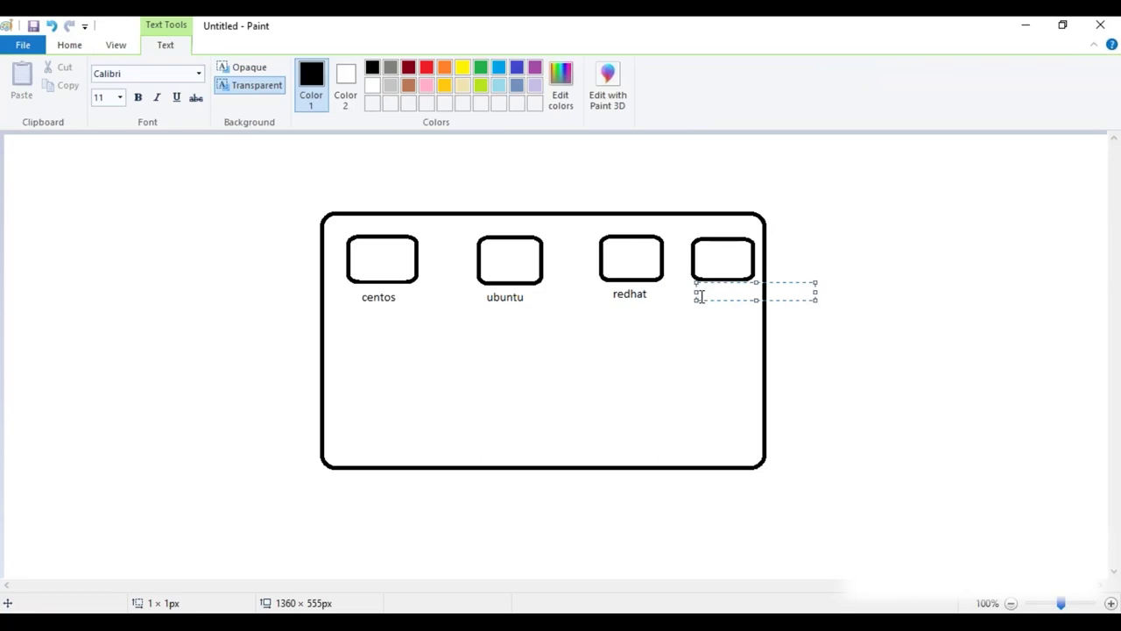
Step: Label the fourth box 'fedora' and erase the 'redhat' label
text(fedora)
click(606, 282)
click(69, 45)
click(107, 81)
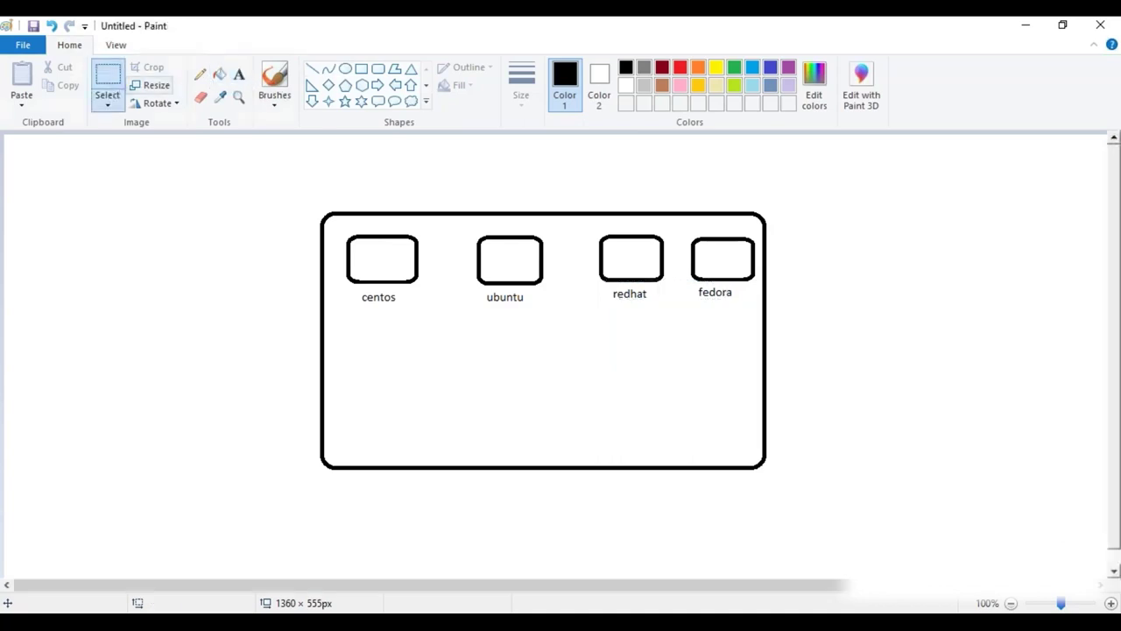
drag(603, 284, 676, 305)
key(Delete)
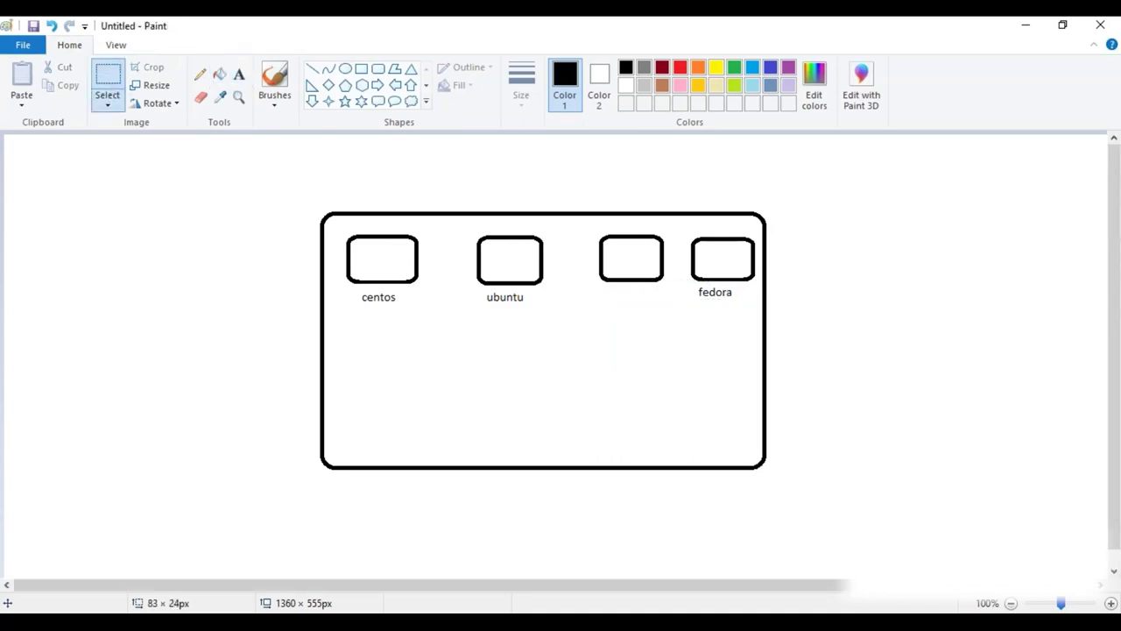
Step: Write 'debain' under the third box with the Text tool
click(238, 74)
click(620, 294)
text(debain)
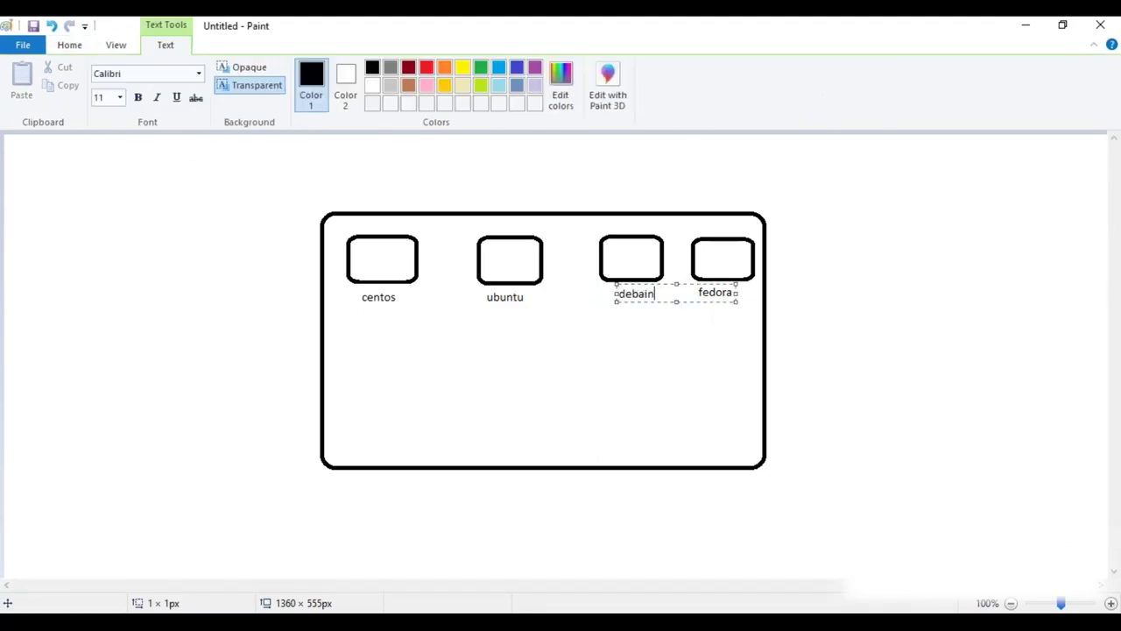
click(38, 327)
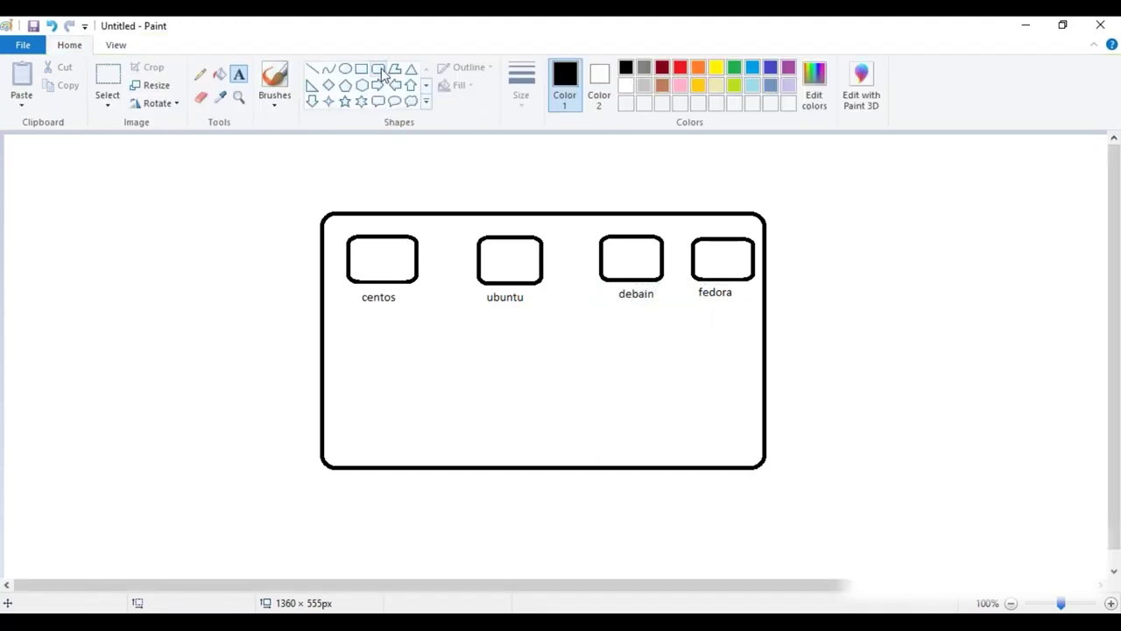
Step: Draw two wide rounded bars across the bottom of the big box
click(377, 67)
mouse_move(324, 441)
mouse_down()
mouse_move(365, 463)
mouse_move(767, 470)
mouse_up()
drag(322, 400, 768, 440)
Step: Label the new bar 'centos' and draw a shorter rounded bar above it
click(239, 73)
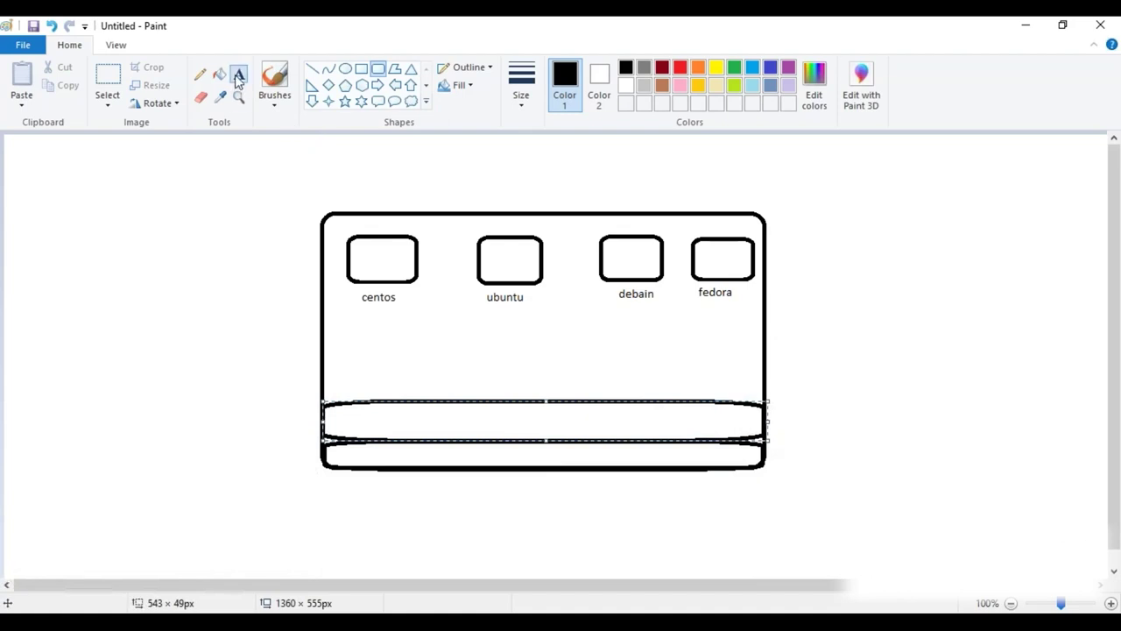
click(522, 420)
text(centos)
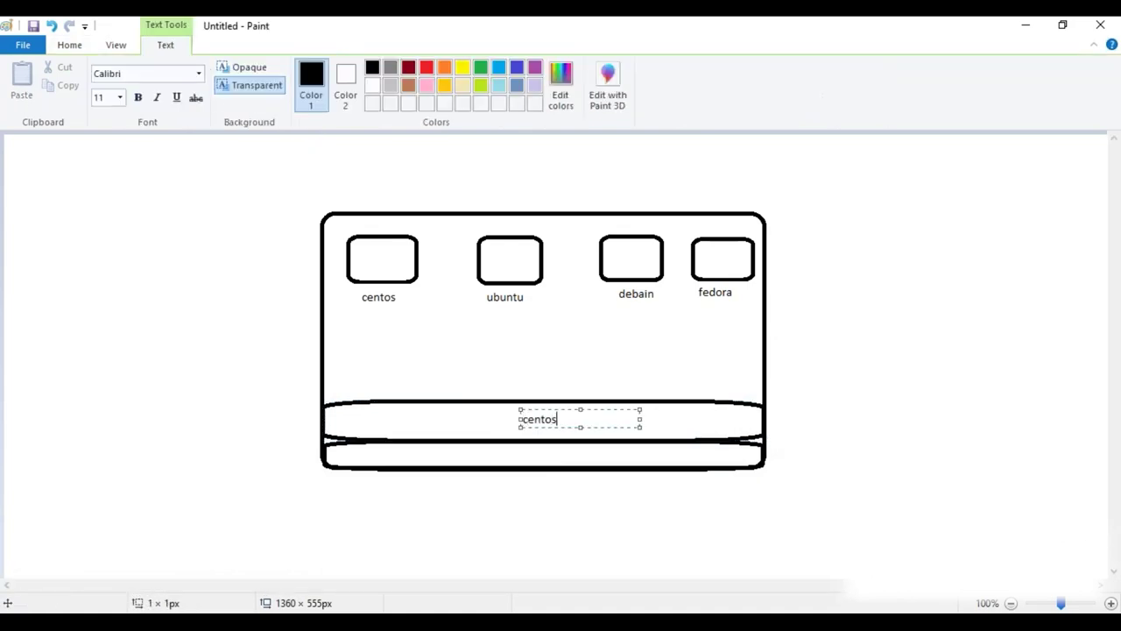
click(30, 310)
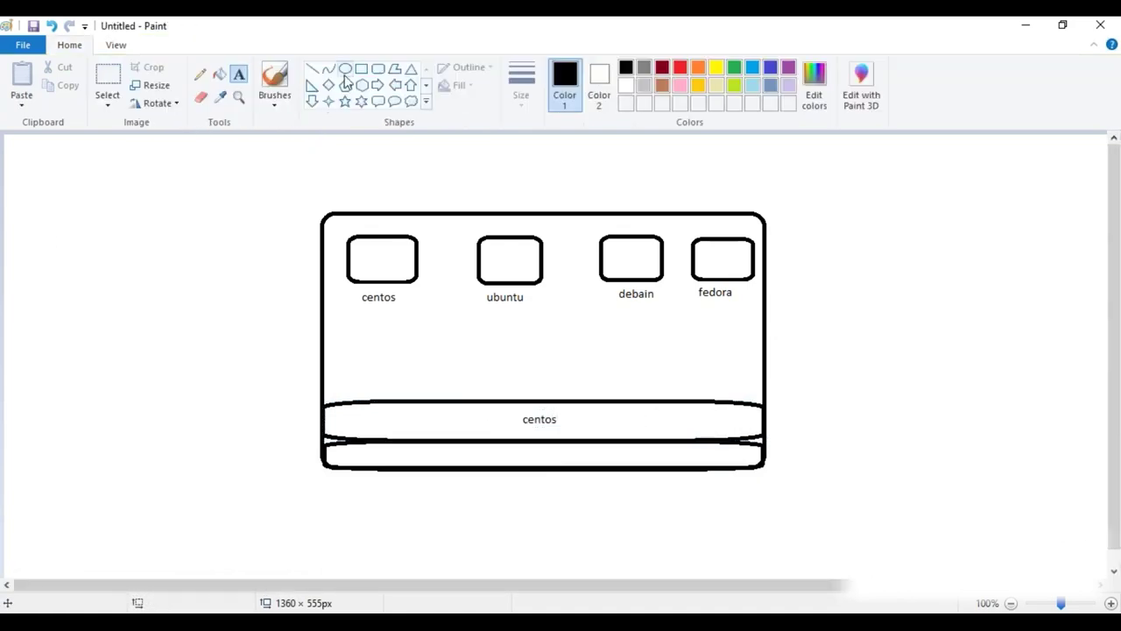
click(379, 70)
drag(325, 373, 772, 402)
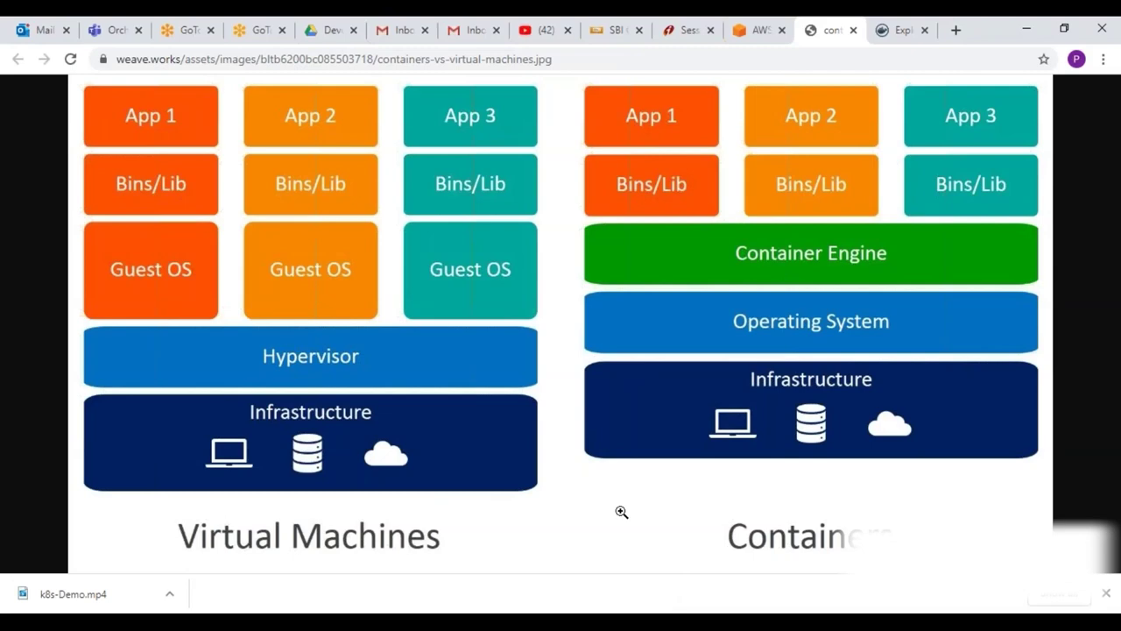
Step: Glance at Docker Hub's nginx results, then bring up the AWS console's services list
mouse_move(624, 627)
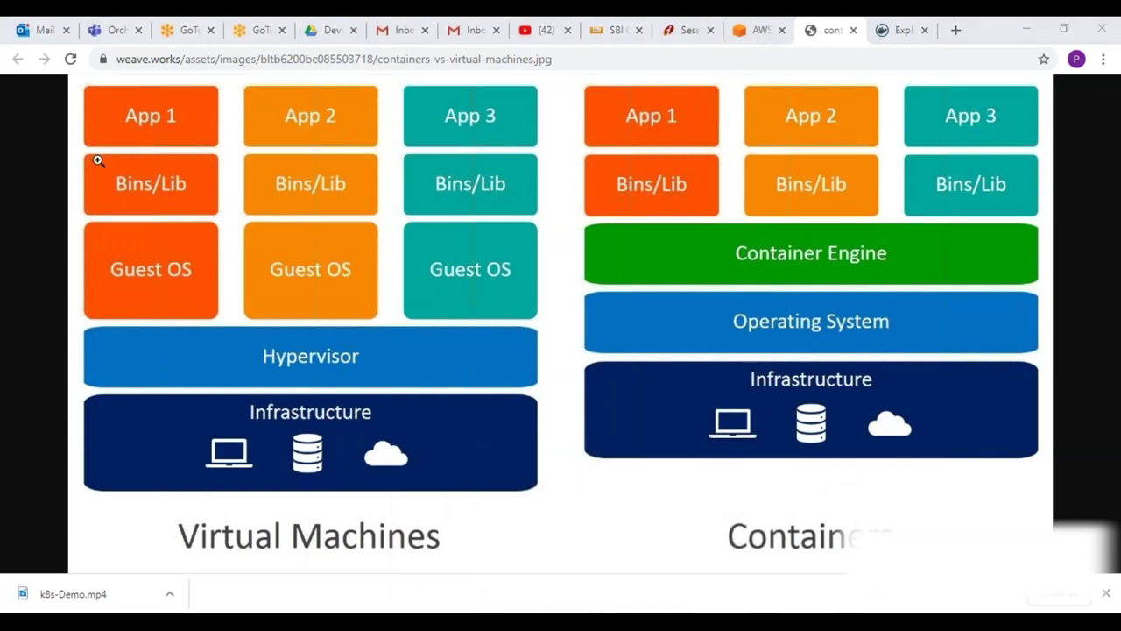
click(892, 32)
click(644, 171)
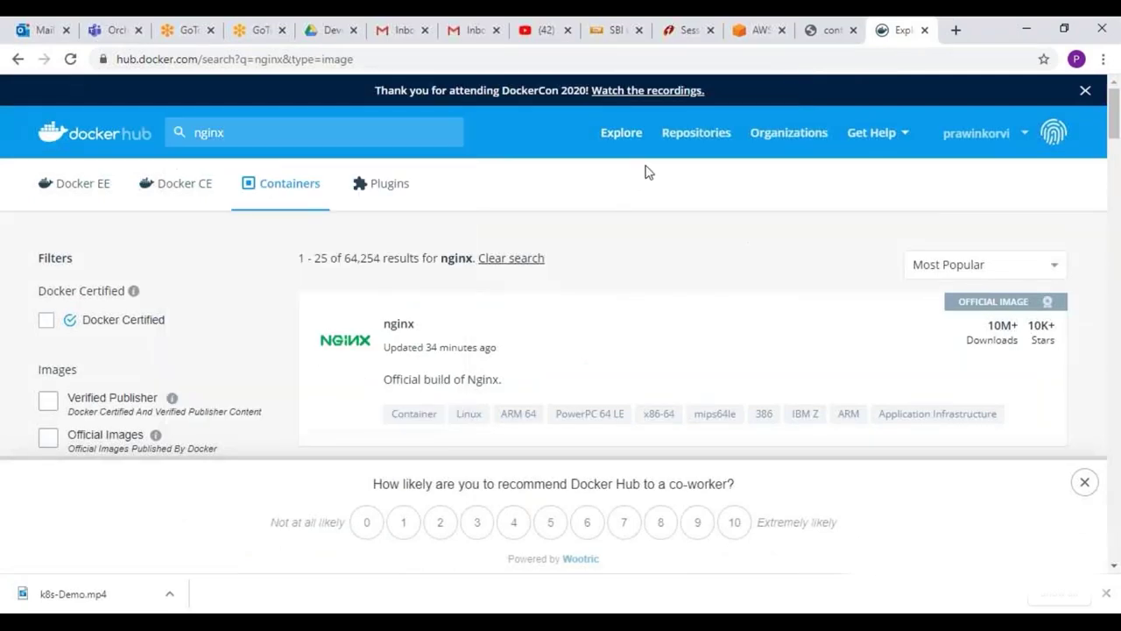
click(751, 30)
click(154, 91)
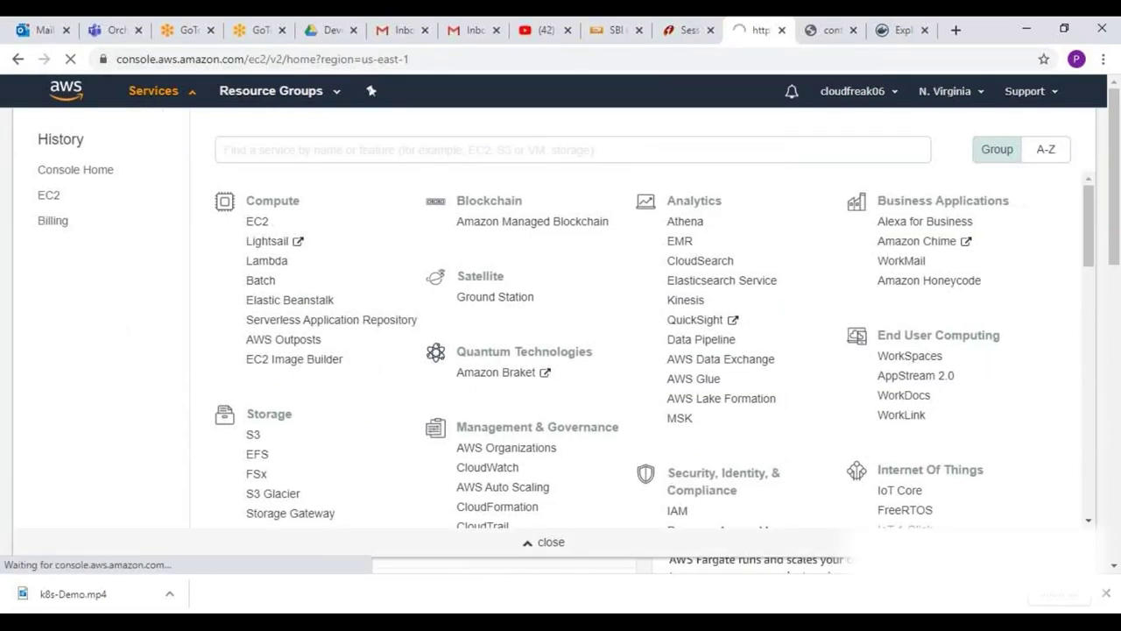
Step: Bring the Paint diagram back into view from the taskbar
mouse_move(704, 621)
click(968, 561)
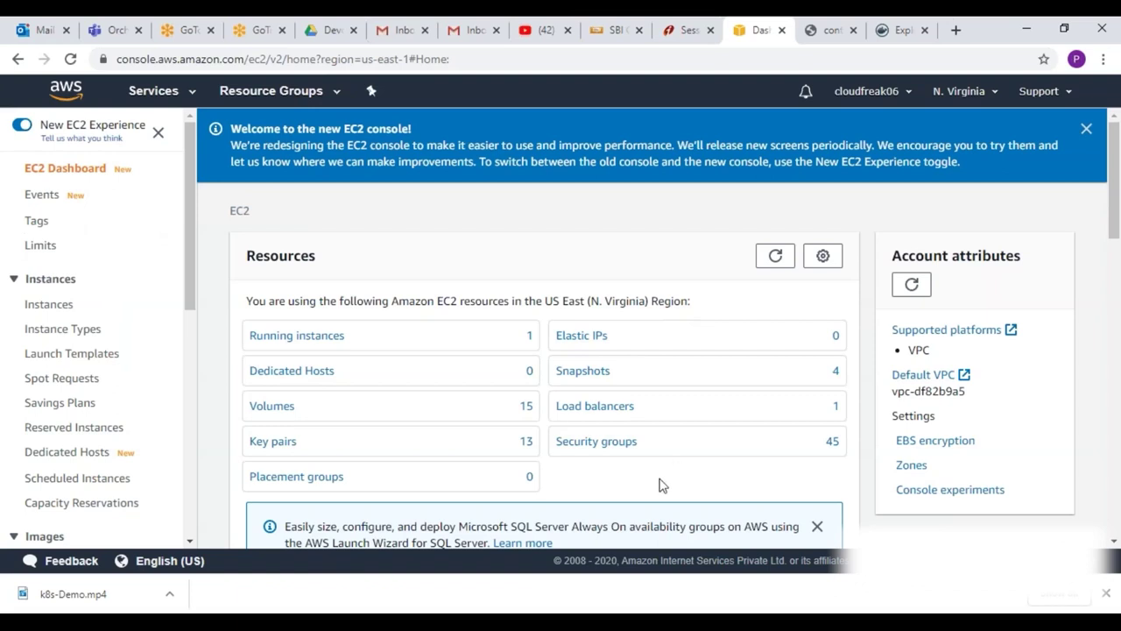
Step: Show the EC2 Instances list with its 14 instances
click(58, 305)
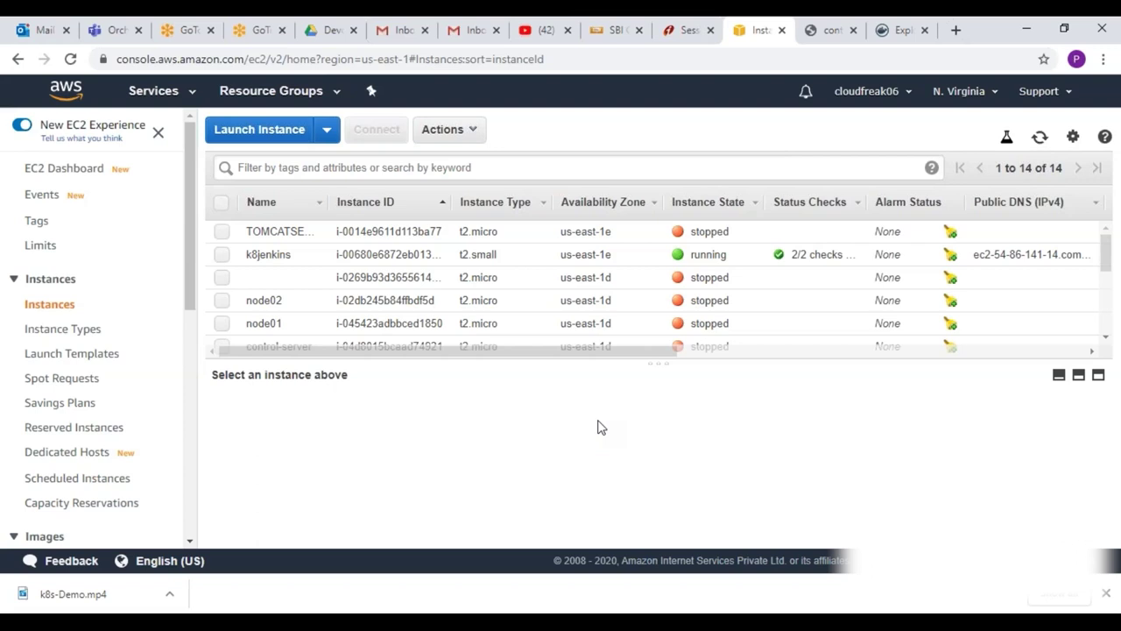
Step: Start a new instance launch using the Amazon Linux AMI 2018.03.0 image
click(251, 131)
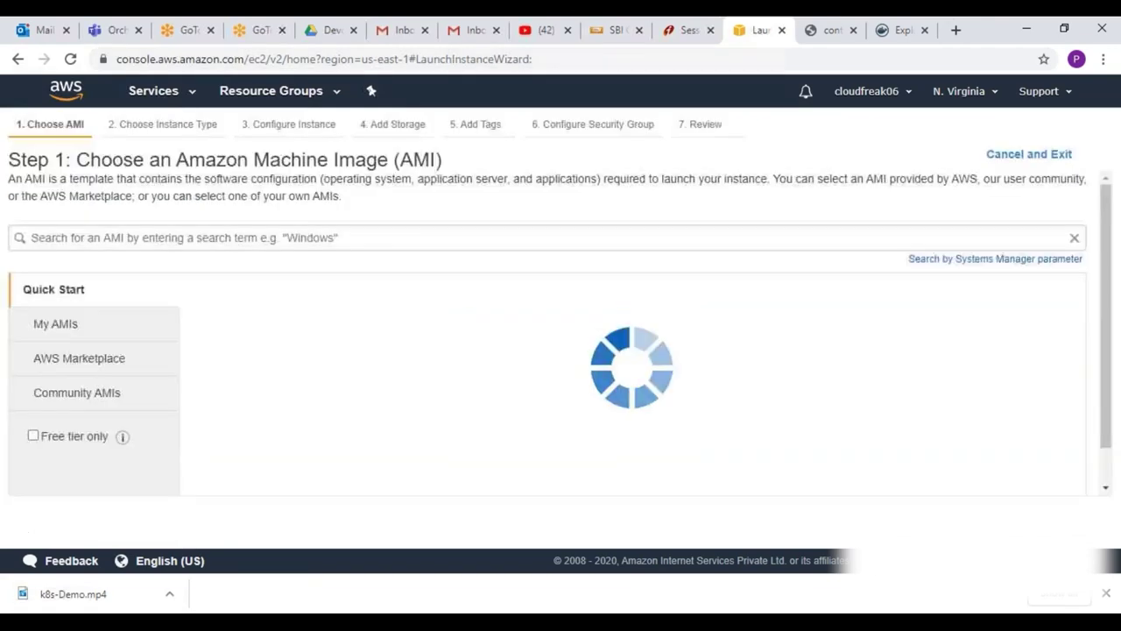
scroll(645, 402, down, 1)
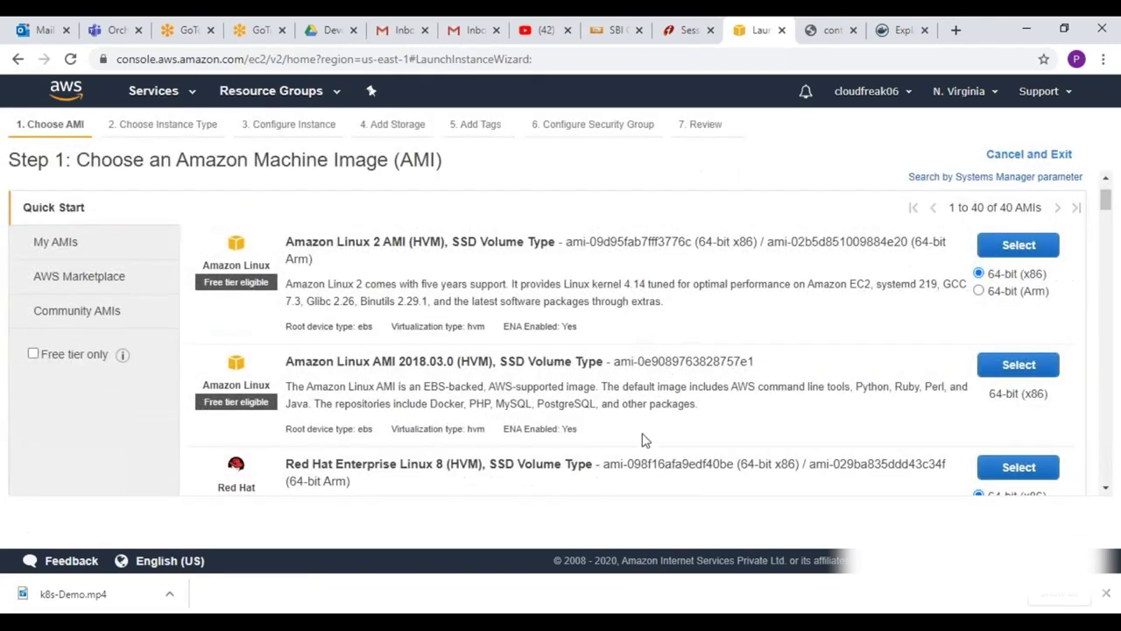
click(1030, 366)
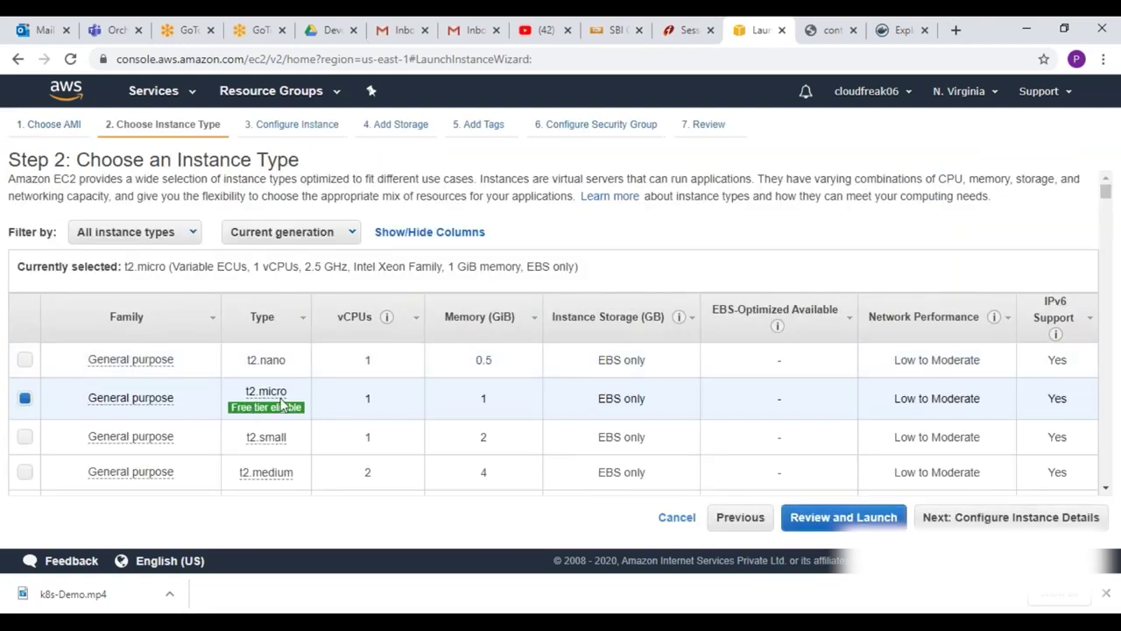
Step: Keep t2.micro with default instance details and 8 GiB storage
click(1050, 519)
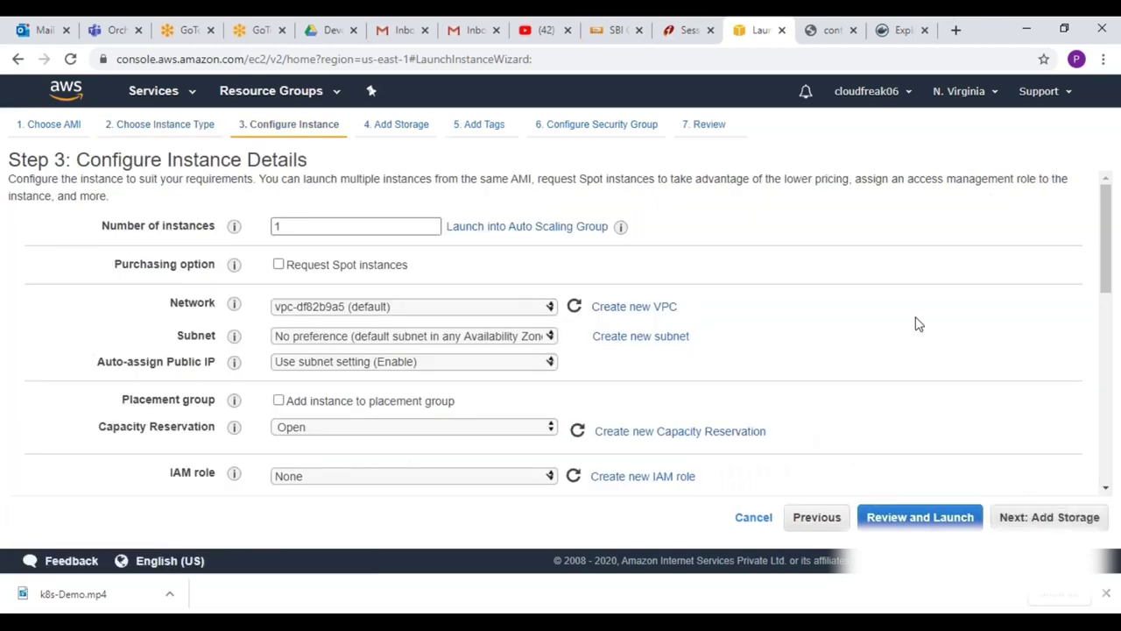
scroll(916, 323, down, 4)
scroll(917, 324, up, 4)
click(1056, 516)
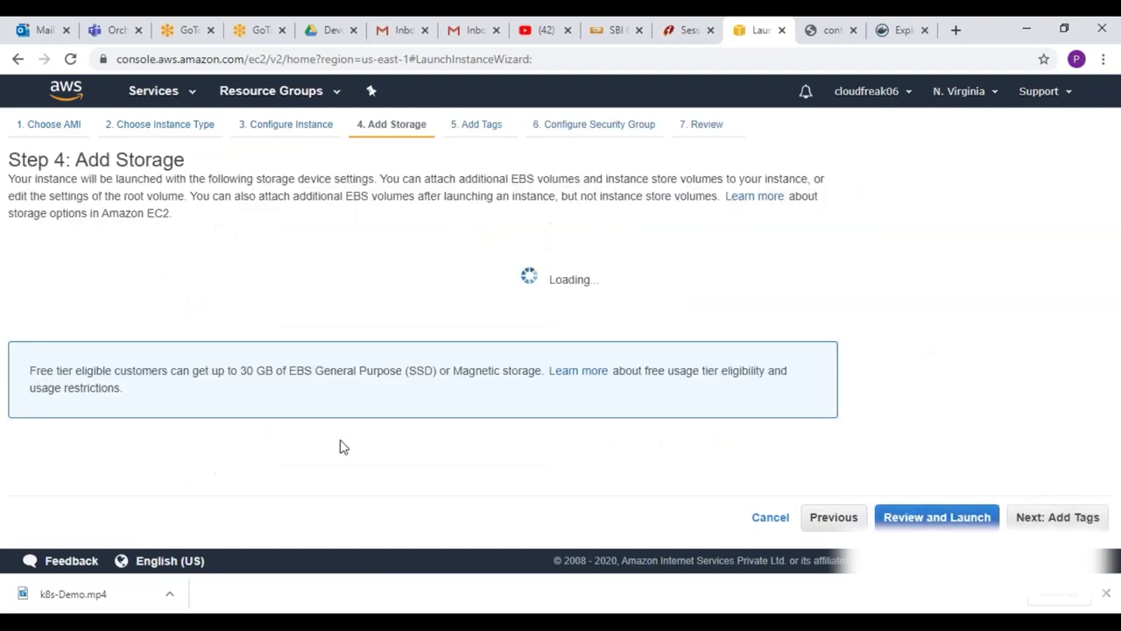
click(1055, 517)
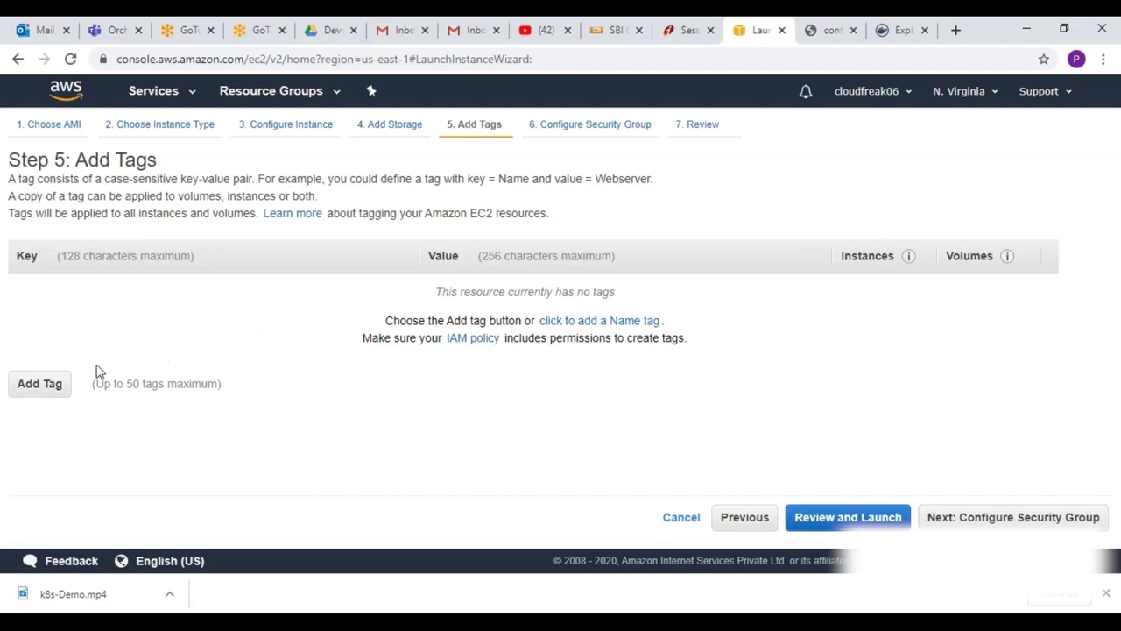
Step: Tag the instance with Name = dockerserver
click(68, 385)
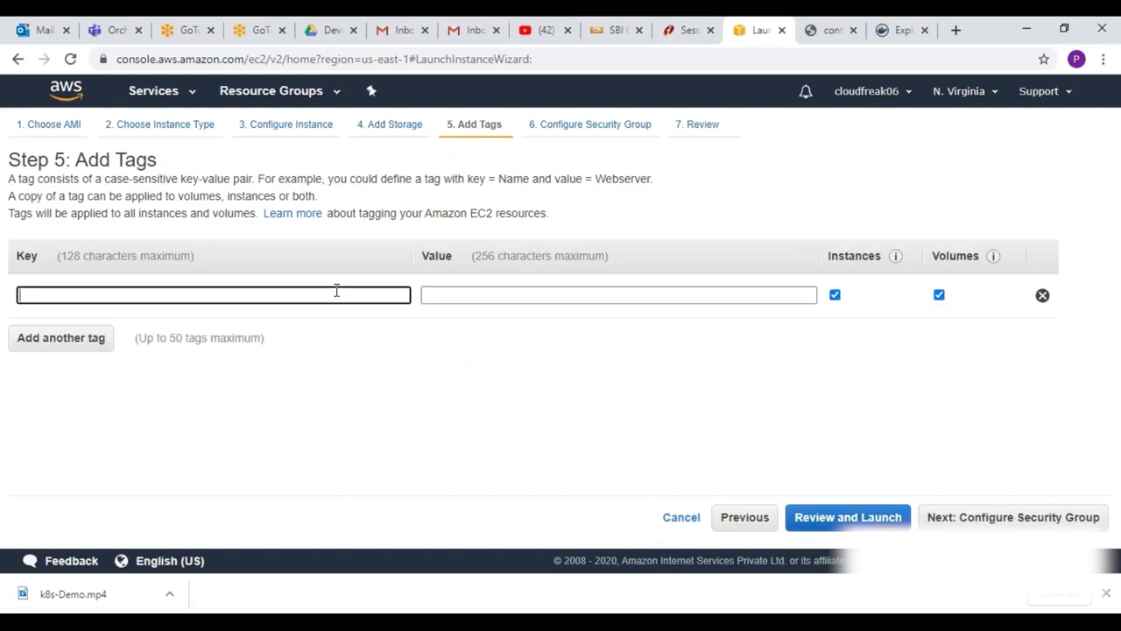
text(Name)
key(Tab)
text(dockerserver)
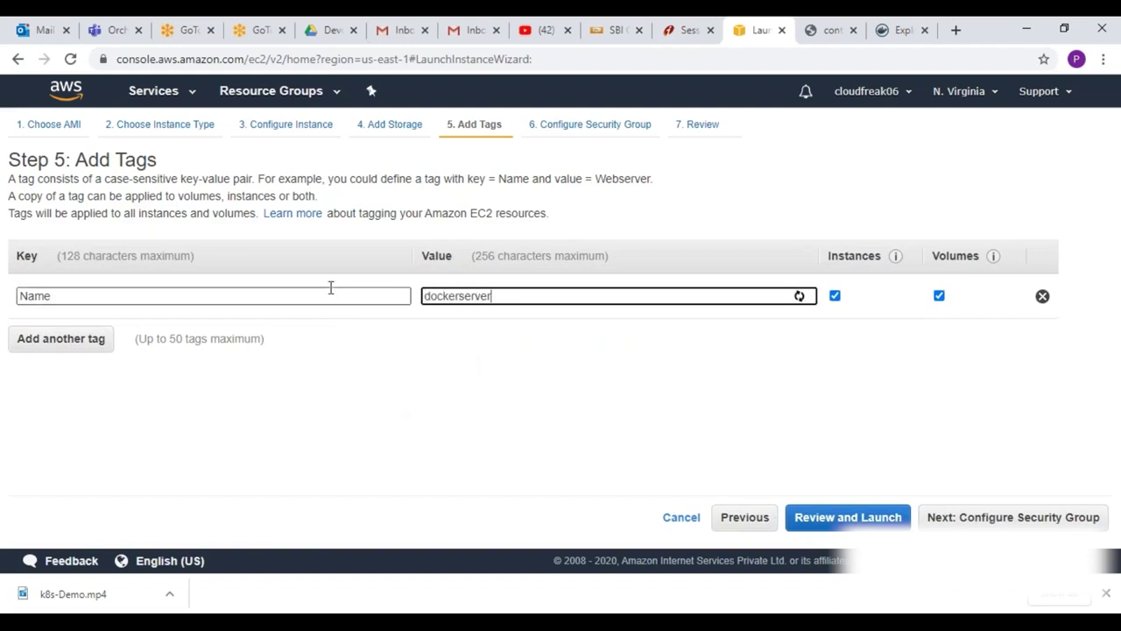
Step: Accept the SSH port 22 security group, review, and launch
click(994, 516)
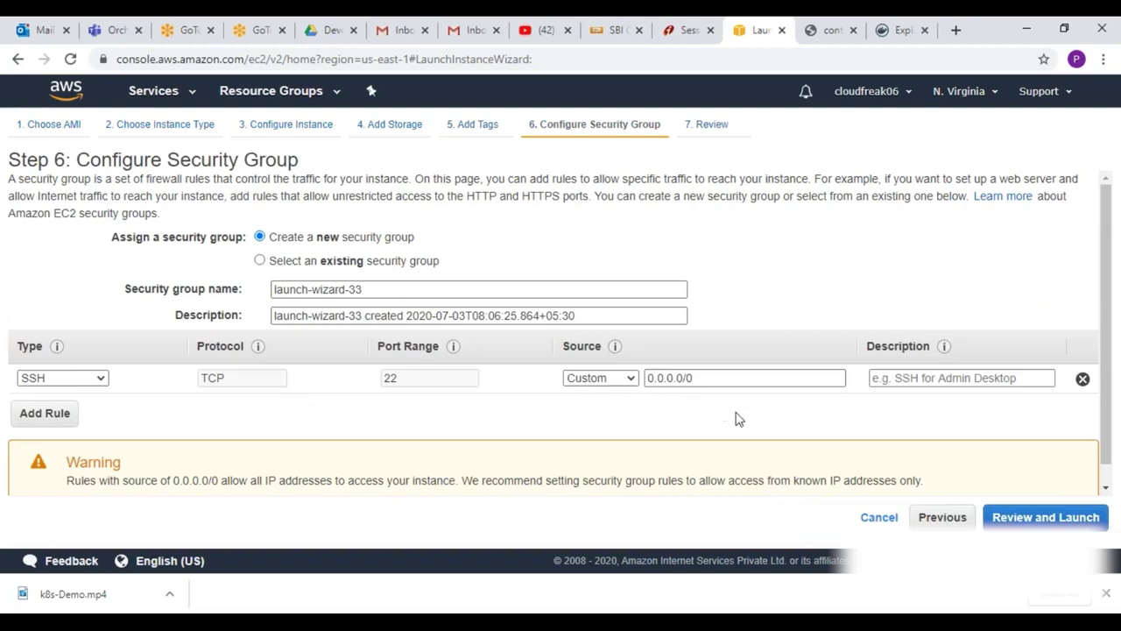
click(1065, 518)
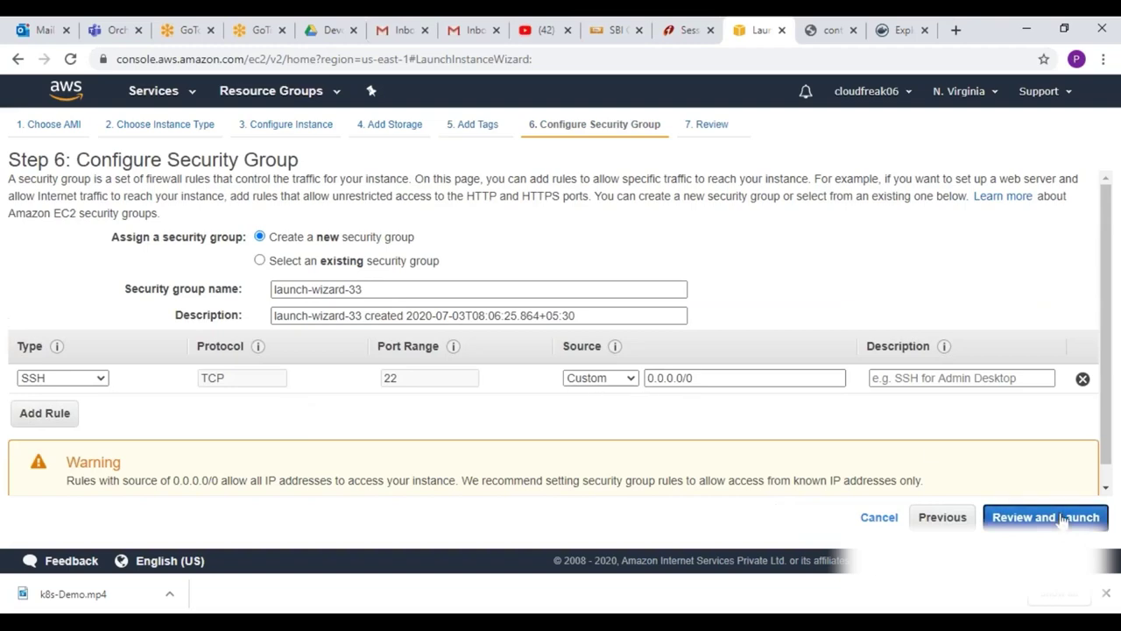
scroll(993, 368, down, 4)
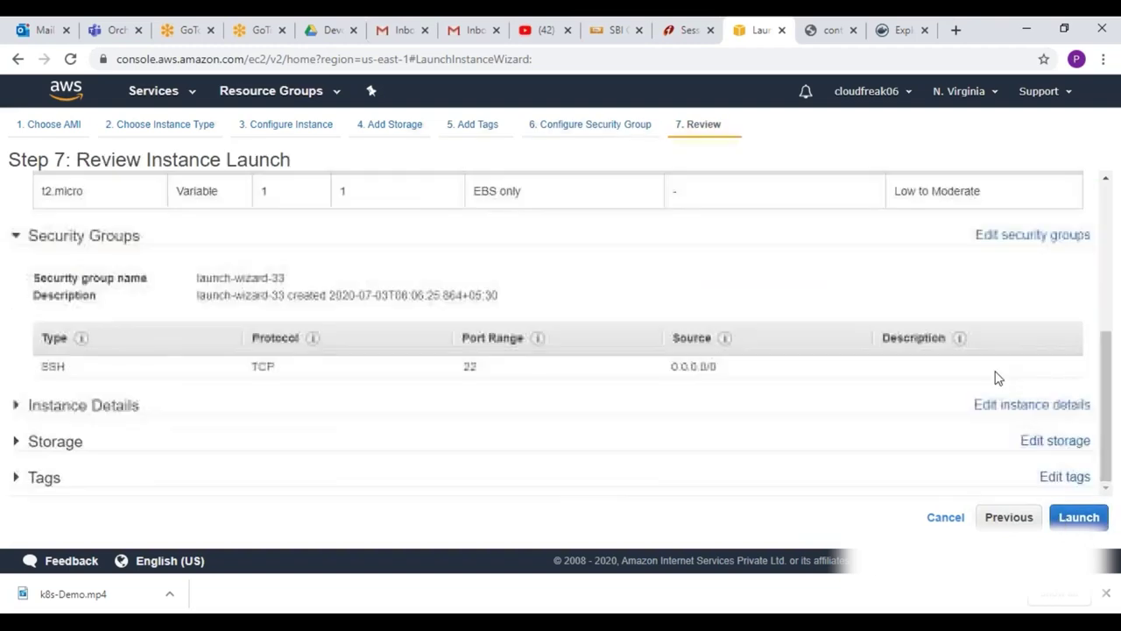
click(1079, 516)
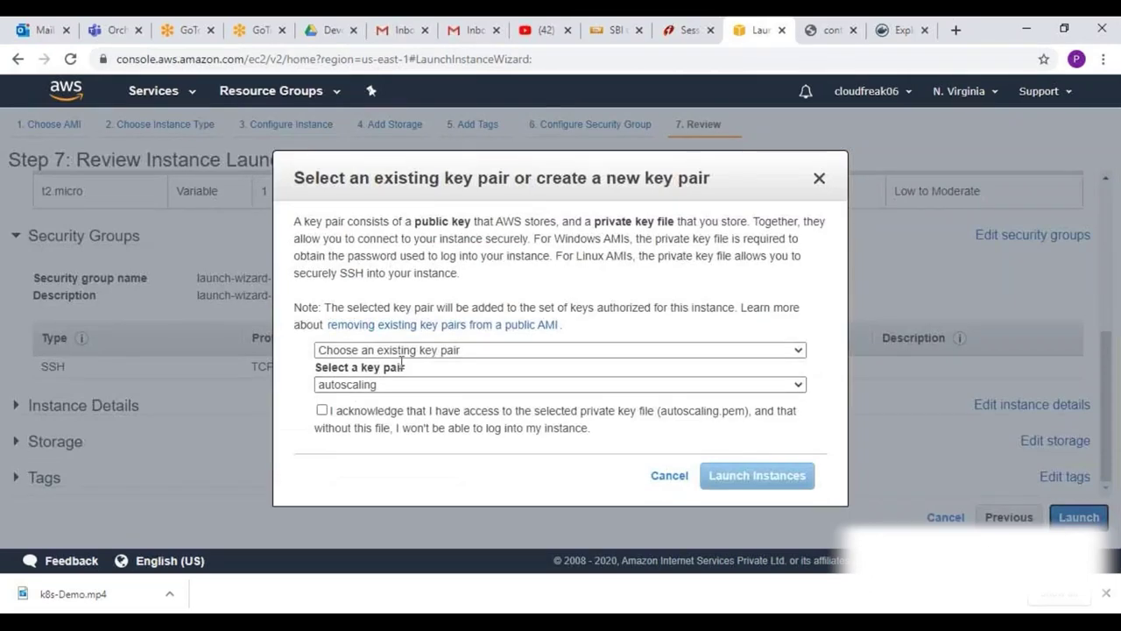
Step: Create a new key pair named 'docker' and save docker.pem to the Desktop
click(503, 354)
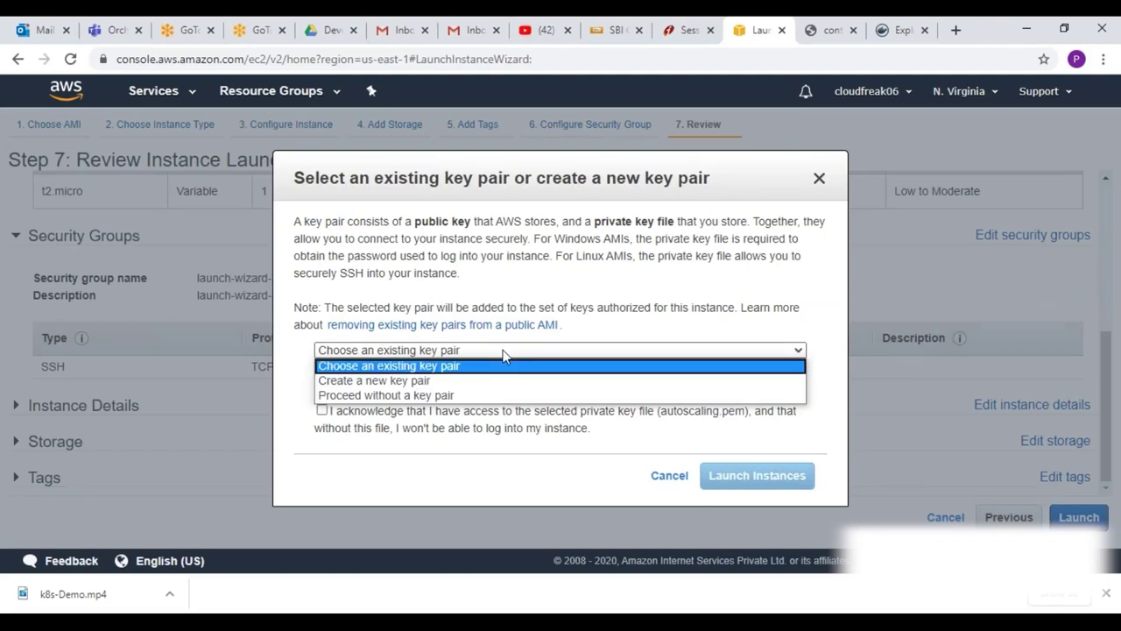
click(484, 383)
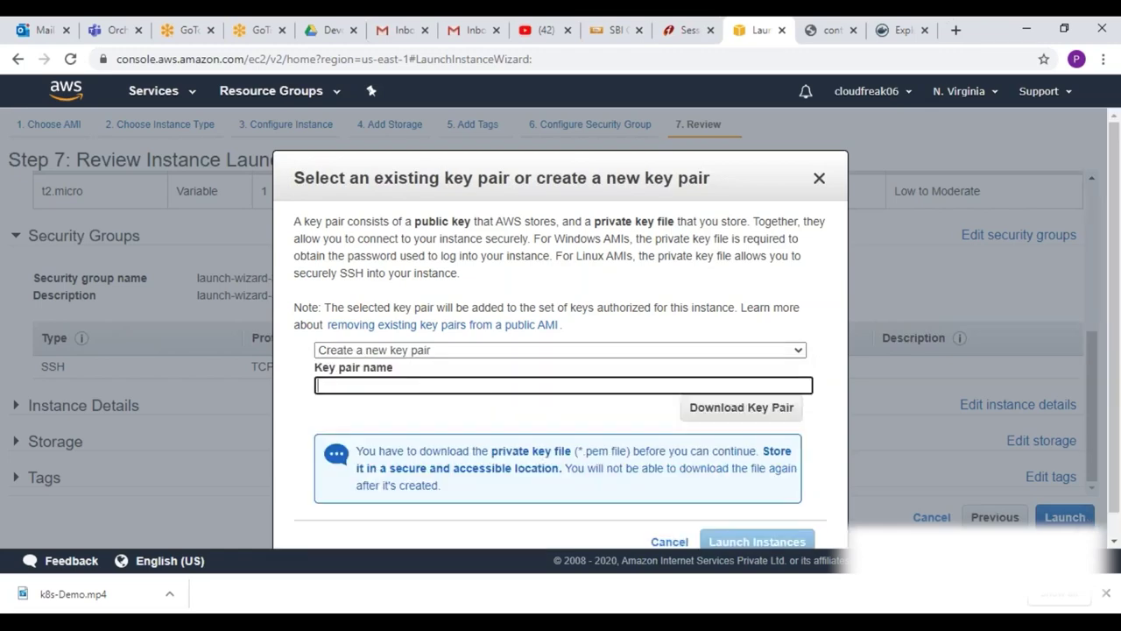
text(docker)
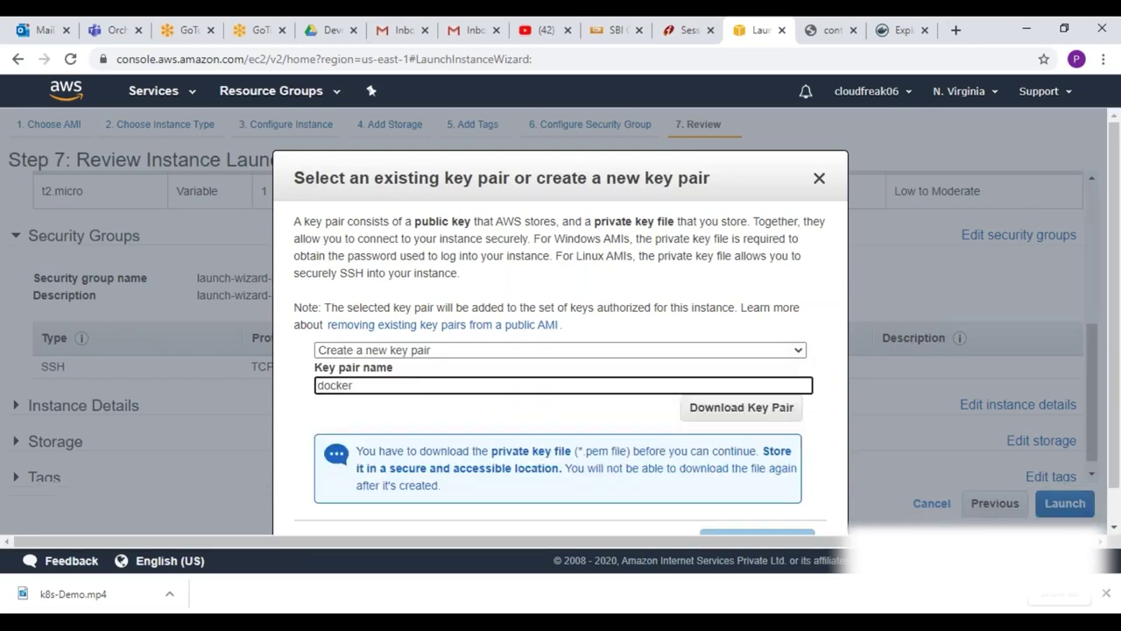
click(740, 410)
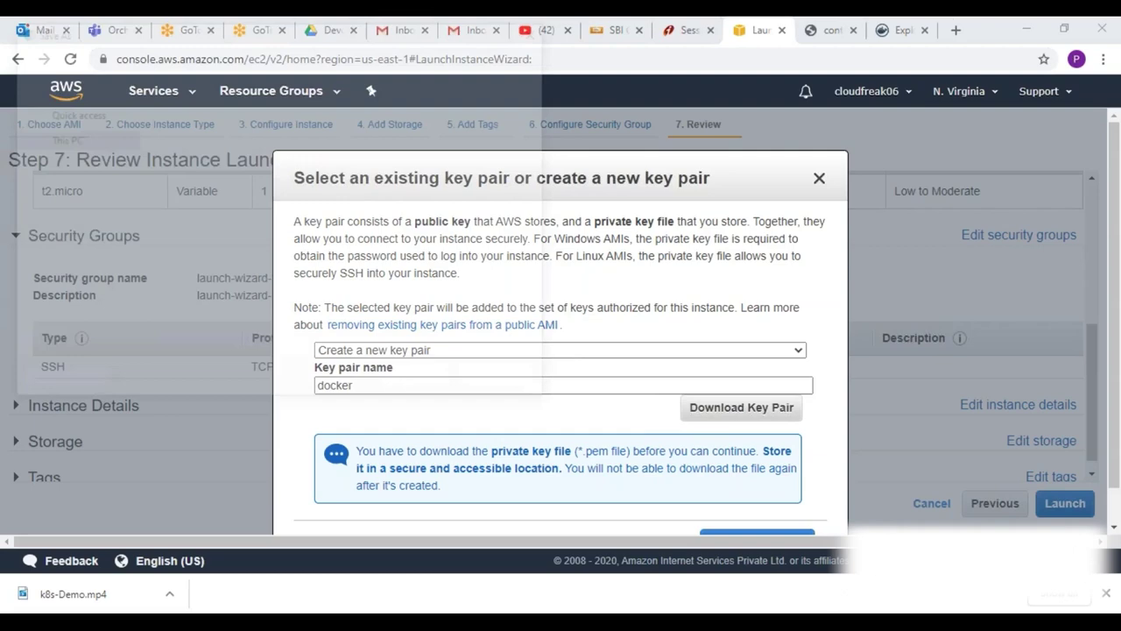
drag(258, 39, 443, 87)
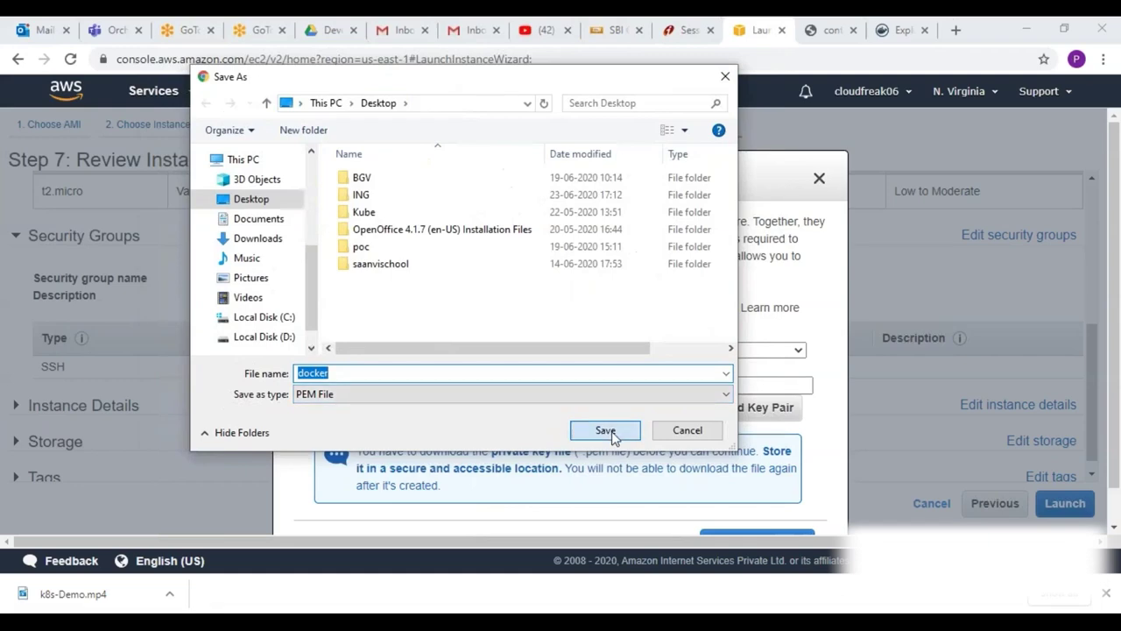
click(604, 431)
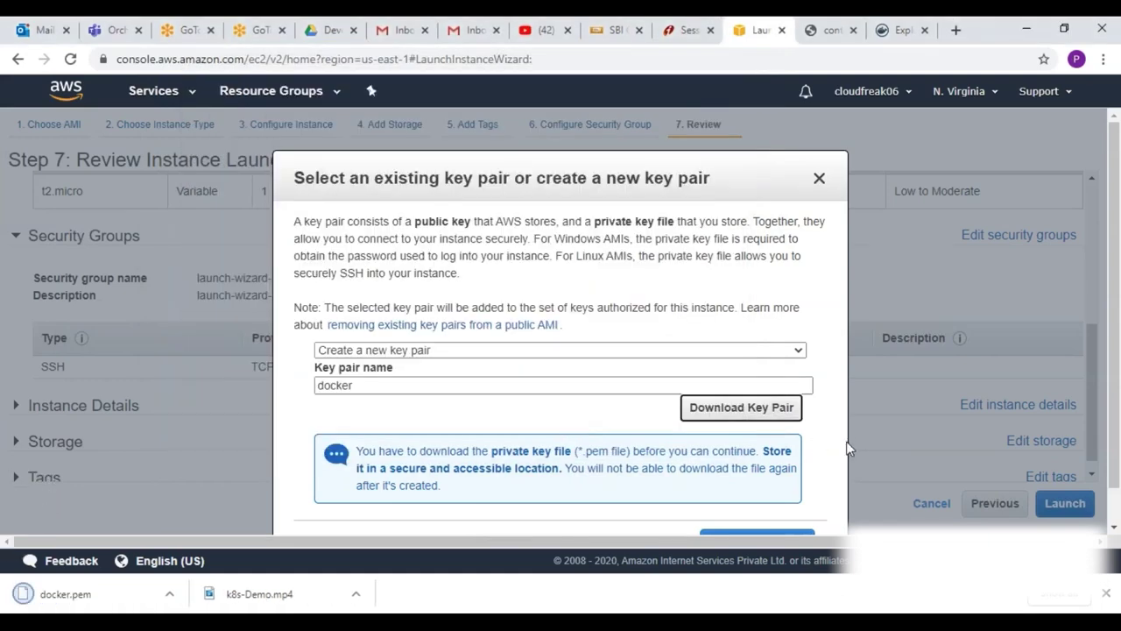
scroll(846, 447, down, 1)
Step: Launch the dockerserver instance and view it pending in the Instances list
click(767, 506)
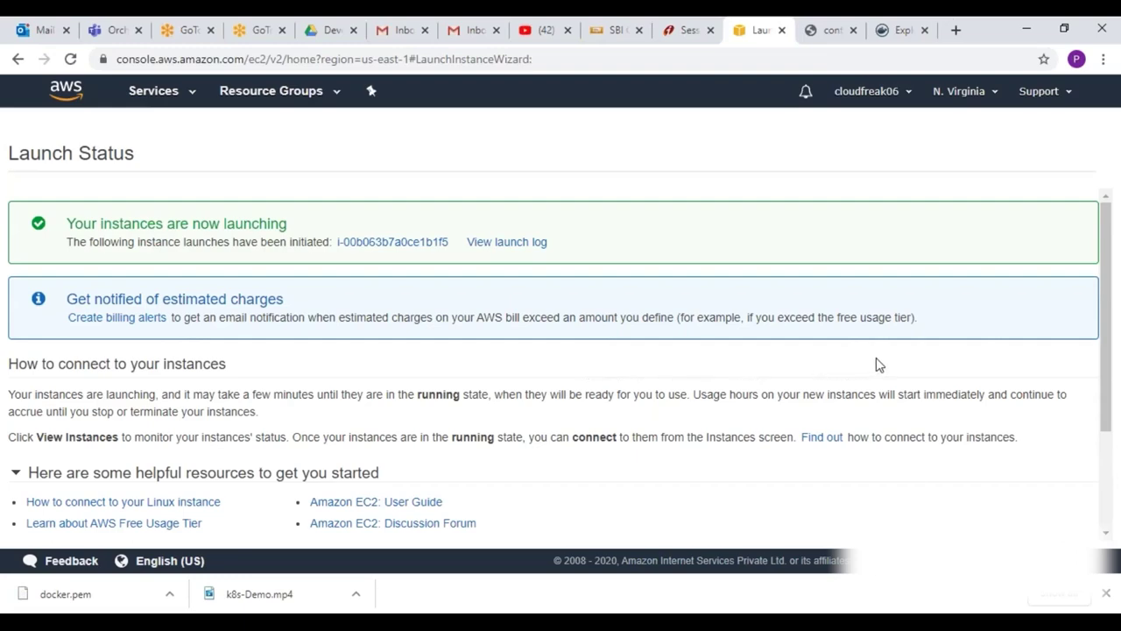
scroll(879, 364, down, 3)
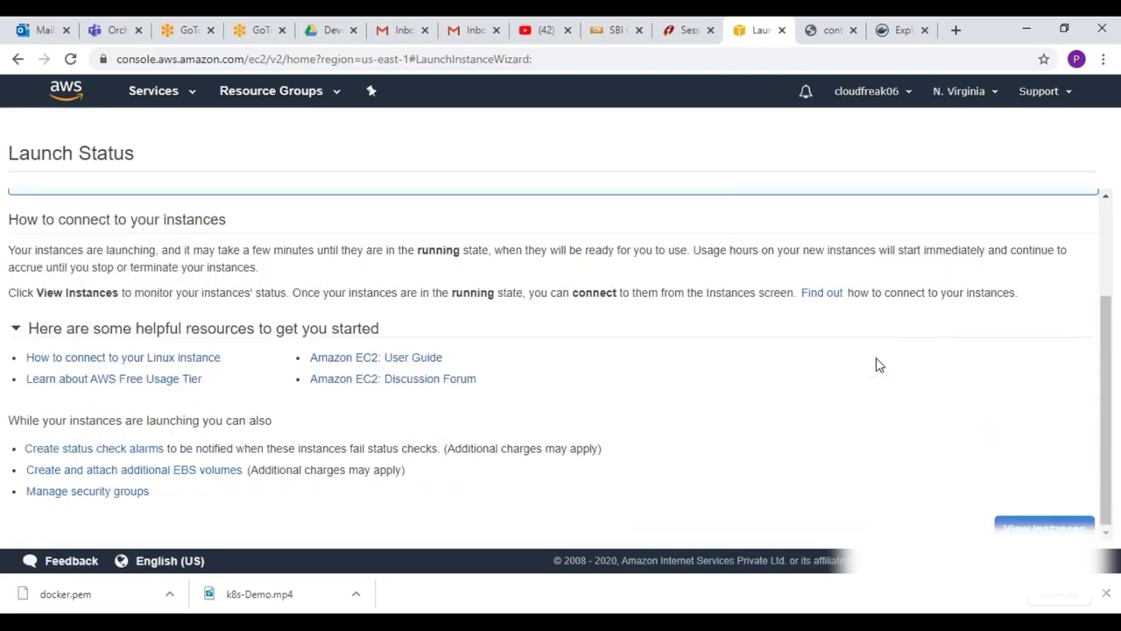
click(1046, 525)
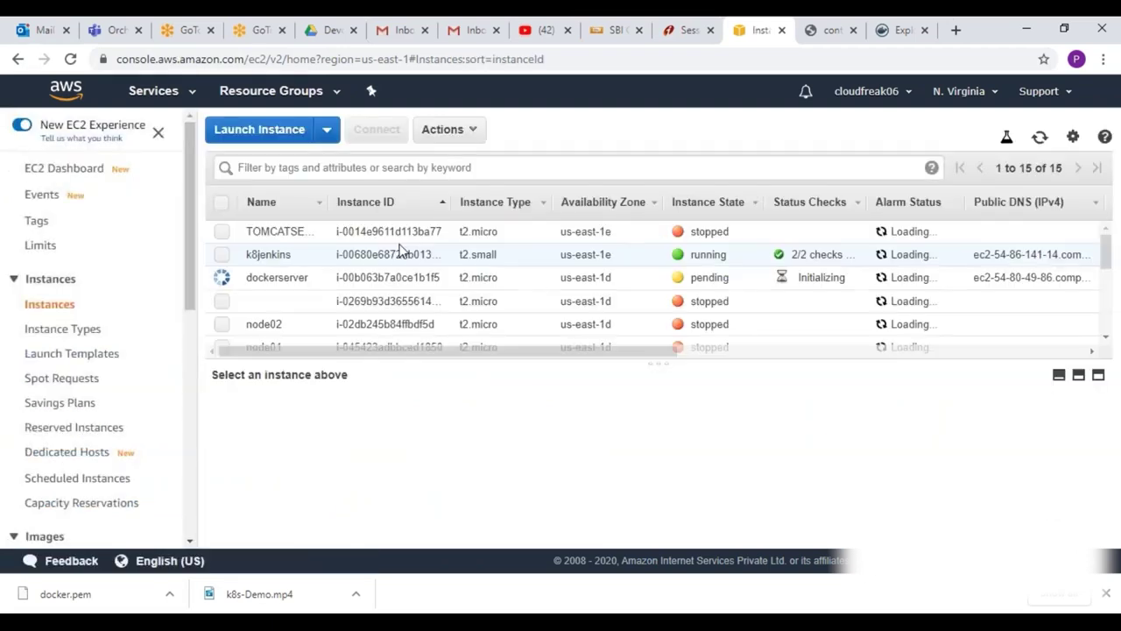
Step: Filter instances to Instance State: Running, refresh, and open Windows search
click(1040, 136)
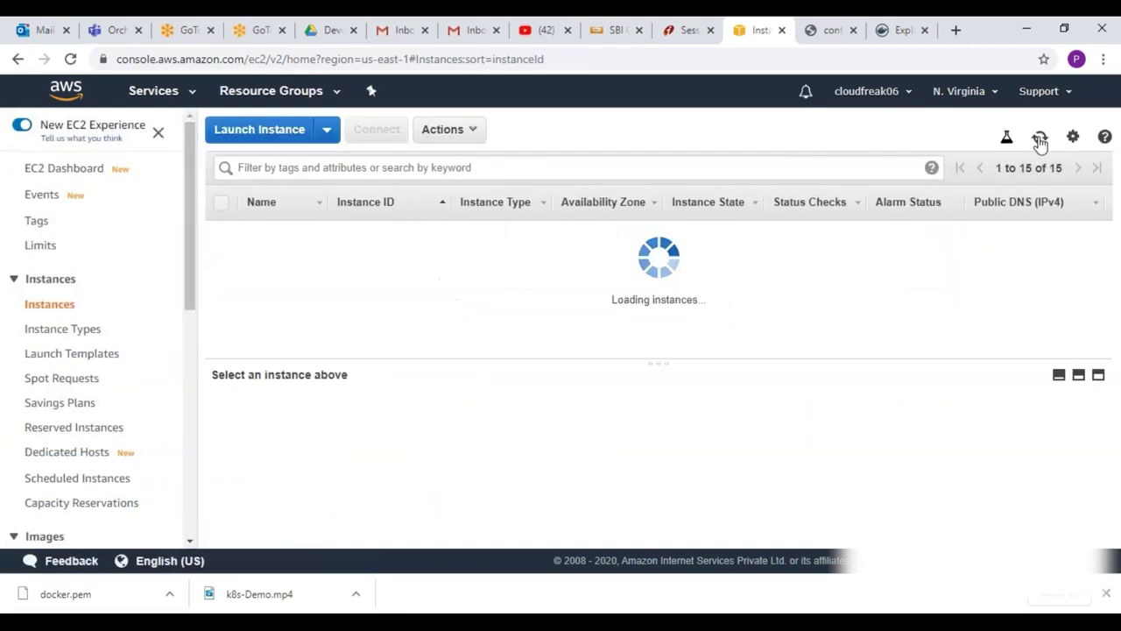
click(307, 167)
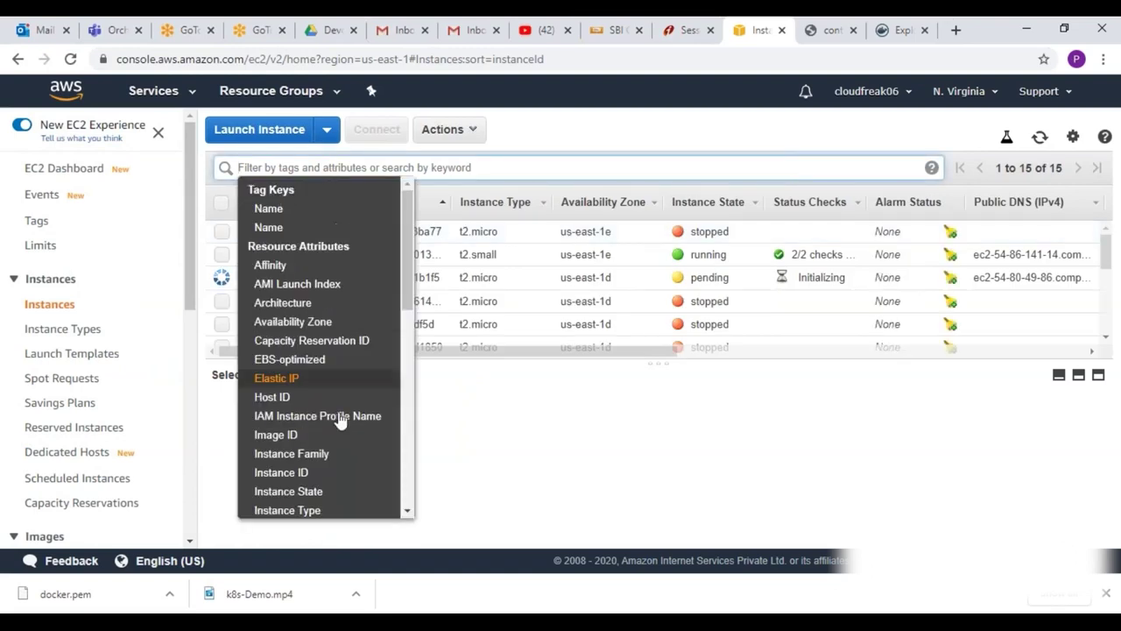
click(333, 488)
click(366, 205)
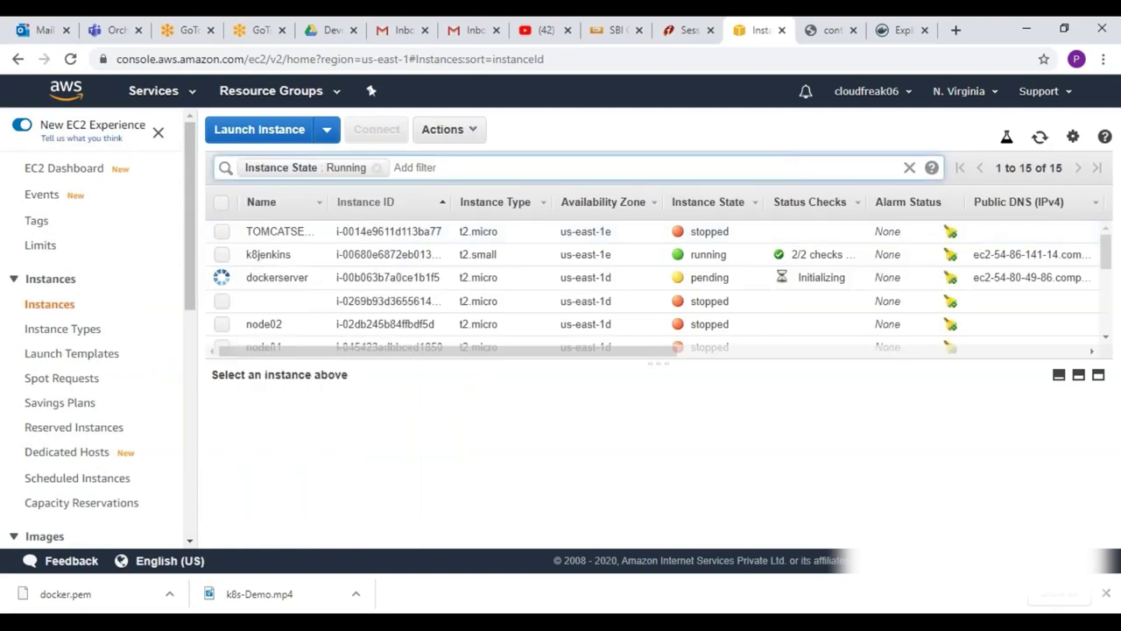
click(1040, 138)
click(1041, 138)
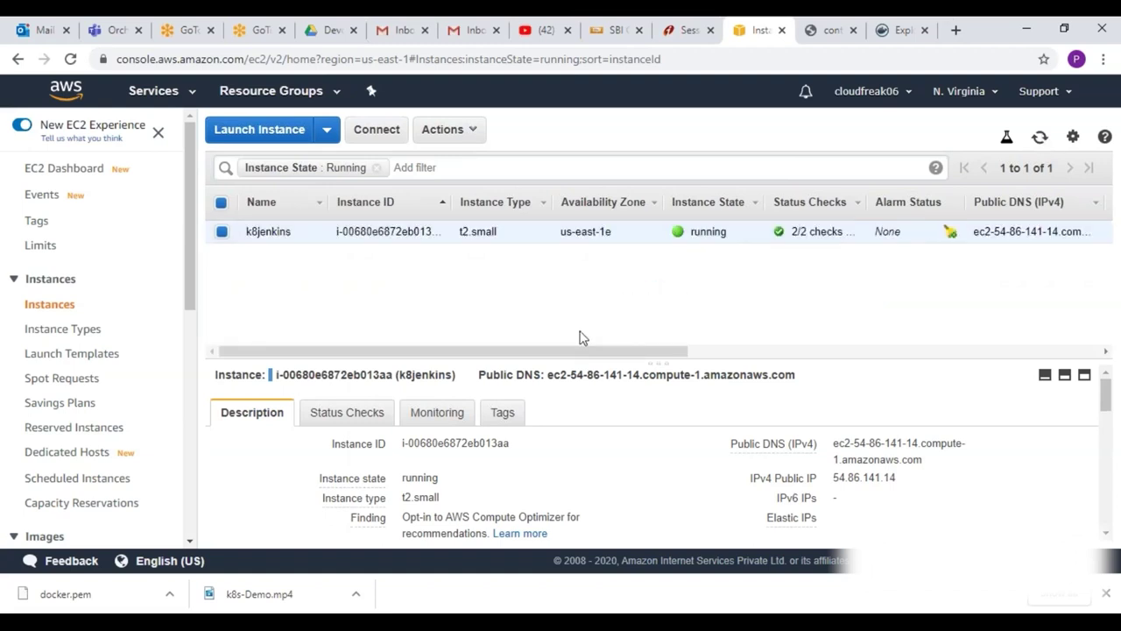
key(super+s)
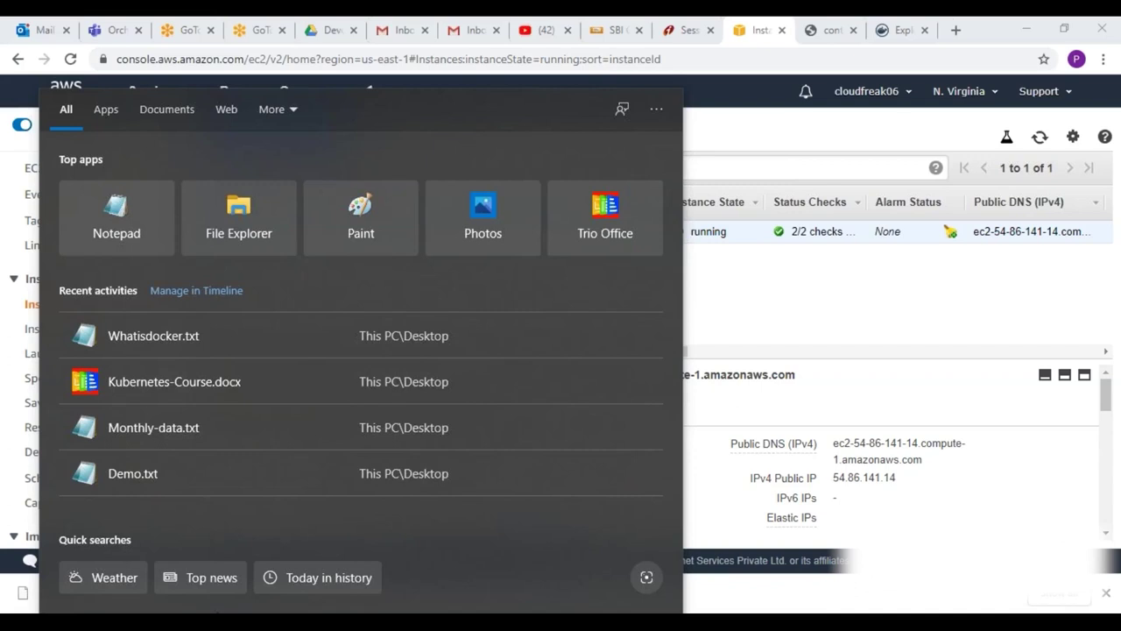
Step: Launch MobaXterm, refresh the EC2 list, and copy dockerserver's public IP 54.80.49.86
text(mob)
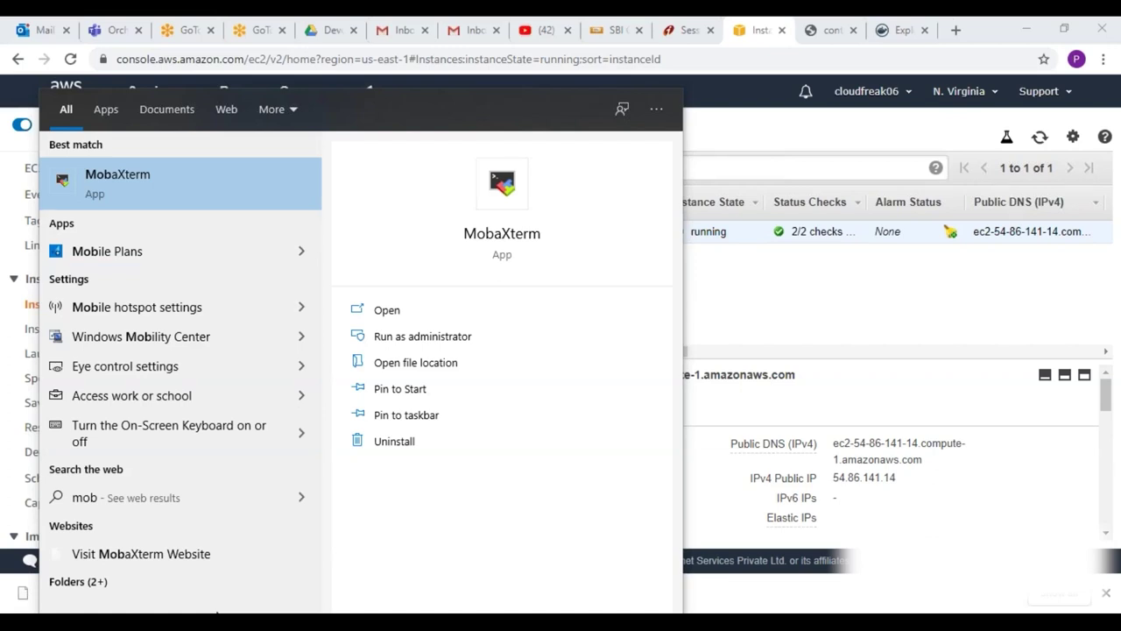
click(149, 180)
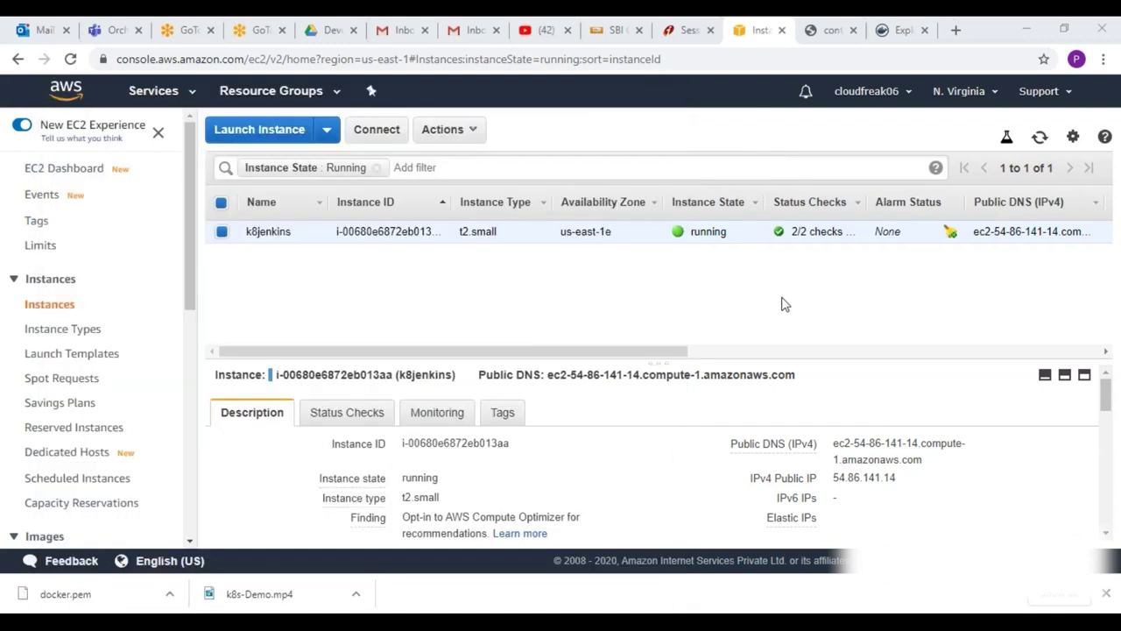
click(1039, 138)
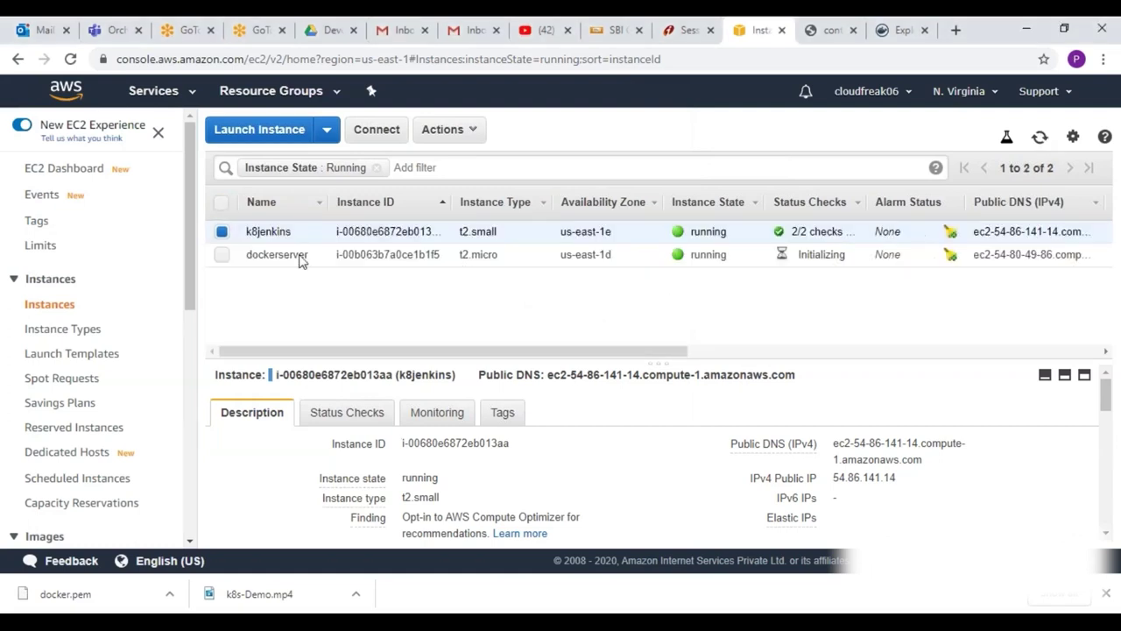
click(222, 232)
click(222, 255)
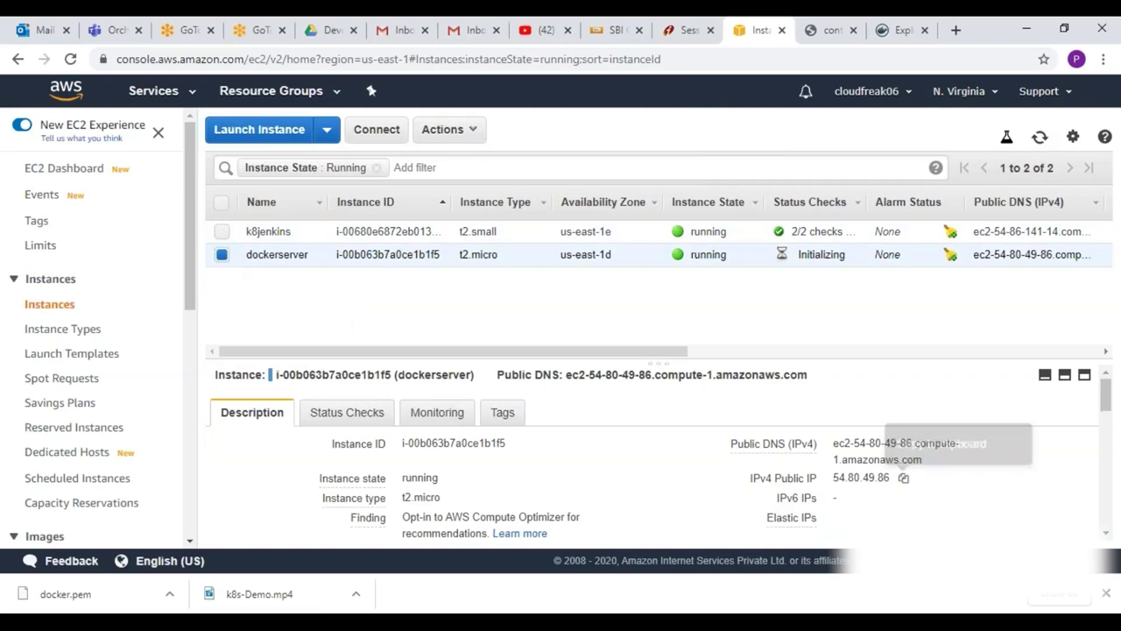
click(903, 477)
key(alt+Tab)
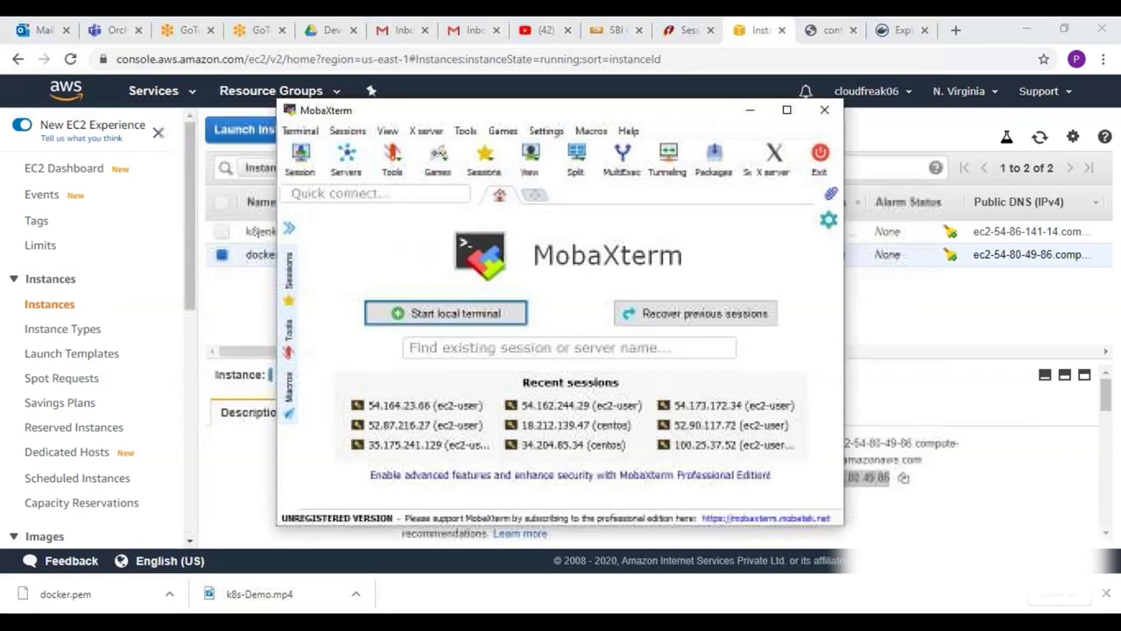
Step: Set up a new SSH session to host 54.80.49.86 with username ec2-user
click(343, 155)
click(226, 141)
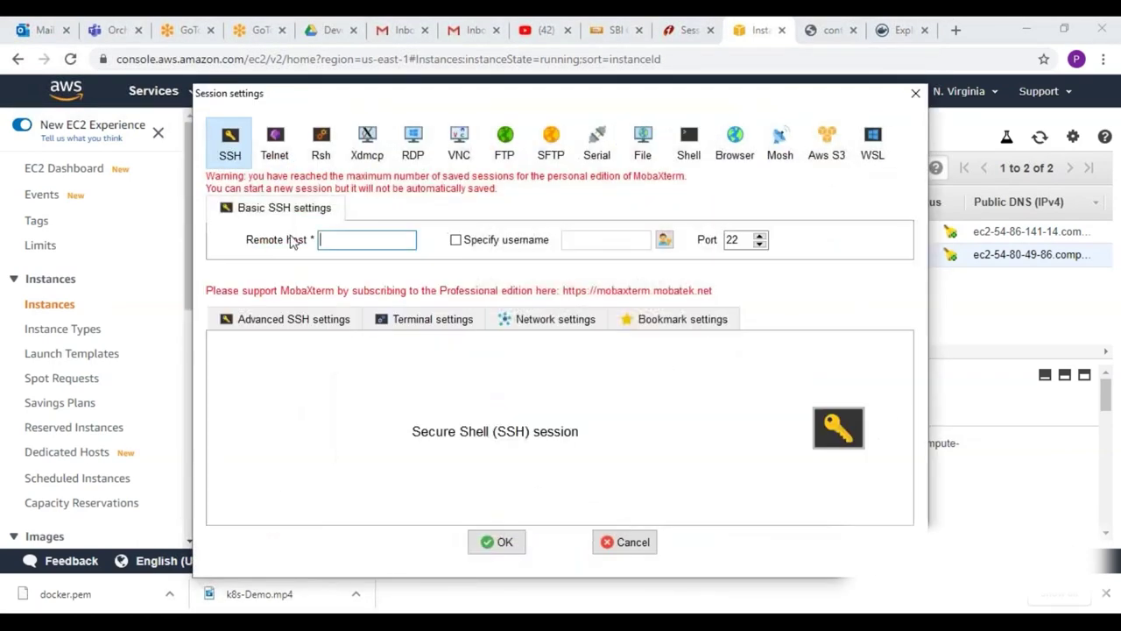
key(ctrl+v)
click(456, 239)
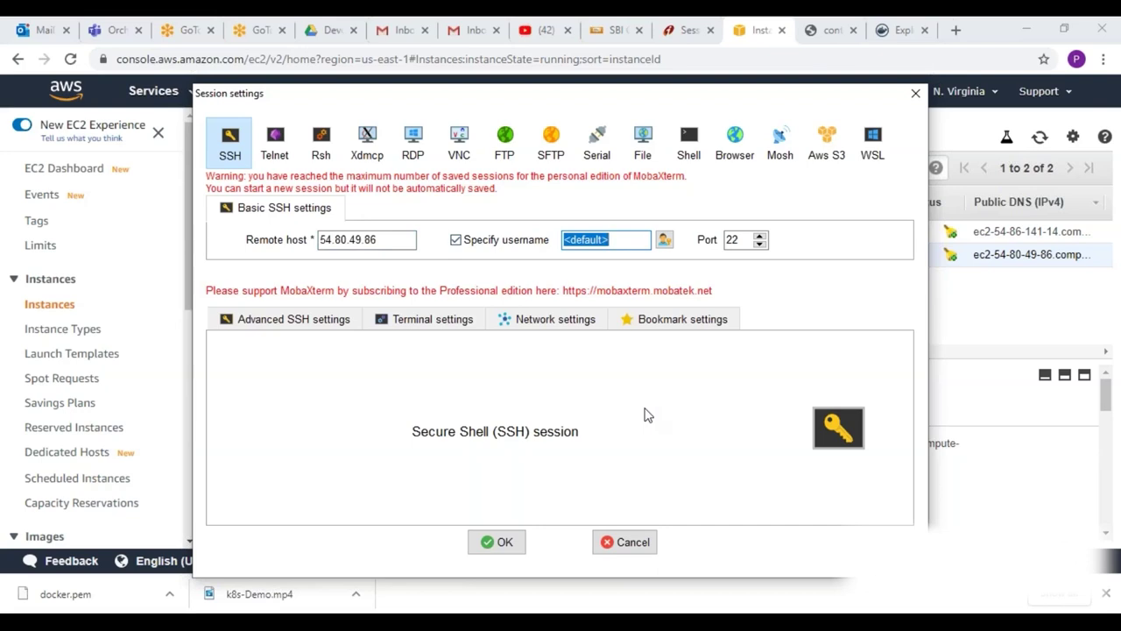
text(ec2-user)
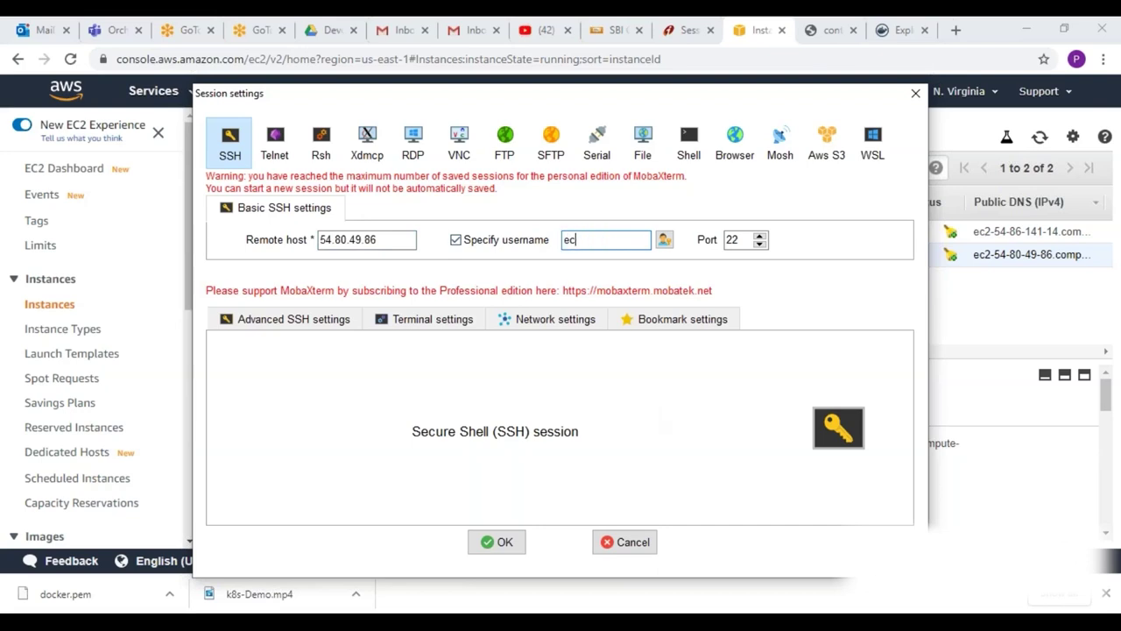
Step: Use docker.pem from the Desktop as the private key, connect, and maximize the terminal
click(302, 320)
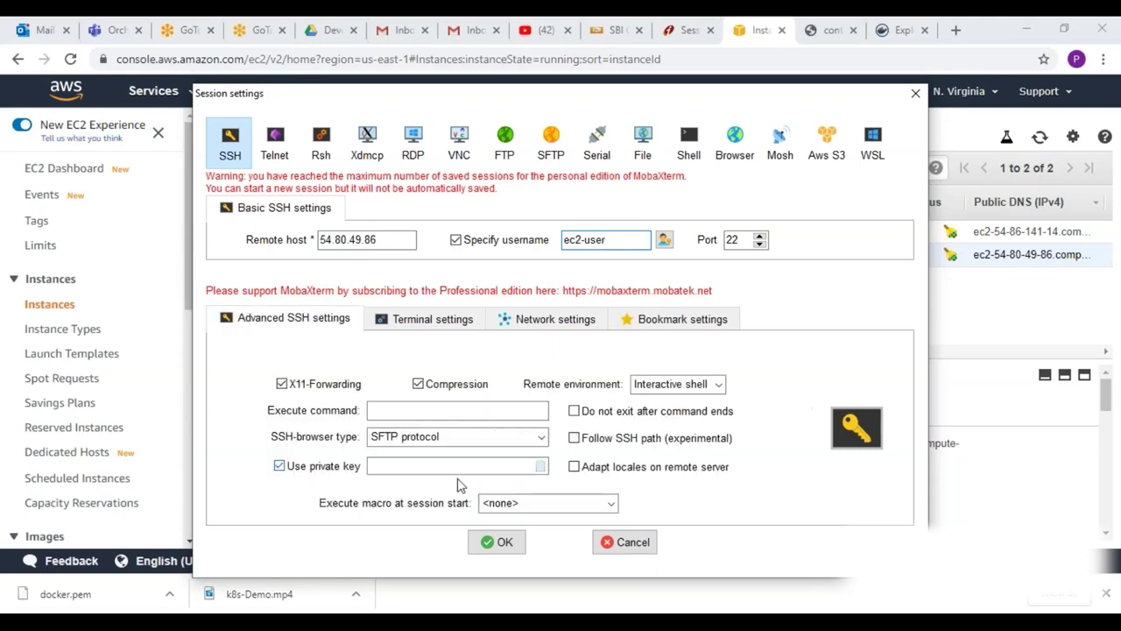
click(541, 467)
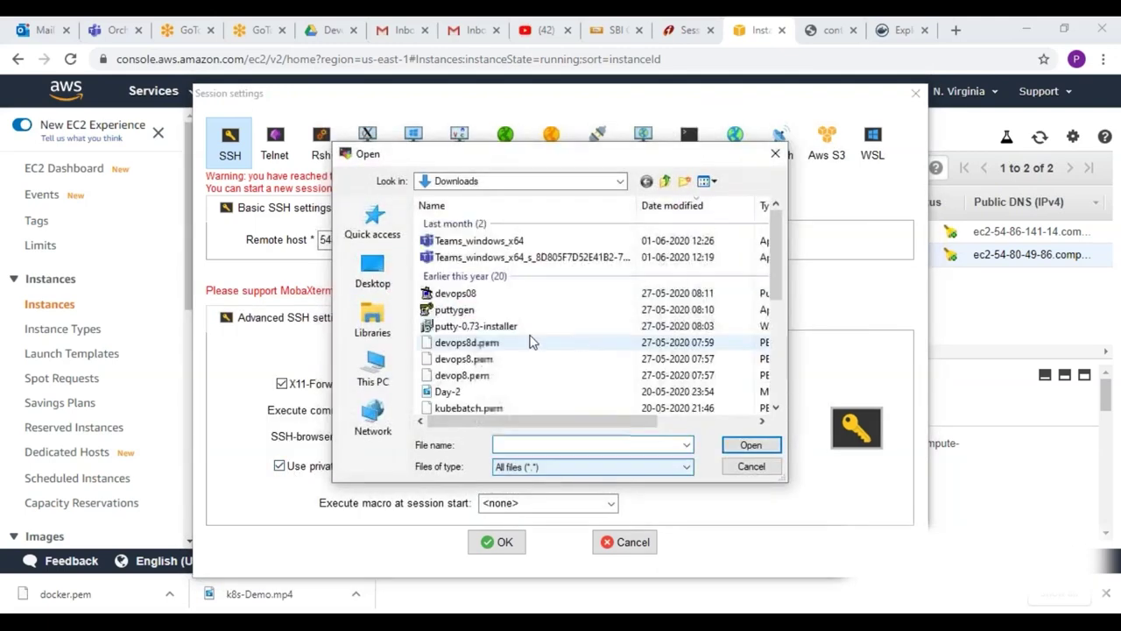
click(477, 343)
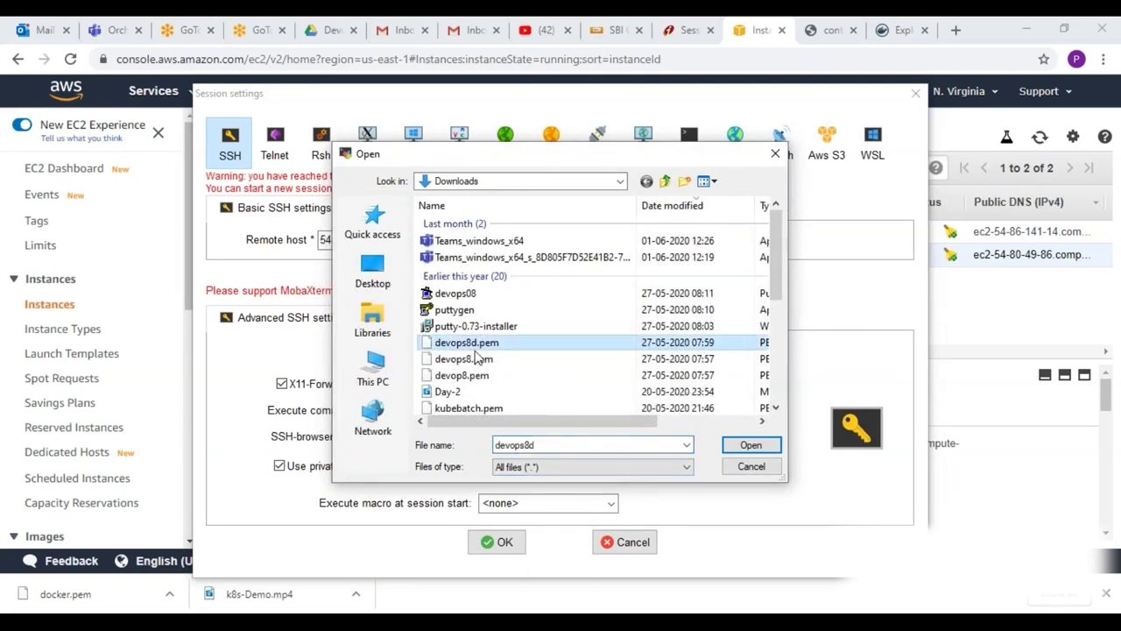
click(477, 359)
click(372, 271)
click(473, 311)
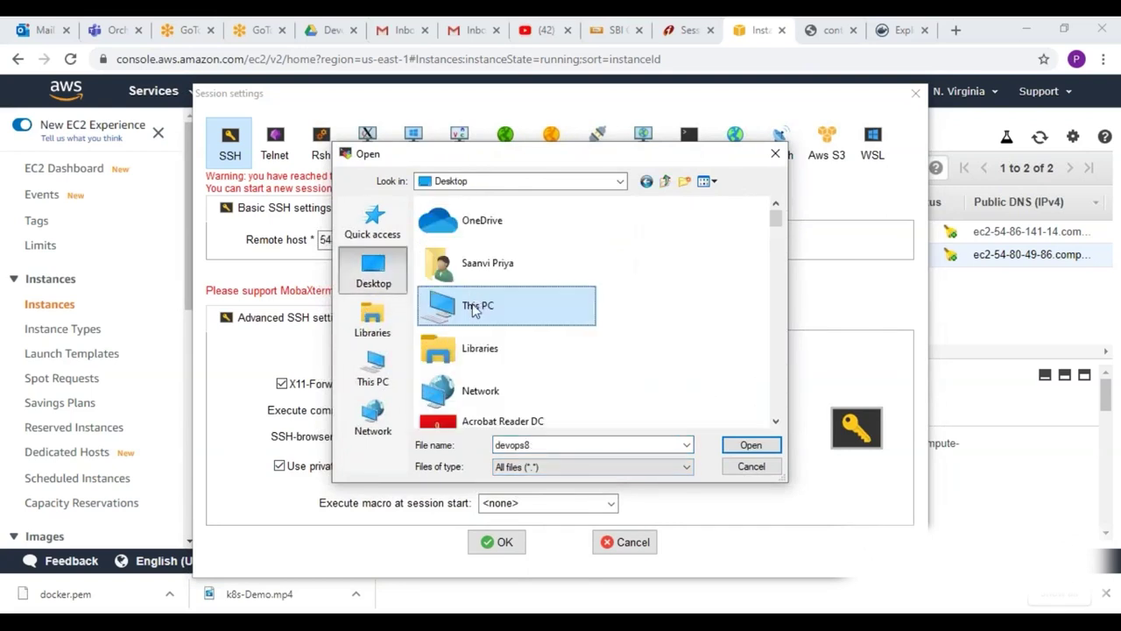
scroll(477, 313, down, 5)
click(477, 215)
click(508, 256)
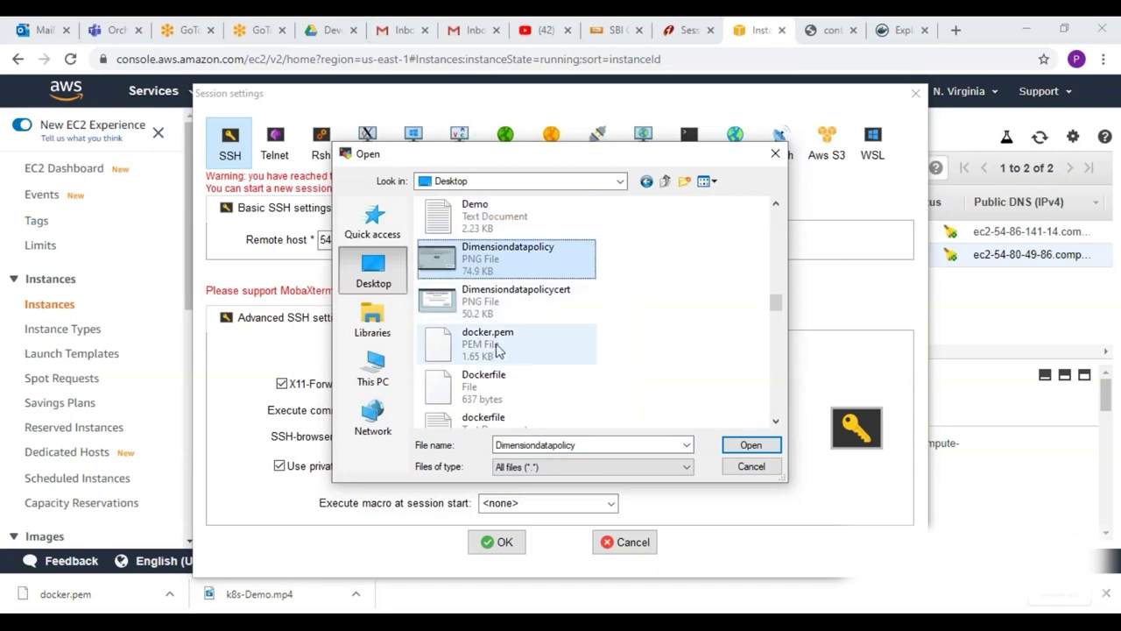
click(495, 349)
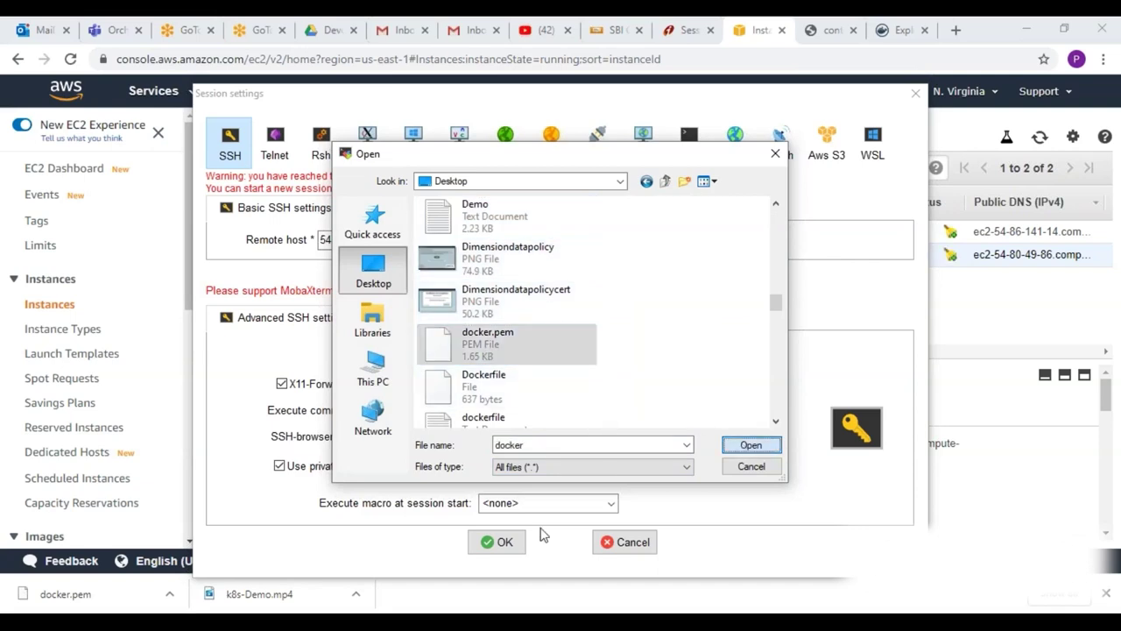
click(751, 445)
click(497, 543)
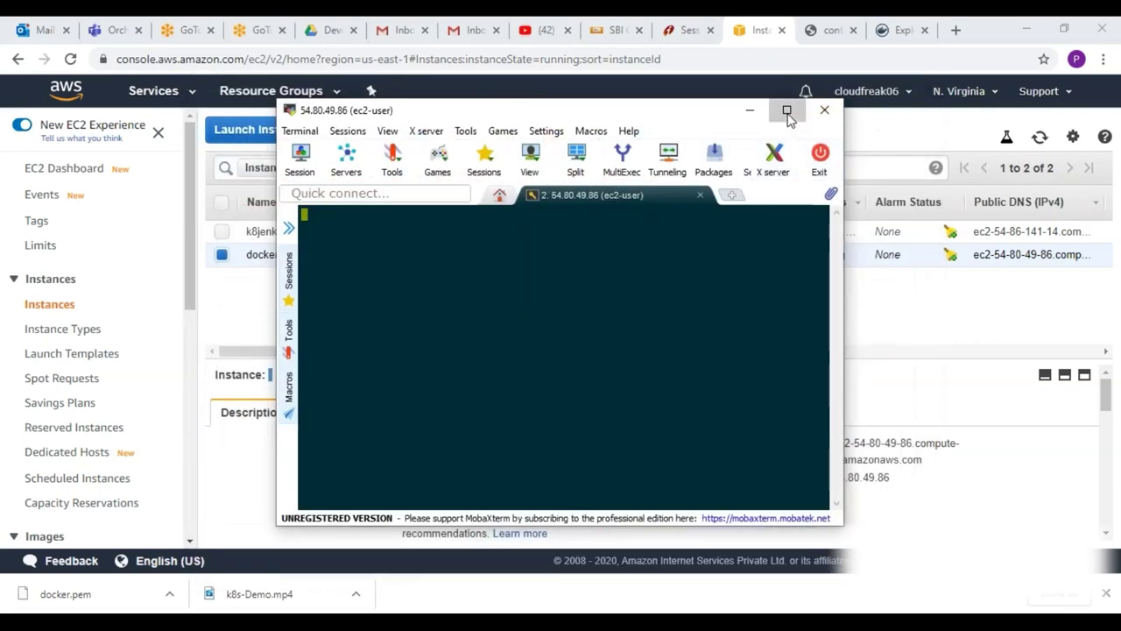
click(788, 114)
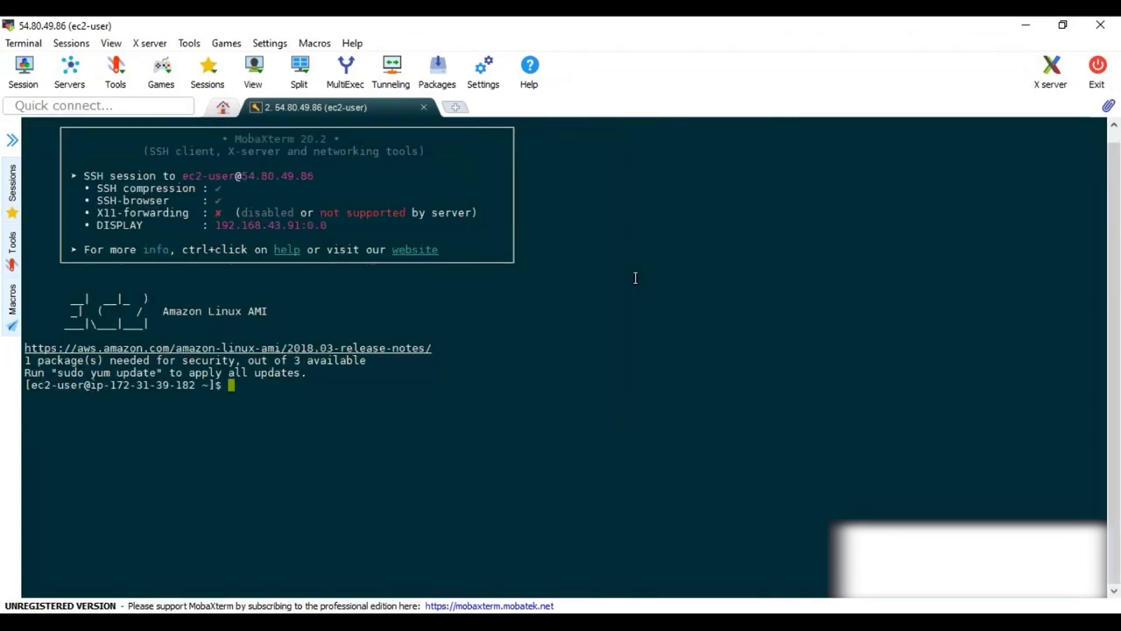
Step: Switch to root with sudo su -, collapse the side file panel, and run yum install docker
text(sudo su -)
key(Return)
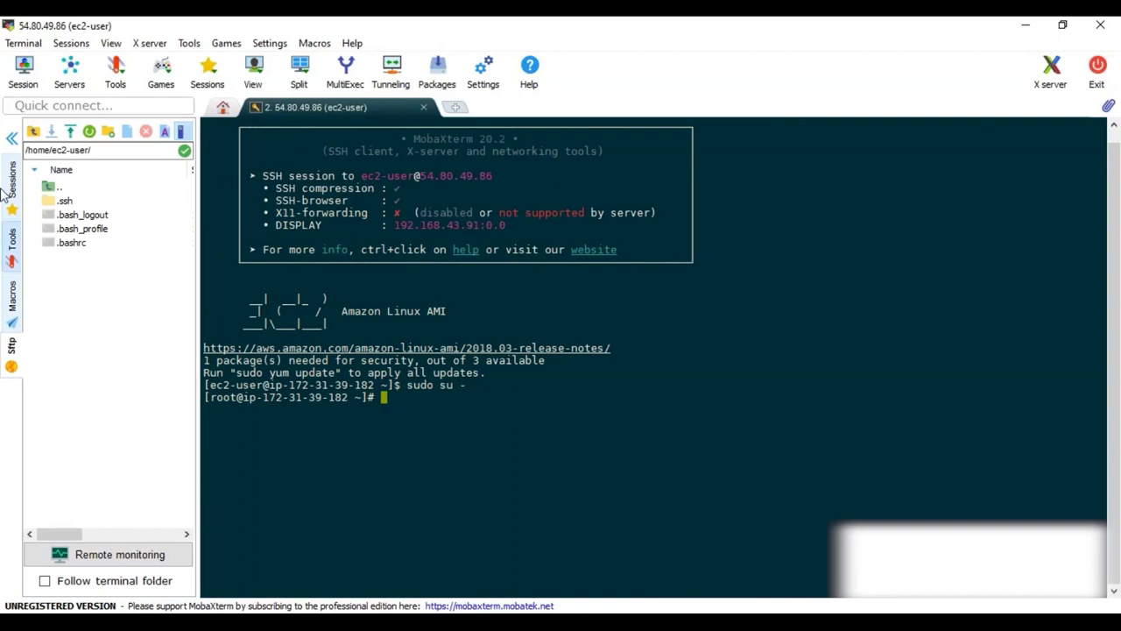
click(11, 142)
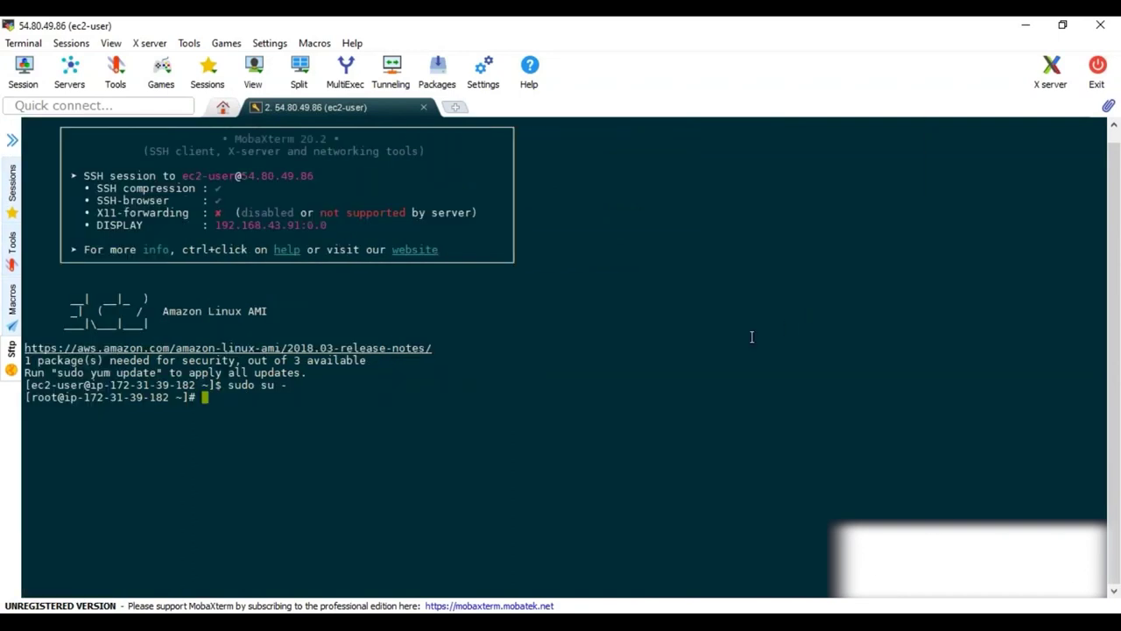
text(yum install docker)
key(Return)
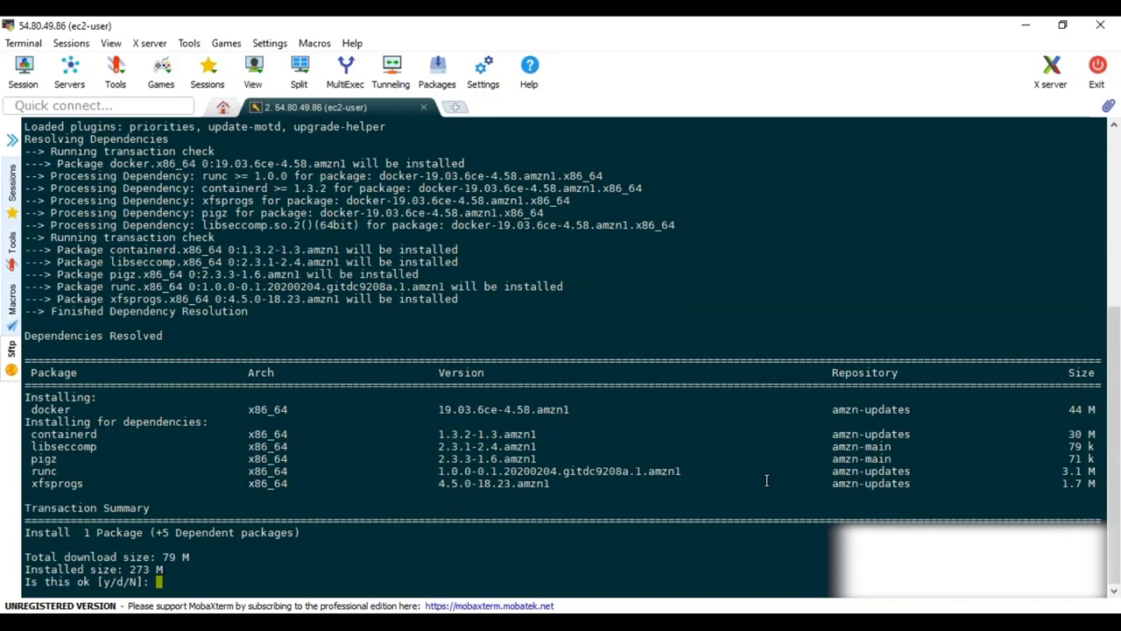
Step: Answer y to install docker 19.03.6ce and its dependencies
drag(488, 411, 496, 409)
click(35, 293)
text(y)
key(Return)
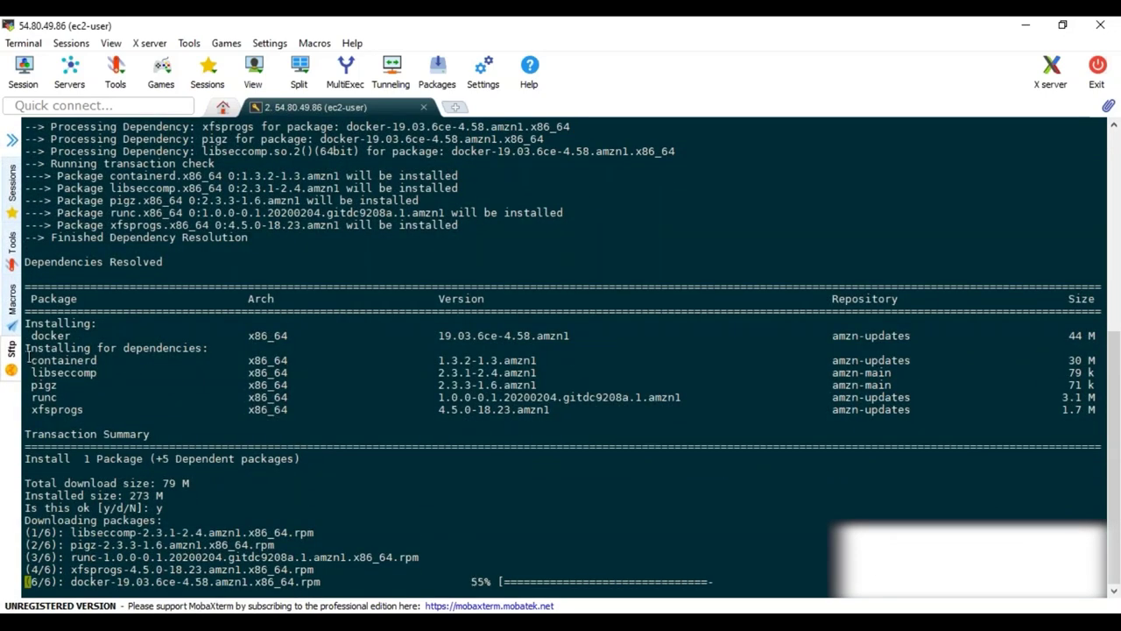
Step: Highlight the installed package list, pointing out containerd and runc
drag(29, 357, 147, 419)
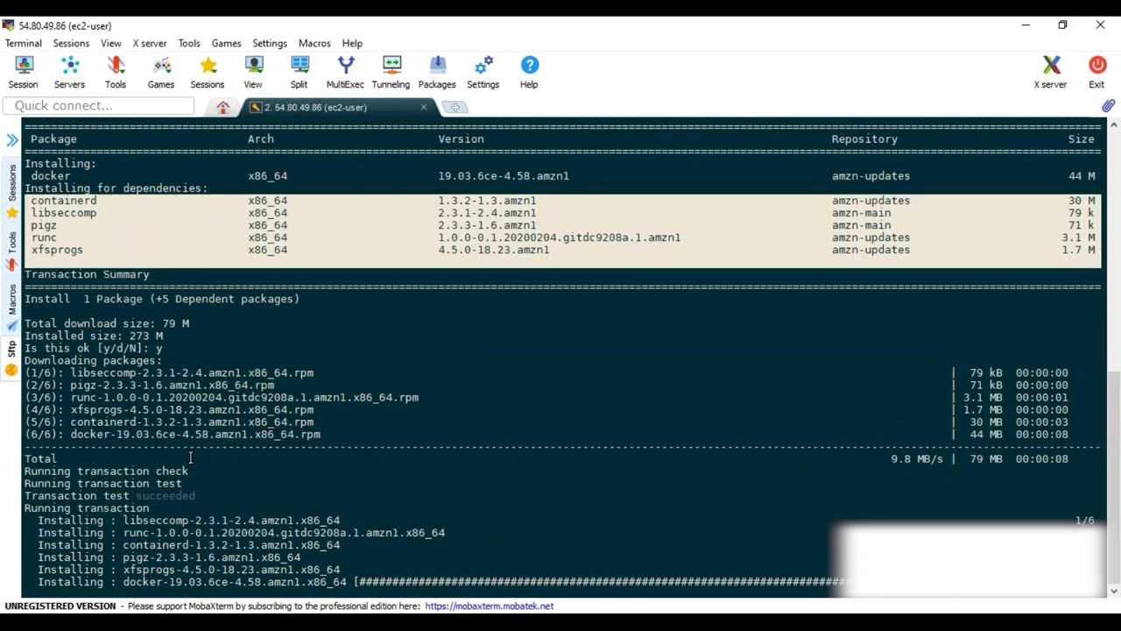
scroll(435, 368, up, 5)
drag(27, 224, 1081, 335)
double_click(65, 261)
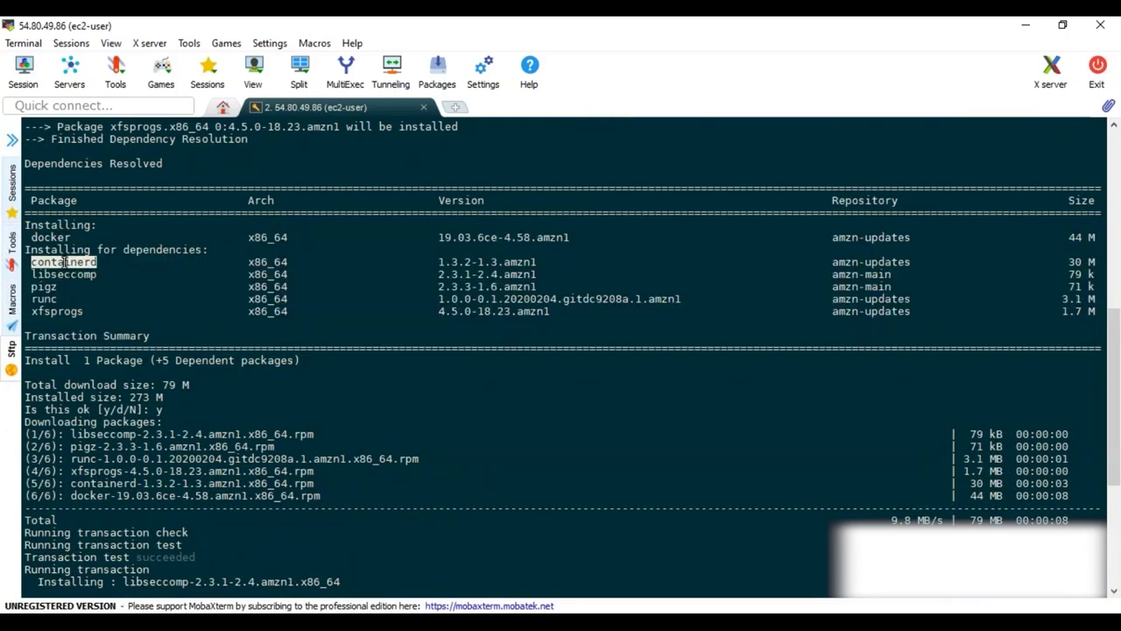
double_click(53, 300)
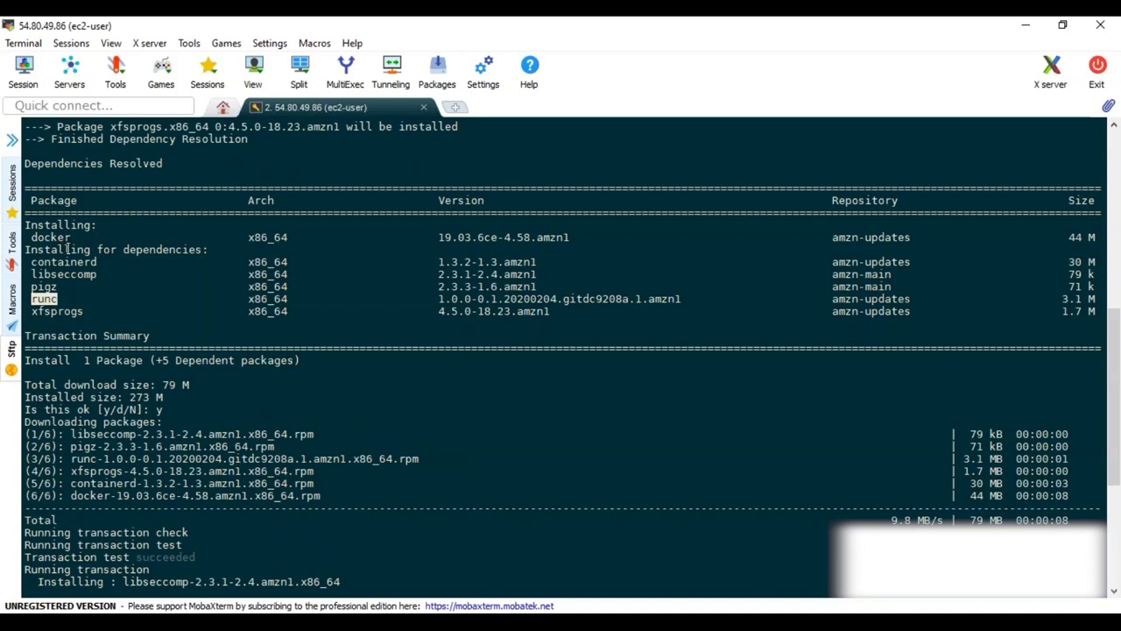
click(44, 300)
double_click(64, 260)
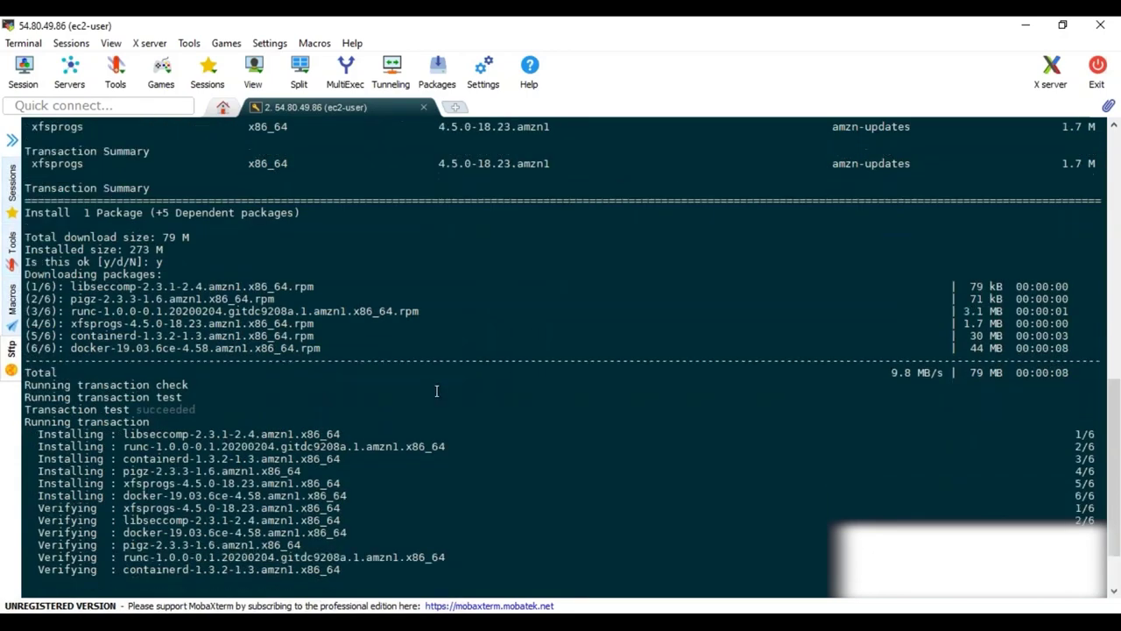
Step: Check the docker service status, start it with service docker start, and run docker ps
text(s)
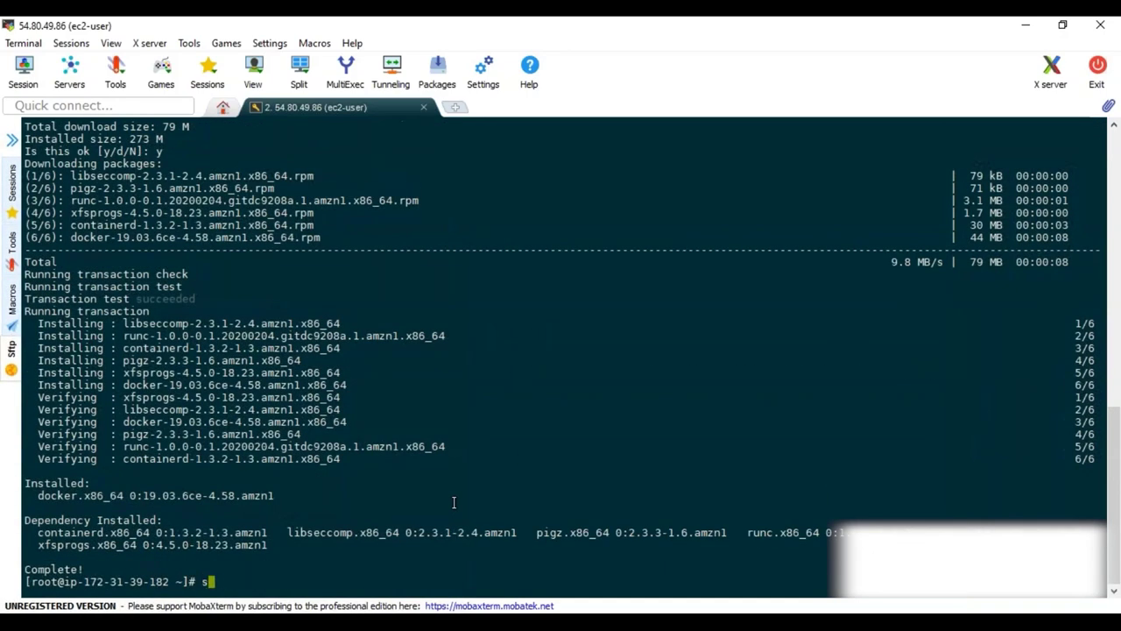
text(ervice docker status)
key(Return)
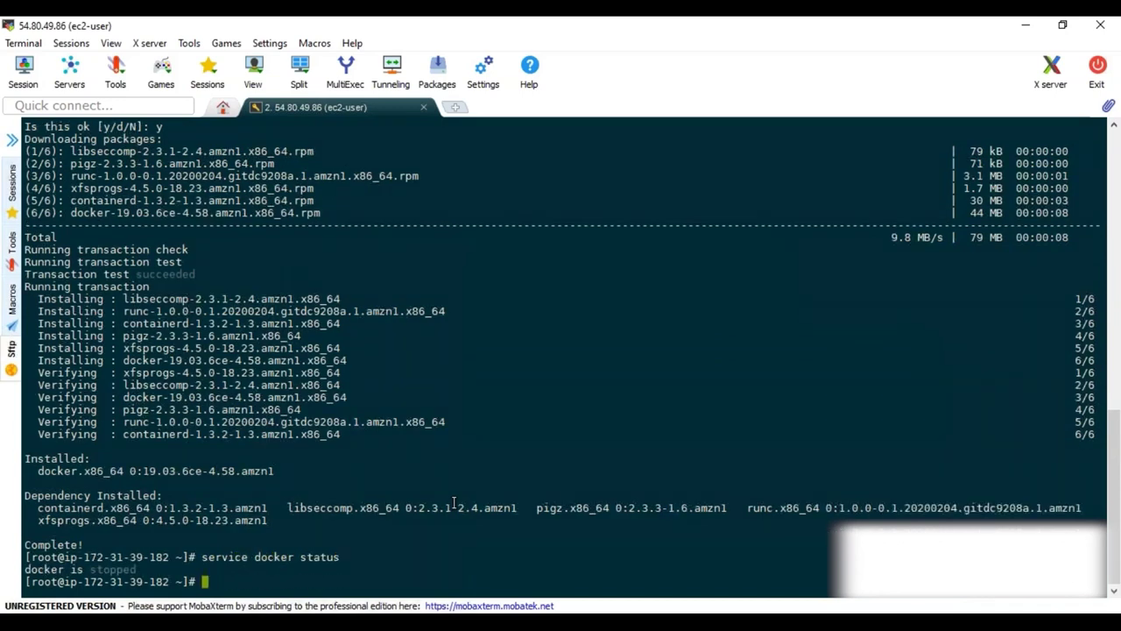
key(Up)
key(BackSpace)
key(BackSpace)
key(BackSpace)
text(rt)
key(Return)
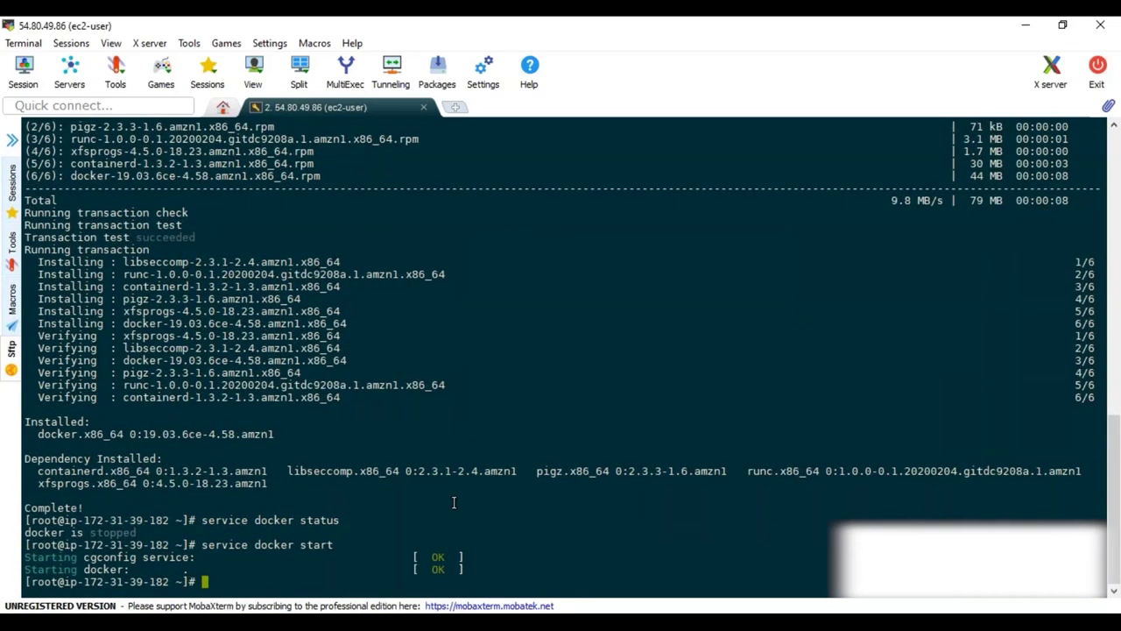
text(docker ps)
key(Return)
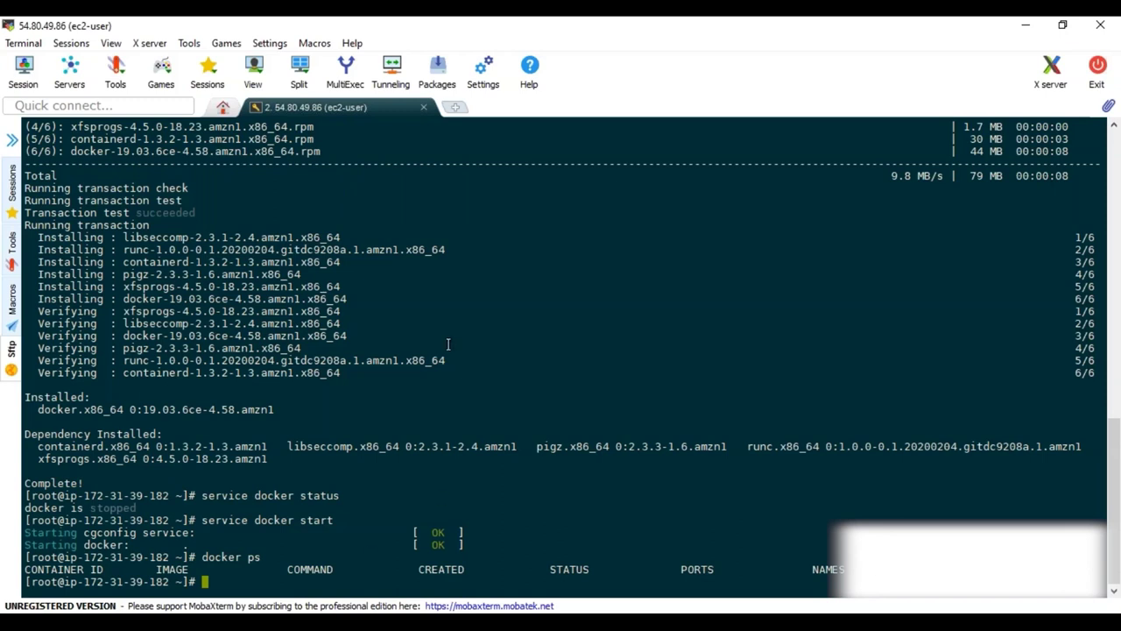
Step: Scroll back to highlight the yum install docker command and the docker version
scroll(450, 343, up, 10)
scroll(446, 361, up, 12)
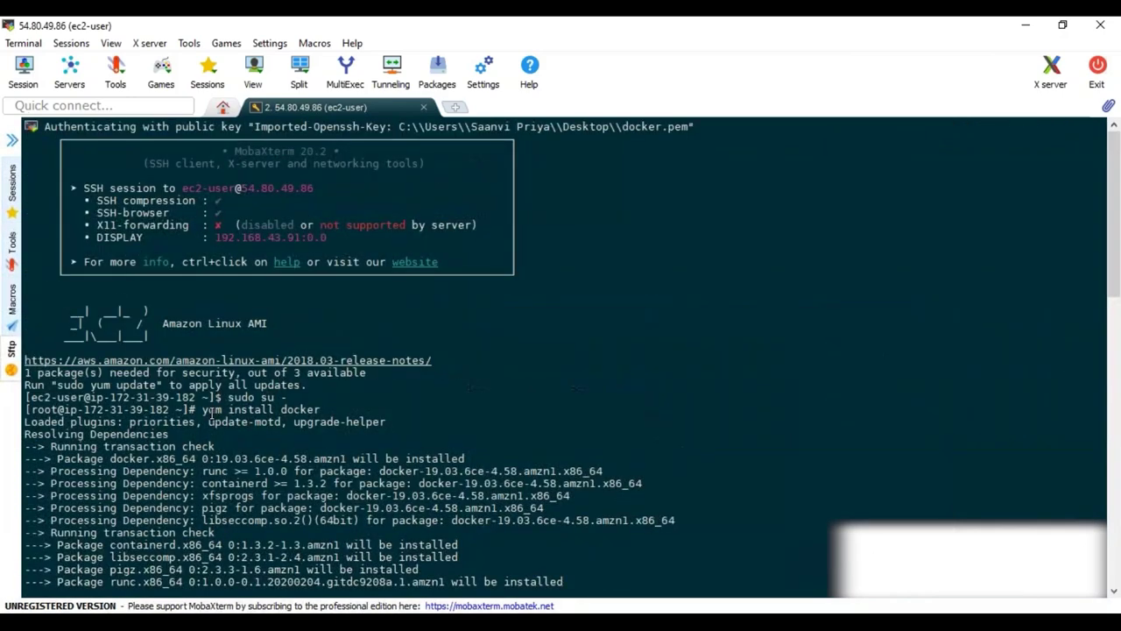
drag(202, 409, 326, 410)
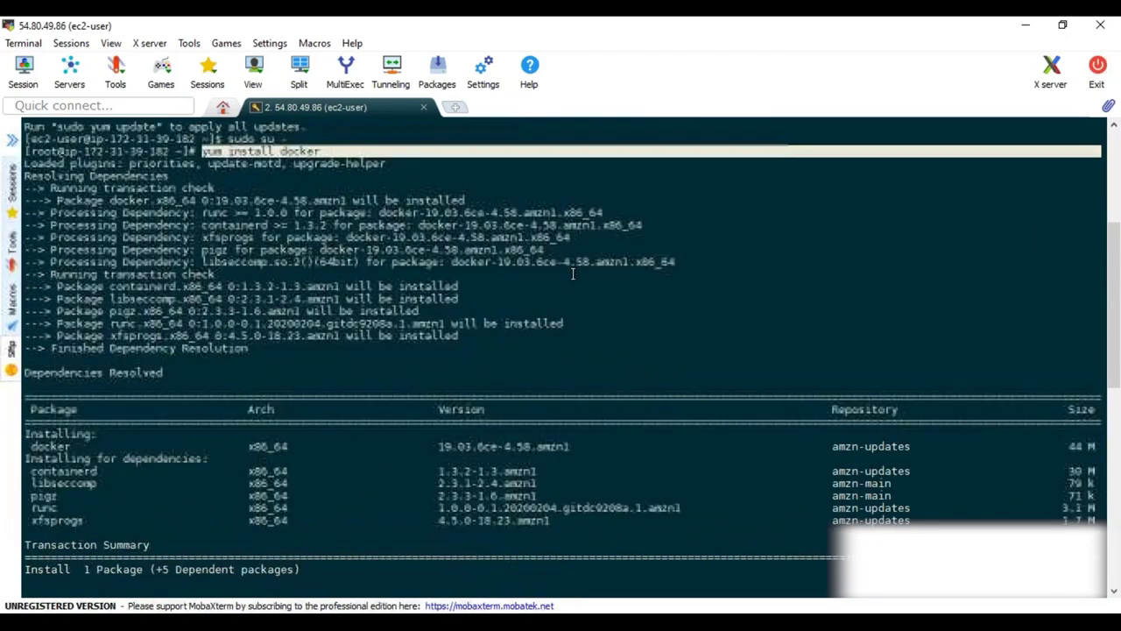
drag(440, 446, 449, 447)
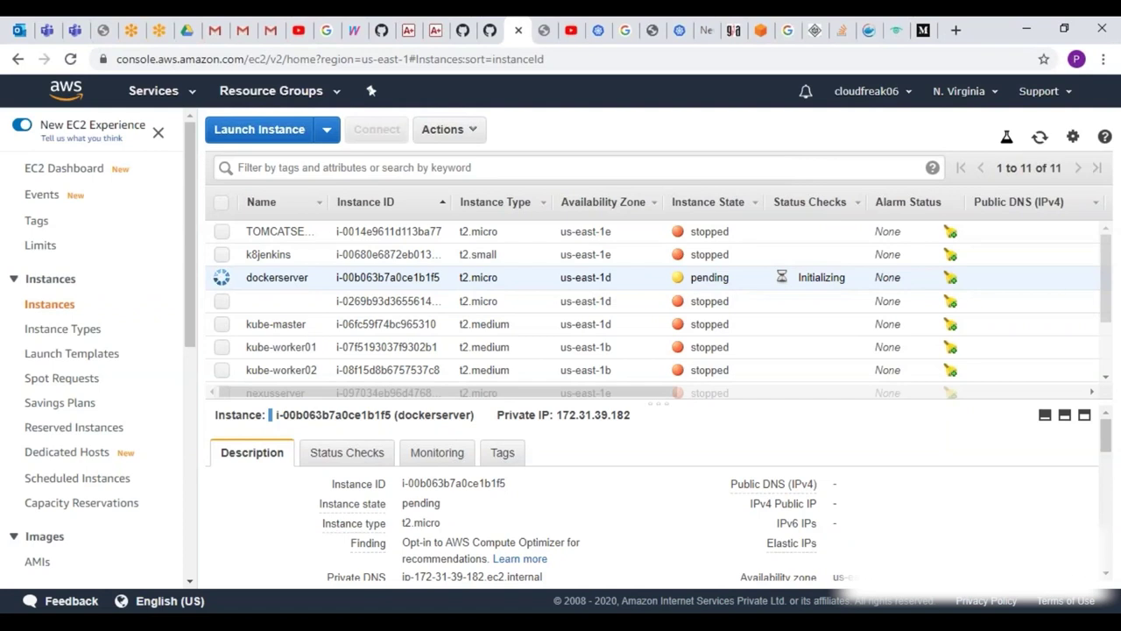
Step: Filter instances to Instance State: Running and copy dockerserver's public IP 18.232.86.95
click(353, 167)
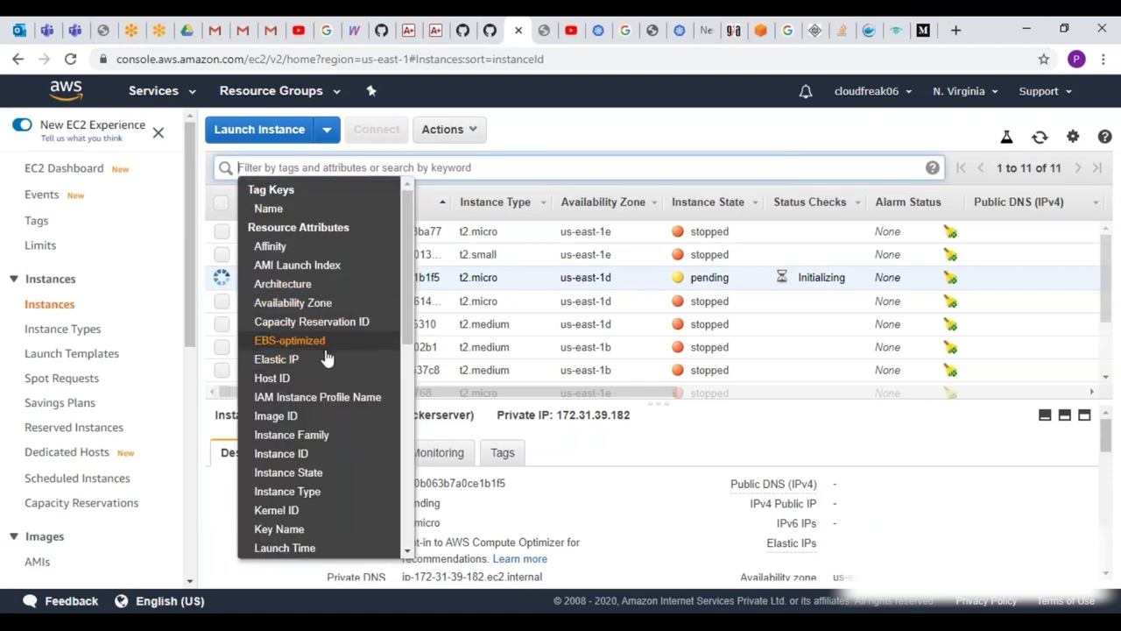
click(344, 482)
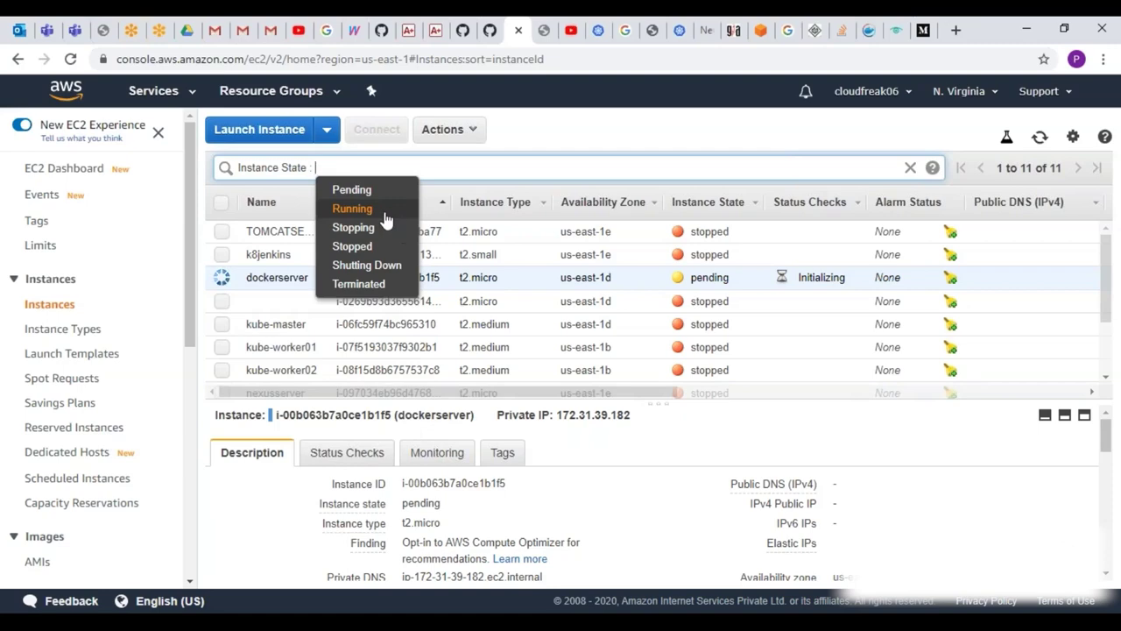
click(385, 215)
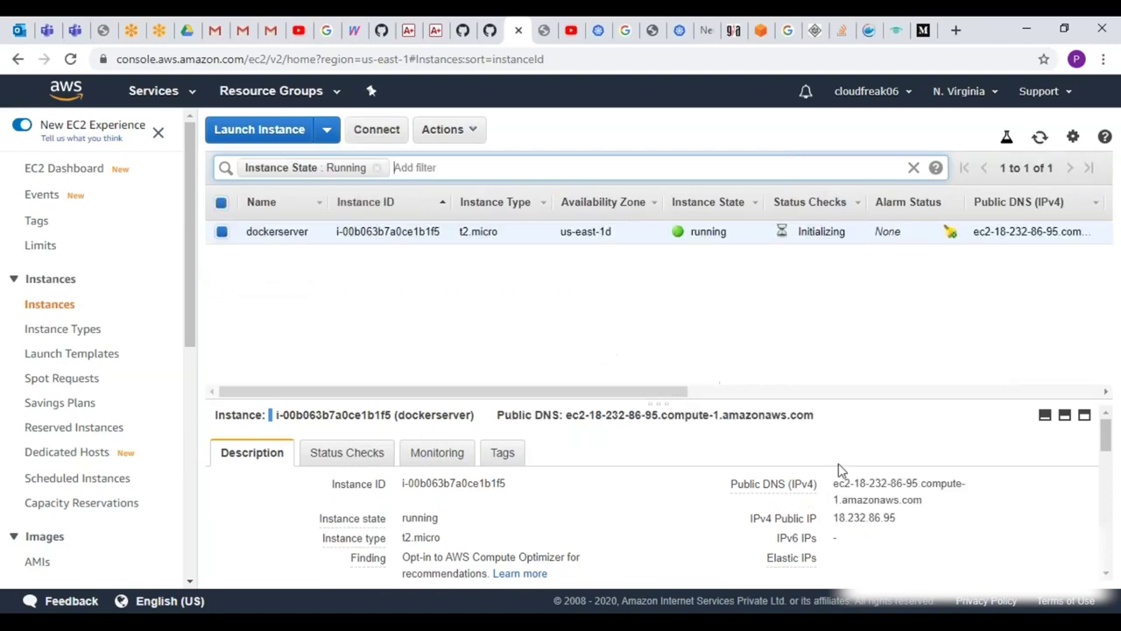
click(908, 519)
key(alt+Tab)
Step: Set up a new SSH session to 18.232.86.95 as ec2-user with private-key login enabled
click(22, 70)
click(229, 140)
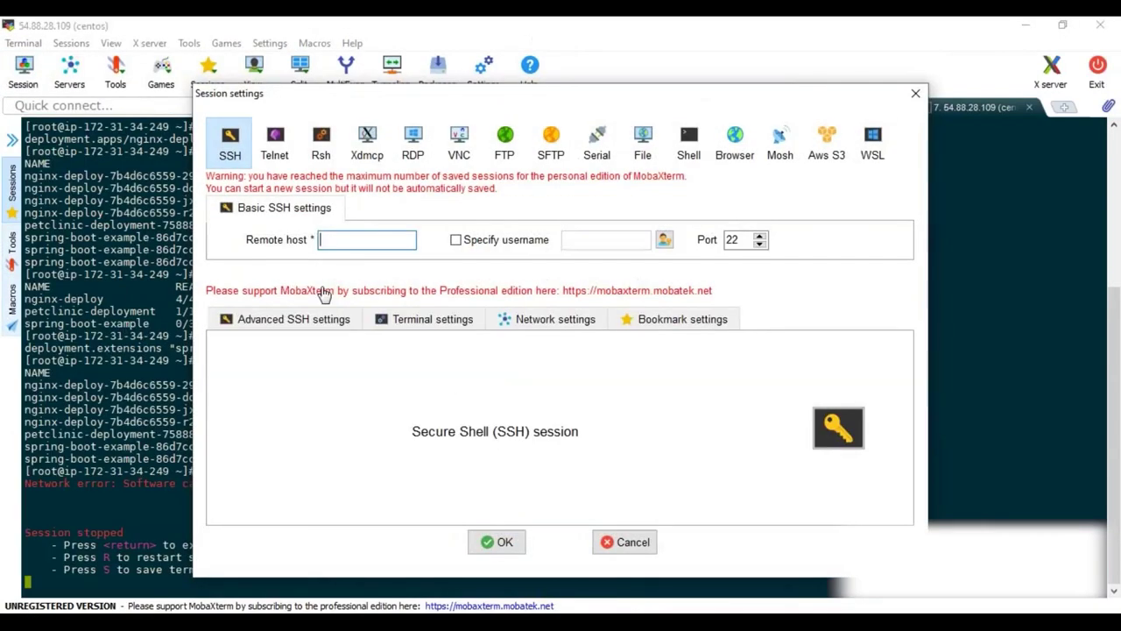
key(ctrl+v)
click(455, 239)
text(ec2-user)
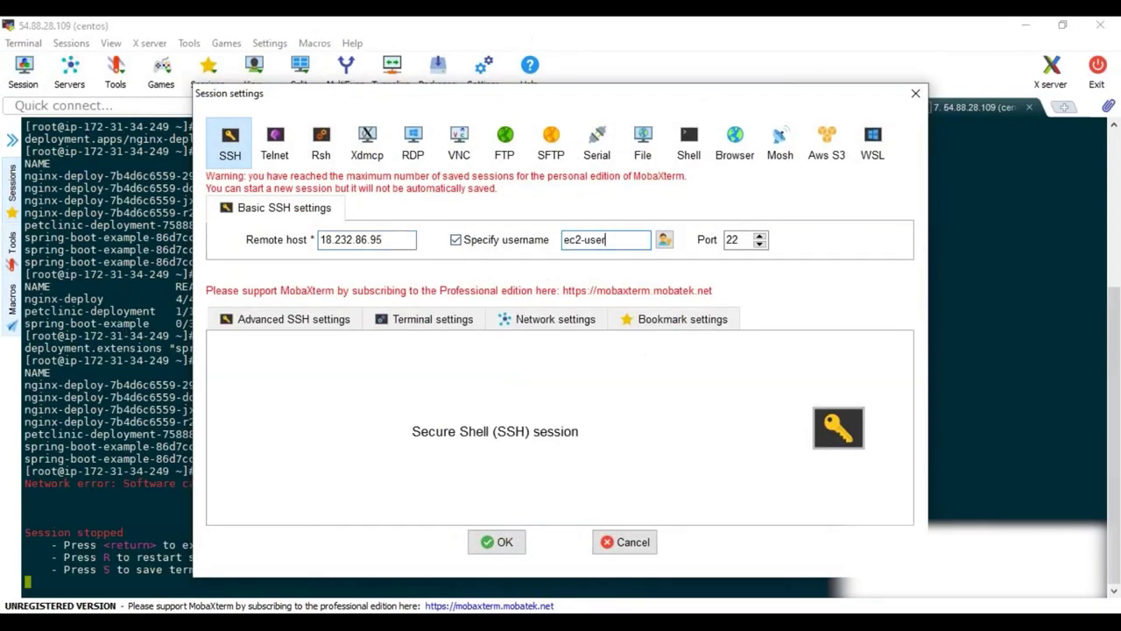
click(267, 320)
click(280, 465)
Step: Open the key file picker, then check the EC2 instance page in the browser
click(536, 465)
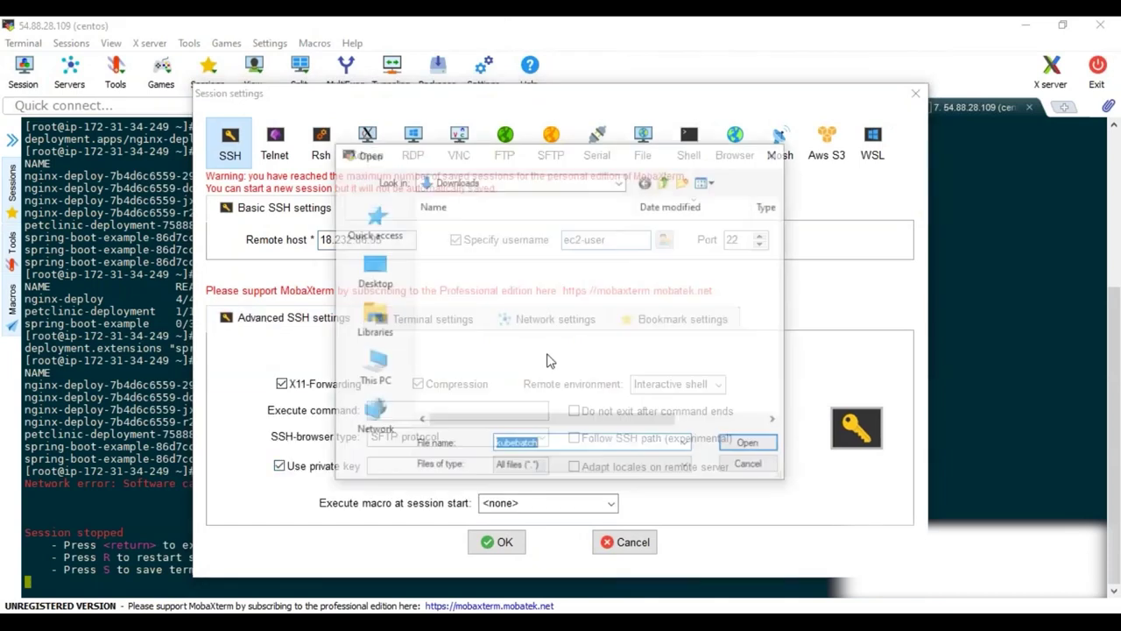
key(Escape)
click(538, 465)
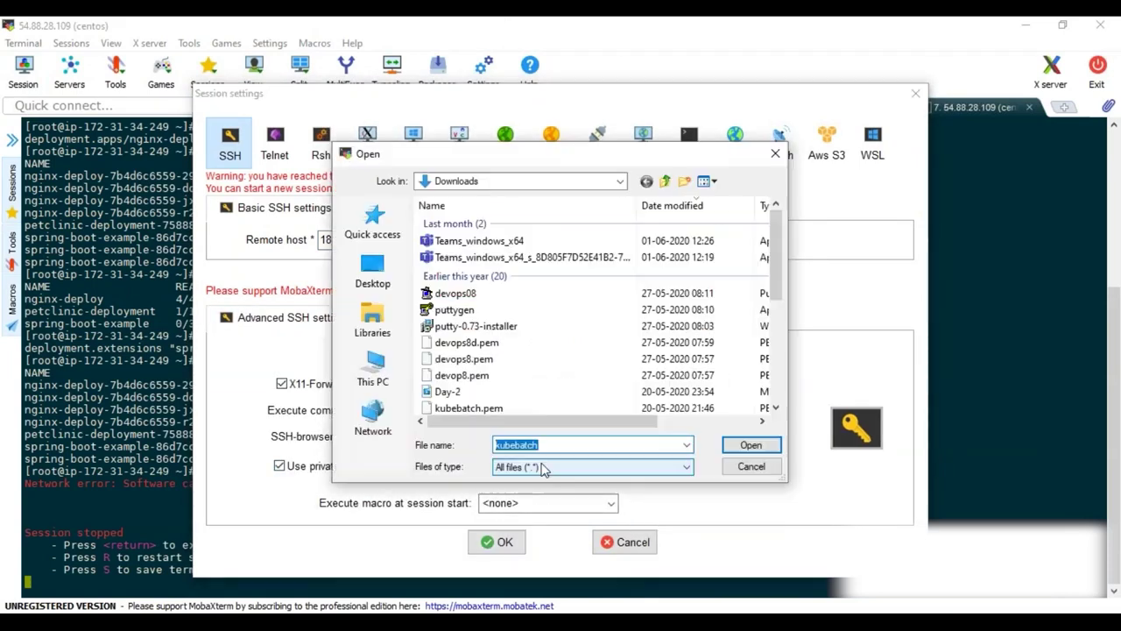
scroll(495, 350, down, 1)
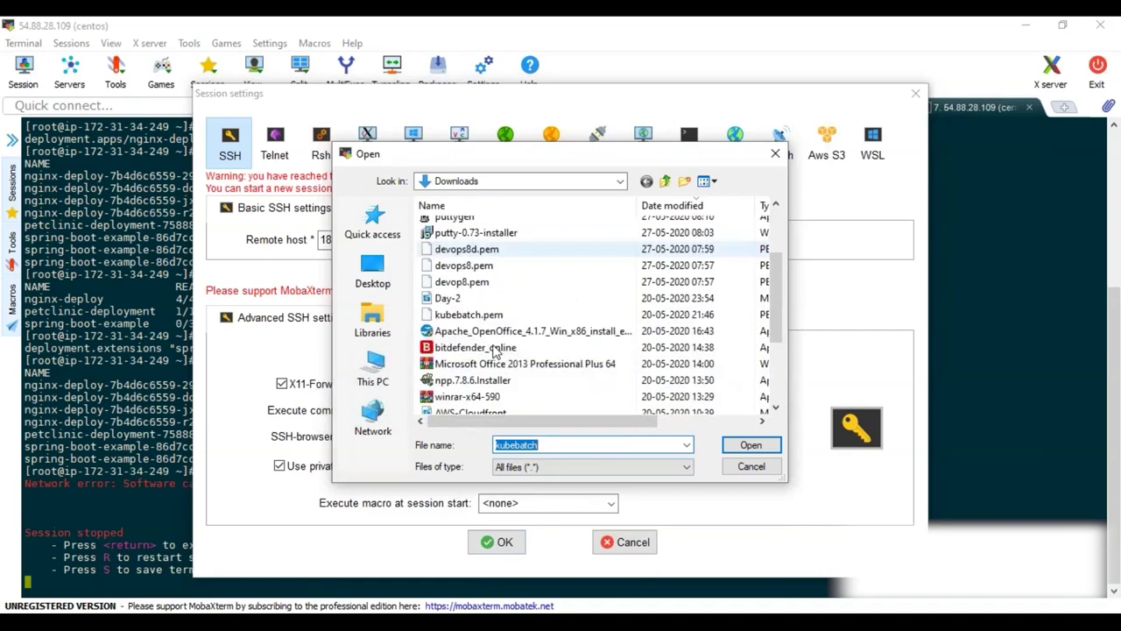
scroll(482, 352, down, 4)
scroll(476, 357, up, 1)
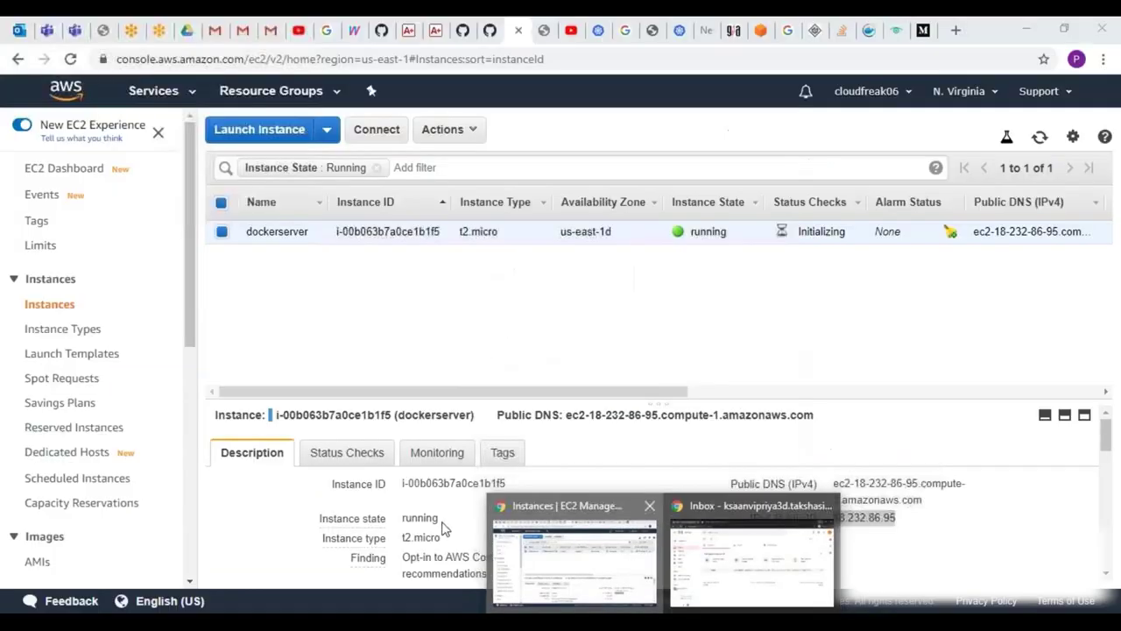
click(634, 565)
click(774, 153)
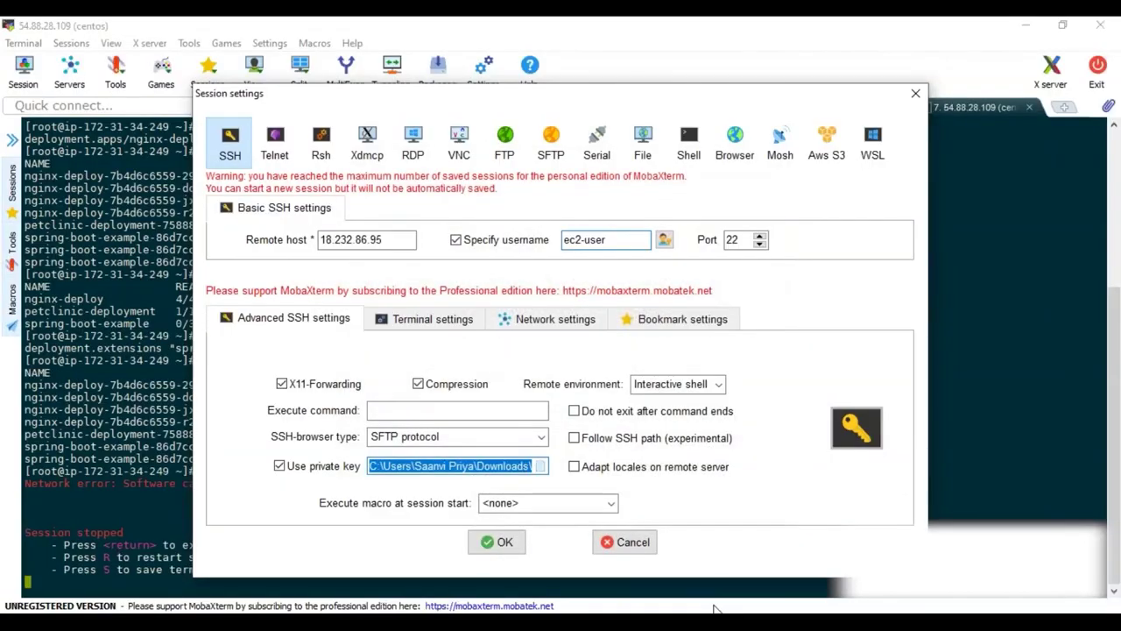
click(592, 552)
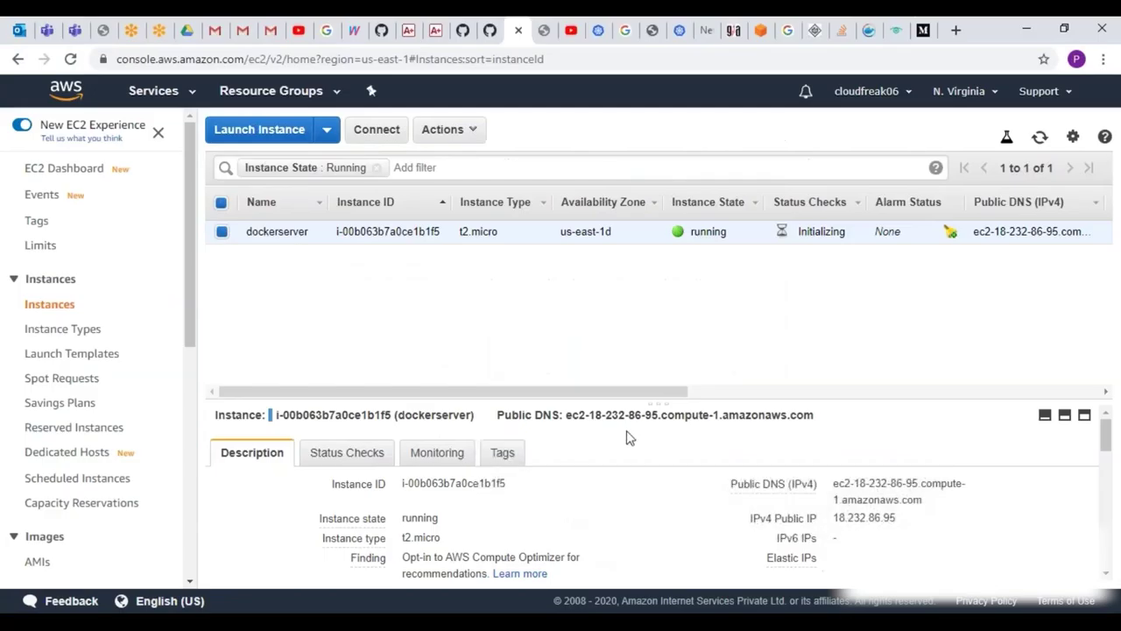
scroll(586, 470, down, 3)
scroll(586, 470, down, 1)
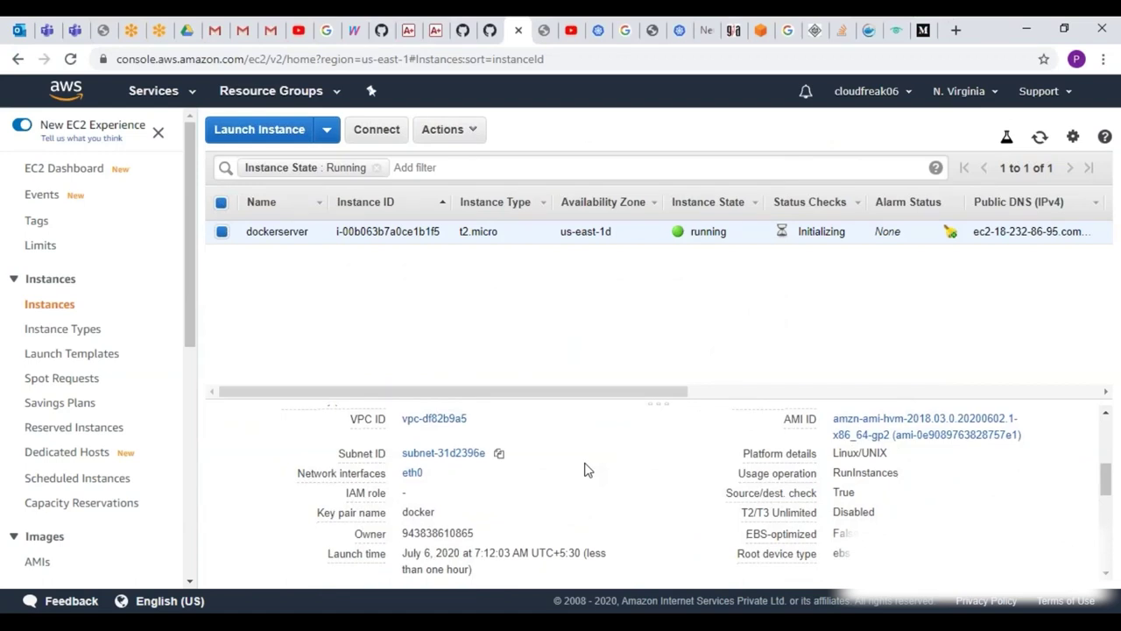
scroll(587, 469, down, 1)
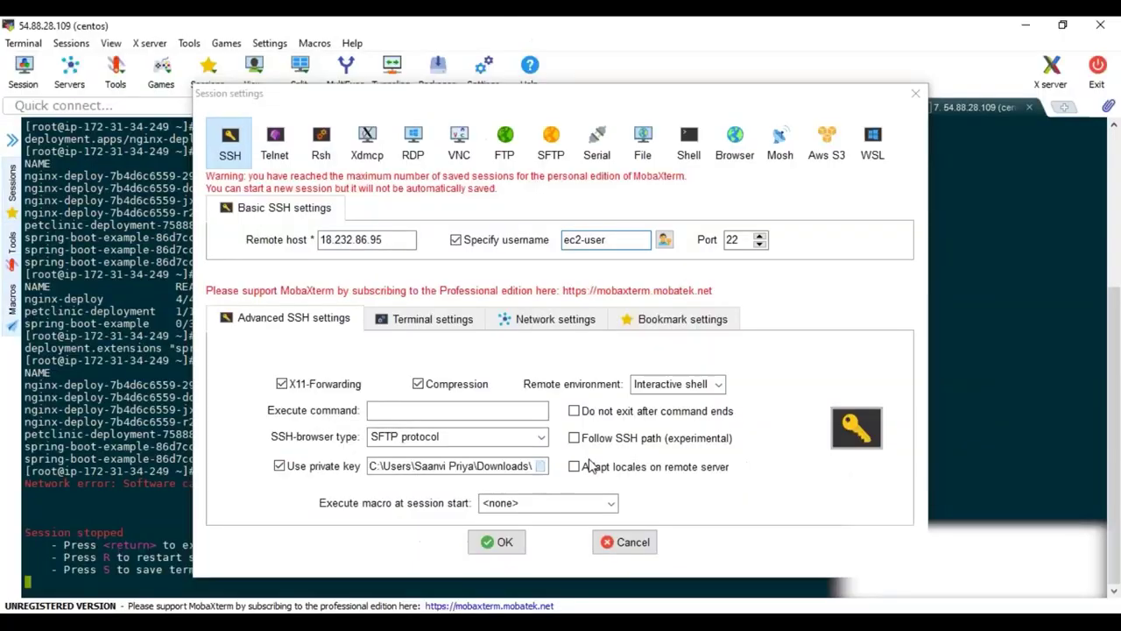
Step: Select docker.pem from the Desktop as the private key and start the SSH session
click(551, 465)
click(465, 353)
key(d)
key(d)
key(d)
key(d)
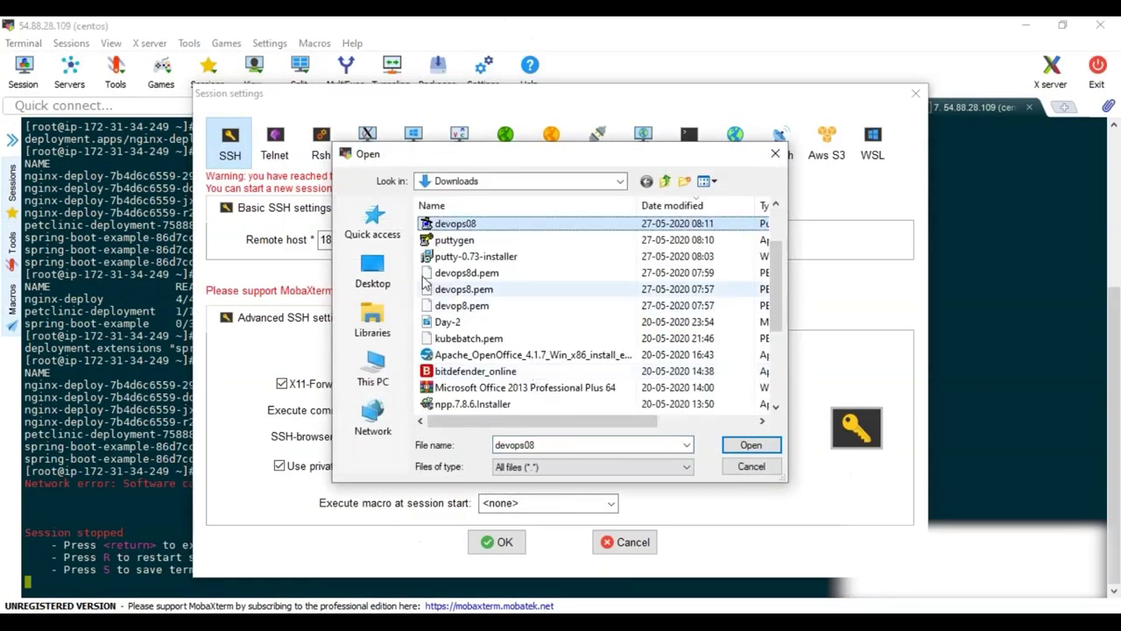
click(372, 267)
key(d)
click(487, 267)
click(581, 337)
click(750, 444)
click(504, 543)
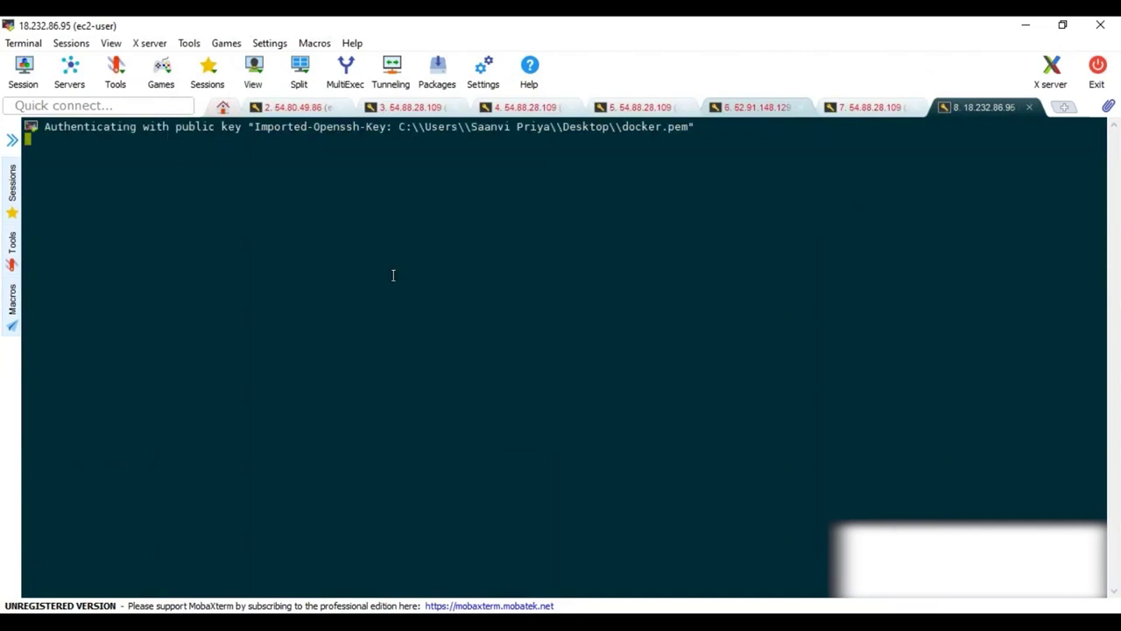
Step: Switch to root with sudo su -, enlarge the terminal font, and clear the screen
text(sudo su )
text(-)
key(Return)
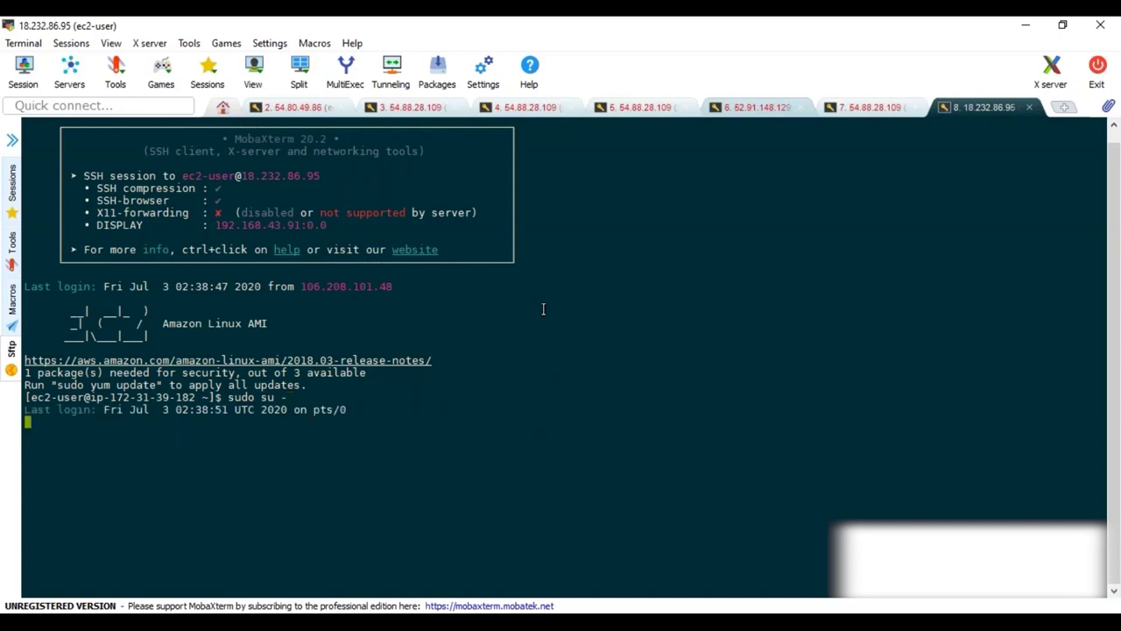
click(110, 43)
click(149, 288)
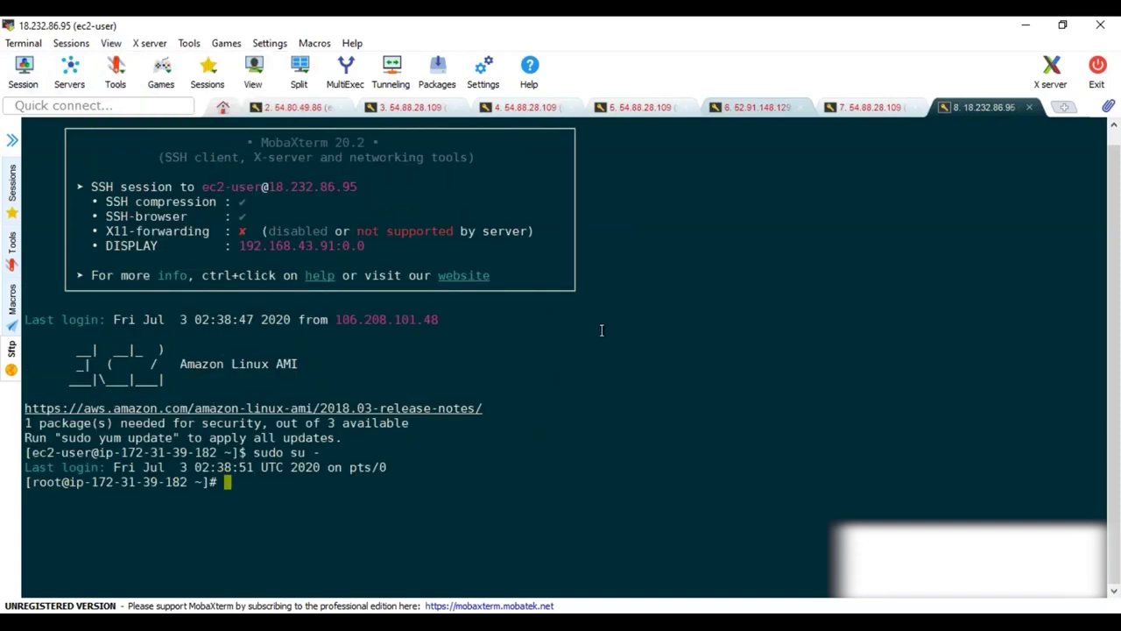
text(clear)
key(Return)
key(Return)
key(Return)
key(Return)
Step: Run docker ps and docker ps -a, both showing no containers
text(docker )
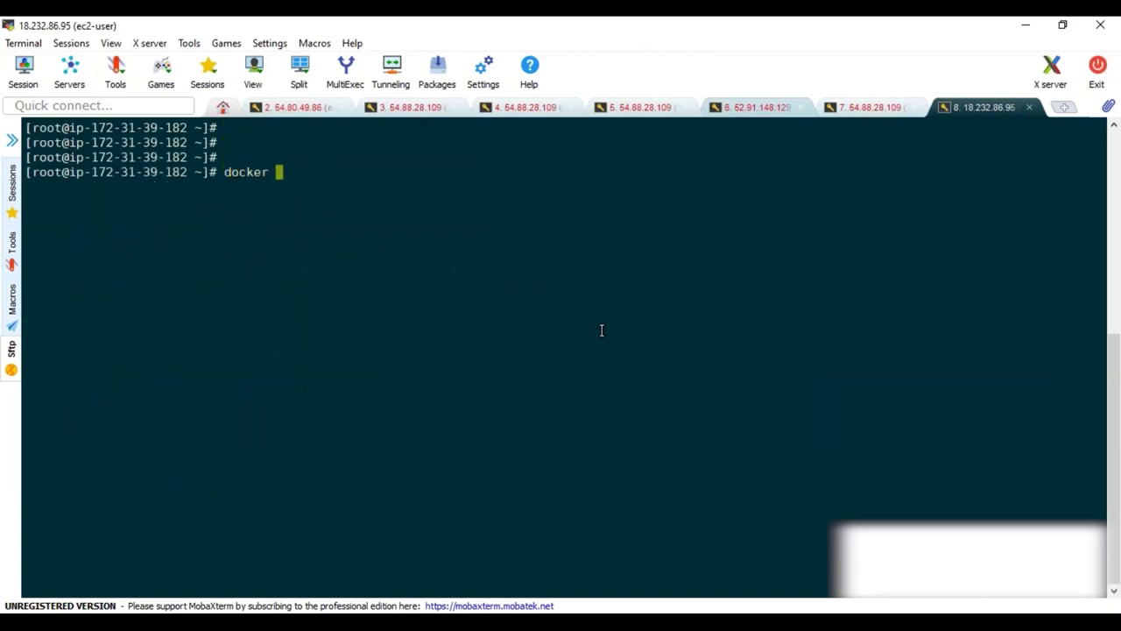
text(ps)
key(Return)
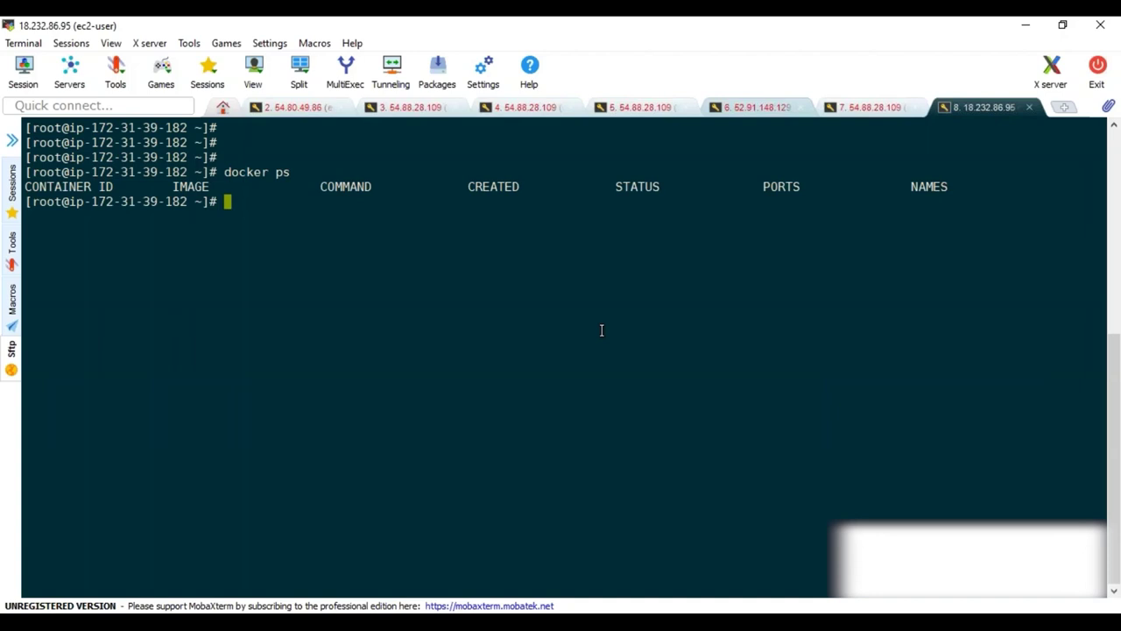
text(docker ps -a)
key(Return)
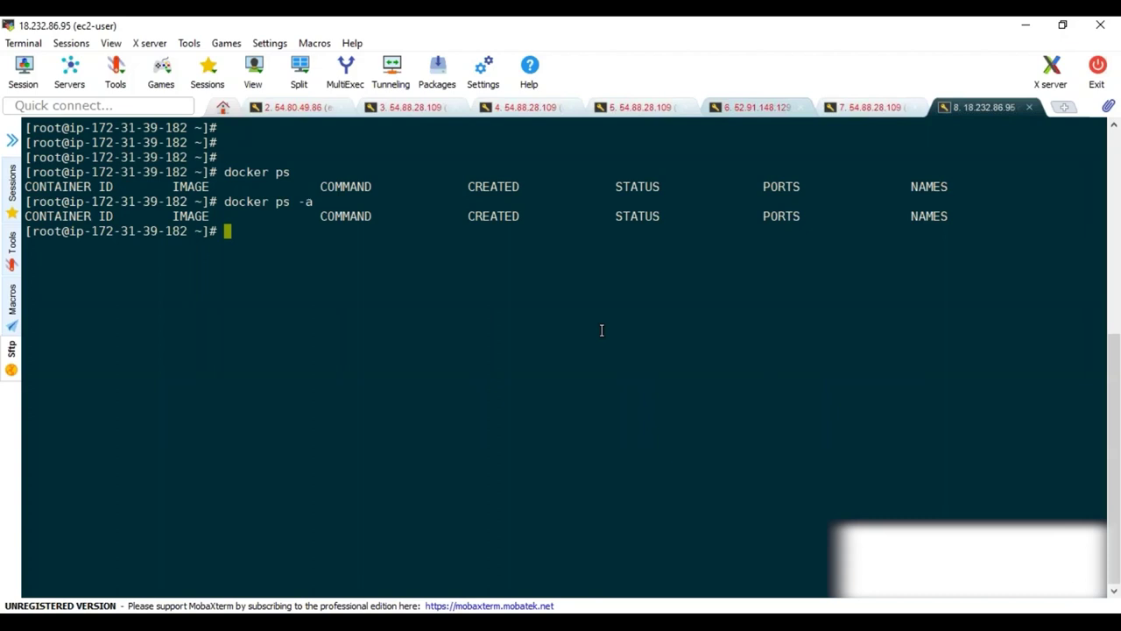
Step: Run docker run -it centos /bin/bash to pull centos and enter its bash shell, then highlight the command
text(docker run)
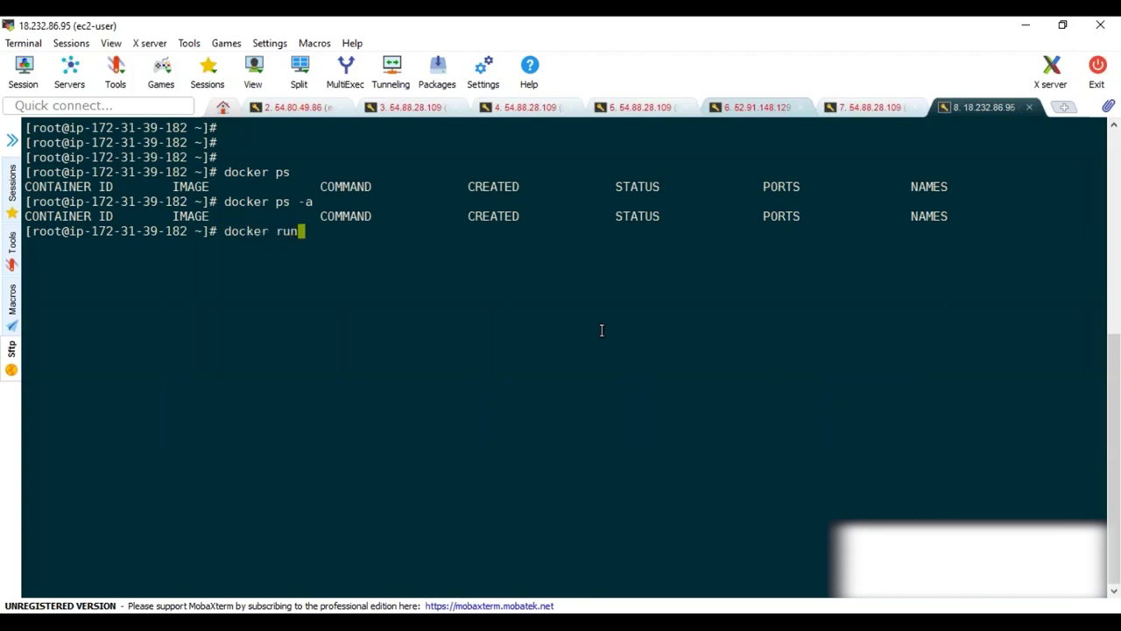
text( -it centos )
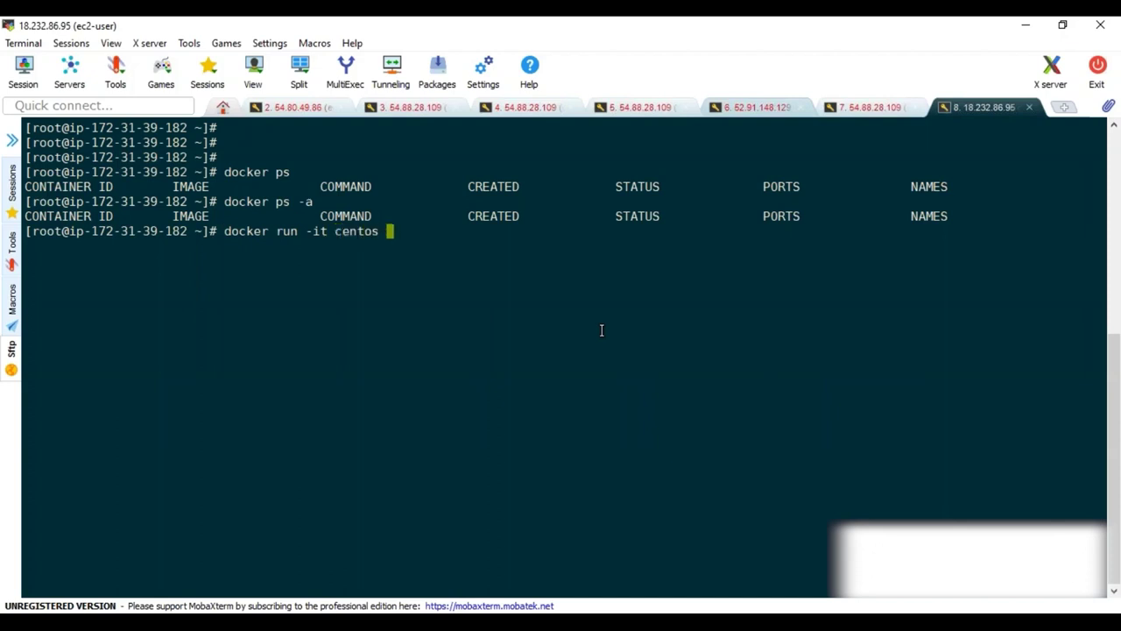
text(/bin/bash)
key(Return)
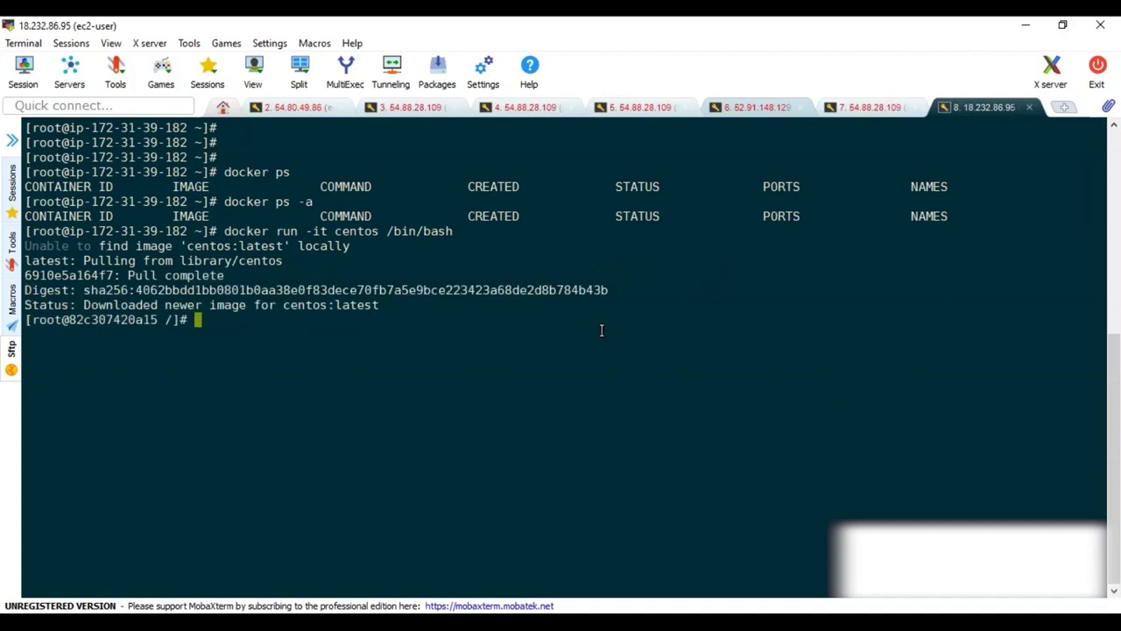
drag(224, 231, 454, 231)
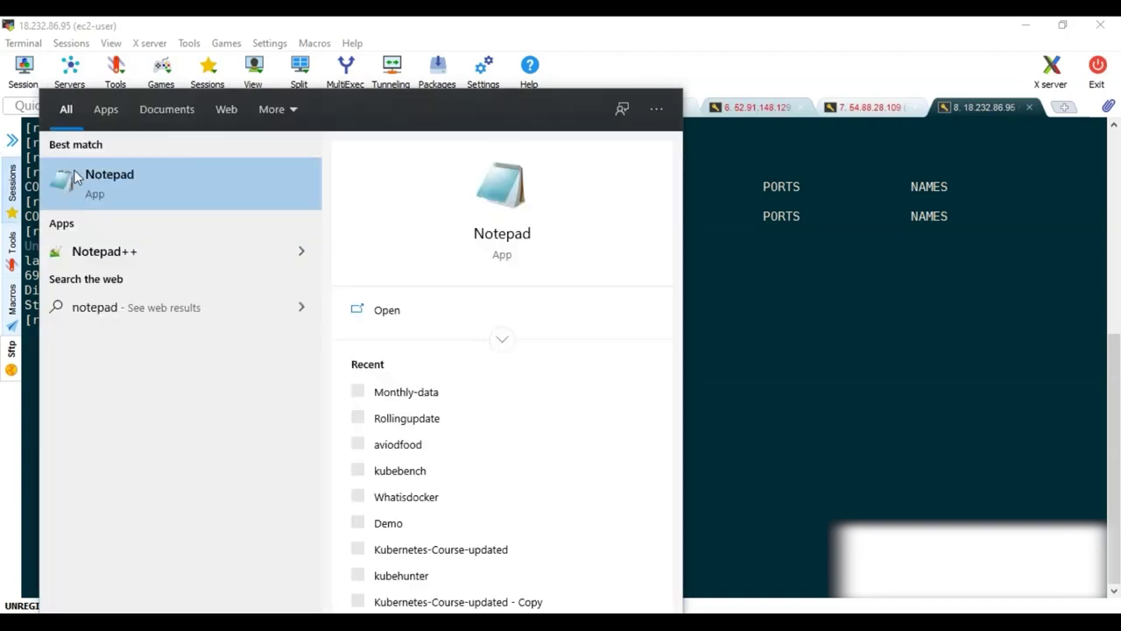
Step: In a new Notepad++ note, type 'docker' and 'docker run -it centos /bin/bash'
key(Escape)
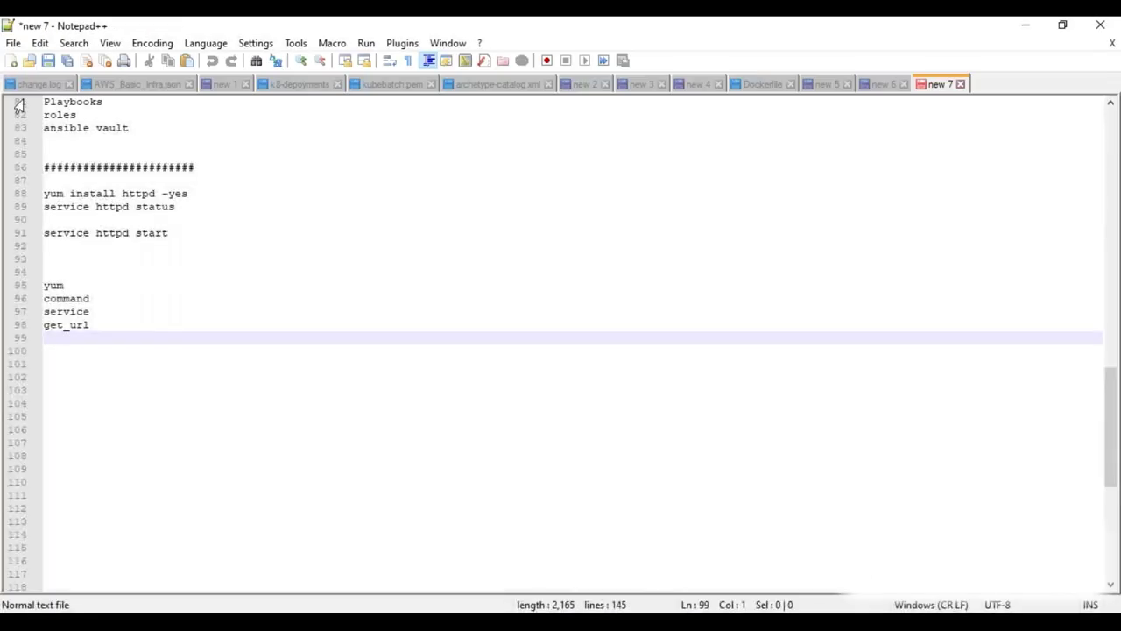
click(12, 63)
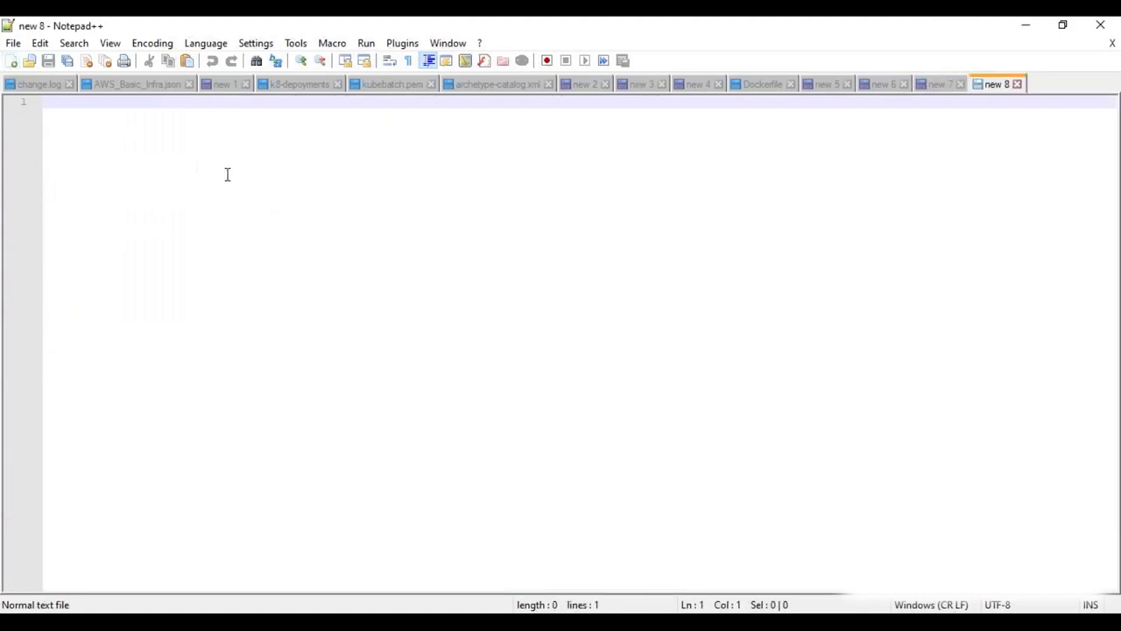
text(docker)
key(Return)
key(Return)
key(Return)
key(Return)
text(docker run -it centos /bin/bash)
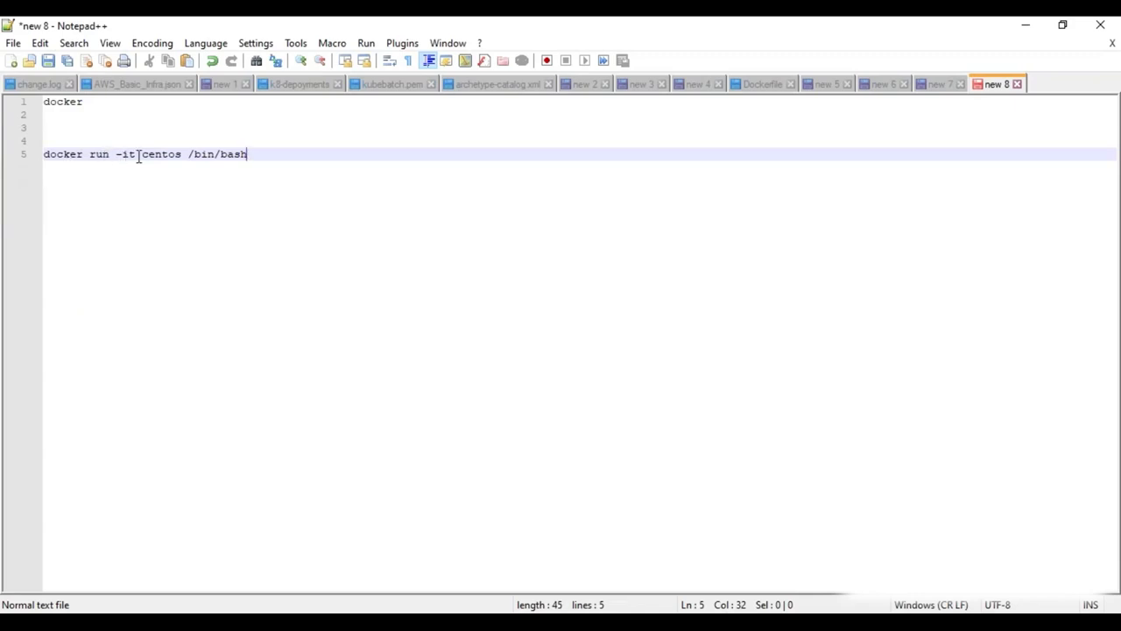
Step: Add the explanation '(i - interactive t-terminal' after the command
text((i - interactio)
key(BackSpace)
text(ve t-terim)
key(BackSpace)
key(BackSpace)
text(min)
key(BackSpace)
key(BackSpace)
text(inal)
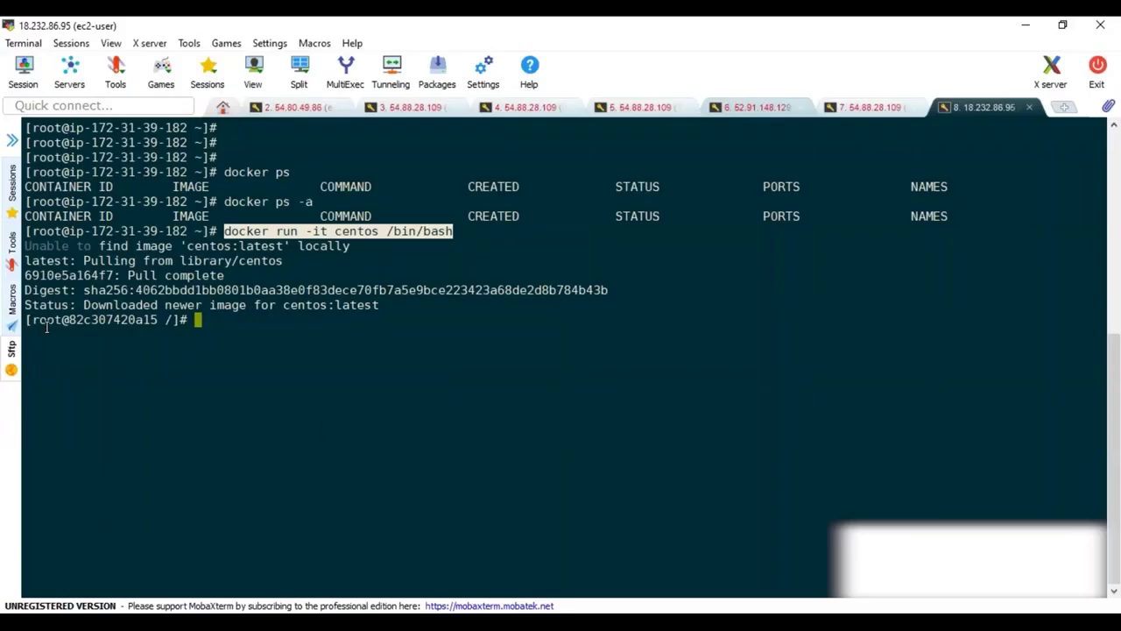
Step: Run cat /etc/os-release inside container 82c307420a15 and highlight the CentOS Linux 8 (Core) result
drag(26, 232, 453, 231)
drag(32, 320, 157, 320)
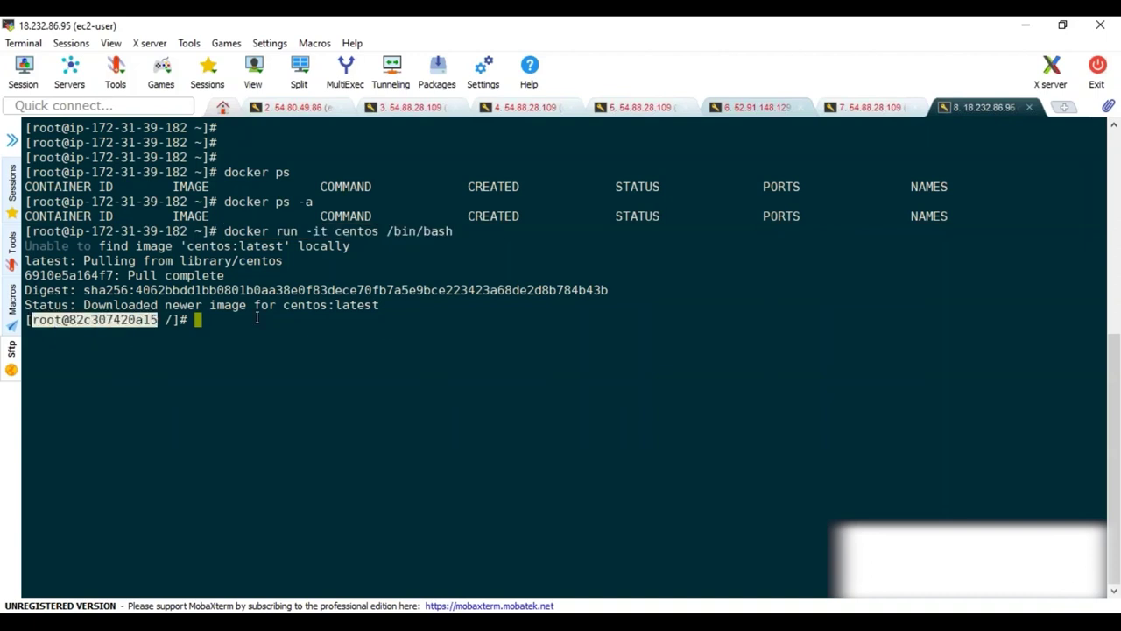
text(cat /etc/os-release)
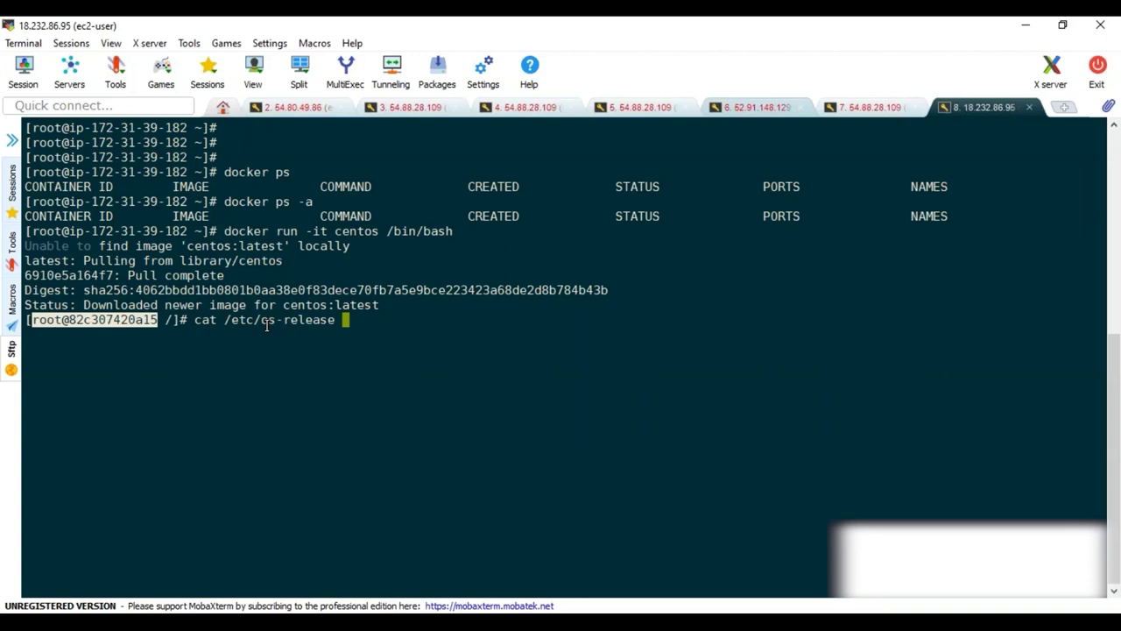
key(Return)
drag(69, 335, 161, 334)
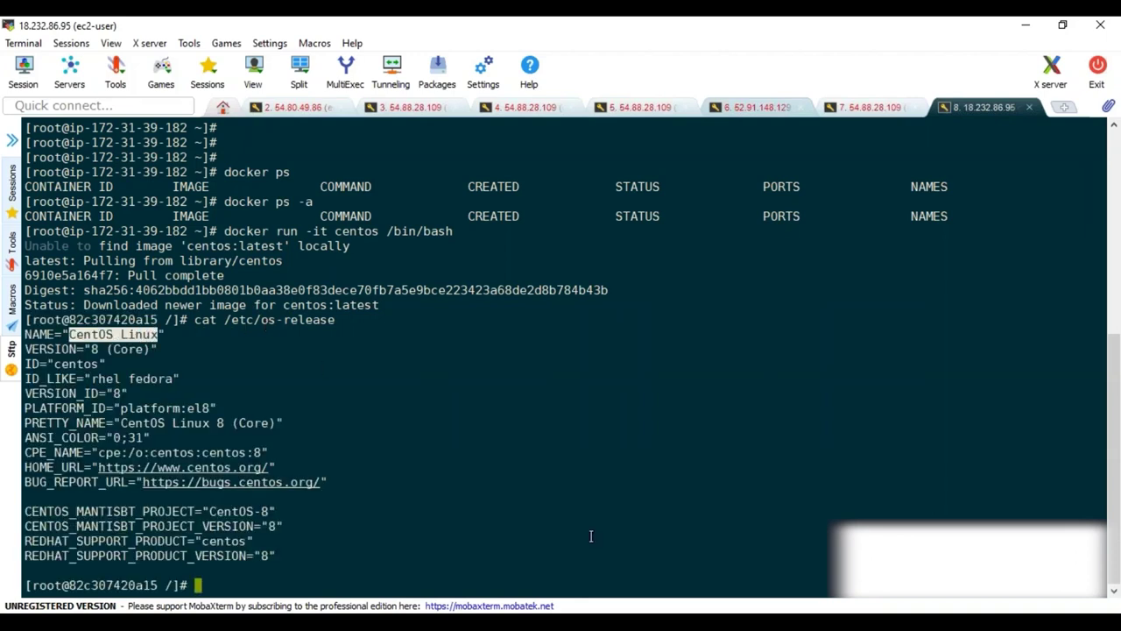
key(alt+Tab)
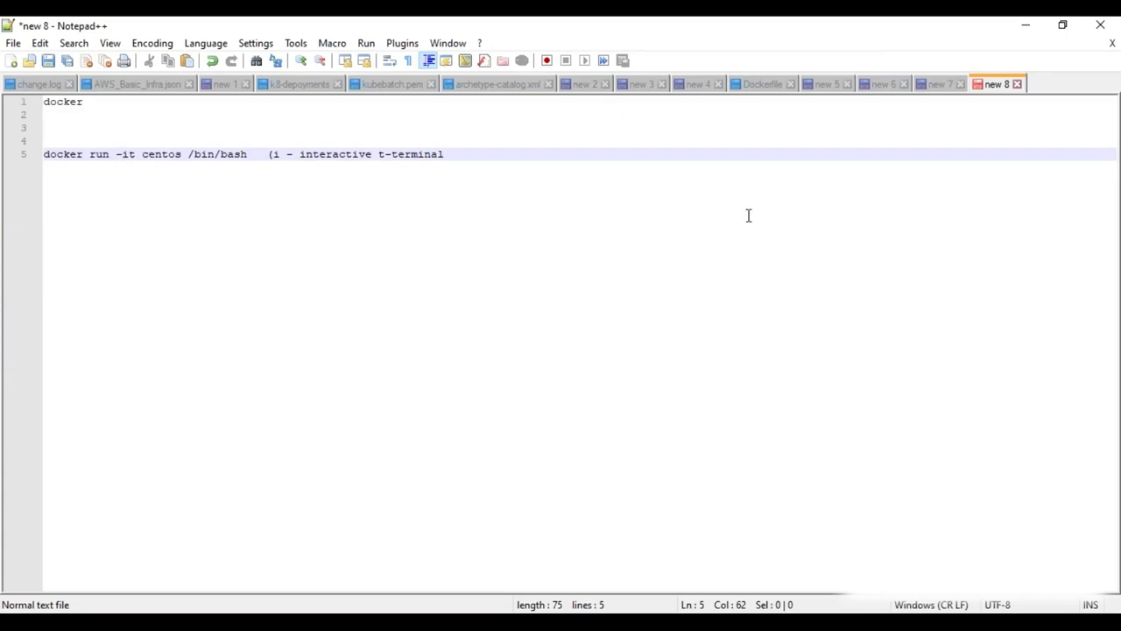
Step: Close the parenthesis on line 5 and add 'docker run -d -t imagenname shell ( detached)' on line 7
text())
key(Return)
key(Return)
text(doc)
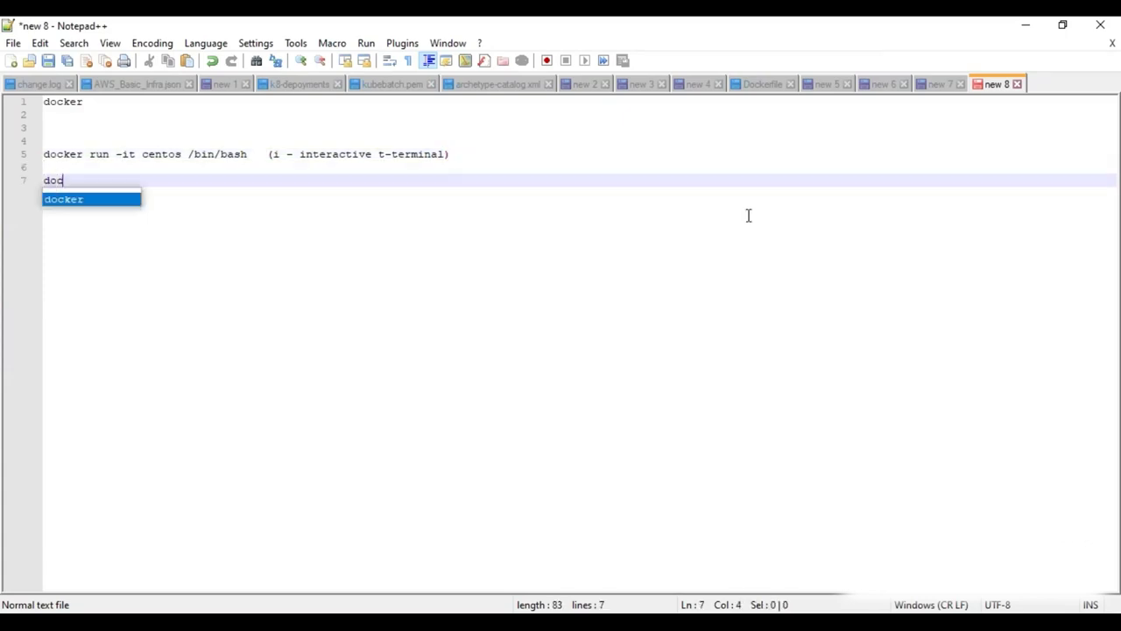
text(ker run -d -)
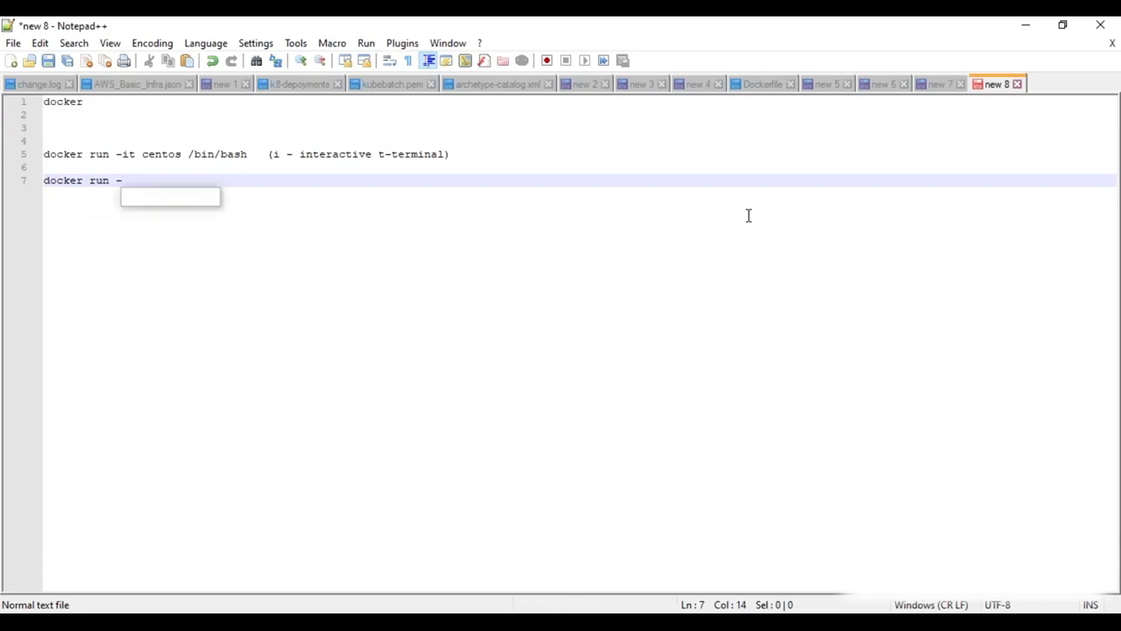
text(t )
text(imagenna)
key(BackSpace)
text(name  shell ( de)
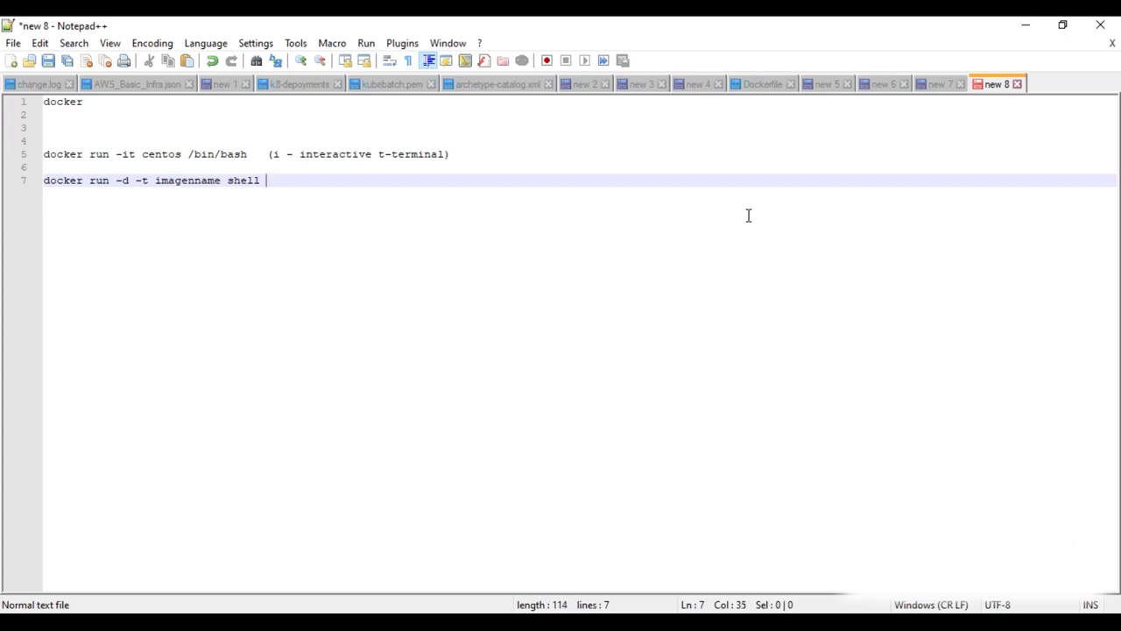
text(tached))
Step: Select the word centos on line 5 and go back to the MobaXterm terminal
key(alt+Tab)
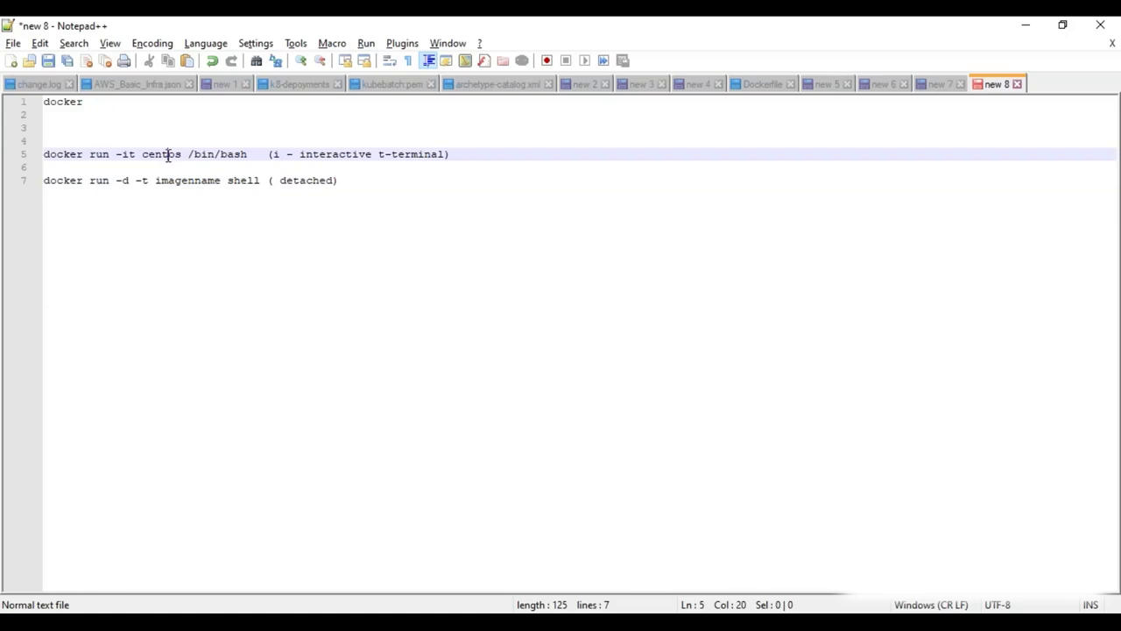
double_click(166, 154)
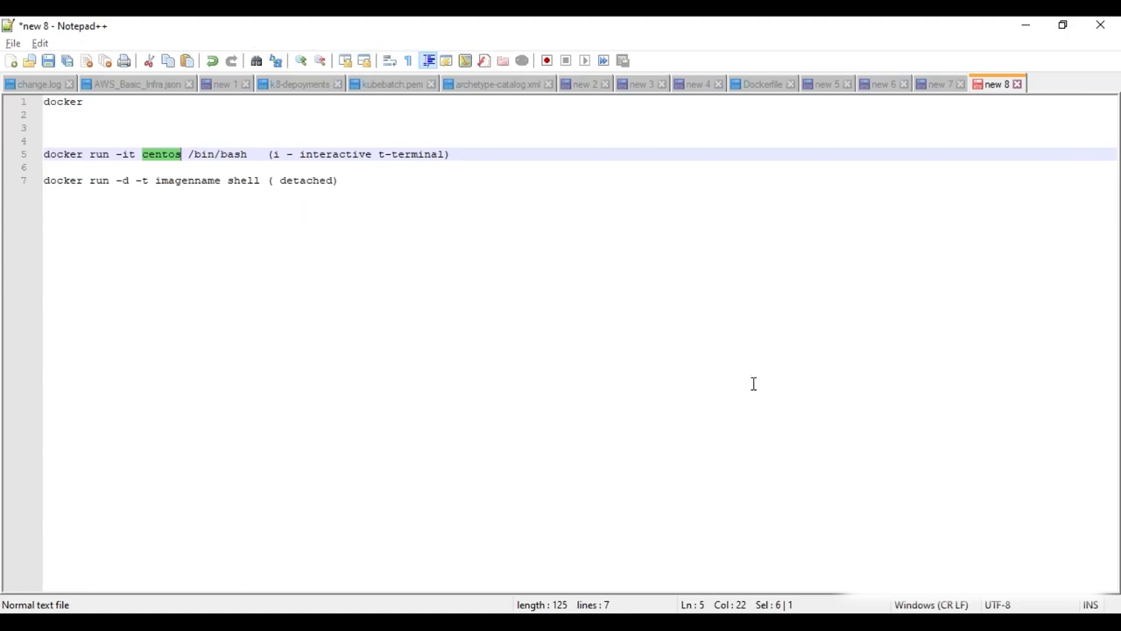
key(alt+Tab)
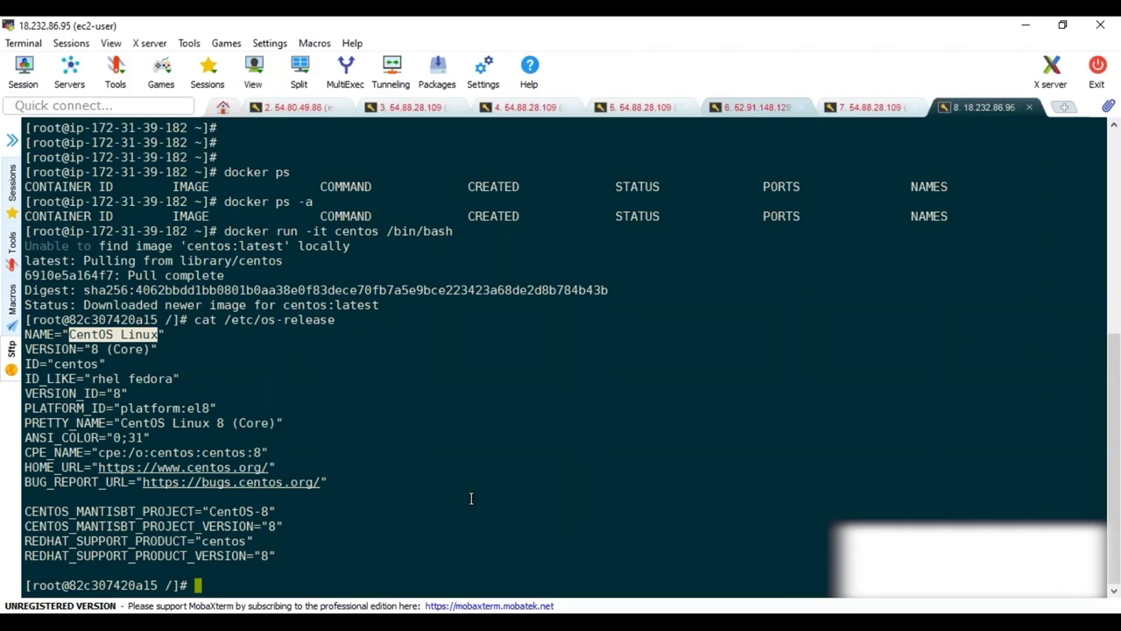
text(ps -ef)
key(Return)
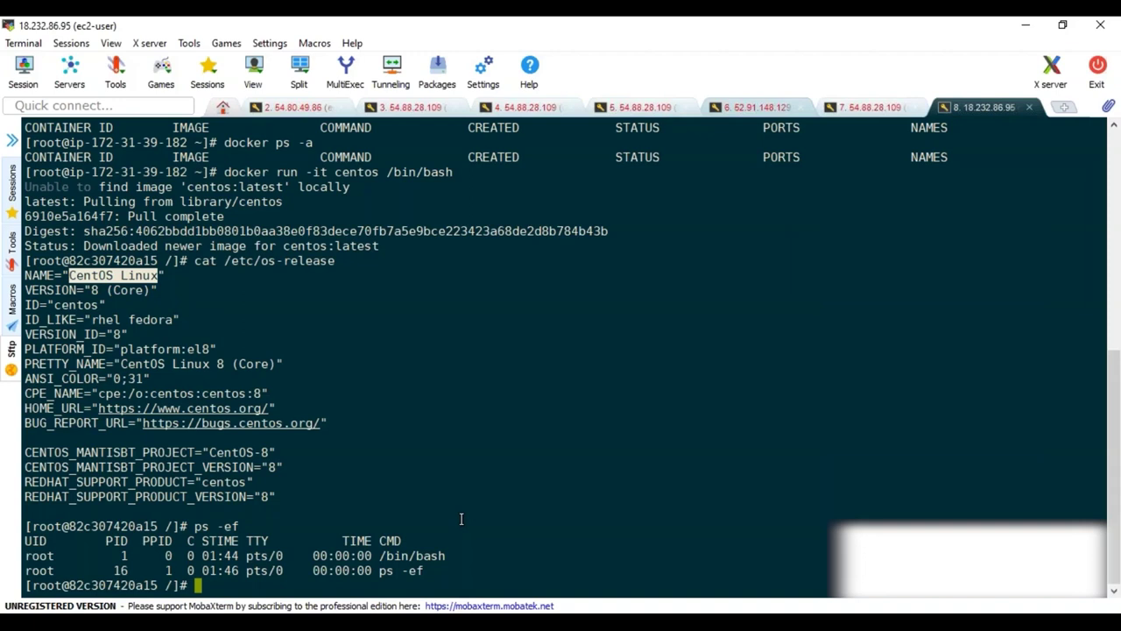
click(424, 171)
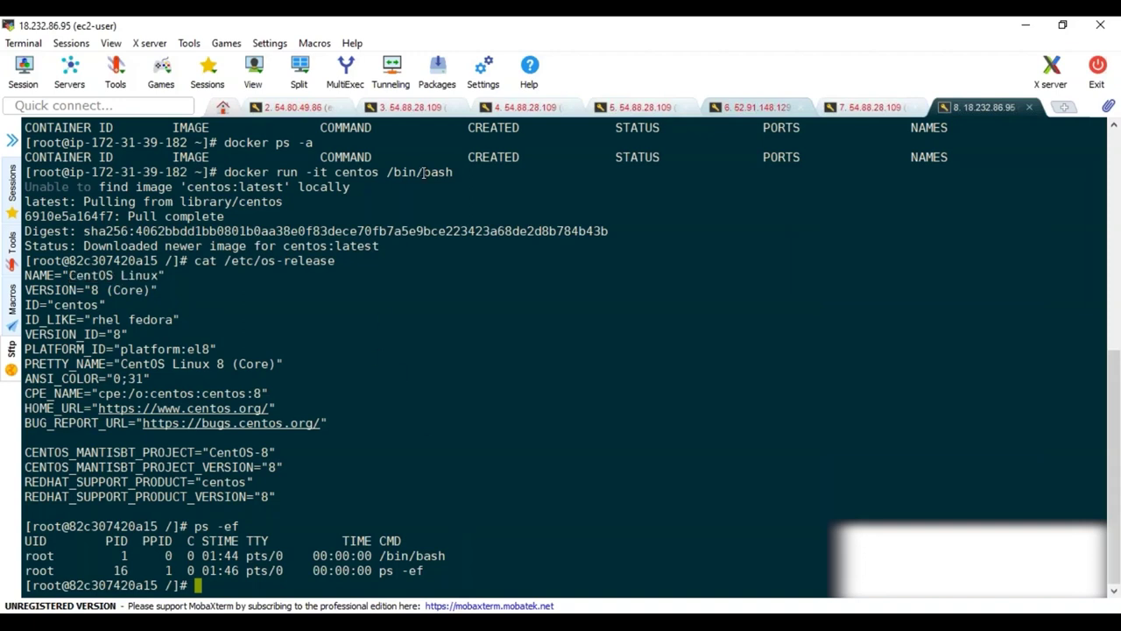
double_click(424, 171)
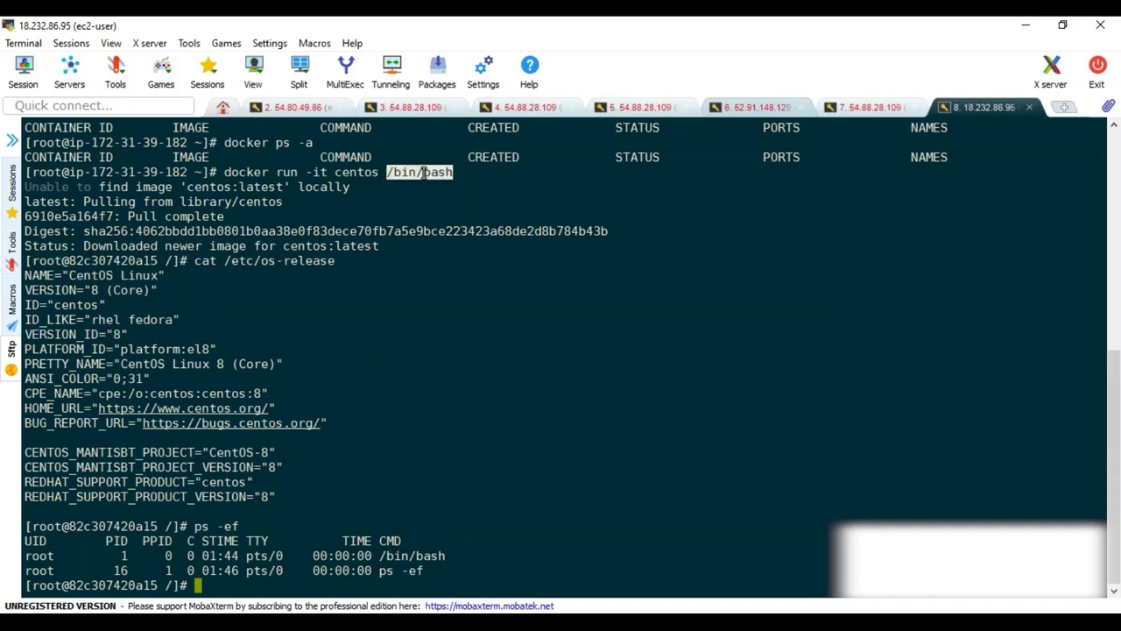
double_click(410, 557)
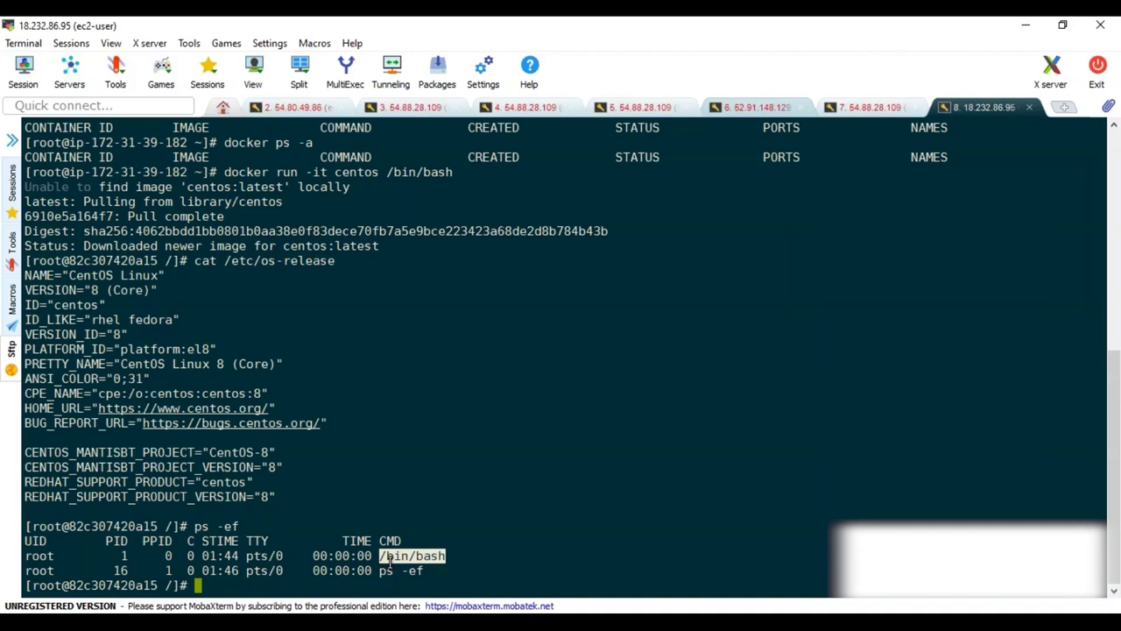
Step: Exit the container shell and confirm docker ps shows no running containers
text(exit)
key(Return)
text(docker ps)
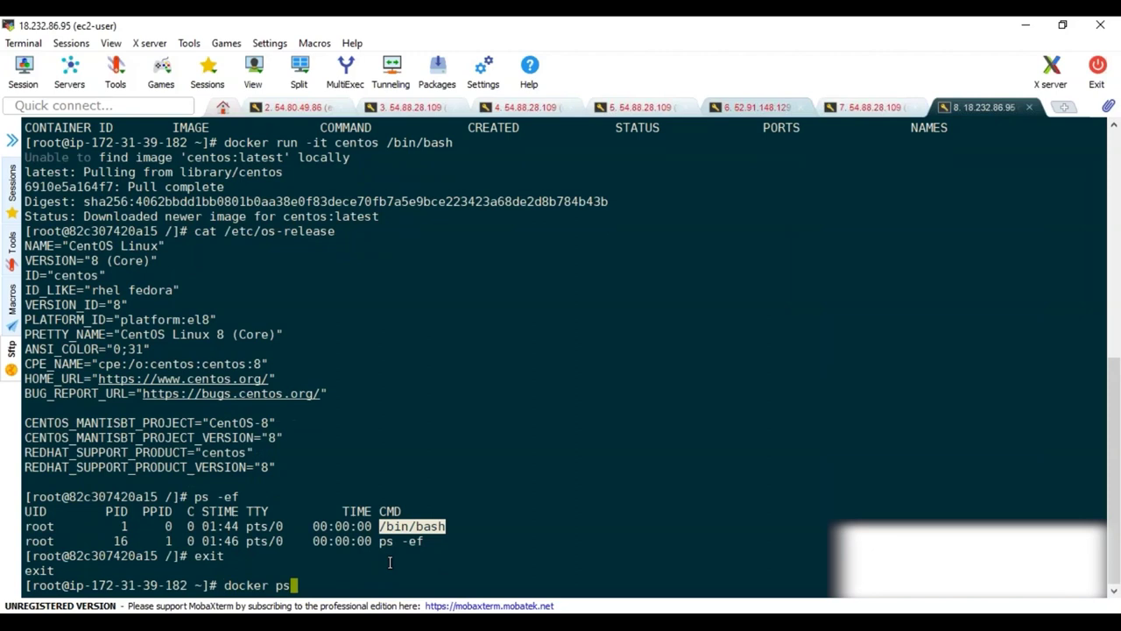
key(Return)
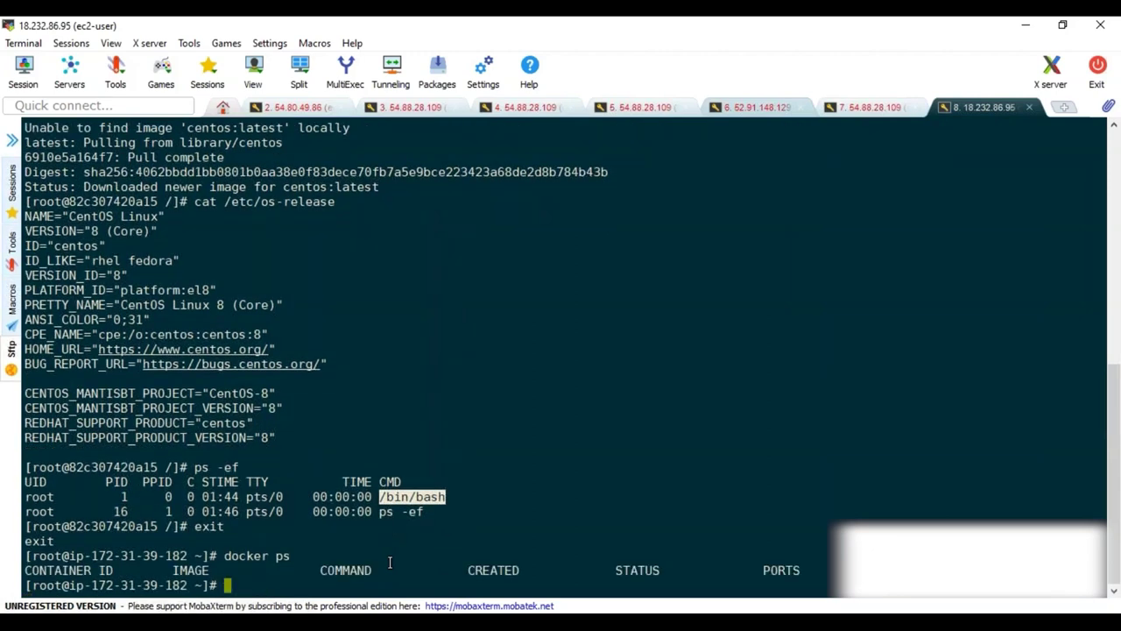
Step: List all containers with docker ps -a, showing 82c307420a15 as Exited (0)
text(docker)
text(ps -a)
key(Return)
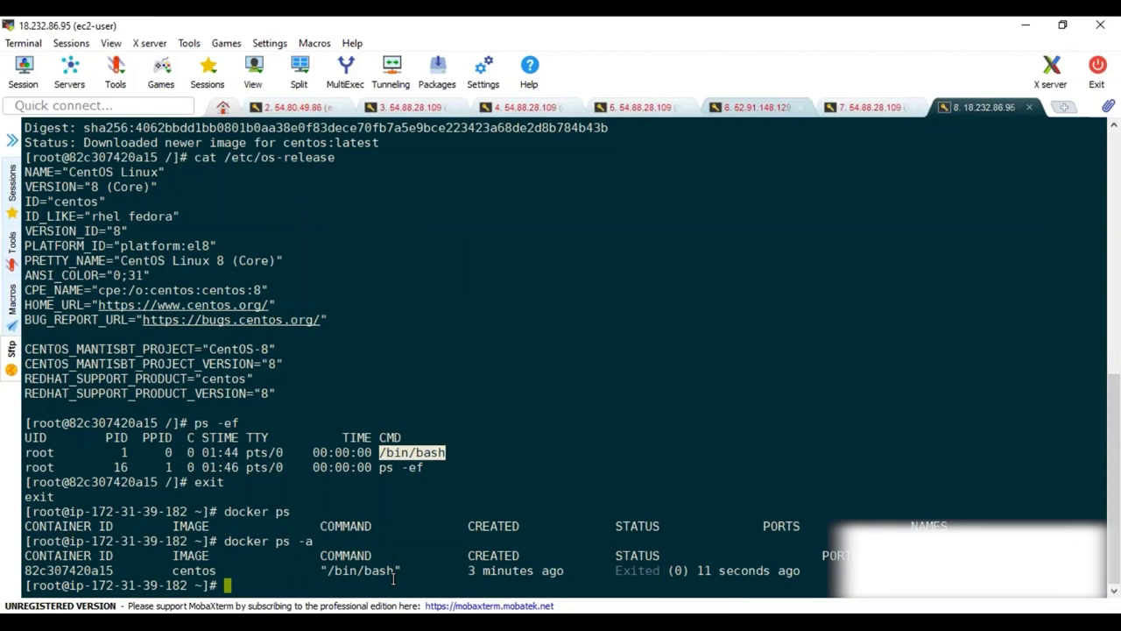
click(619, 576)
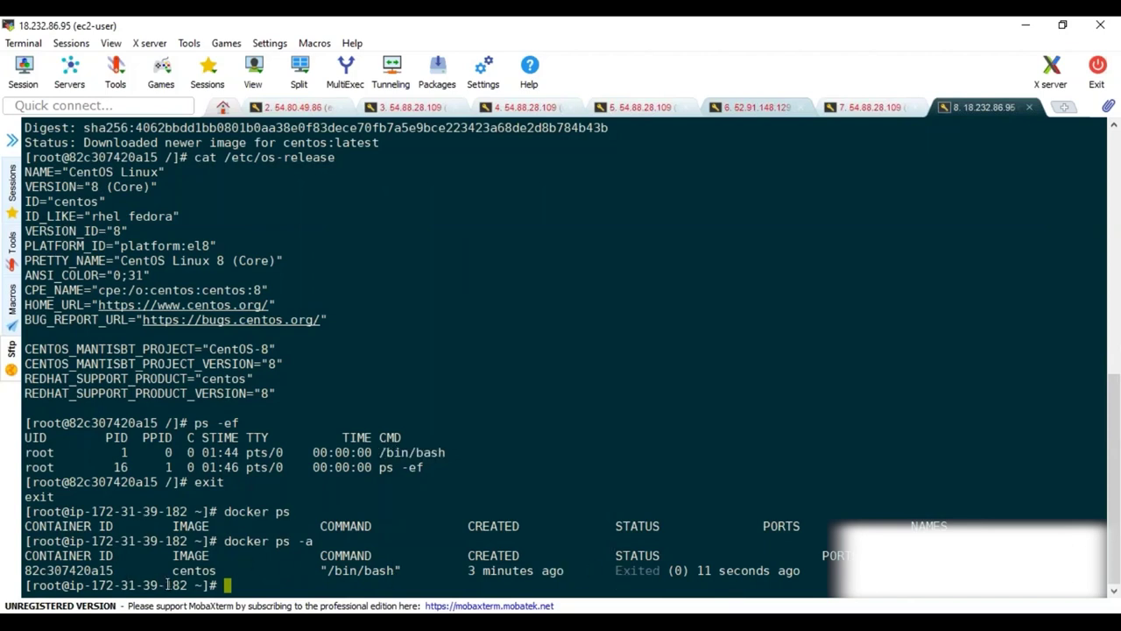
drag(203, 585, 27, 585)
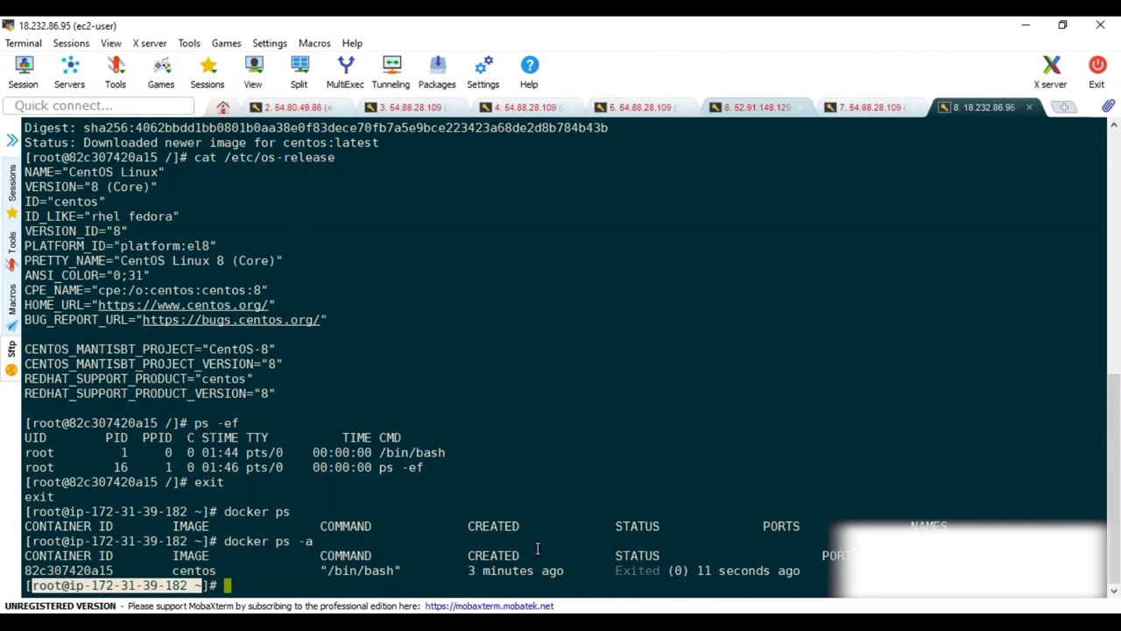
click(601, 438)
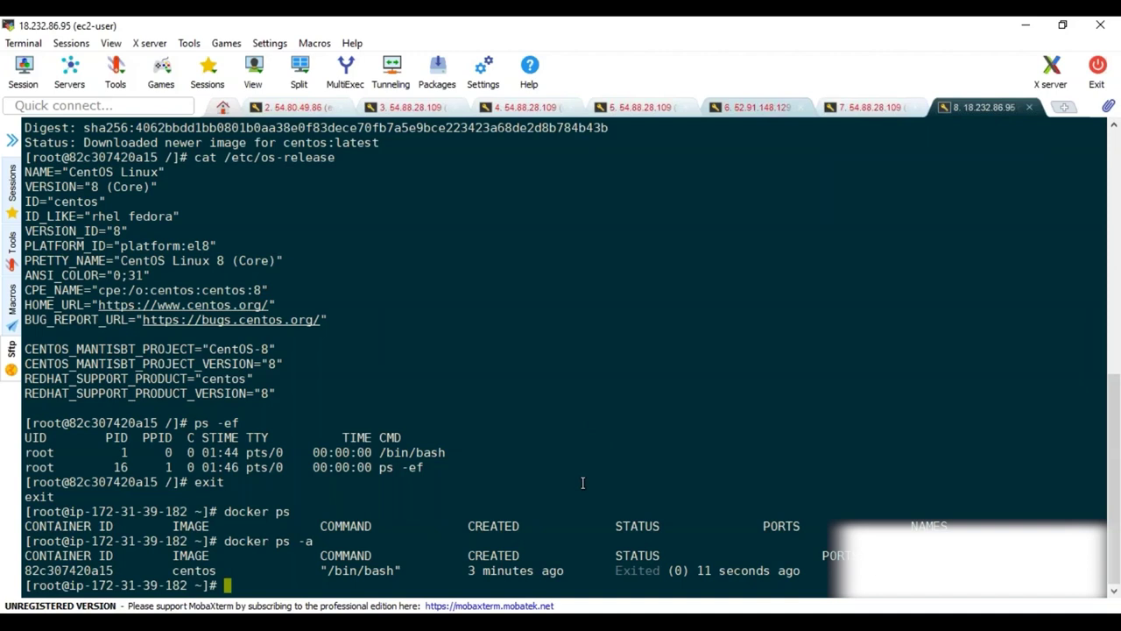
Step: Clear the screen, list all host processes with ps -ef, and count them (85) with wc -l
text(clear)
key(Return)
key(Return)
key(Return)
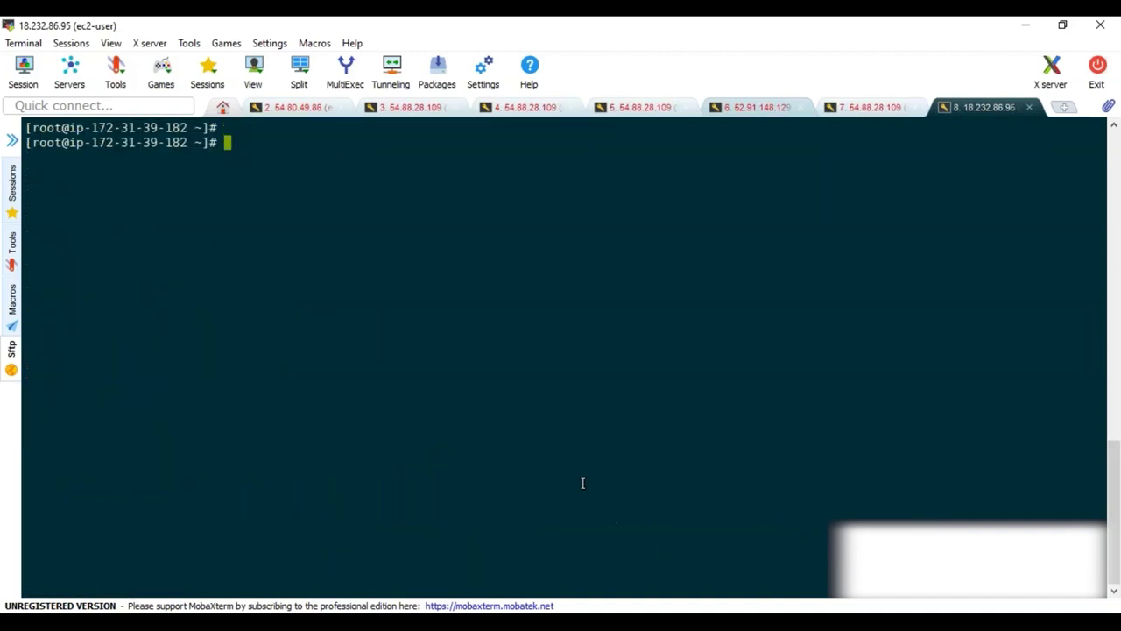
key(Return)
text(ps -ef)
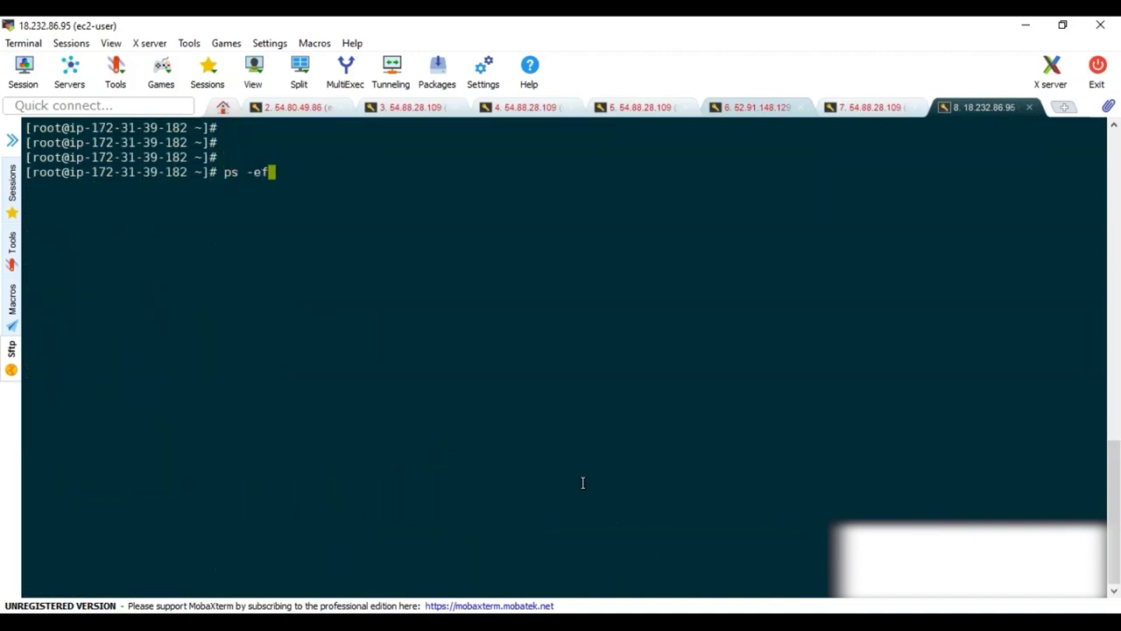
key(Return)
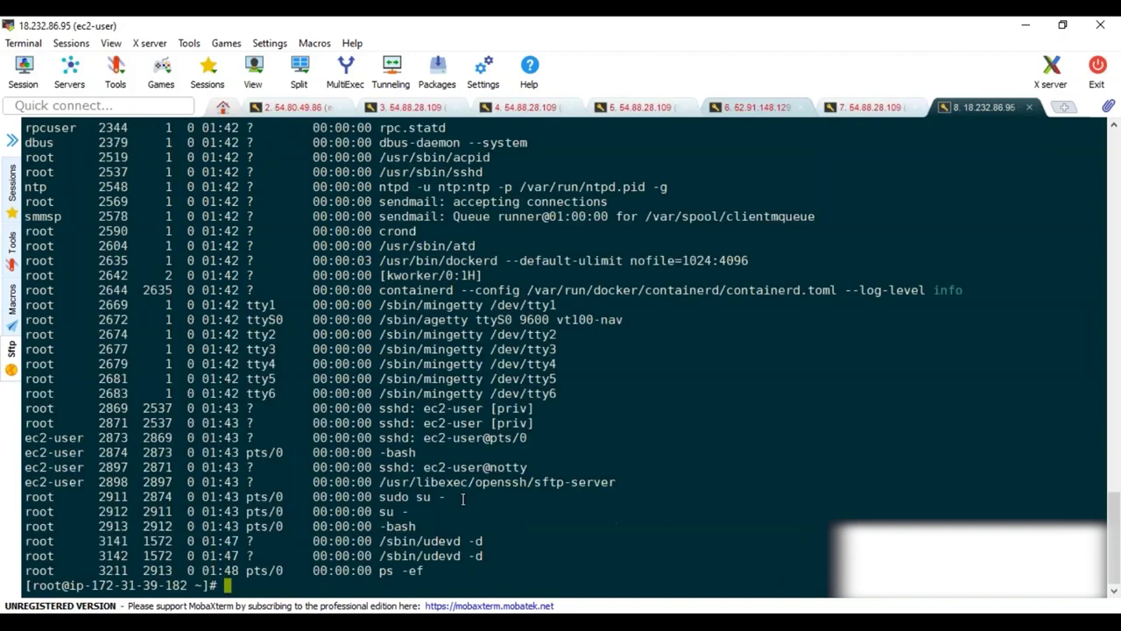
scroll(463, 523, up, 20)
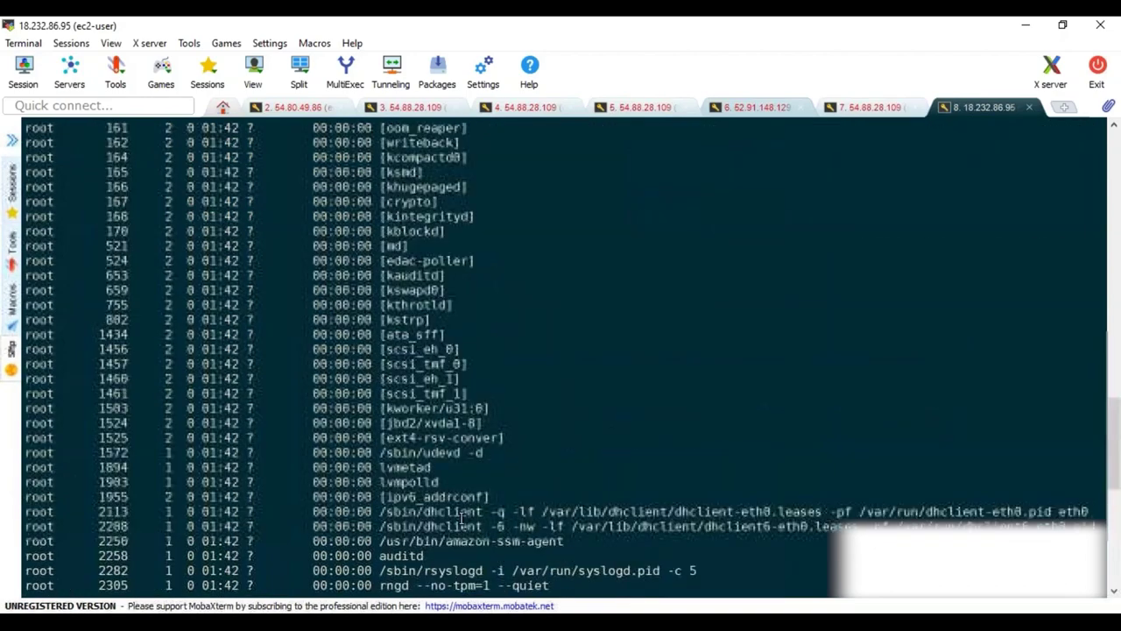
scroll(455, 511, down, 20)
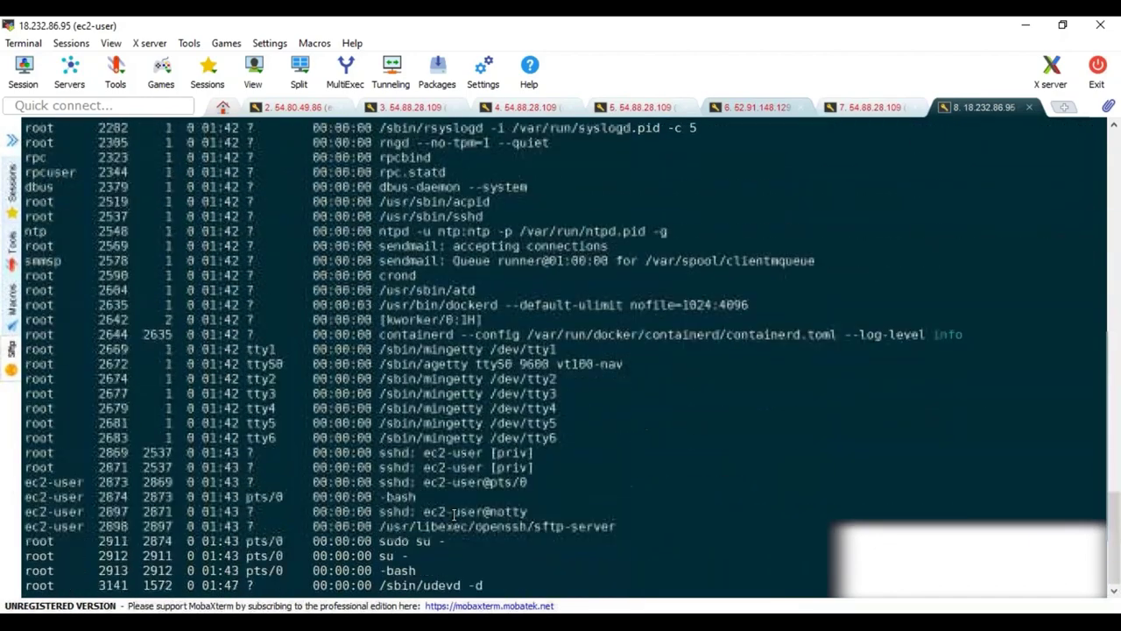
text(ps -ef )
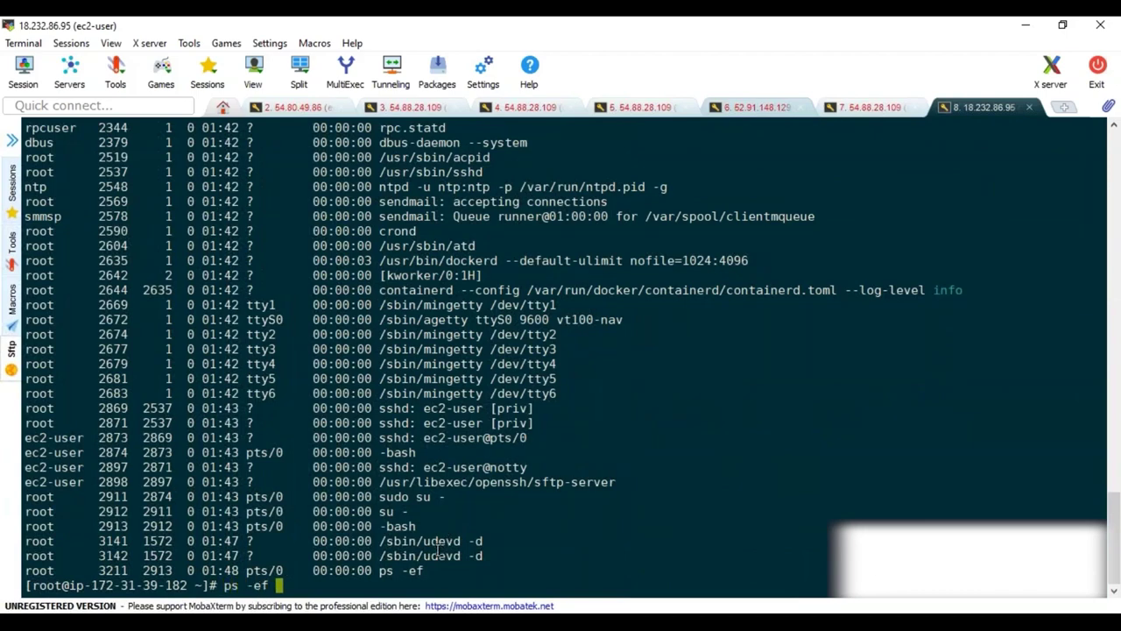
text(| wc -l)
key(Return)
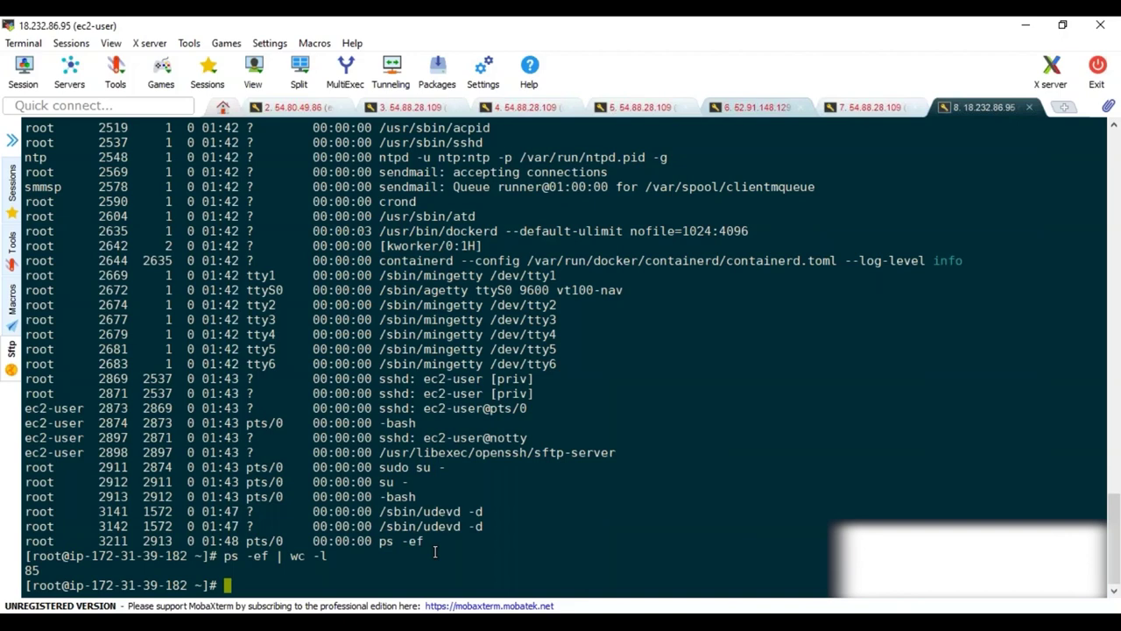
Step: Re-run docker ps -a and highlight the exited container ID 82c307420a15
text(docker ps -a)
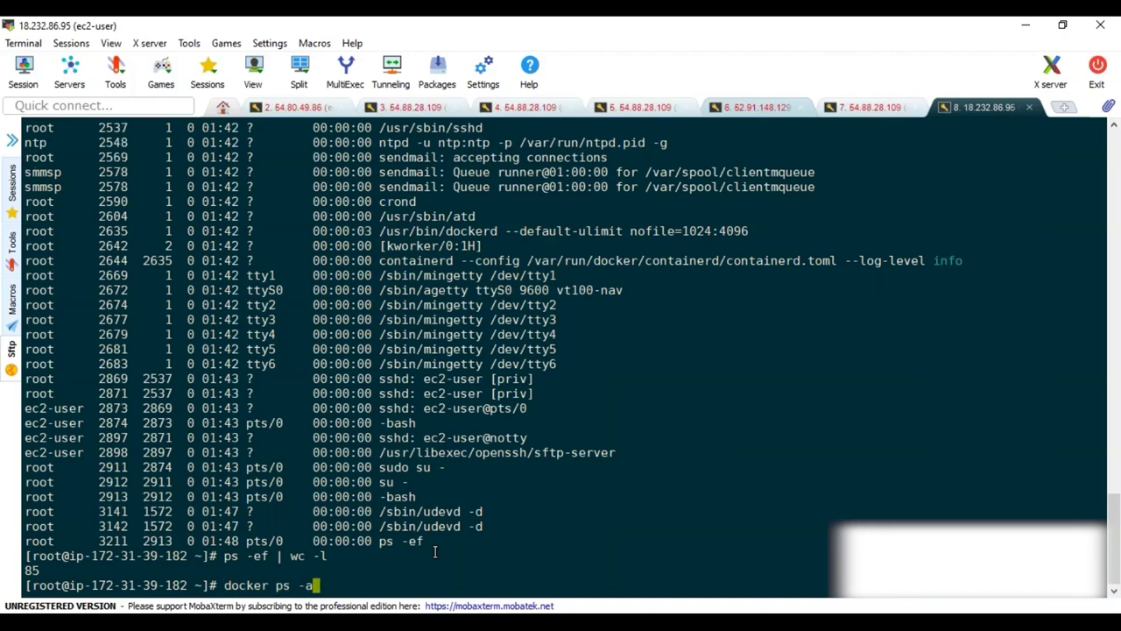
key(Return)
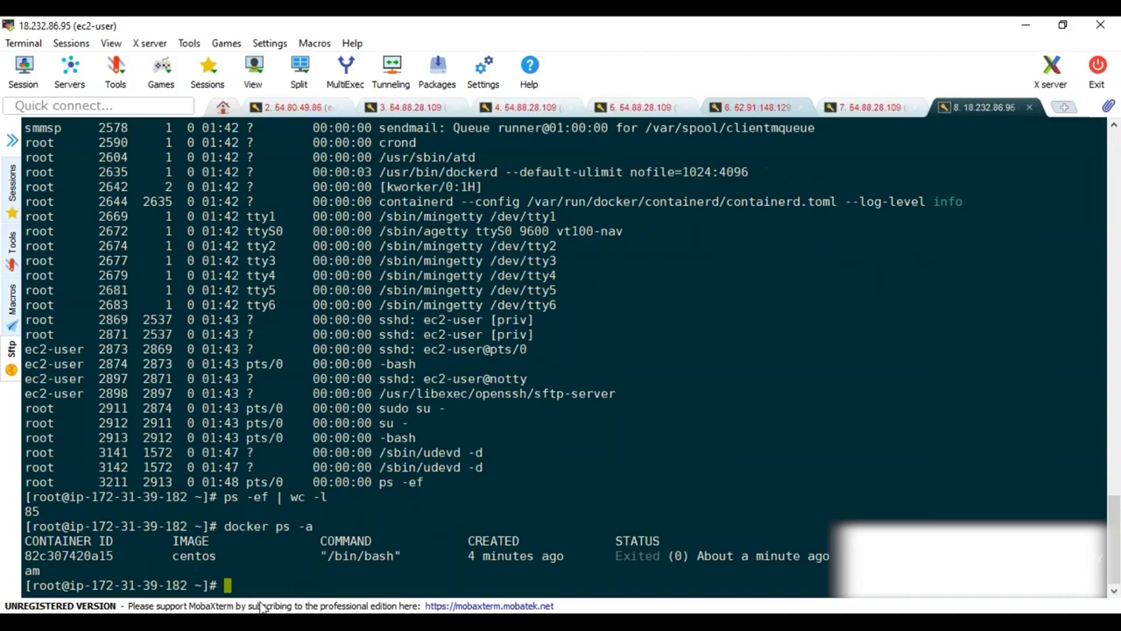
double_click(87, 554)
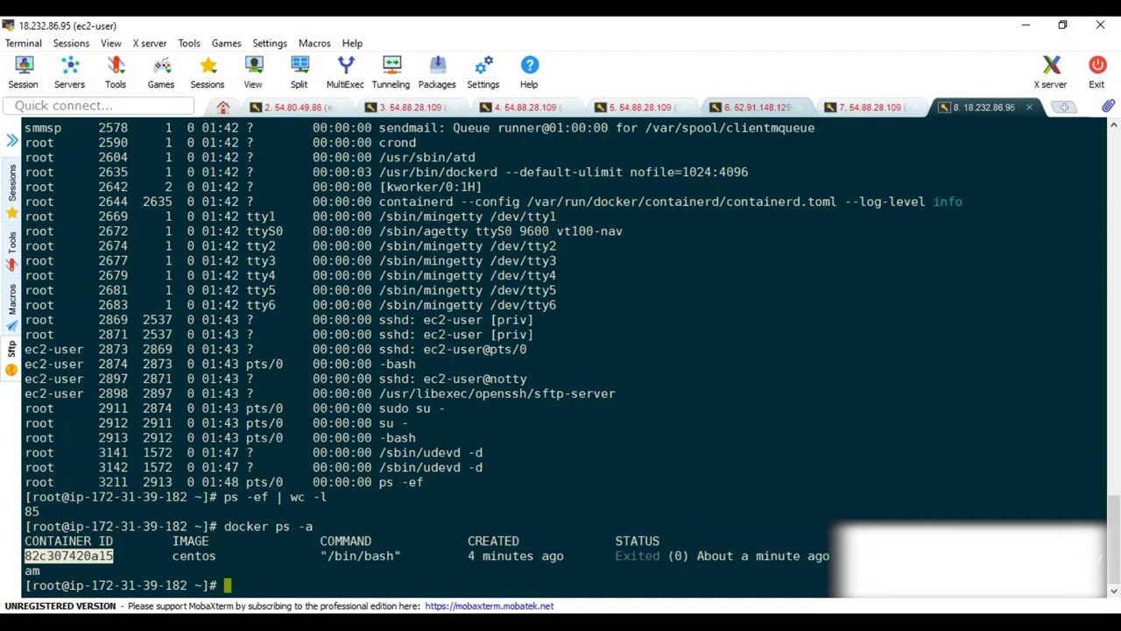
key(Escape)
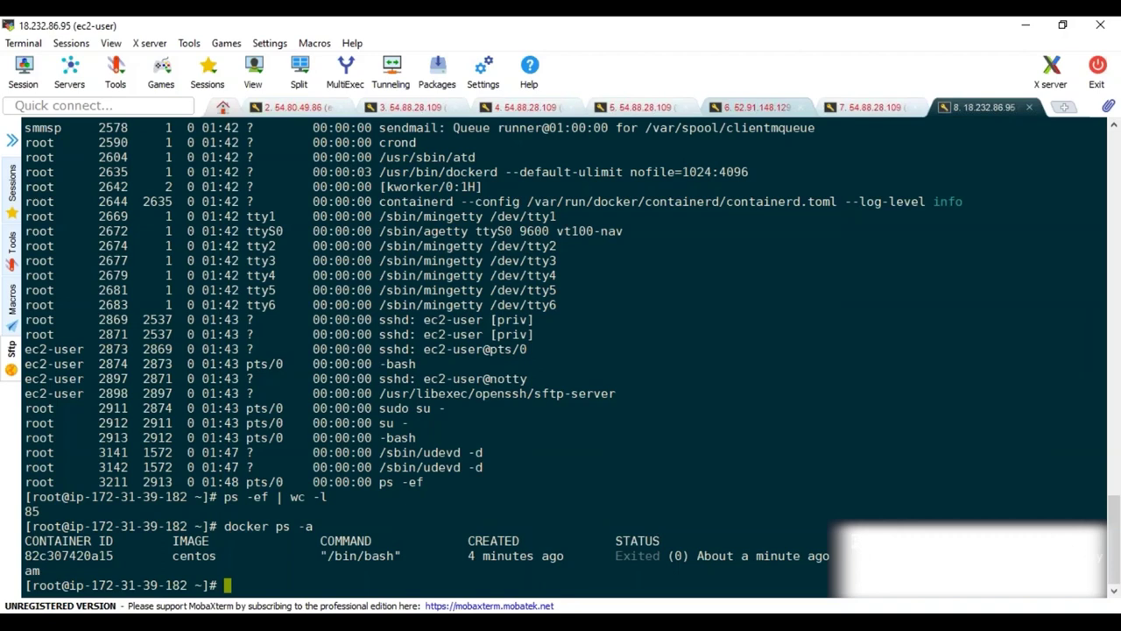
mouse_move(25, 570)
mouse_down()
mouse_move(500, 582)
mouse_move(48, 583)
mouse_move(39, 571)
mouse_up()
Step: In a new Chrome tab on google.com, search for 'omar khayyam scientist'
click(662, 627)
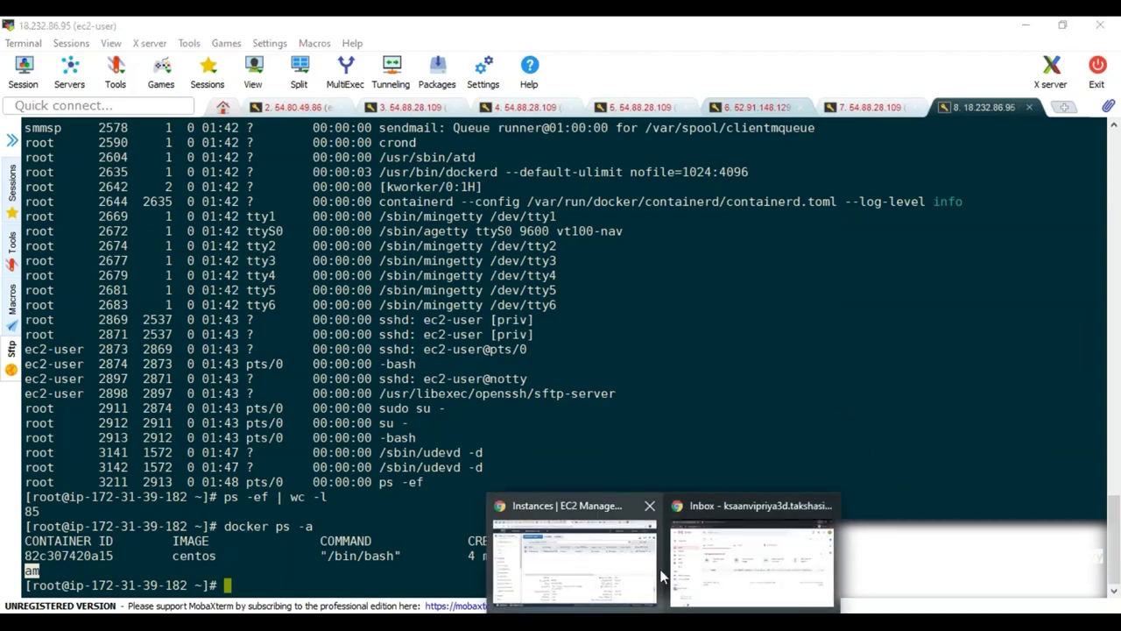
click(624, 578)
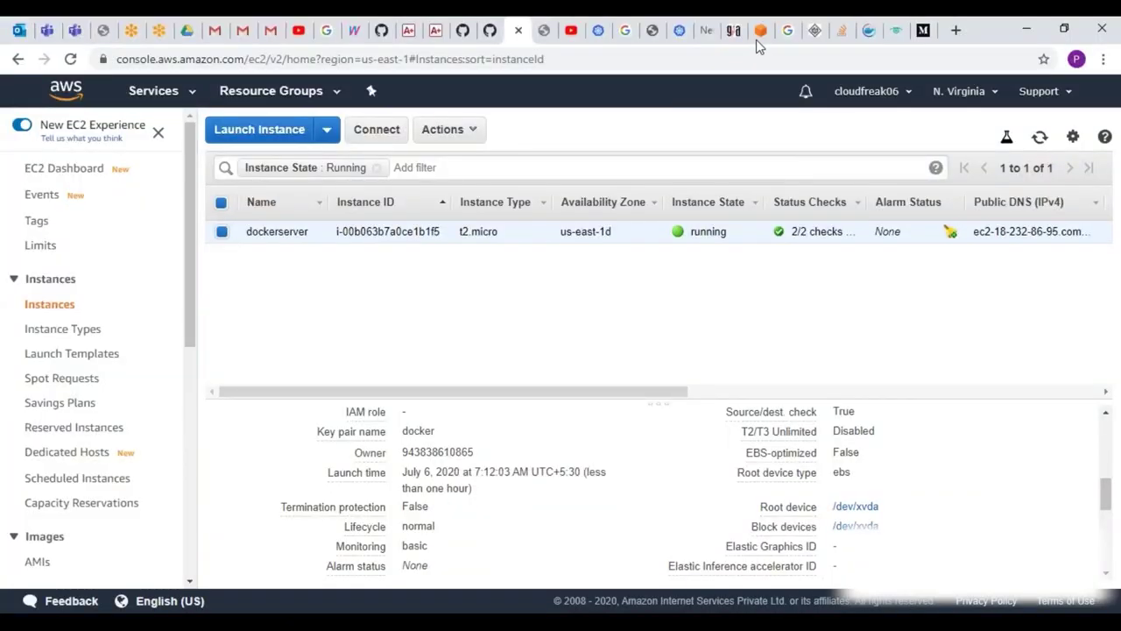
click(956, 30)
text(goo)
key(Return)
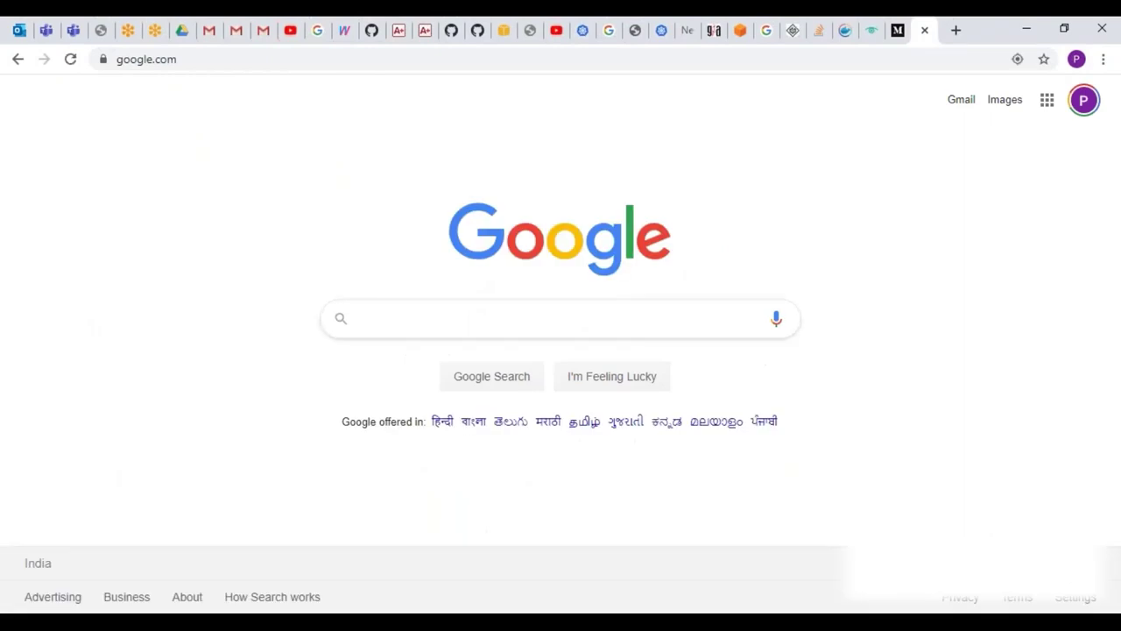
text(khayyam sc)
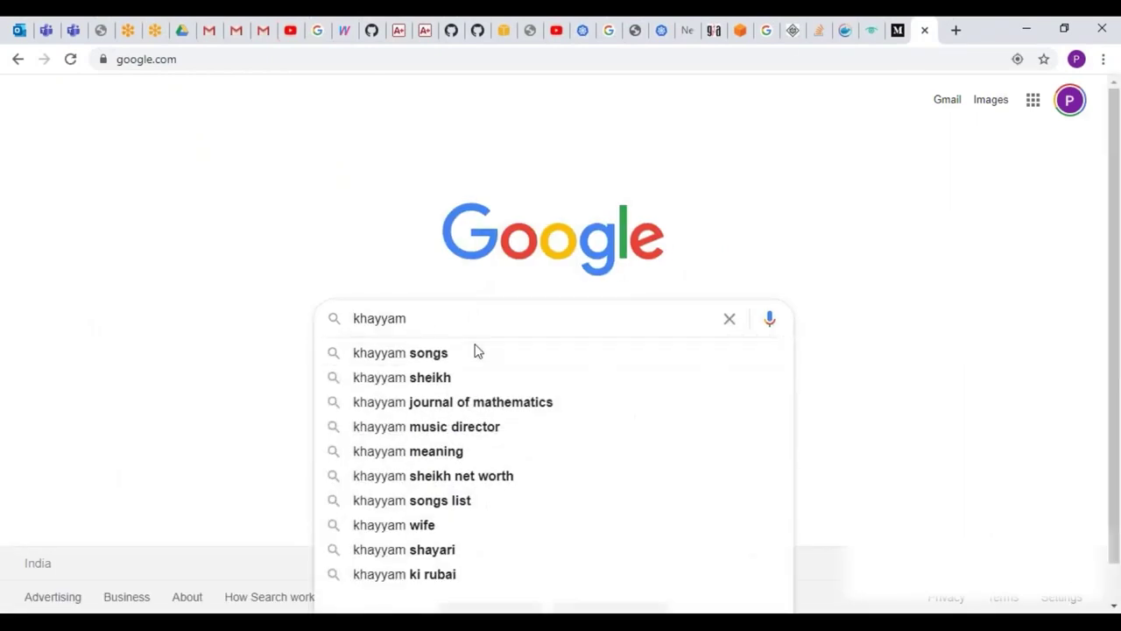
text(heme)
key(BackSpace)
key(BackSpace)
key(BackSpace)
key(BackSpace)
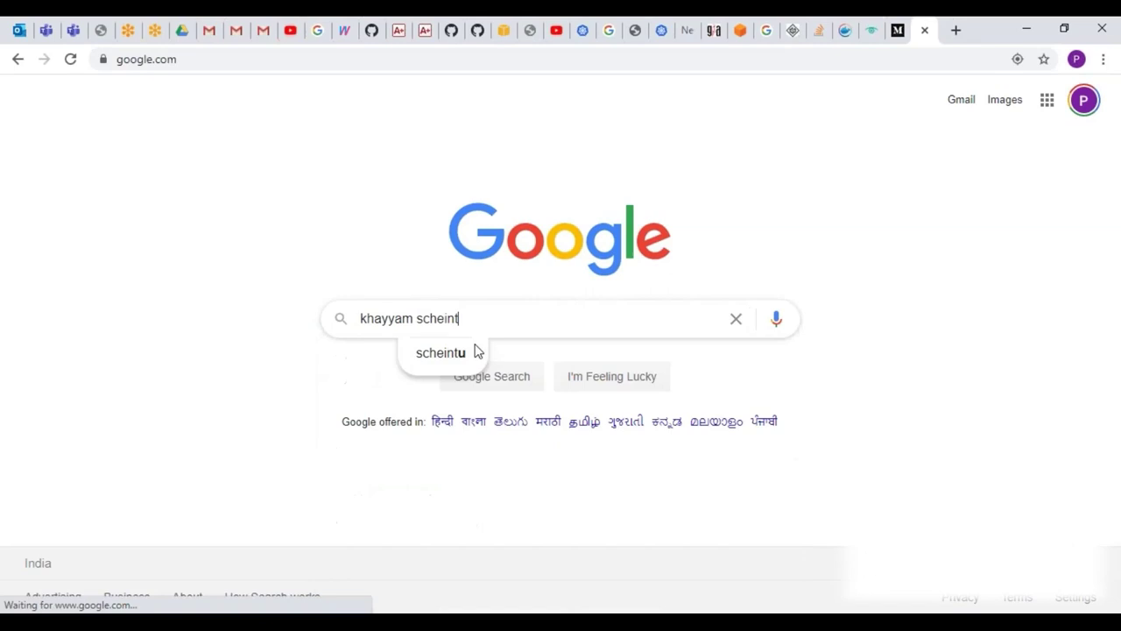
text(ienti)
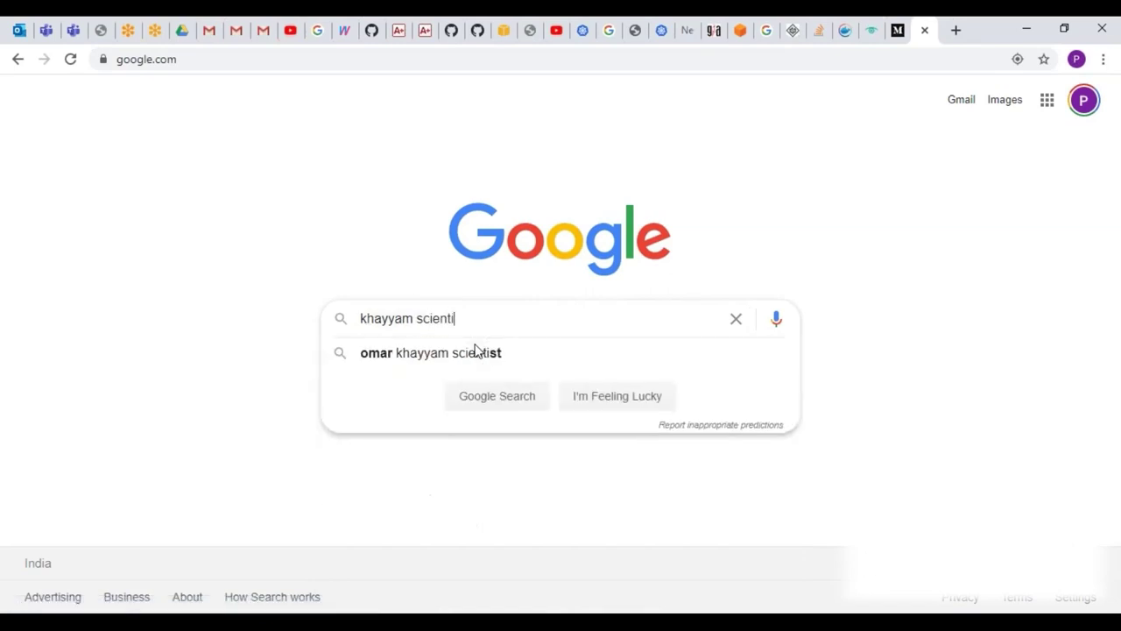
click(476, 352)
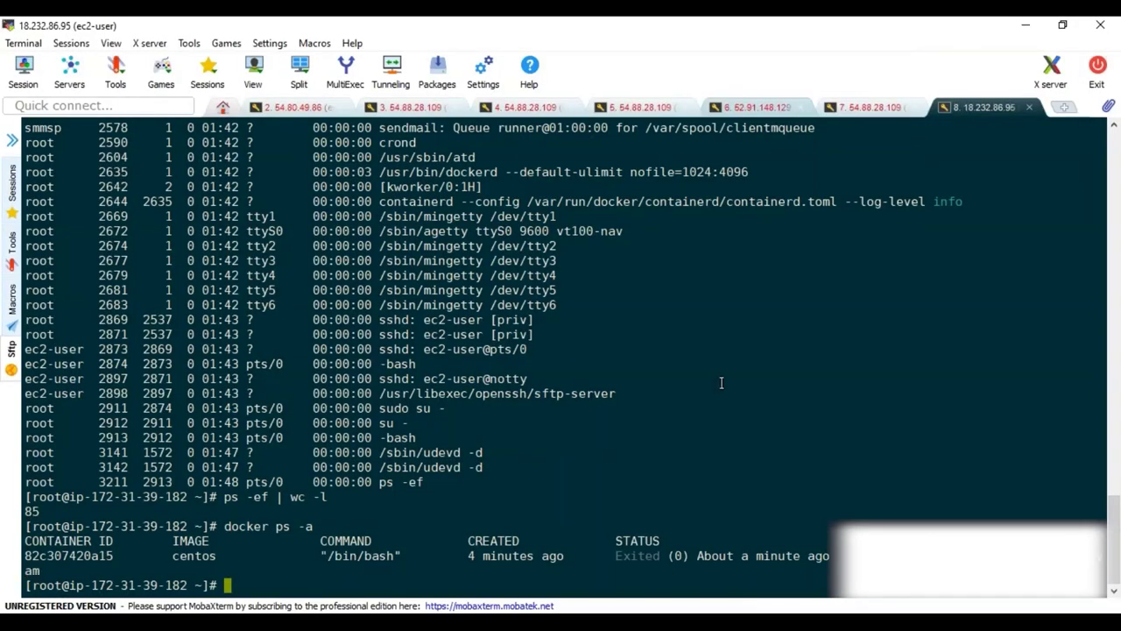
Step: Start a detached centos container with /bin/bash and confirm with docker ps that it is running
text(docker run -d -t )
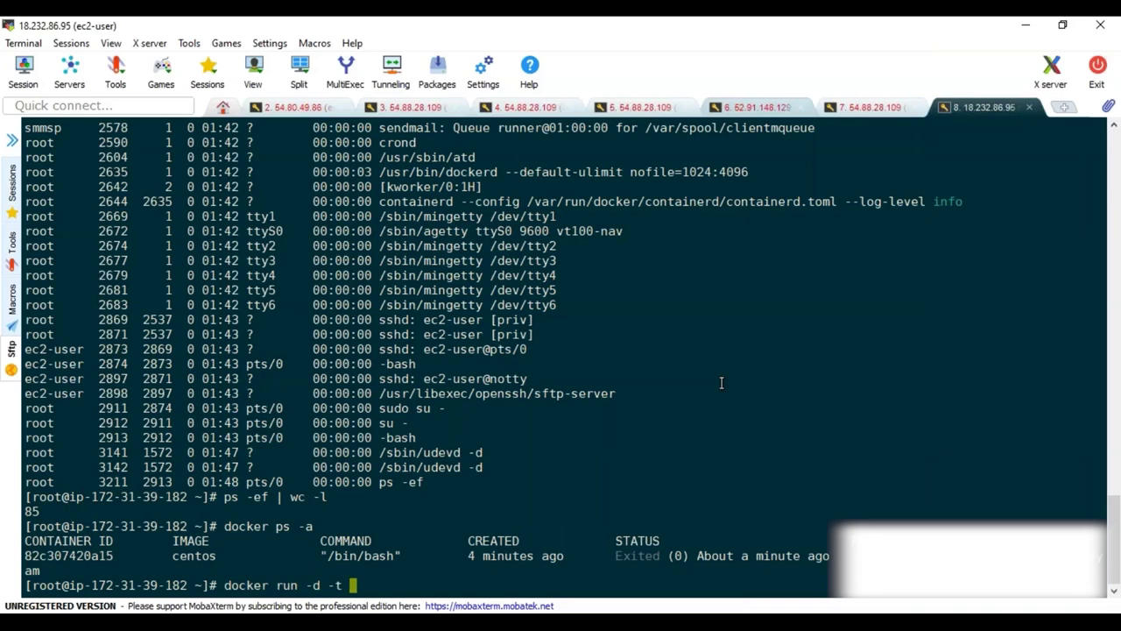
text(centos /bin/bash)
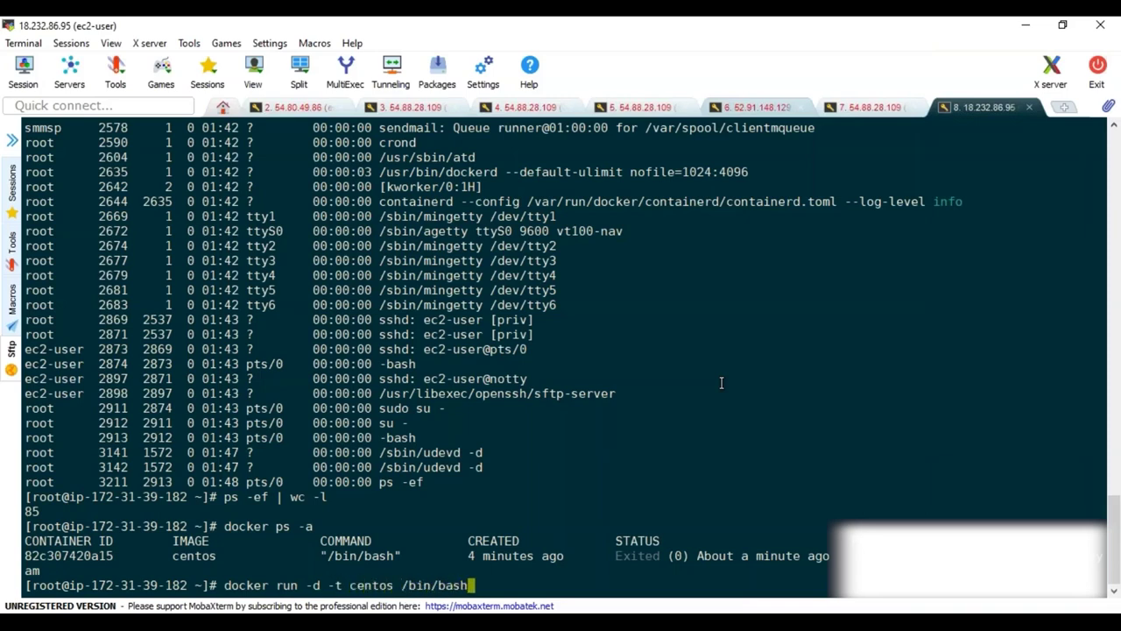
key(Return)
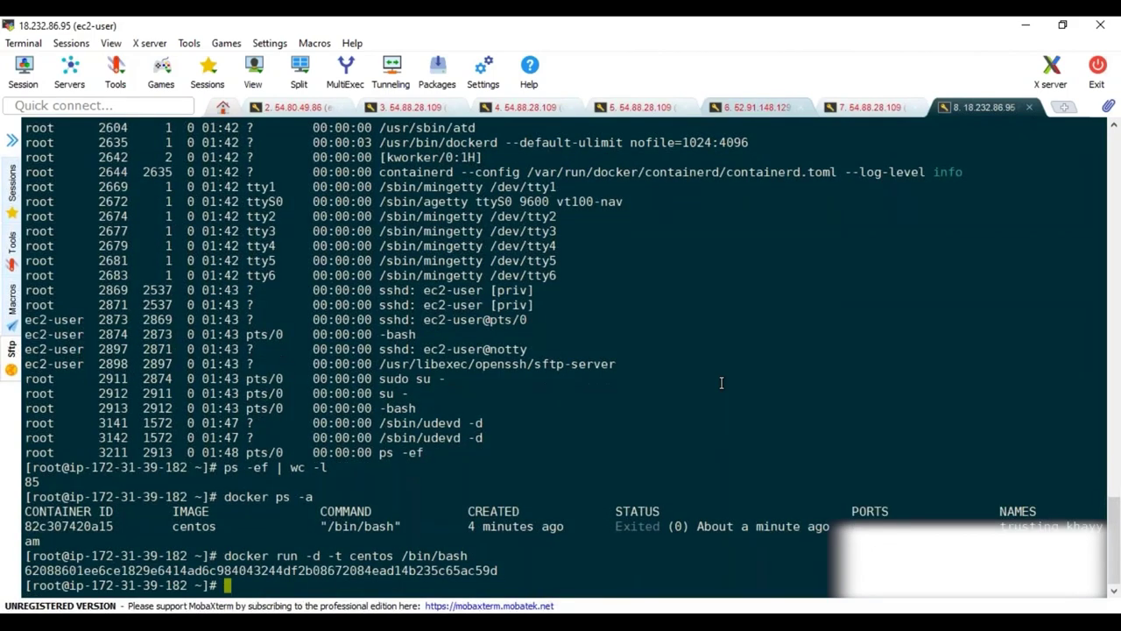
double_click(305, 570)
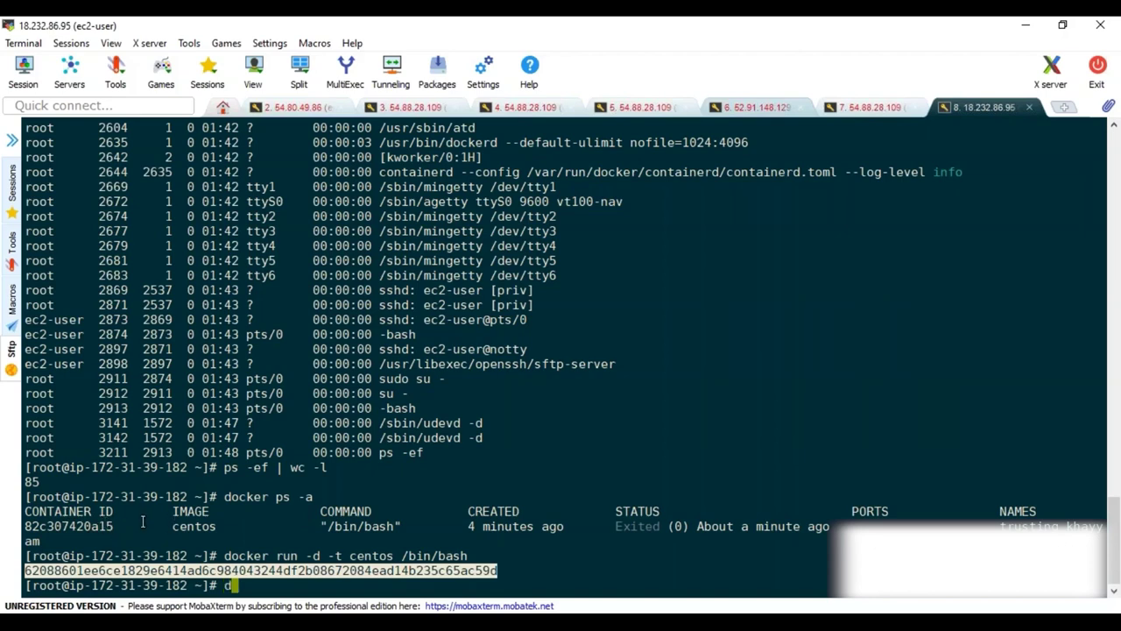
text(cker ps)
key(Return)
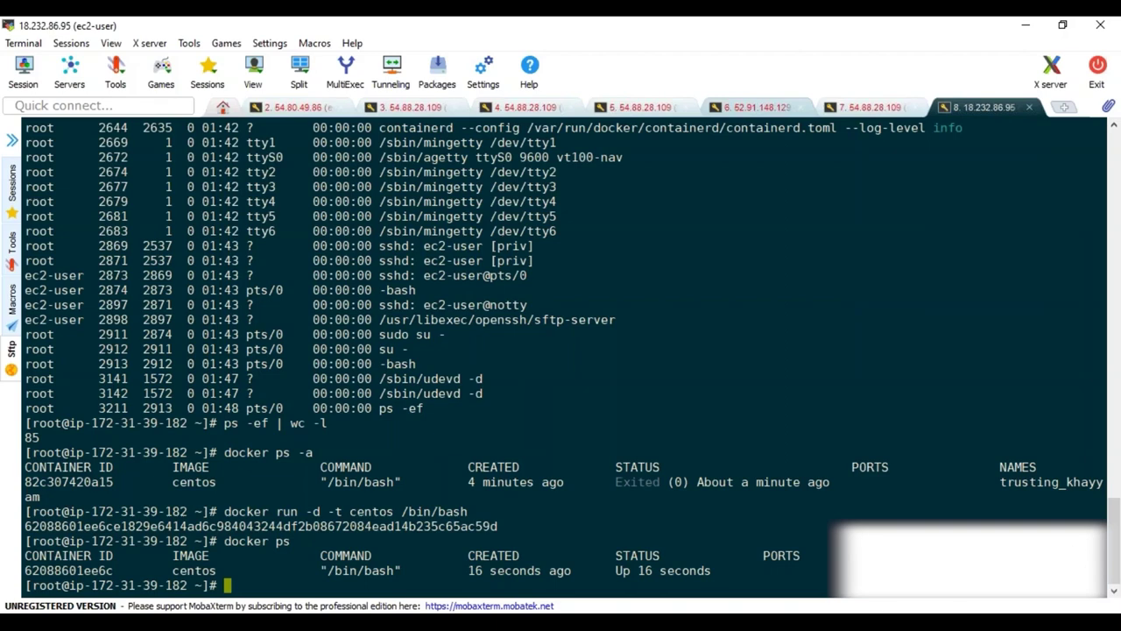
click(734, 570)
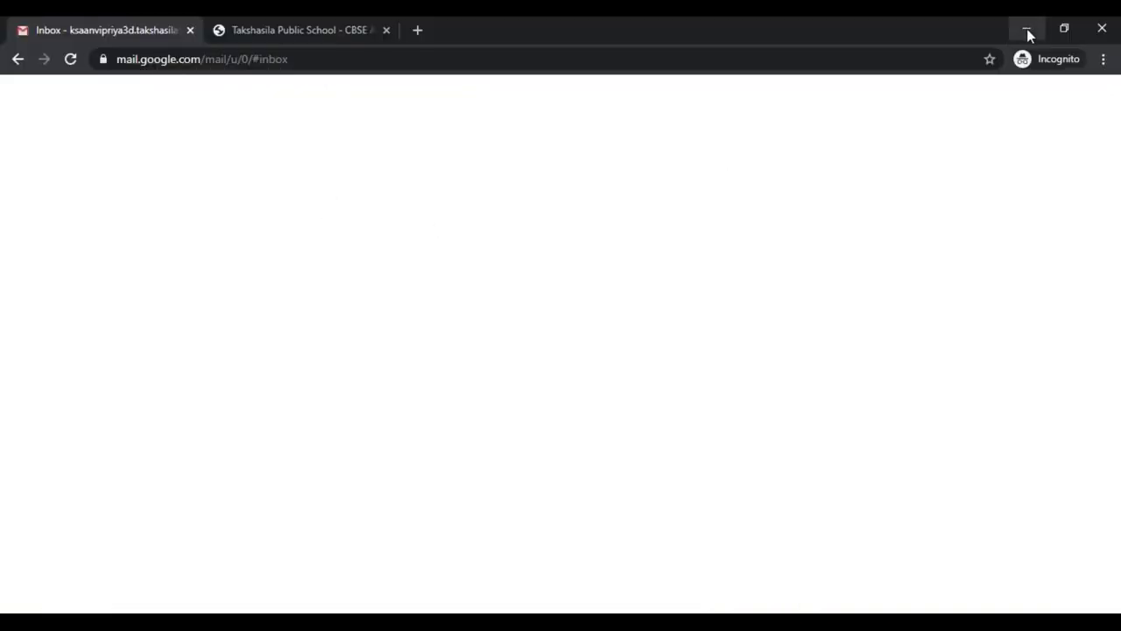
Step: Search Google for 'galois' and scroll through the Évariste Galois results
click(1027, 31)
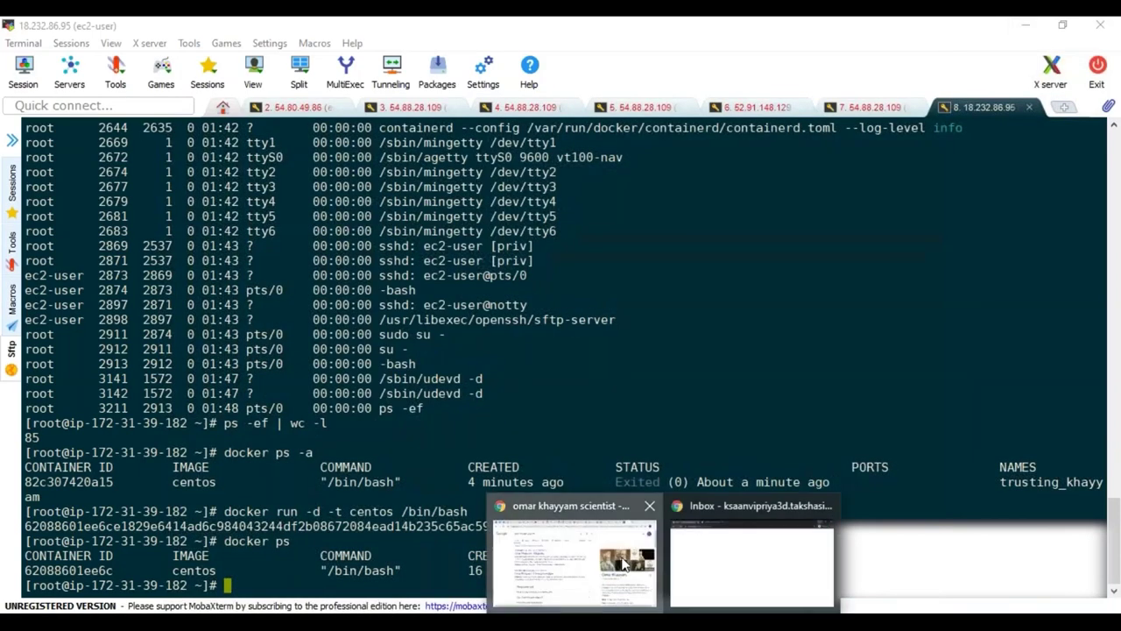
click(625, 566)
drag(288, 109, 140, 112)
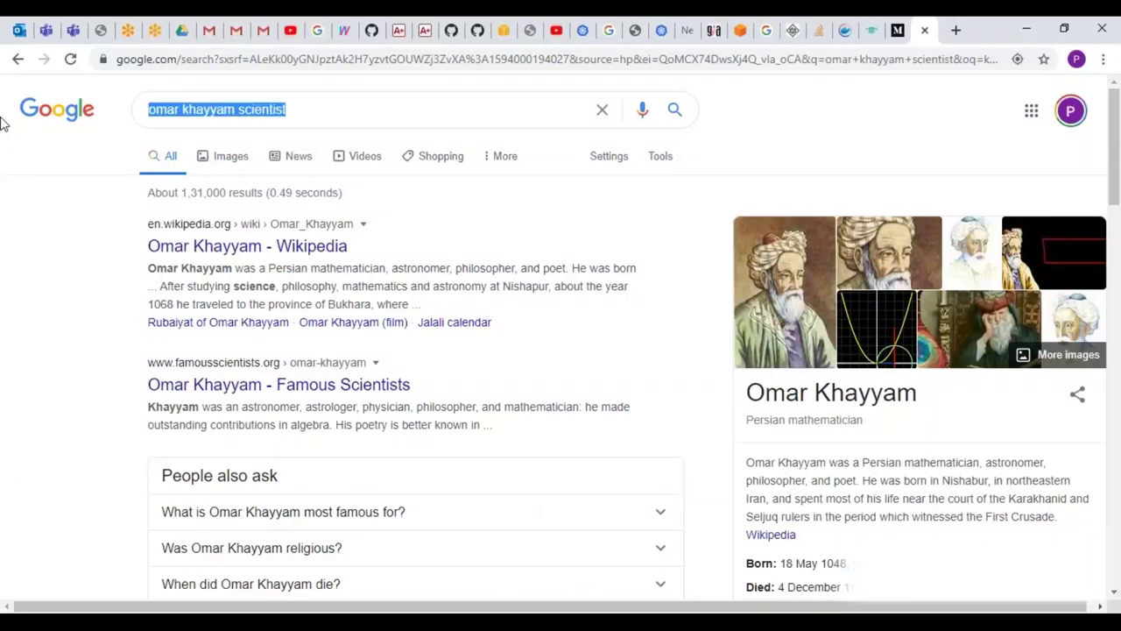
text(galois)
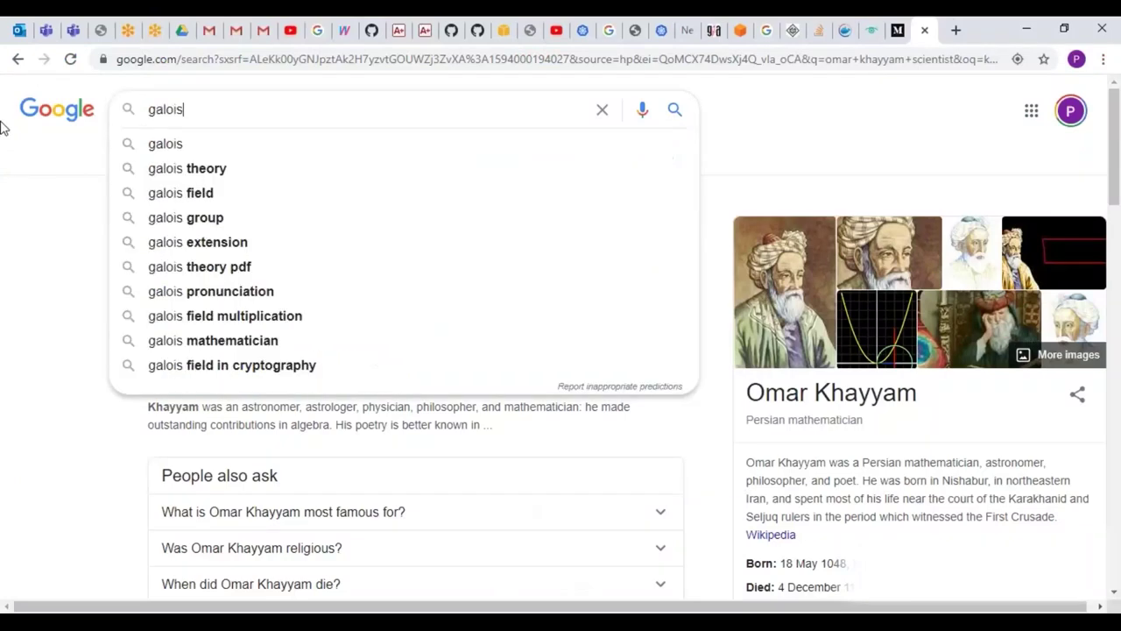
click(229, 144)
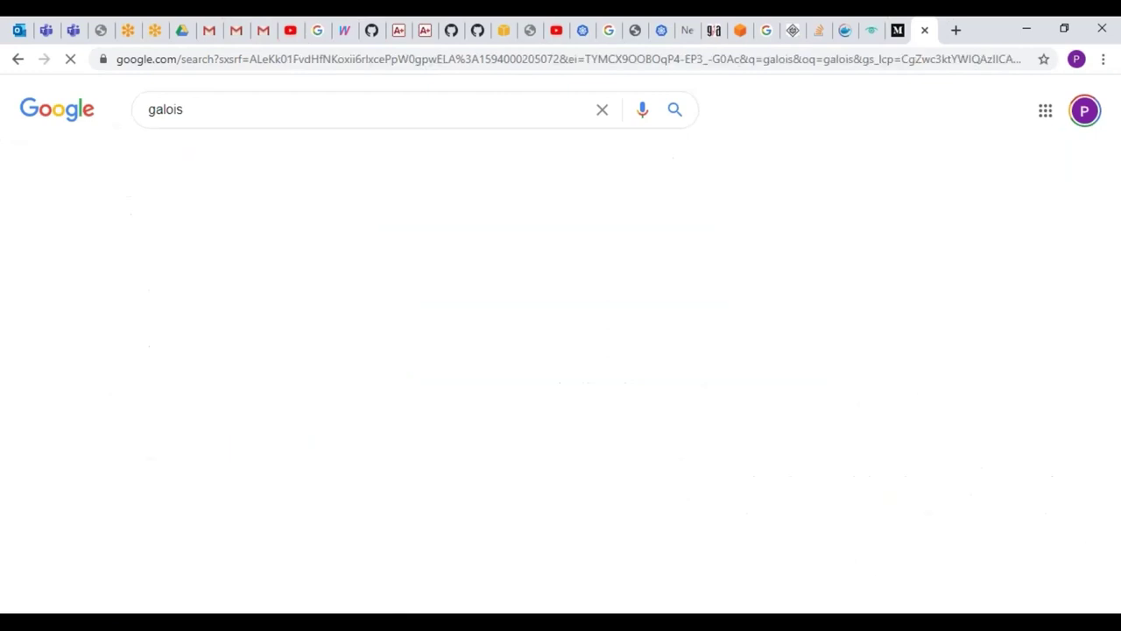
scroll(303, 337, down, 1)
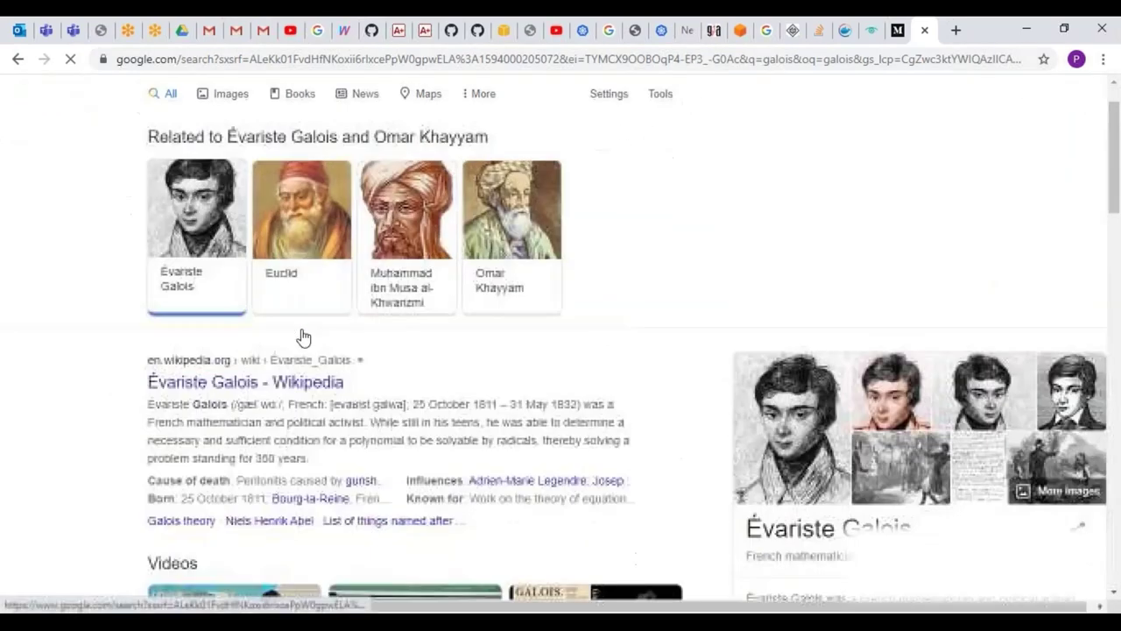
scroll(303, 337, down, 3)
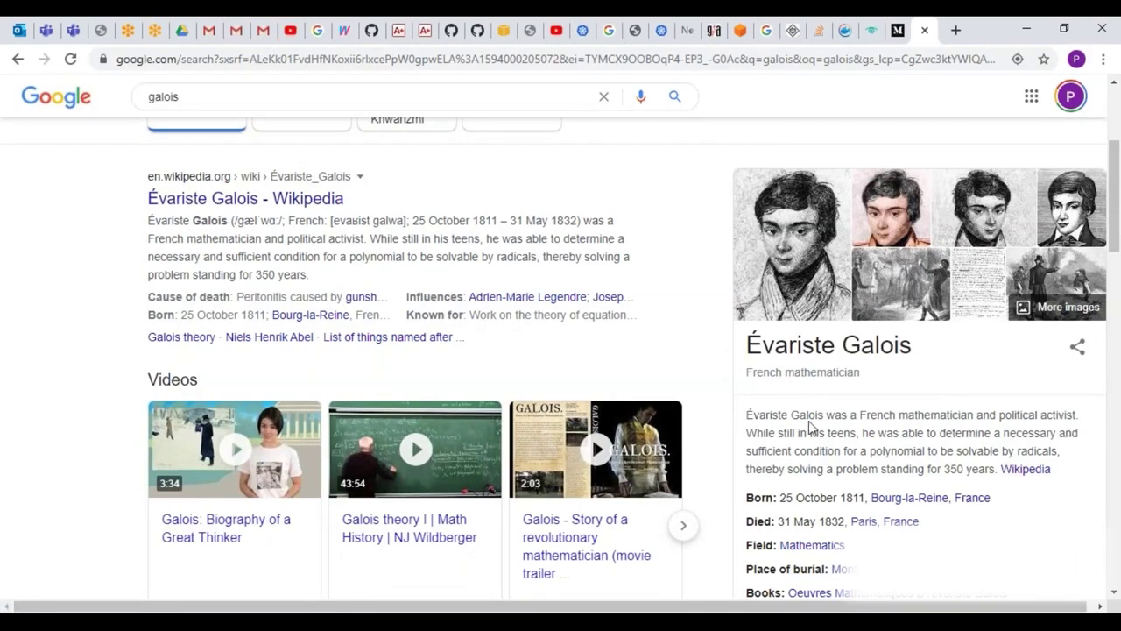
key(alt+Tab)
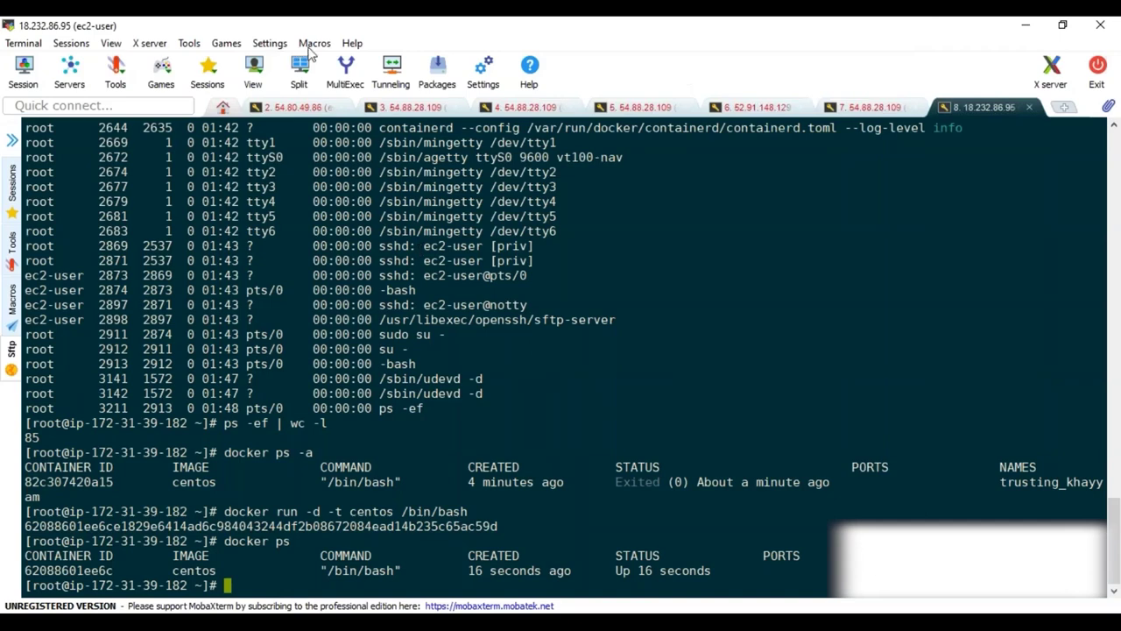
key(alt+Tab)
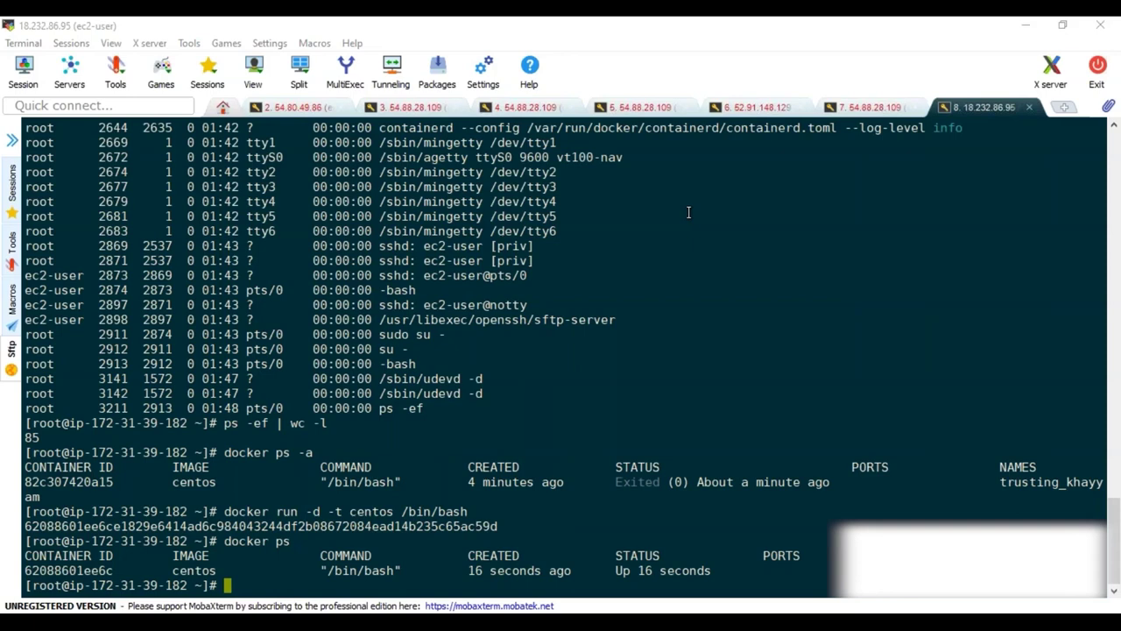
Step: Re-run the earlier docker run without /bin/bash to start a second centos container, 6889df47126e
key(Up)
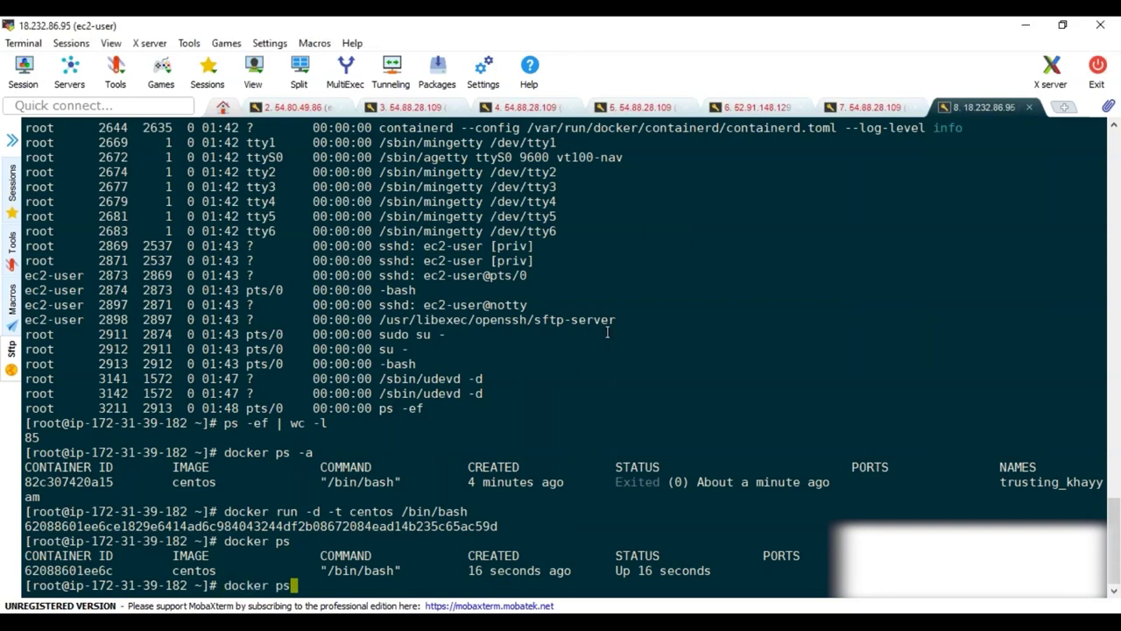
key(Up)
key(BackSpace)
key(BackSpace)
key(BackSpace)
key(BackSpace)
key(BackSpace)
key(BackSpace)
key(BackSpace)
key(BackSpace)
key(BackSpace)
key(BackSpace)
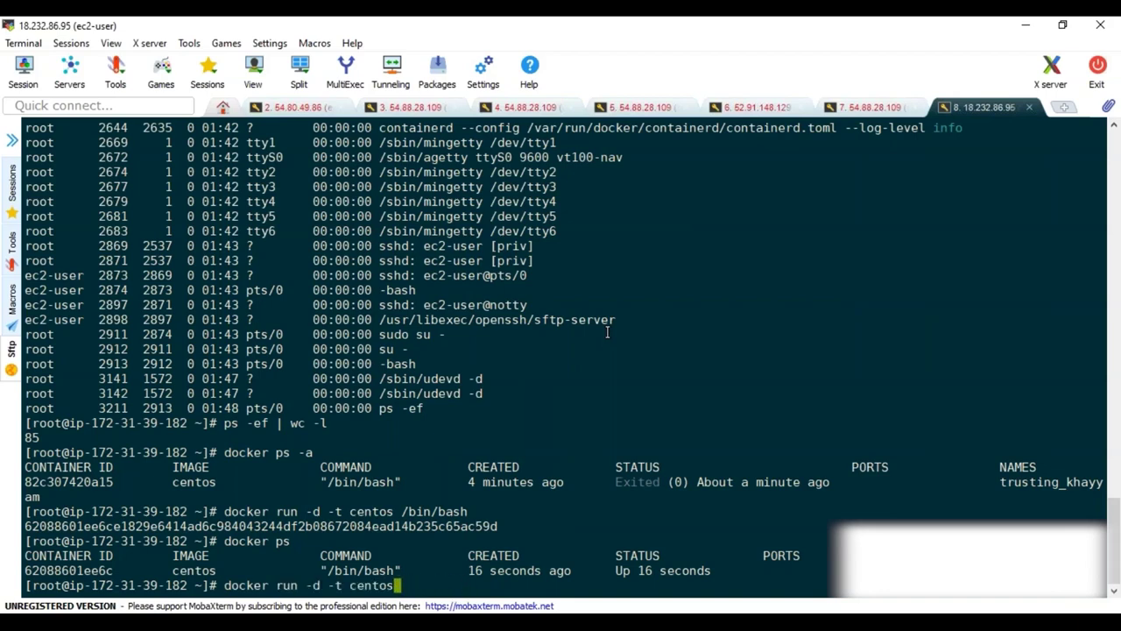
key(Return)
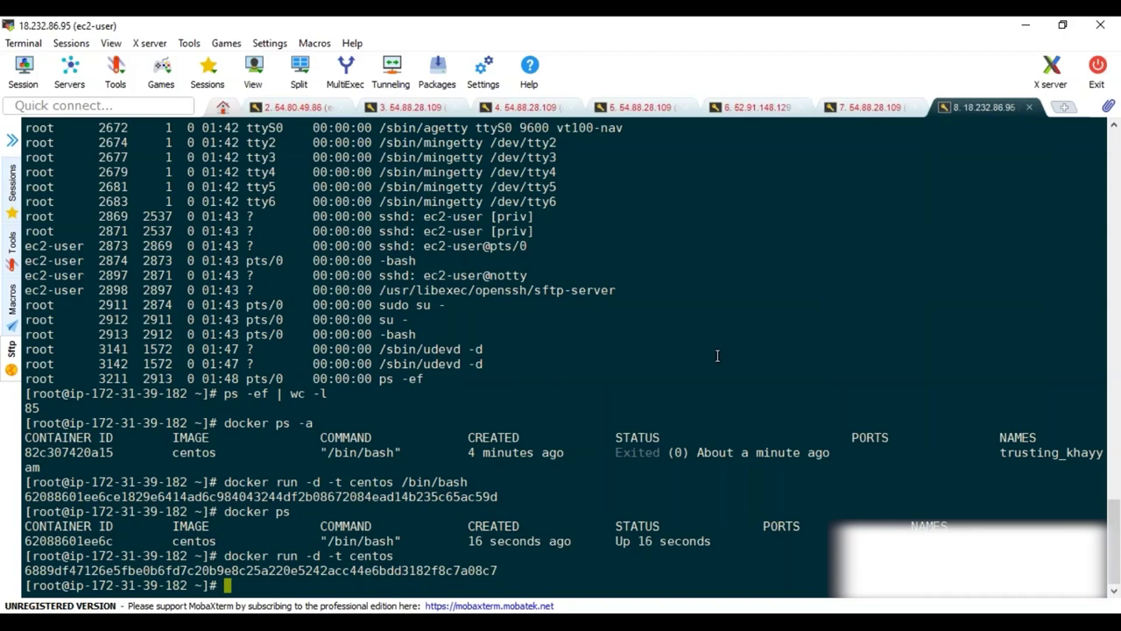
Step: List the two running containers with docker ps and copy container ID 6889df47126e
text(docker exec -it)
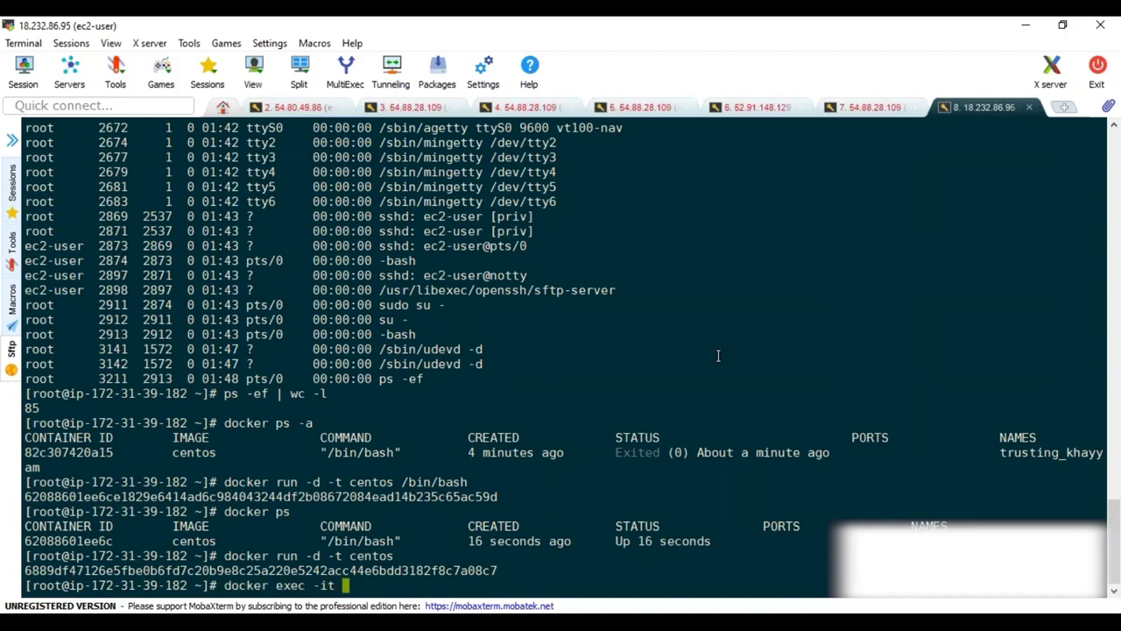
key(BackSpace)
key(BackSpace)
key(BackSpace)
key(BackSpace)
key(BackSpace)
key(BackSpace)
key(BackSpace)
key(BackSpace)
key(BackSpace)
key(BackSpace)
key(BackSpace)
key(BackSpace)
key(BackSpace)
key(BackSpace)
key(BackSpace)
key(BackSpace)
text(docker ps)
key(Return)
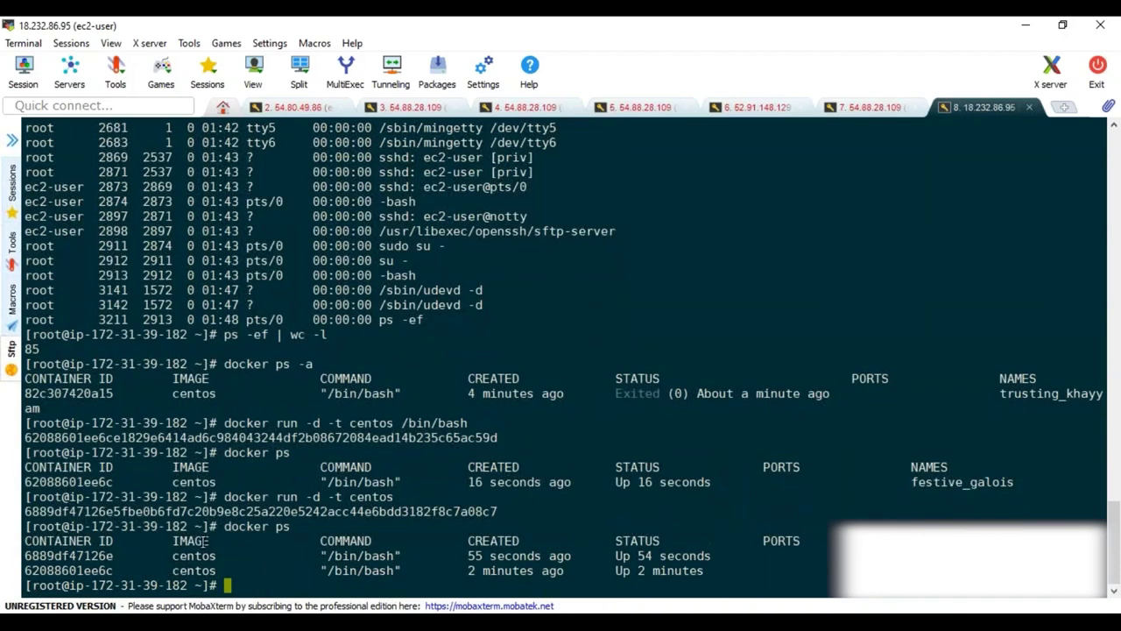
double_click(79, 558)
key(super+c)
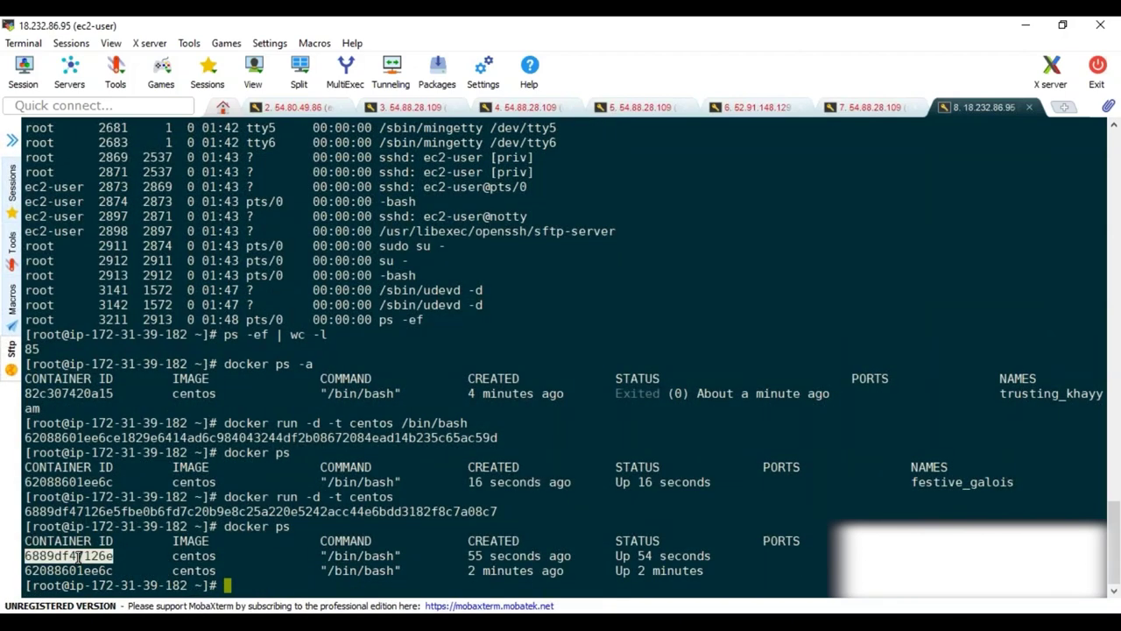
Step: Run docker exec -it 6889df47126e /bin/bash to open a root shell in that container
text(docker exec -it)
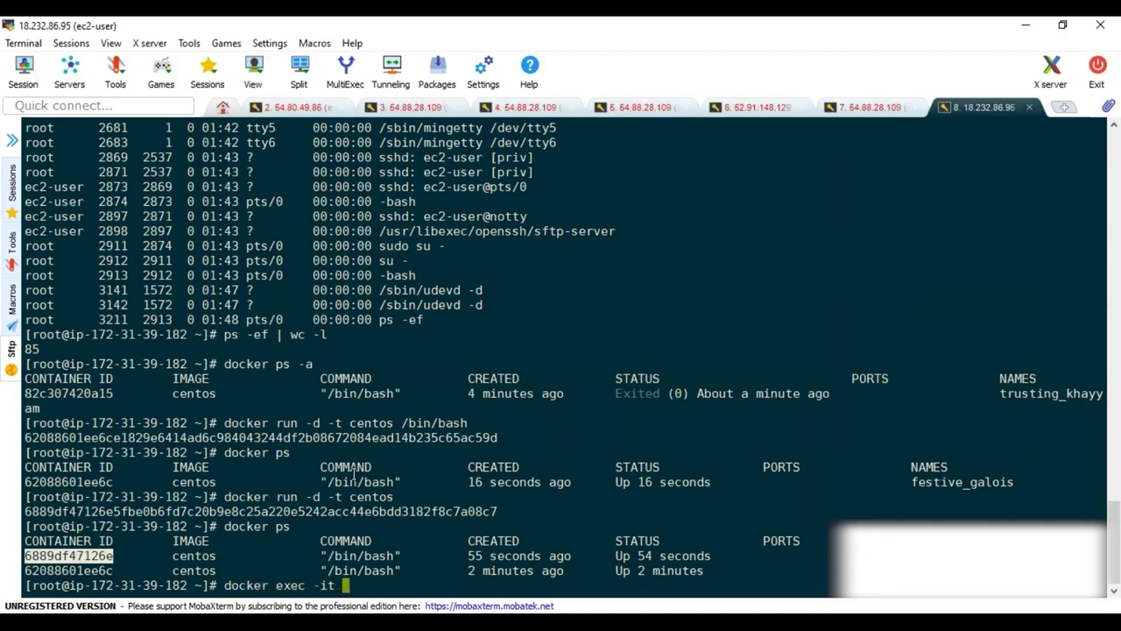
right_click(353, 476)
click(402, 120)
text(/b)
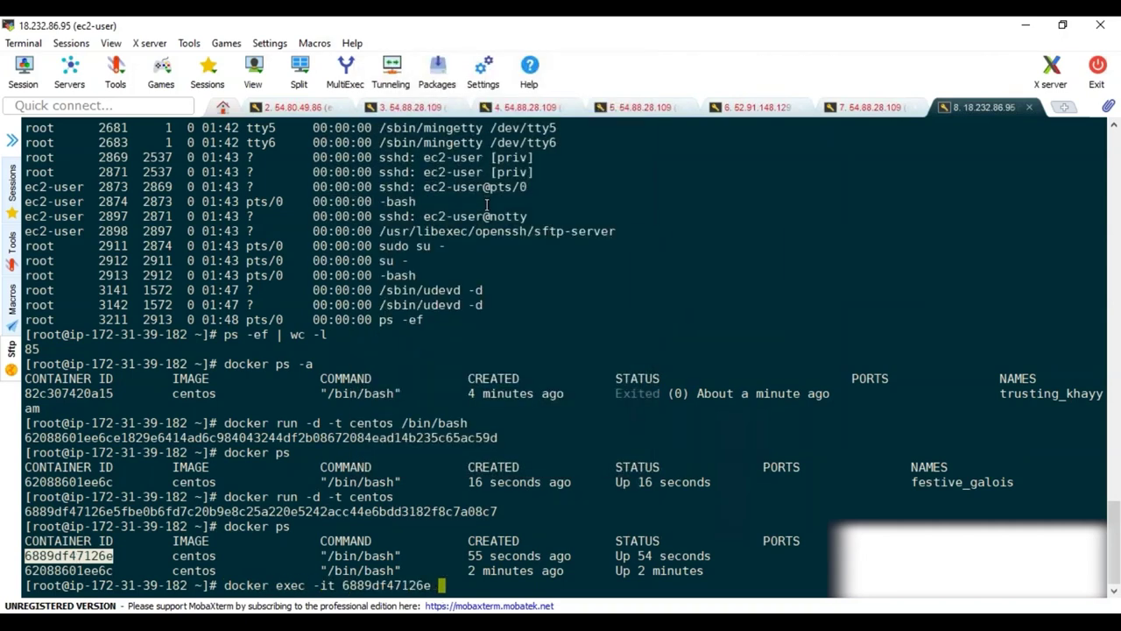
text(in/bash)
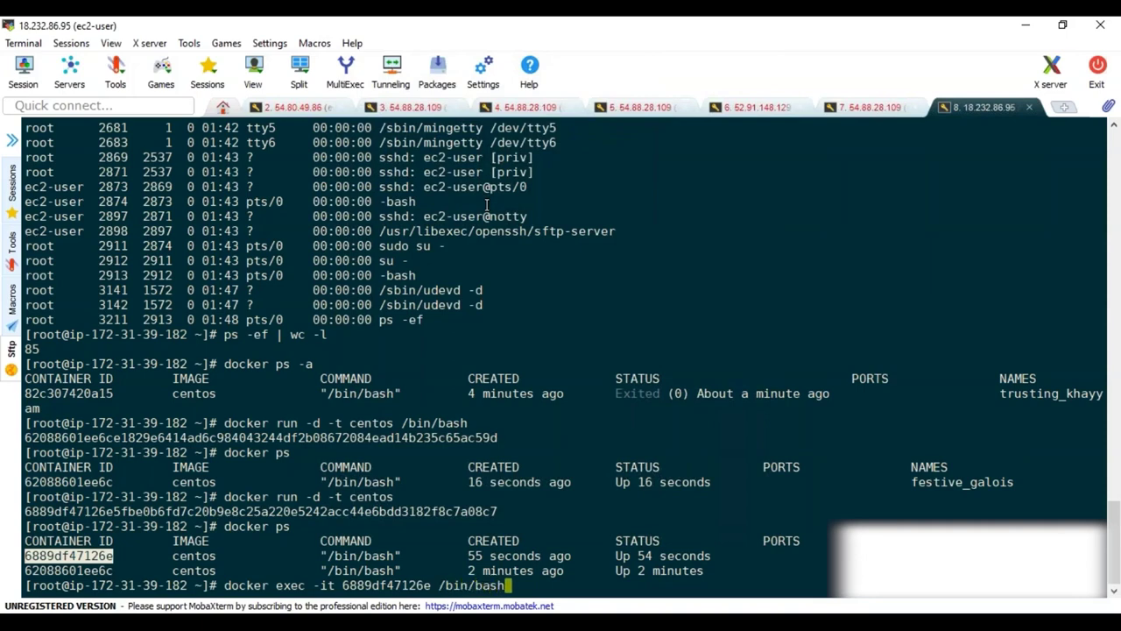
key(Return)
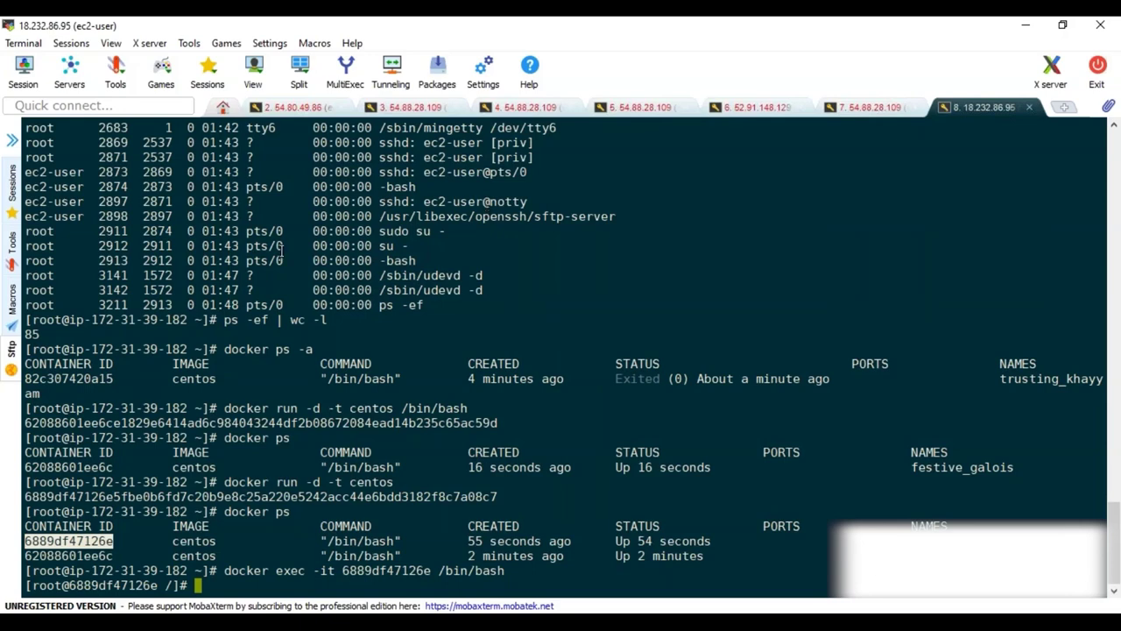
drag(224, 570, 506, 575)
key(ctrl+c)
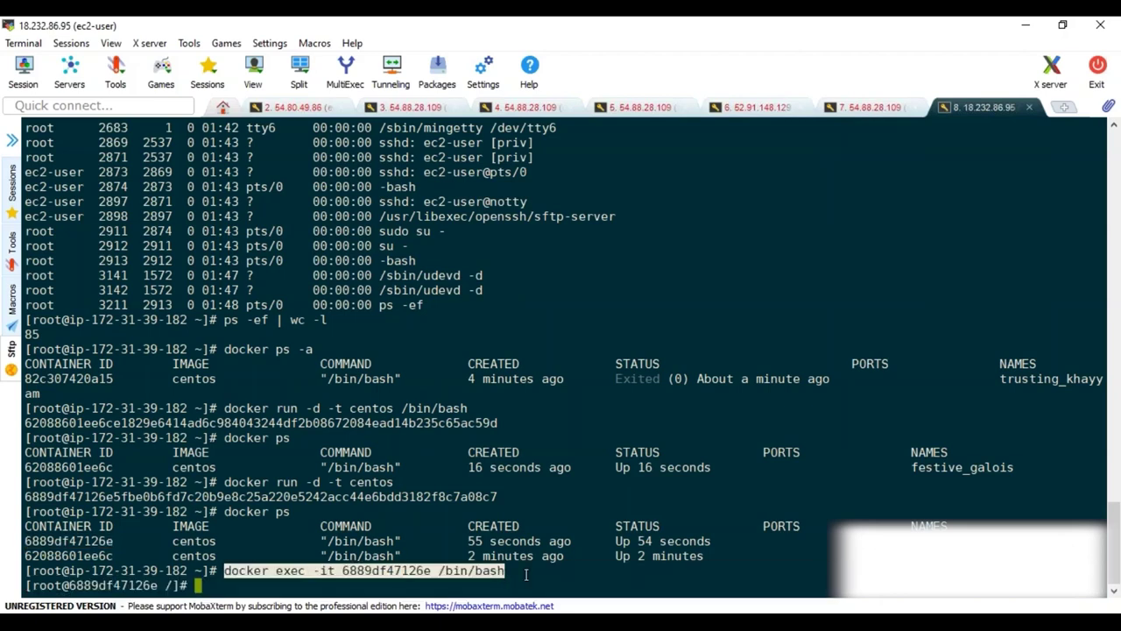
key(alt+Tab)
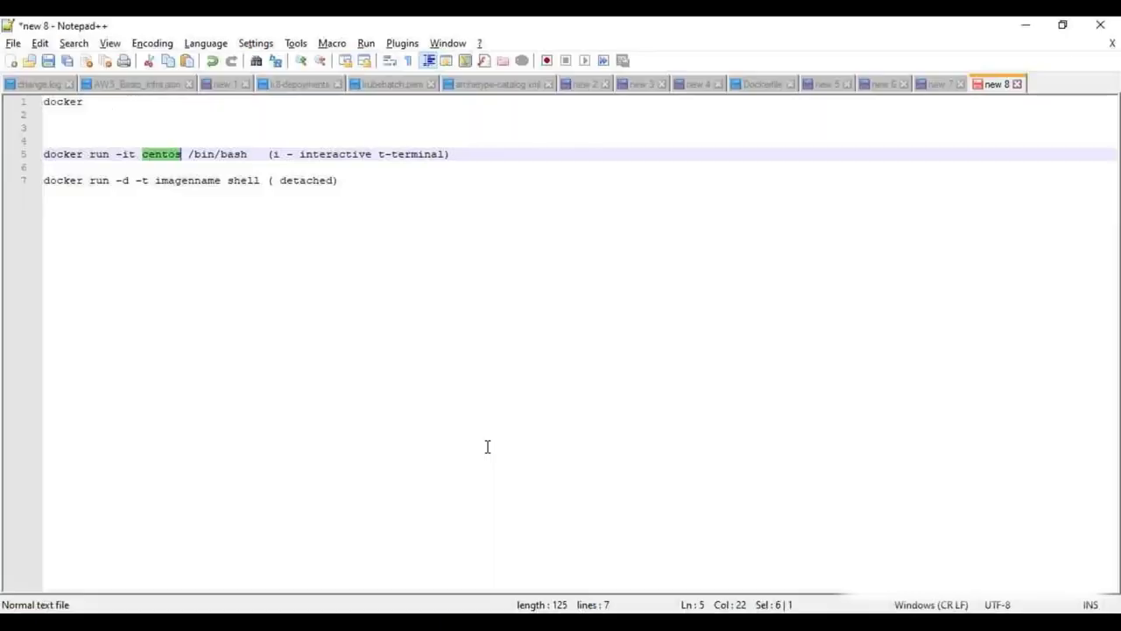
Step: Add 'docker exec -it 6889df47126e /bin/bash' as line 10 of the Notepad++ docker notes, then return to MobaXterm
click(386, 191)
key(Return)
key(Return)
key(Return)
key(ctrl+v)
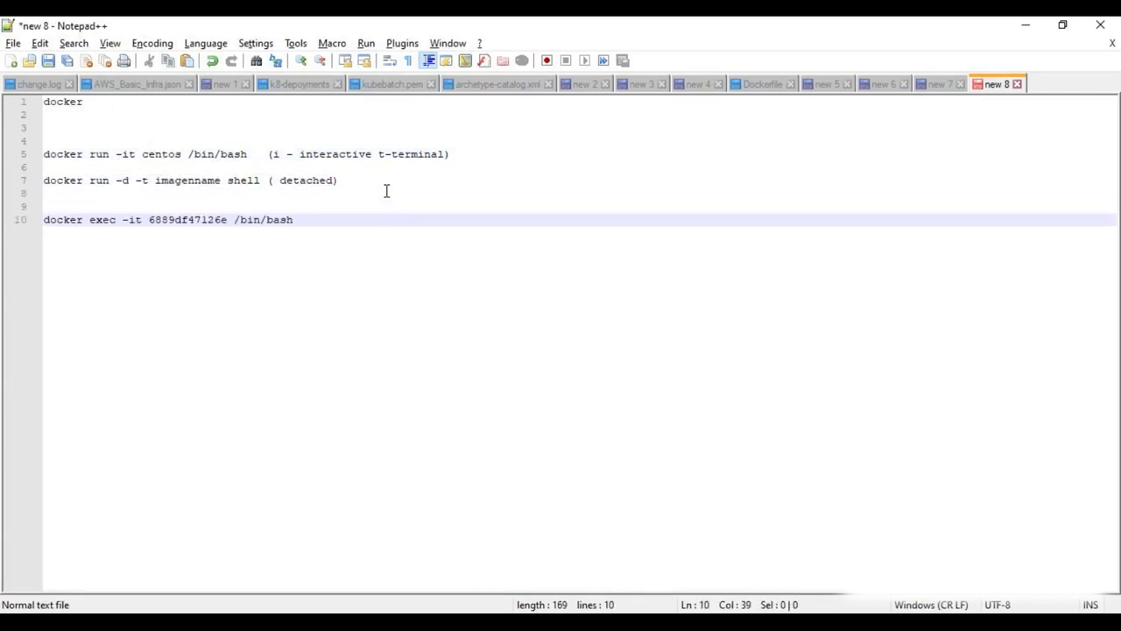
key(alt+Tab)
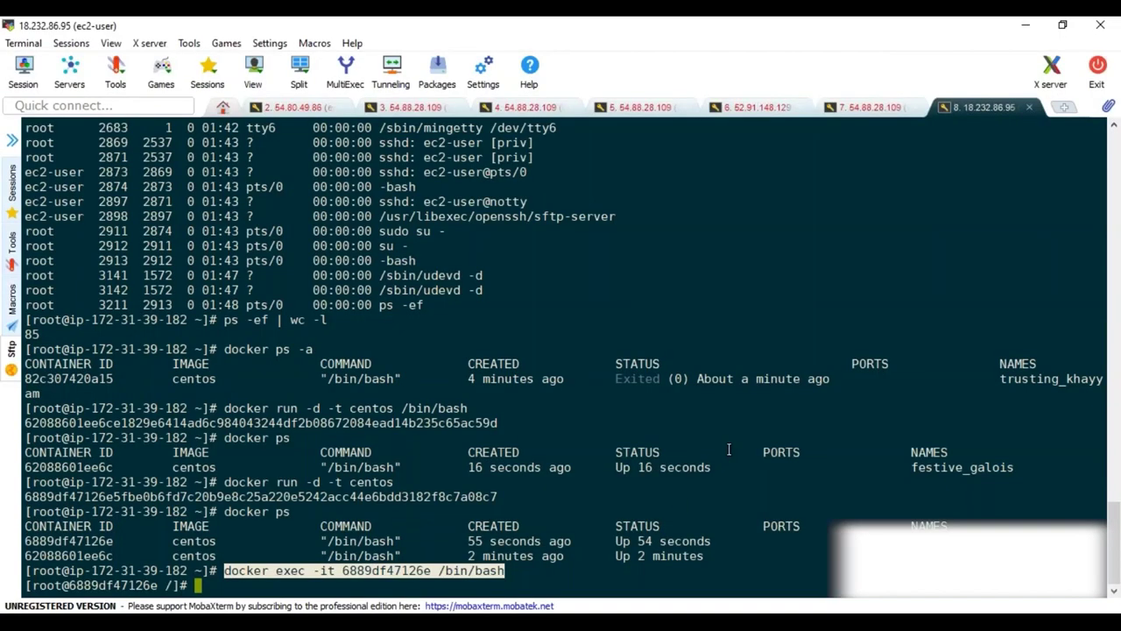
click(718, 438)
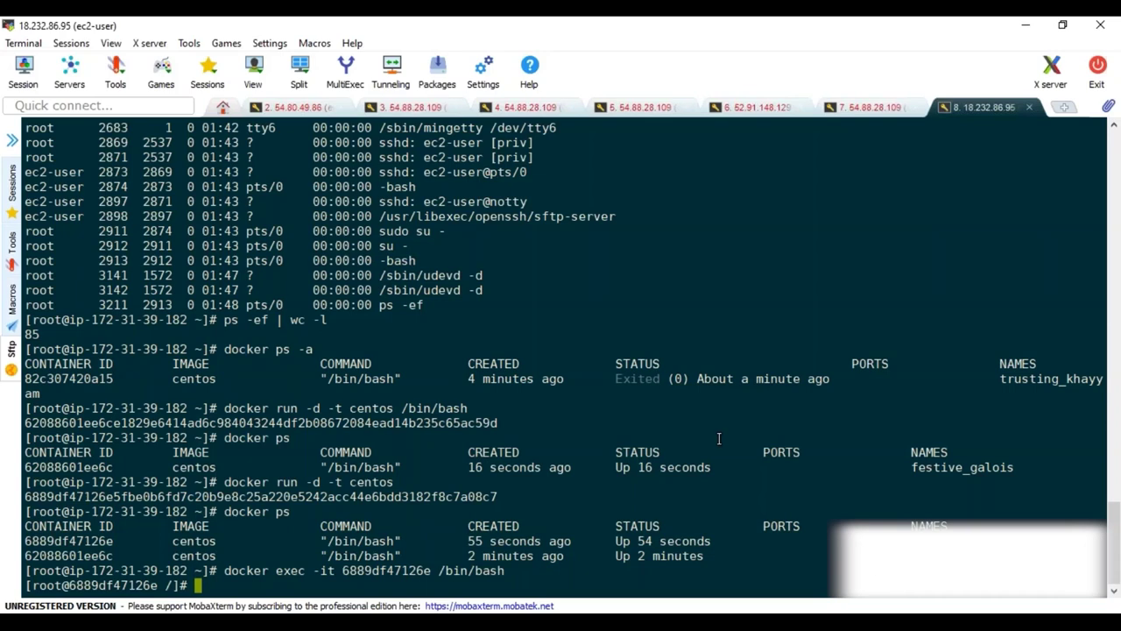
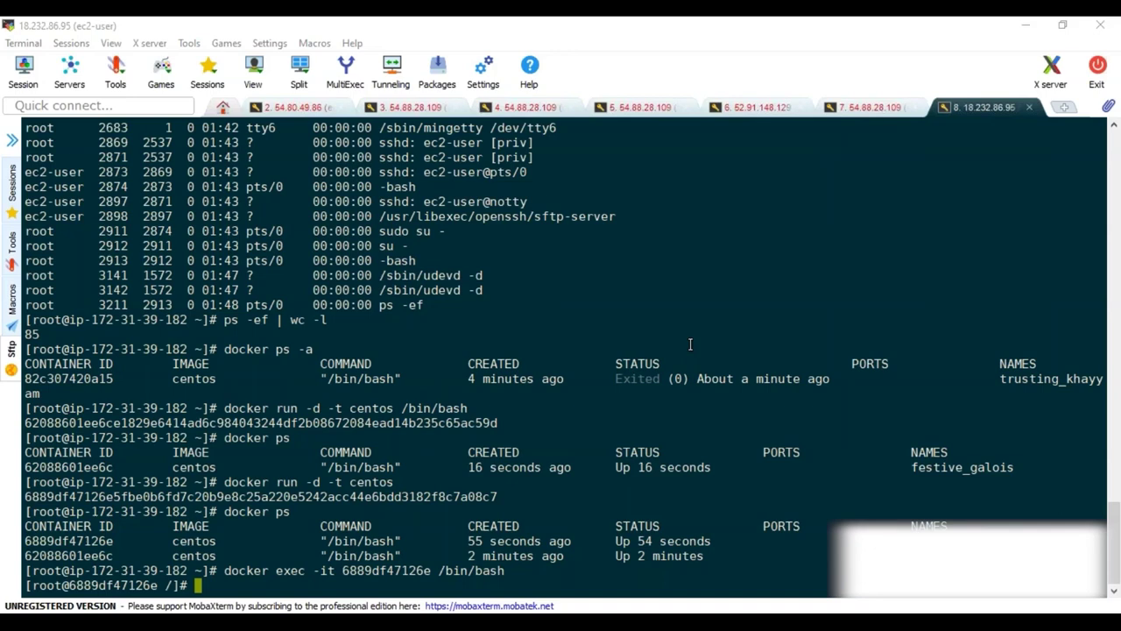
Step: Detach from the container shell, list running containers, and copy container ID 6889df47126e
key(ctrl+p)
key(ctrl+q)
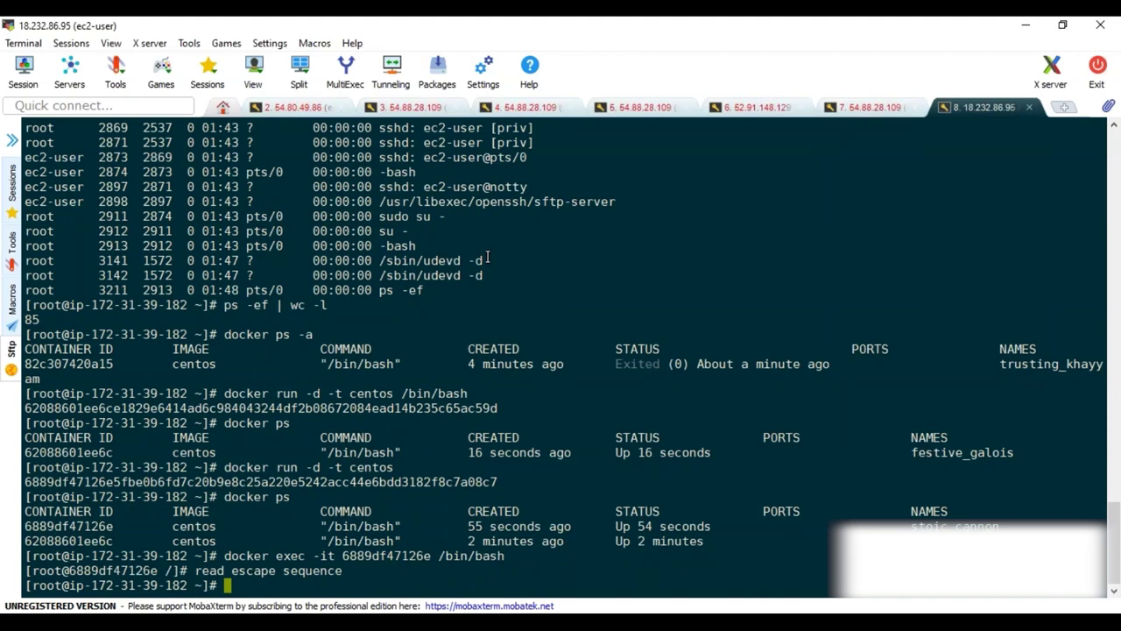
text(docker ps)
key(Return)
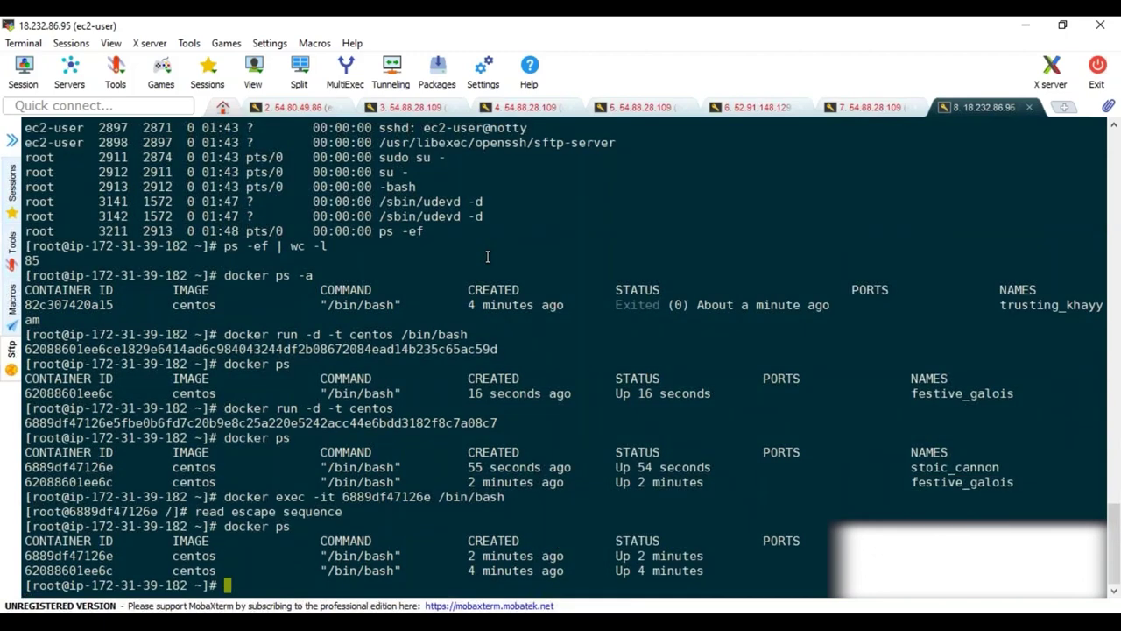
double_click(100, 555)
key(super+c)
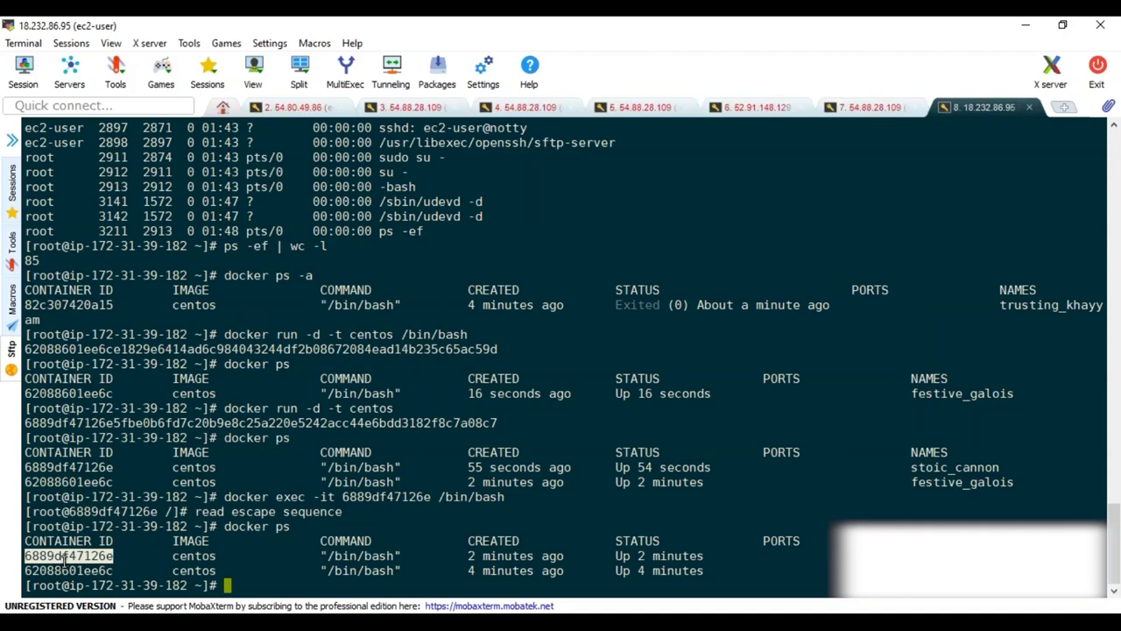
Step: Stop container 6889df47126e with docker stop and confirm with docker ps
click(475, 453)
text(docker )
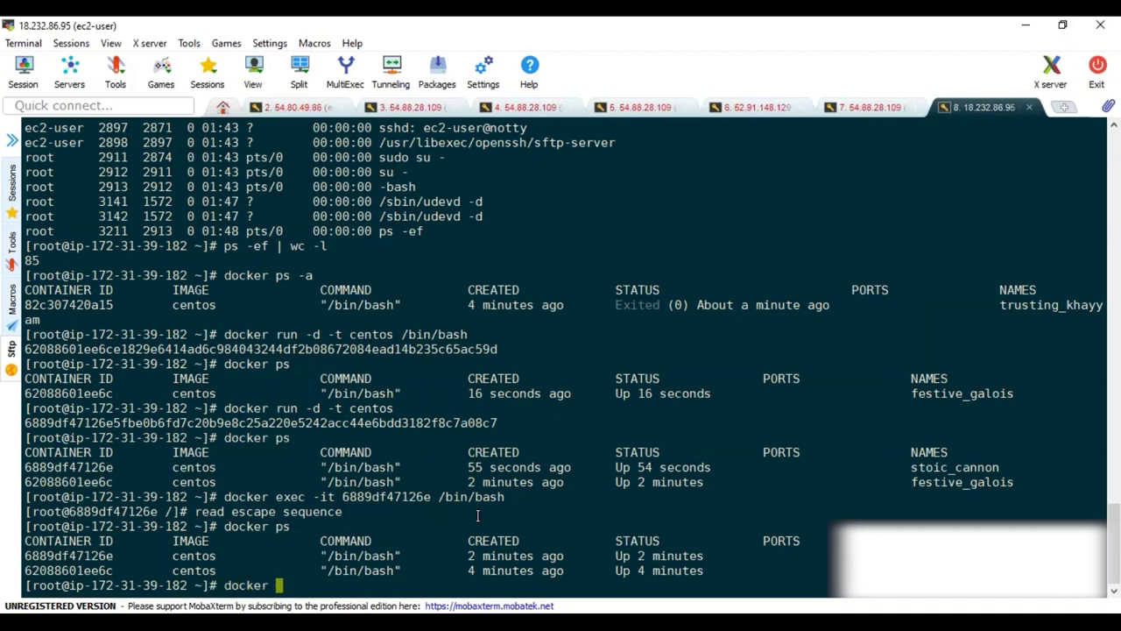
text(start)
key(BackSpace)
key(BackSpace)
key(BackSpace)
key(BackSpace)
text(op)
double_click(80, 555)
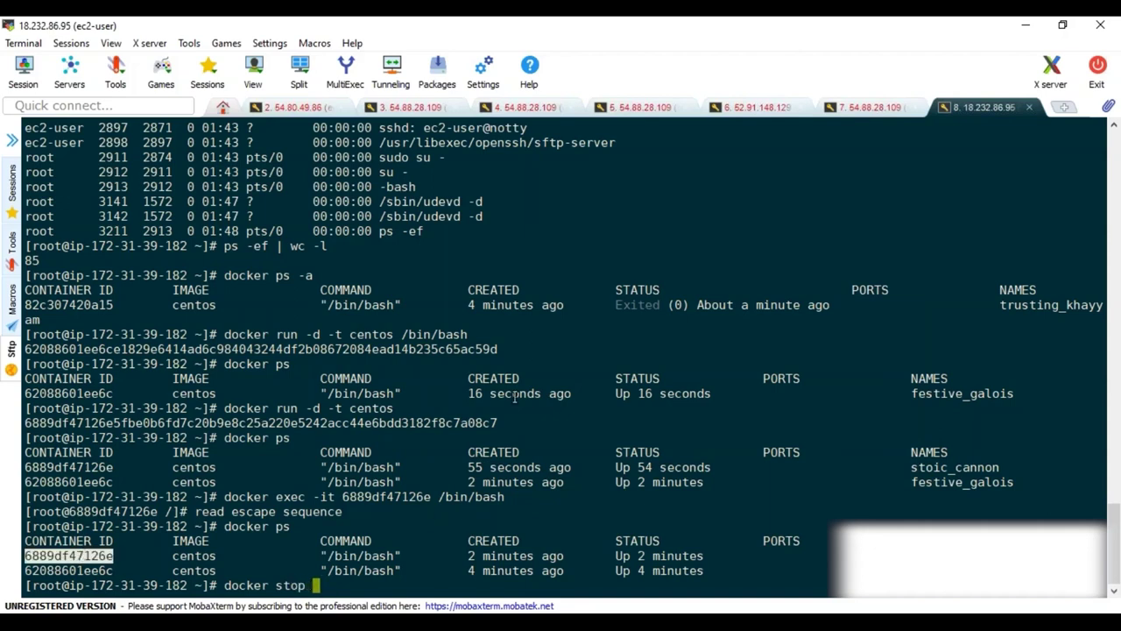
right_click(515, 397)
click(570, 260)
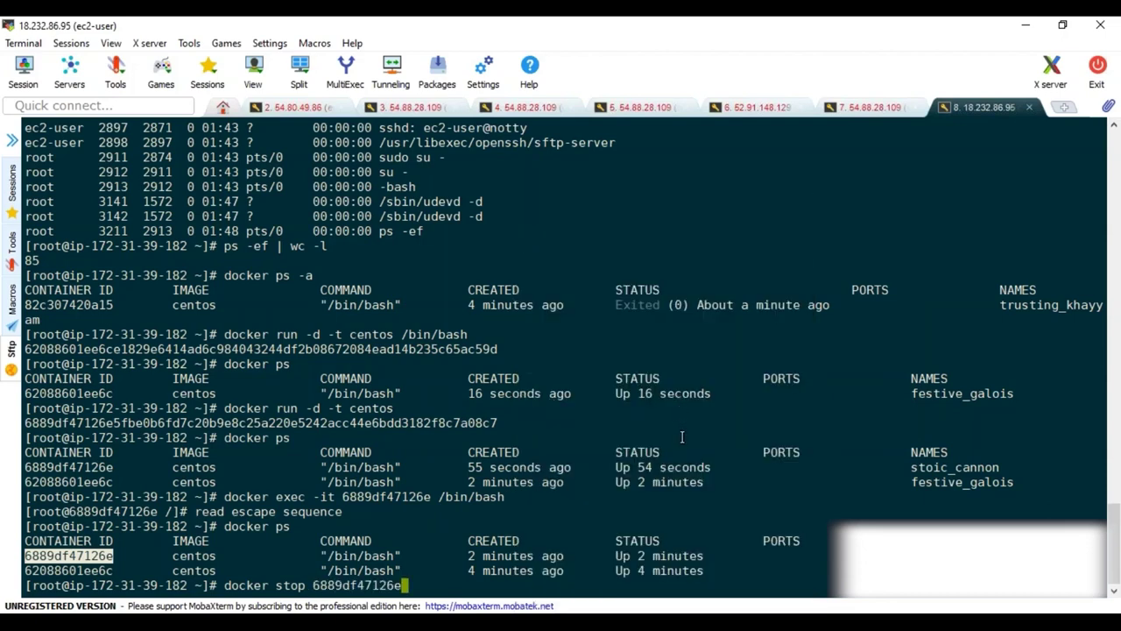
key(Return)
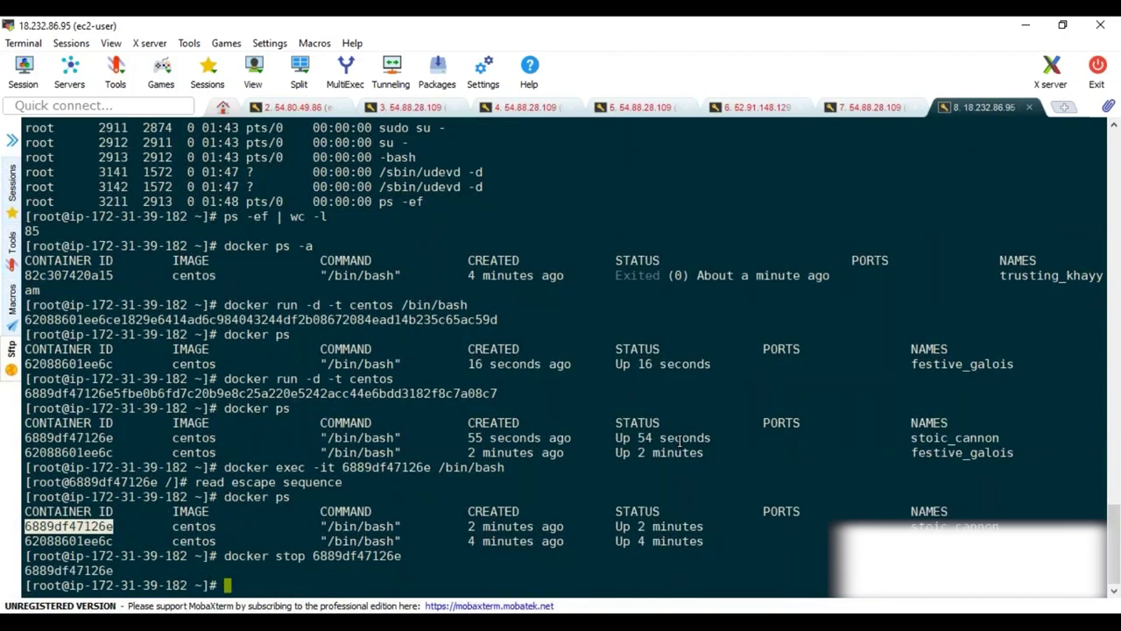
text(docker ps)
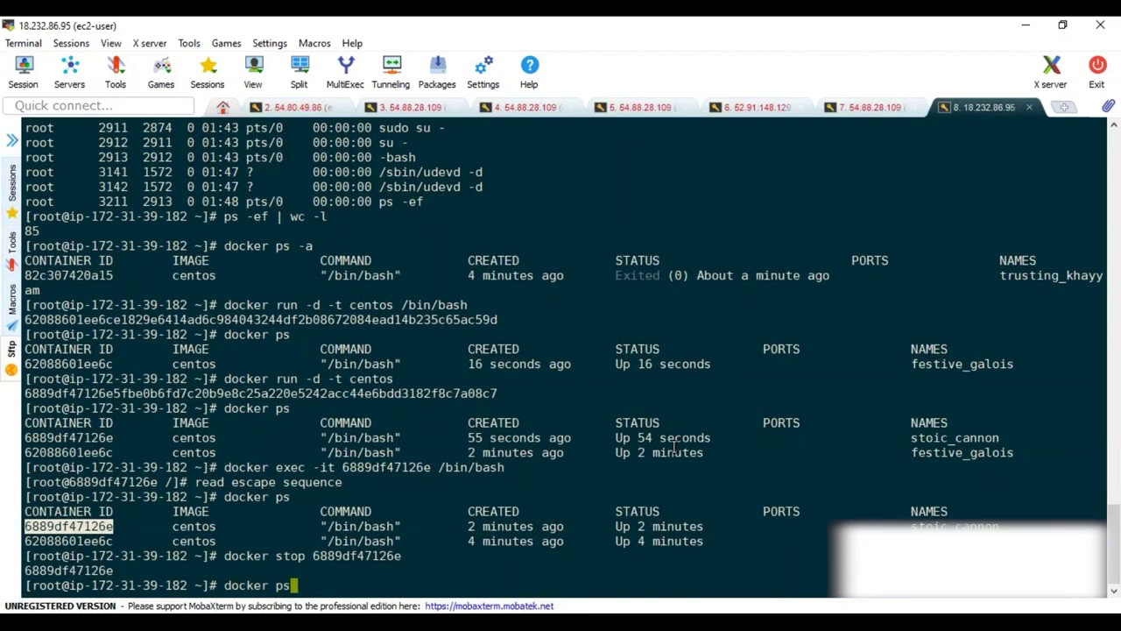
key(Return)
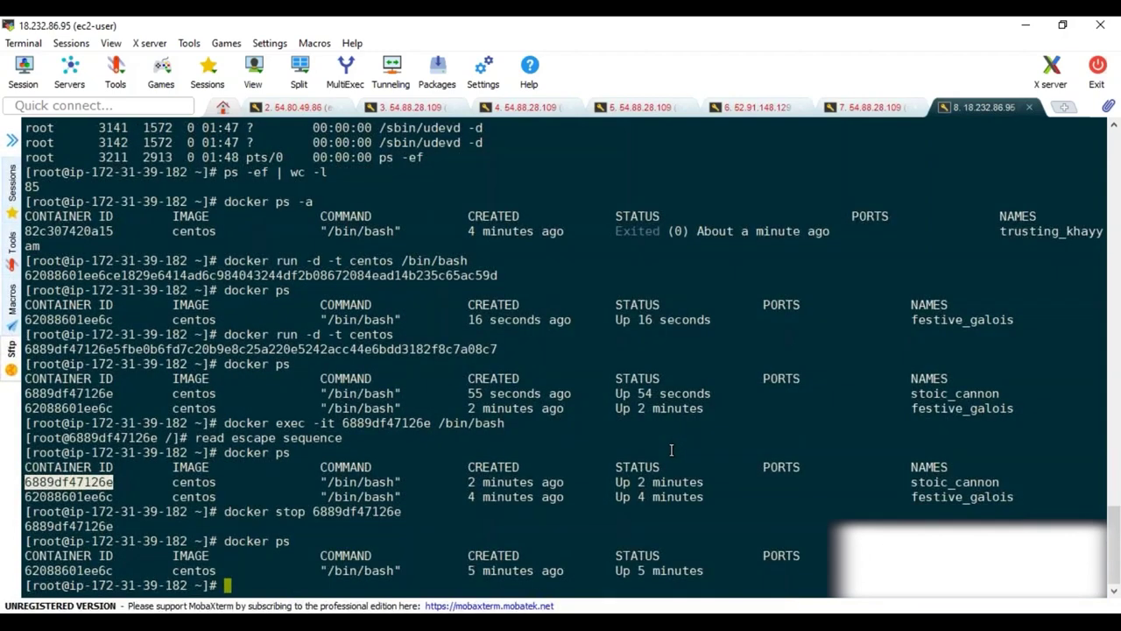
Step: Start container 6889df47126e again, then bring up the Notepad++ docker notes
text(docker start)
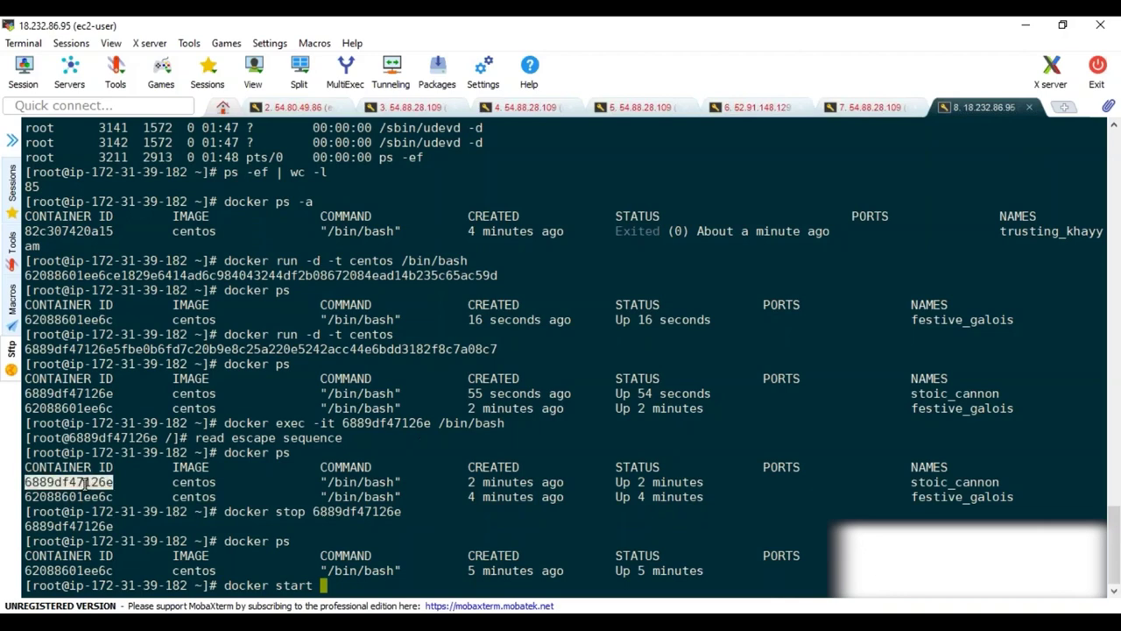
right_click(320, 465)
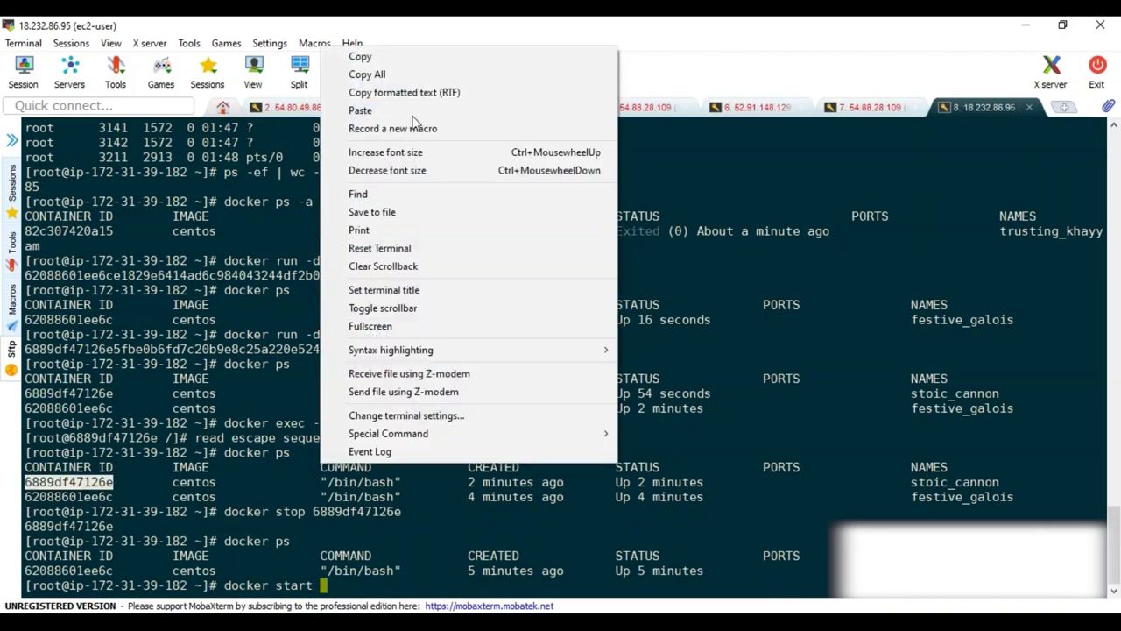
click(412, 111)
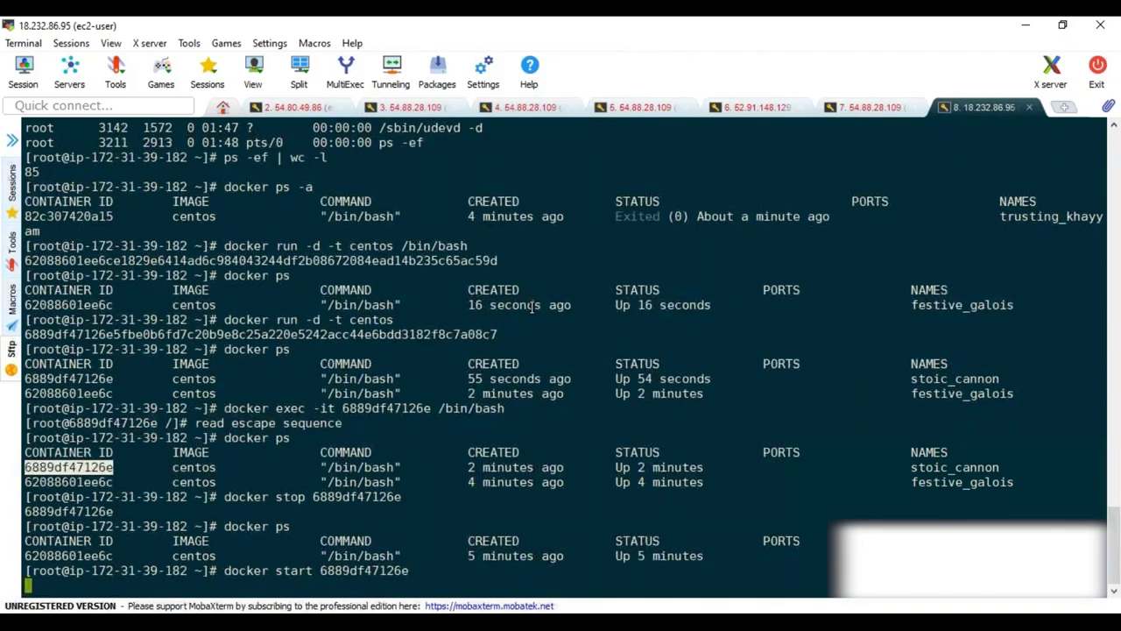
key(Return)
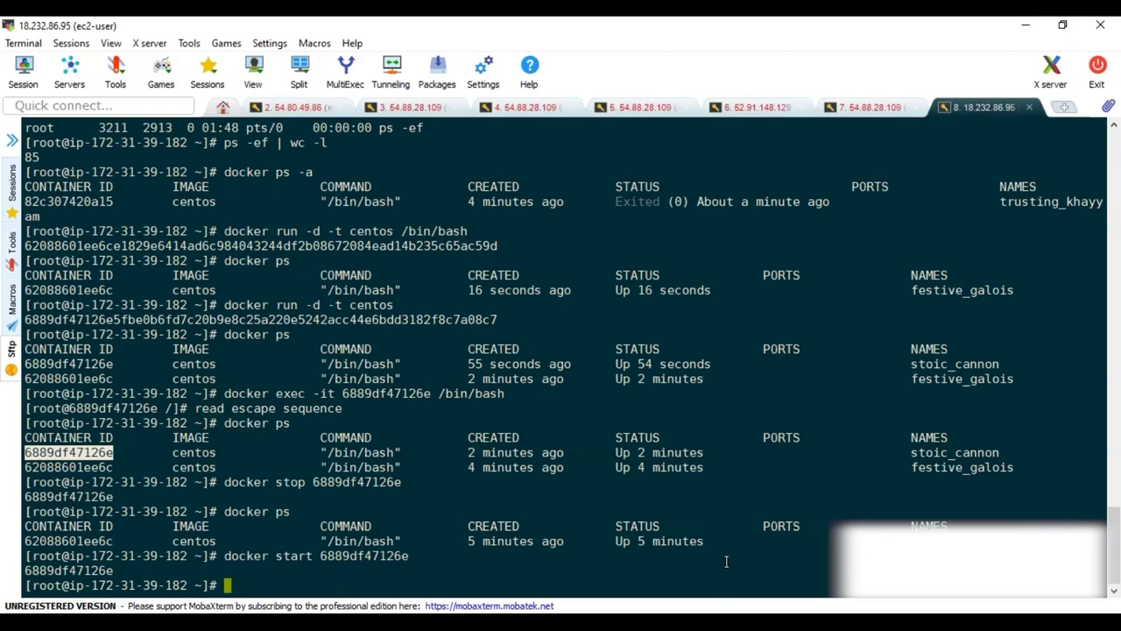
key(alt+Tab)
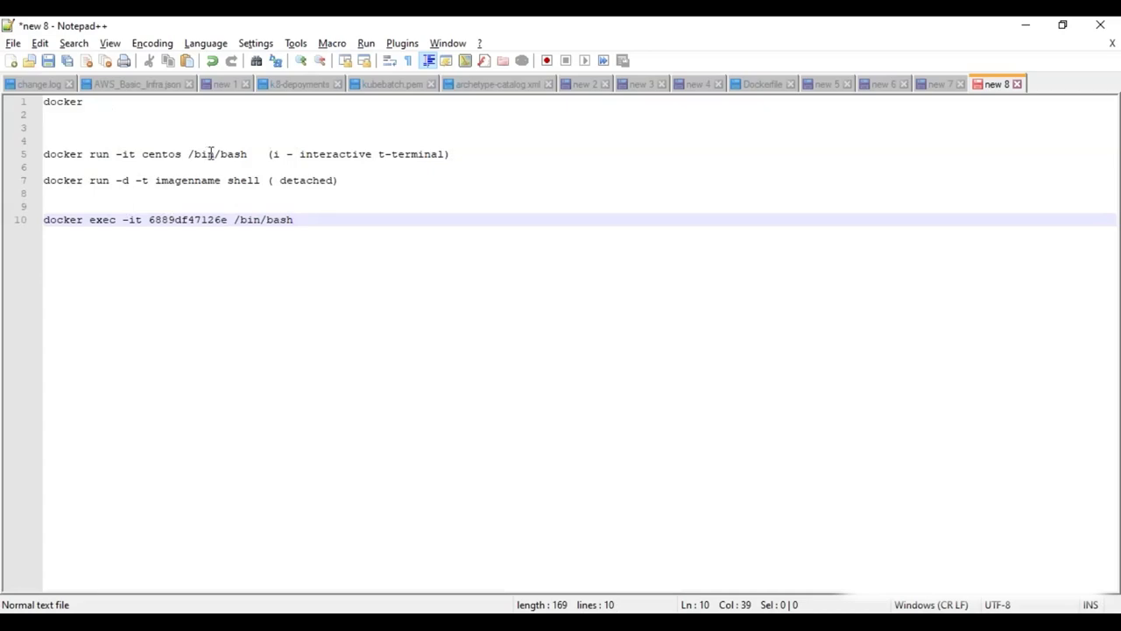
Step: Return to MobaXterm and search the Start menu for 'paint'
key(alt+Tab)
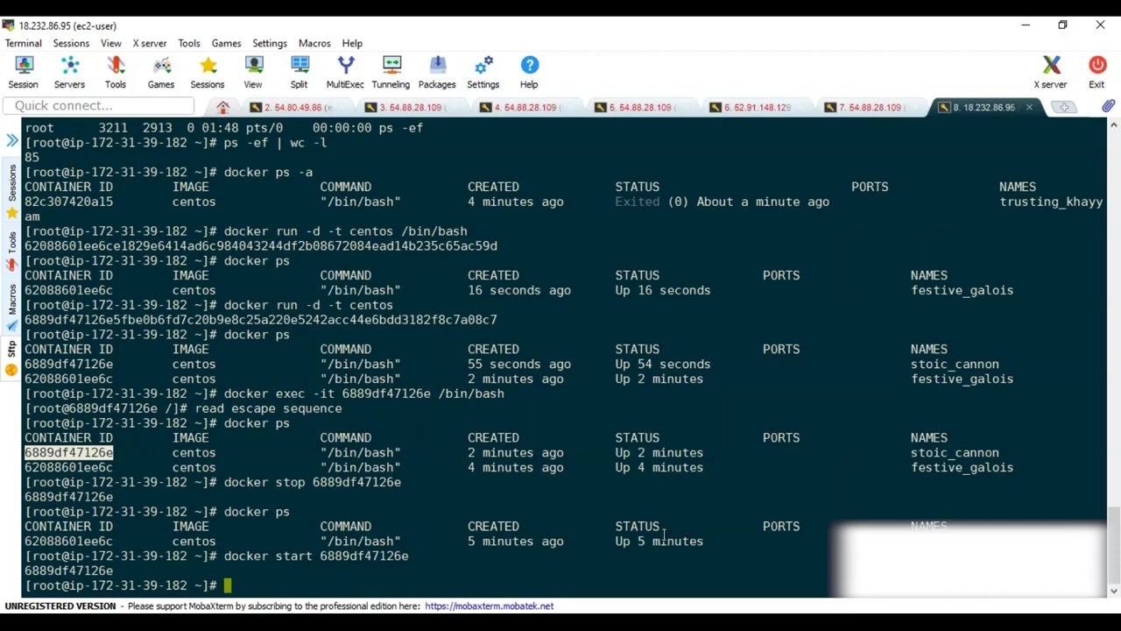
text(paint)
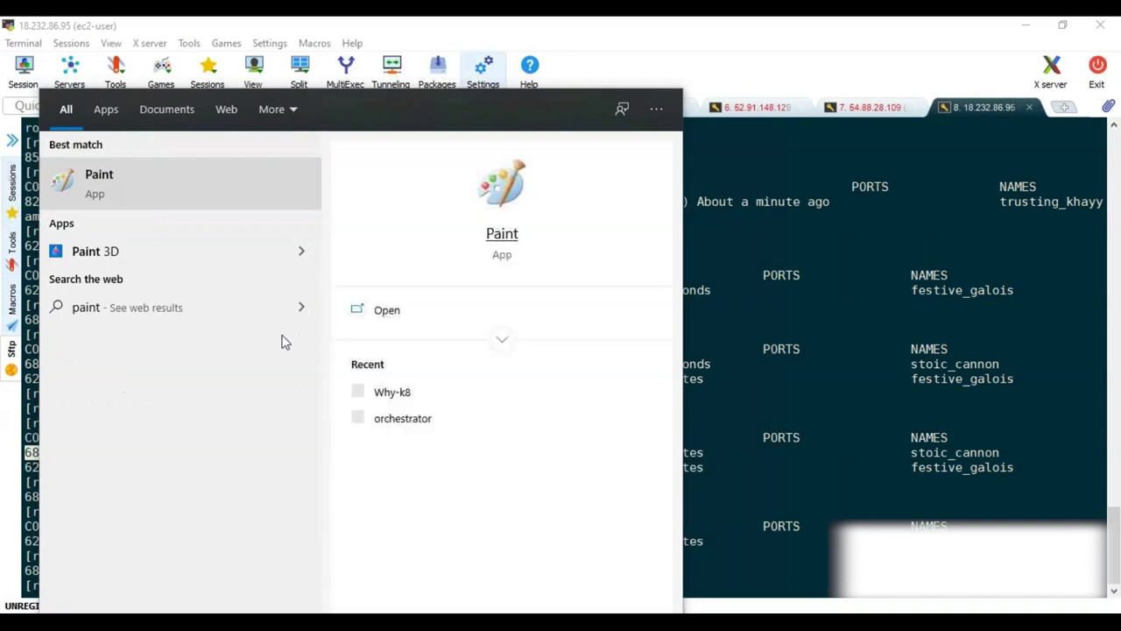
Step: Open Paint from the best-match search result
click(870, 141)
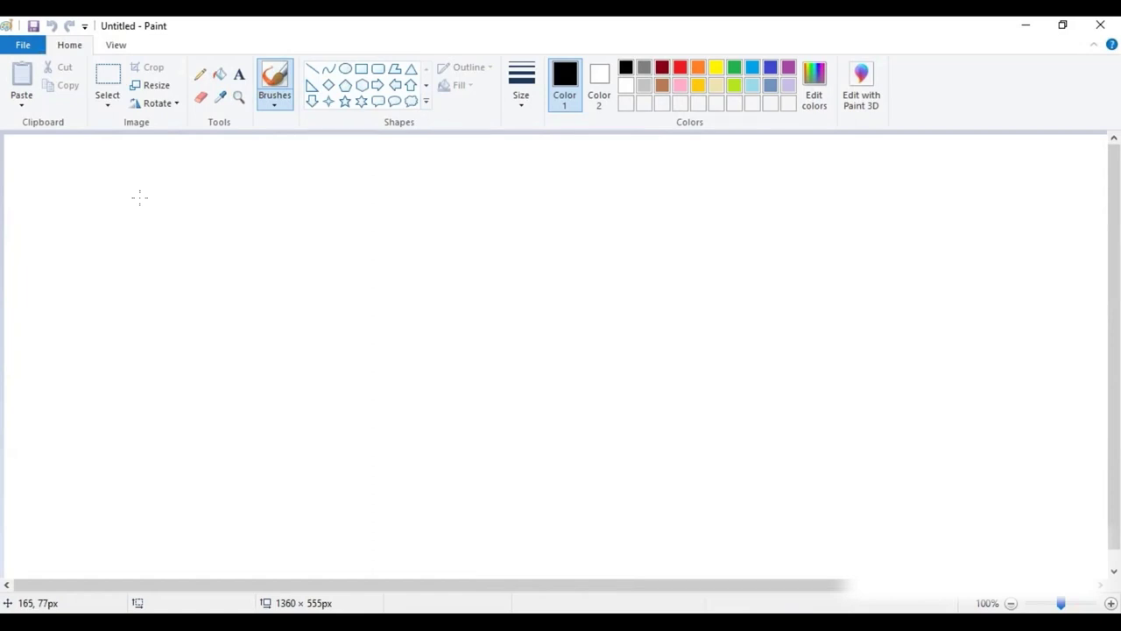
Step: Draw a large rounded box at upper right and small rounded boxes near the bottom
click(378, 68)
drag(693, 163, 1019, 384)
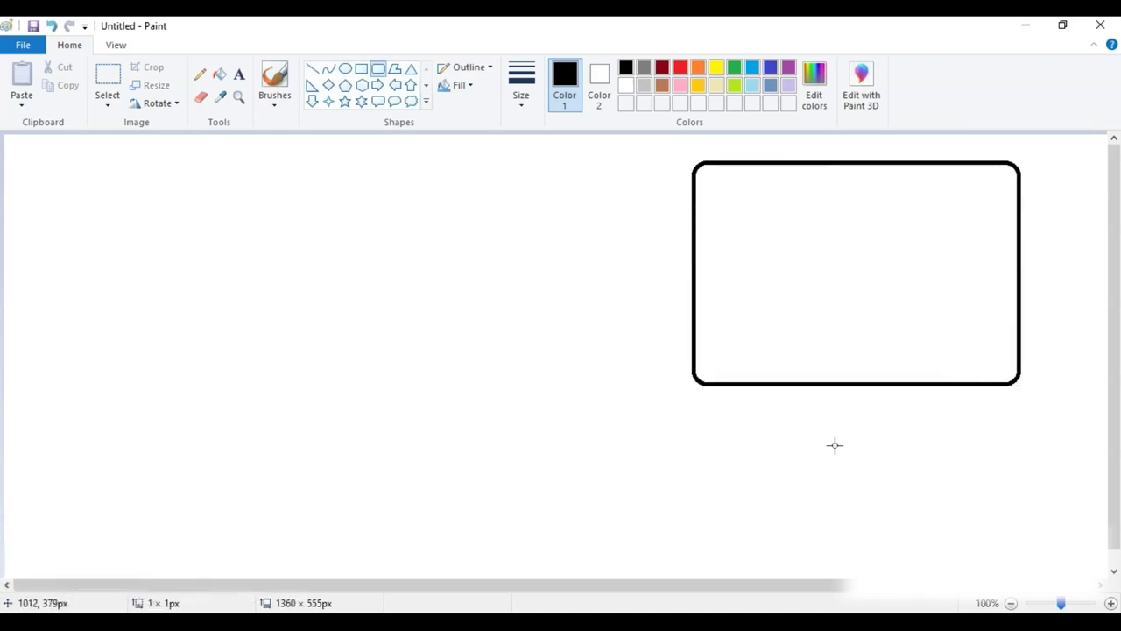
mouse_move(358, 511)
mouse_down()
mouse_move(403, 539)
mouse_move(458, 529)
mouse_move(470, 538)
mouse_move(599, 532)
mouse_up()
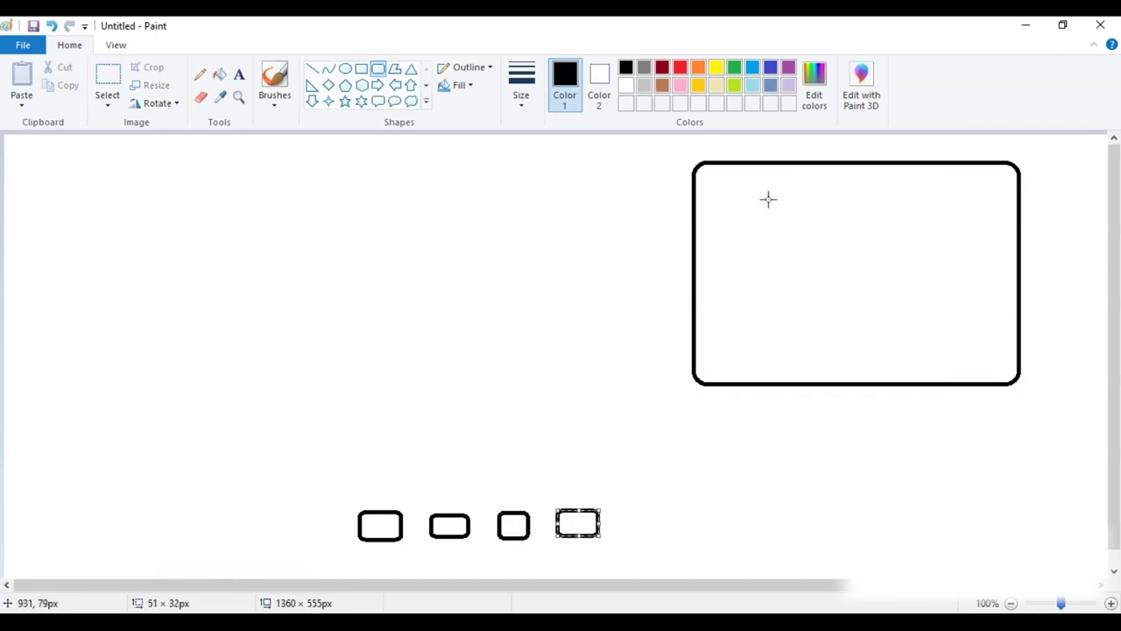
Step: Add two tall rounded boxes inside the large box, each with two stacked layer bands
drag(710, 173, 776, 269)
drag(795, 173, 859, 269)
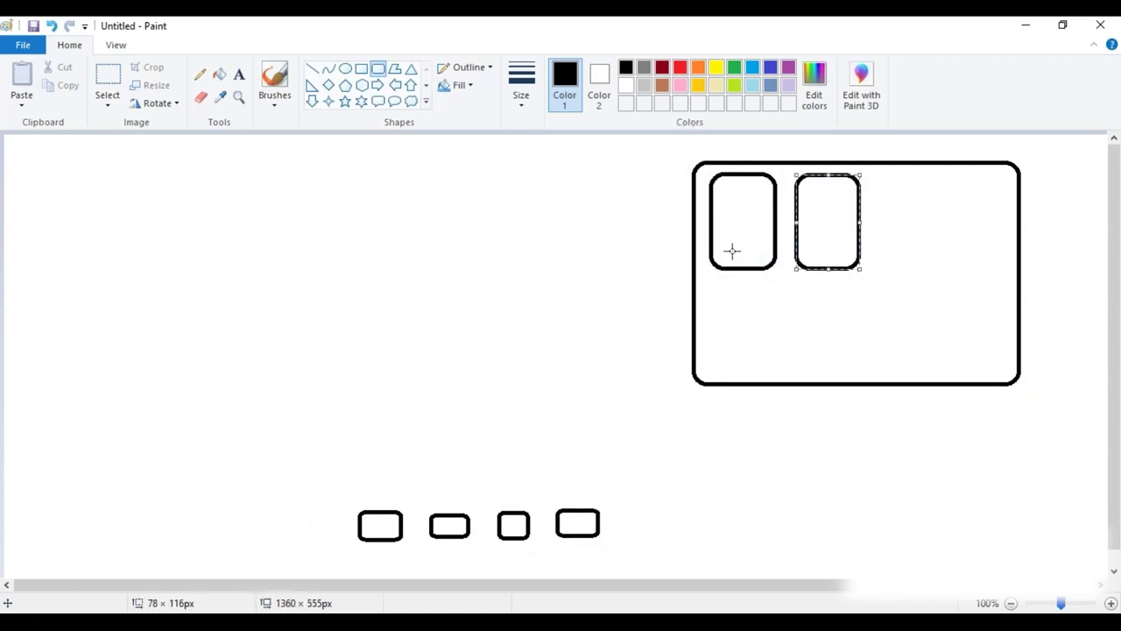
drag(710, 247, 862, 268)
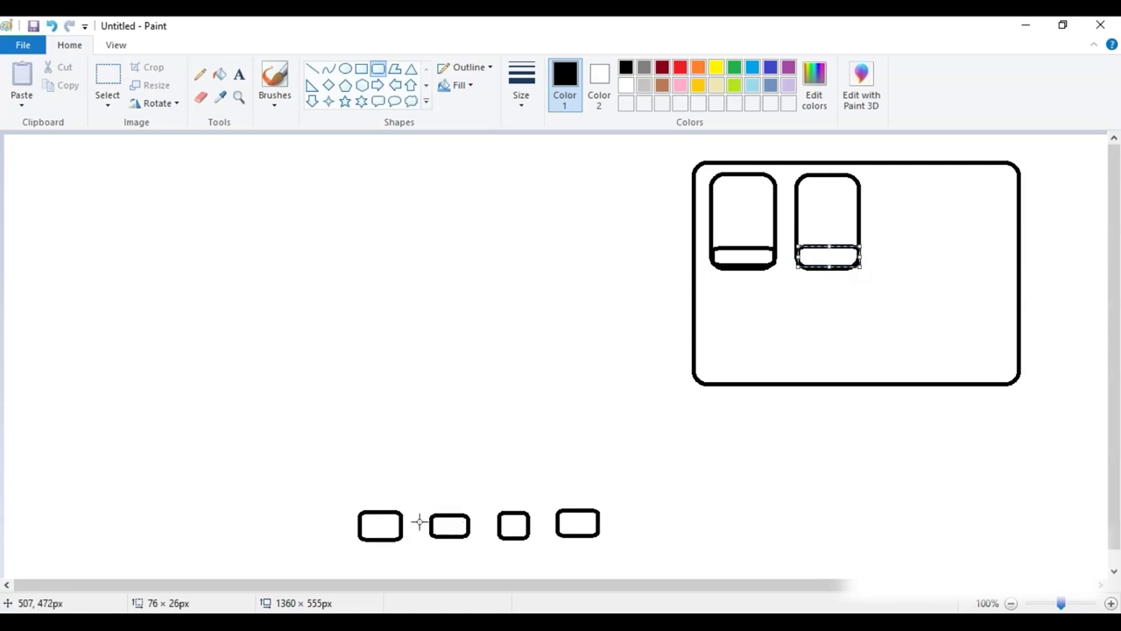
drag(710, 226, 775, 244)
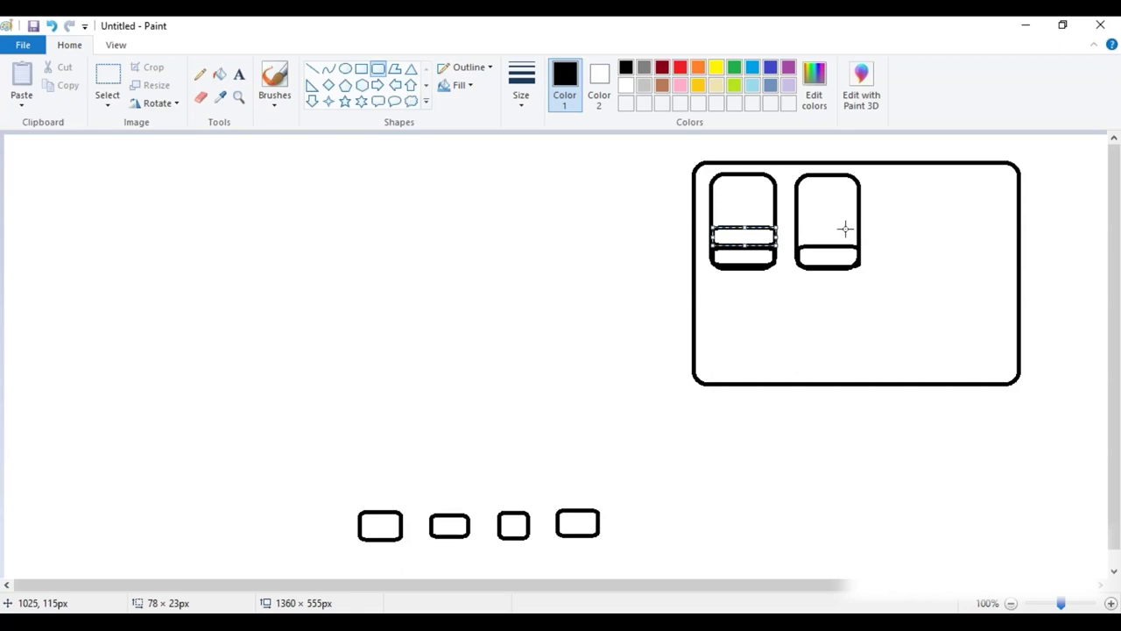
click(799, 229)
drag(799, 230, 867, 247)
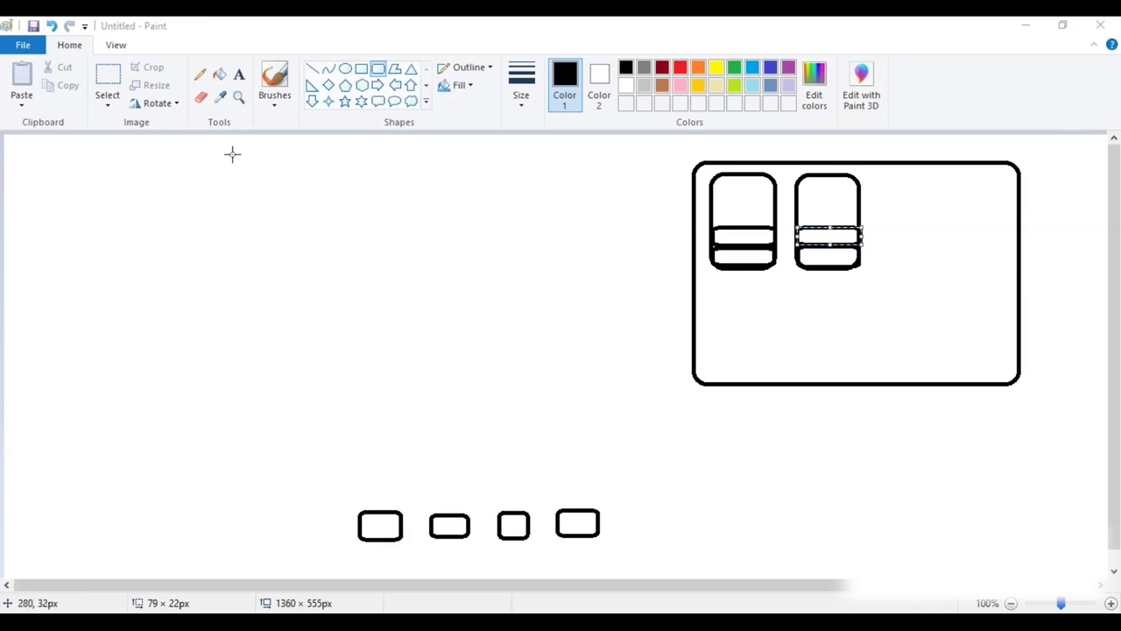
Step: Select and delete the whole rounded-box sketch
click(106, 81)
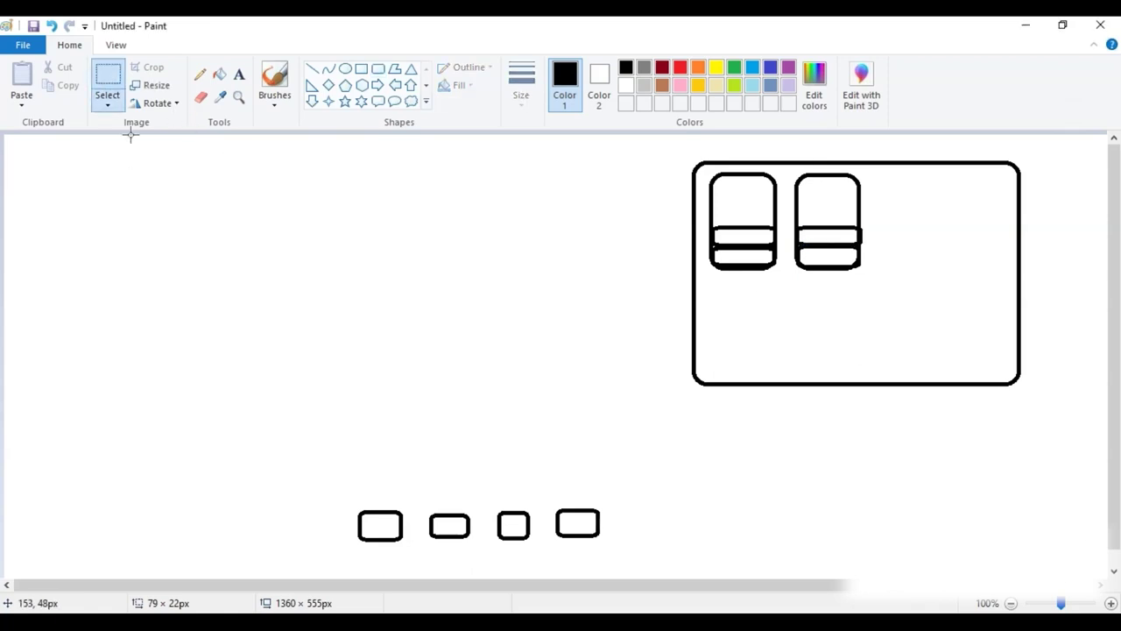
drag(161, 146, 1046, 555)
key(Delete)
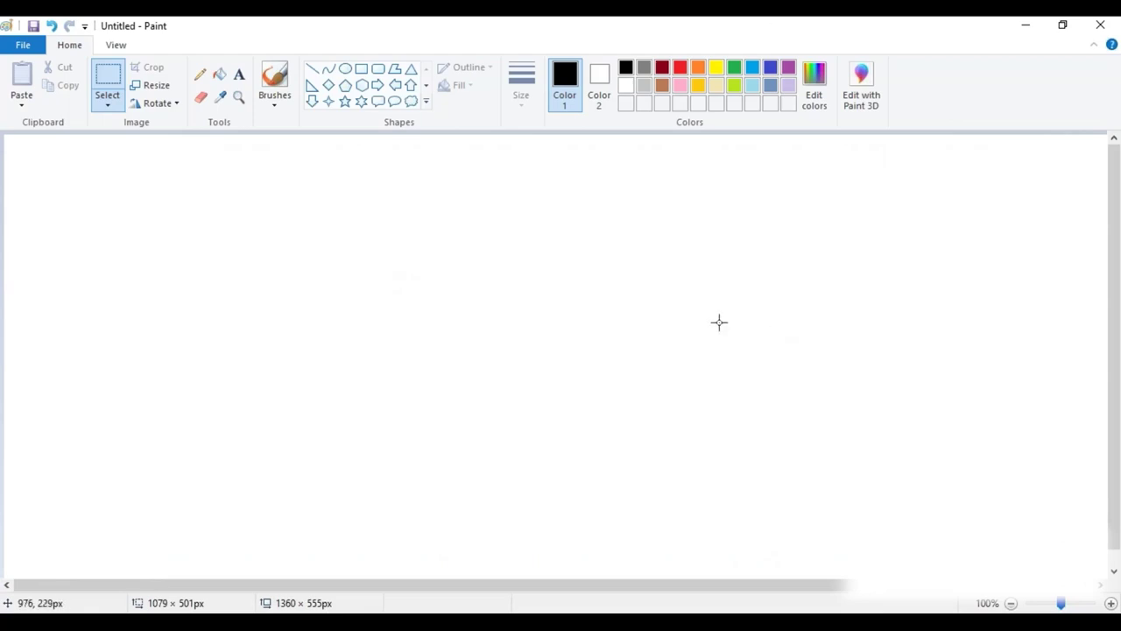
Step: Draw three four-point stars along the lower left of the canvas
click(329, 100)
drag(108, 502, 134, 539)
drag(152, 502, 220, 539)
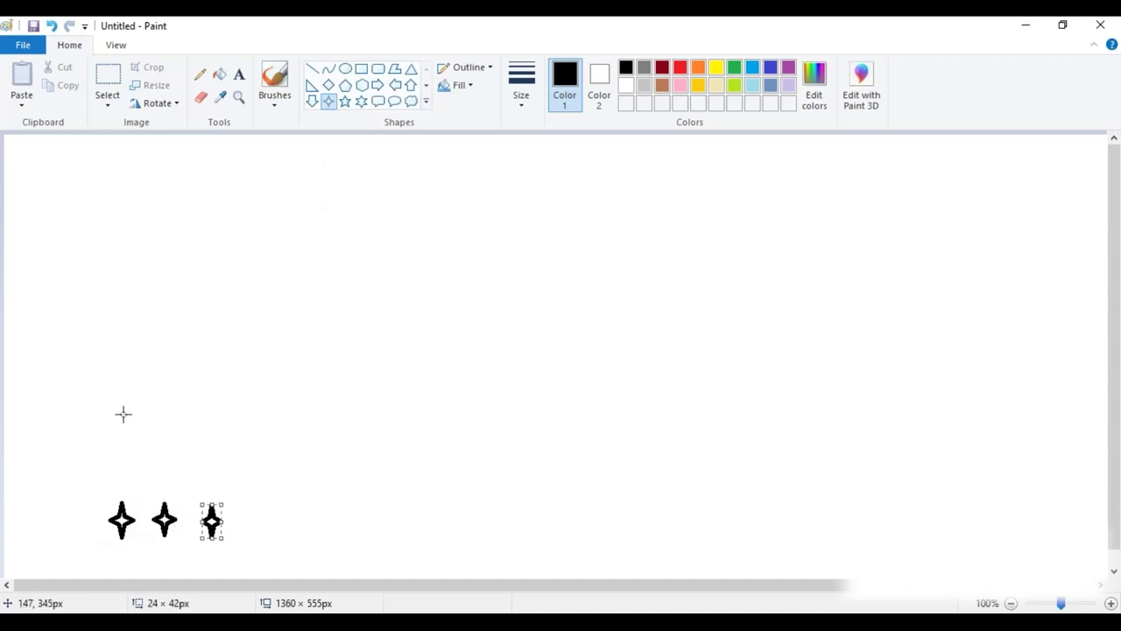
Step: Draw a rectangle above the stars and label it 'SCM'
click(361, 69)
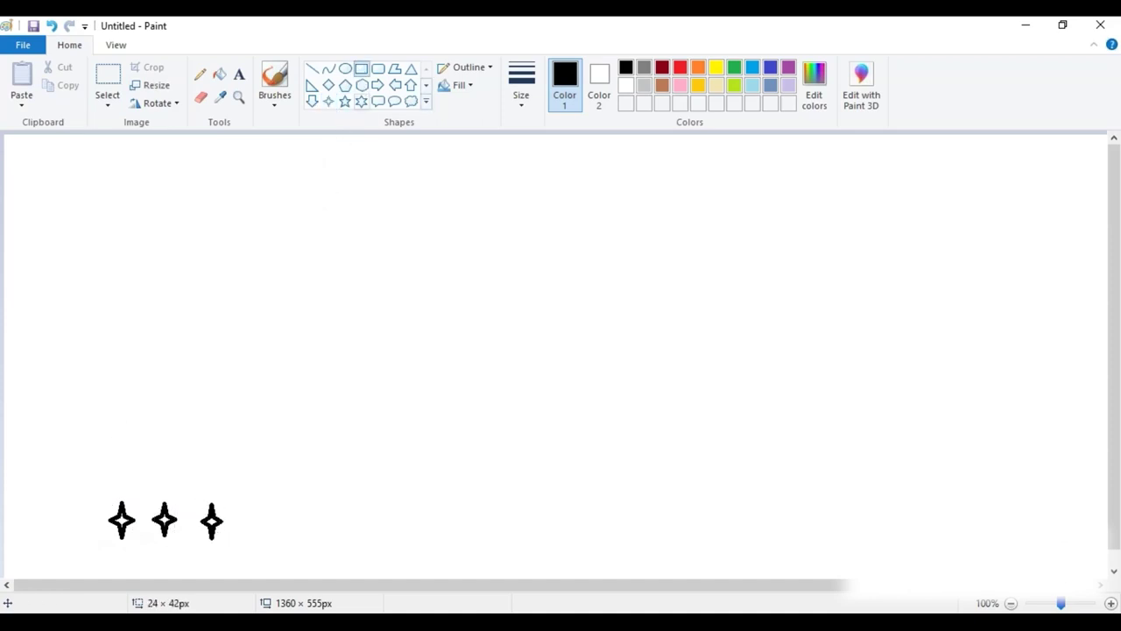
drag(113, 377, 229, 448)
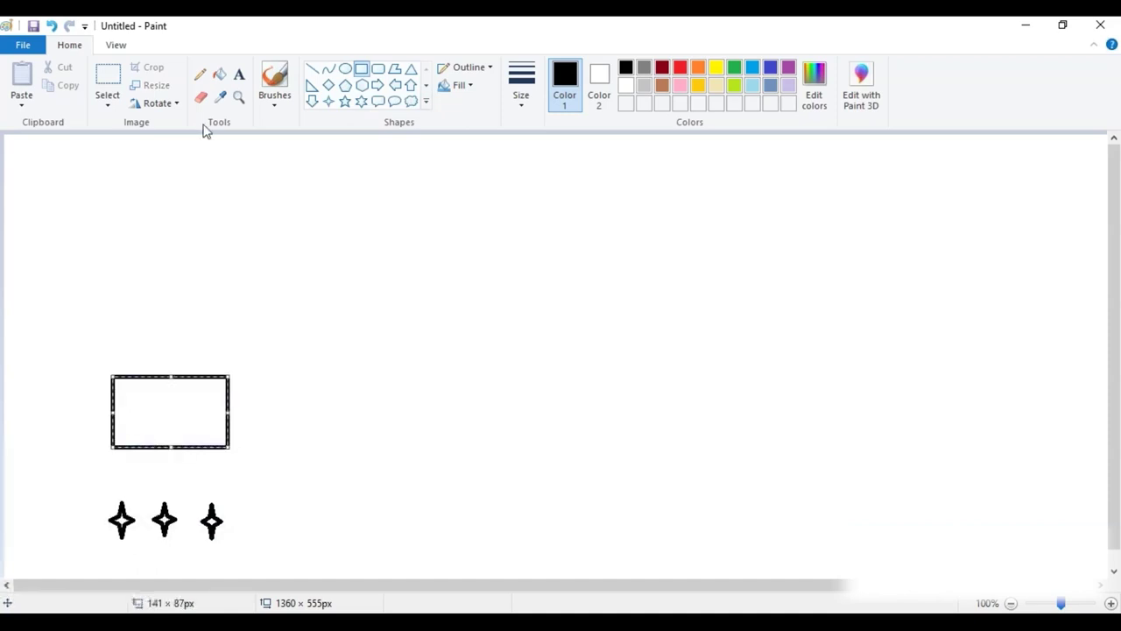
click(239, 75)
click(153, 347)
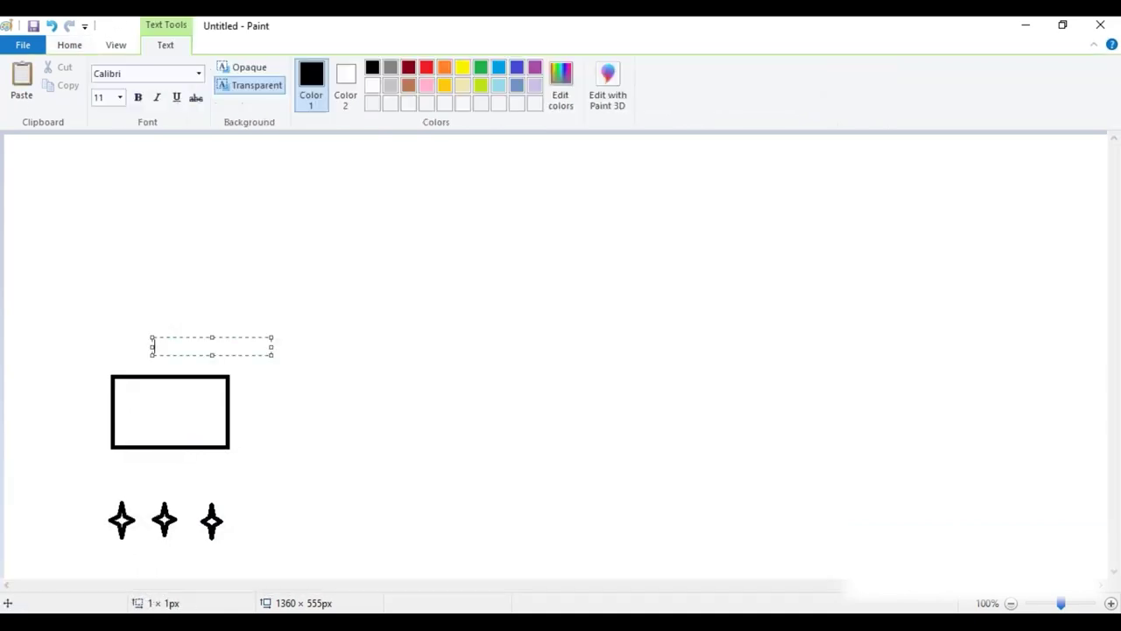
text(SCM)
click(360, 168)
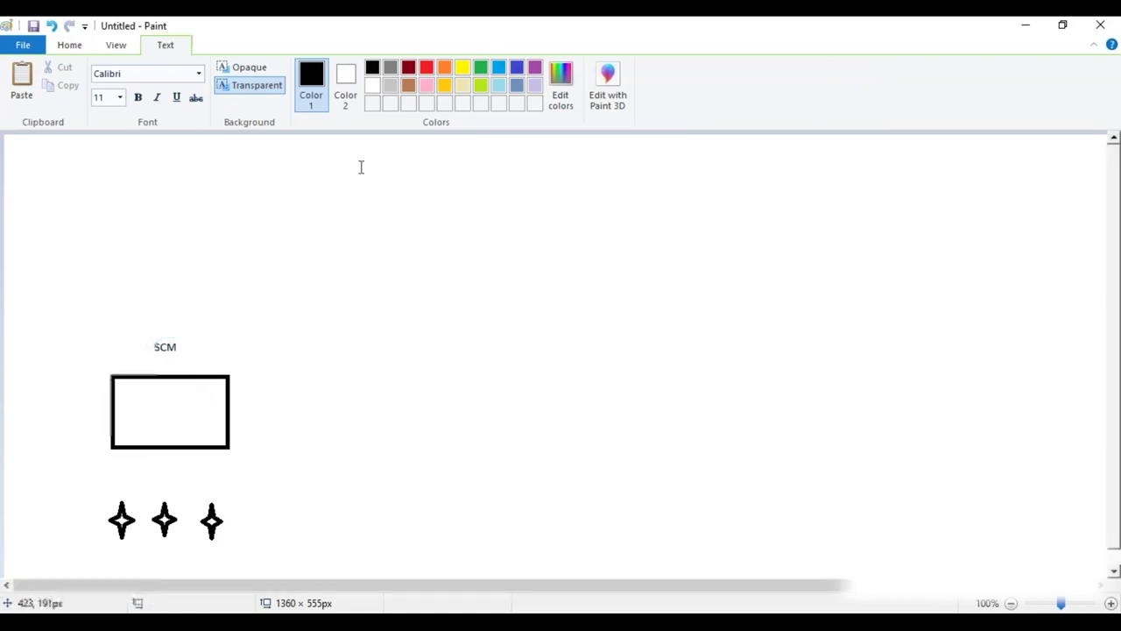
click(363, 87)
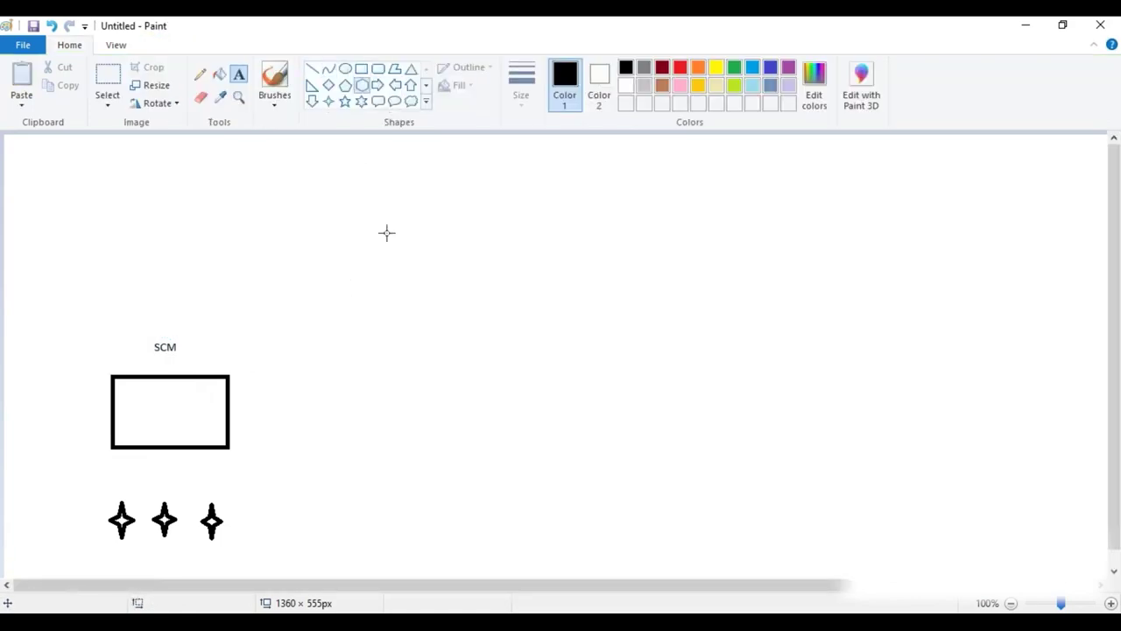
Step: Draw a hexagon joined to the SCM rectangle by a line, with a line rising upward
drag(374, 368, 475, 451)
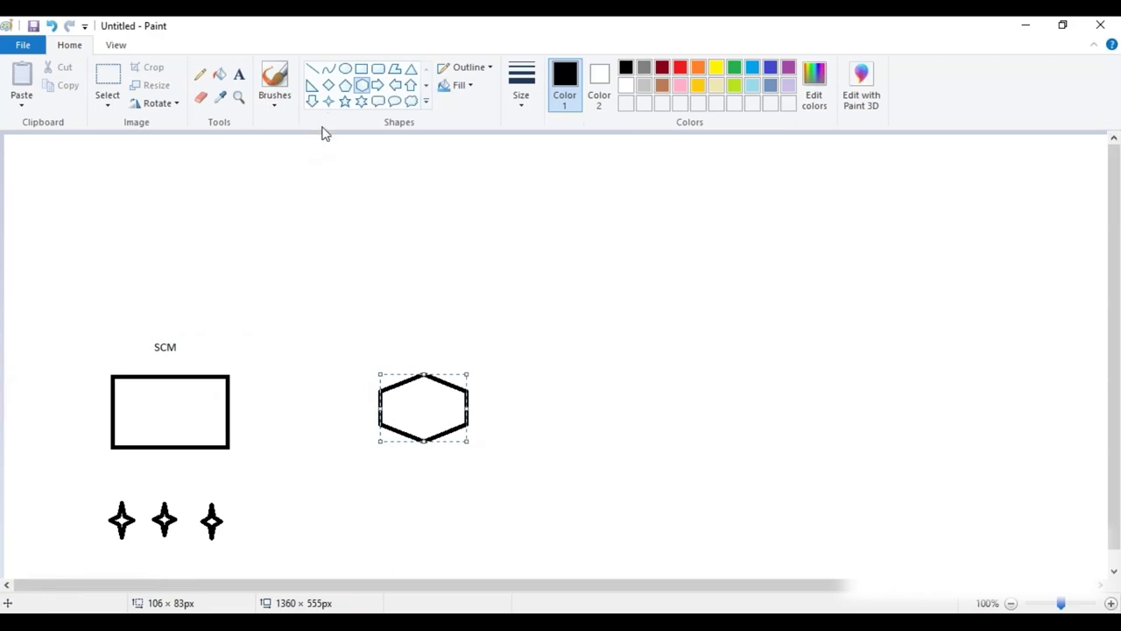
click(313, 68)
drag(232, 391, 376, 418)
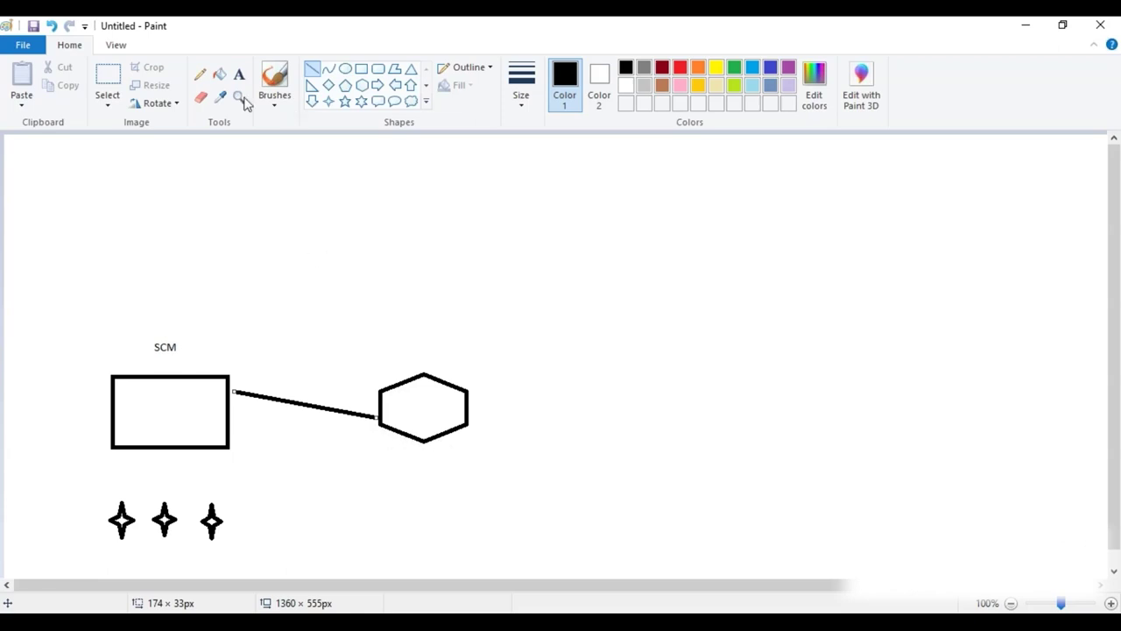
drag(471, 399, 490, 263)
Step: Draw a small rounded box atop that line and a large rounded box at top right
click(377, 69)
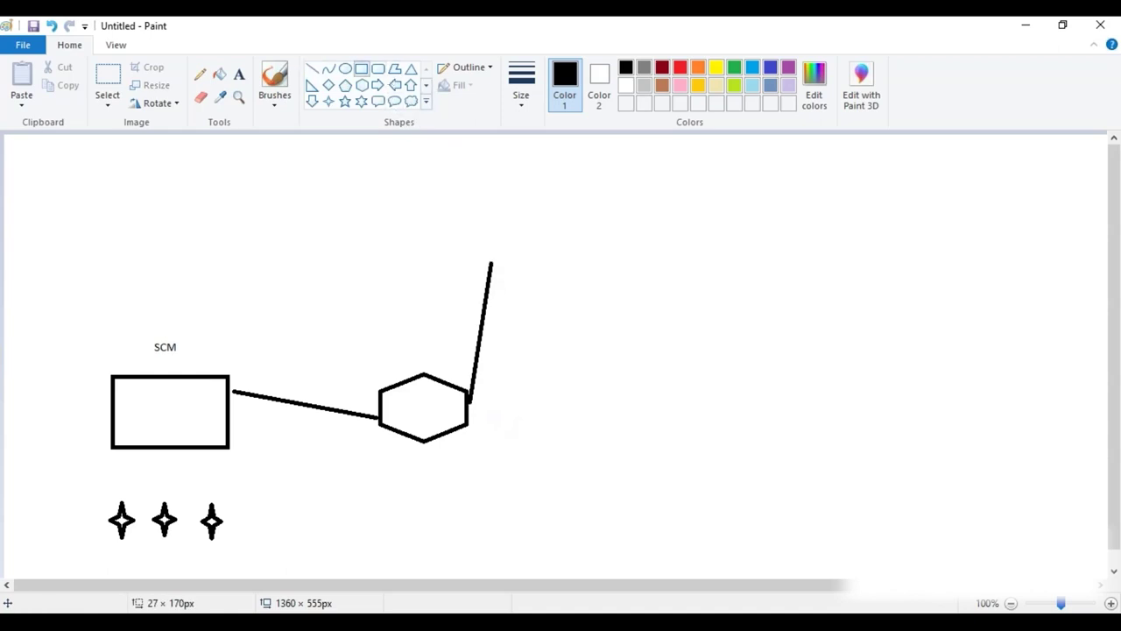
drag(472, 202, 570, 263)
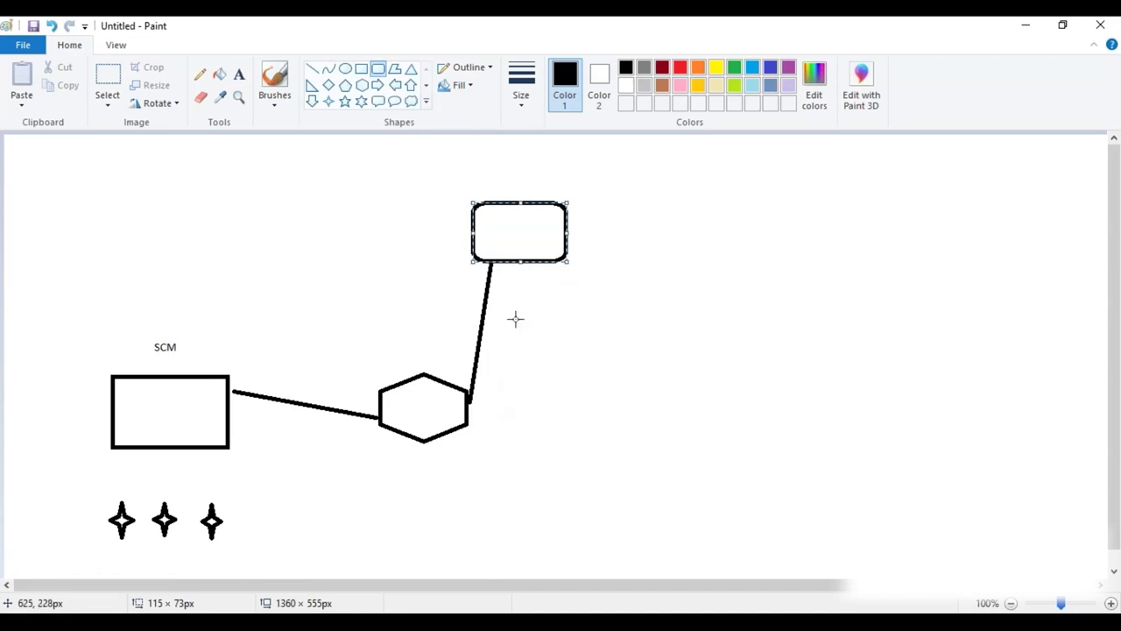
click(431, 294)
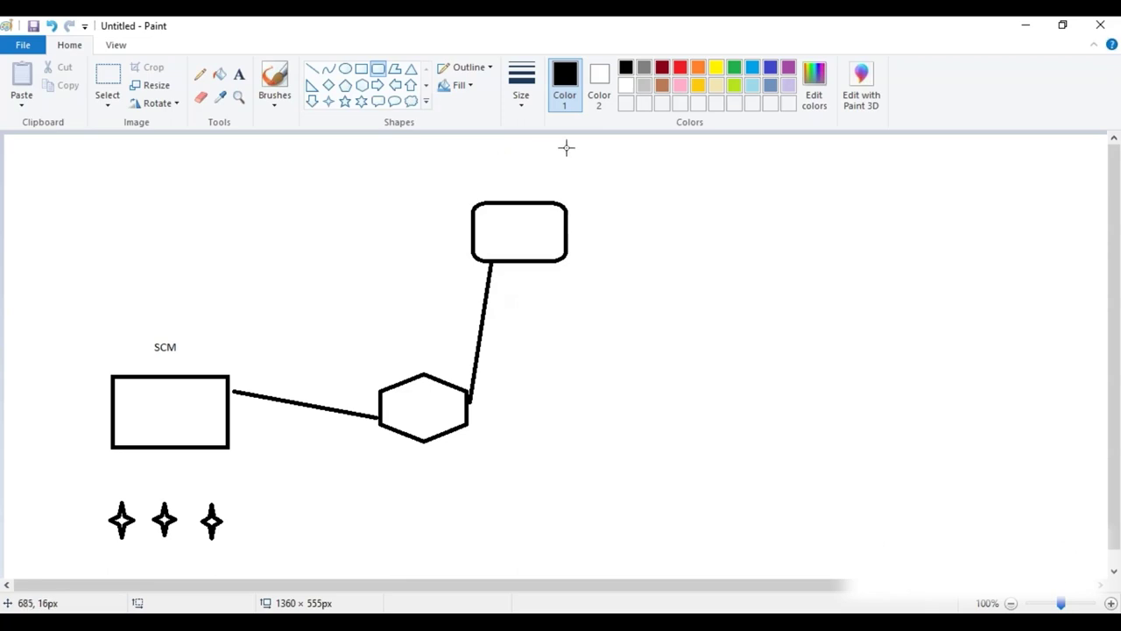
drag(730, 156, 1053, 282)
click(931, 327)
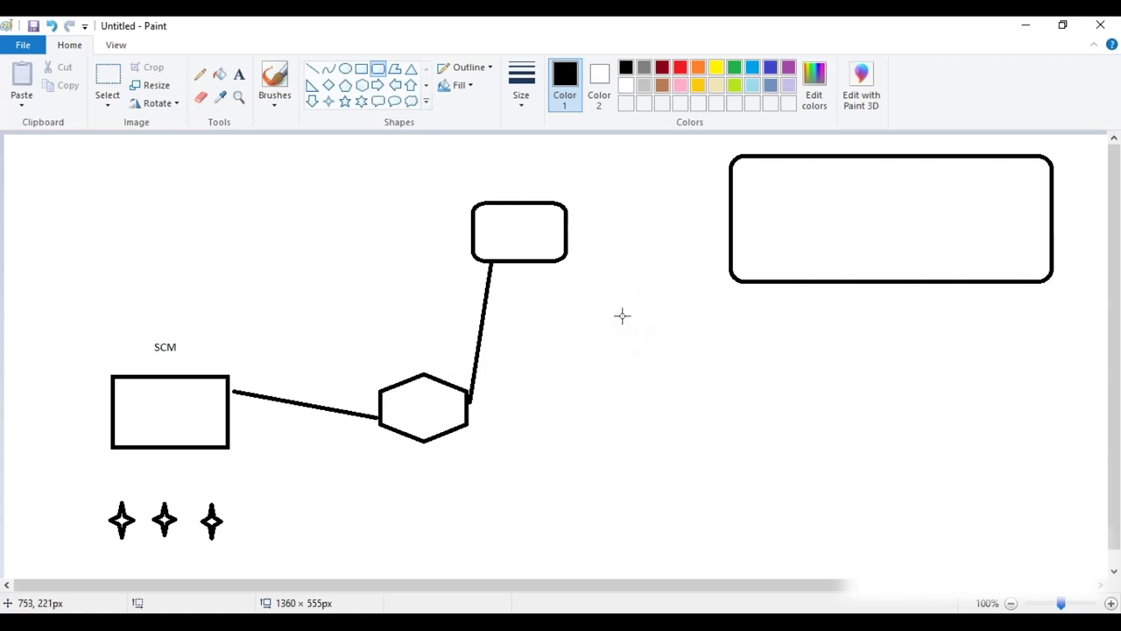
Step: Draw a tall rounded box with three stacked flat boxes inside the large box
drag(748, 172, 809, 262)
click(742, 245)
drag(750, 239, 813, 261)
drag(750, 218, 814, 239)
drag(753, 198, 804, 223)
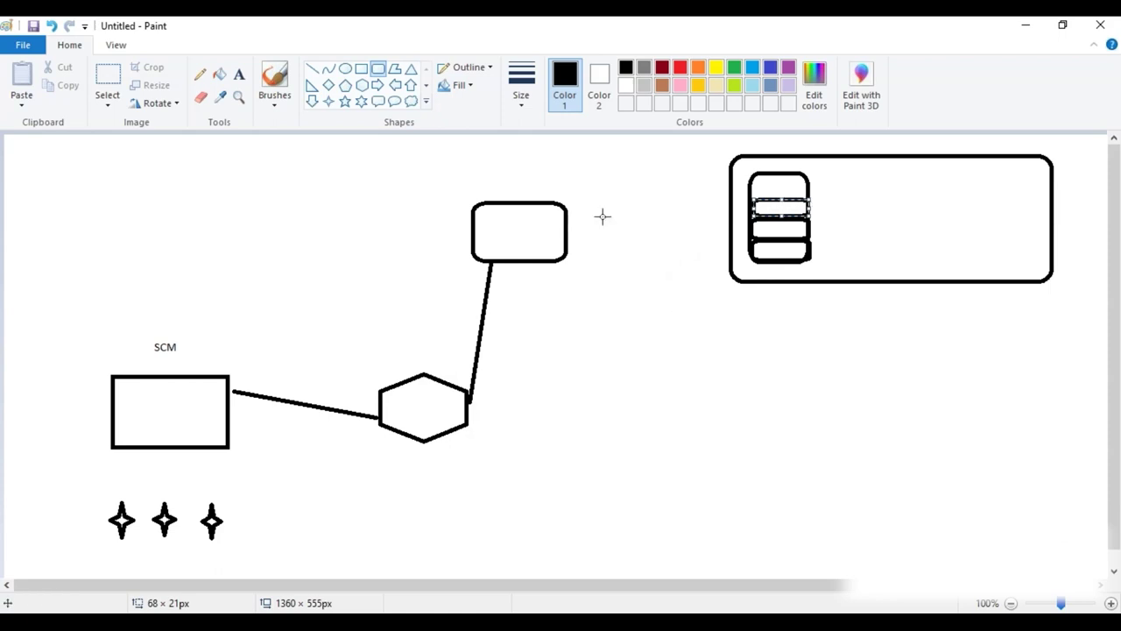
Step: Connect the small rounded box to the stack with a line and undo a stray line
click(312, 68)
drag(567, 237, 782, 207)
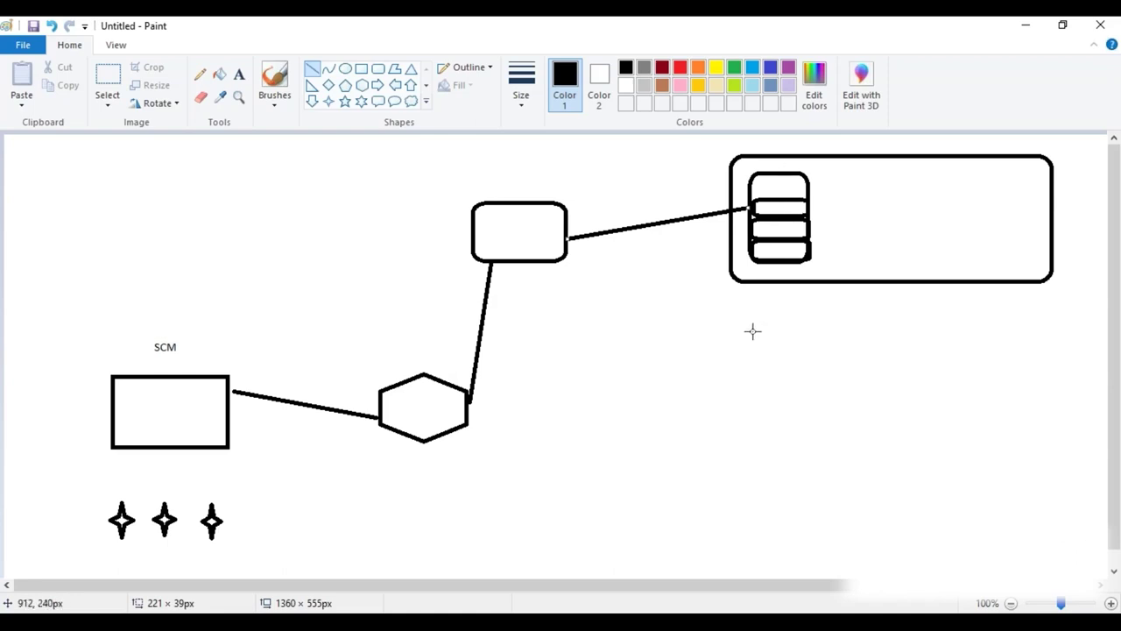
drag(742, 307, 1003, 445)
key(ctrl+z)
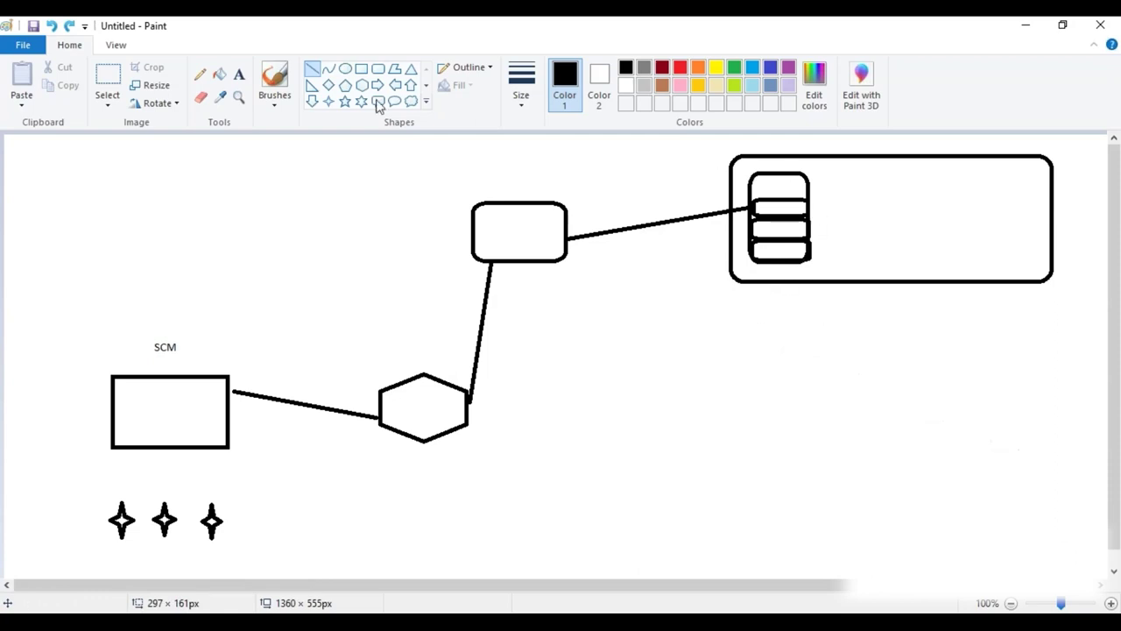
click(108, 74)
Step: Replace the stack with a rounded box containing a base bar and small rounded squares
mouse_move(740, 169)
mouse_down()
mouse_move(839, 227)
mouse_move(832, 275)
mouse_up()
key(Delete)
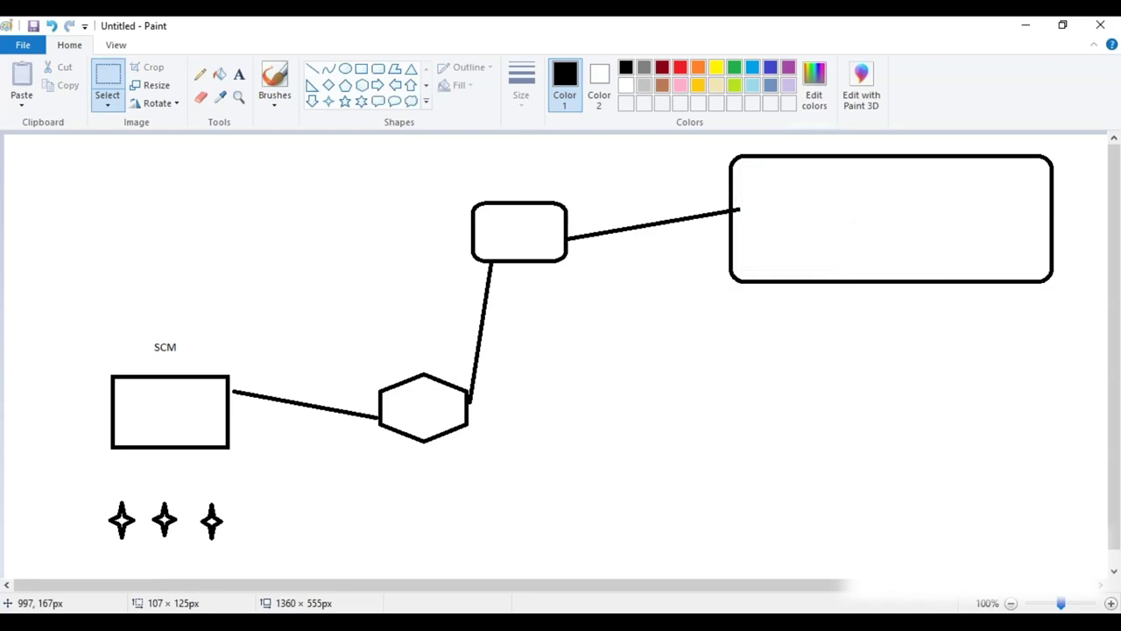
click(378, 69)
mouse_move(775, 169)
mouse_down()
mouse_move(791, 195)
mouse_move(888, 250)
mouse_up()
click(850, 303)
drag(778, 240, 891, 257)
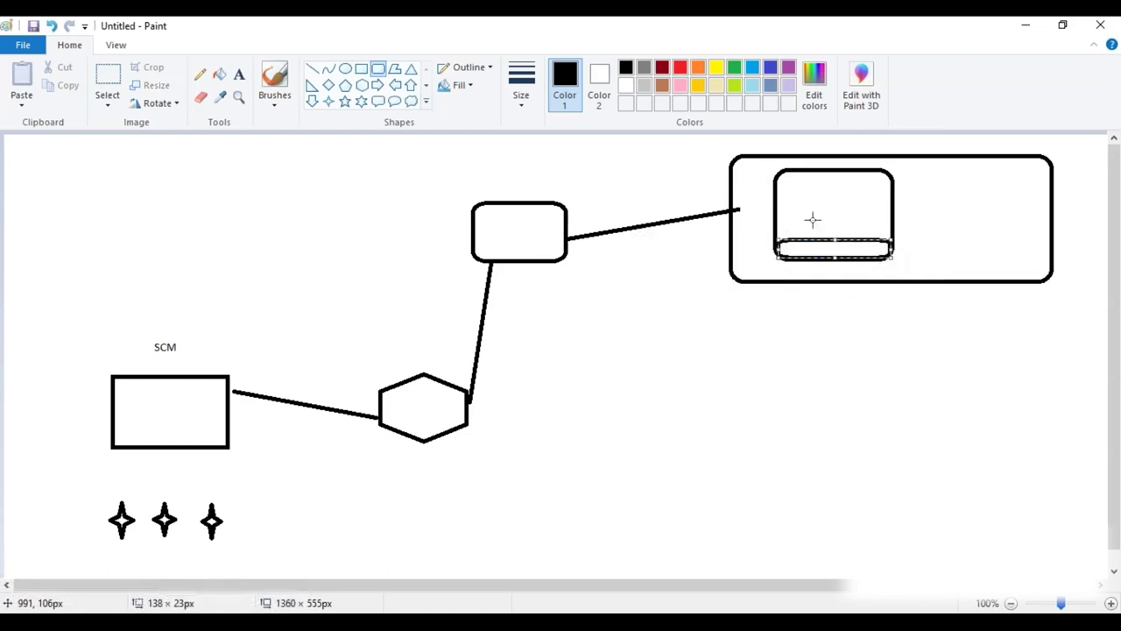
drag(782, 176, 875, 213)
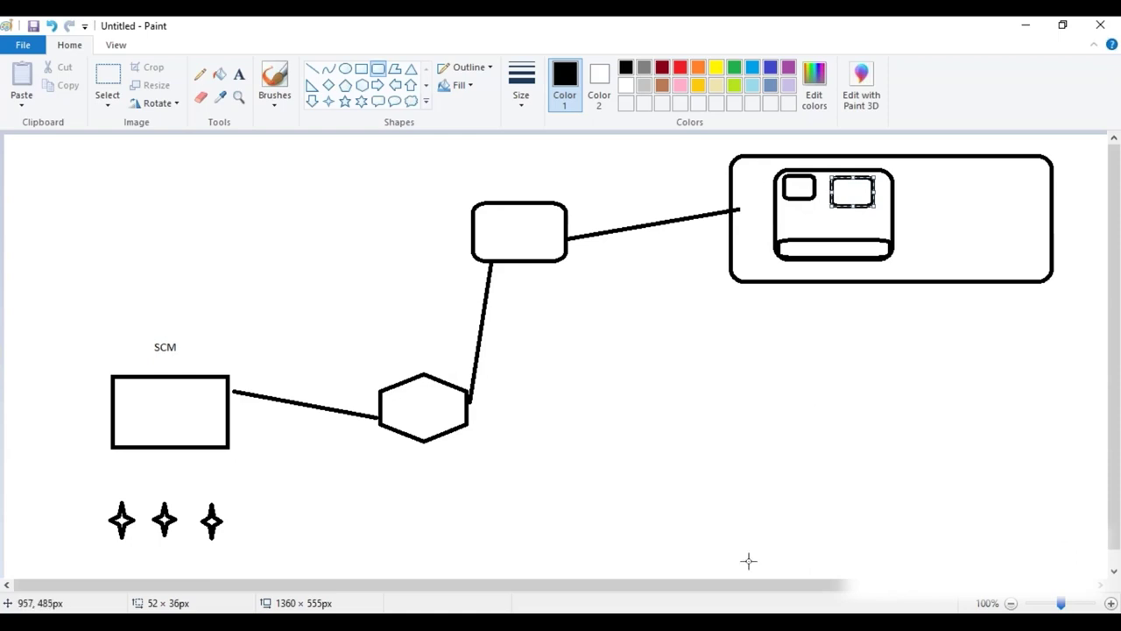
Step: Add a 'public' label below the right box, then switch to the browser
click(238, 75)
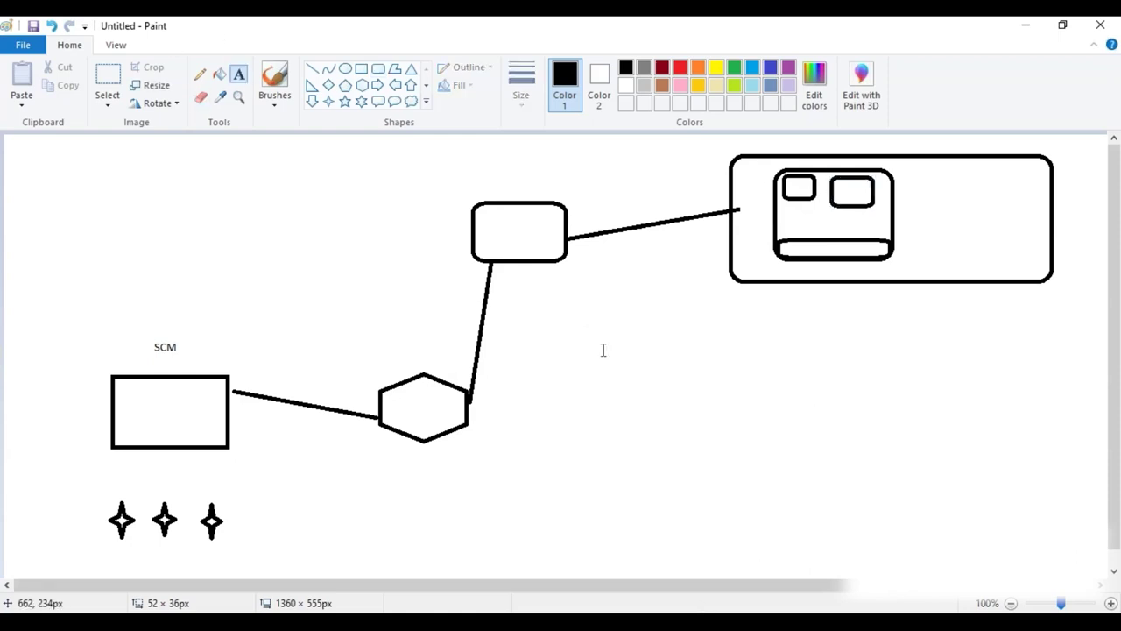
click(708, 342)
text(public)
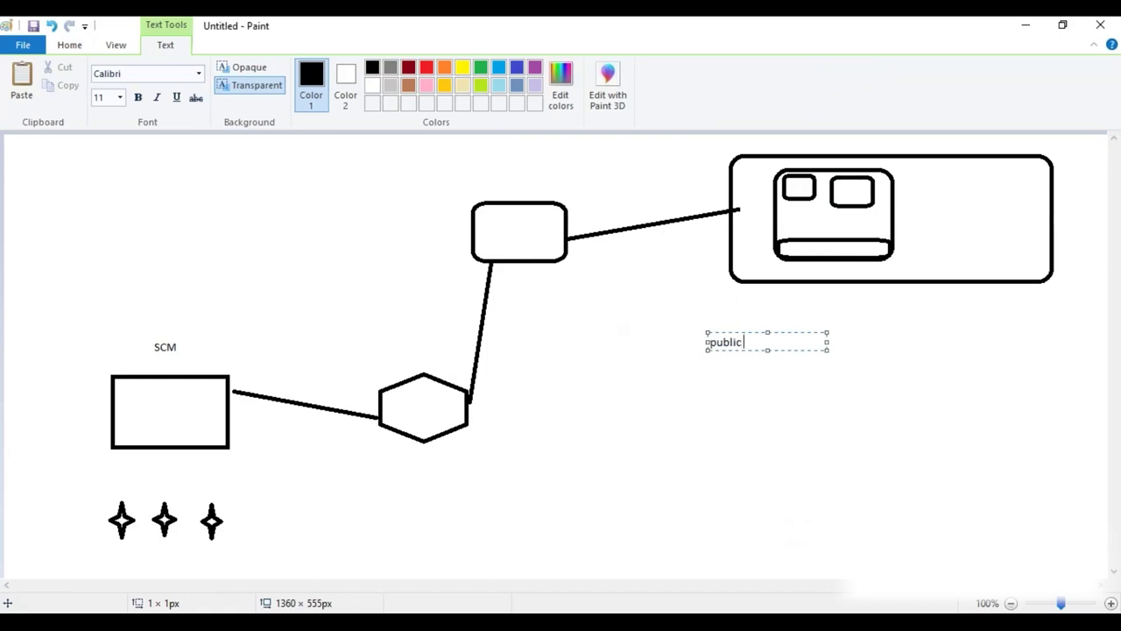
click(663, 623)
click(583, 577)
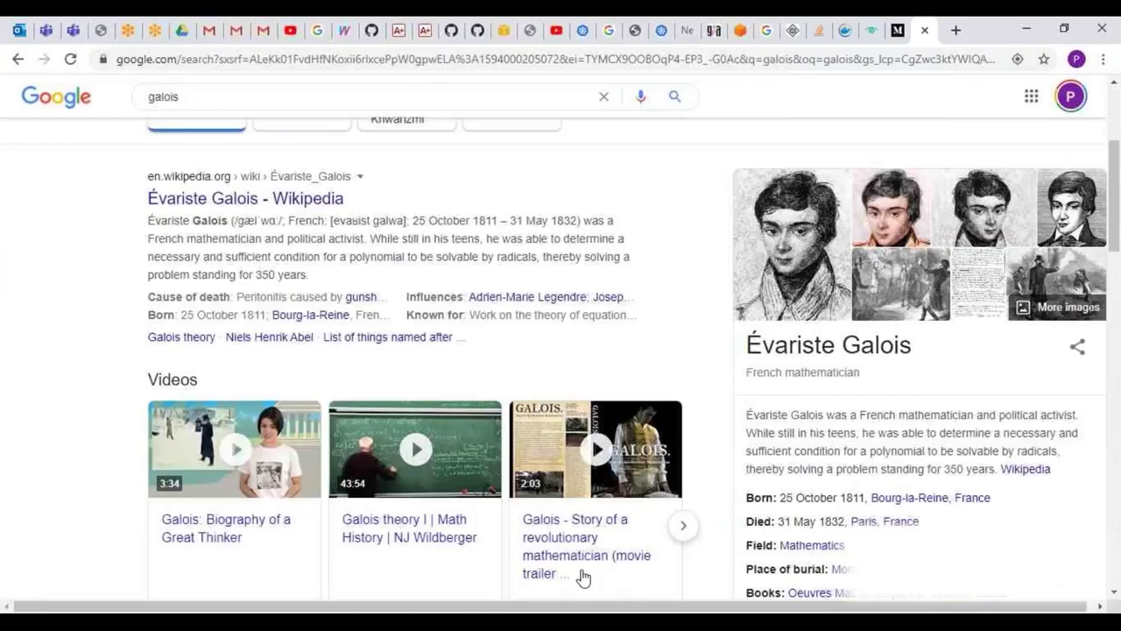
Step: Load hub.docker.com in Chrome to view the petclinic and sampleapp repositories
click(427, 60)
text(hub)
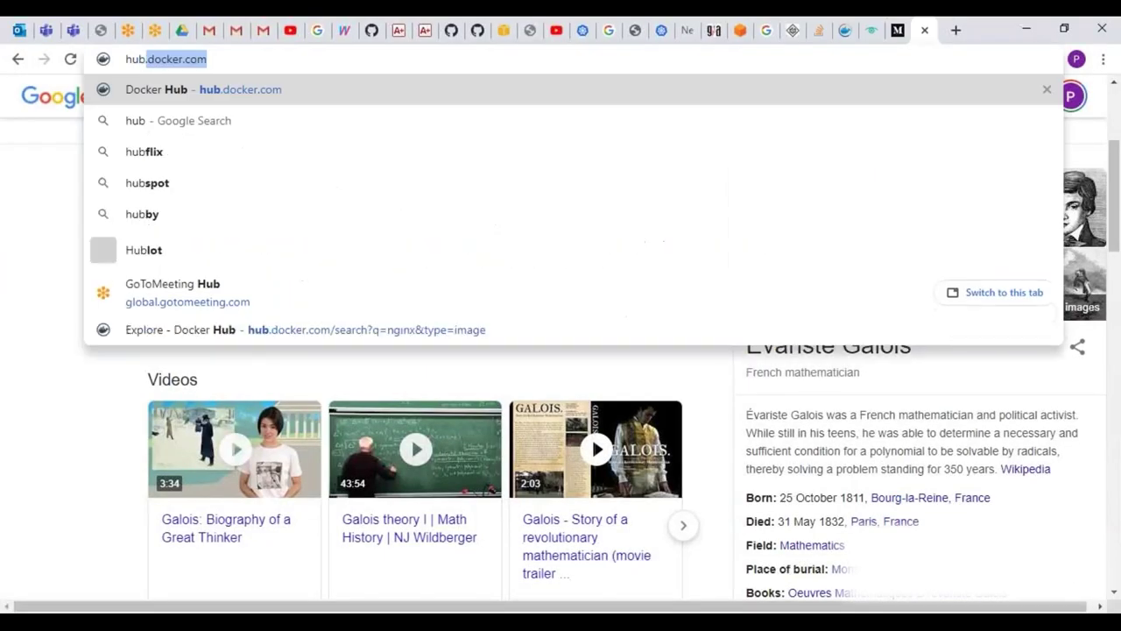
text(.docker.com)
key(Return)
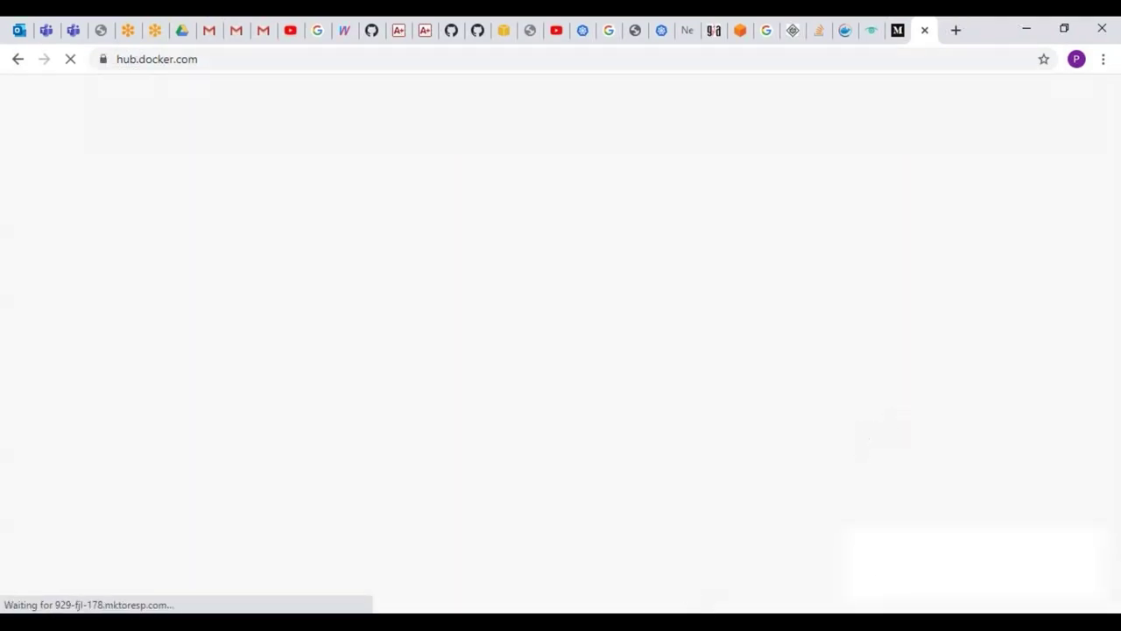
key(alt+Tab)
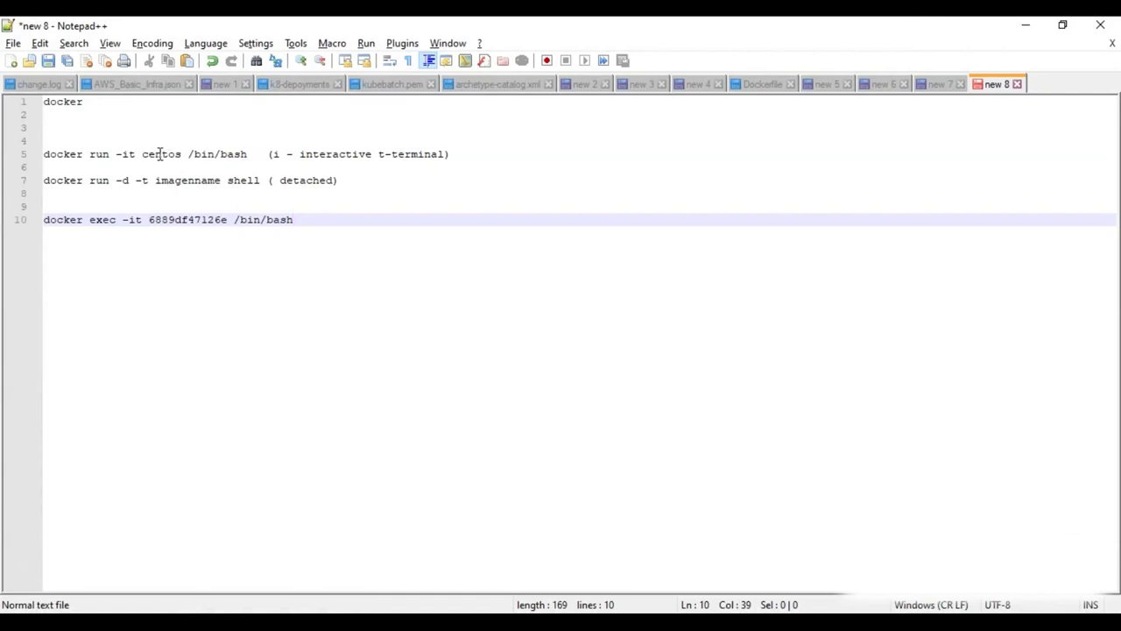
key(alt+Tab)
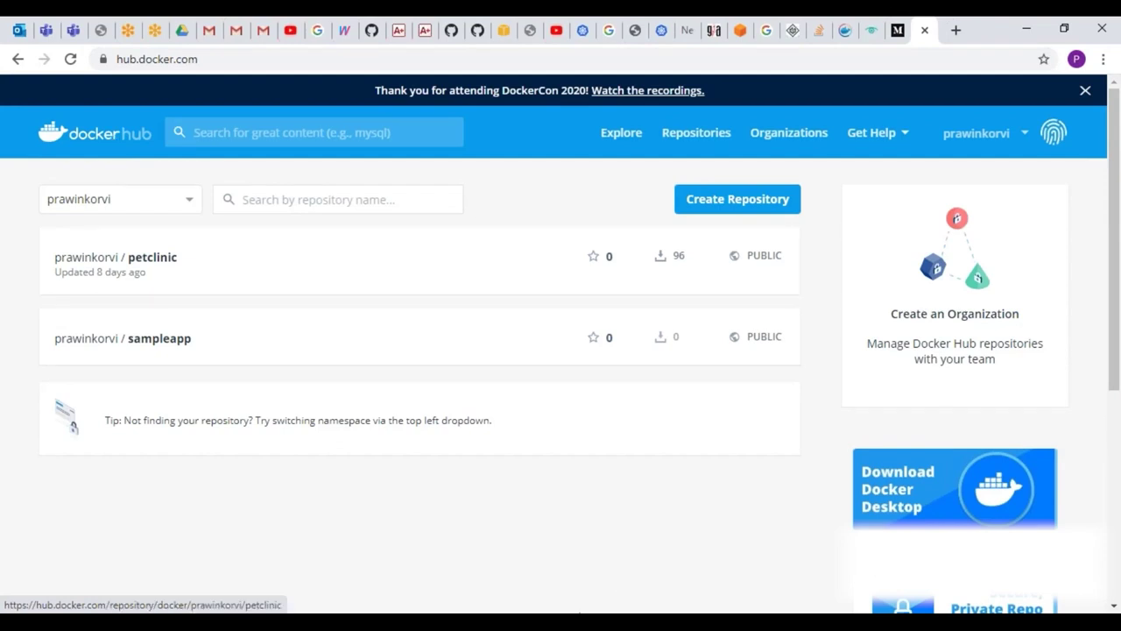
click(583, 623)
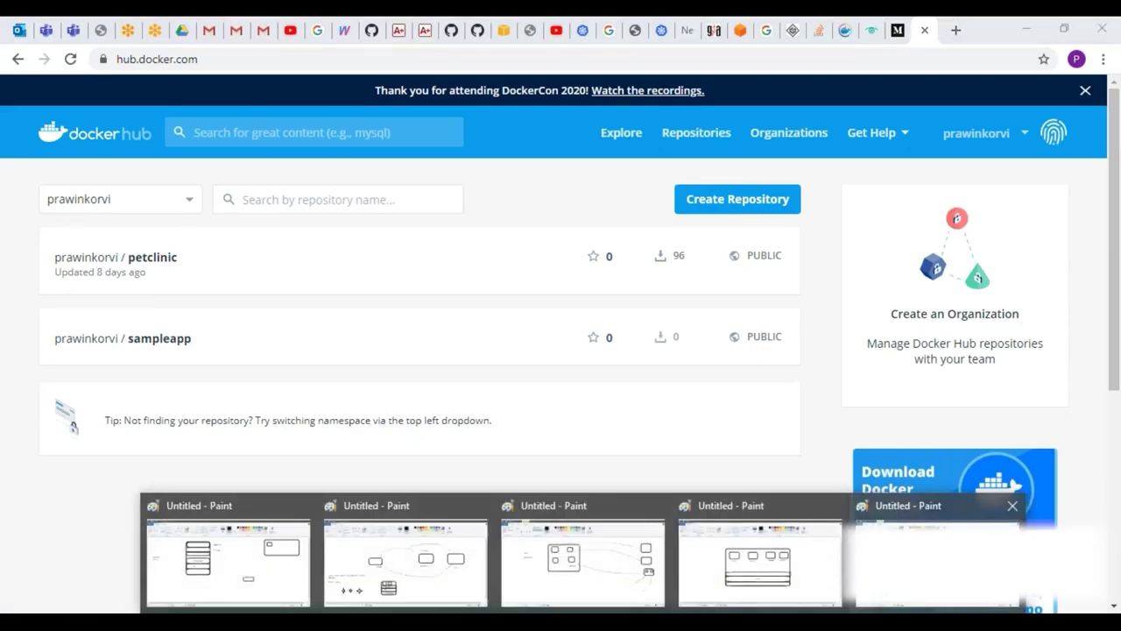
Step: Bring the Paint diagram forward, then switch to the Notepad++ docker command notes
click(937, 556)
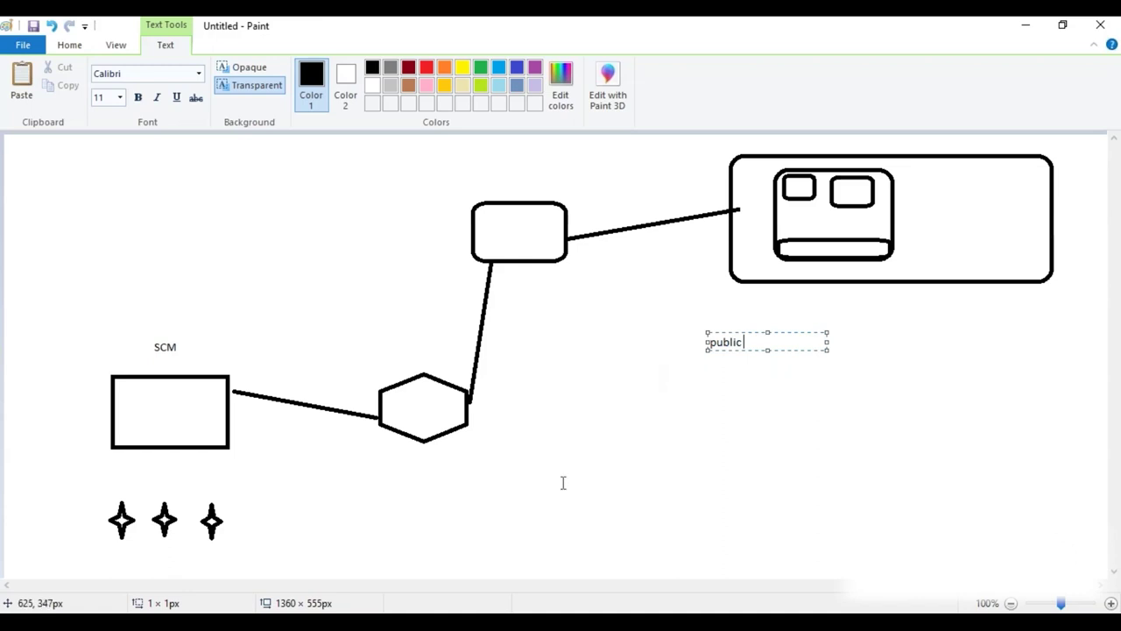
key(alt+Tab)
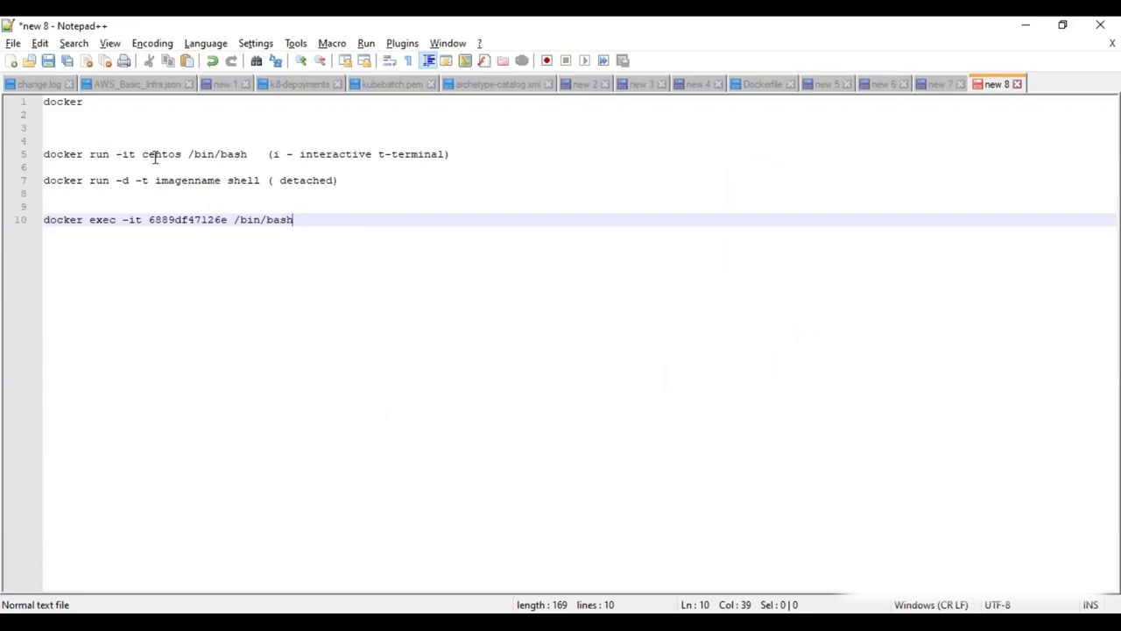
Step: Add 'docker run -it nginx' as a new line in the notes, then return to Paint
key(Return)
key(Return)
key(Return)
text(docker ru)
text(n -it )
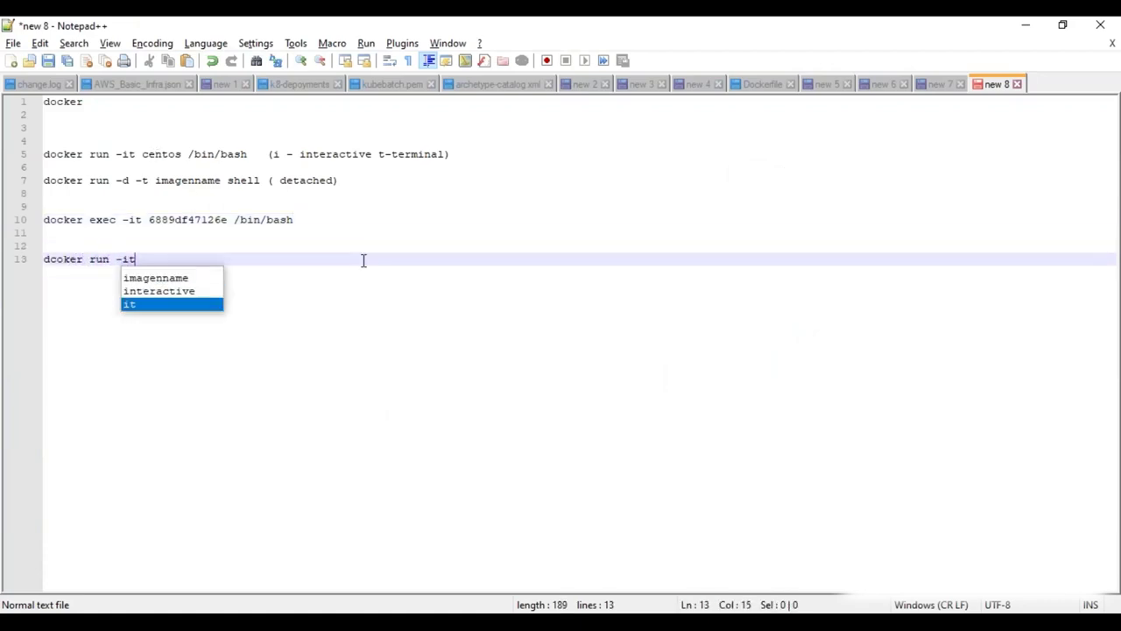
text(nginx)
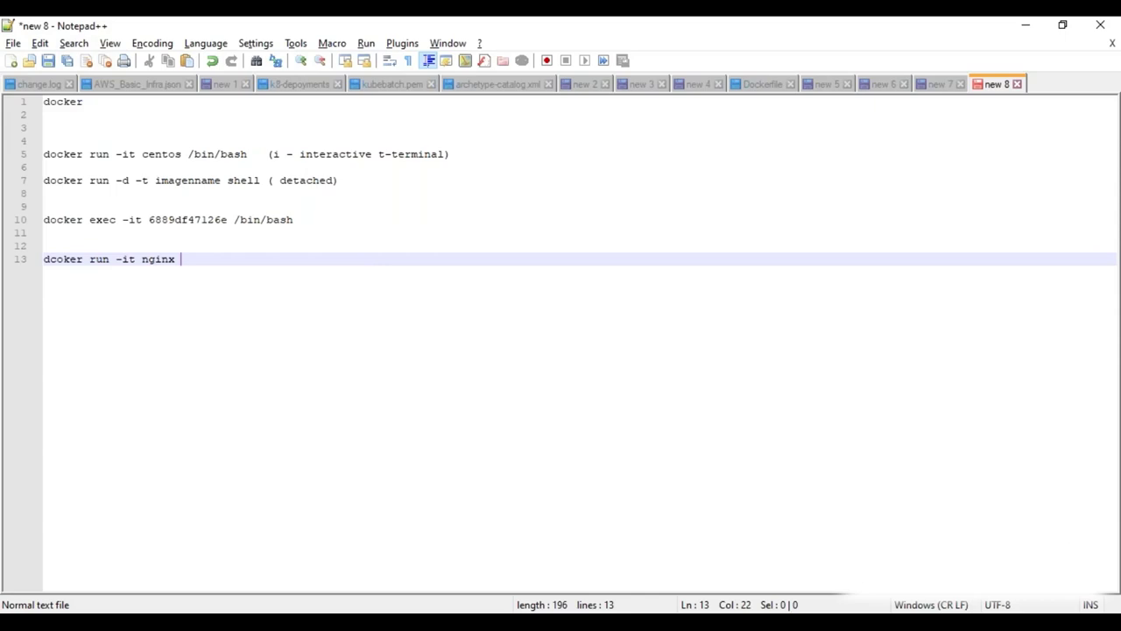
click(881, 526)
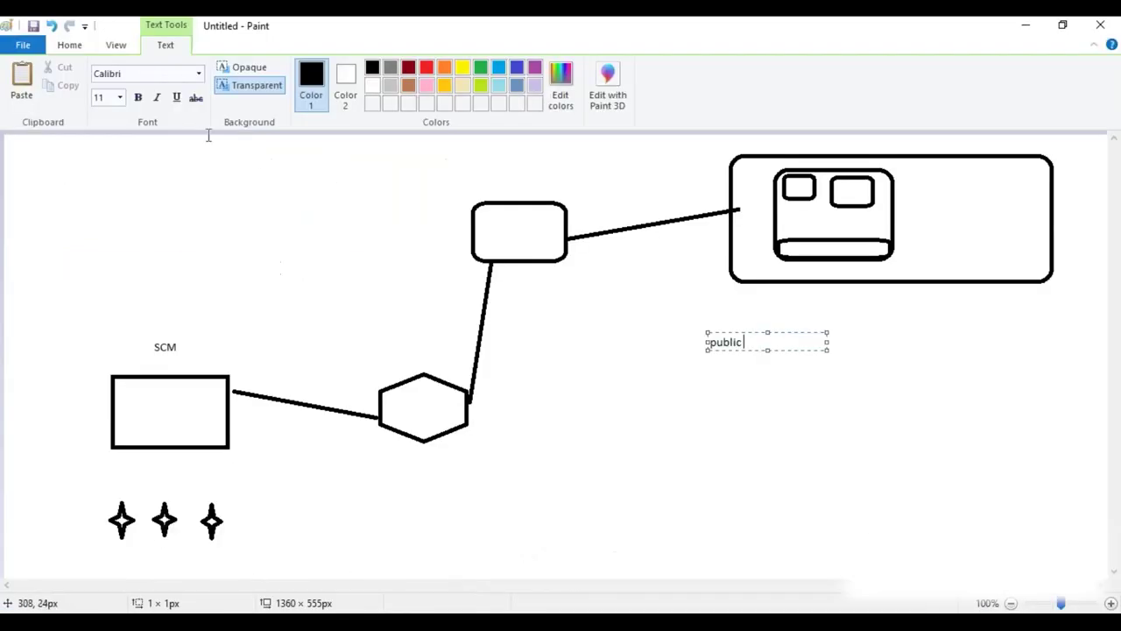
Step: Draw a tall plain rectangle below the public label
click(82, 49)
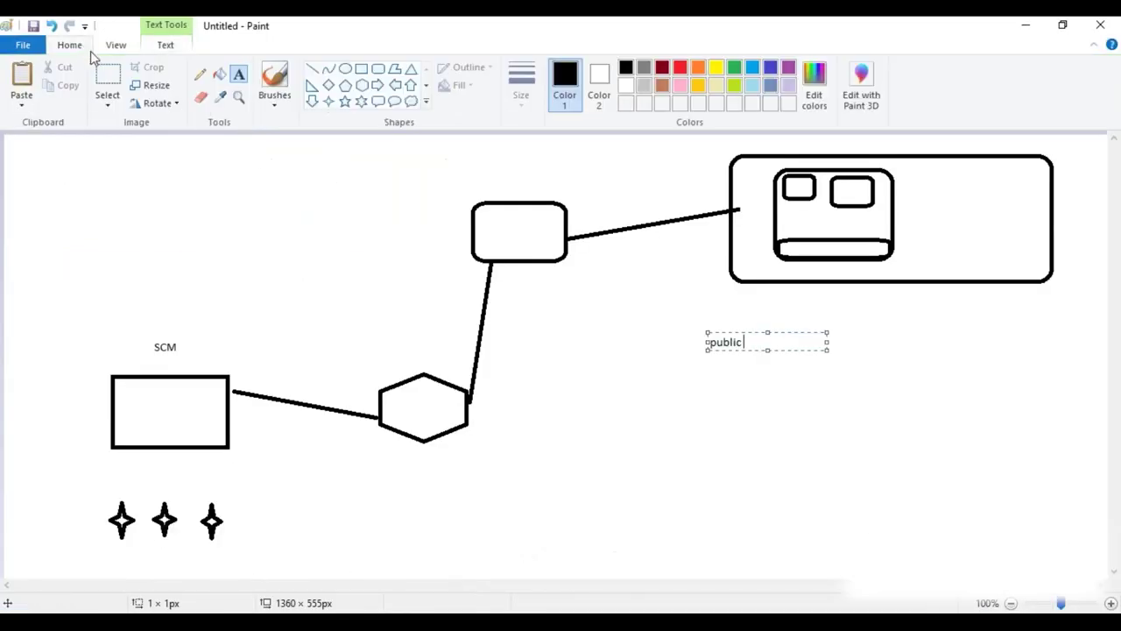
click(360, 69)
mouse_move(828, 386)
mouse_down()
mouse_move(894, 459)
mouse_move(922, 520)
mouse_up()
click(537, 429)
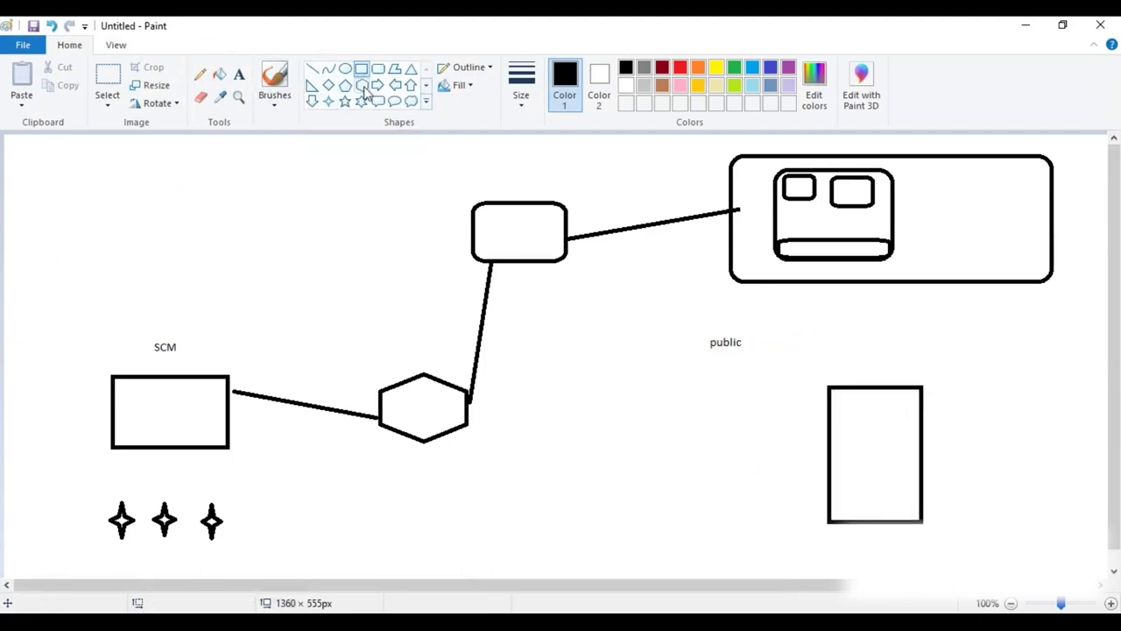
Step: Stack three thin layer bands inside the tall box, then switch to Docker Hub
drag(830, 501, 925, 522)
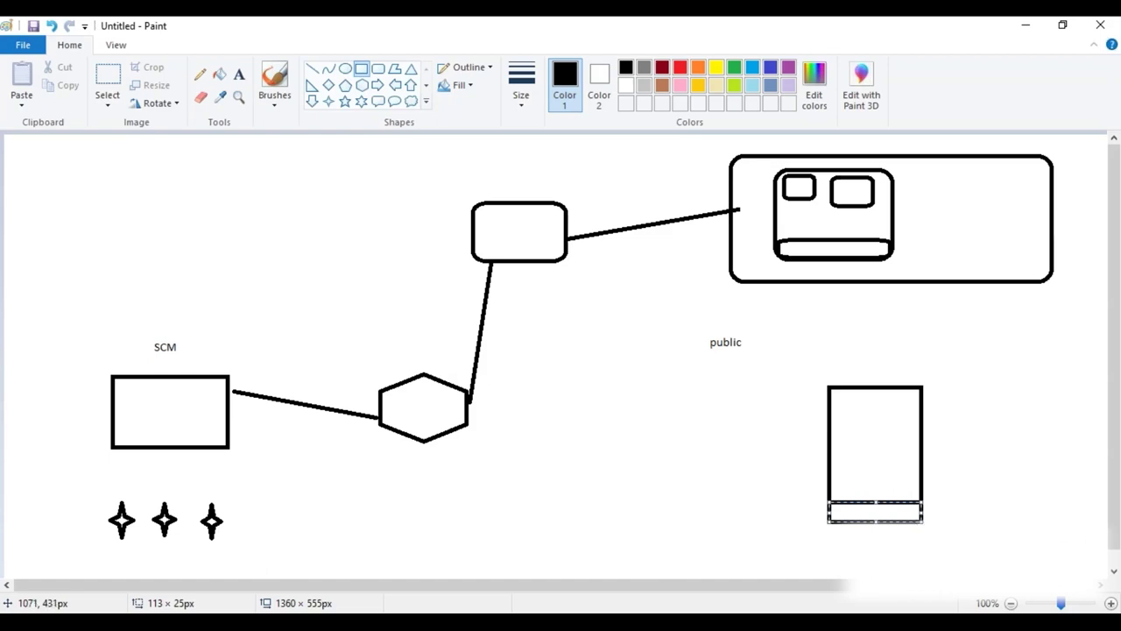
drag(830, 475, 927, 499)
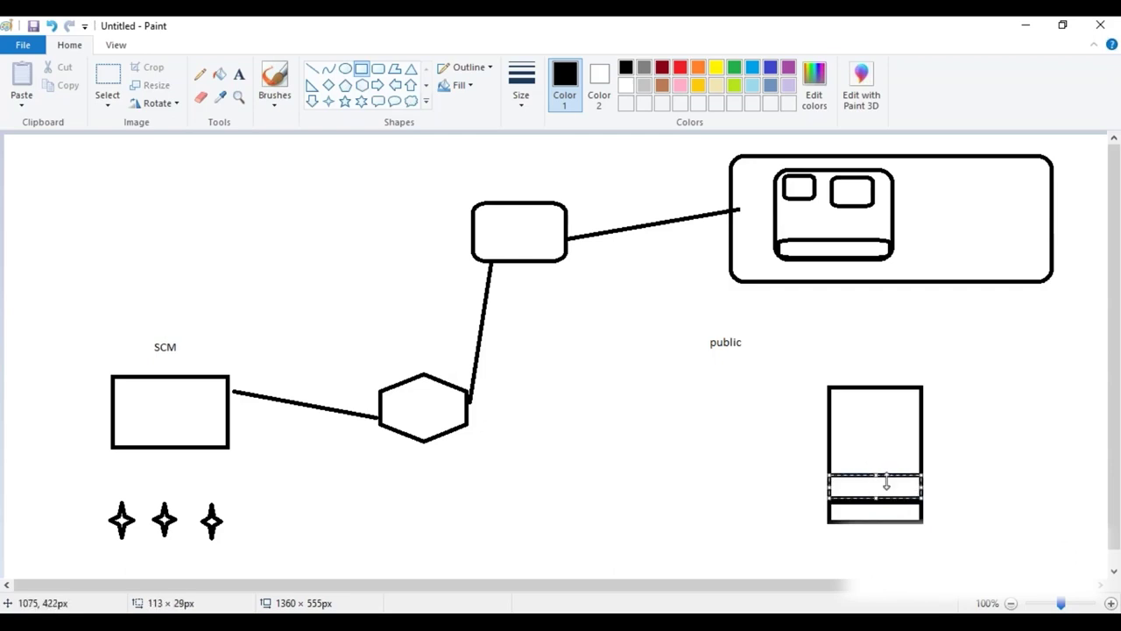
drag(831, 455, 920, 470)
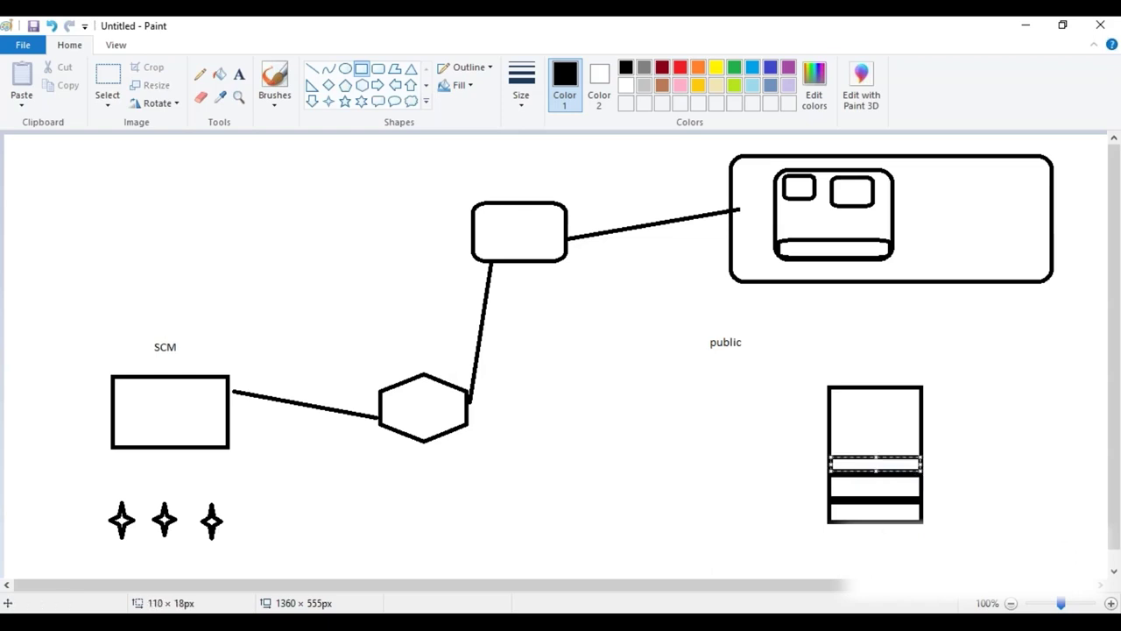
click(595, 567)
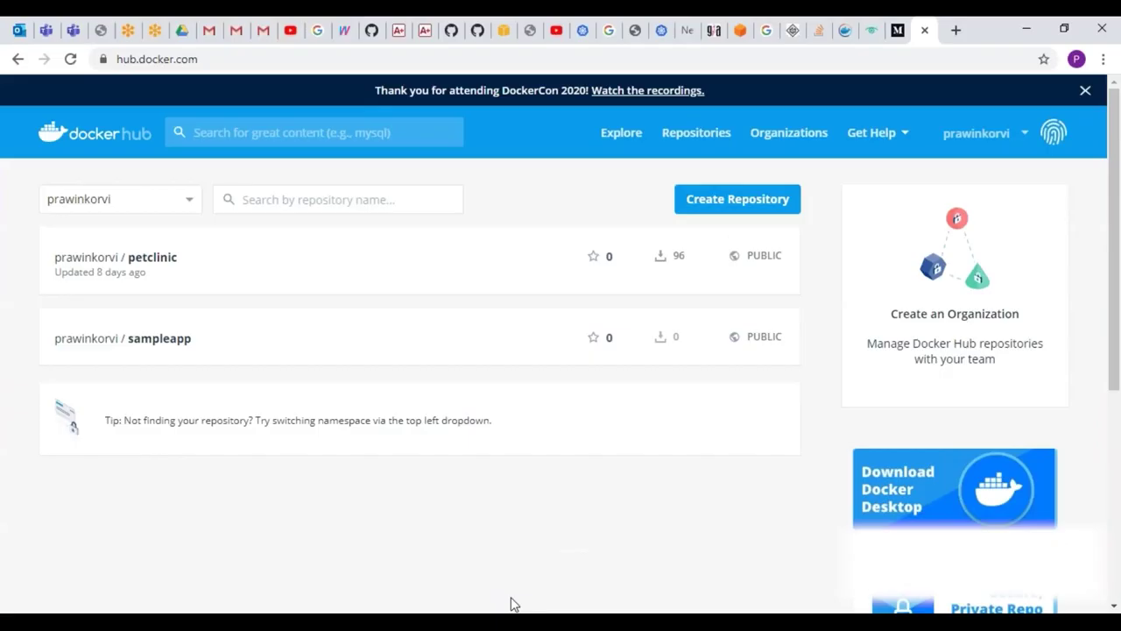
Step: Search Docker Hub for mysql and open the official mysql image page
click(248, 134)
text(mysql)
key(Return)
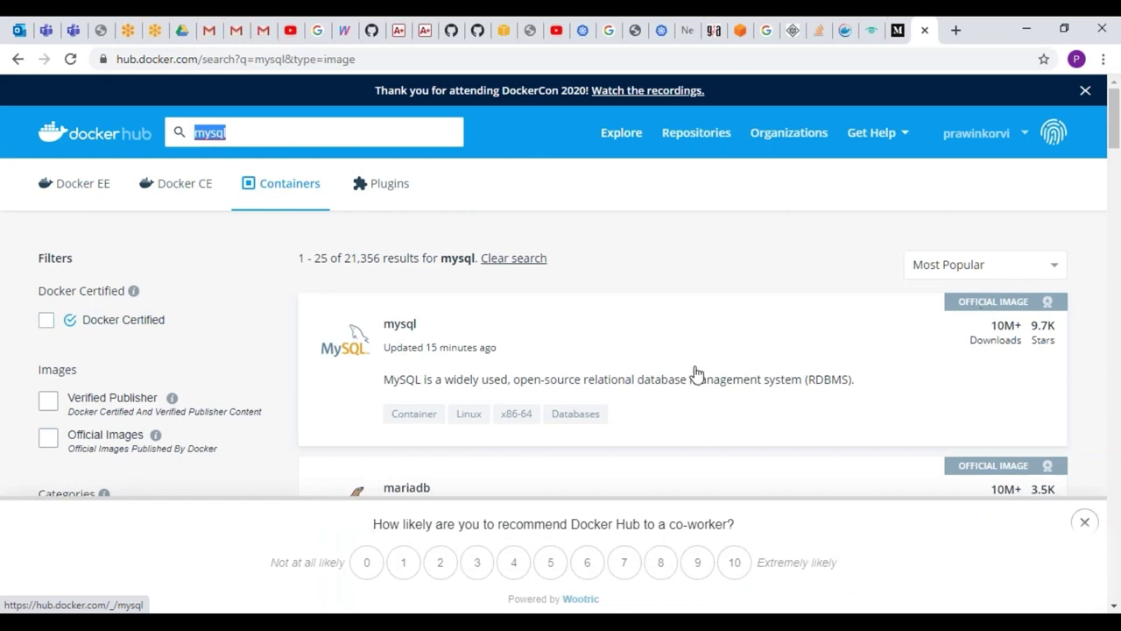
scroll(696, 375, down, 1)
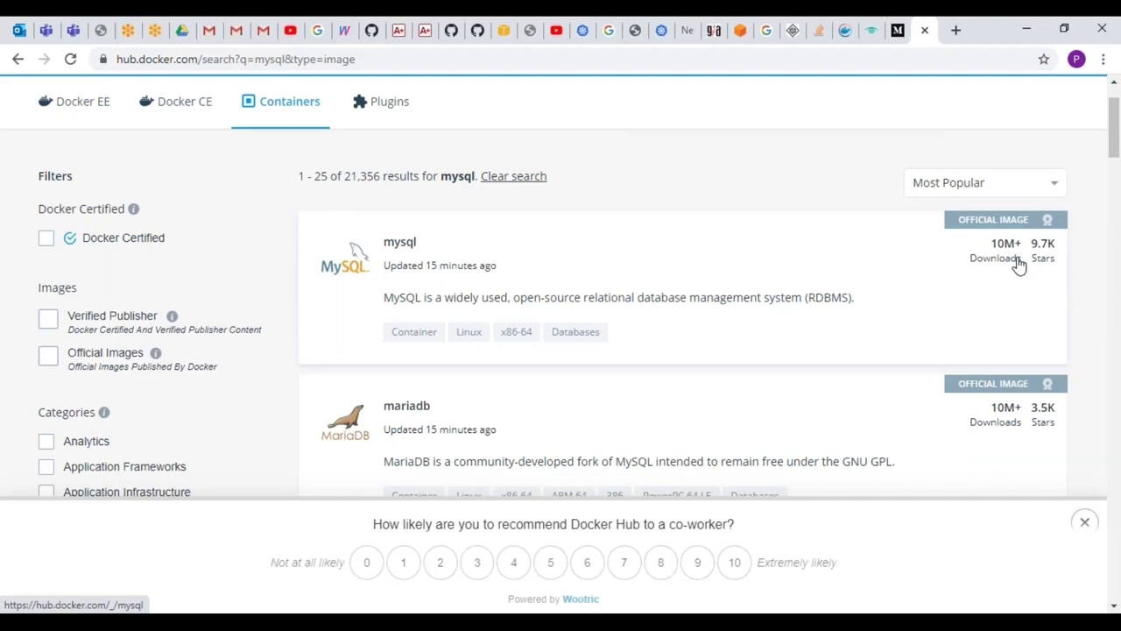
click(398, 245)
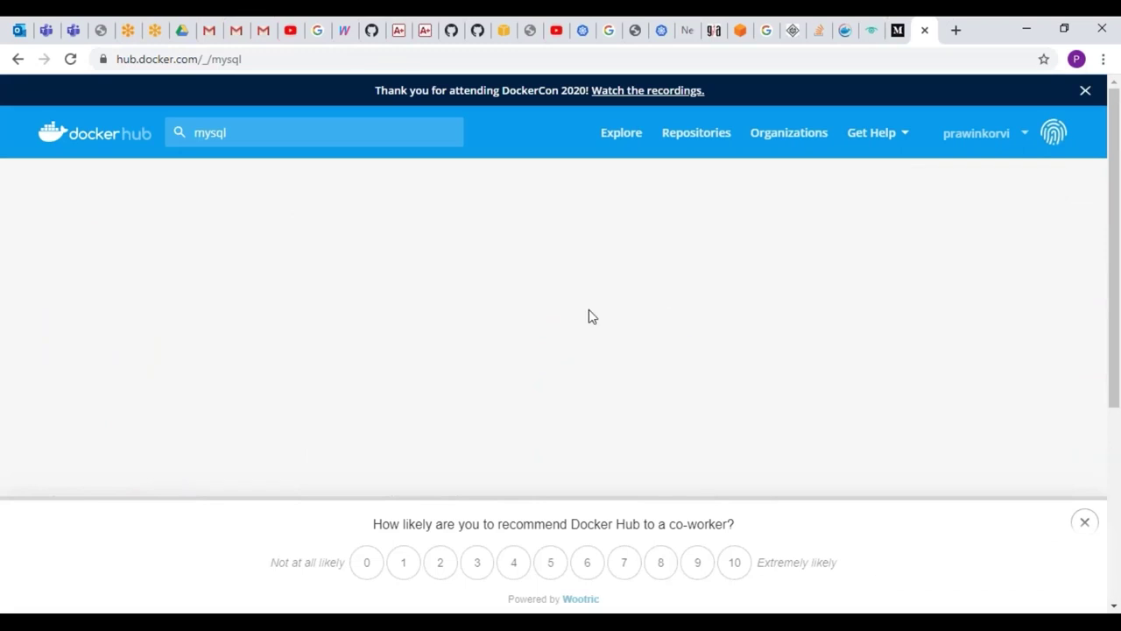
Step: Highlight the docker pull mysql command, read through the documentation, and go back to the results
drag(757, 378, 883, 378)
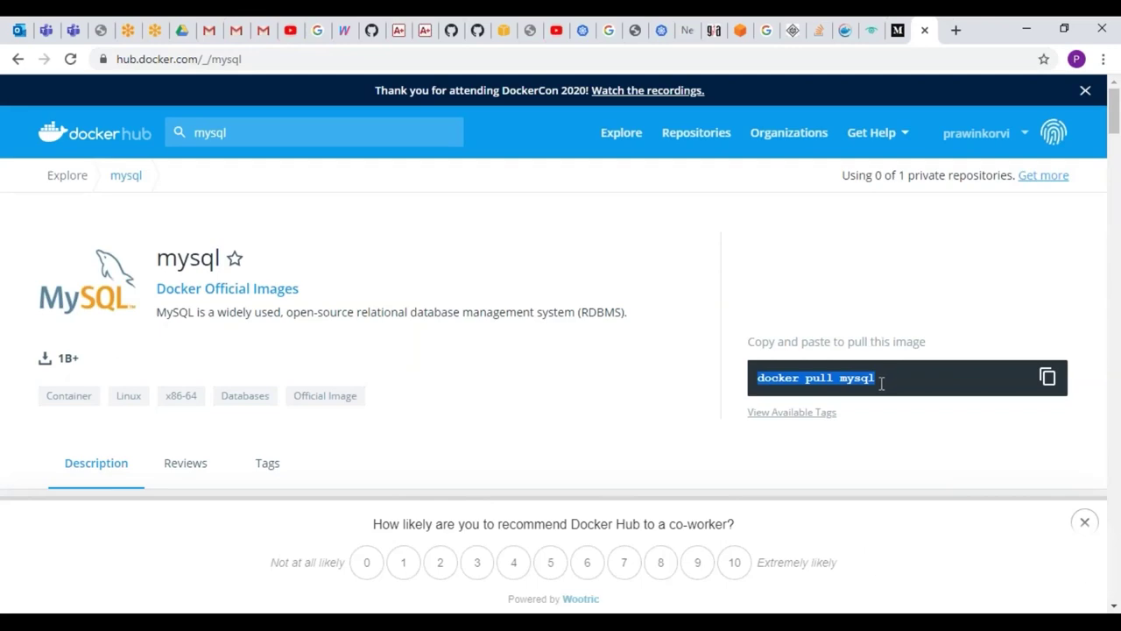
scroll(442, 400, down, 5)
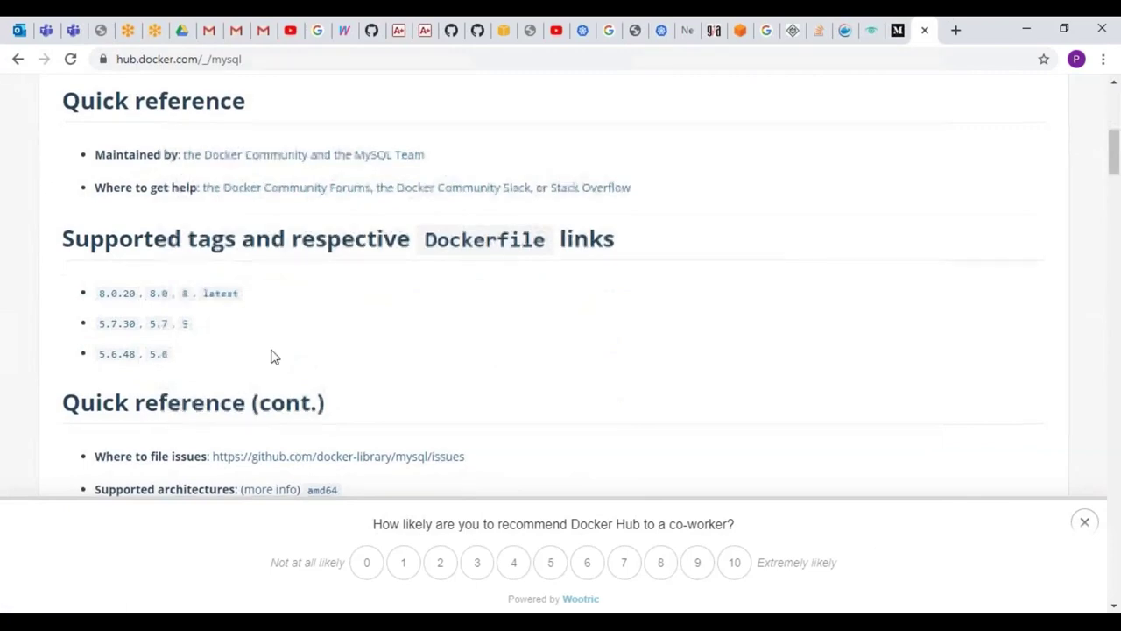
scroll(273, 356, down, 5)
scroll(273, 356, down, 3)
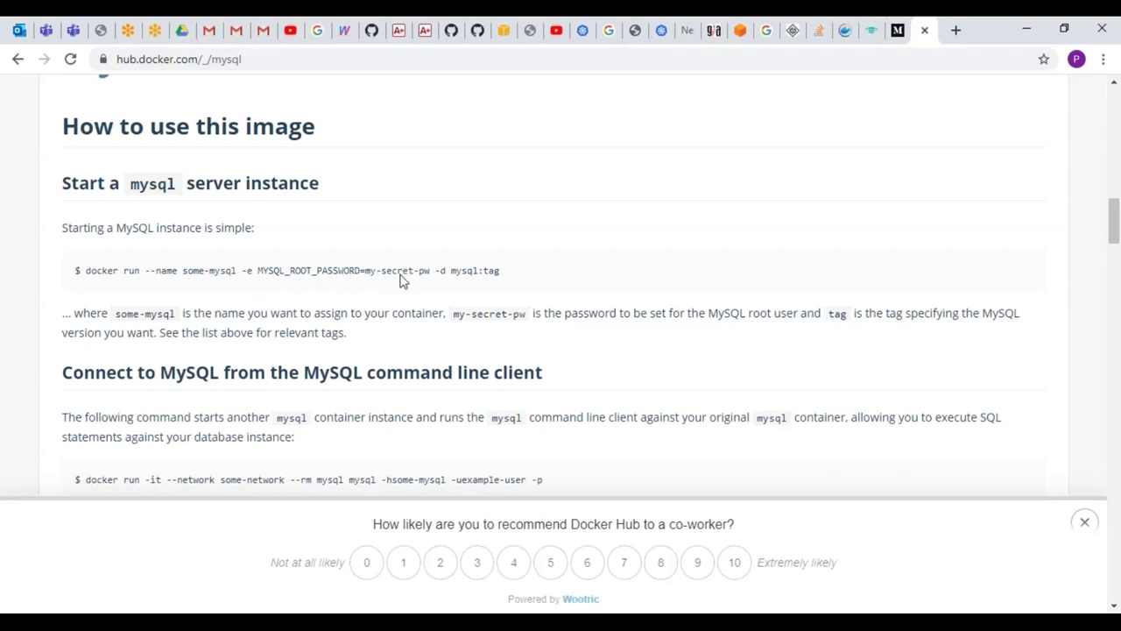
scroll(434, 355, down, 3)
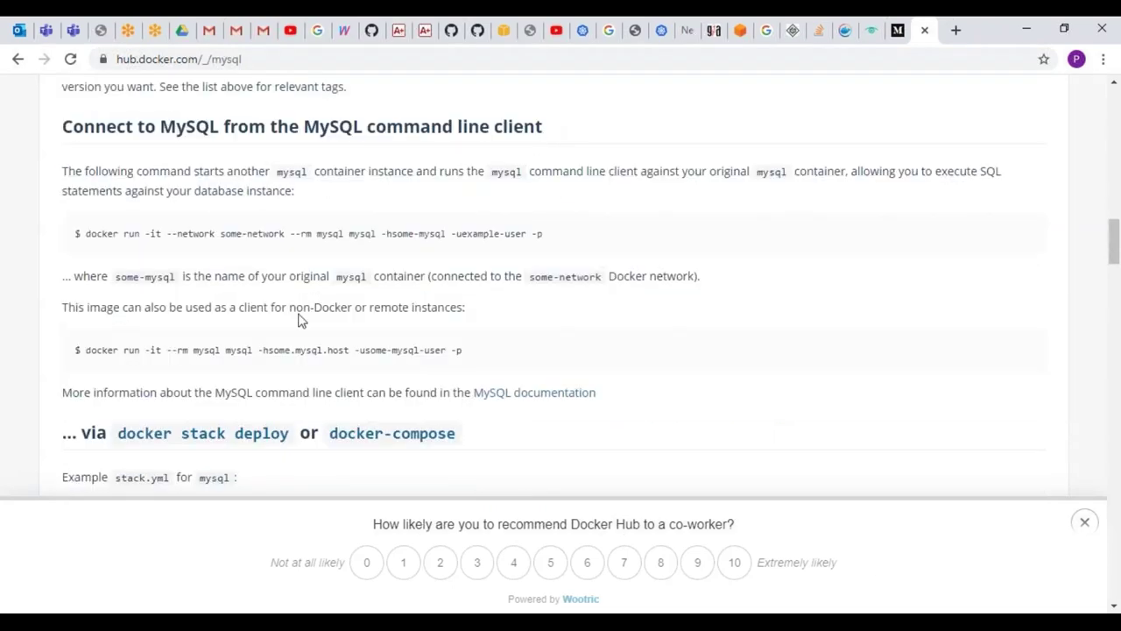
scroll(300, 322, down, 4)
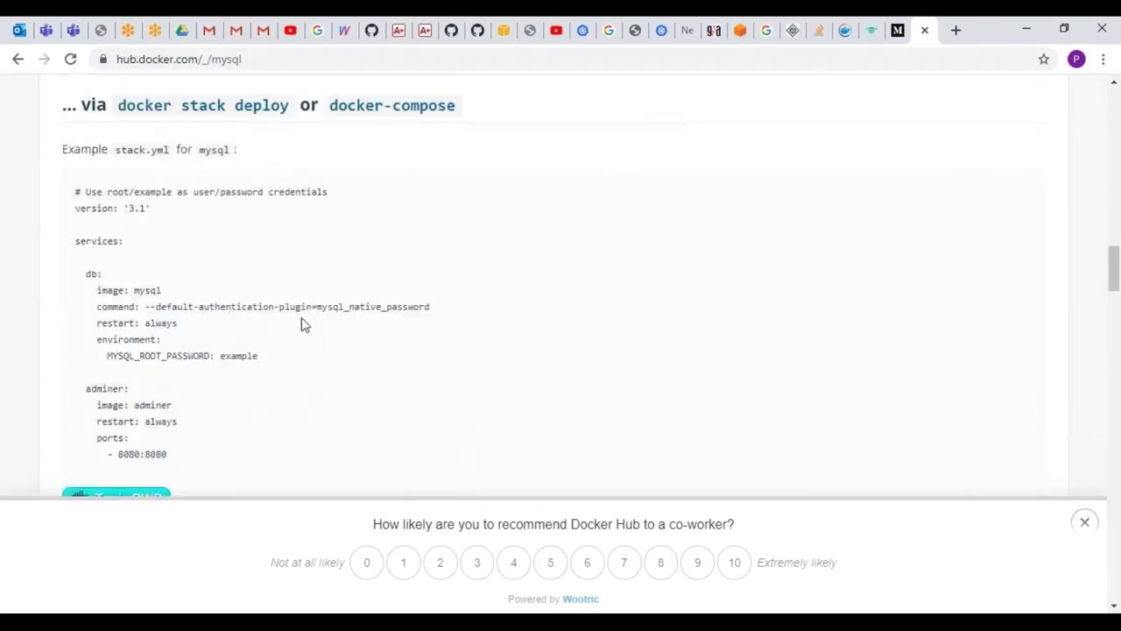
scroll(300, 324, up, 9)
scroll(308, 328, up, 3)
scroll(308, 328, up, 8)
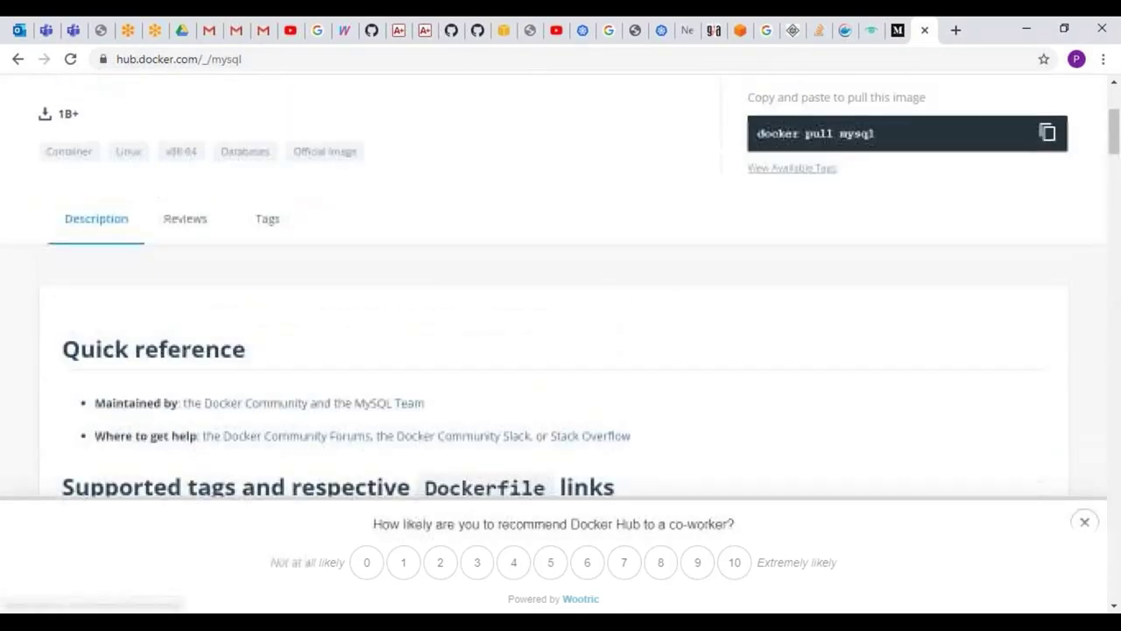
scroll(309, 328, up, 3)
click(18, 59)
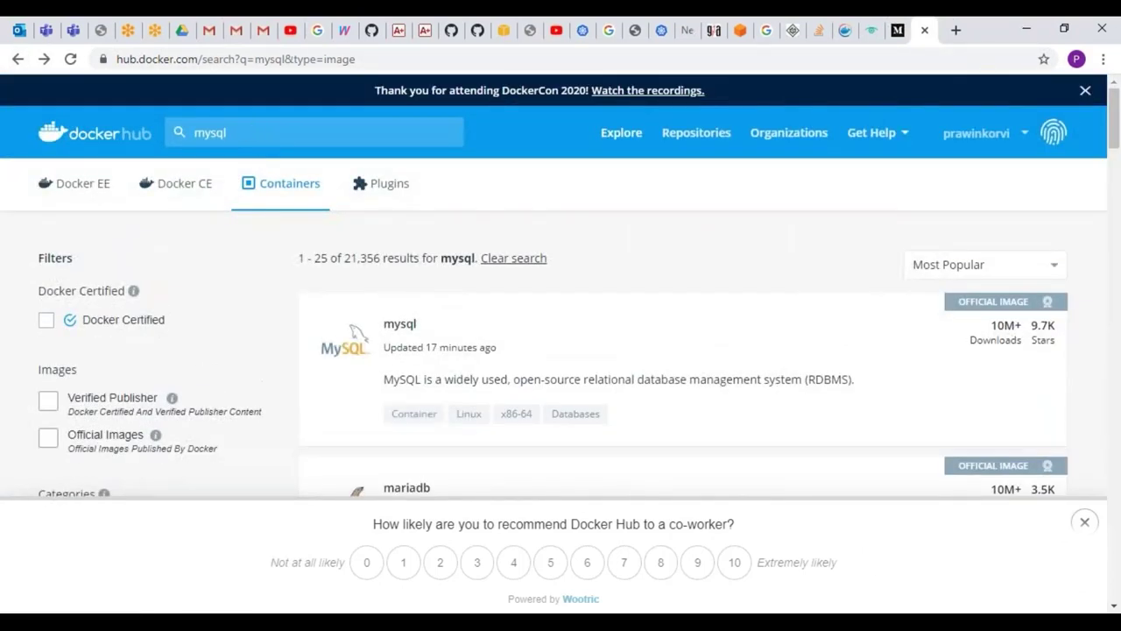
Step: Replace the mysql search with jenkins and run the search
click(259, 140)
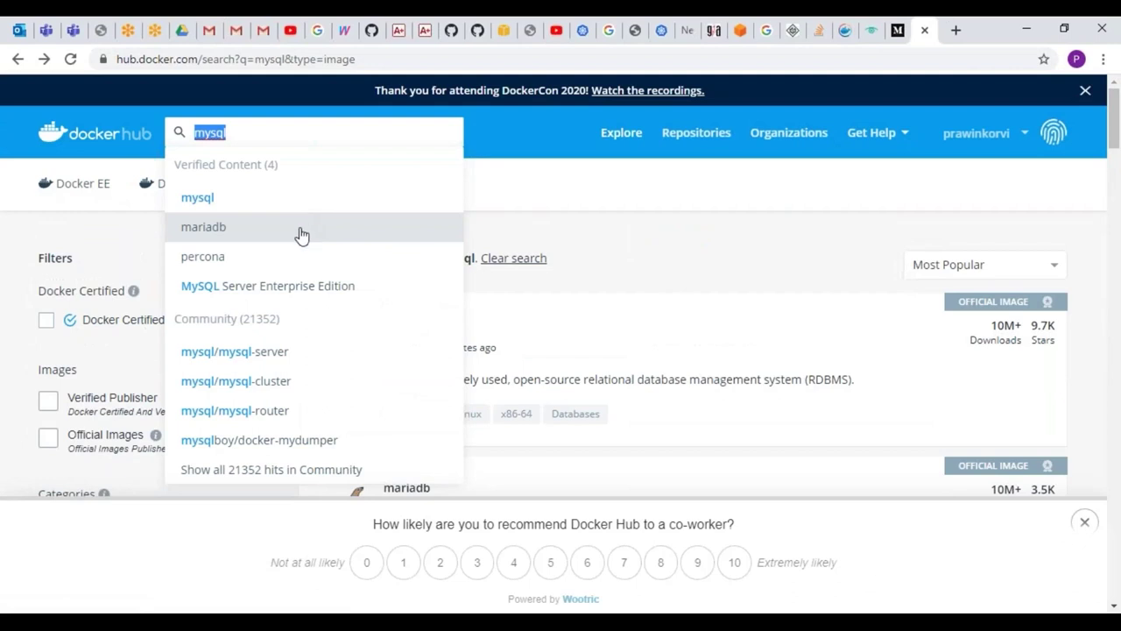
text(jenkins)
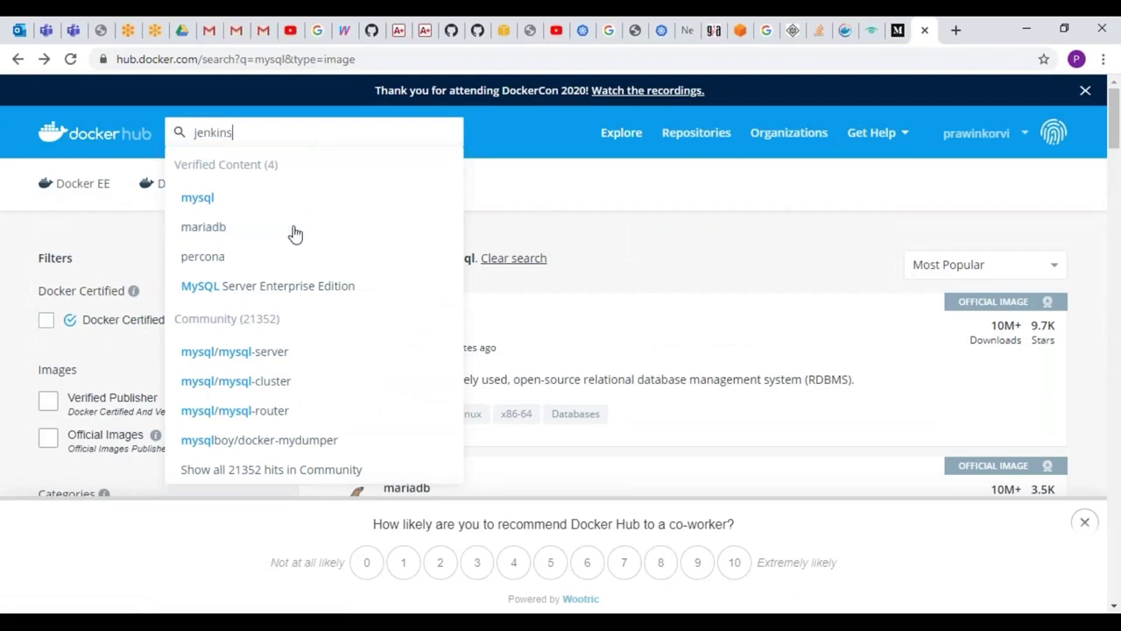
key(Return)
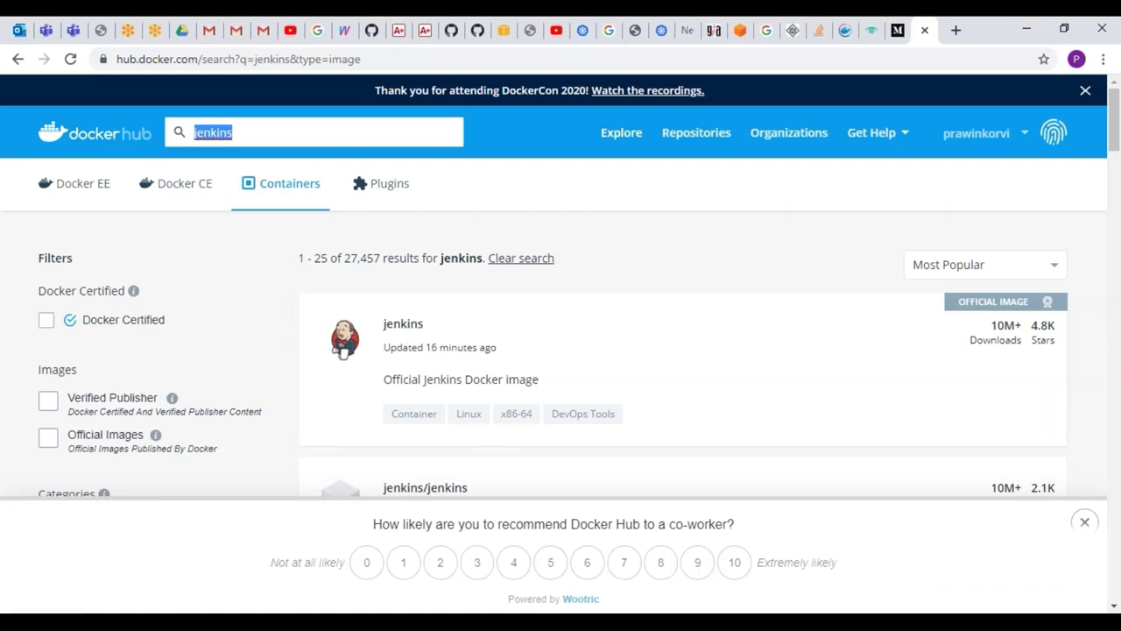
Step: In Paint, label the stack's layer bands base oS, JAVA and JENKINS
click(753, 552)
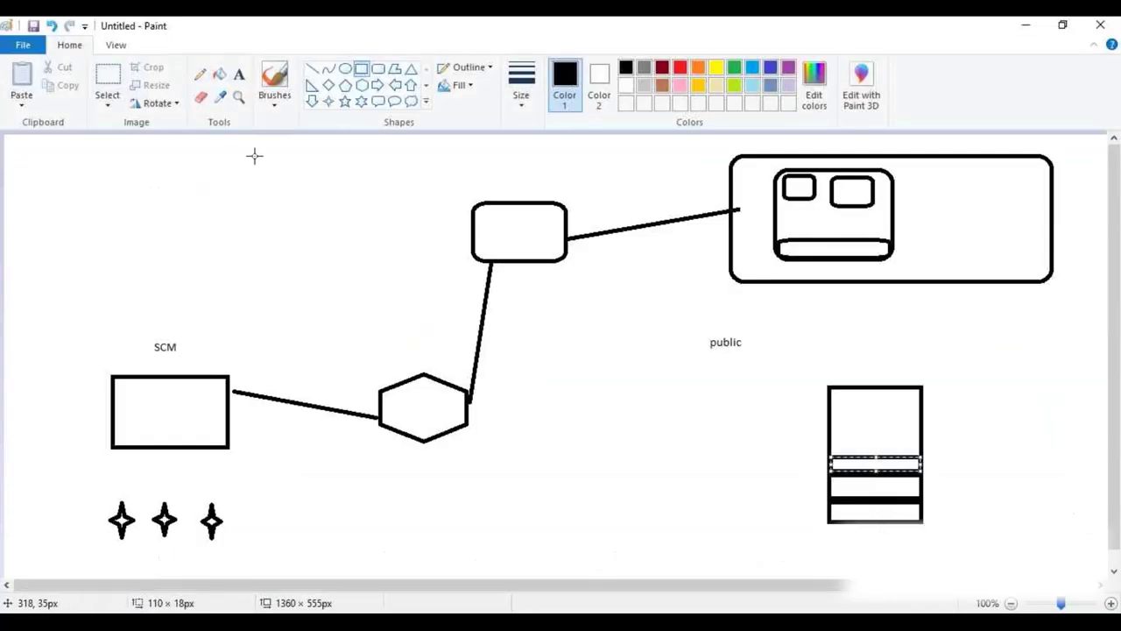
click(238, 74)
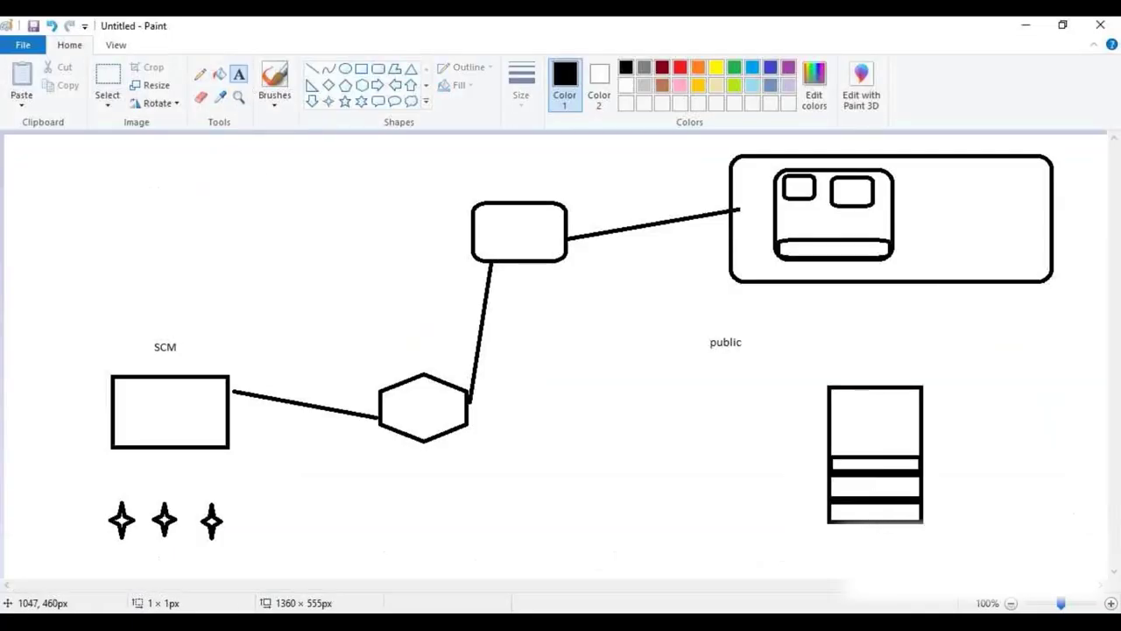
click(863, 508)
text(base oS)
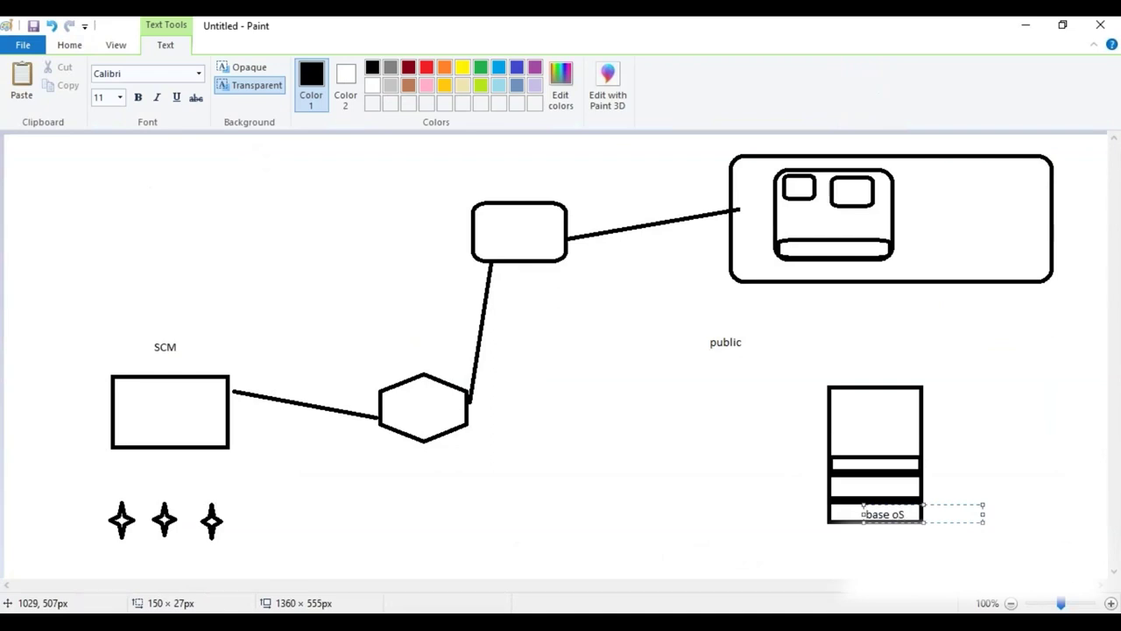
click(855, 484)
click(854, 486)
text(JAVA)
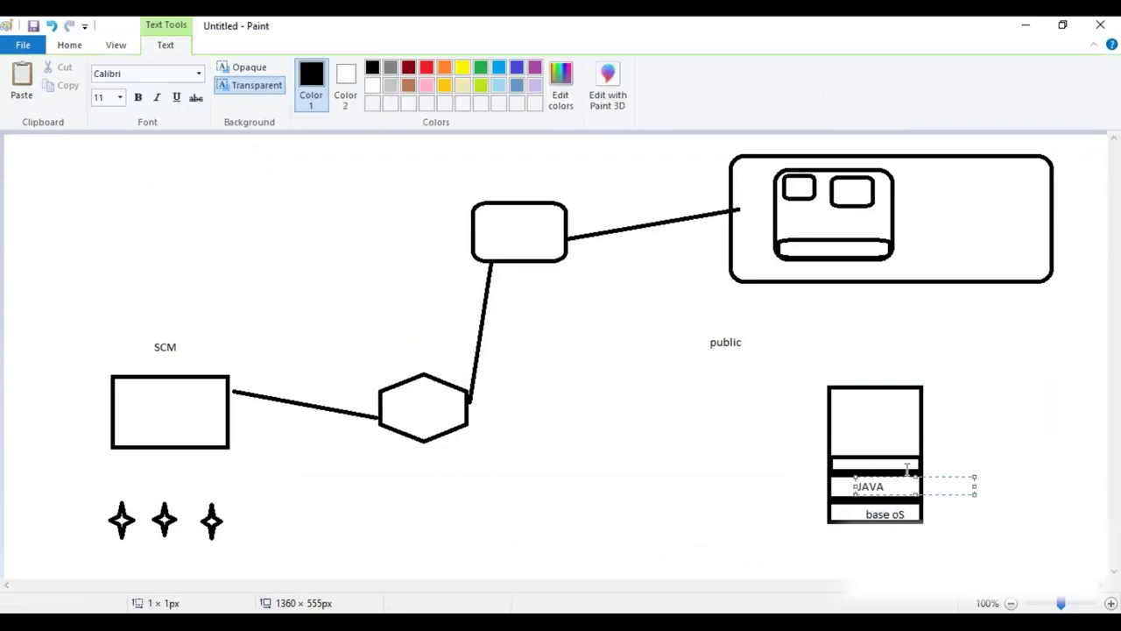
click(854, 459)
click(854, 459)
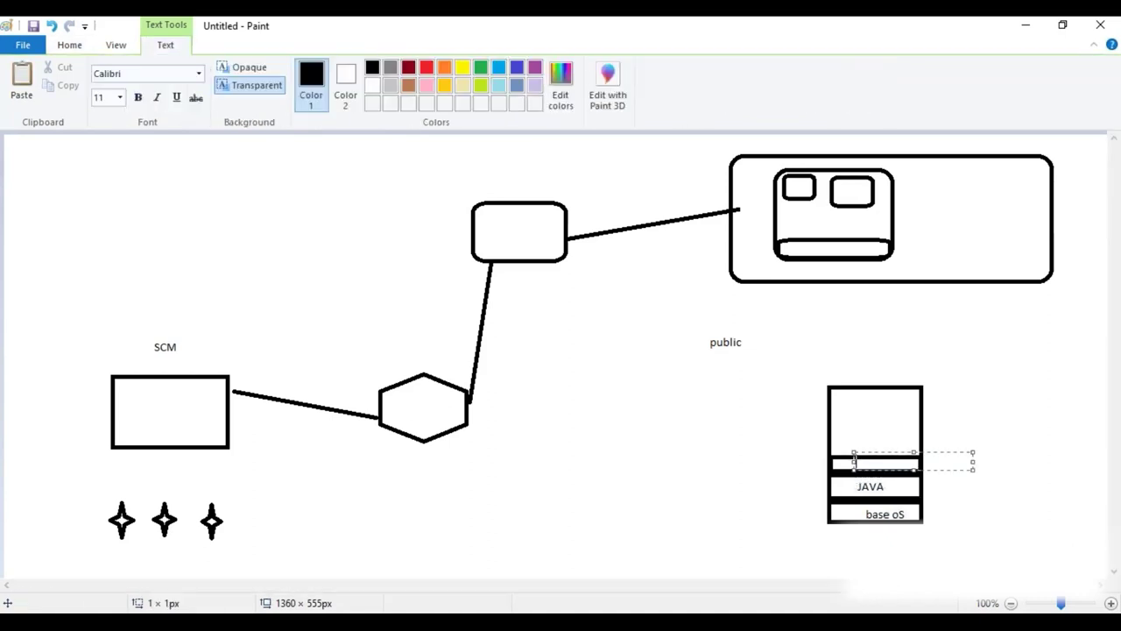
text(JENKINS)
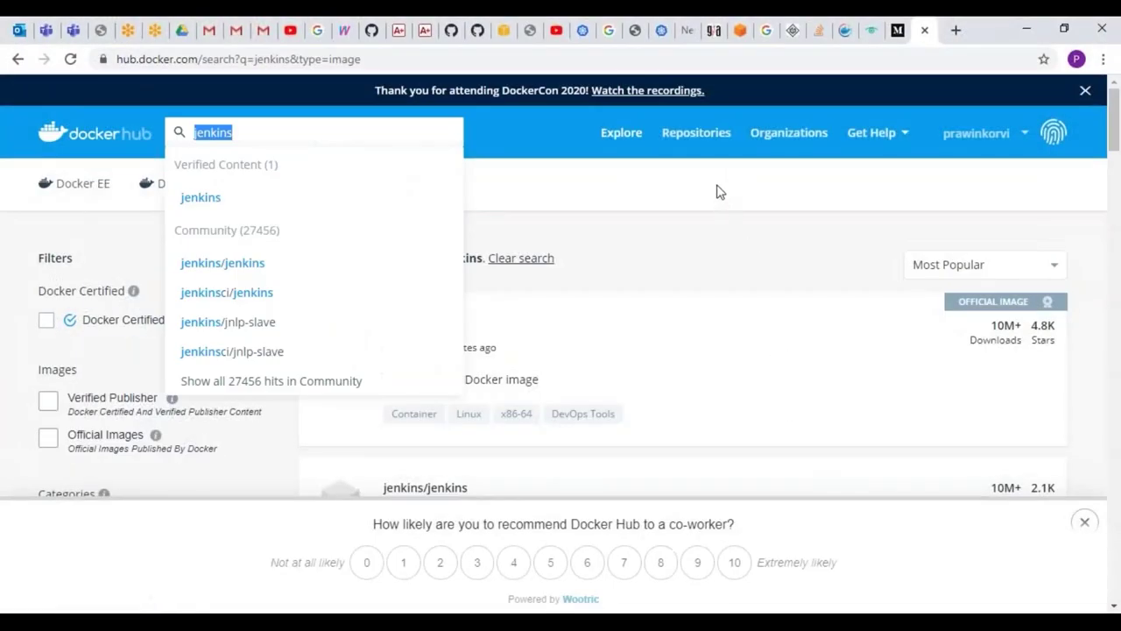
click(716, 190)
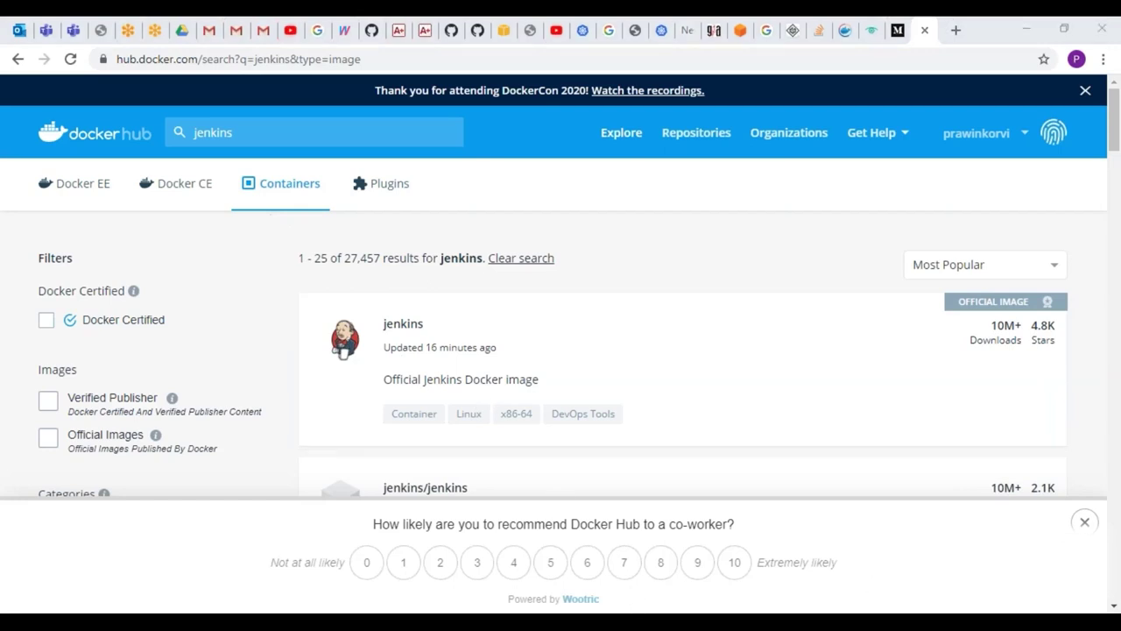
mouse_move(582, 630)
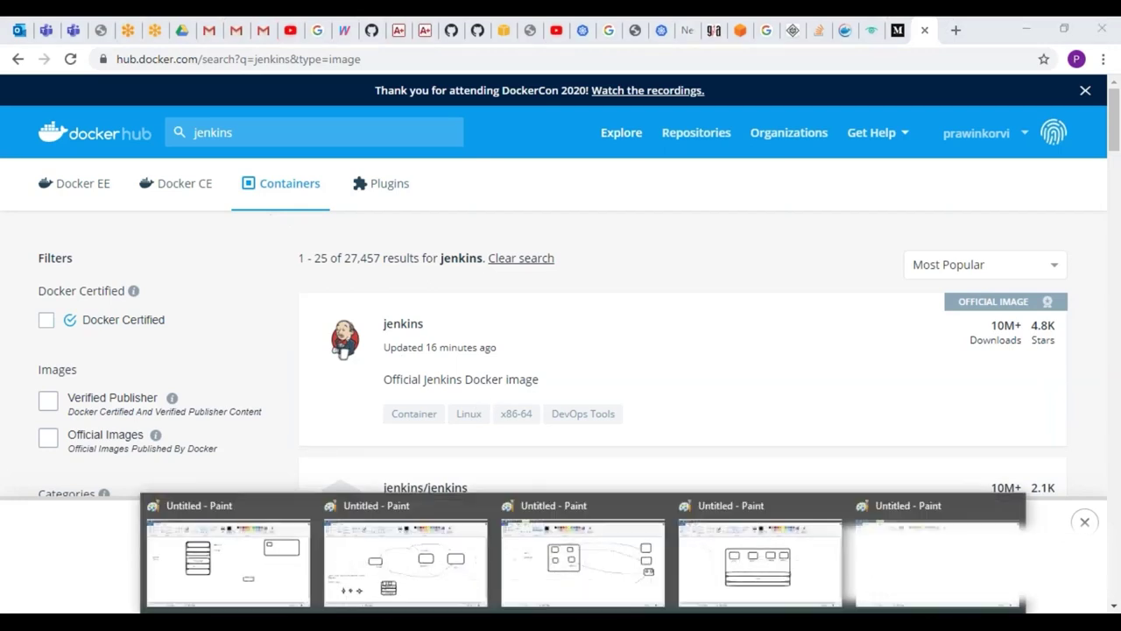
Step: Finish the JENKINS label and add a 'war' label below the upper rounded box
click(828, 587)
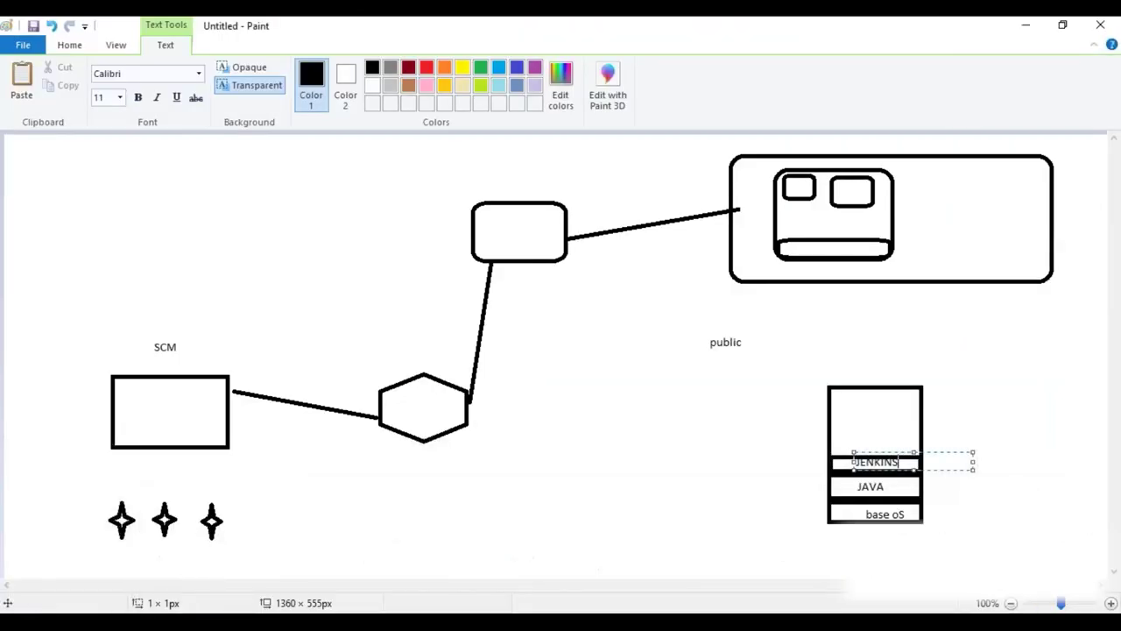
click(527, 276)
click(528, 277)
text(war)
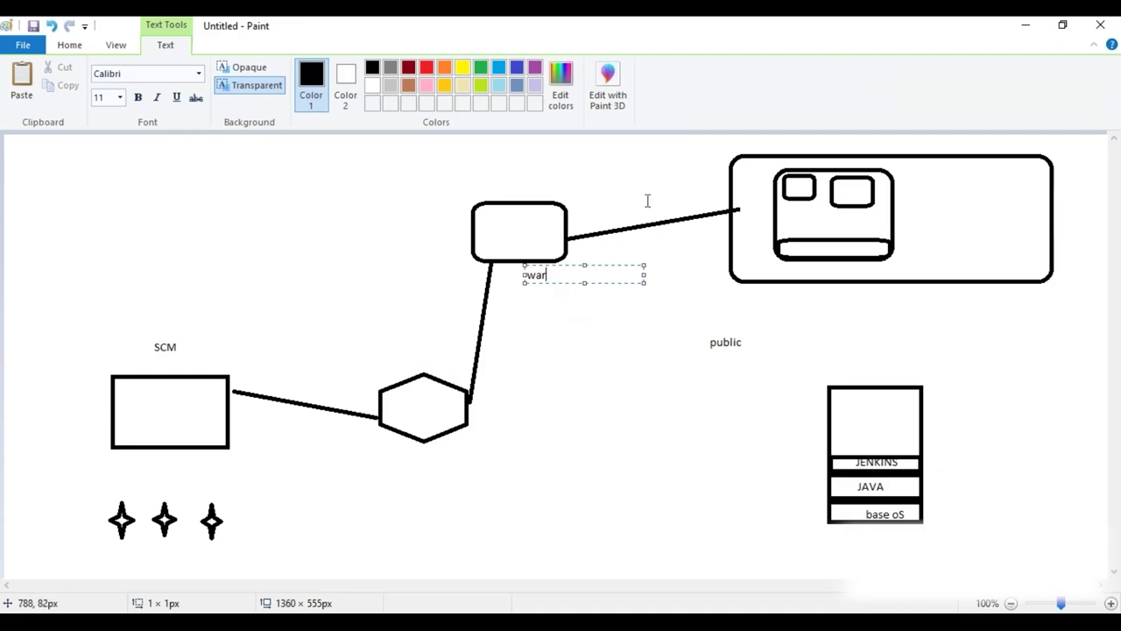
Step: Draw a small rounded rectangle on the connecting line, then return to Docker Hub
click(73, 49)
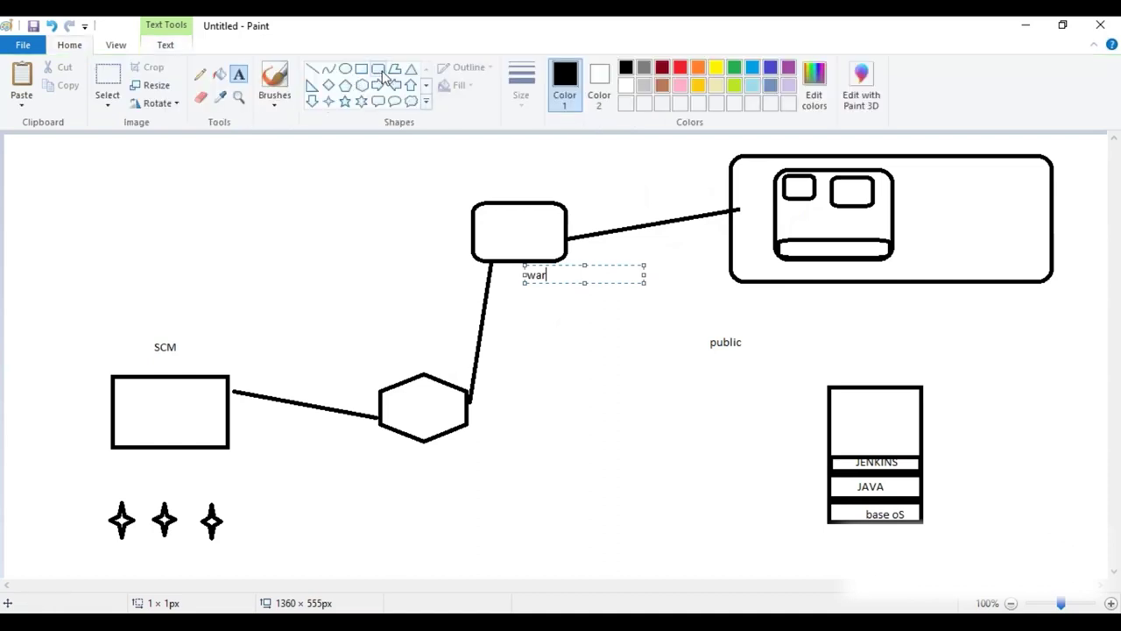
click(379, 69)
drag(608, 193, 681, 251)
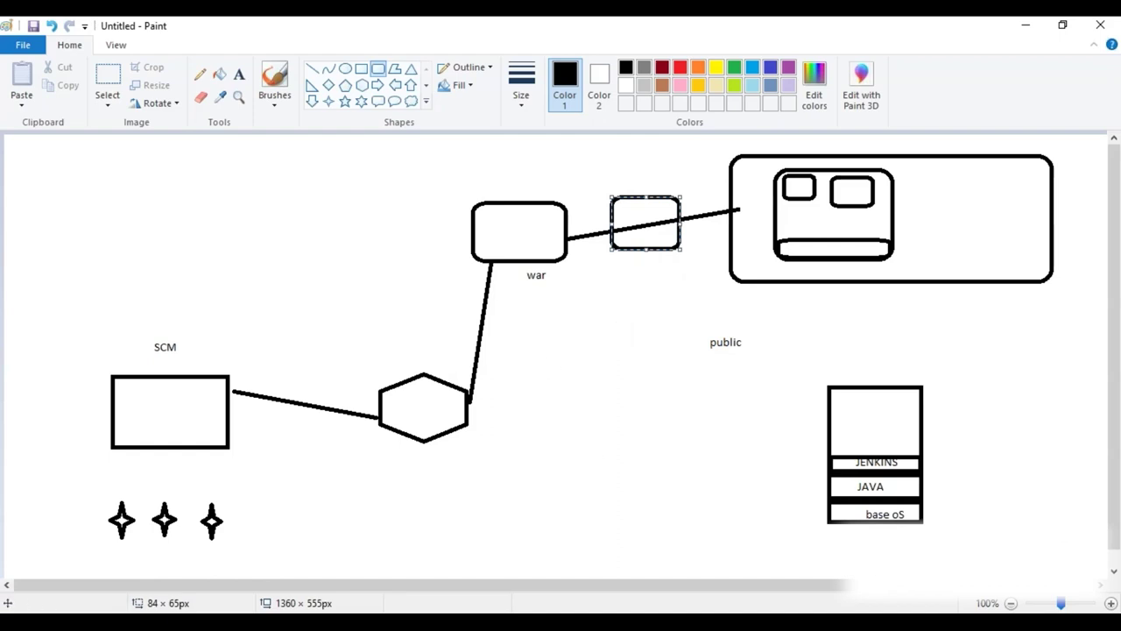
click(618, 562)
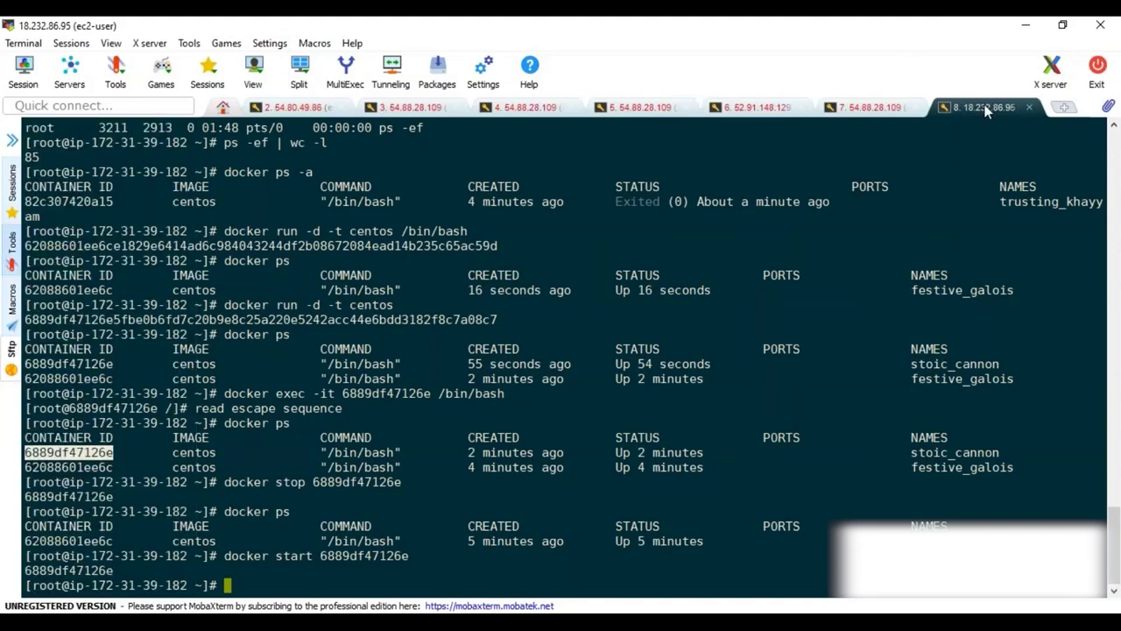
Step: Duplicate the server session into a new tab and become root with sudo su -
right_click(974, 107)
click(1008, 144)
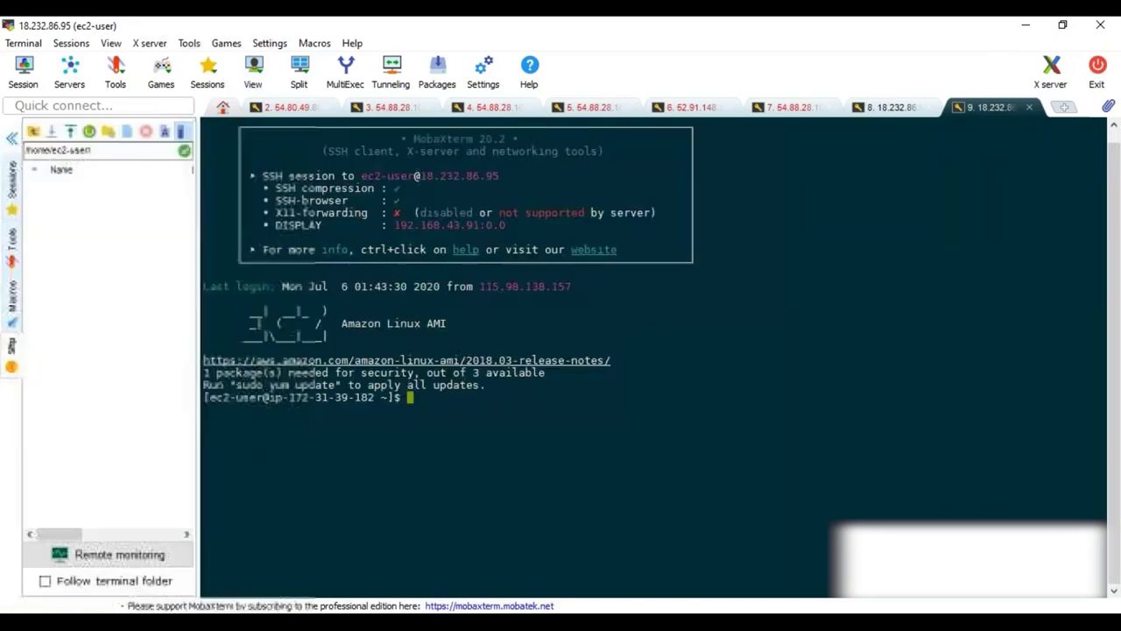
text(sudo su -)
key(Return)
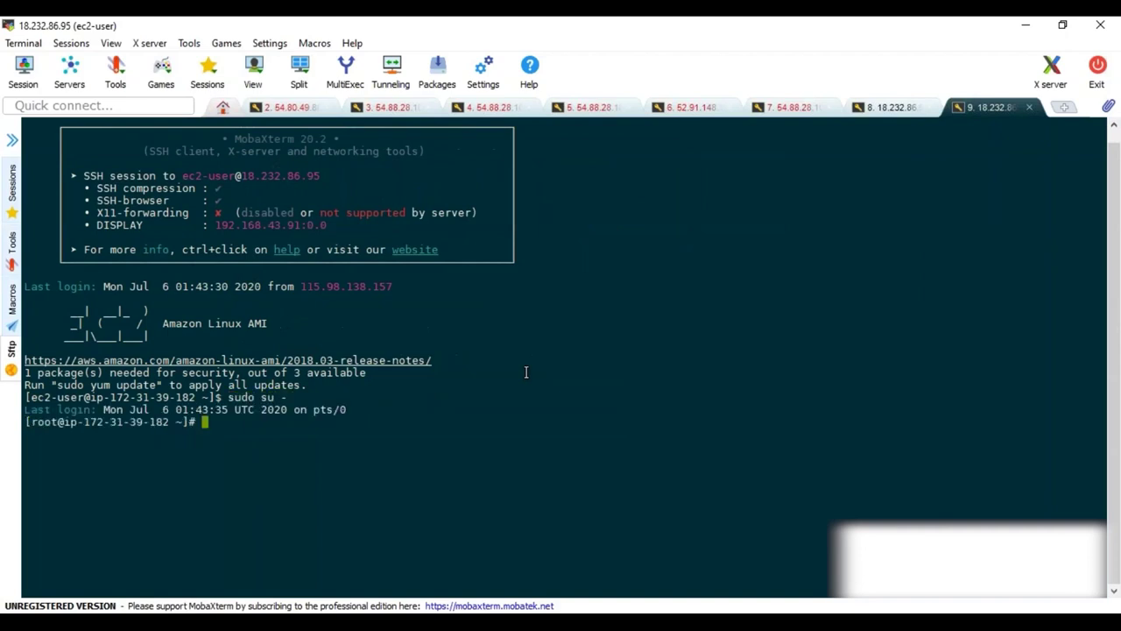
Step: List local images with docker images, select centos, and switch to the other session
text(docker images)
key(Return)
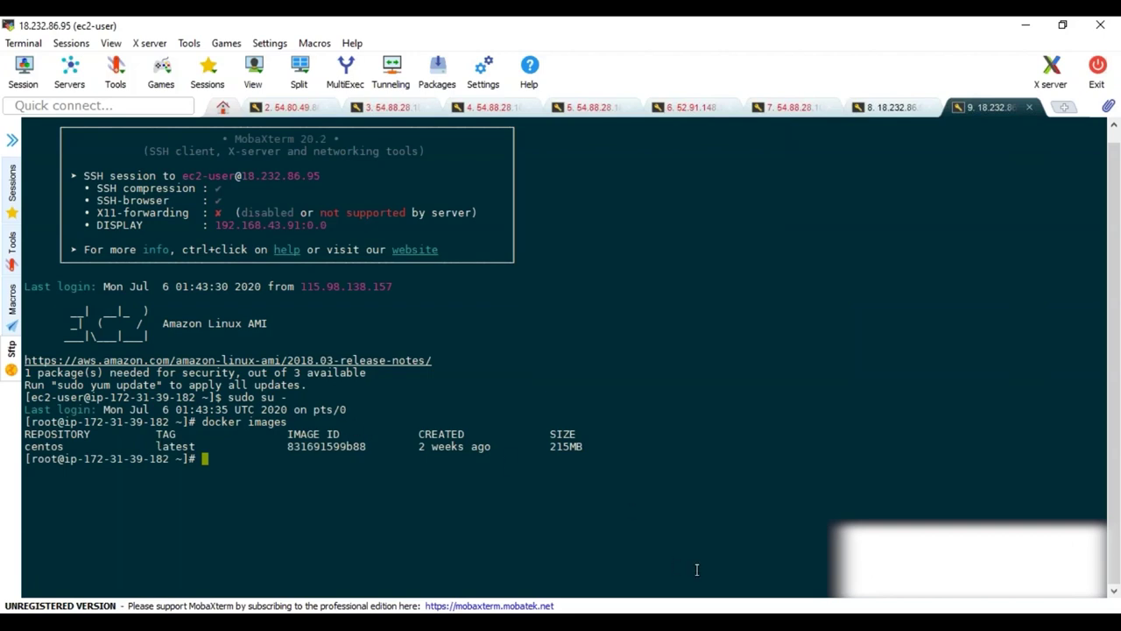
double_click(56, 448)
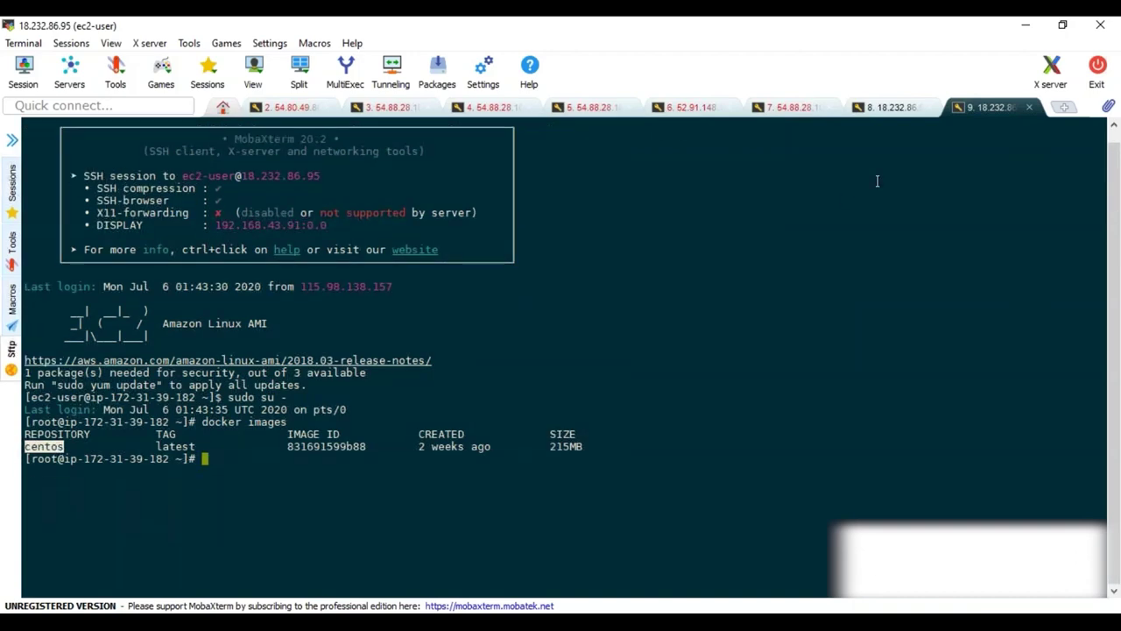
click(893, 106)
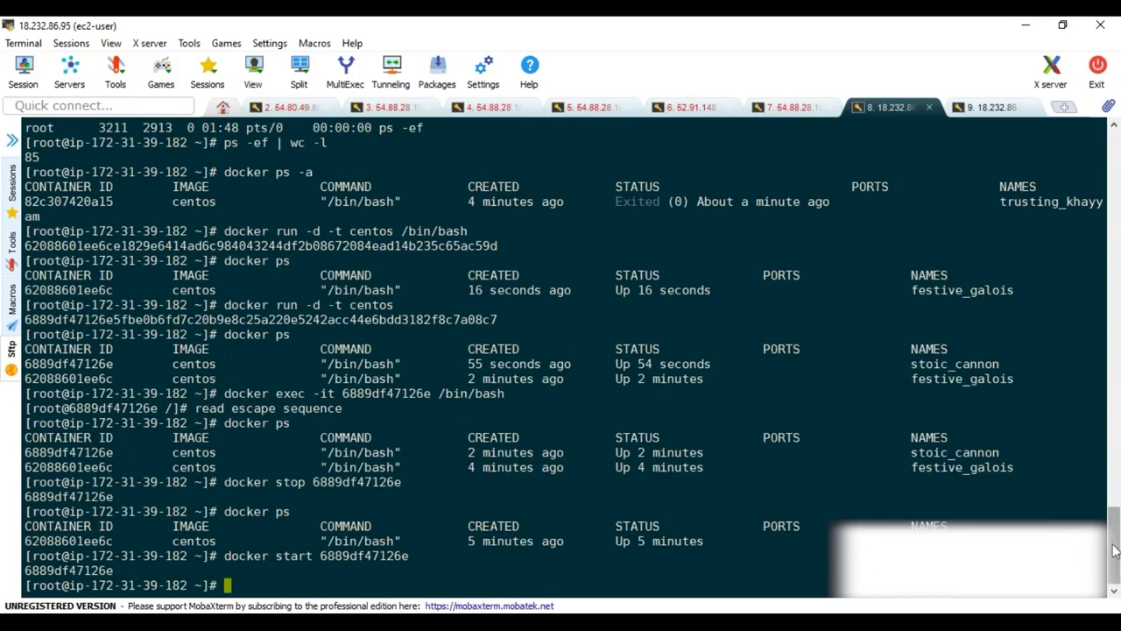
Step: Scroll through the session history and select the detached docker run -d -t command
scroll(1117, 543, up, 1)
drag(1116, 543, 1116, 229)
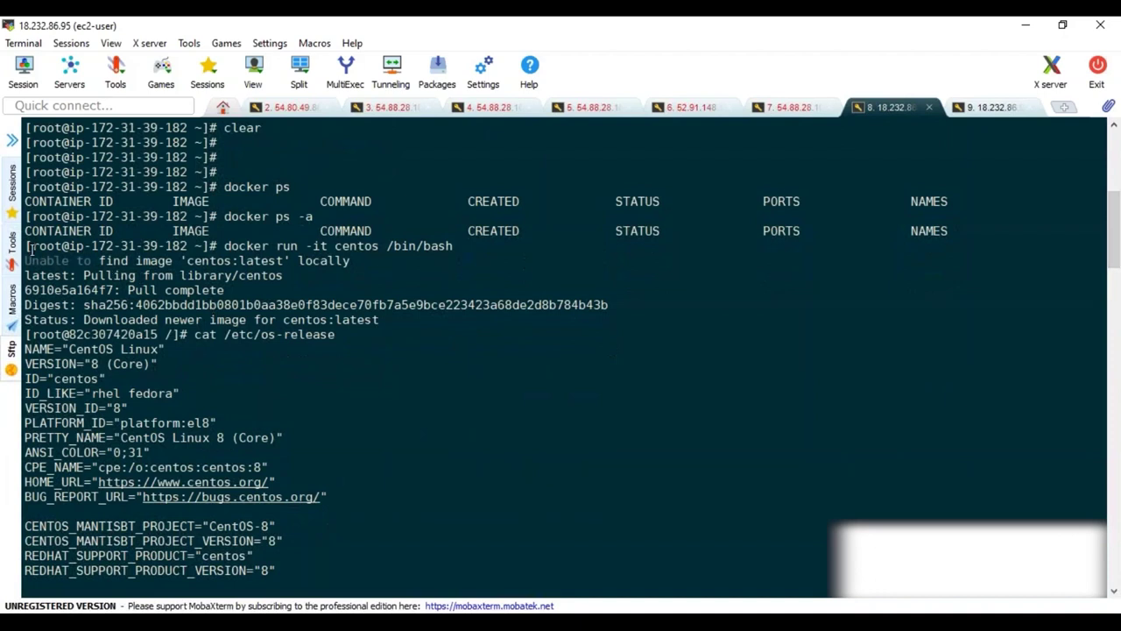
drag(26, 245, 393, 306)
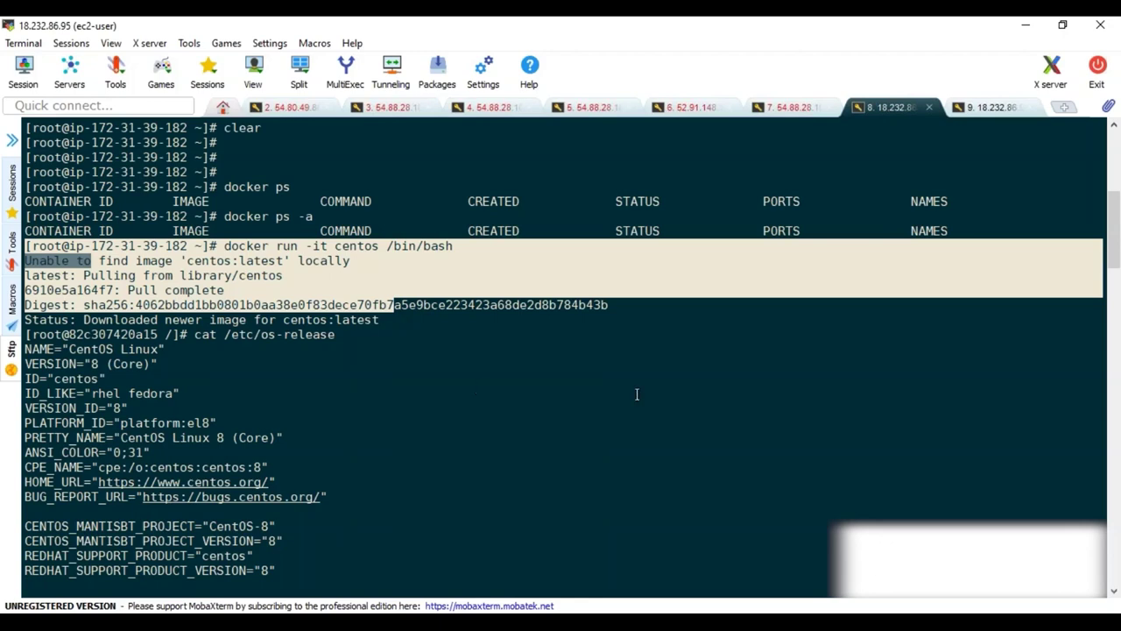
scroll(613, 394, down, 2)
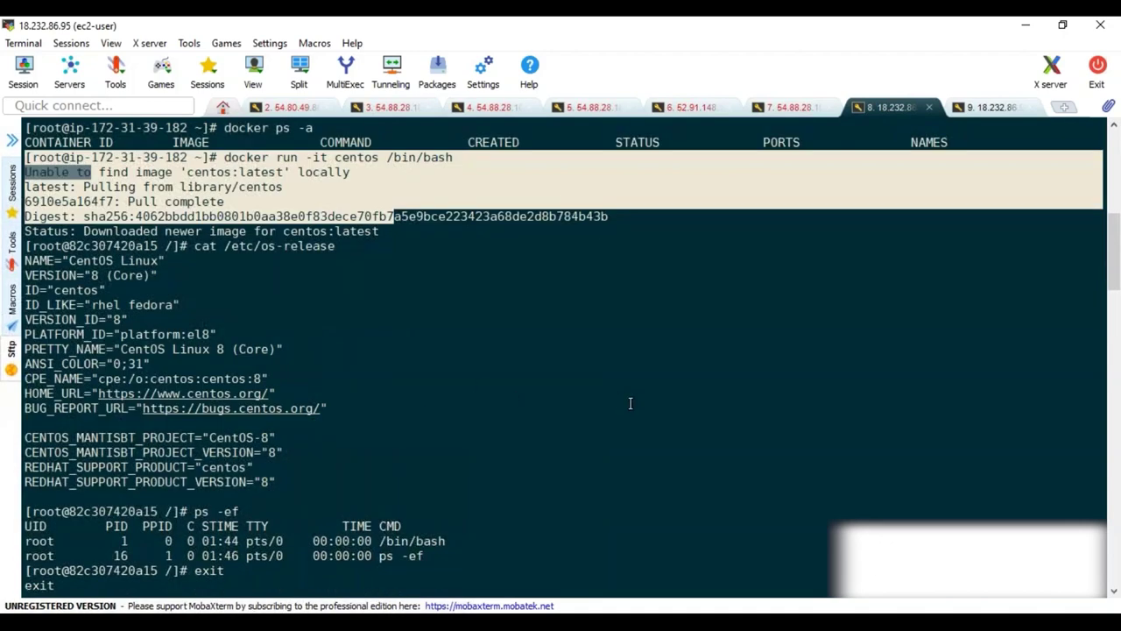
scroll(631, 401, down, 7)
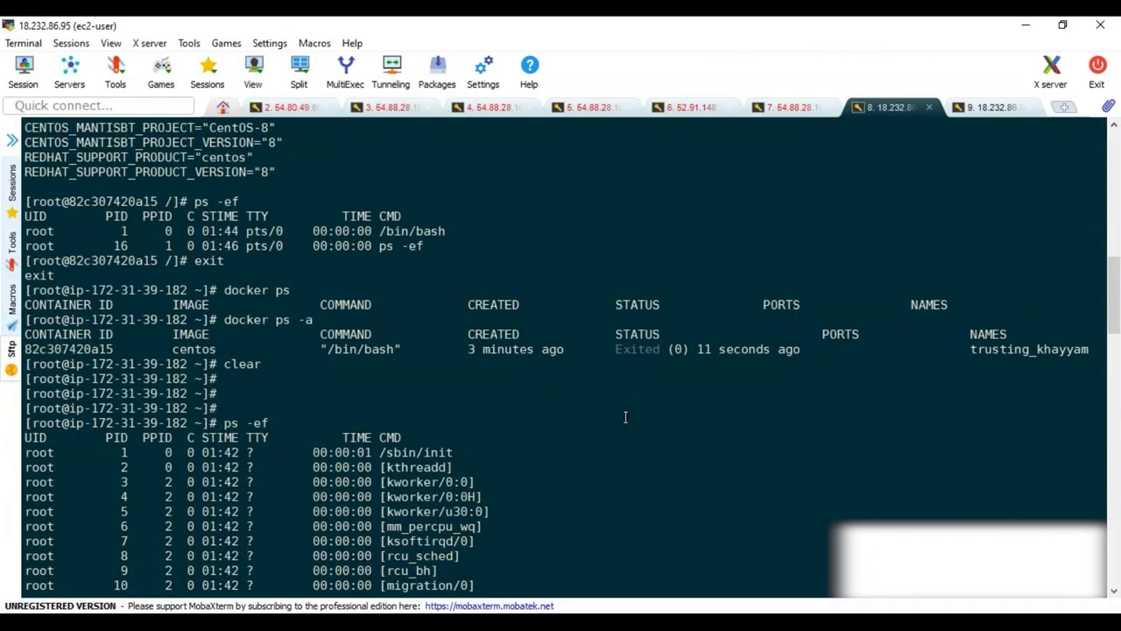
drag(1118, 305, 1119, 536)
drag(224, 289, 470, 290)
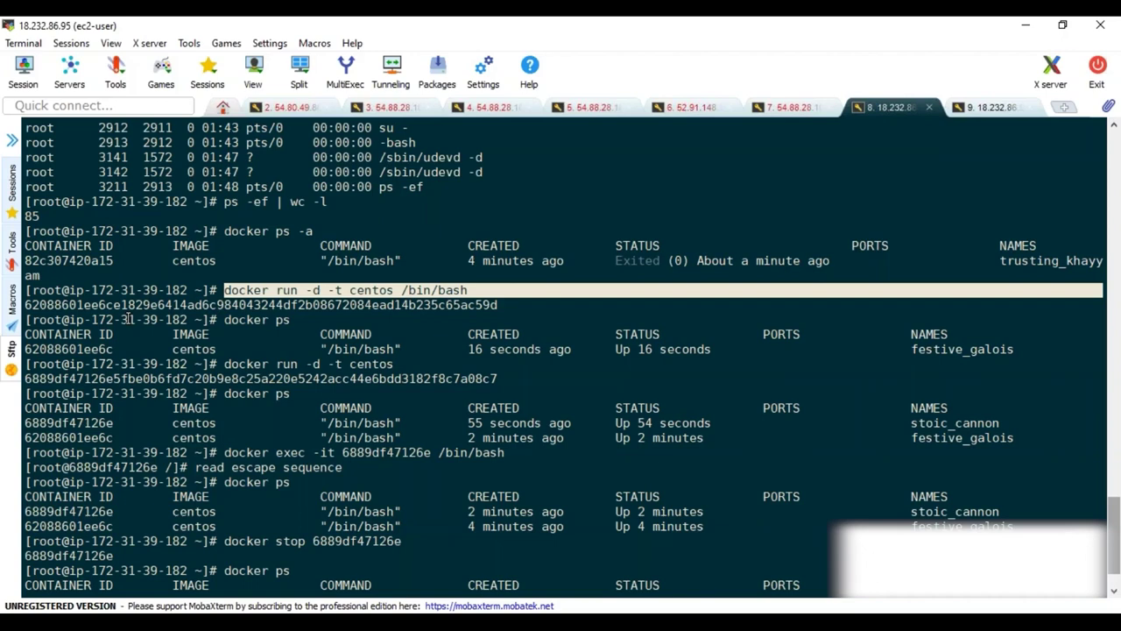
Step: Return to the images session and select the centos image's latest tag and name
scroll(299, 344, down, 1)
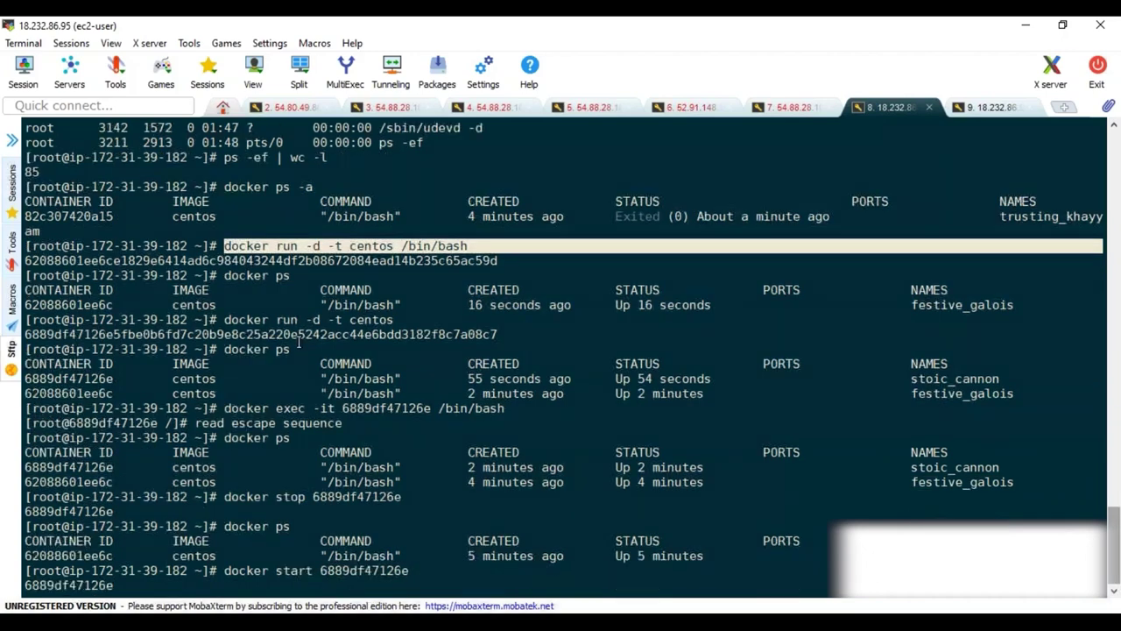
scroll(298, 344, down, 1)
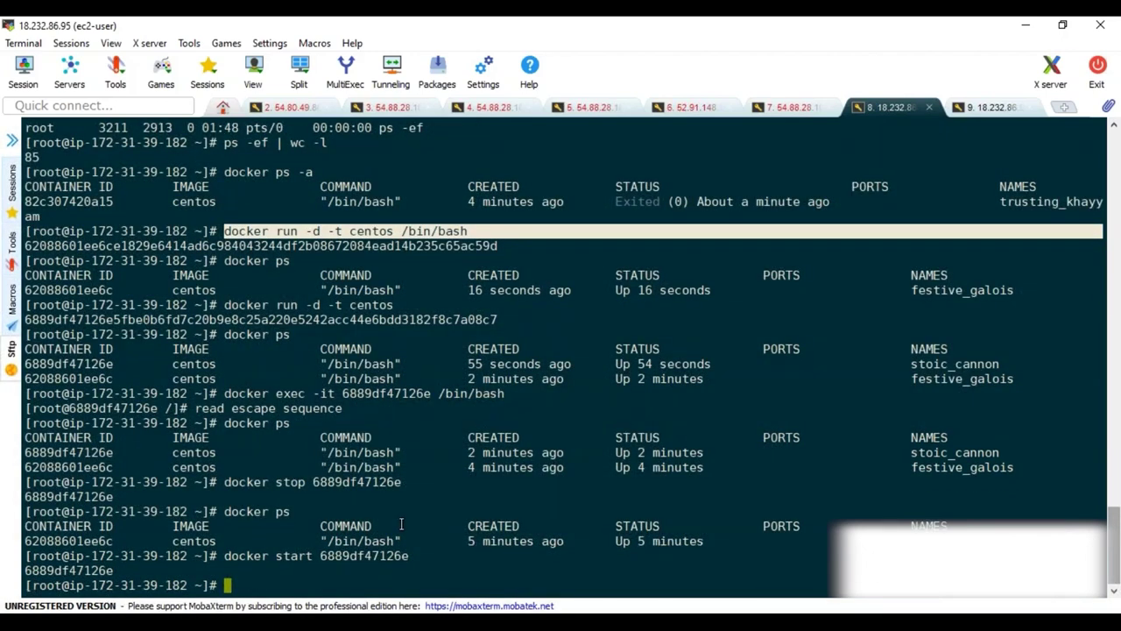
click(988, 107)
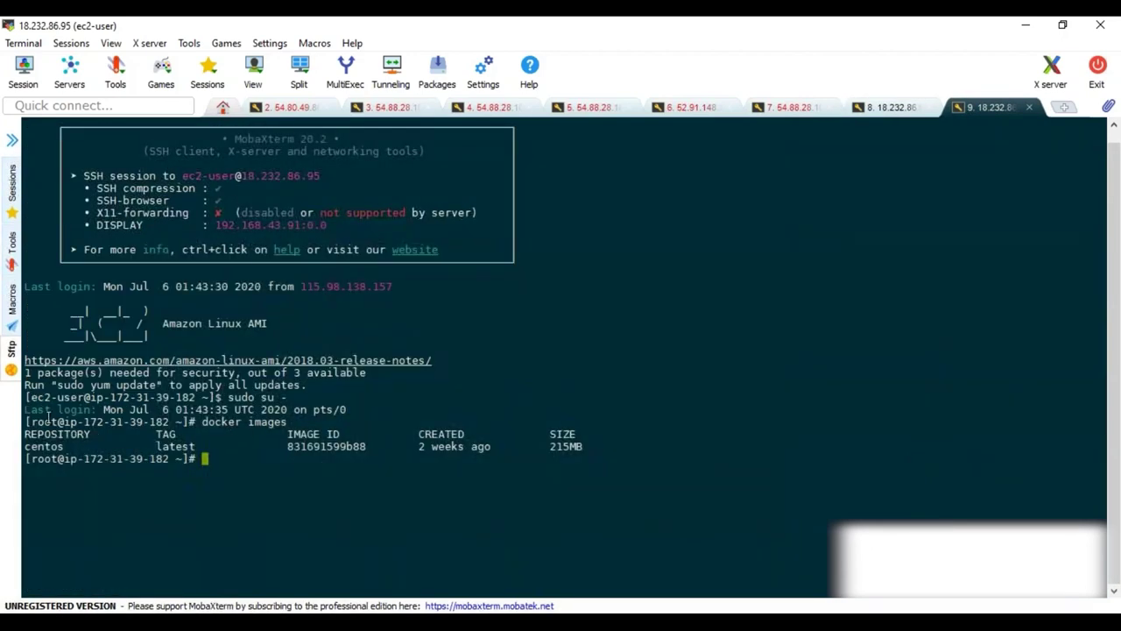
double_click(178, 448)
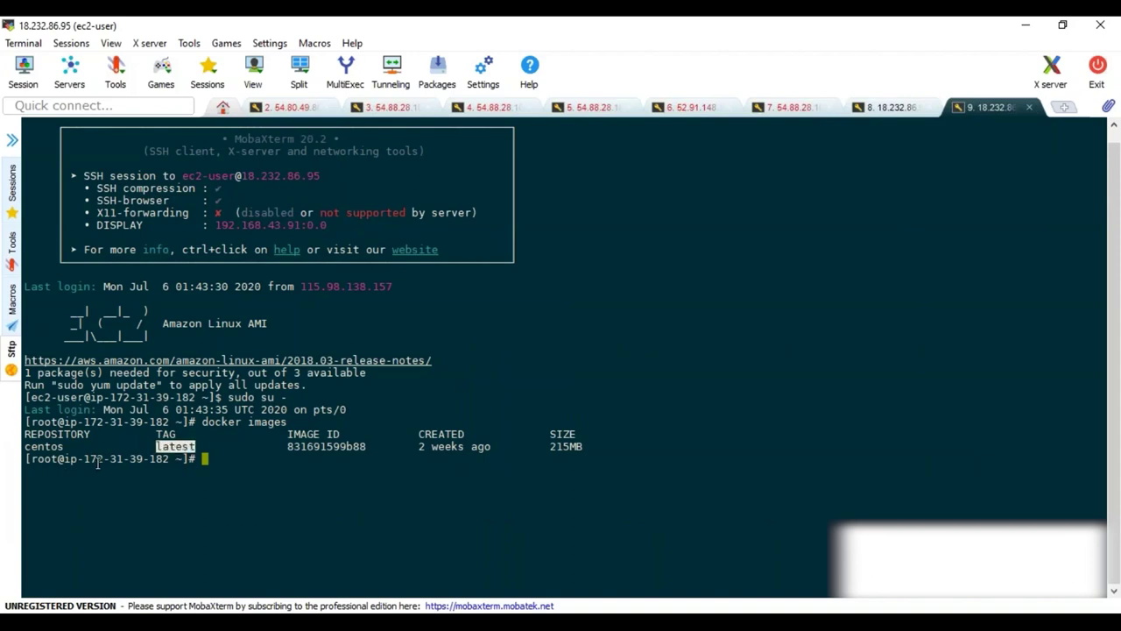
double_click(52, 447)
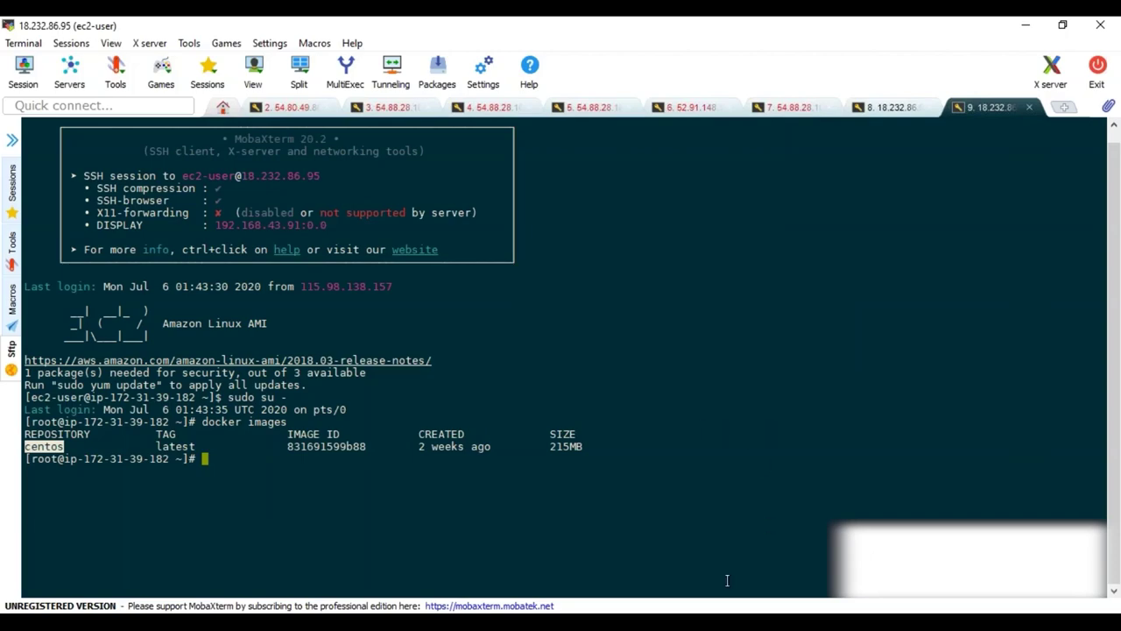
Step: Bring the Docker Hub jenkins search results, led by the official jenkins image, to the front
mouse_move(670, 611)
click(586, 546)
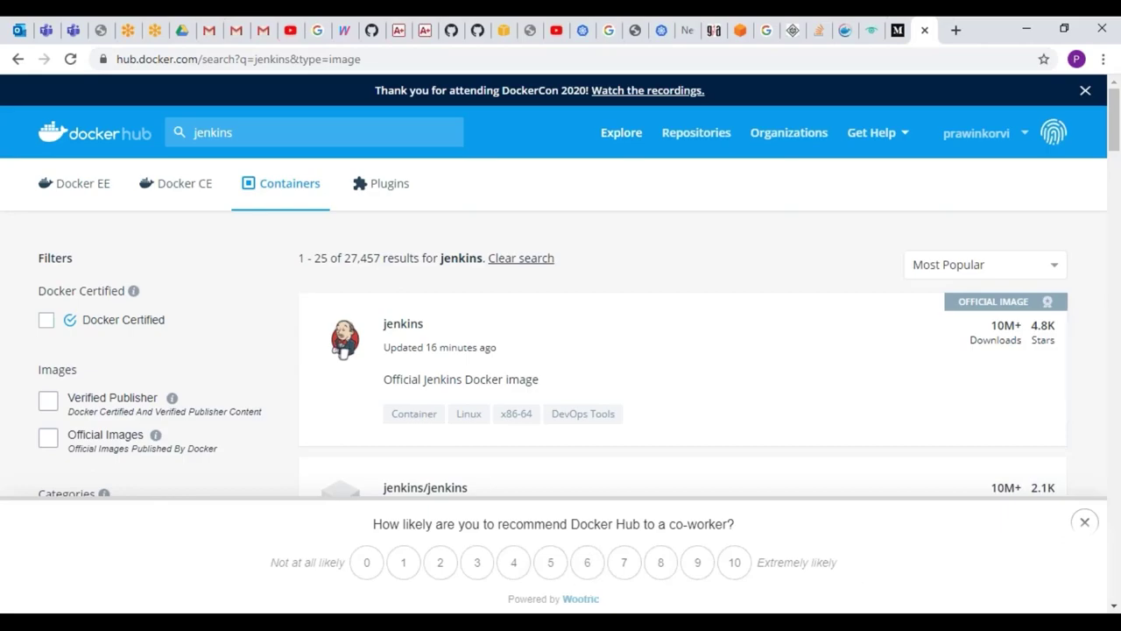
Step: Back in MobaXterm, list /var/lib/docker and then its image directory
key(alt+Tab)
text(cd /v)
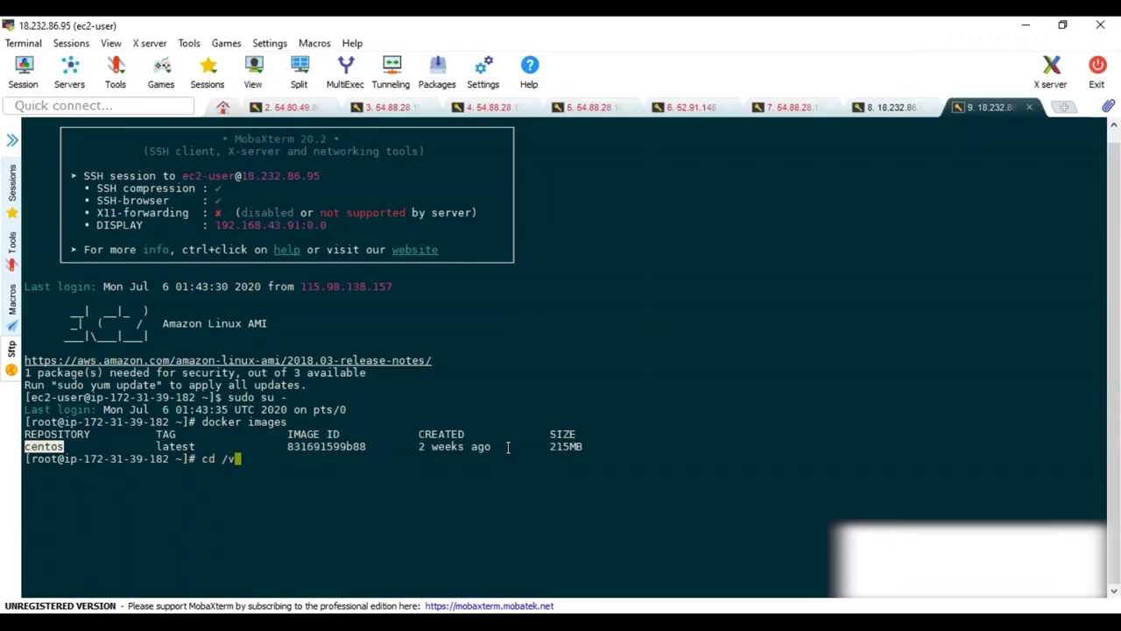
text(ar/lib/do)
key(Tab)
key(Return)
text(ls -ltr)
key(Return)
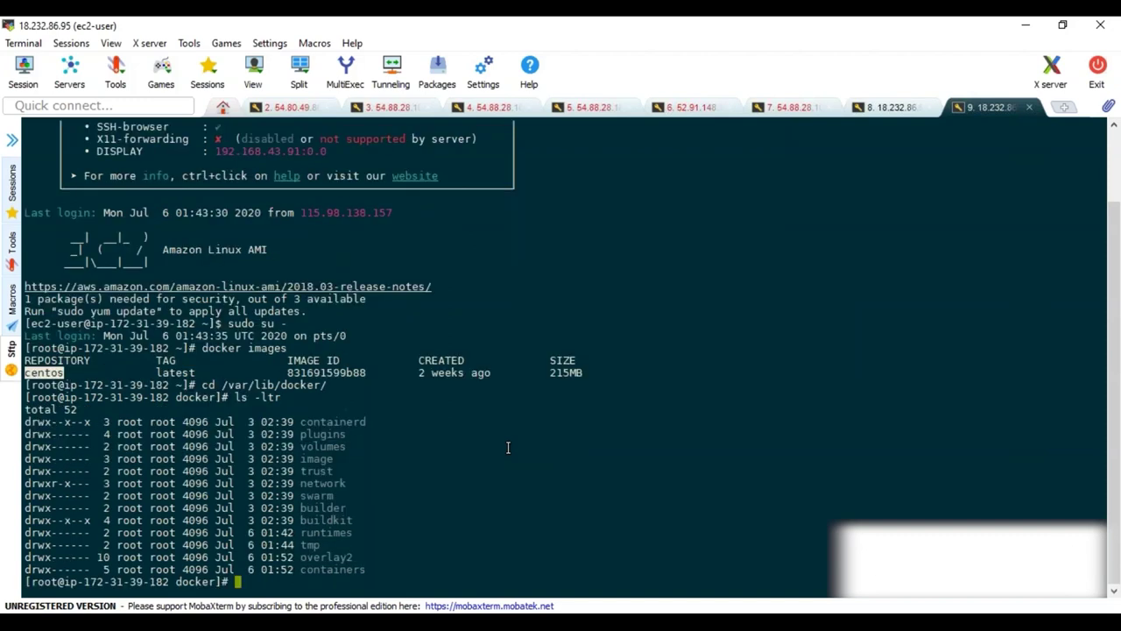
text(cd i)
key(Tab)
key(Return)
text(ls -ltr)
key(Return)
Step: Descend into image/overlay2 and then its distribution folder, listing each one
text(cd ov)
key(Tab)
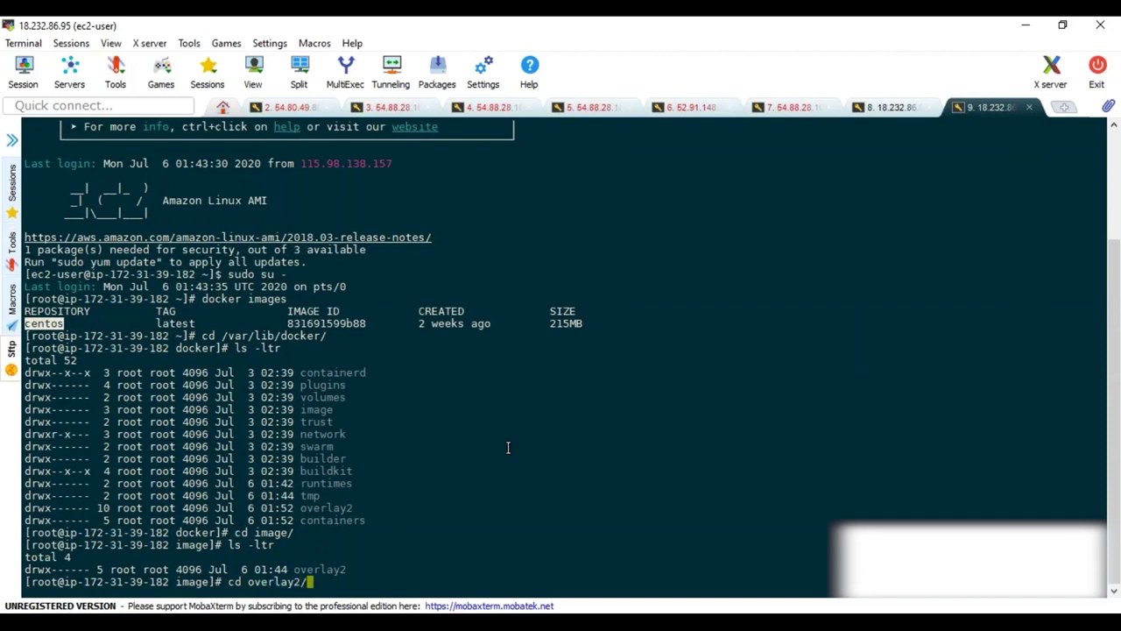
key(Return)
text(ls -ltr)
key(Return)
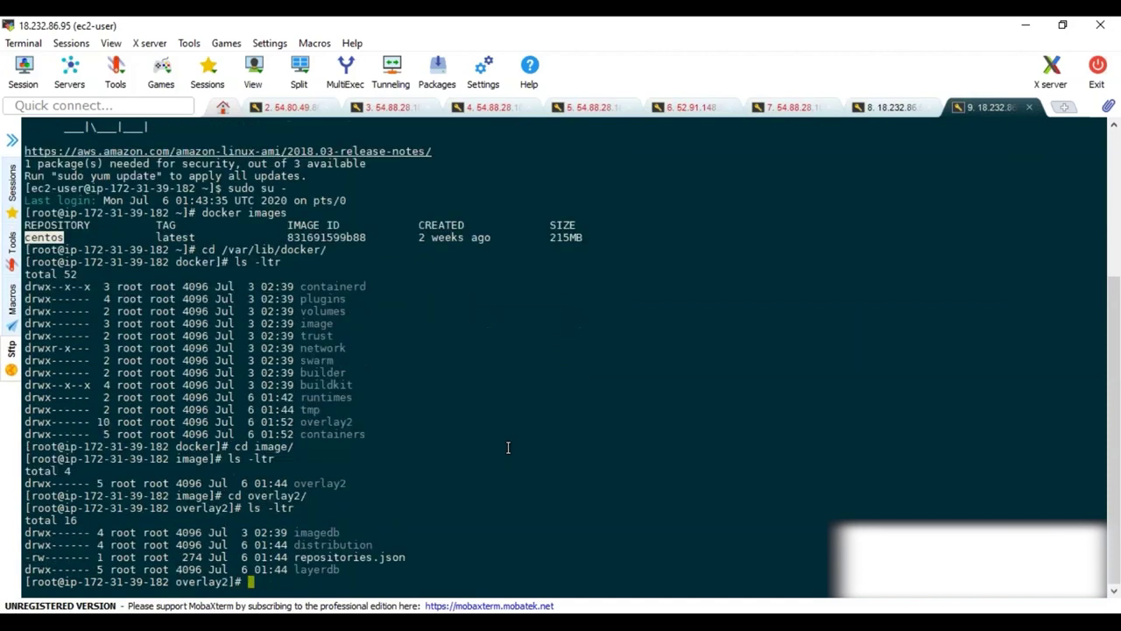
text(cd dis)
key(Tab)
key(Return)
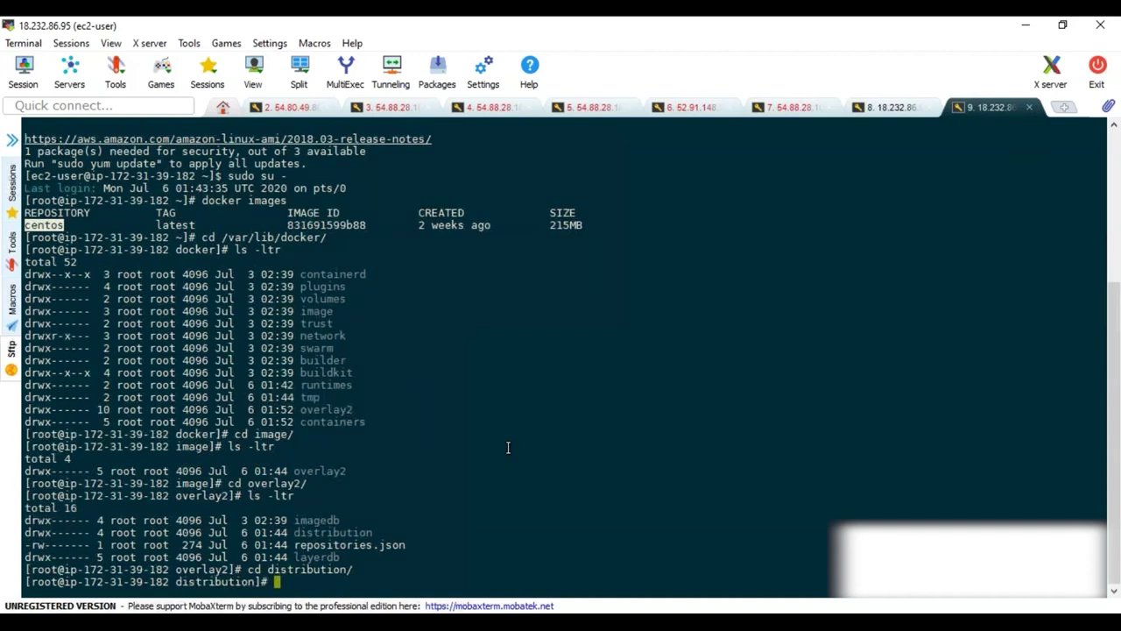
text(ls -ltr)
key(Return)
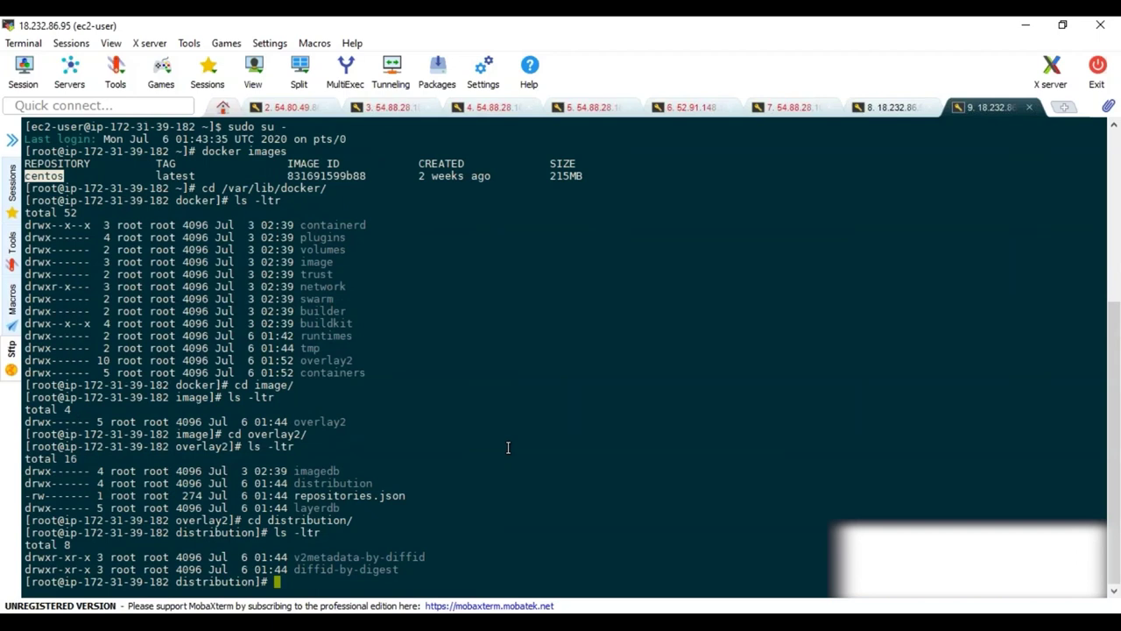
Step: Enter diffid-by-digest/sha256 and list its single 71-byte digest file
text(cd )
text(di)
key(Tab)
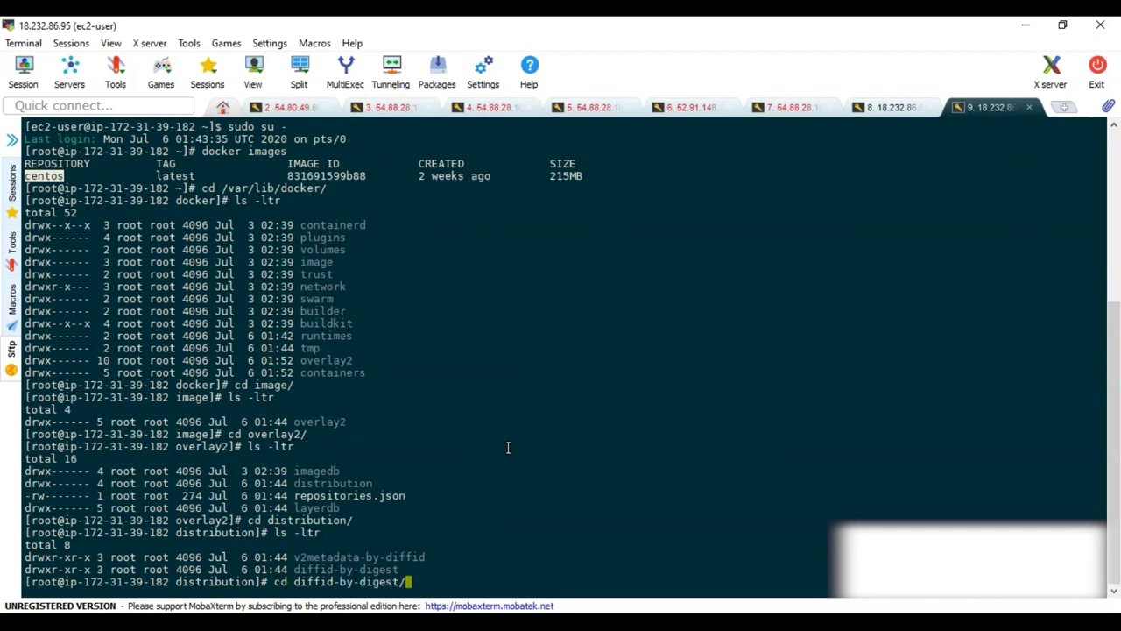
key(Return)
text(ls -ltr)
key(Return)
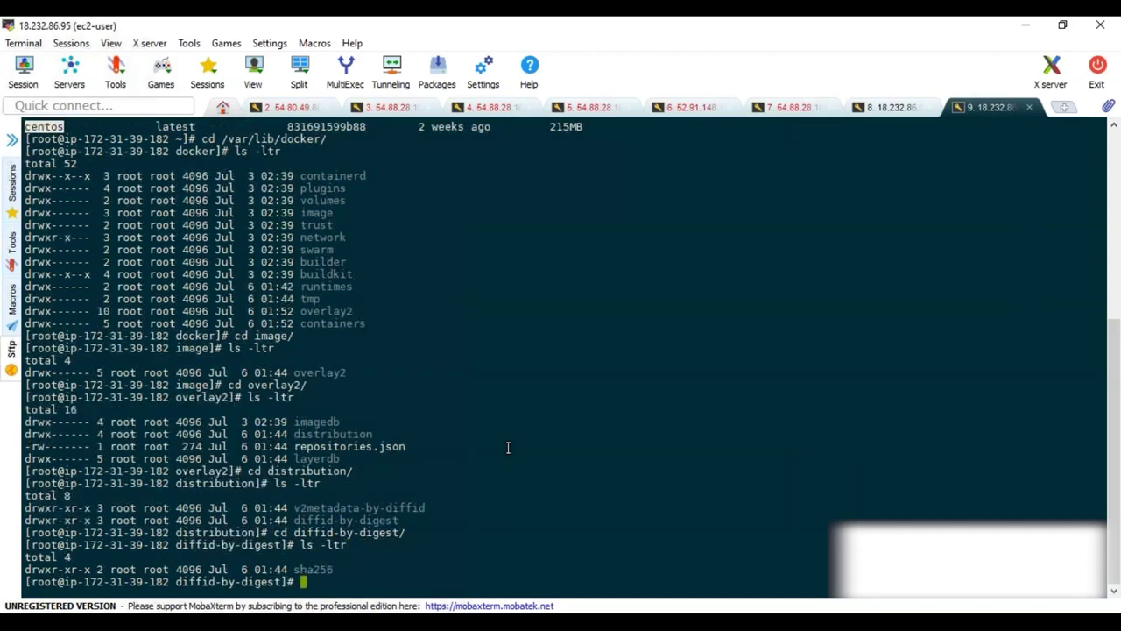
text(cd sha256/)
key(Return)
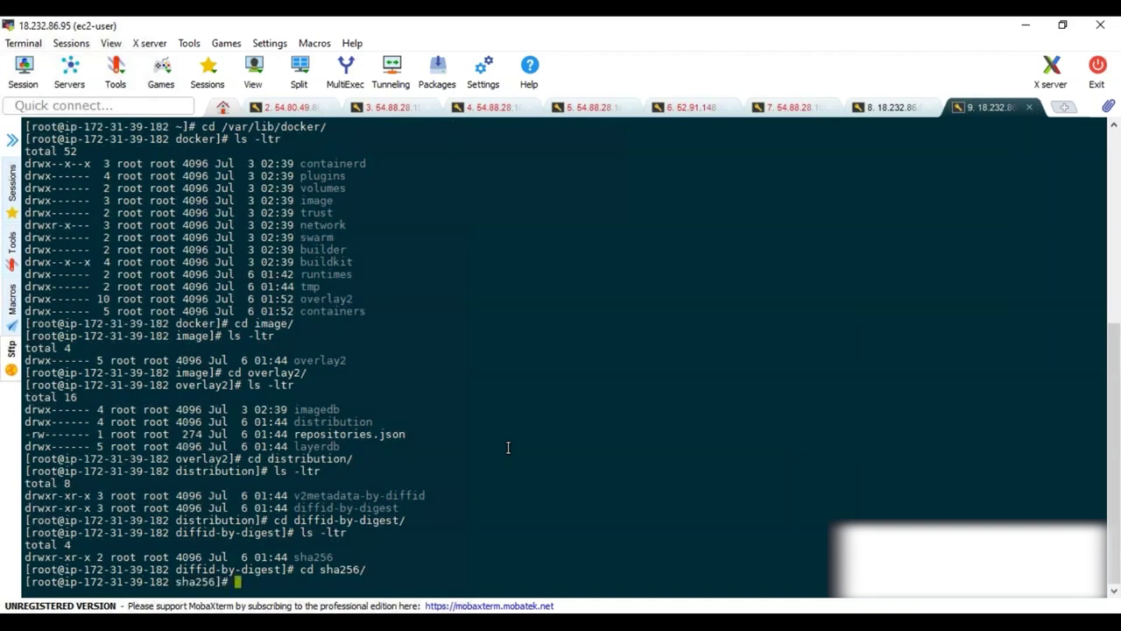
text(ls -ltr)
key(Return)
Step: Climb back up through distribution to overlay2, listing each level
text(cd ..)
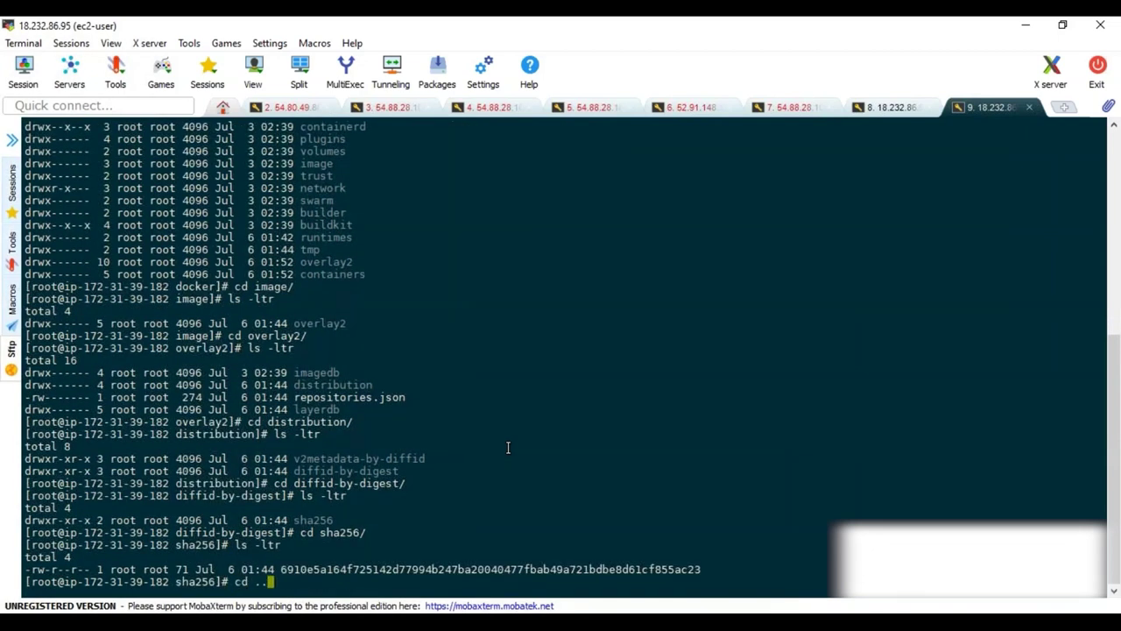
key(Return)
text(cd ..)
key(Return)
text(ls -ltr)
key(Return)
text(cd ..)
key(Return)
text(ls -ltr)
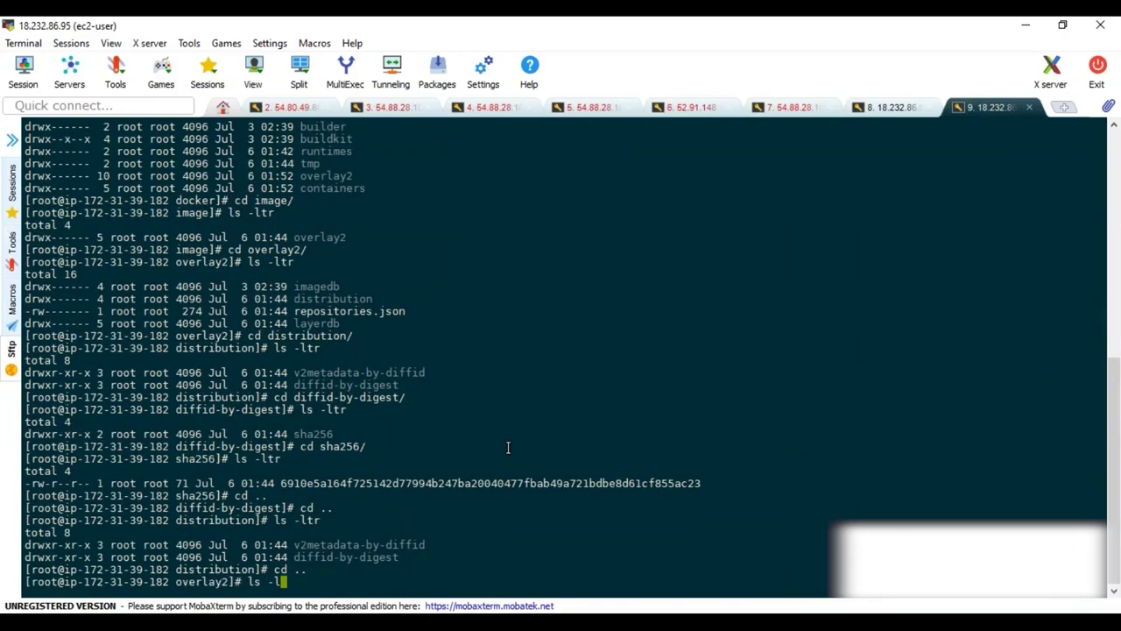
key(Return)
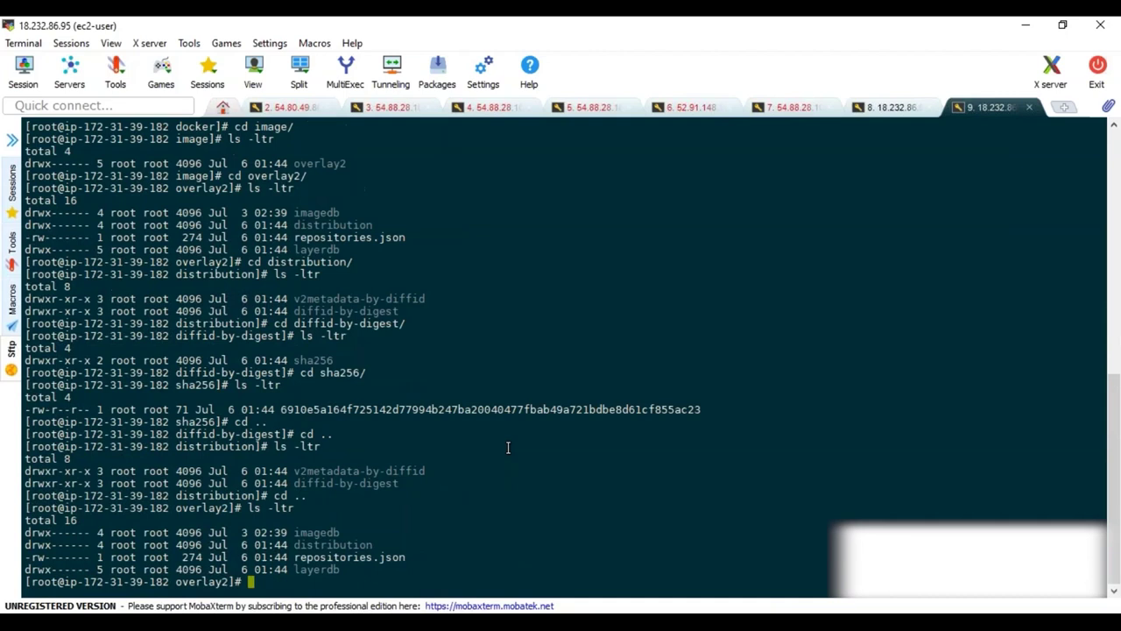
Step: Go up to /var/lib/docker/image, list it and print the working directory
text(cd)
scroll(405, 367, up, 4)
scroll(425, 408, down, 4)
scroll(403, 403, up, 6)
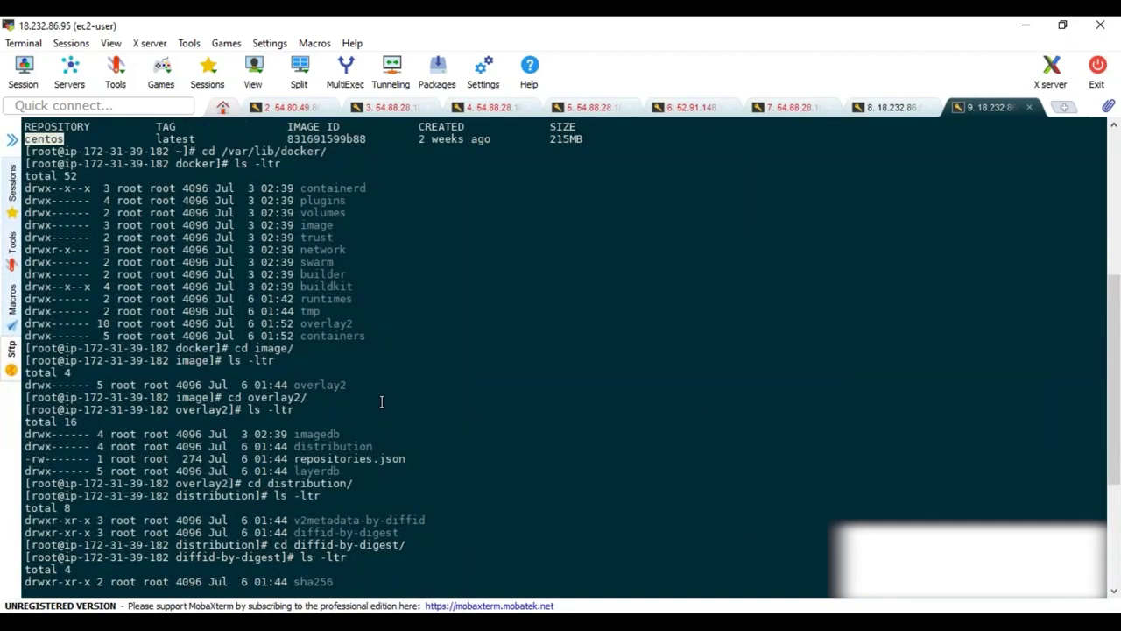
scroll(403, 412, down, 6)
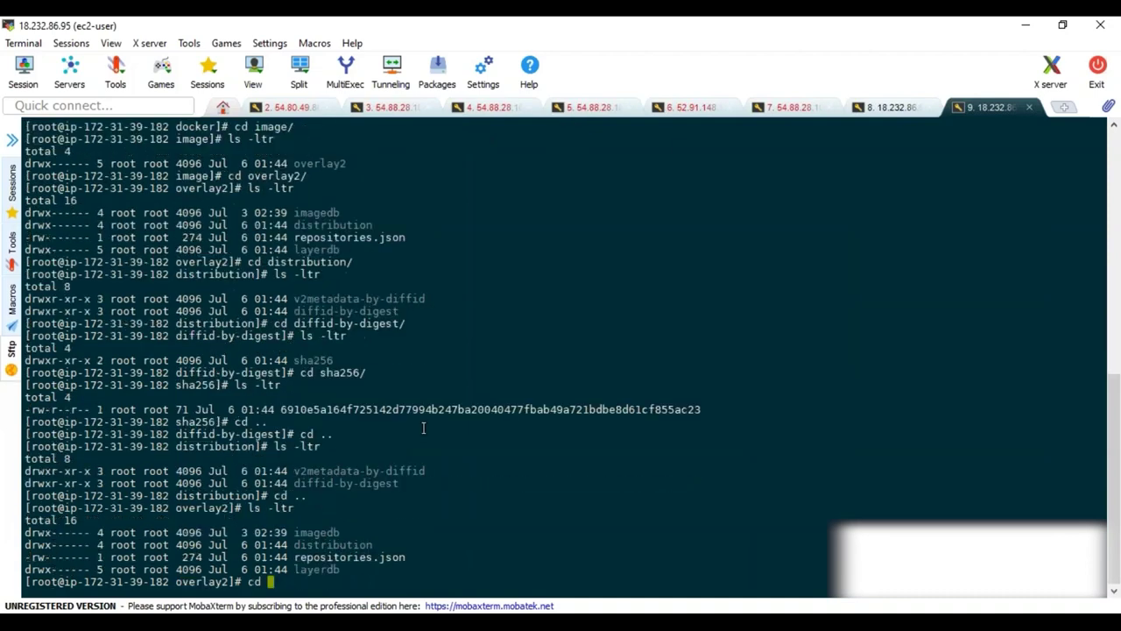
text(..)
key(Return)
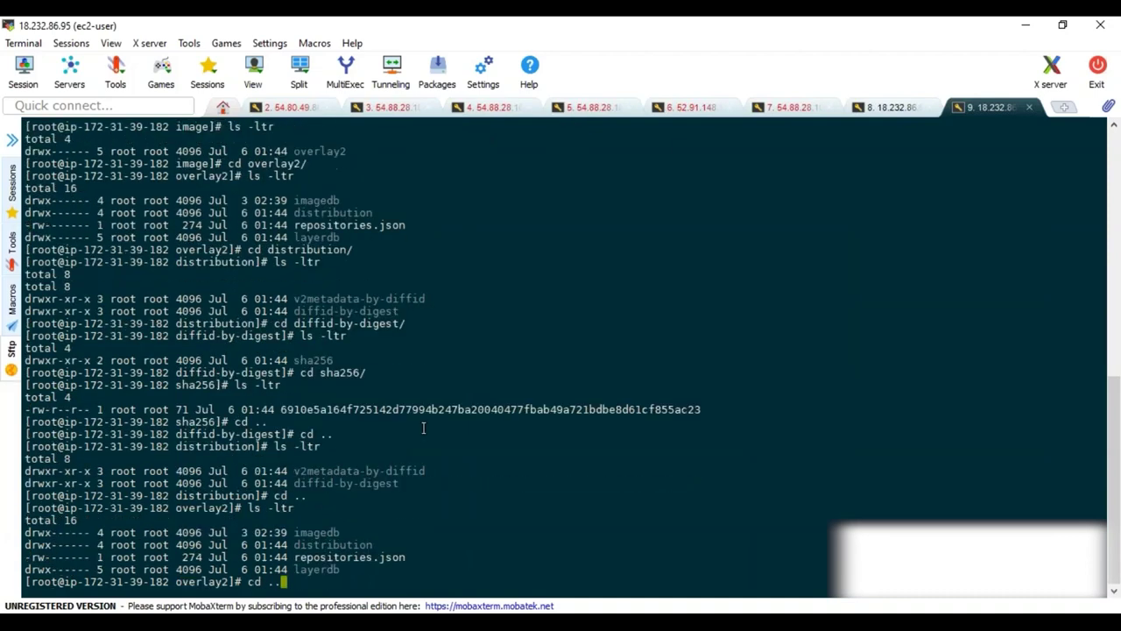
text(ls -ltr)
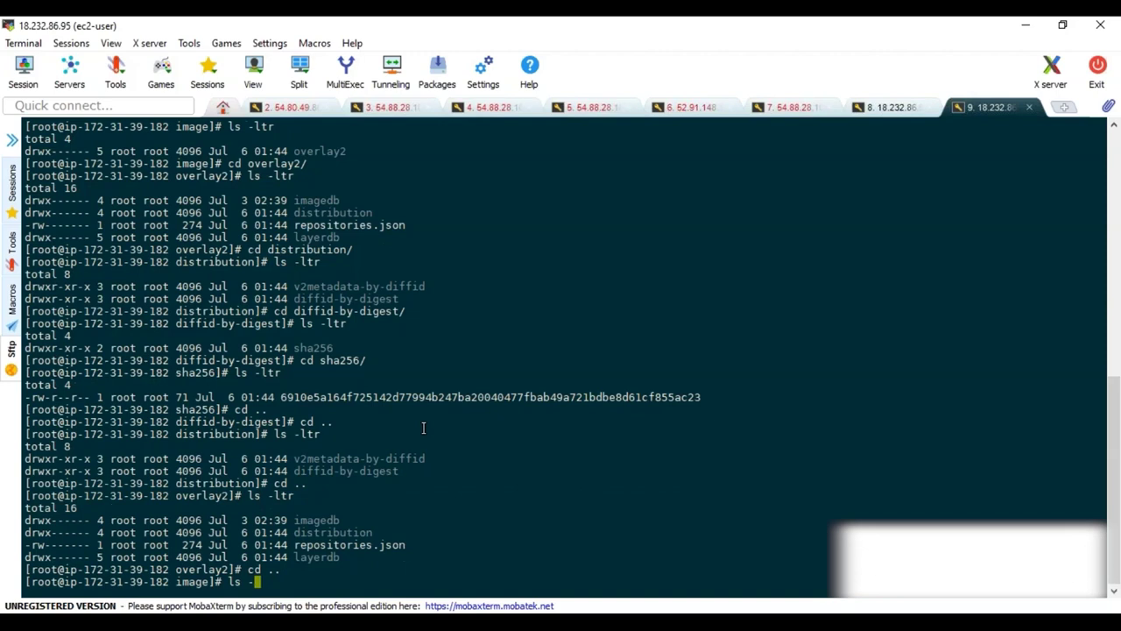
key(Return)
text(ls -ltr)
key(Return)
text(pwd)
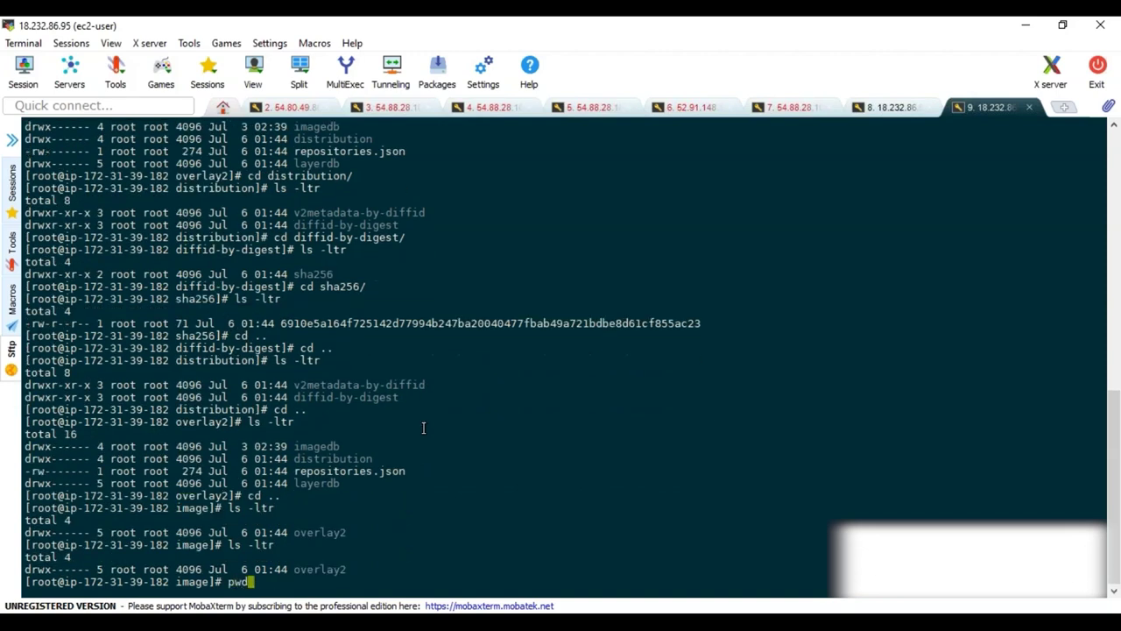
key(Return)
Step: Move up to /var/lib/docker and list its contents
text(cd ..)
key(Return)
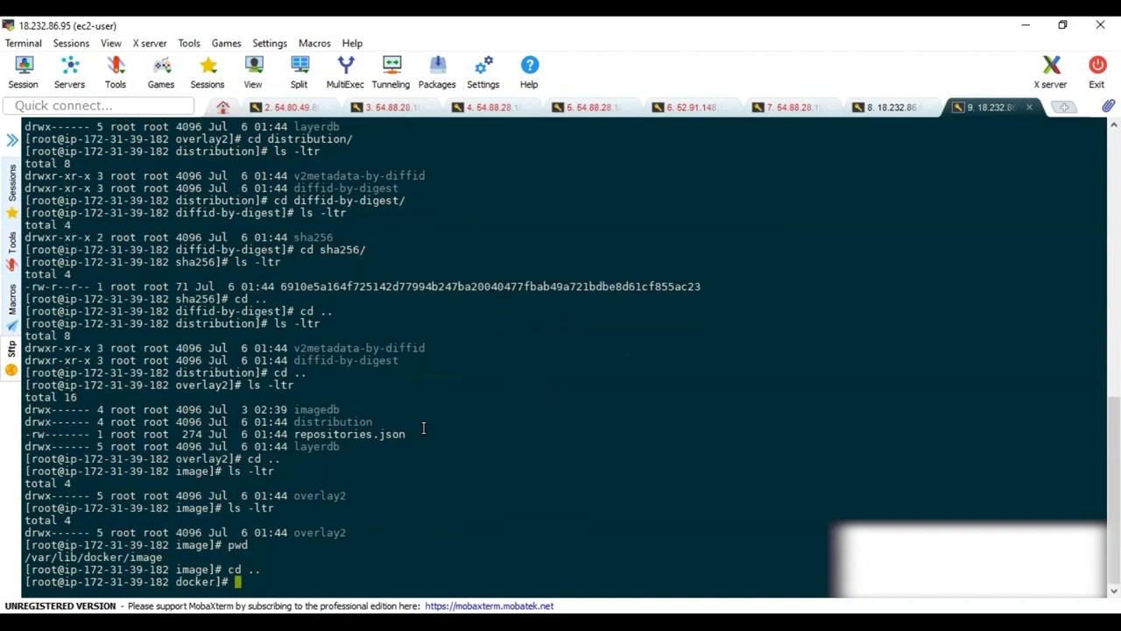
text(ls -ltr)
key(Return)
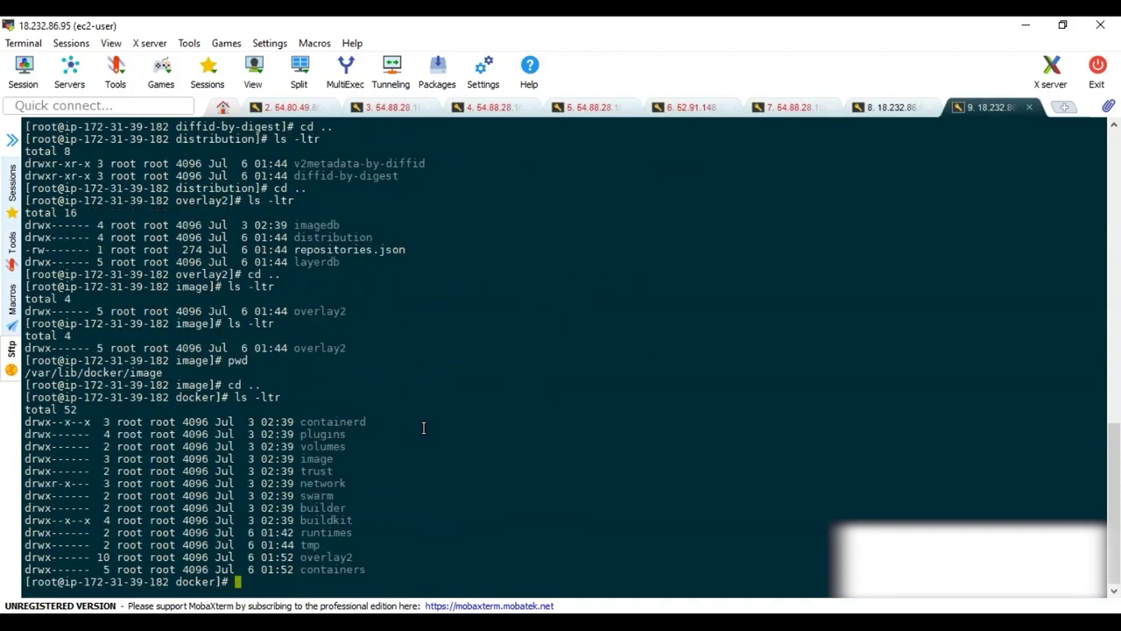
double_click(316, 459)
Step: Enter the containers folder and list its three hash-named container directories
text(cd )
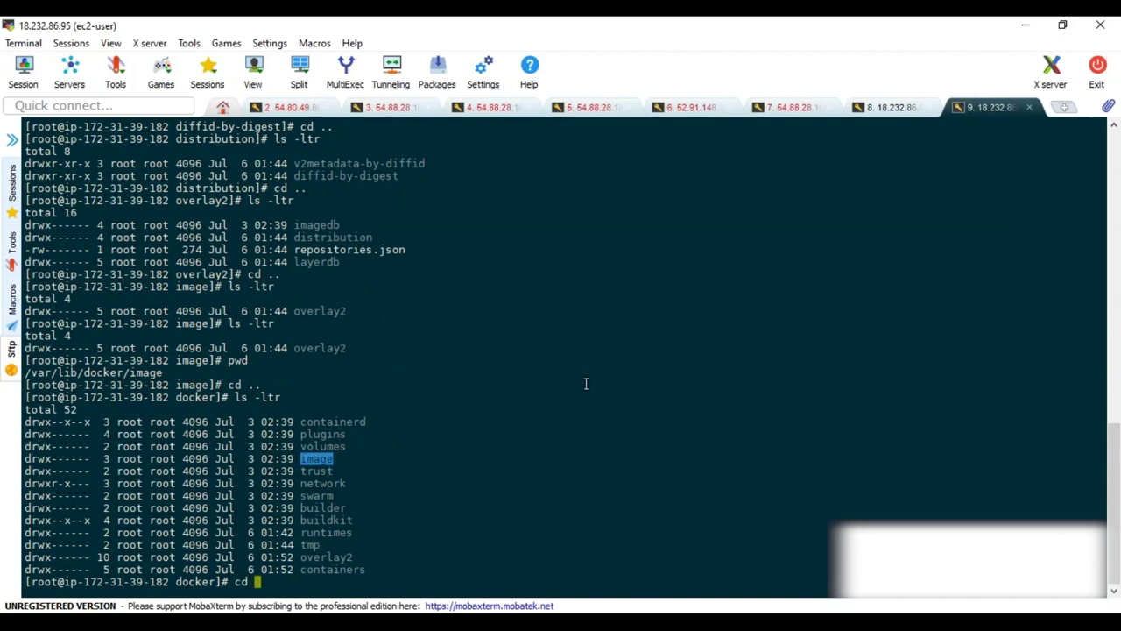
text(container)
key(Return)
text(ls)
key(BackSpace)
key(BackSpace)
text(cd container)
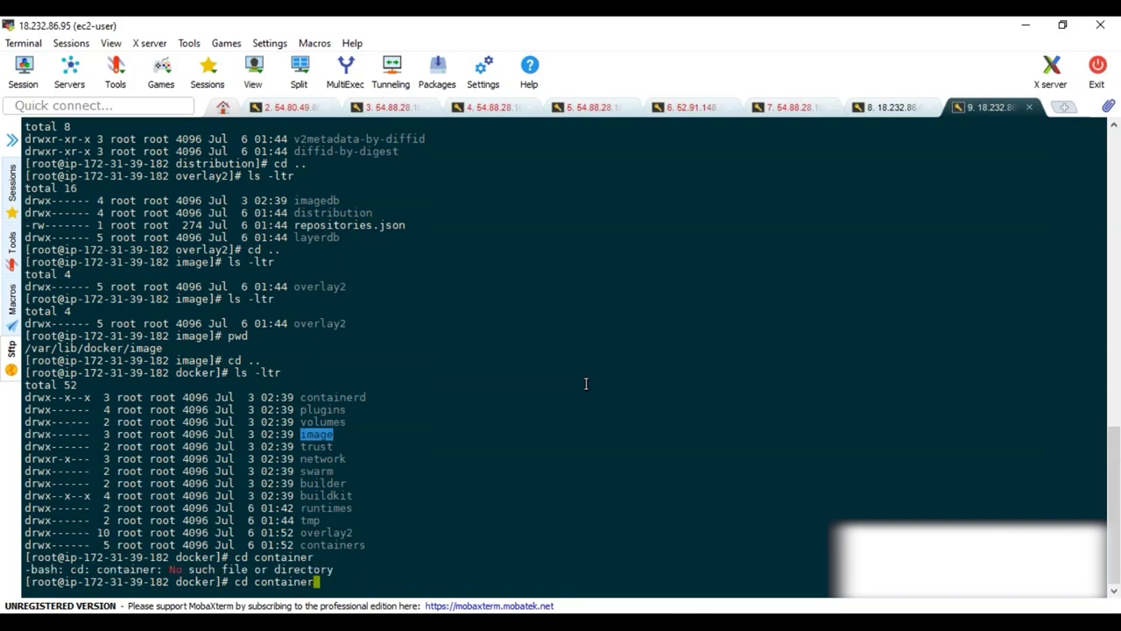
text(s)
key(Tab)
key(Return)
text(ls -ltr)
key(Return)
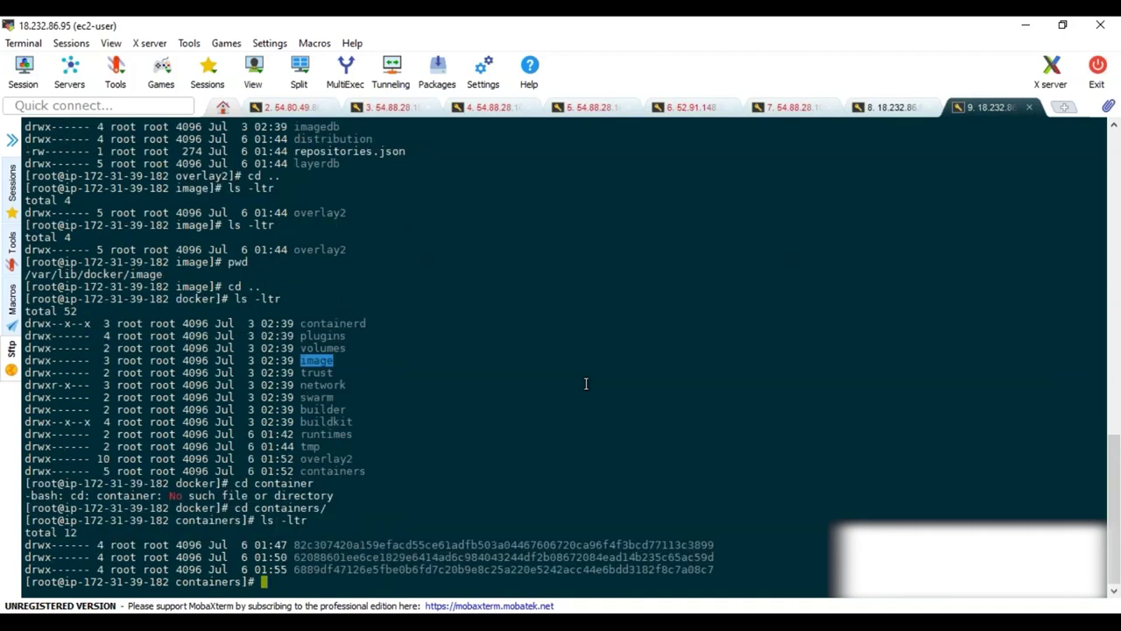
Step: Return to /var/lib/docker and list it again, scrolling through the output
text(cd ..)
key(Return)
text(ls -ltr)
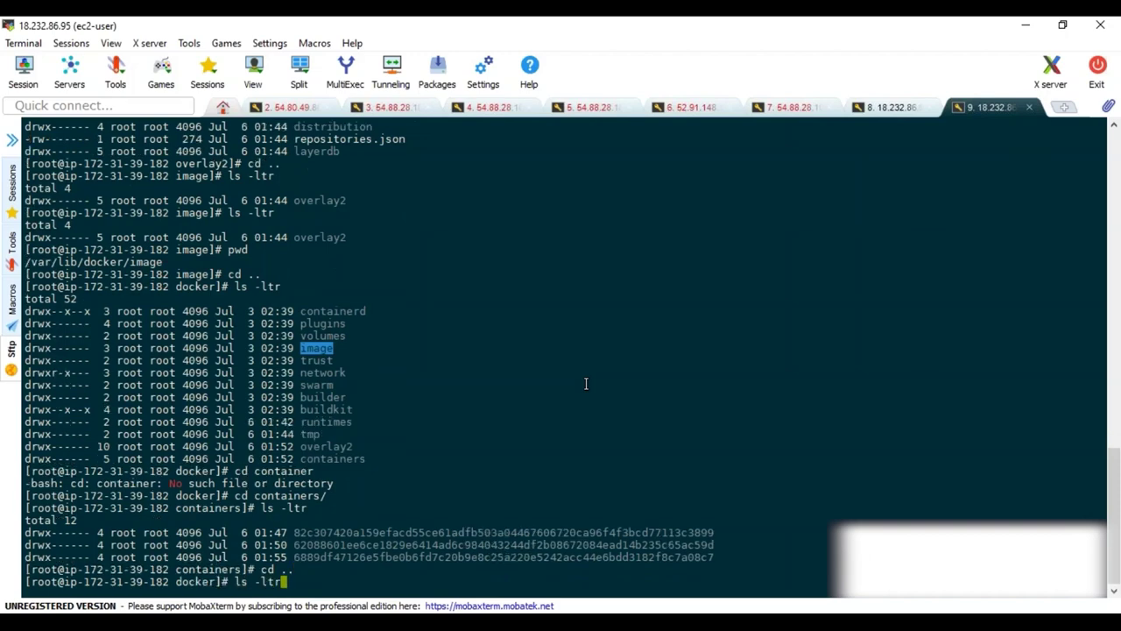
key(Return)
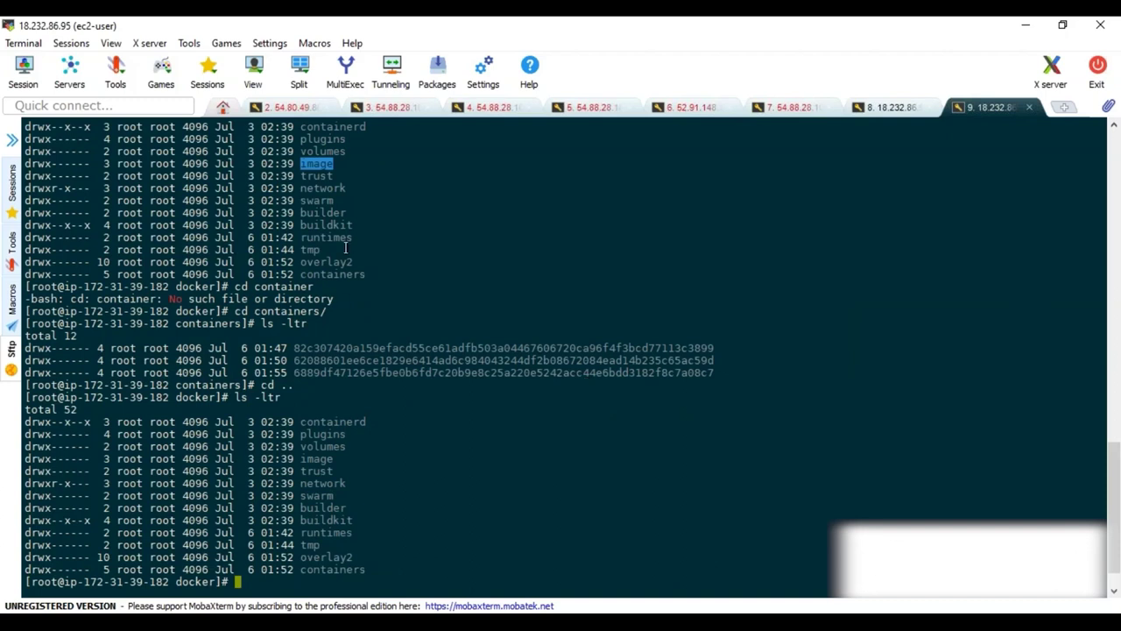
scroll(345, 248, up, 1)
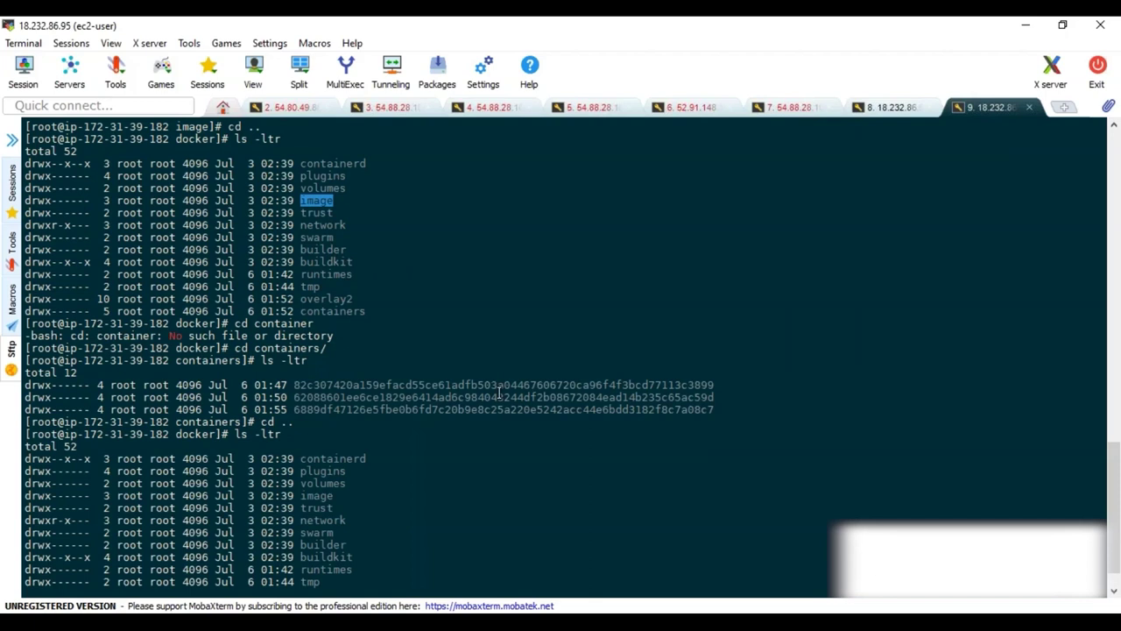
scroll(491, 383, down, 1)
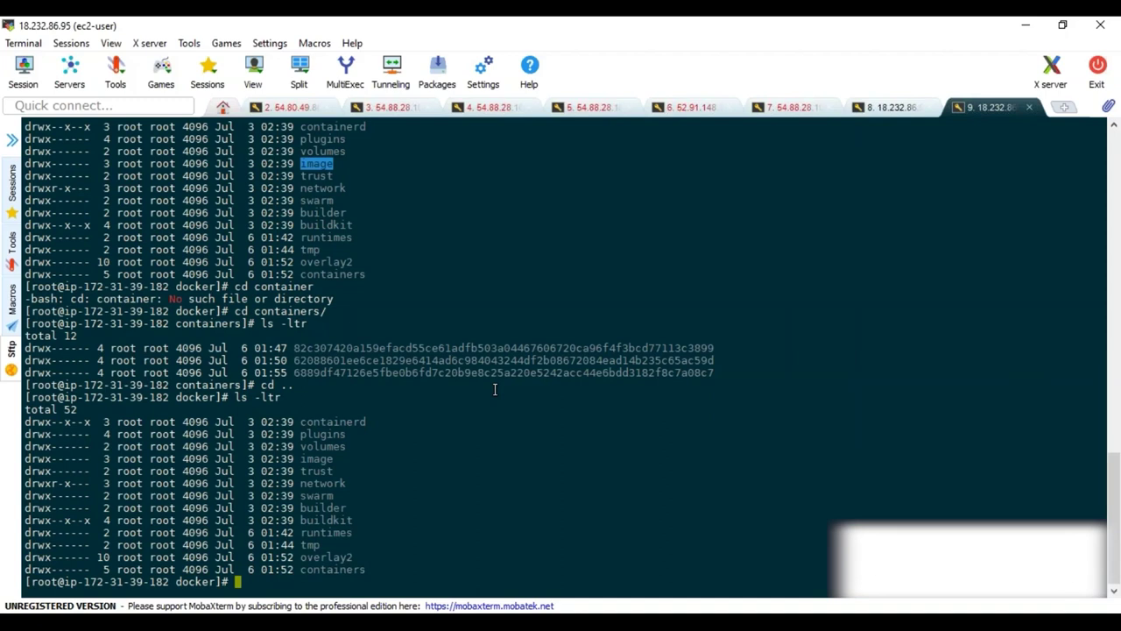
scroll(494, 389, up, 2)
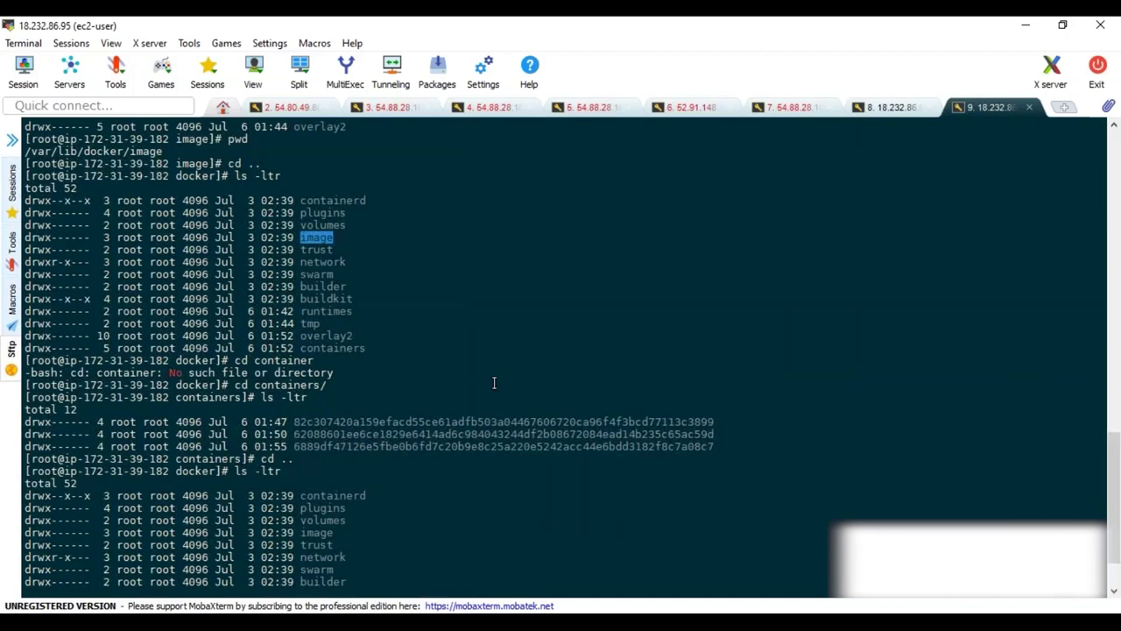
scroll(494, 383, down, 2)
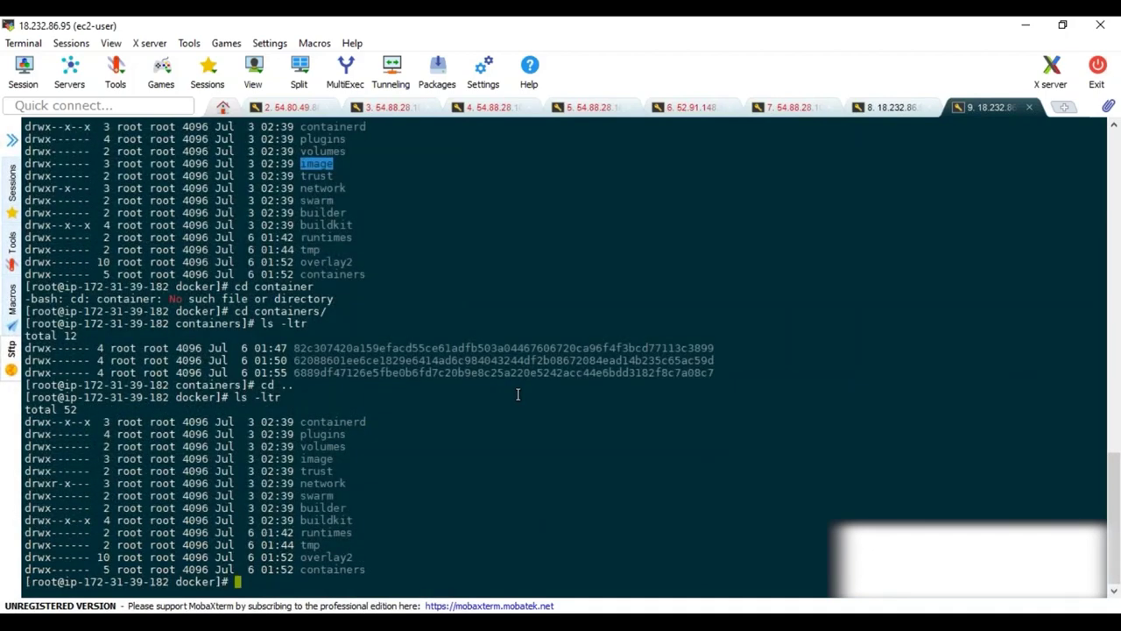
Step: Enter overlay2 and list its layer folders
text(cd overlay2/)
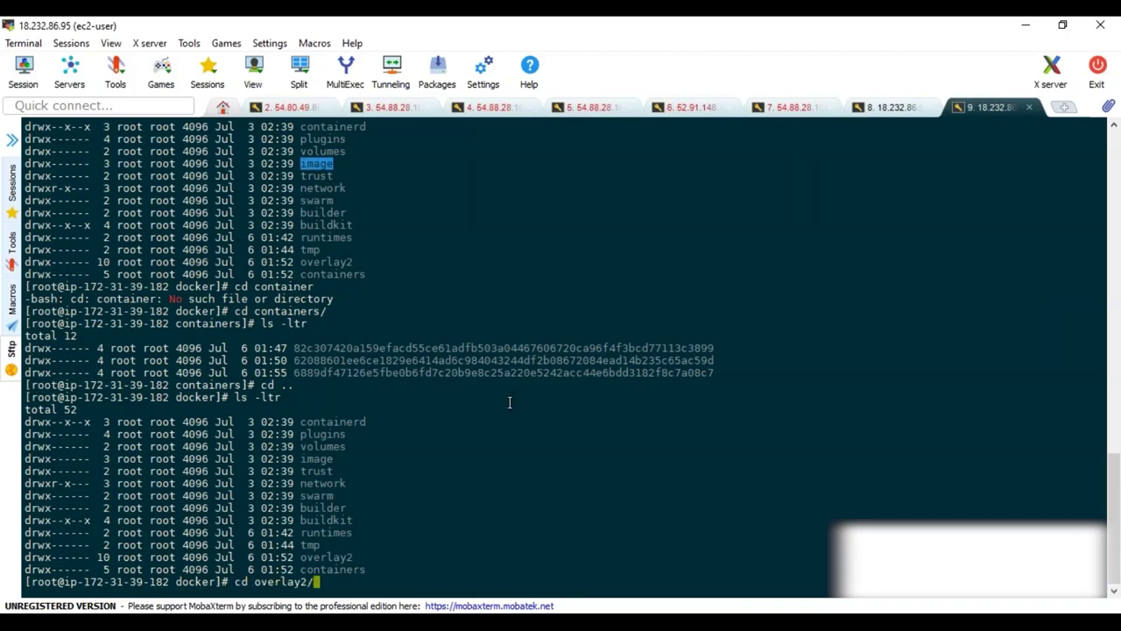
key(Return)
text(ls -ltr)
key(Return)
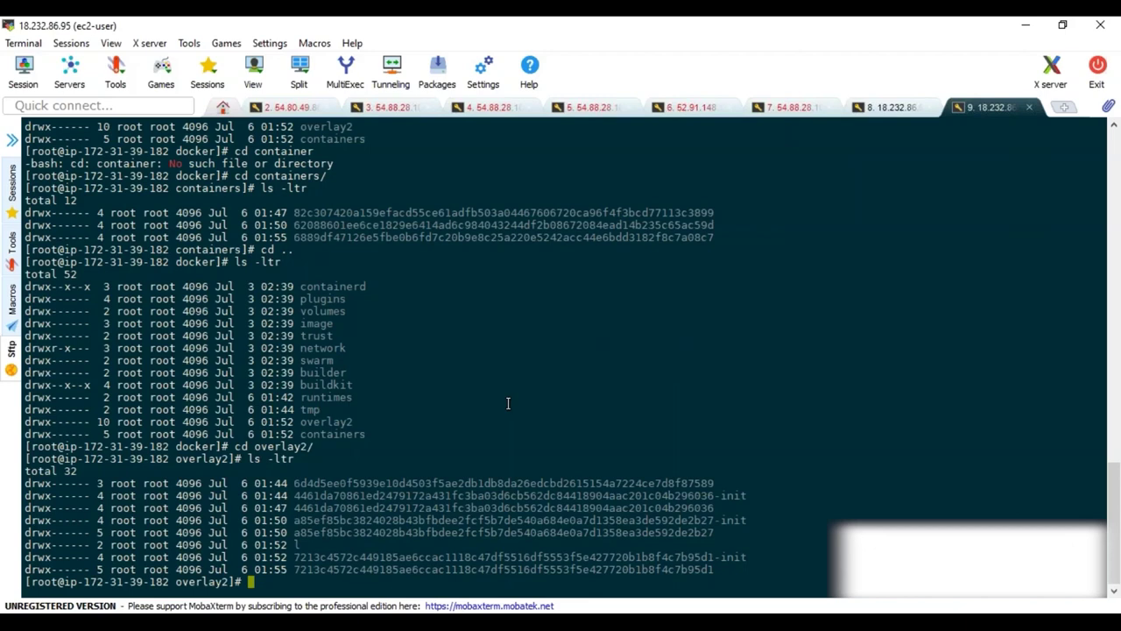
Step: Enter the first 6d4d5ee… layer folder and list its link, diff and committed entries
text(cd 6)
key(Tab)
key(Return)
text(ls -ltr)
key(Return)
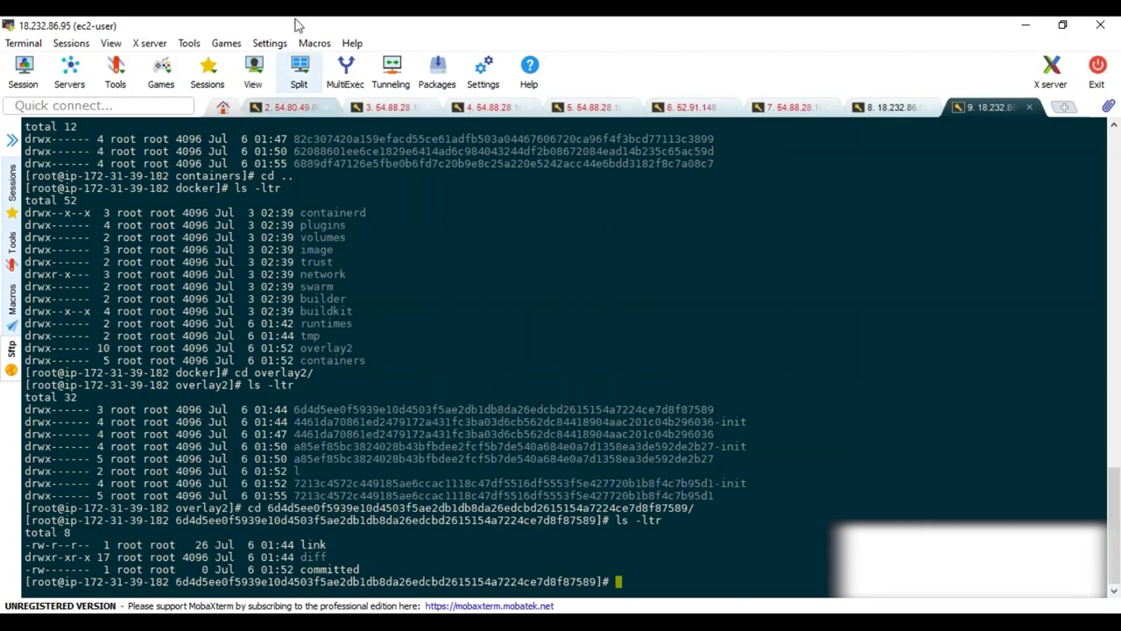
double_click(316, 253)
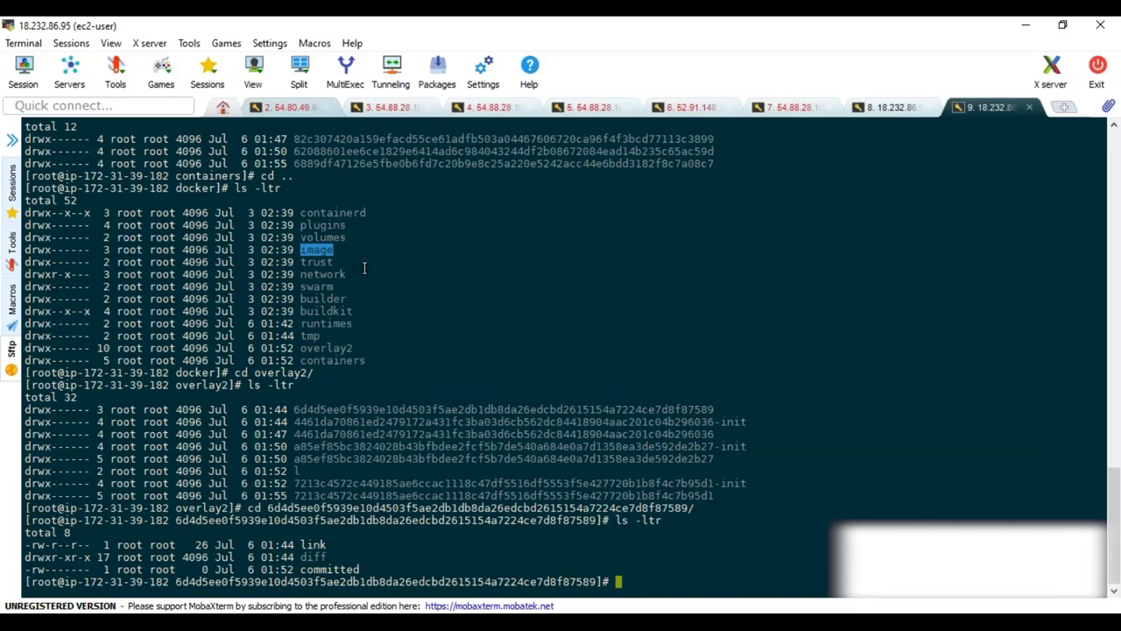
Step: Scroll through the Docker Hub jenkins results, then return to the MobaXterm shell
text(cd)
mouse_move(666, 618)
click(613, 552)
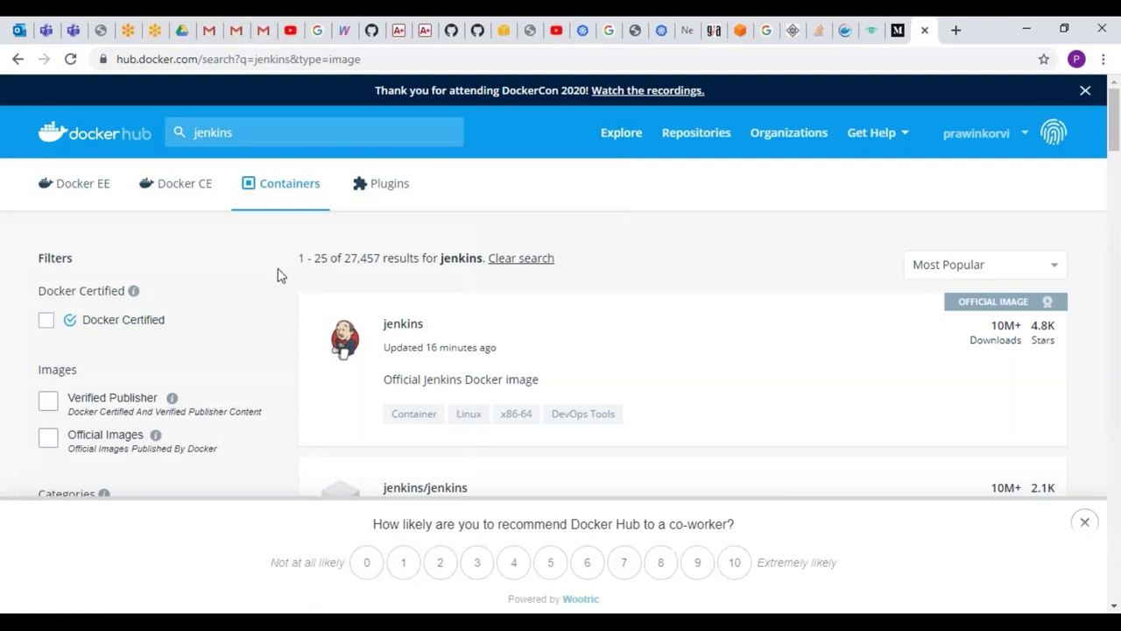
scroll(683, 342, down, 3)
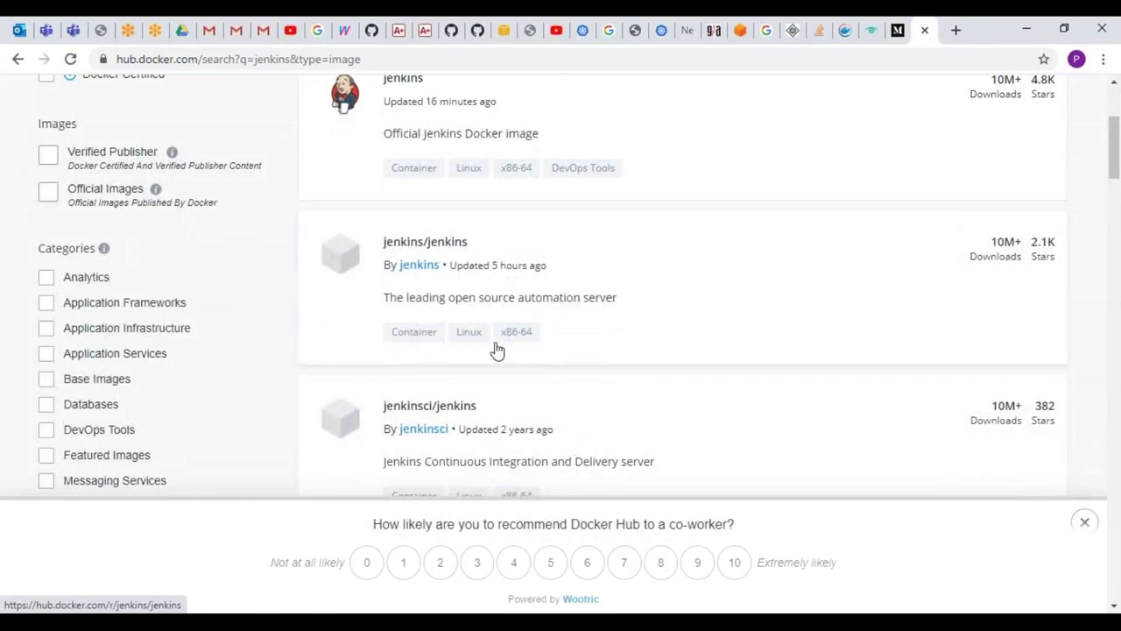
scroll(496, 350, down, 1)
scroll(496, 351, up, 4)
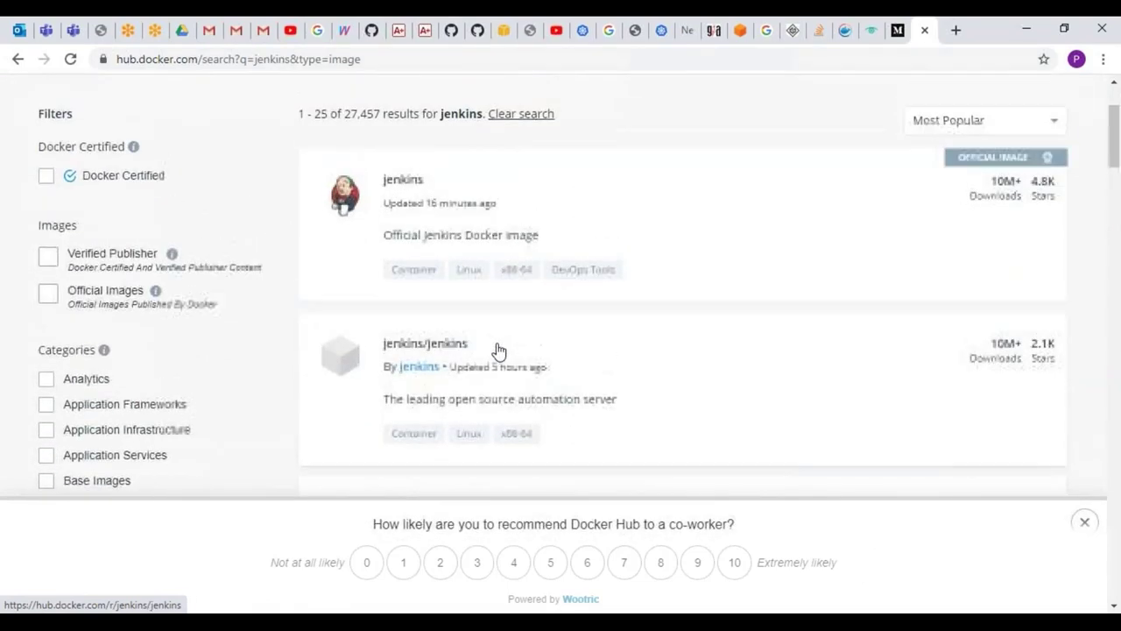
key(alt+Tab)
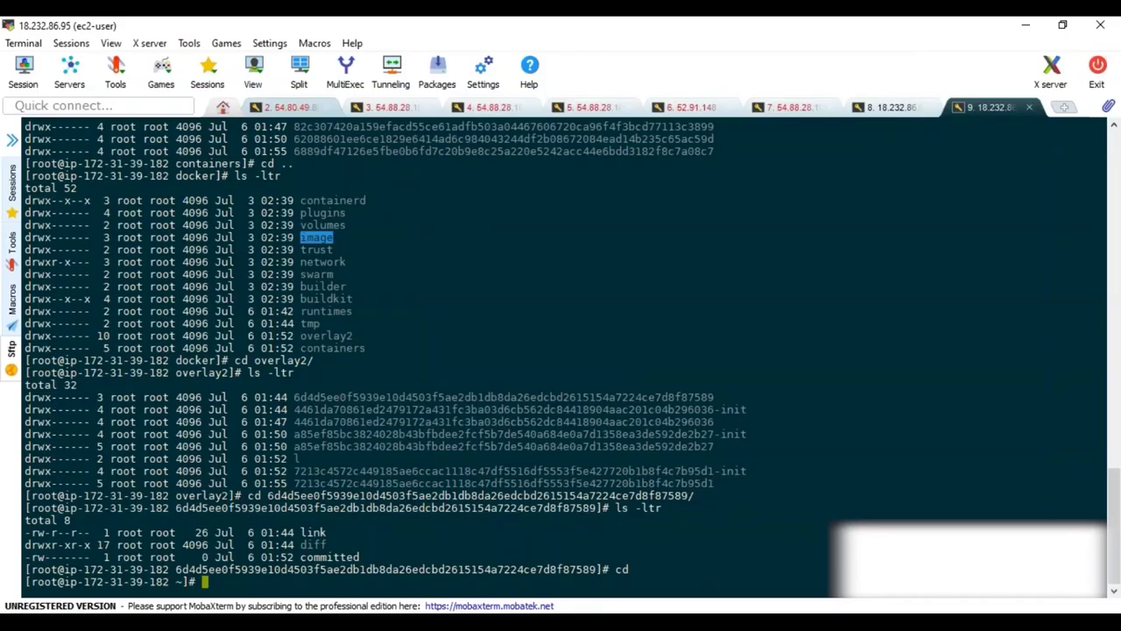
Step: Enlarge the terminal font from the View menu
click(615, 343)
text(docker)
click(110, 46)
click(157, 289)
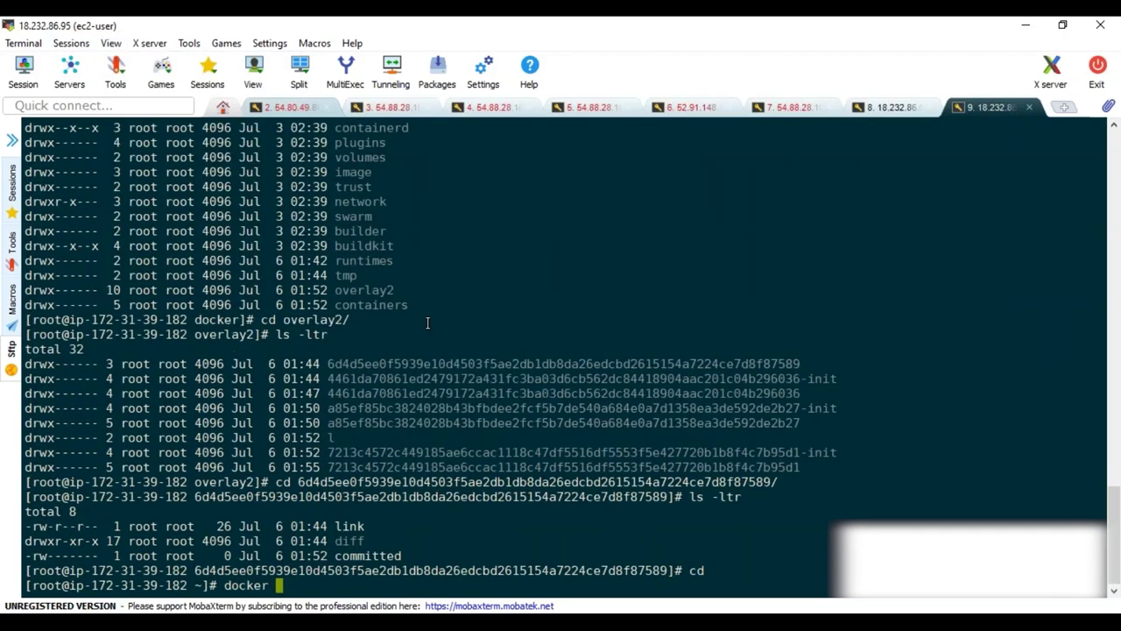
Step: Start a detached nginx container with docker run -d -t nginx
text(run -i)
text(t)
key(BackSpace)
key(BackSpace)
key(BackSpace)
text(d -t nginx)
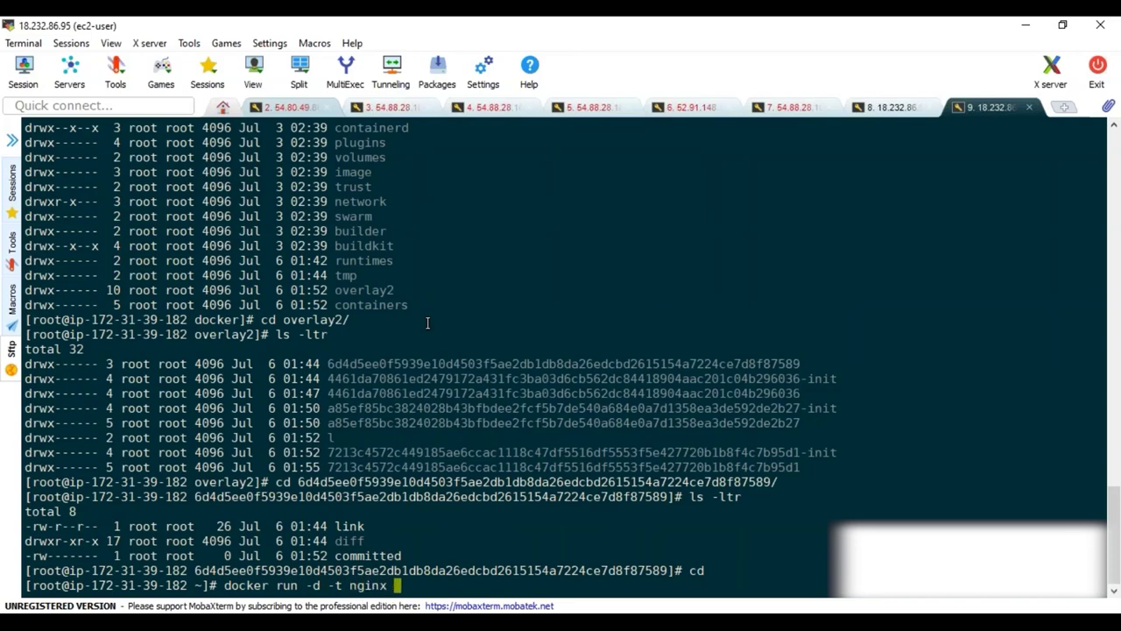
key(Return)
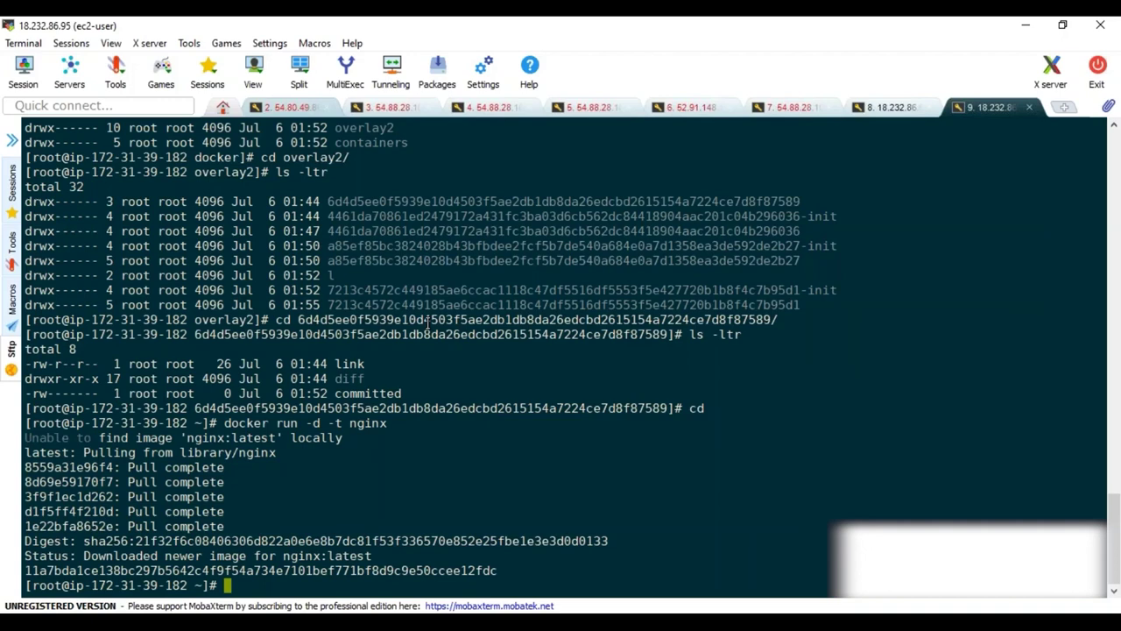
Step: List containers with docker ps, showing nginx beside the two centos containers
text(docker ps)
key(Return)
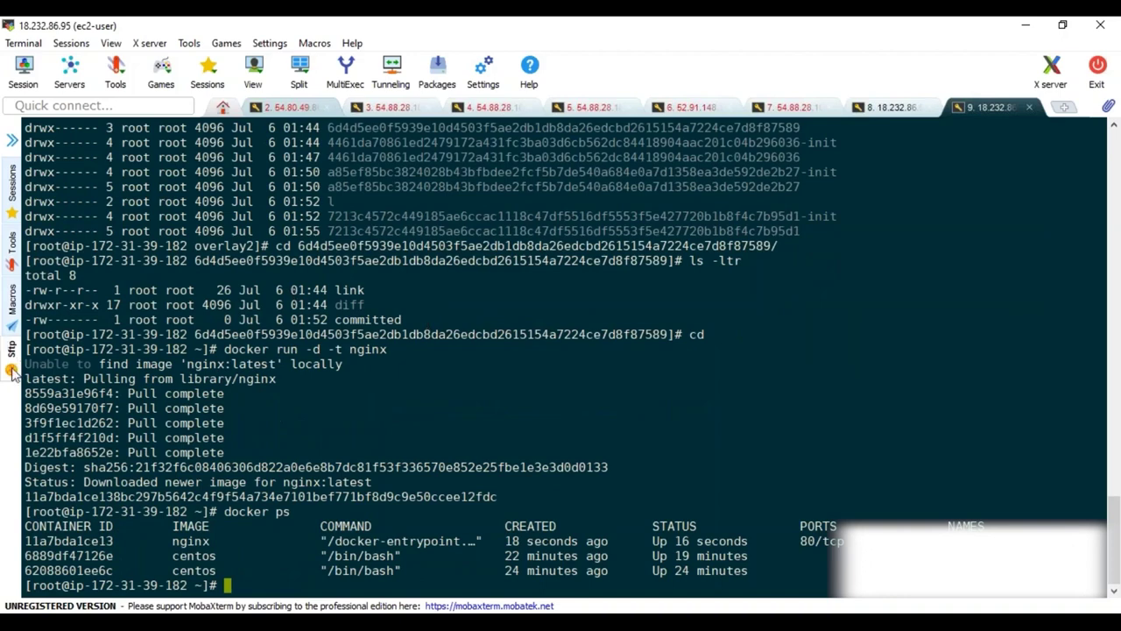
double_click(191, 540)
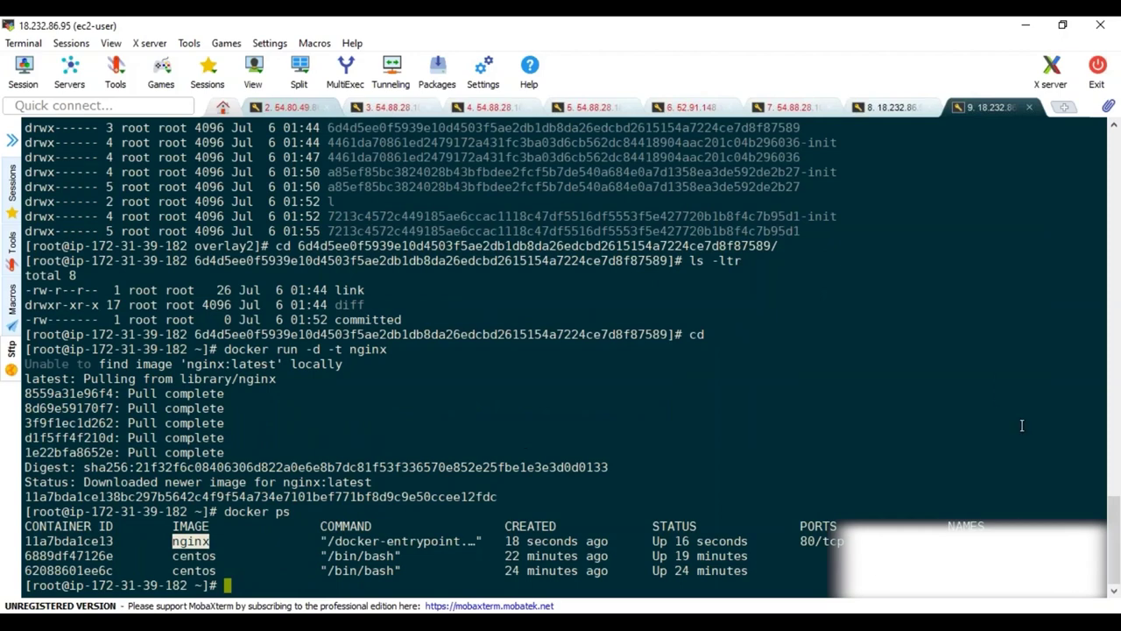
text(docker run )
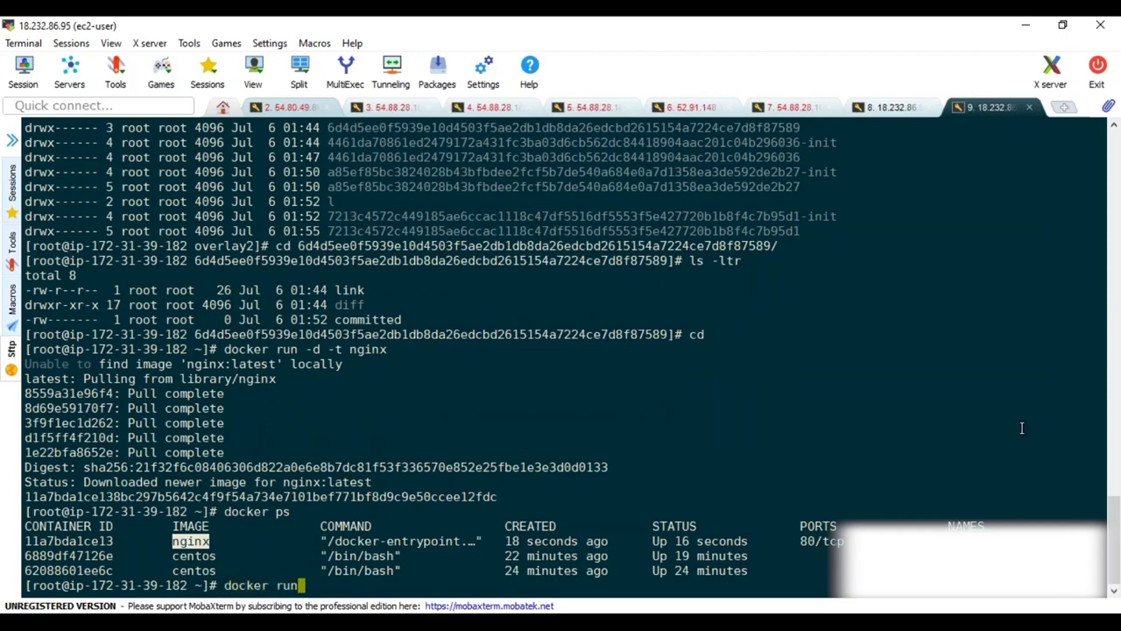
text(-d -t --name nginxserver)
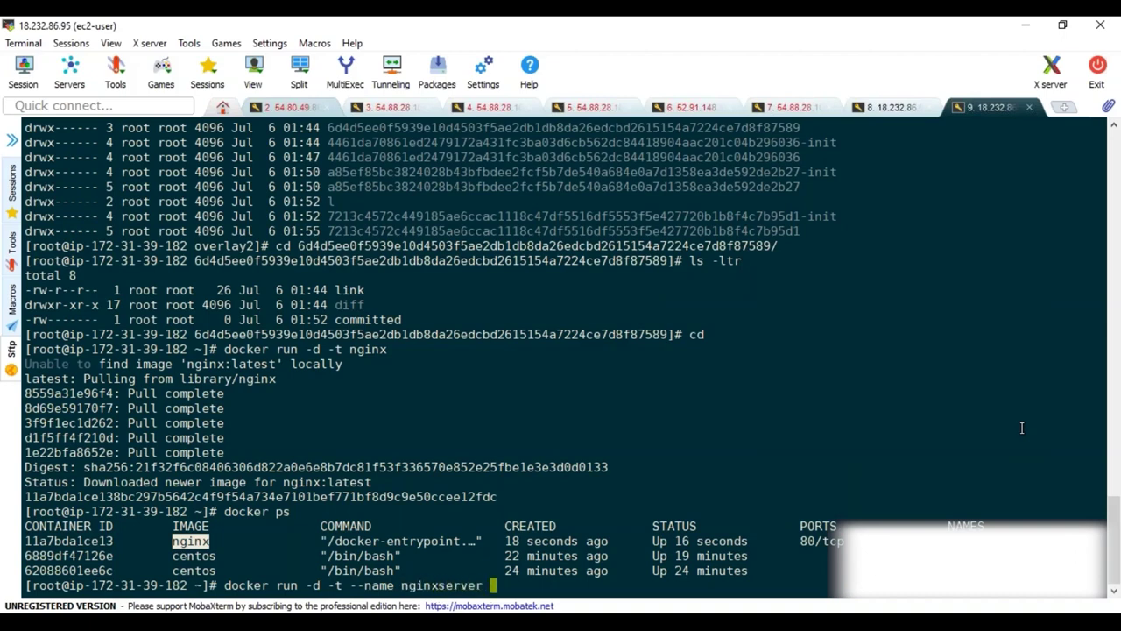
text( nginx)
Step: Start the nginxserver container, confirm it with docker ps, and paste its run command into the notes
key(Return)
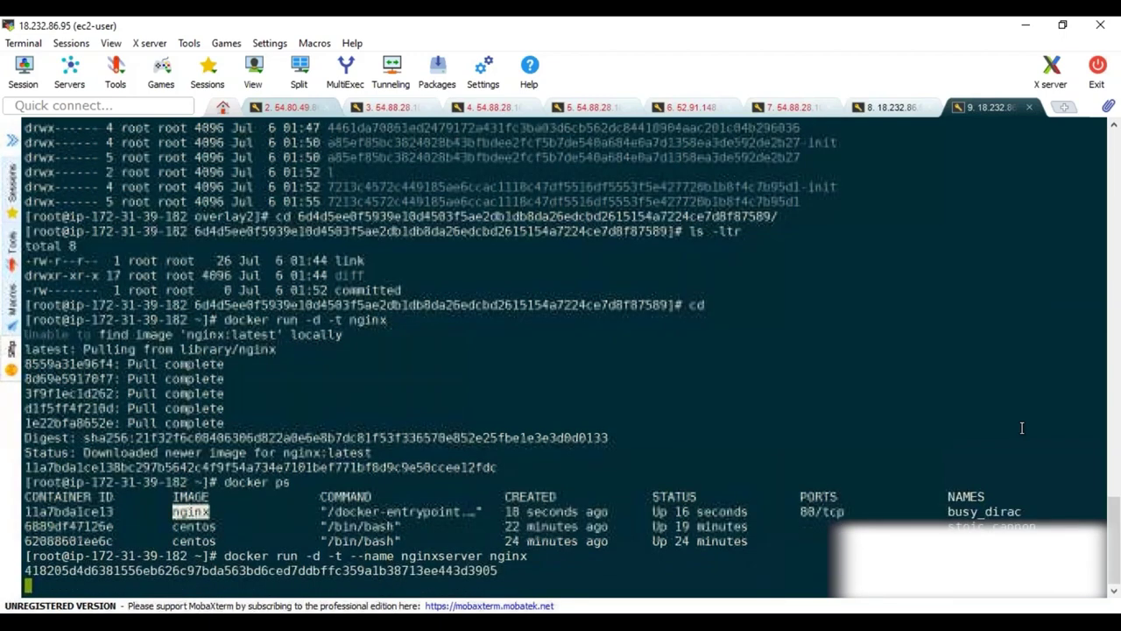
text(docker ps)
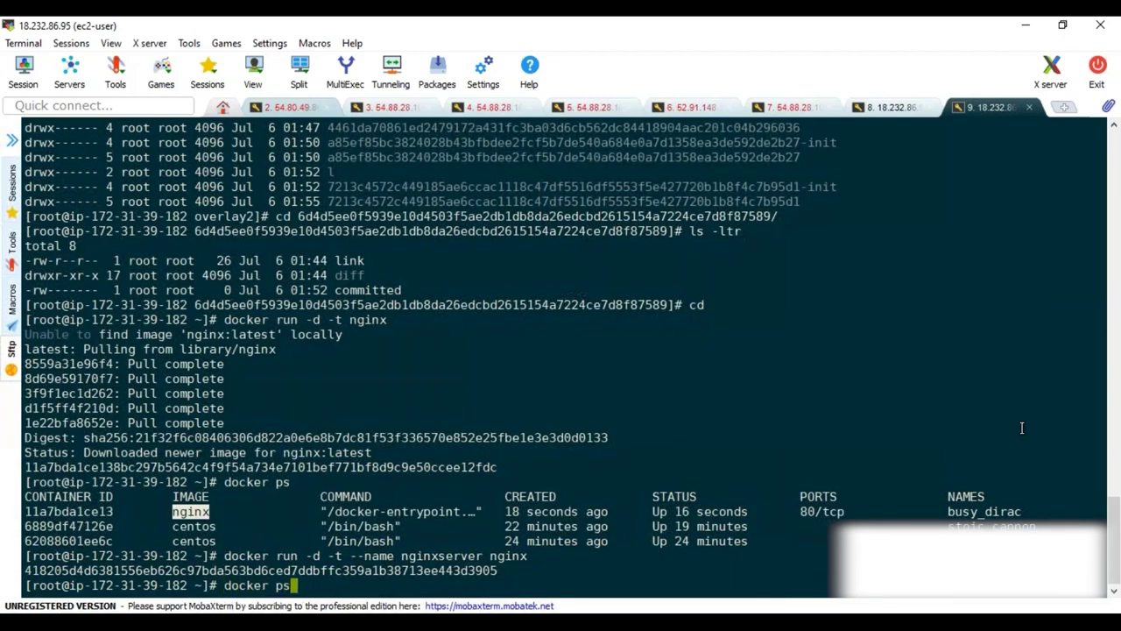
key(Return)
double_click(988, 526)
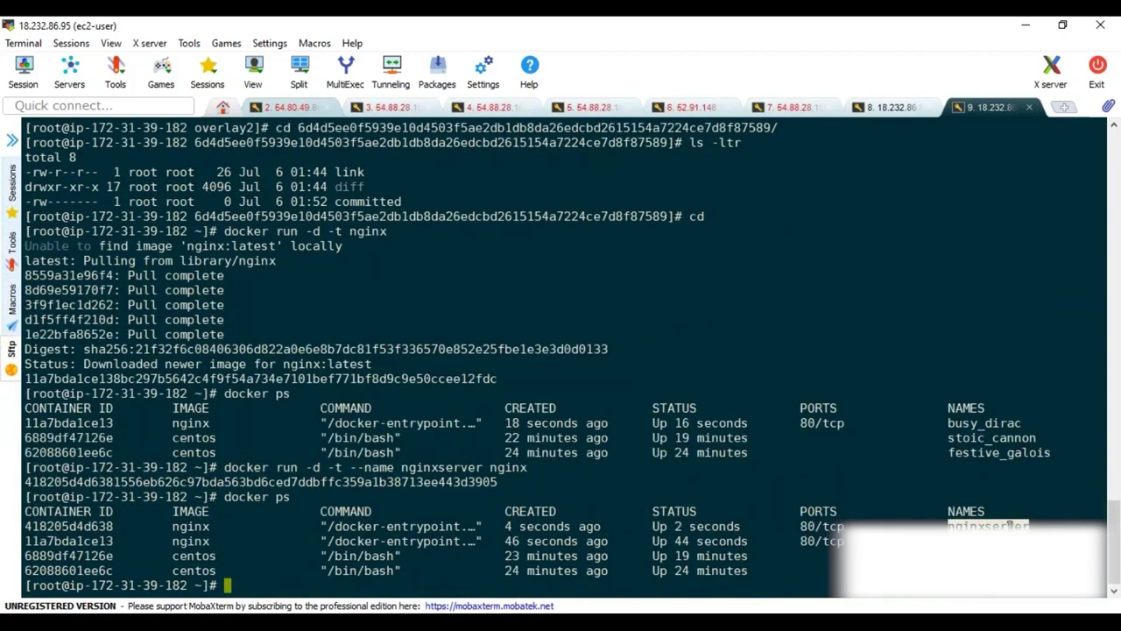
drag(226, 470, 527, 469)
key(ctrl+c)
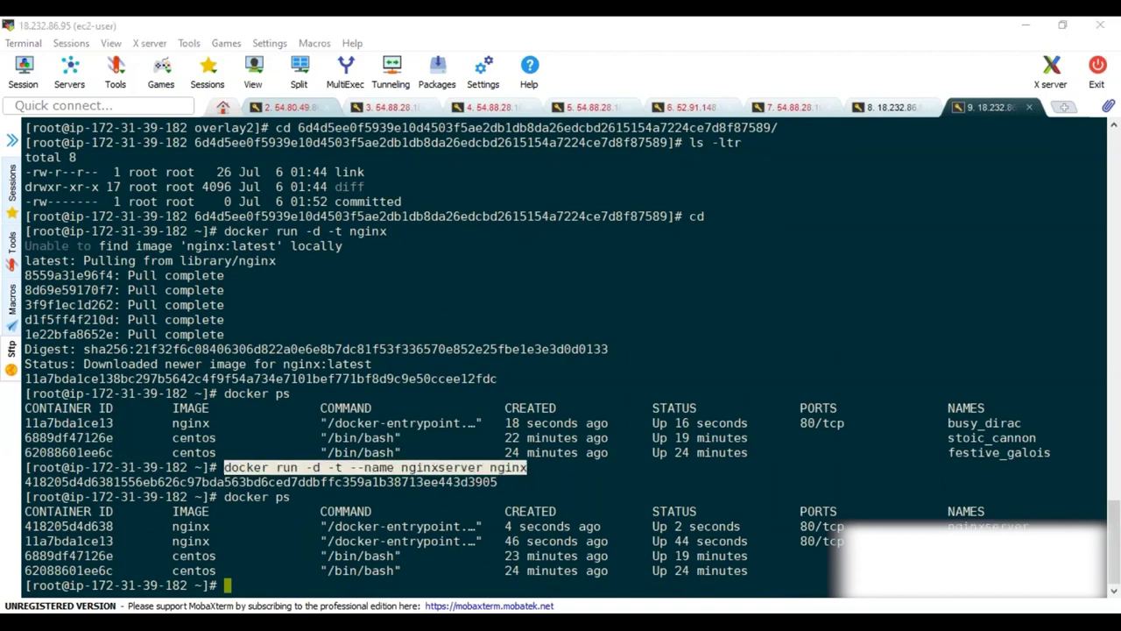
key(alt+Tab)
key(Return)
key(Return)
key(Return)
key(ctrl+v)
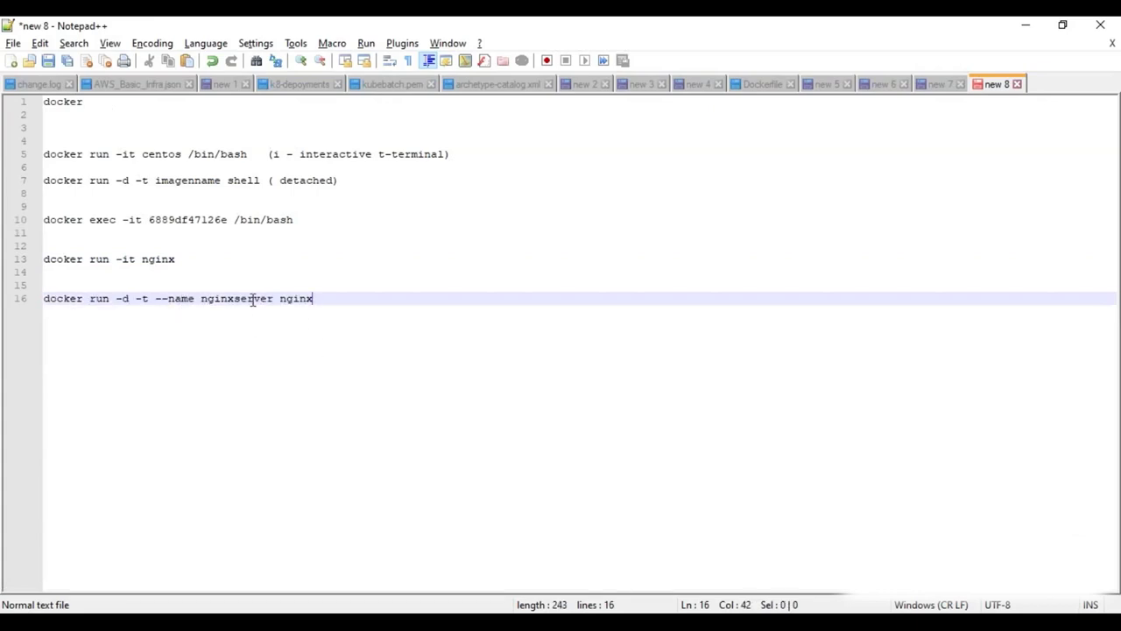
Step: Run an nginx container named nginxserver1 with hostname nginxprod and list containers
key(alt+Tab)
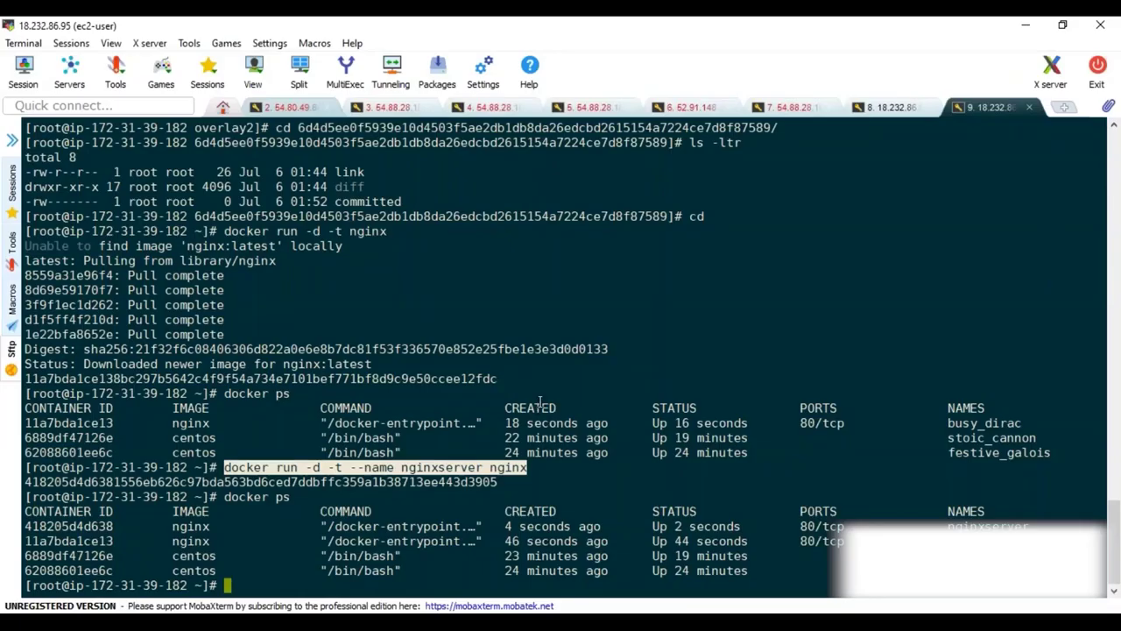
text(docker run -d -t)
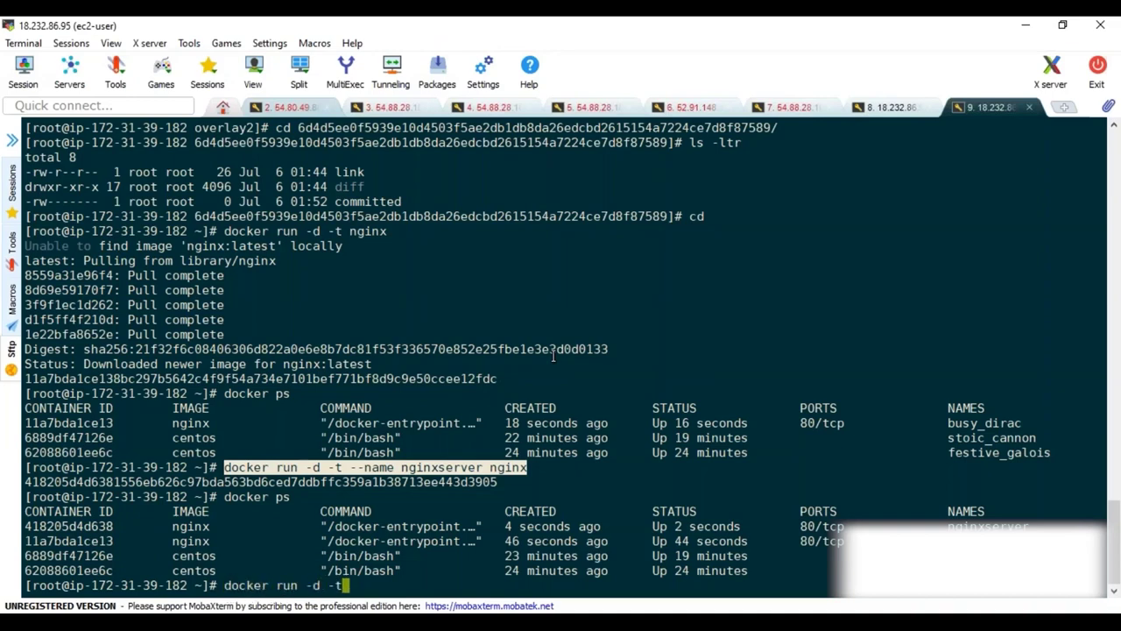
text( --name nginxser)
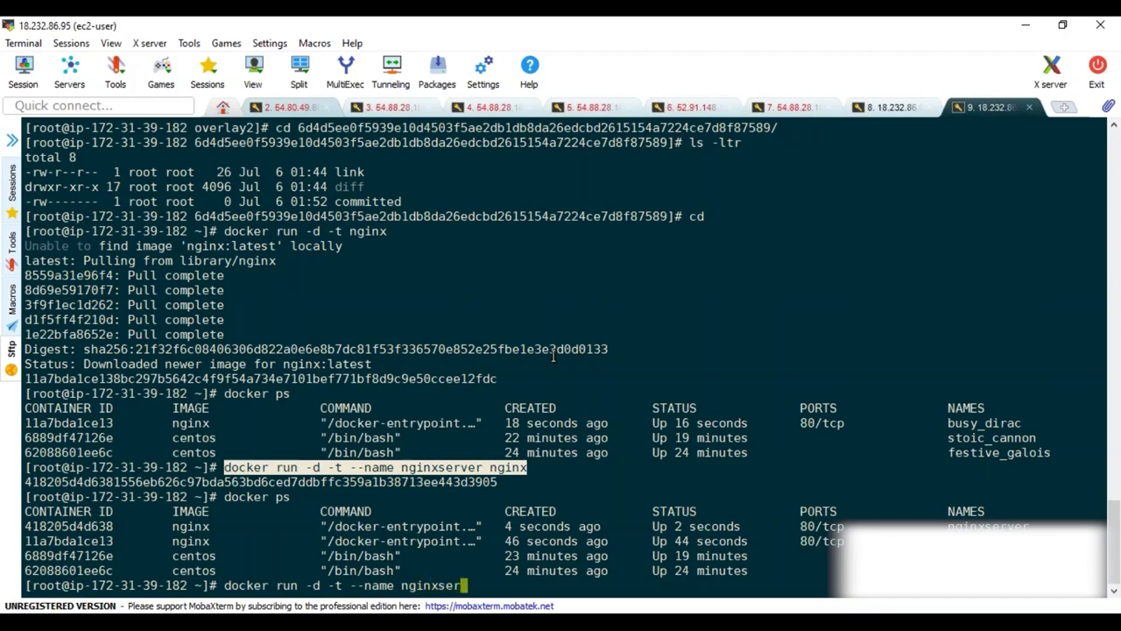
text(ver1 --hostname)
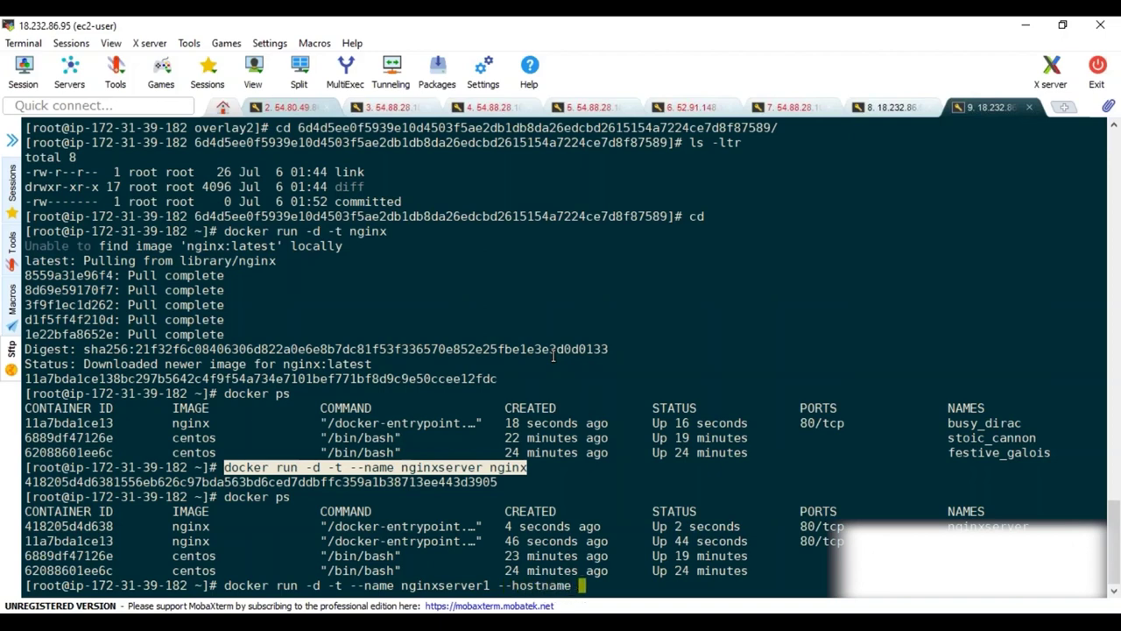
text( nginxprod )
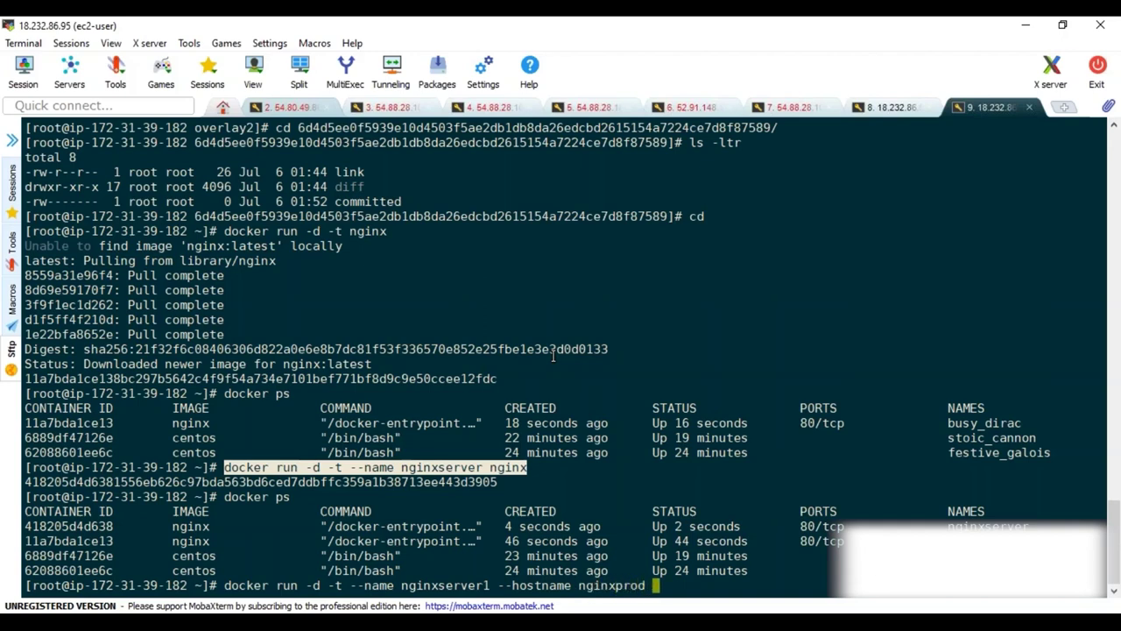
text(nginx)
key(Return)
text(do)
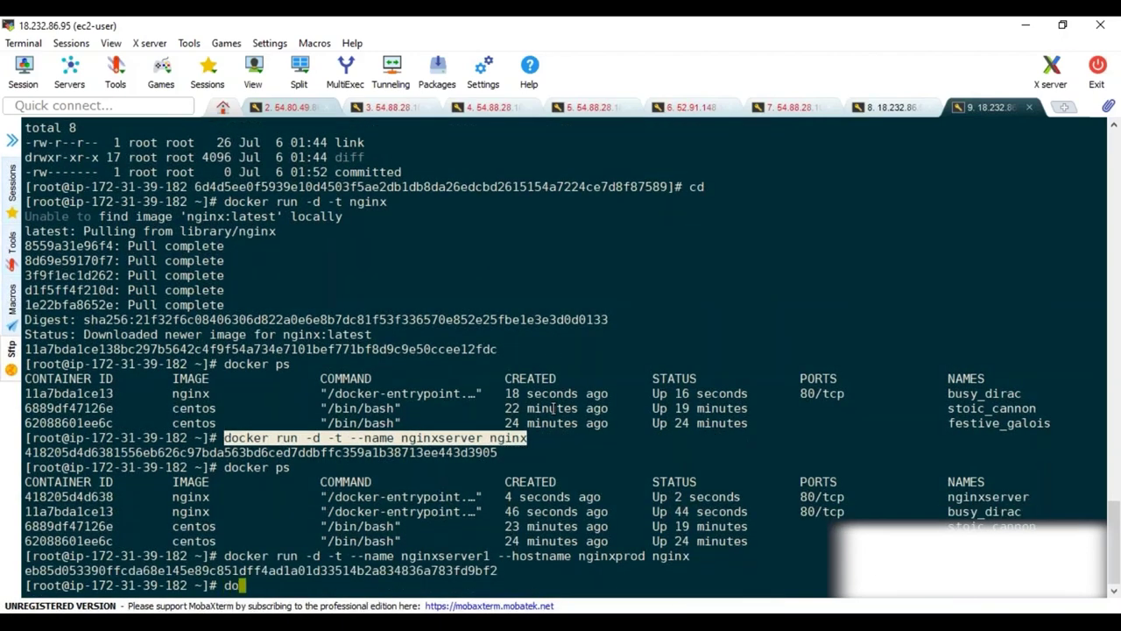
text(cker ps)
key(Return)
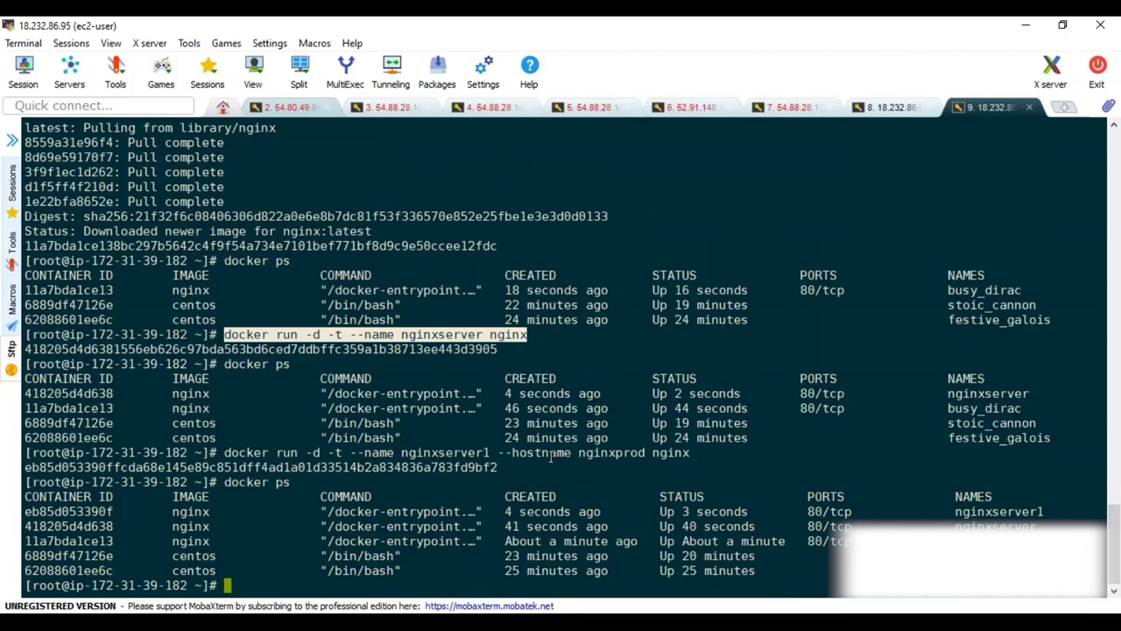
Step: Paste the nginxserver1 run command onto notes line 18 and highlight its name and hostname
drag(223, 450, 686, 454)
key(ctrl+c)
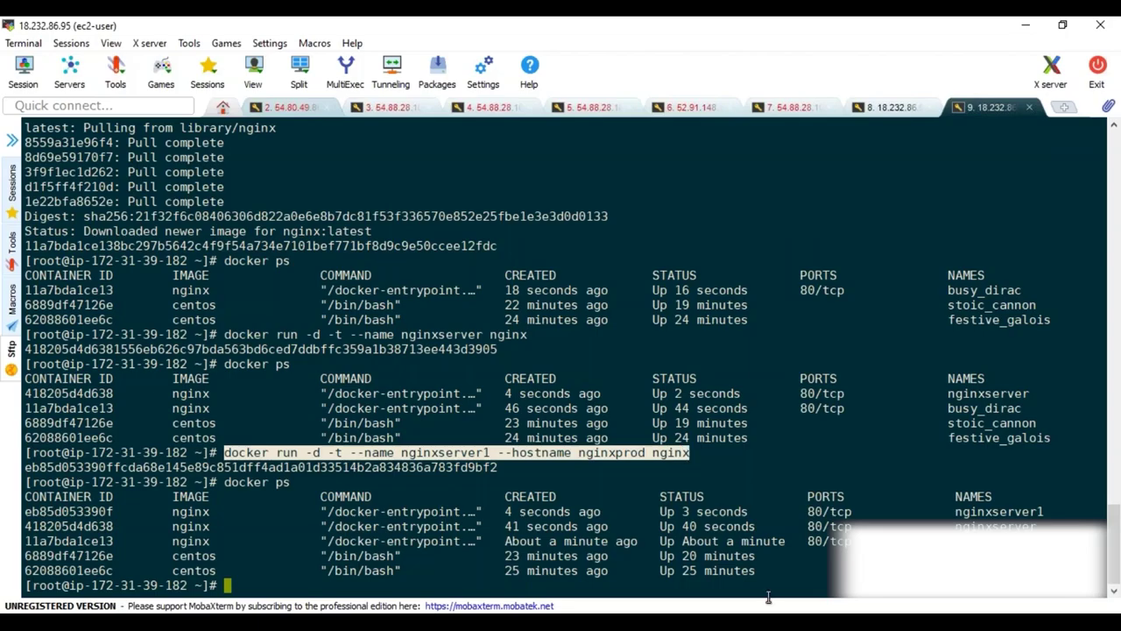
key(alt+Tab)
key(Return)
key(Return)
key(ctrl+v)
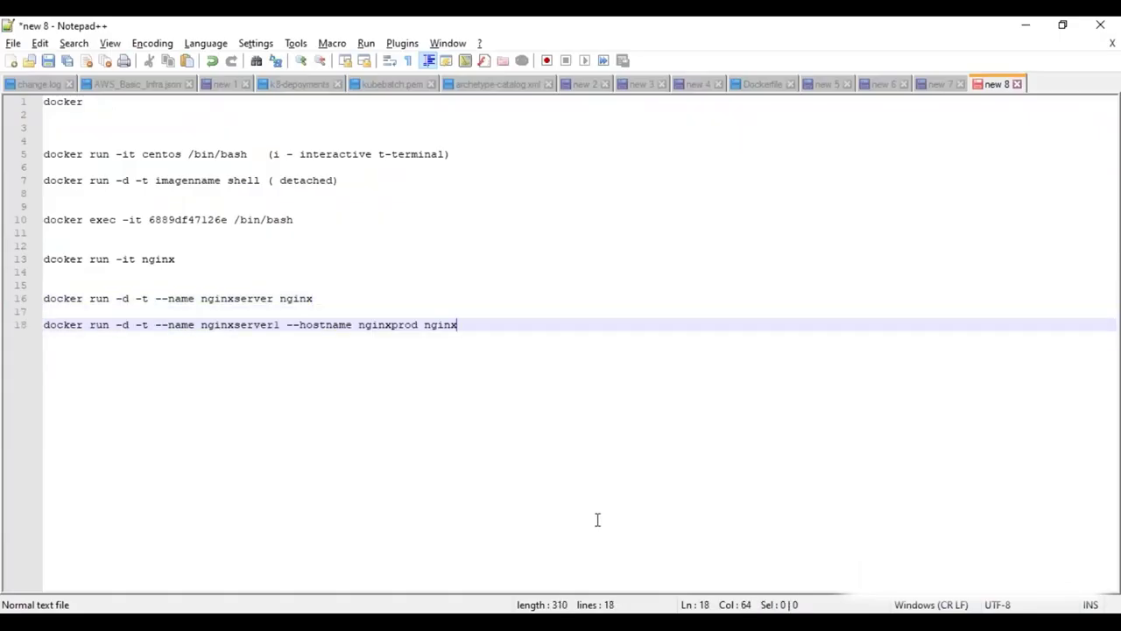
double_click(238, 326)
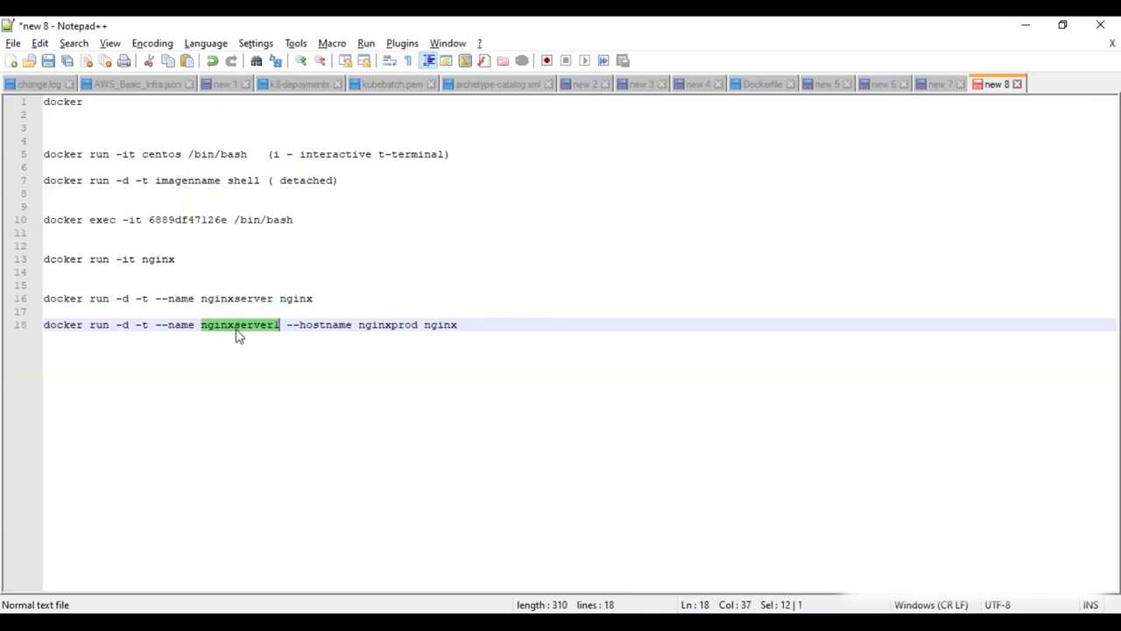
double_click(391, 324)
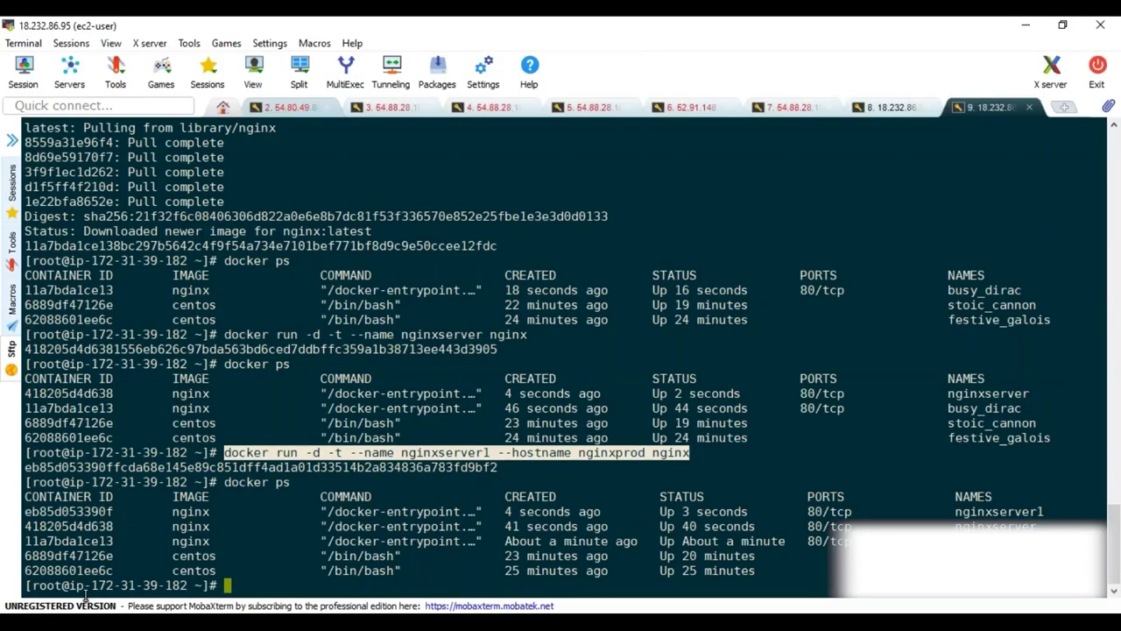
drag(91, 584, 186, 584)
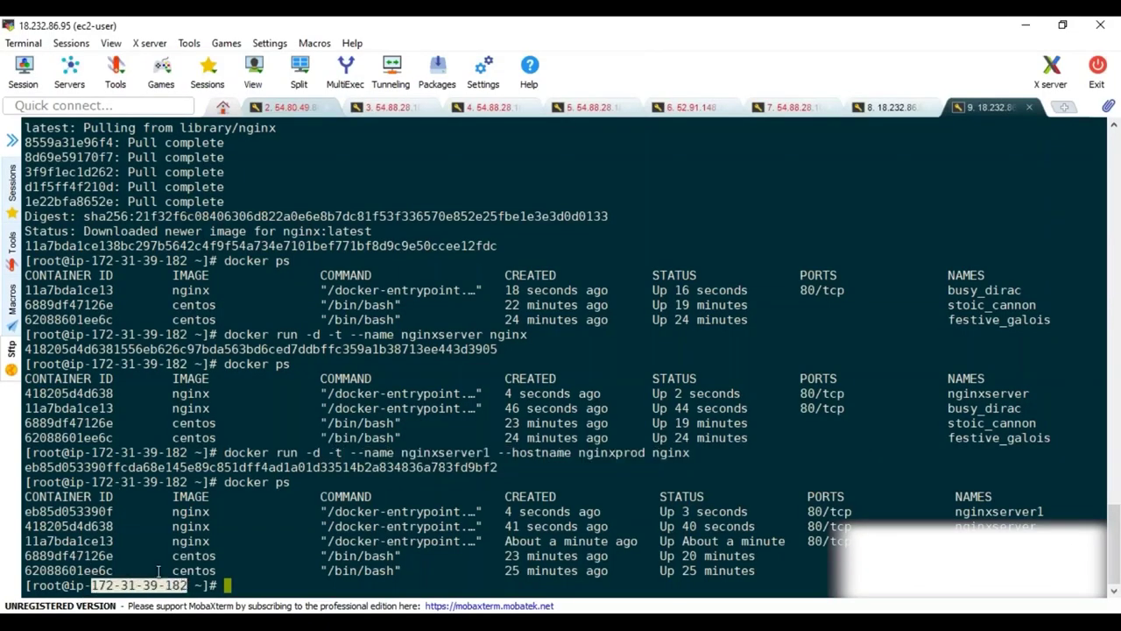
Step: Run docker exec -it eb85d053390f sh, check the hostname, then exit the shell
double_click(77, 511)
key(super+c)
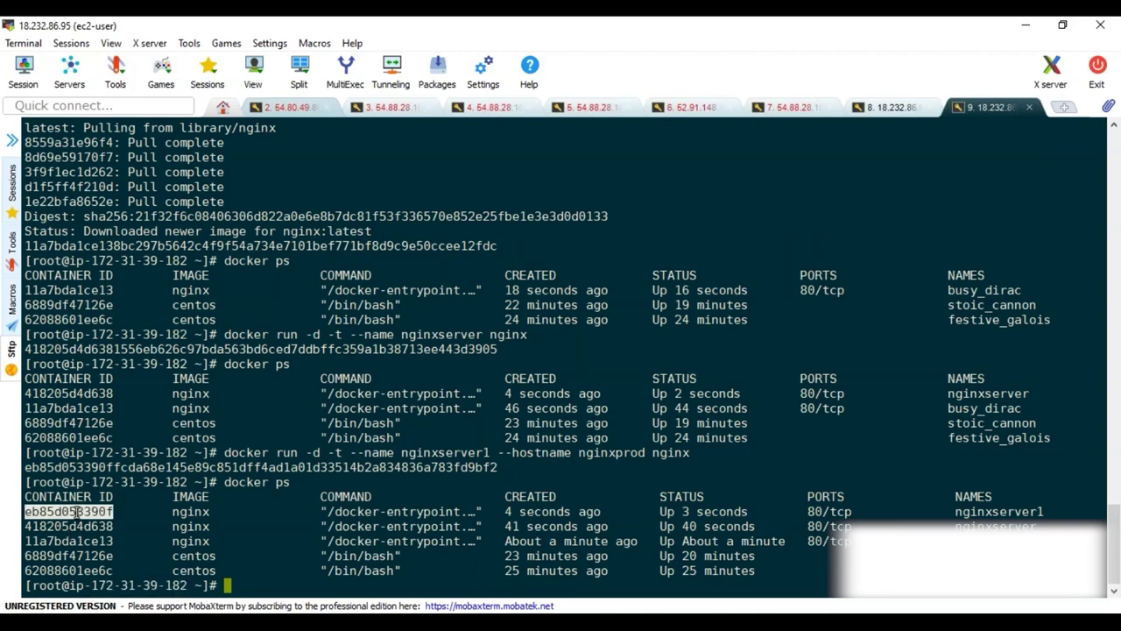
text(docker exec -it)
right_click(259, 440)
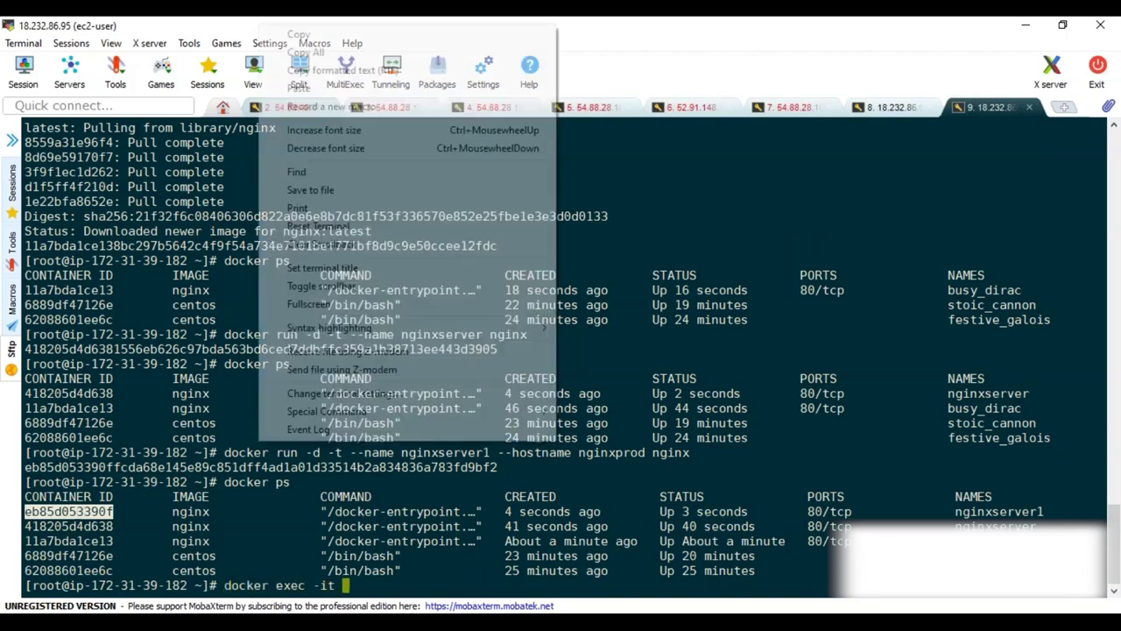
click(298, 87)
text(sh)
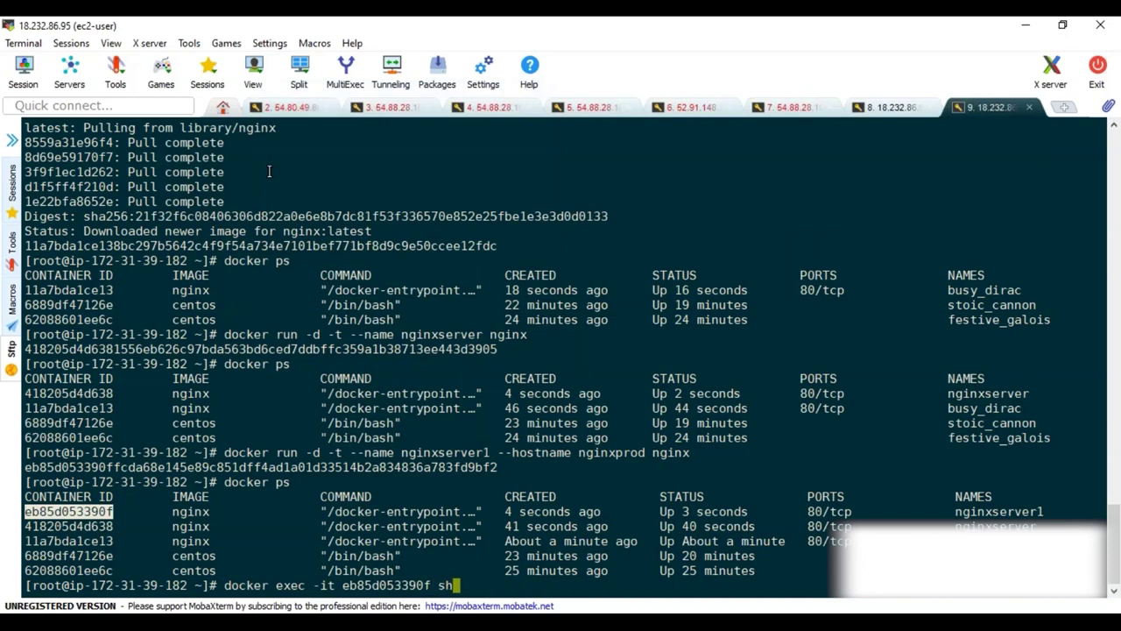
key(BackSpace)
key(BackSpace)
text(sh)
key(Return)
text(hostn)
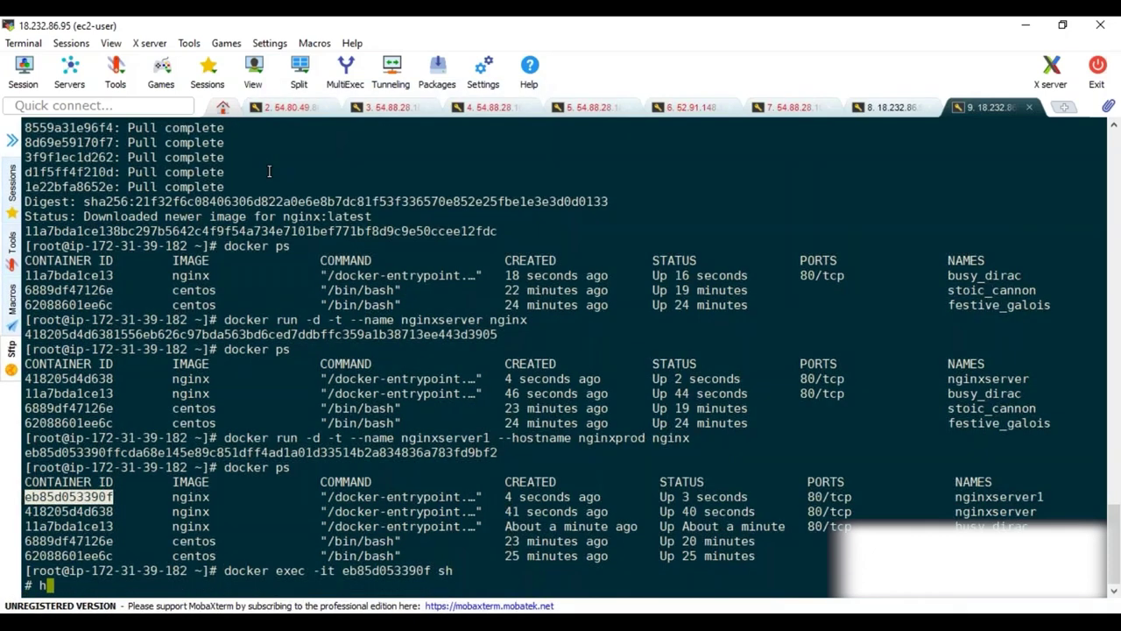
text(ame)
key(Return)
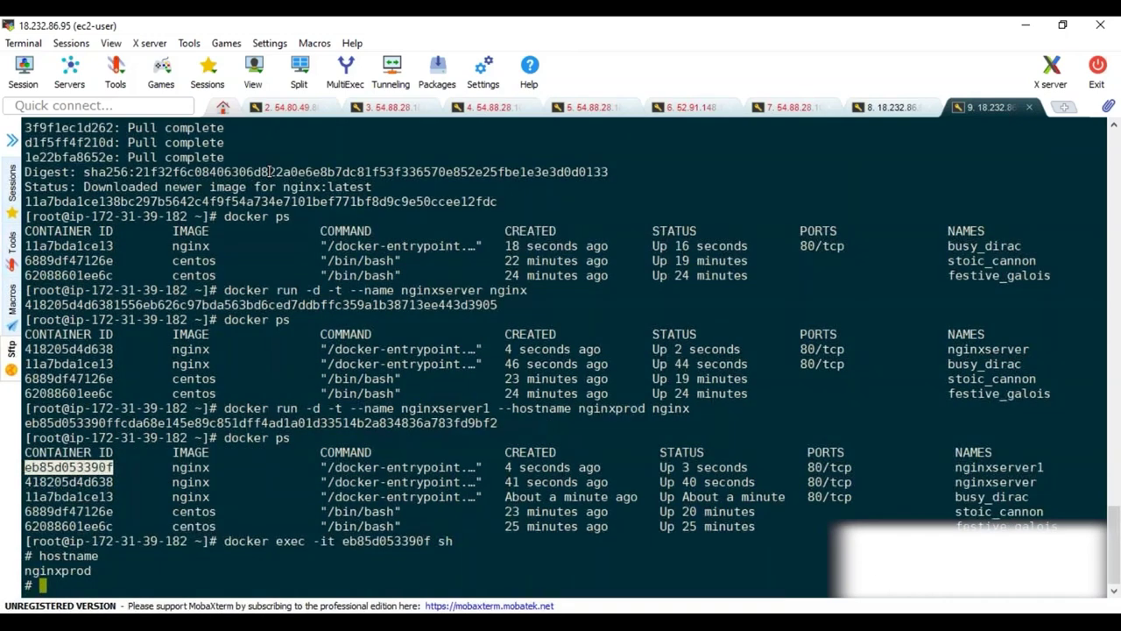
text(exit)
key(Return)
Step: Exec into eb85d053390f with bash, confirm hostname nginxprod and container nginxserver1, then exit
key(Up)
key(BackSpace)
key(BackSpace)
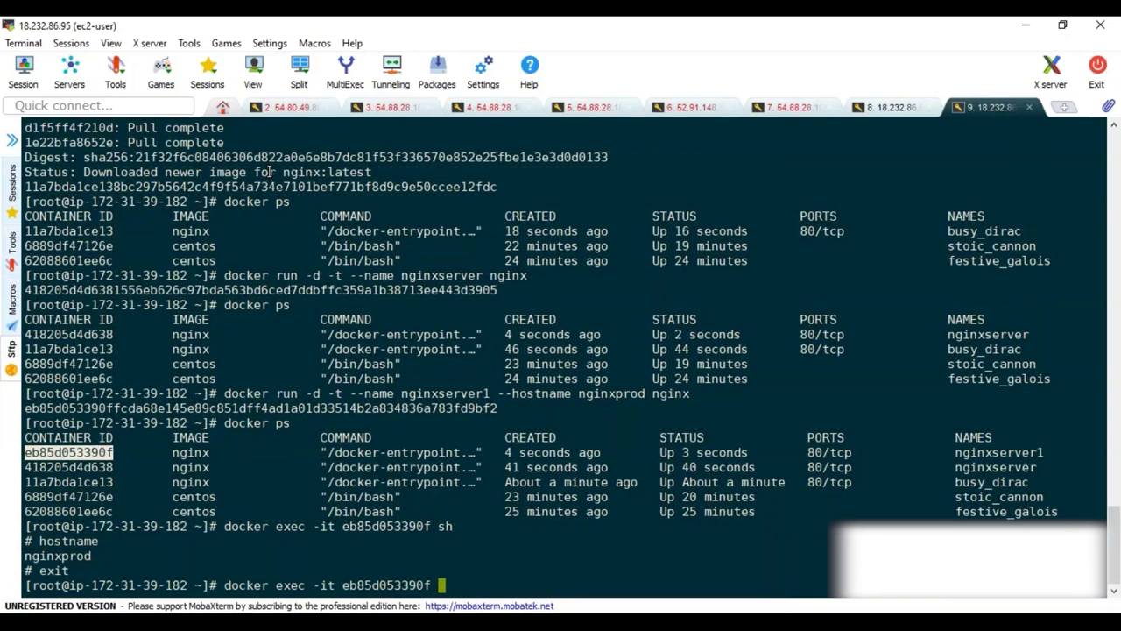
text(bash)
key(Return)
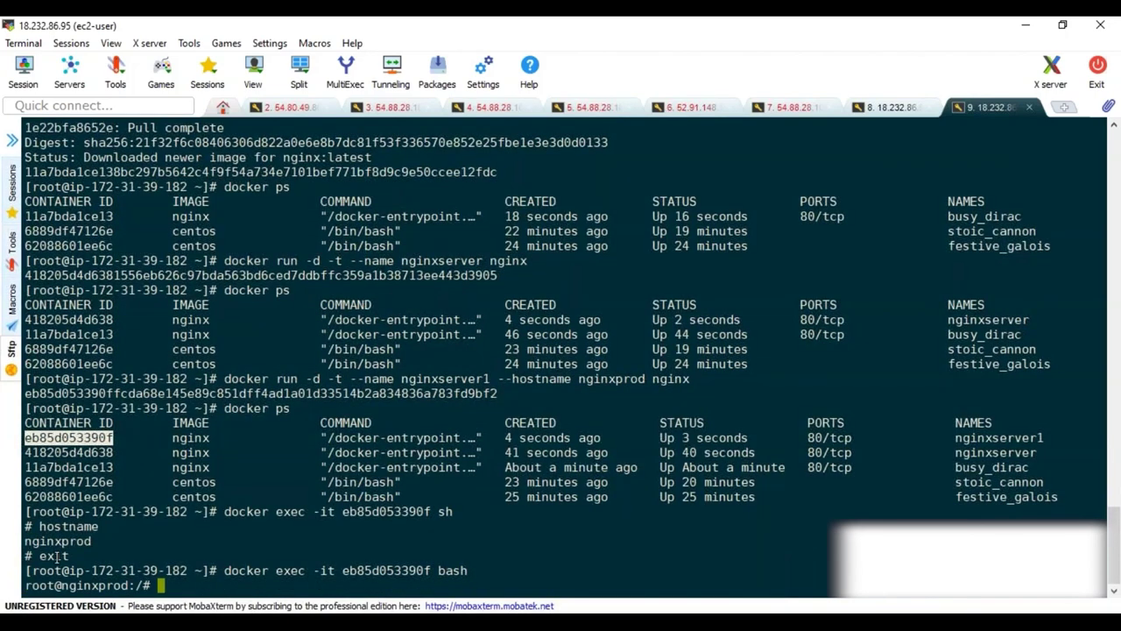
drag(57, 587, 119, 589)
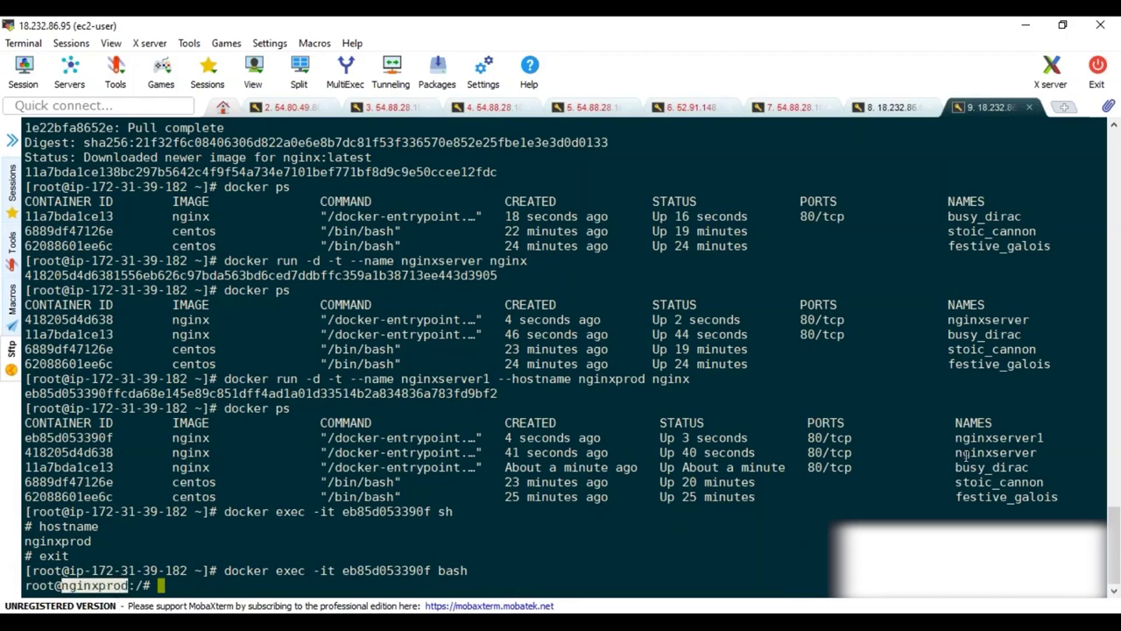
double_click(1004, 440)
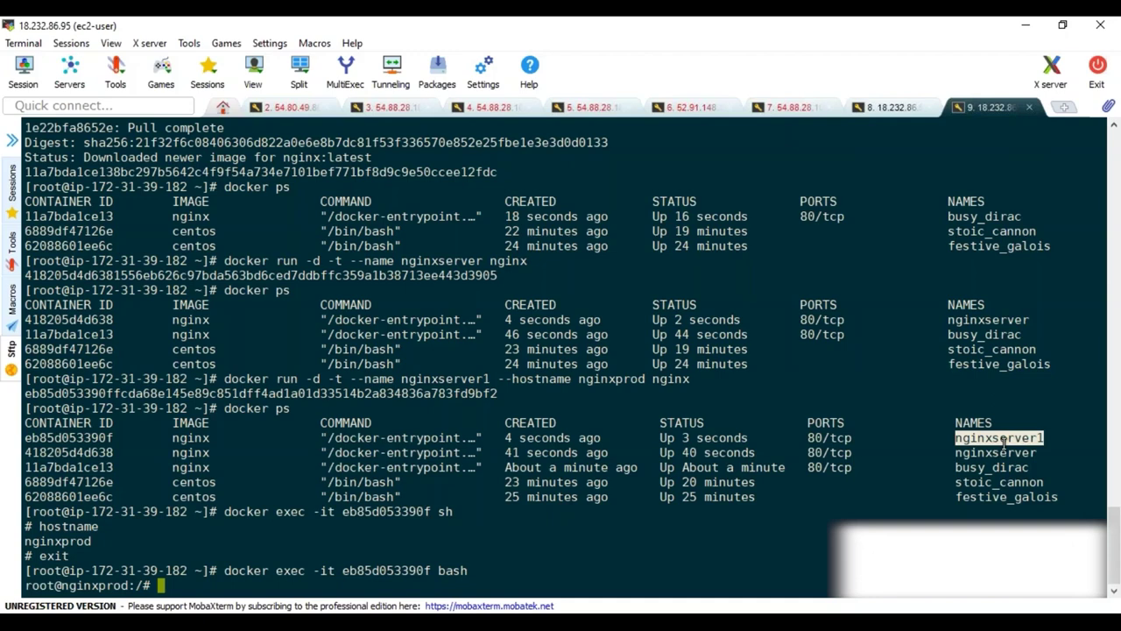
text(exit)
key(Return)
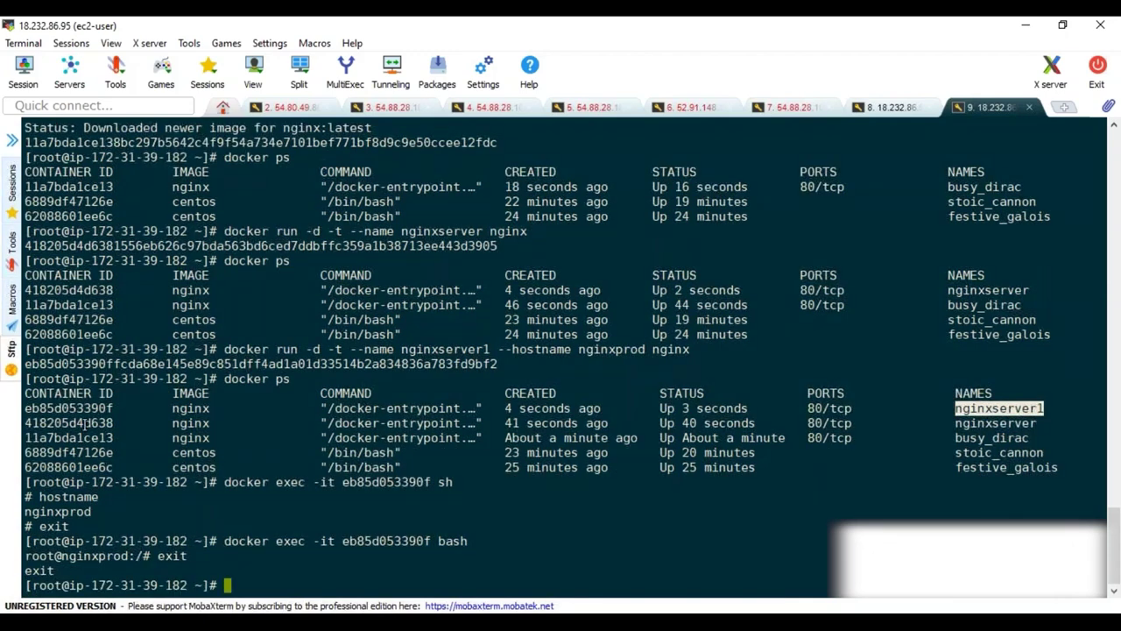
Step: Run docker exec -it 418205d4d638 bash and note the container ID shown in the prompt
double_click(87, 423)
key(super+c)
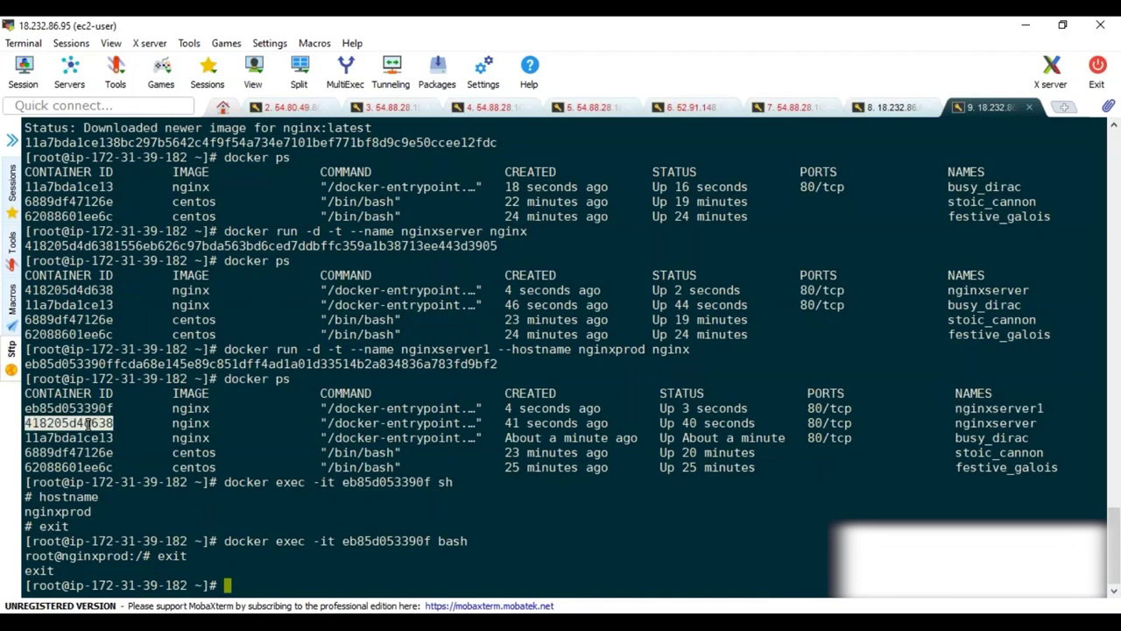
text(docker exec -it)
right_click(489, 512)
click(512, 161)
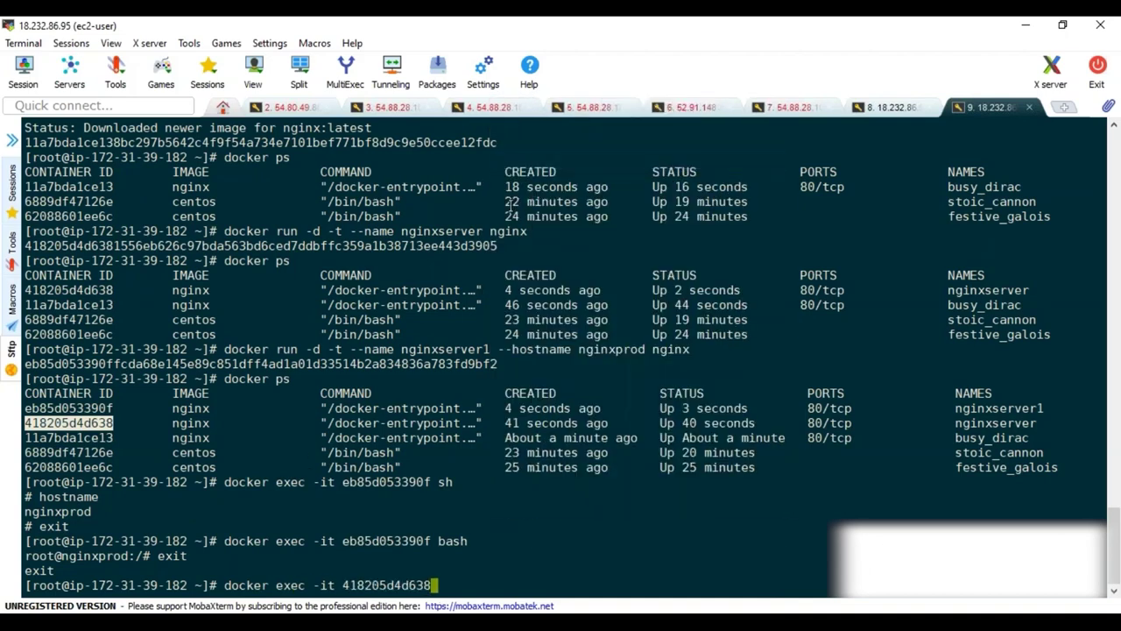
text(bash)
key(Return)
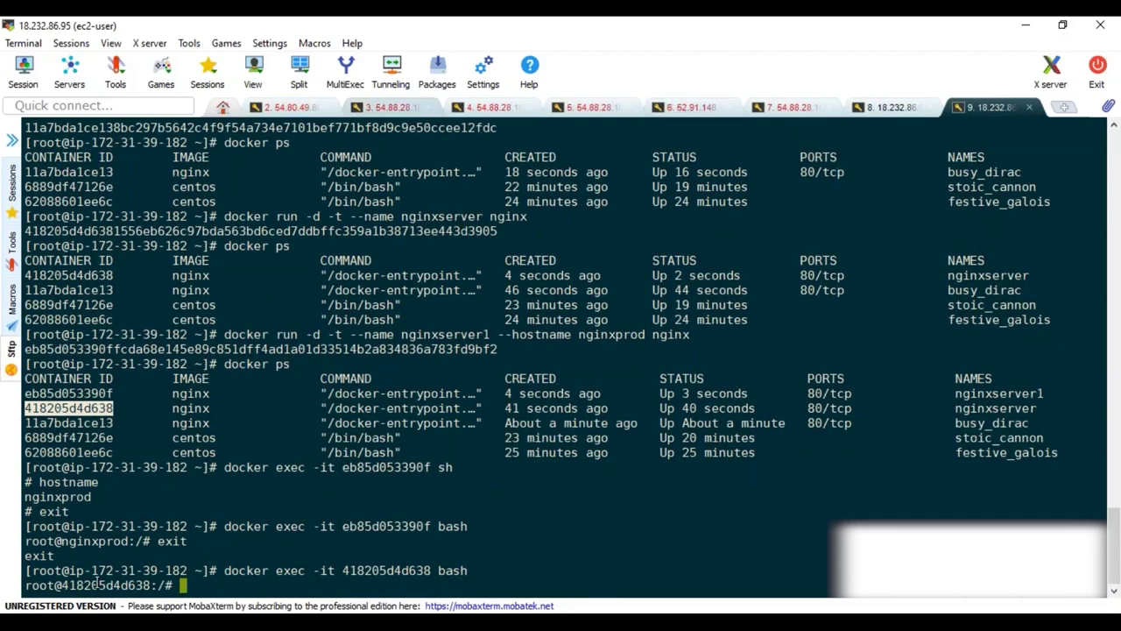
drag(61, 584, 151, 585)
key(super+c)
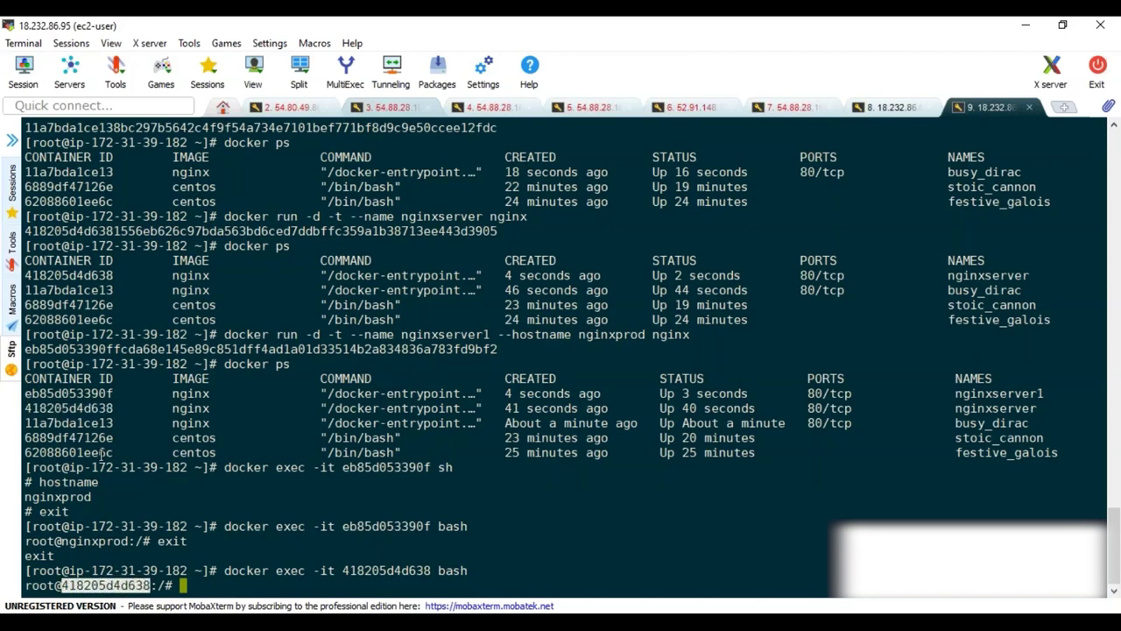
click(136, 589)
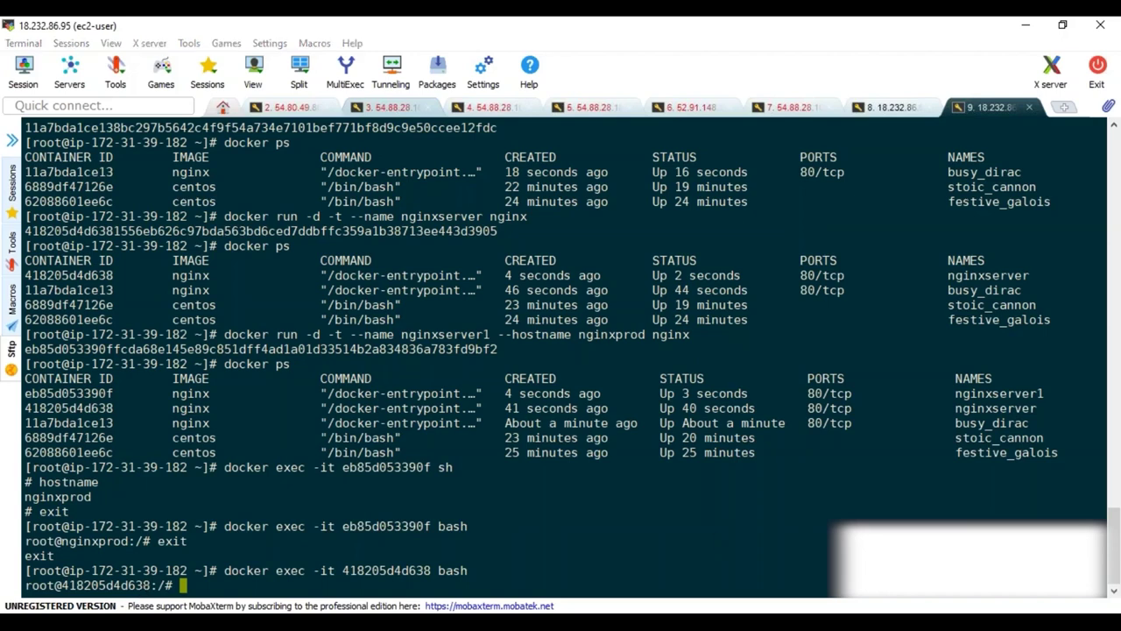
key(alt+Tab)
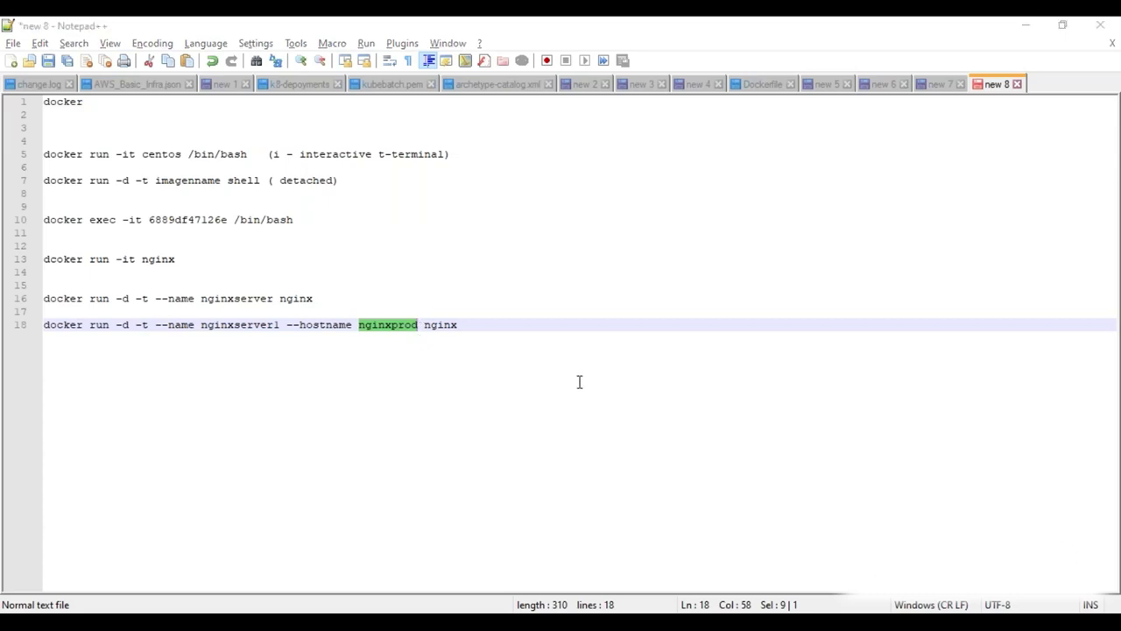
key(alt+Tab)
Step: Run docker rm eb85d053390f 418205d4d638 from inside the container shell
text(docker )
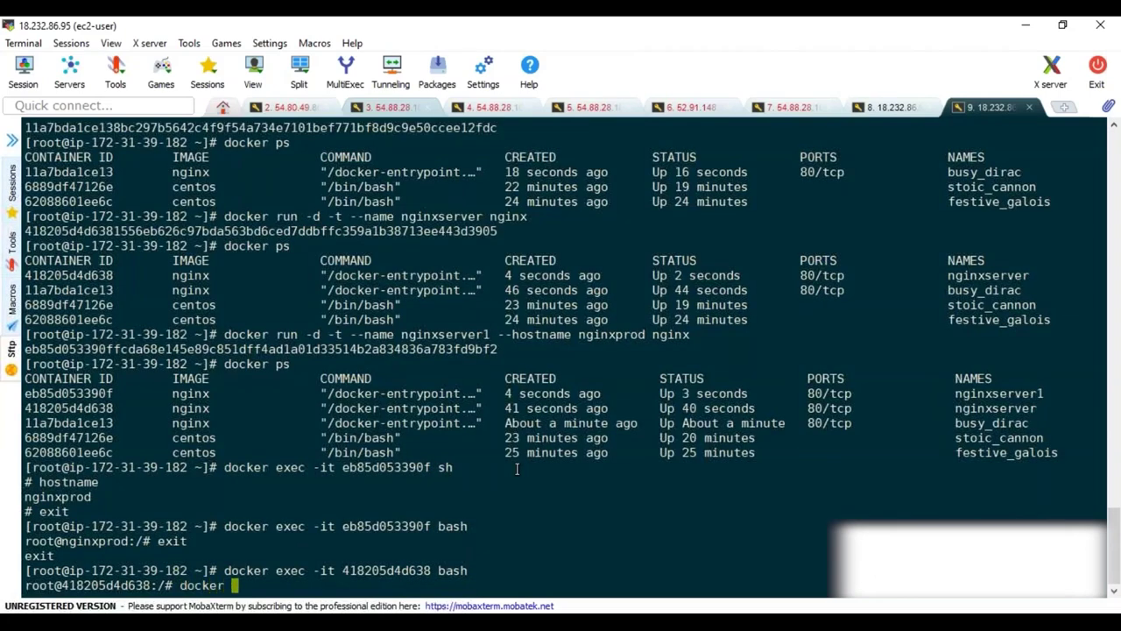
text(rm)
double_click(81, 394)
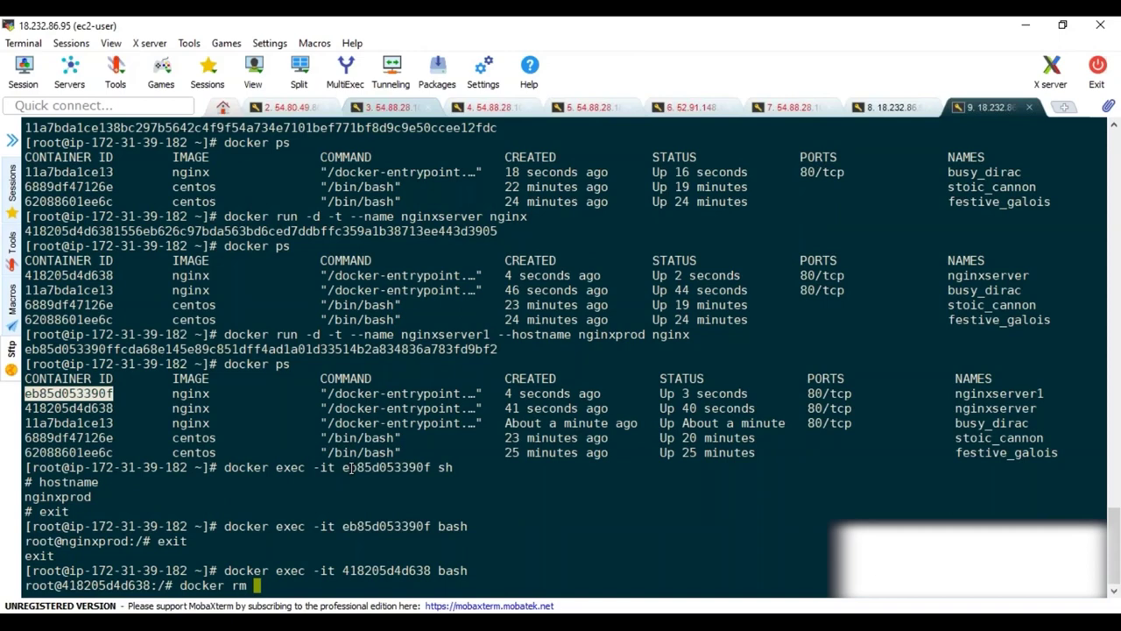
right_click(346, 468)
click(380, 115)
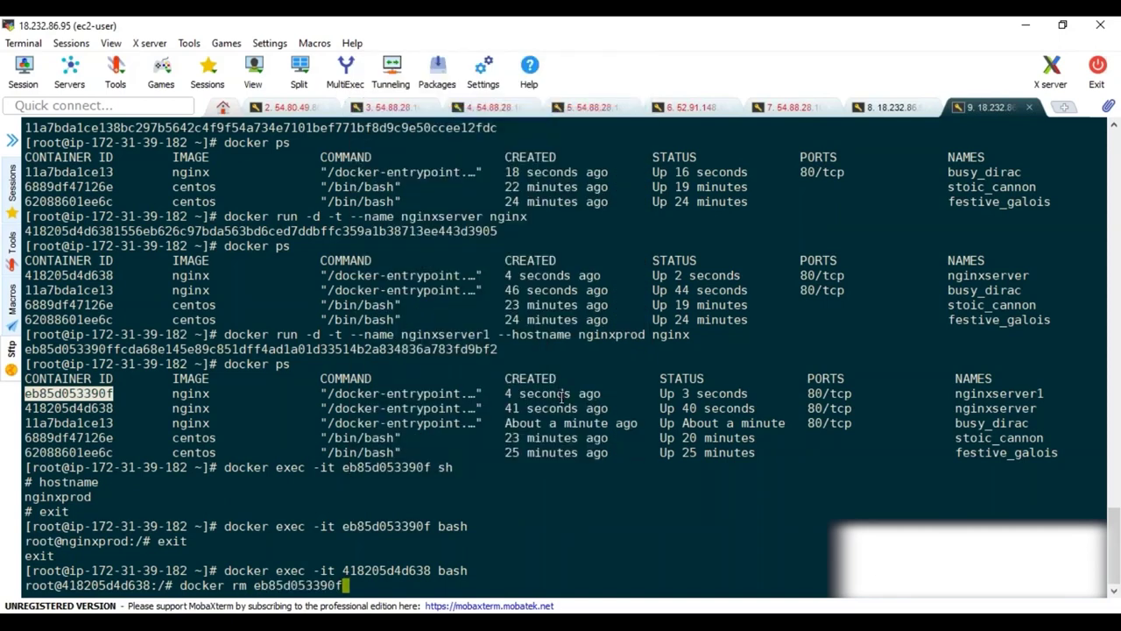
double_click(90, 408)
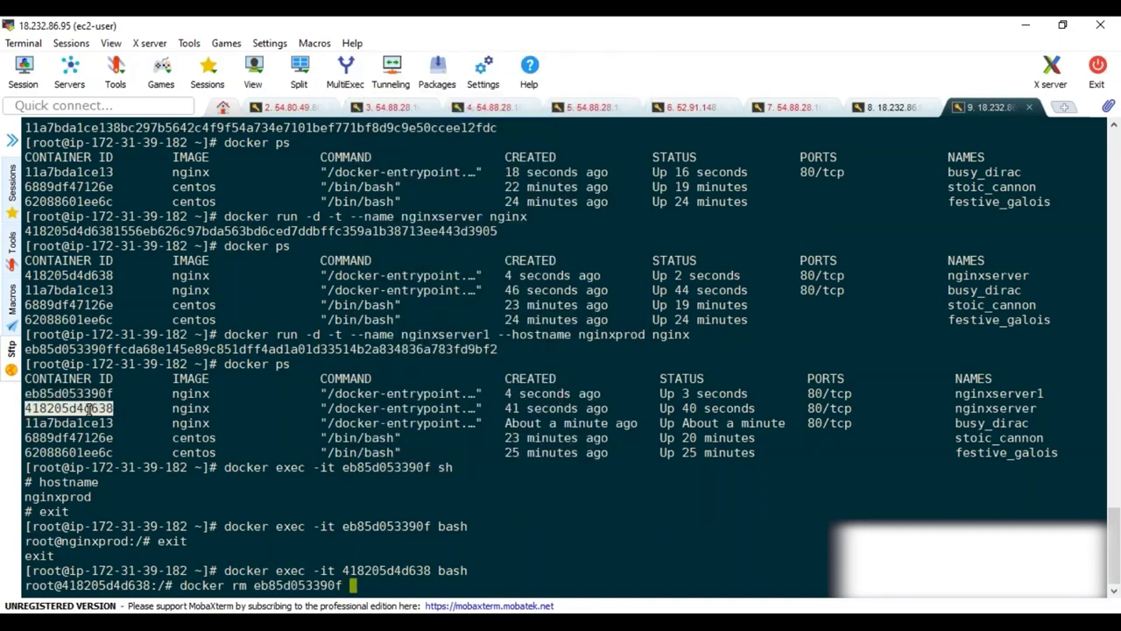
right_click(167, 409)
click(237, 262)
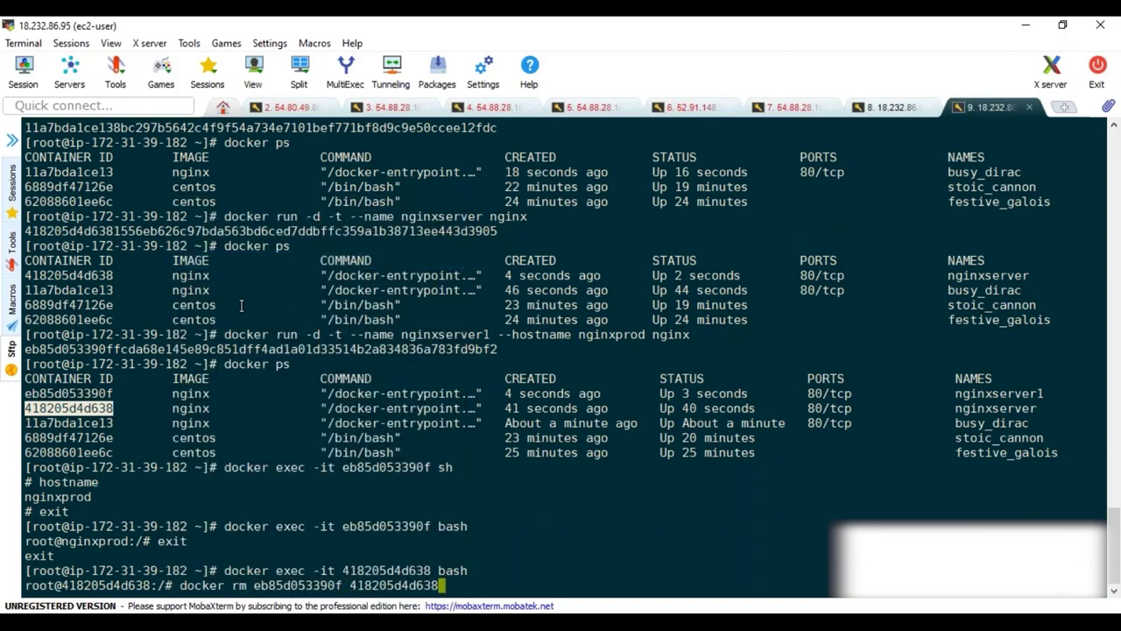
key(Return)
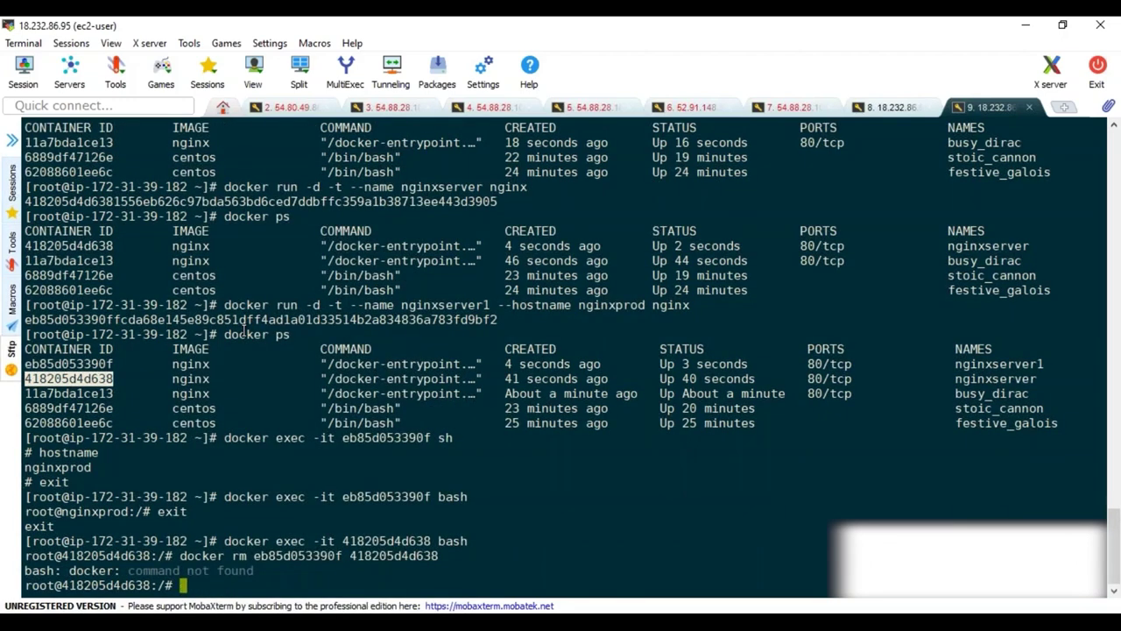
Step: Detach with Ctrl+P Ctrl+Q and retry docker rm on both container IDs from the host
key(ctrl+p)
key(ctrl+q)
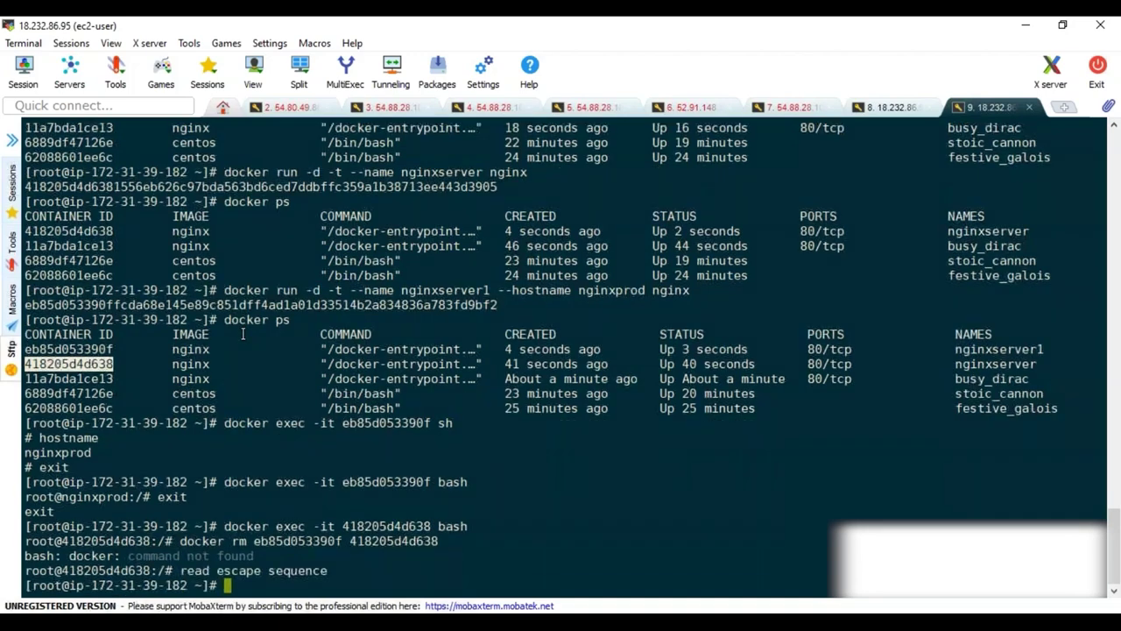
text(docker rm)
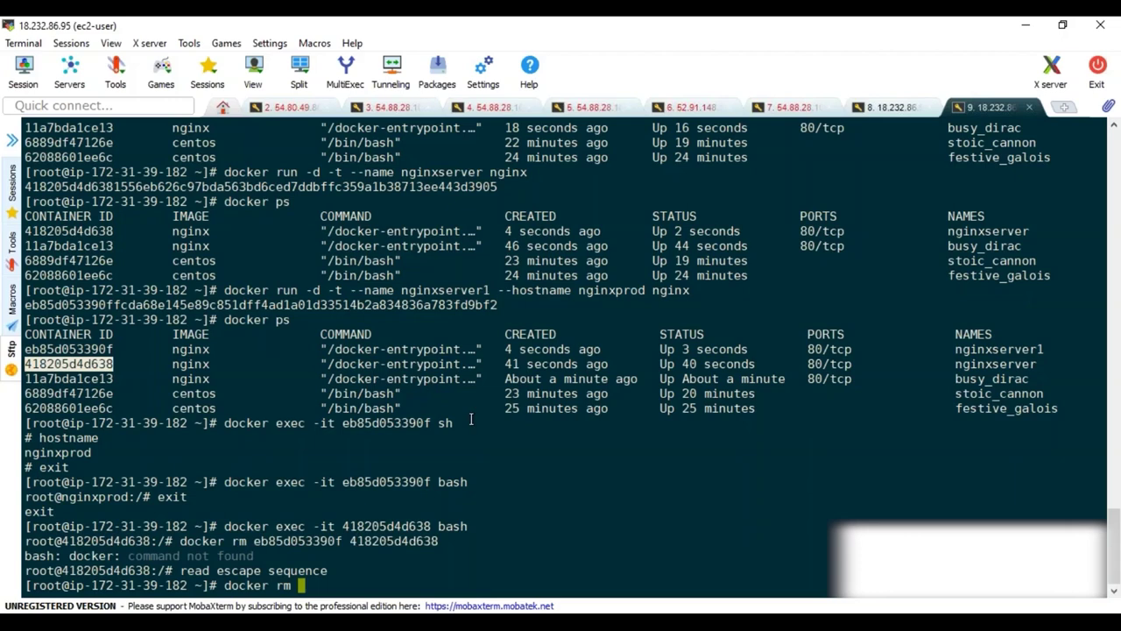
double_click(98, 348)
key(super+c)
right_click(384, 403)
click(420, 260)
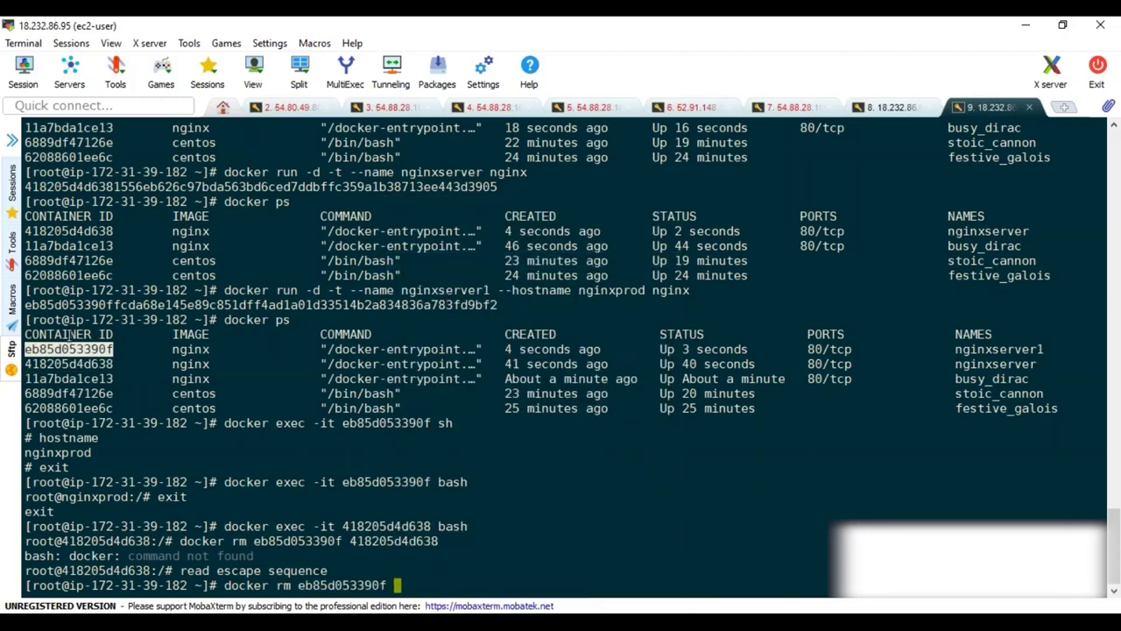
double_click(79, 364)
key(super+c)
right_click(364, 435)
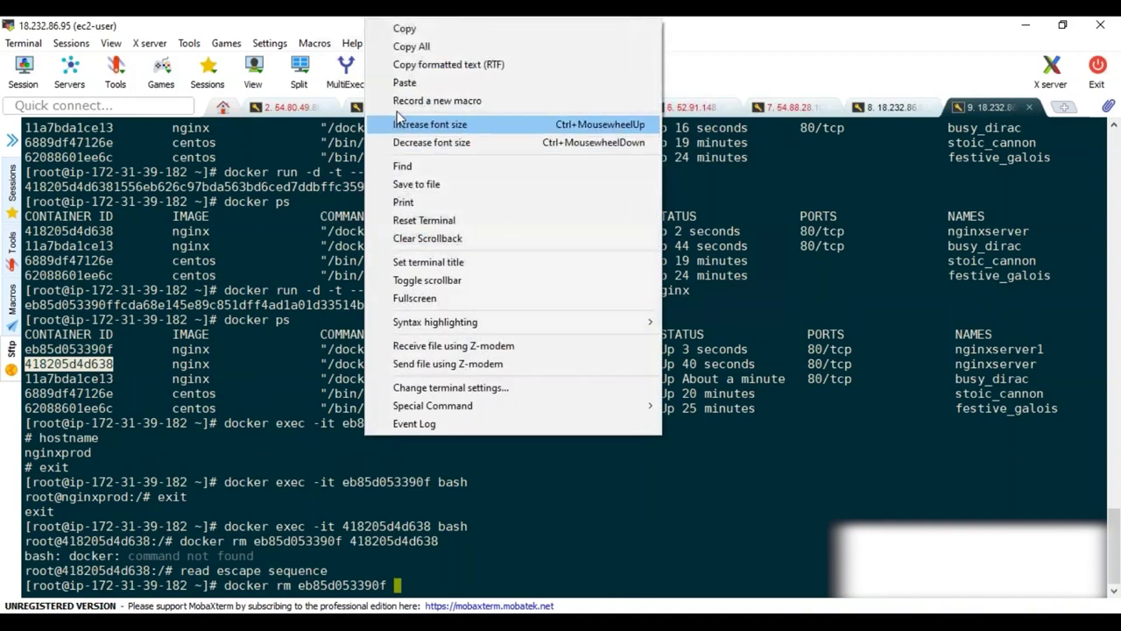
click(404, 83)
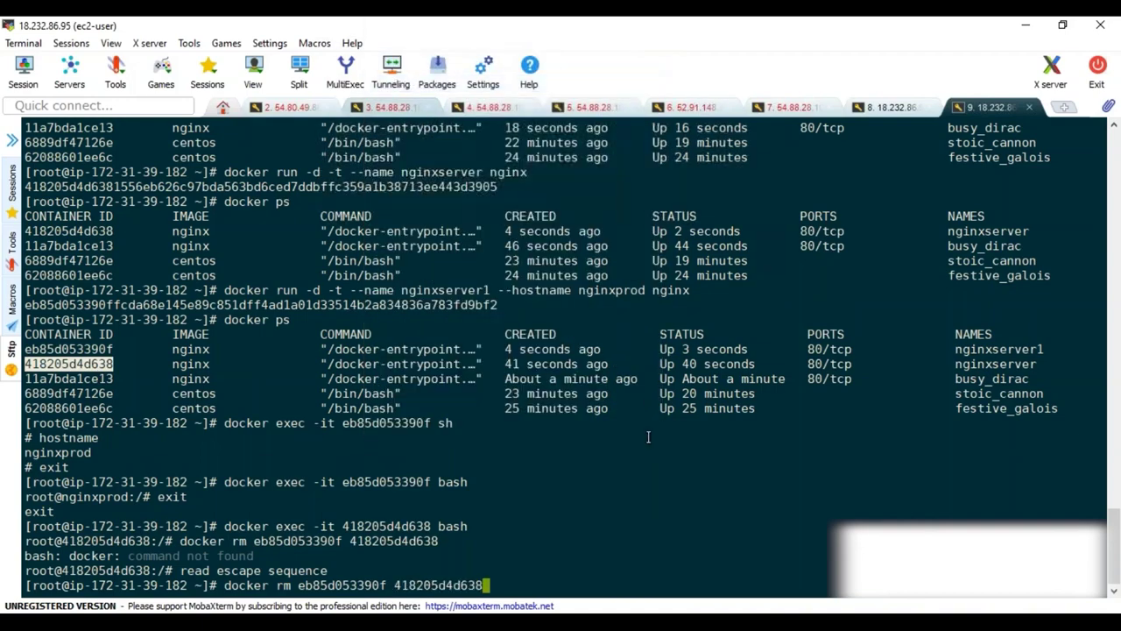
key(Return)
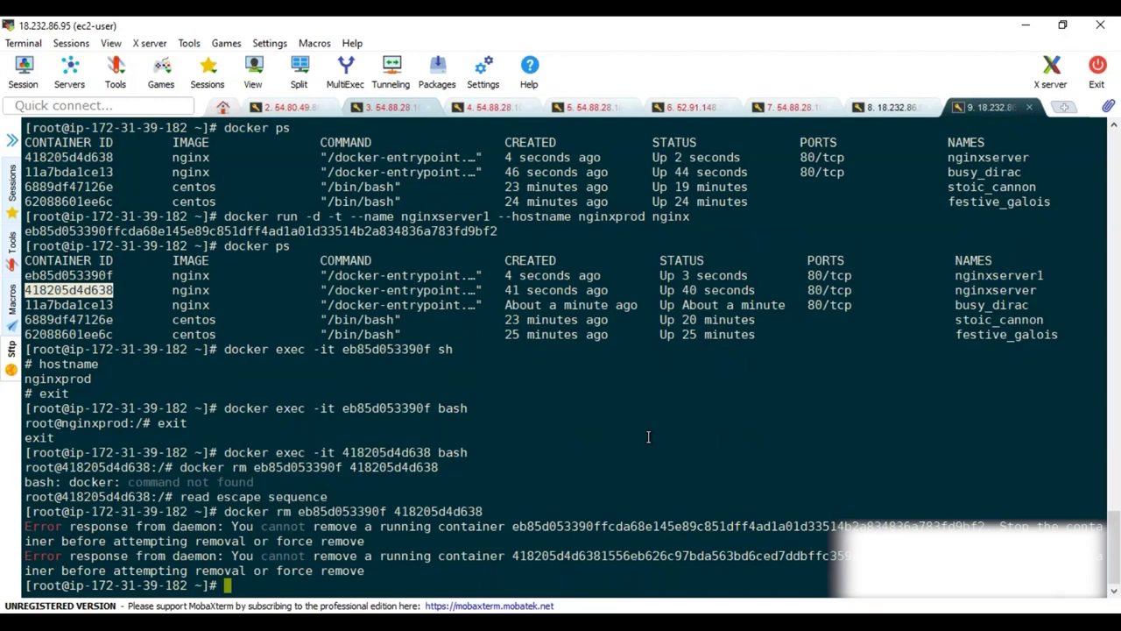
Step: Stop both nginx containers with docker stop eb85d053390f 418205d4d638
text(docker stop)
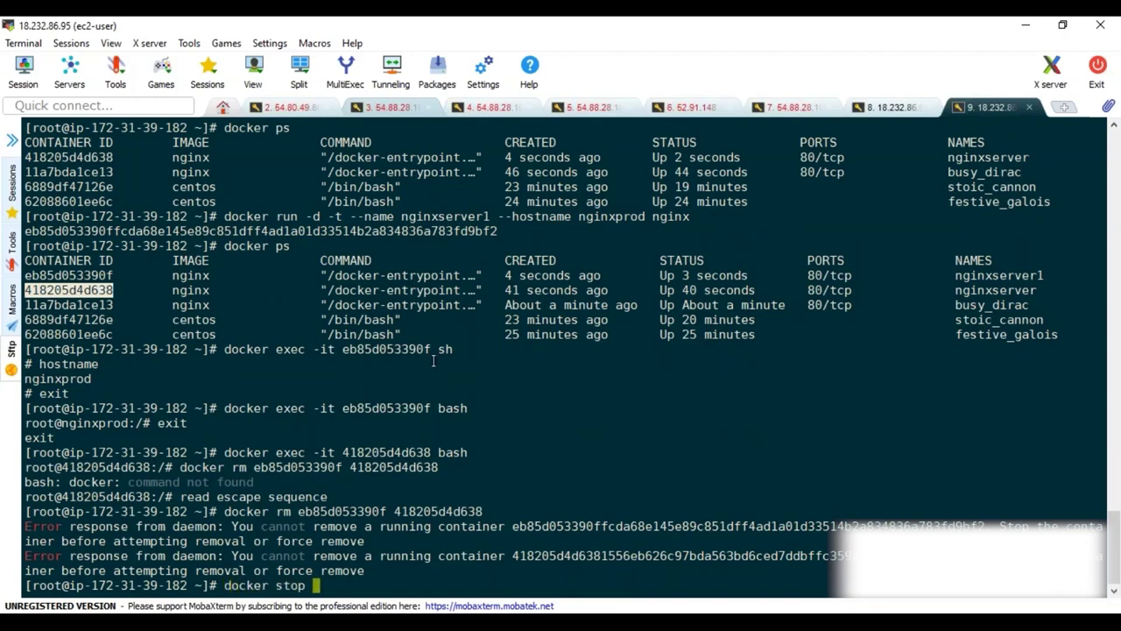
double_click(97, 275)
right_click(230, 268)
click(277, 262)
double_click(69, 290)
right_click(300, 328)
click(350, 260)
key(Return)
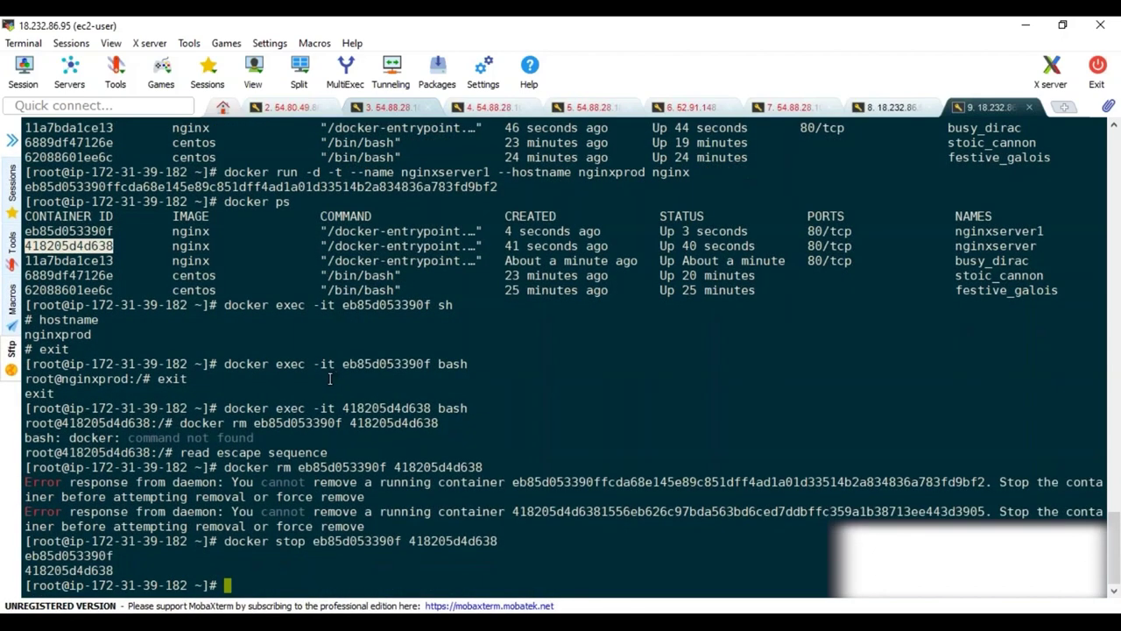
Step: Rerun the docker rm command to remove both stopped containers
key(Up)
key(Up)
key(Return)
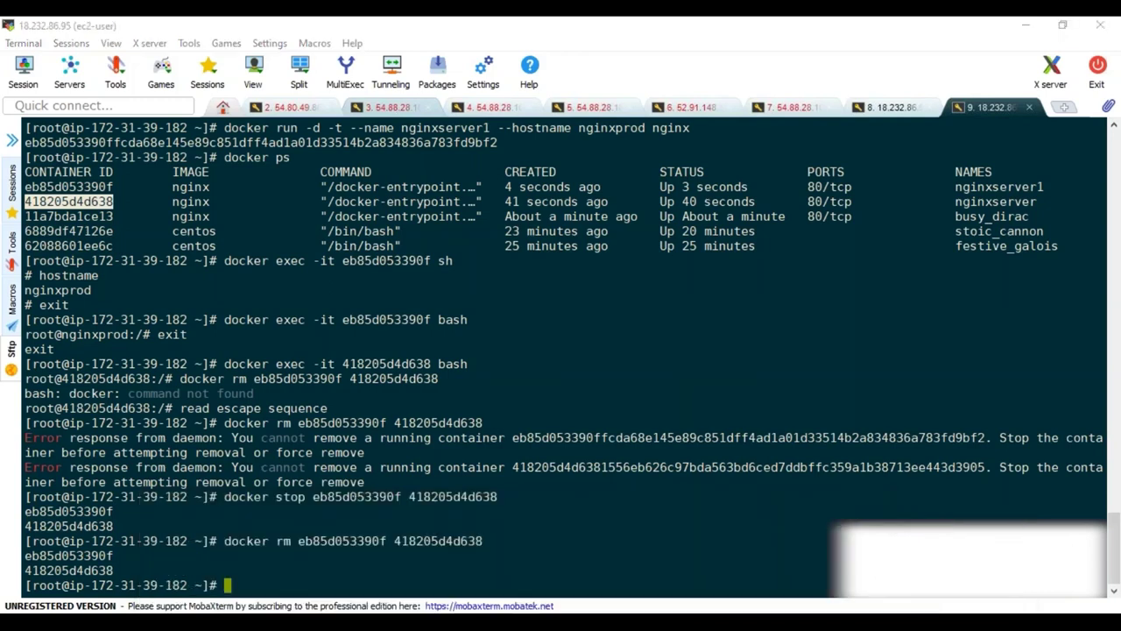
key(super)
Step: Open Paint and draw a tall rounded box with a flat band along its bottom
text(paint)
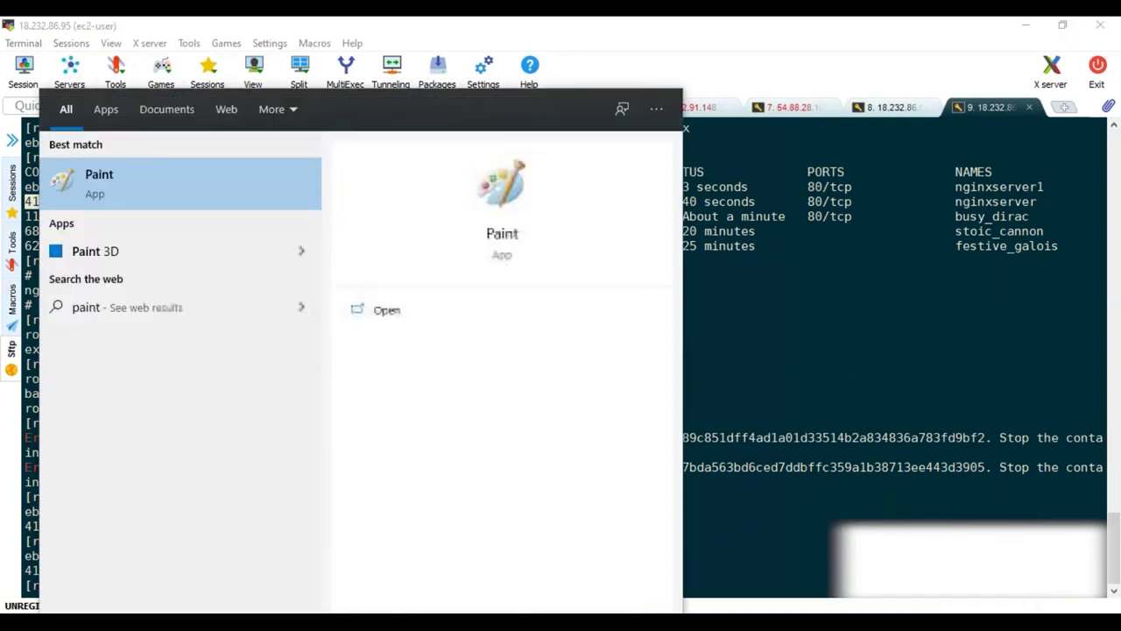
click(148, 177)
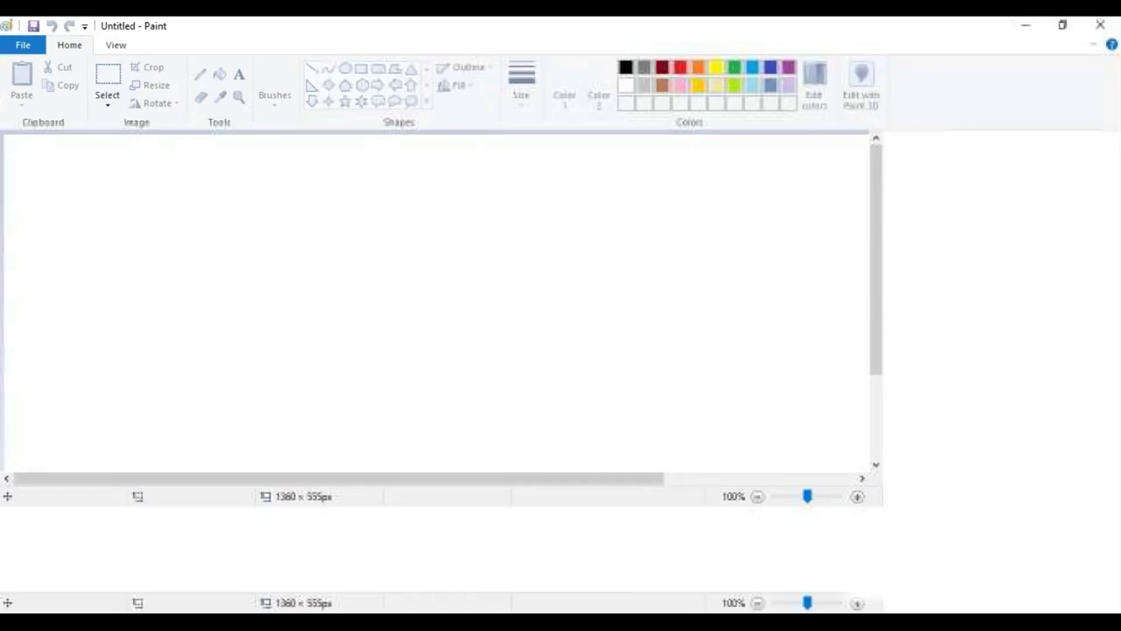
click(378, 69)
drag(260, 204, 392, 367)
click(468, 359)
drag(259, 335, 394, 368)
Step: Label the bottom band 'centos'
click(238, 74)
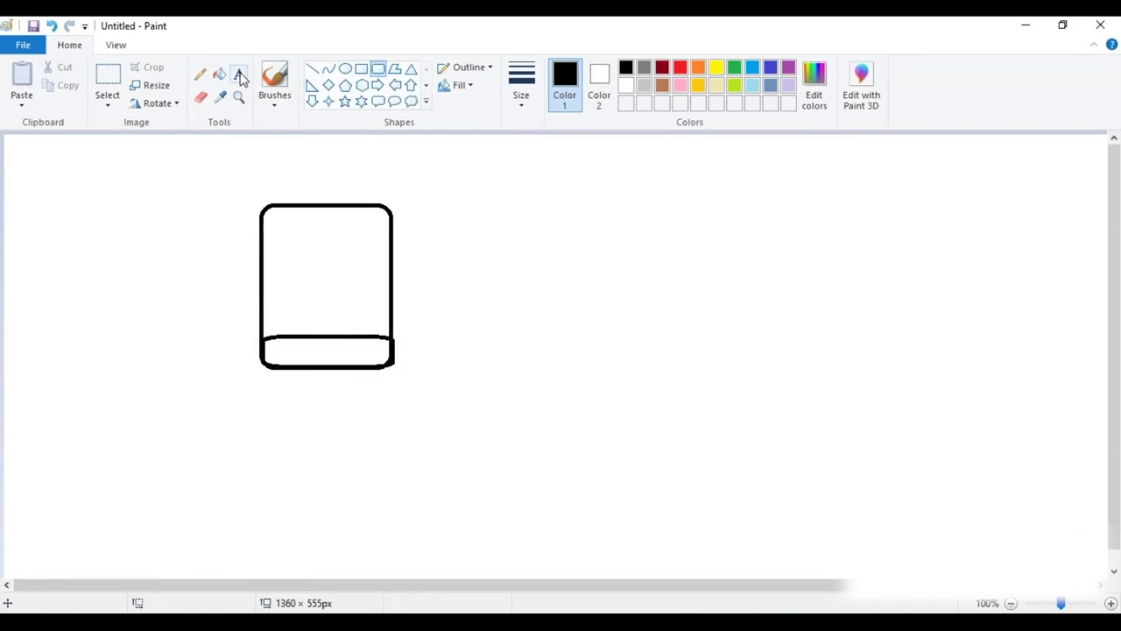
click(304, 350)
text(centox)
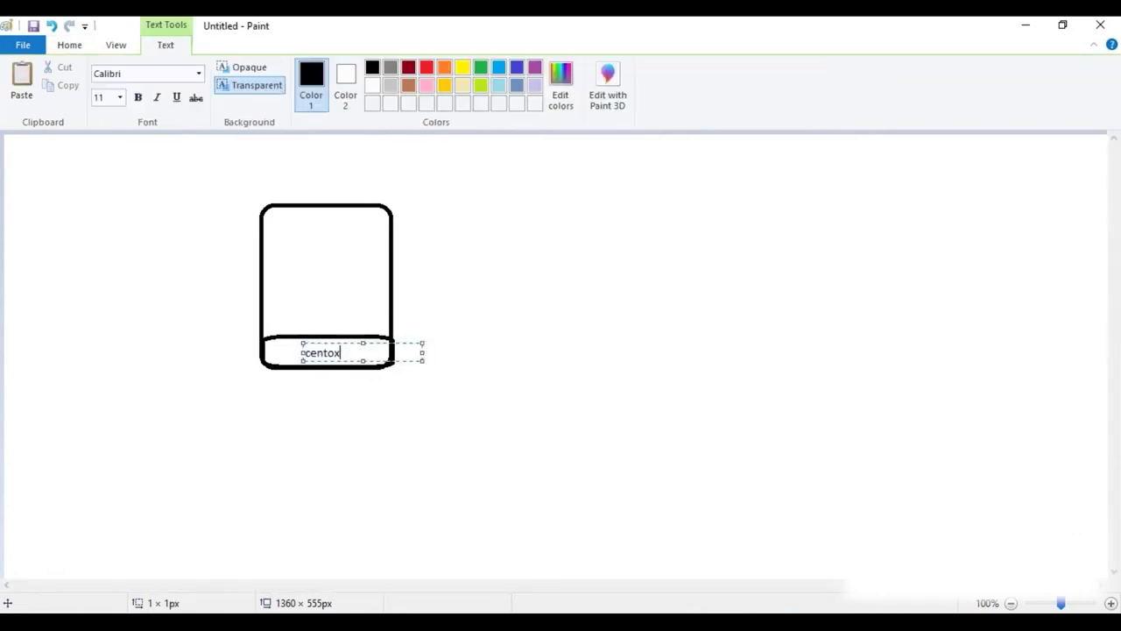
key(BackSpace)
text(s)
click(169, 237)
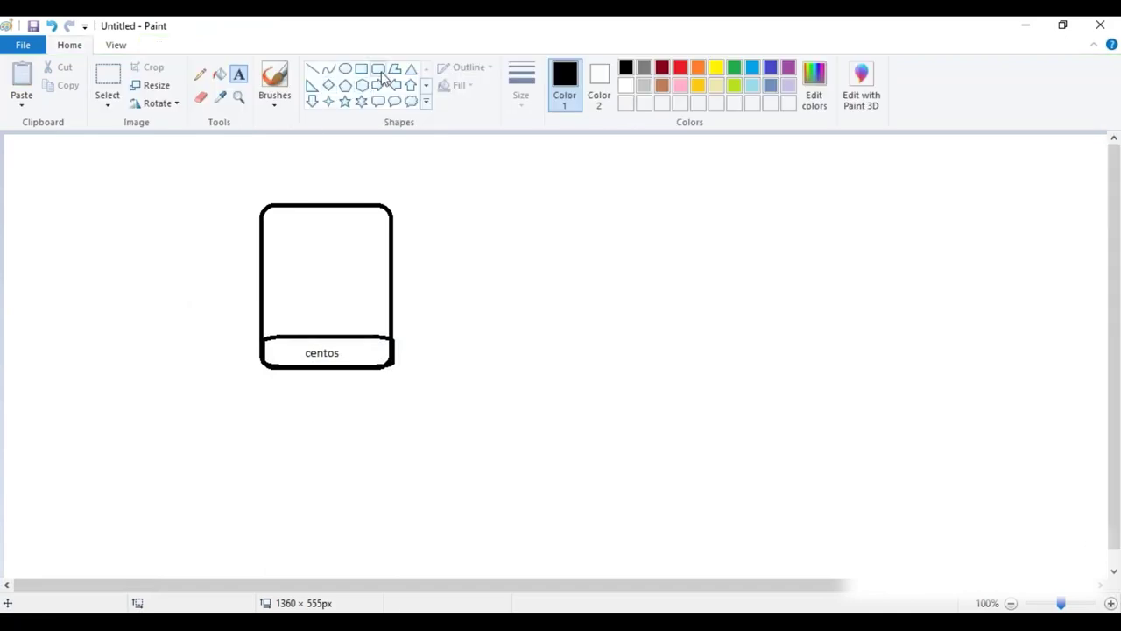
Step: Draw a second band above the centos layer and label it 'HTTPD/NGINX'
click(378, 68)
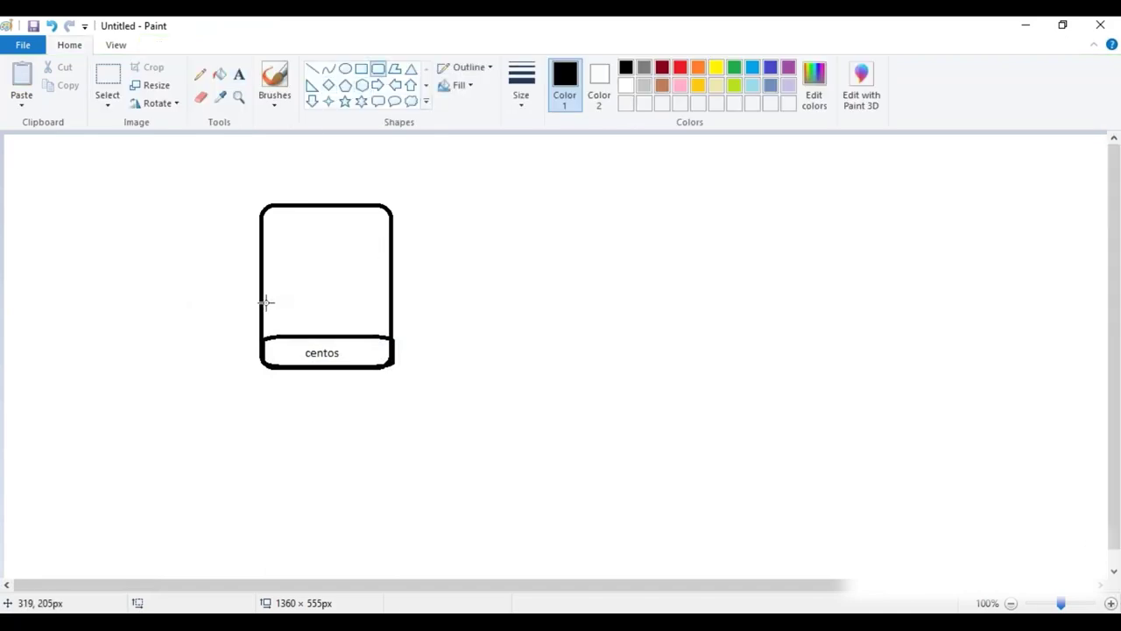
mouse_move(261, 302)
mouse_down()
mouse_move(389, 326)
mouse_move(394, 337)
mouse_up()
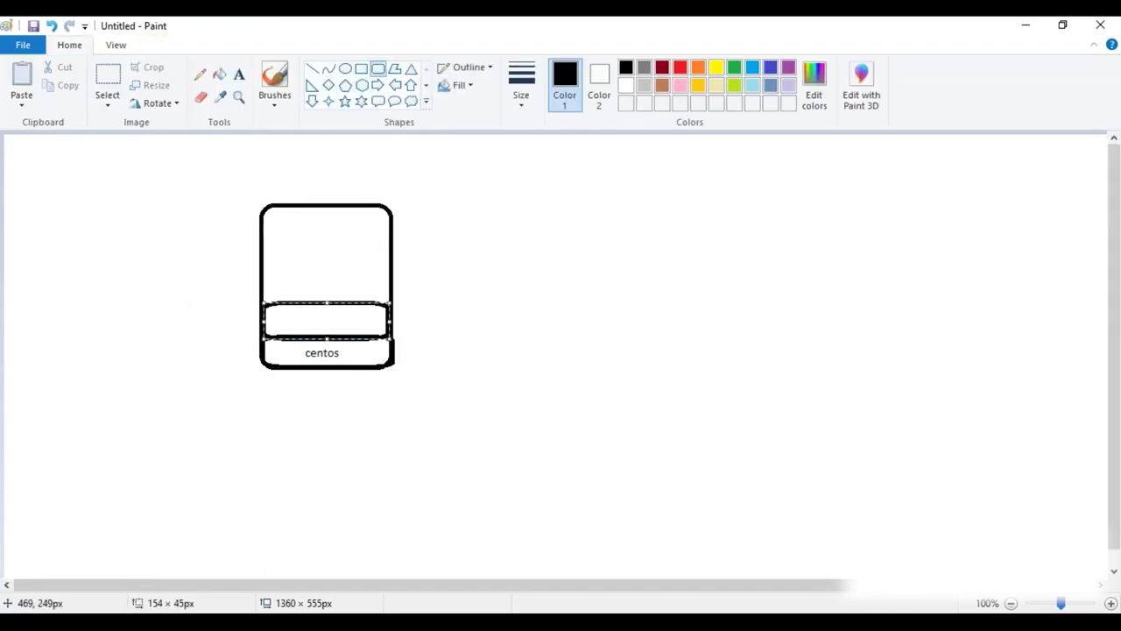
click(239, 73)
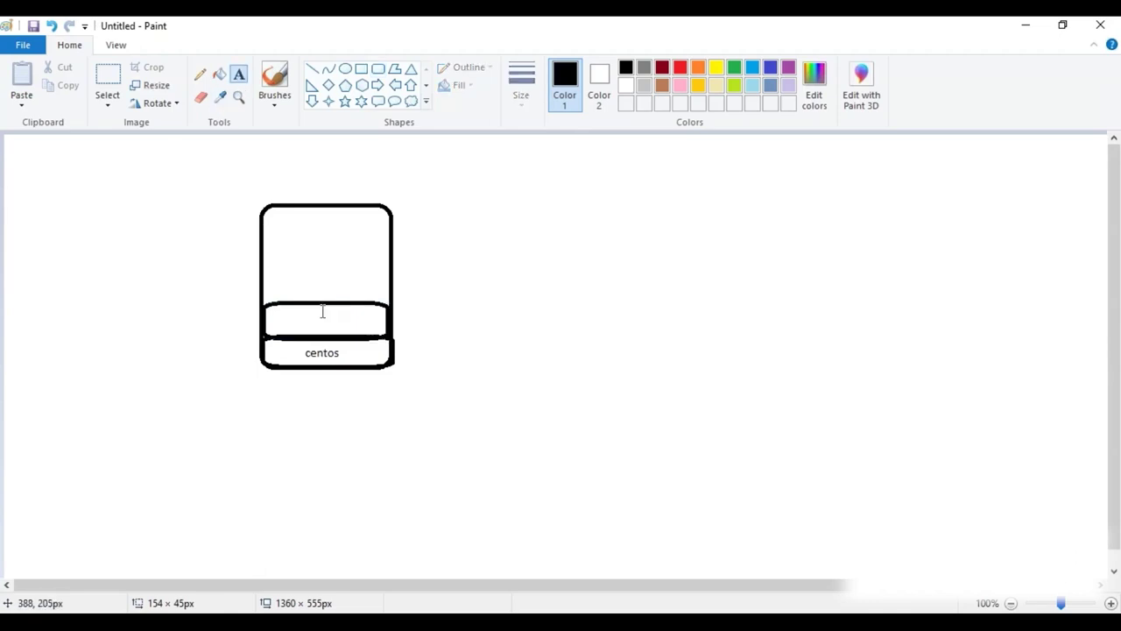
click(283, 318)
text(HTTPD/)
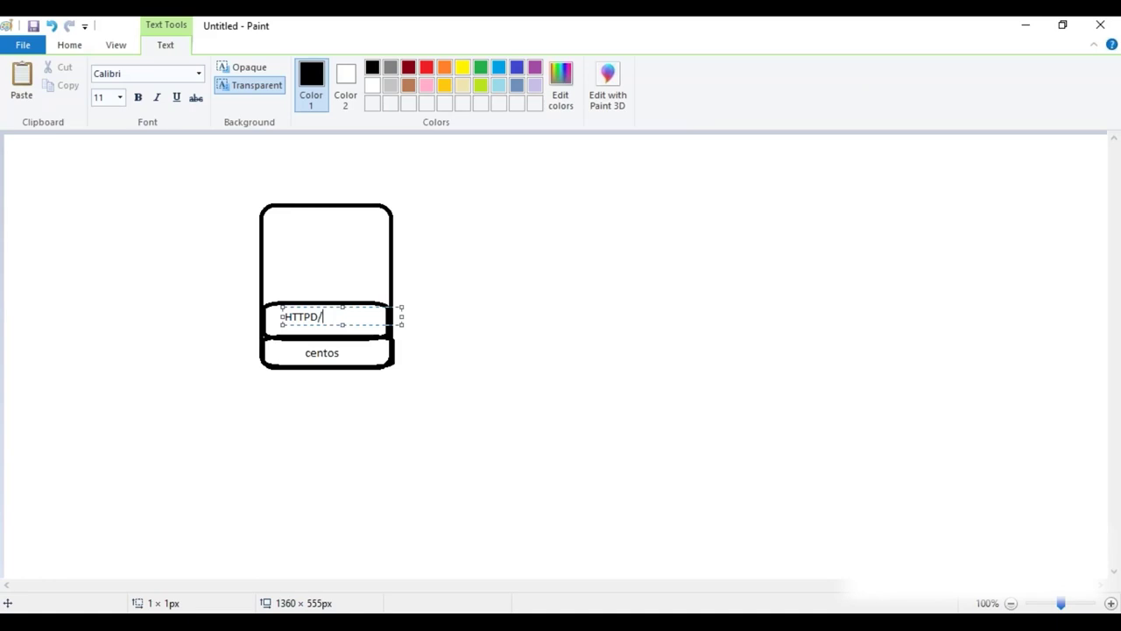
text(NGINX)
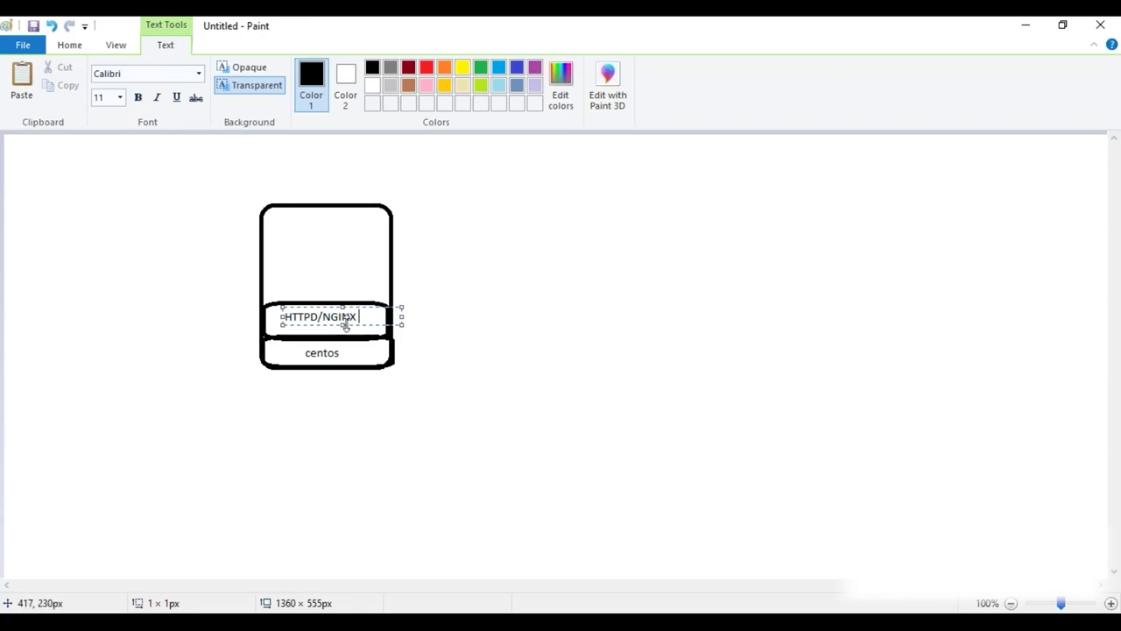
Step: Delete 'HTTPD/' so the container's middle-layer label reads NGINX
click(321, 319)
key(BackSpace)
key(BackSpace)
key(BackSpace)
key(BackSpace)
key(BackSpace)
key(BackSpace)
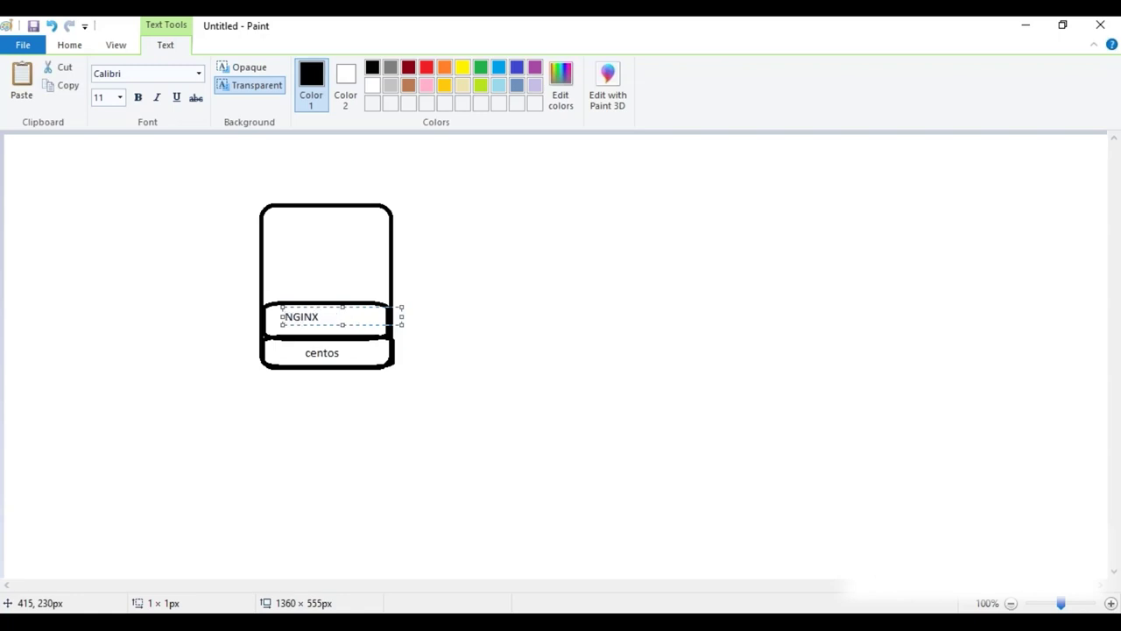
click(328, 290)
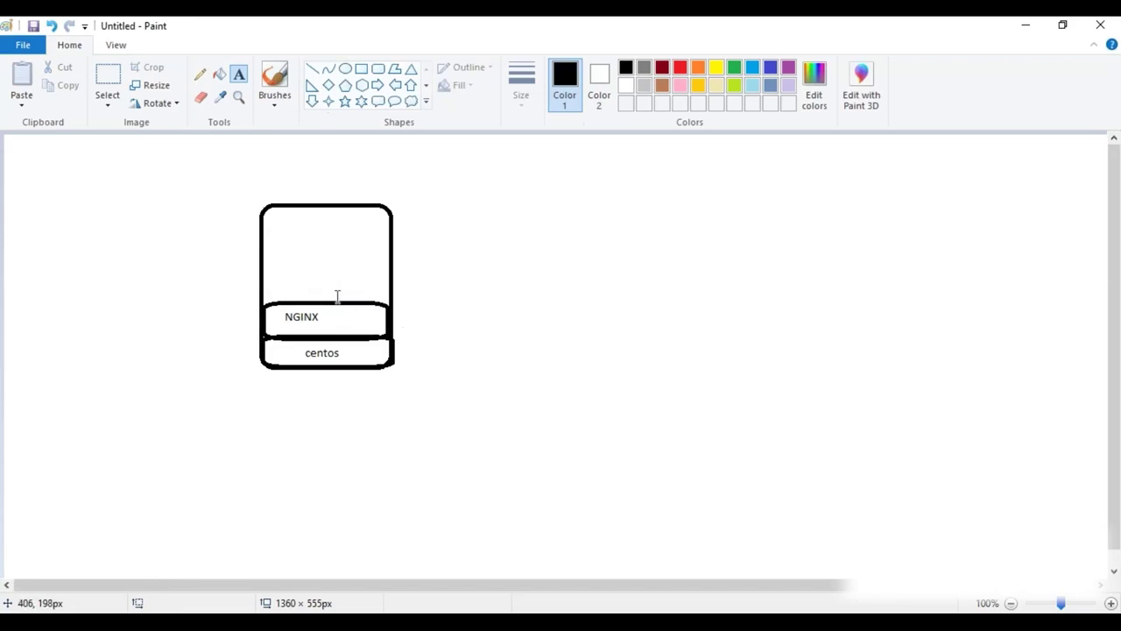
click(307, 383)
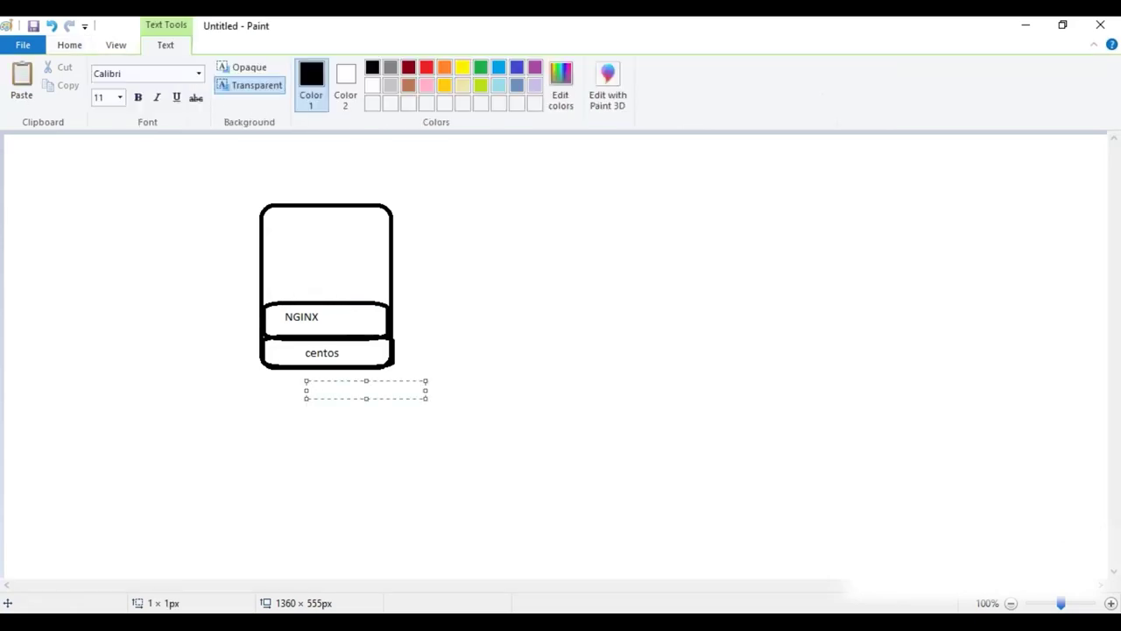
text(IP)
click(306, 481)
click(306, 478)
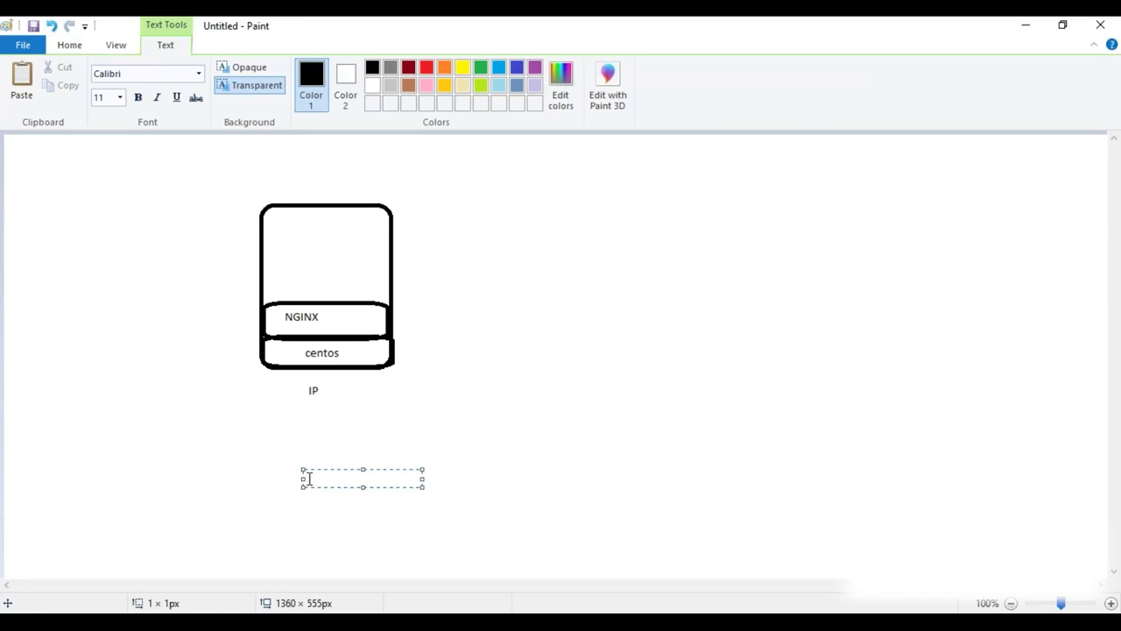
text(http://IP:80)
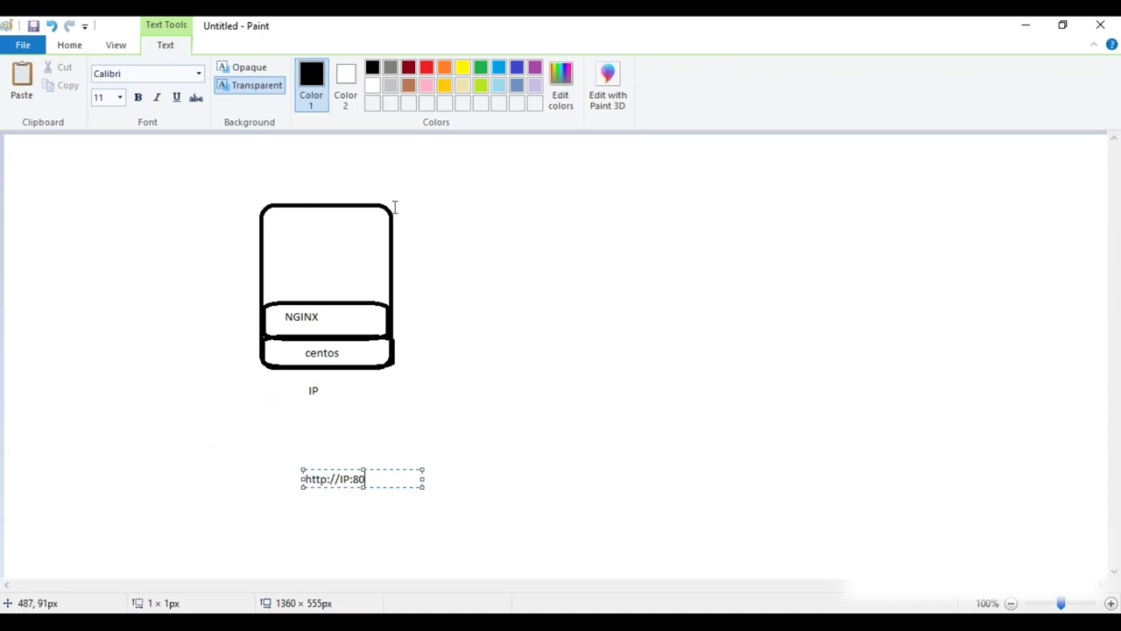
click(663, 621)
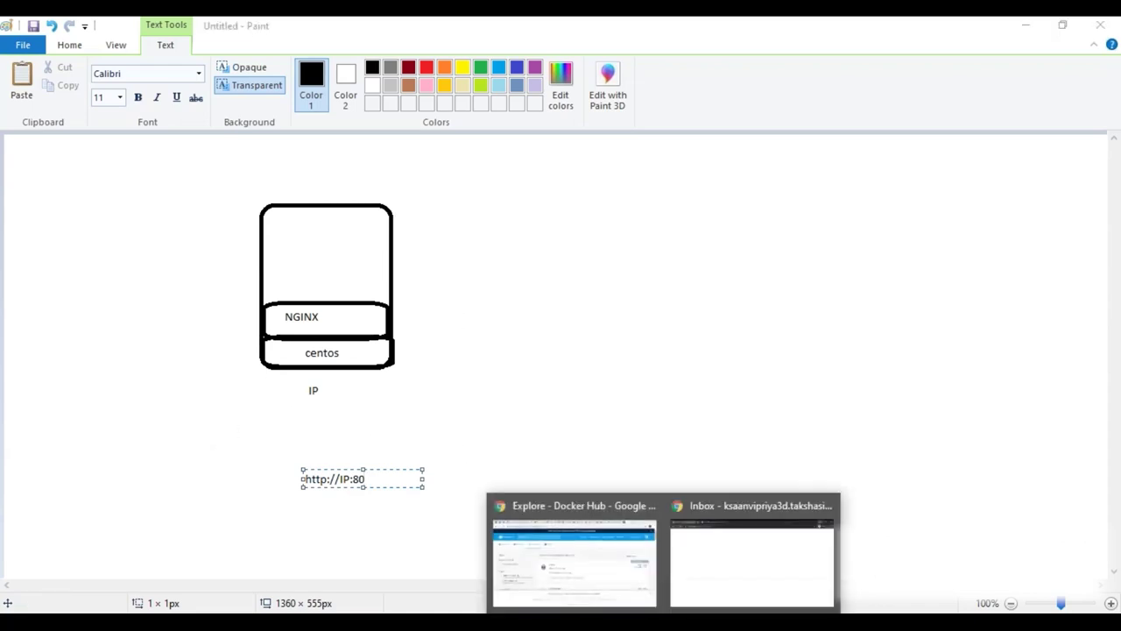
Step: Copy the public IP 18.232.86.95 from the EC2 console and paste it above the container drawing
click(628, 573)
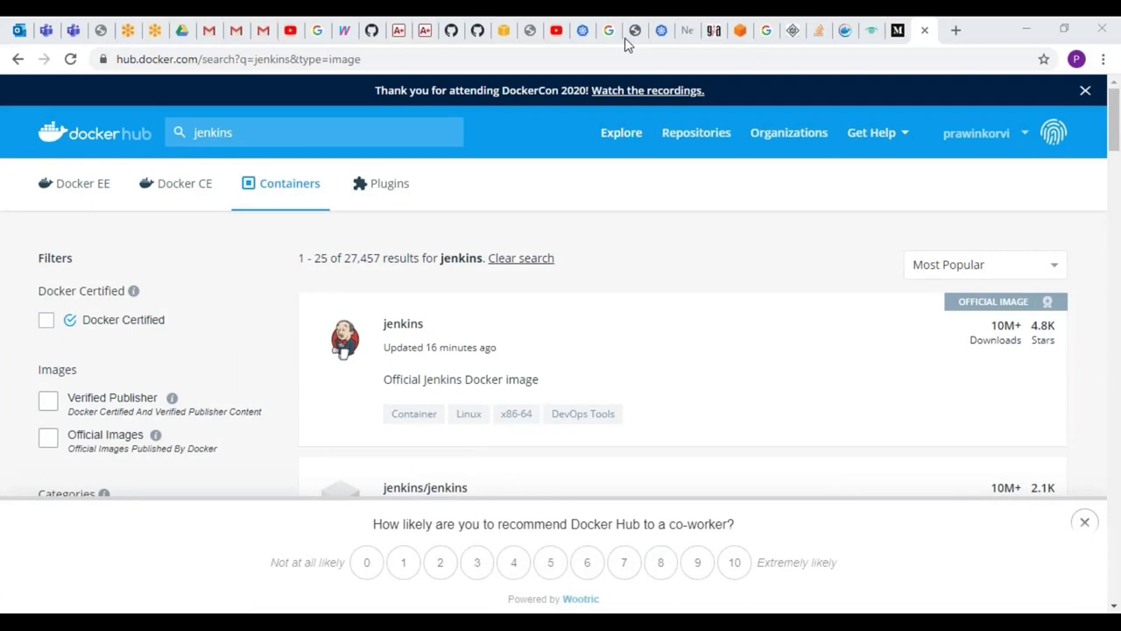
click(739, 33)
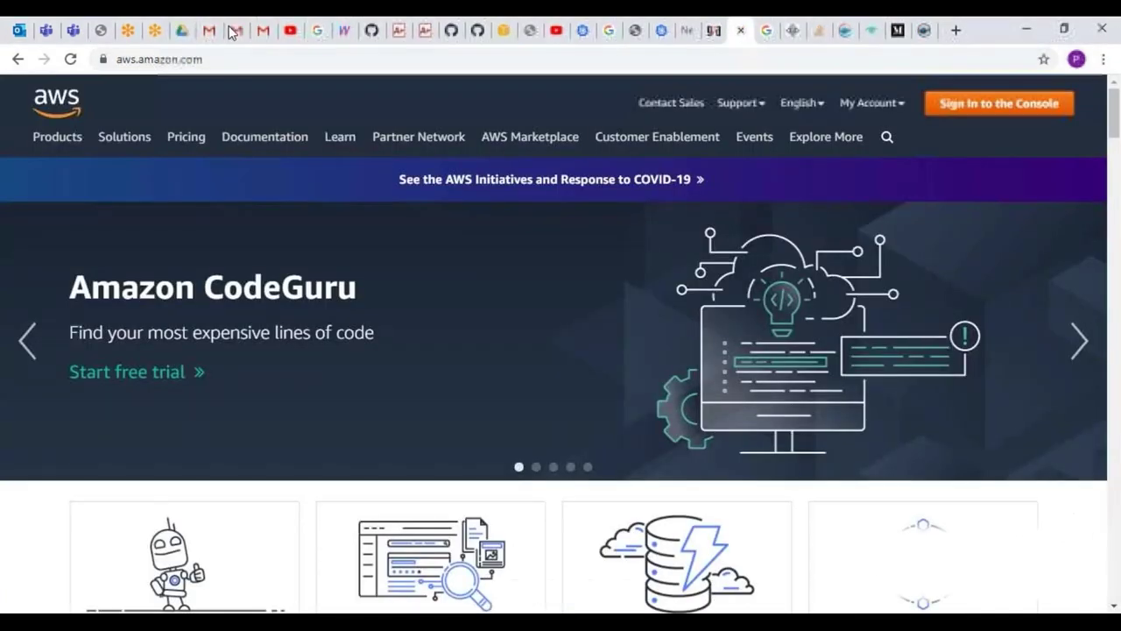
click(505, 31)
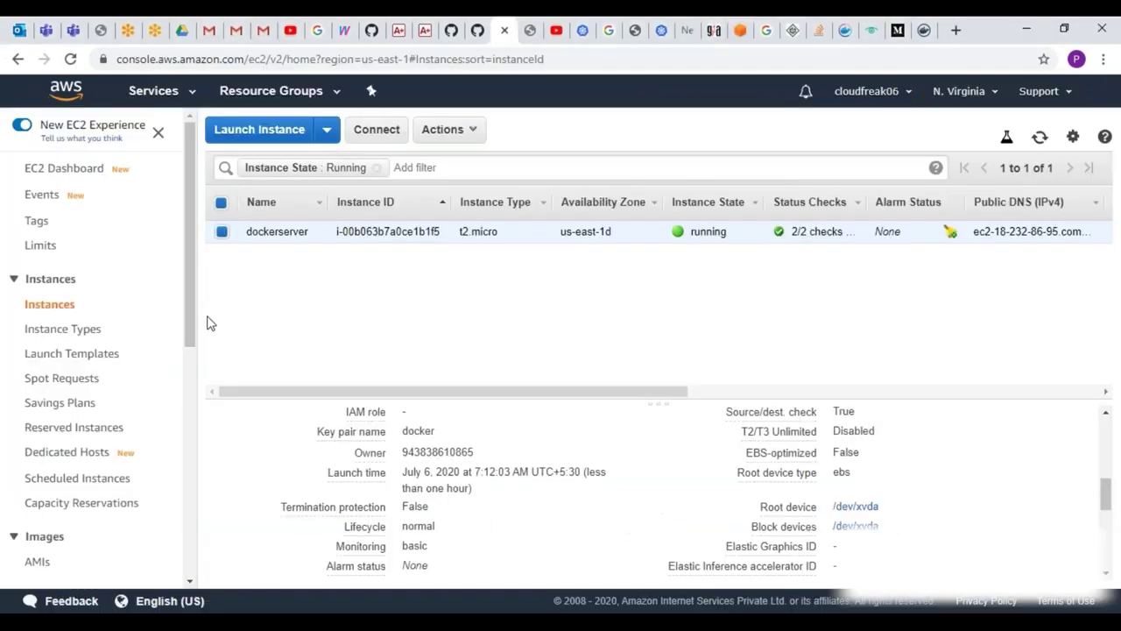
scroll(911, 488, up, 5)
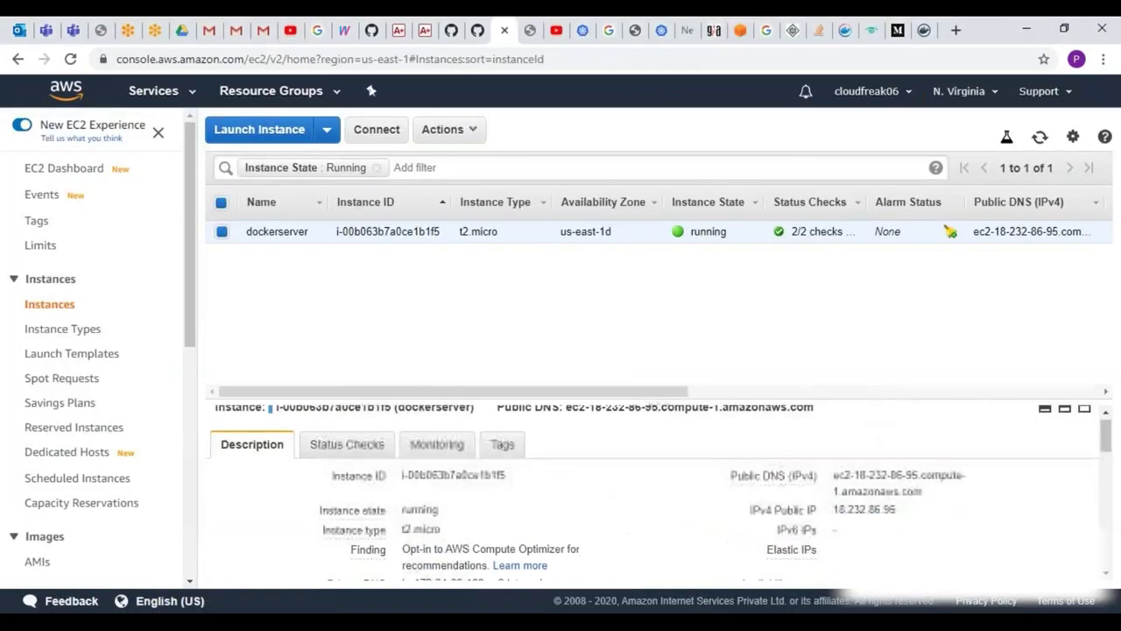
scroll(911, 488, down, 1)
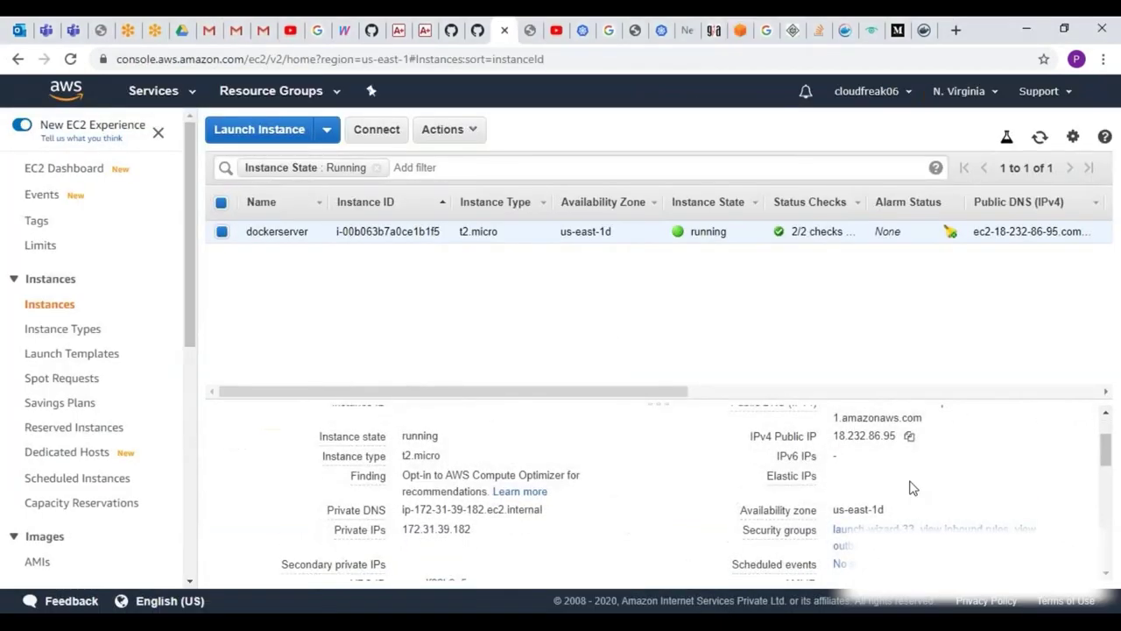
click(910, 436)
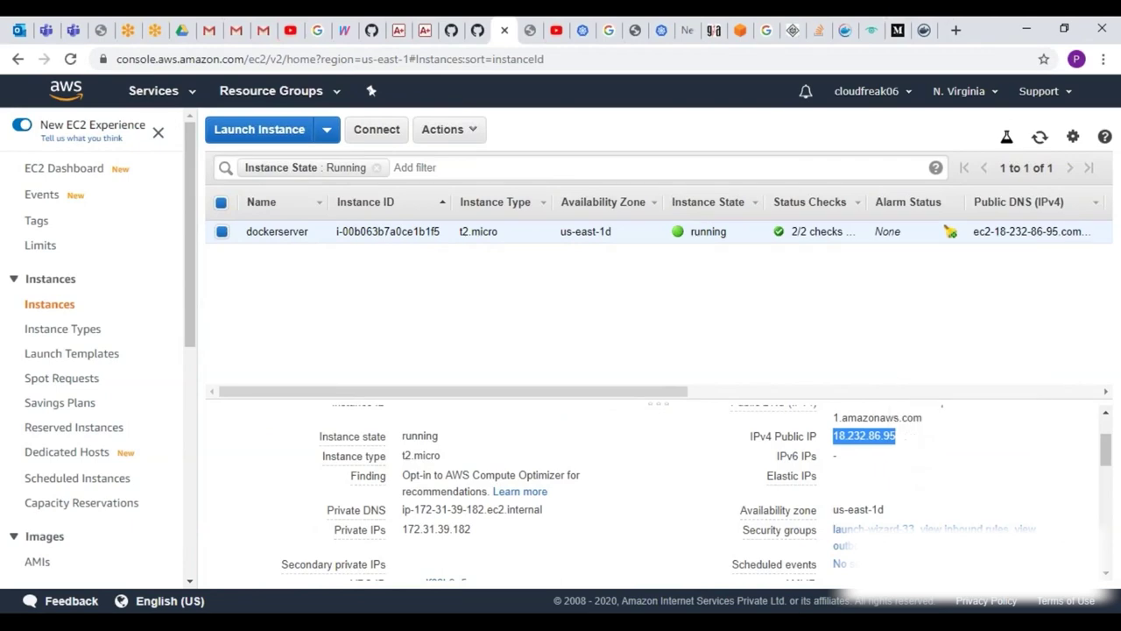
key(alt+Tab)
click(280, 187)
key(ctrl+v)
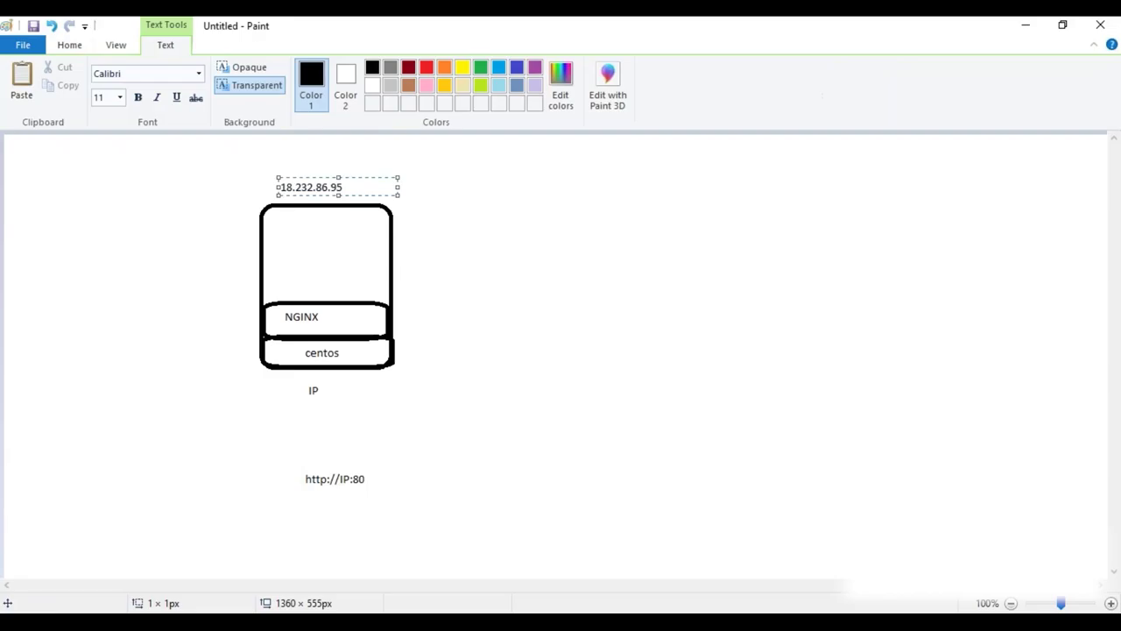
Step: Copy the instance's private IP and begin a label under the IP label
key(alt+Tab)
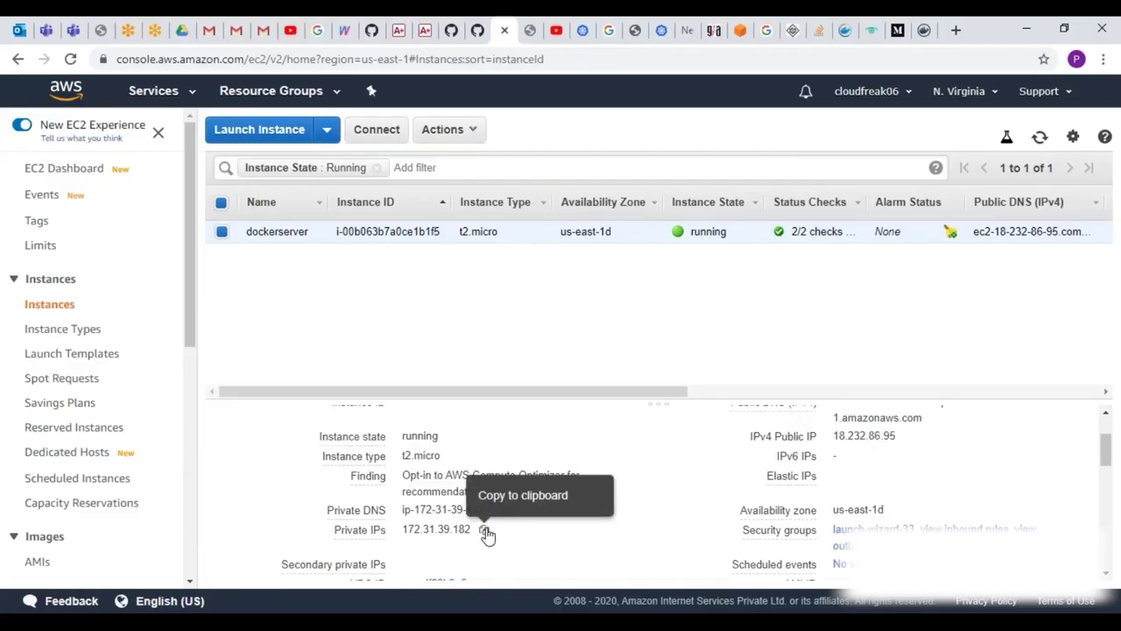
click(484, 531)
key(alt+Tab)
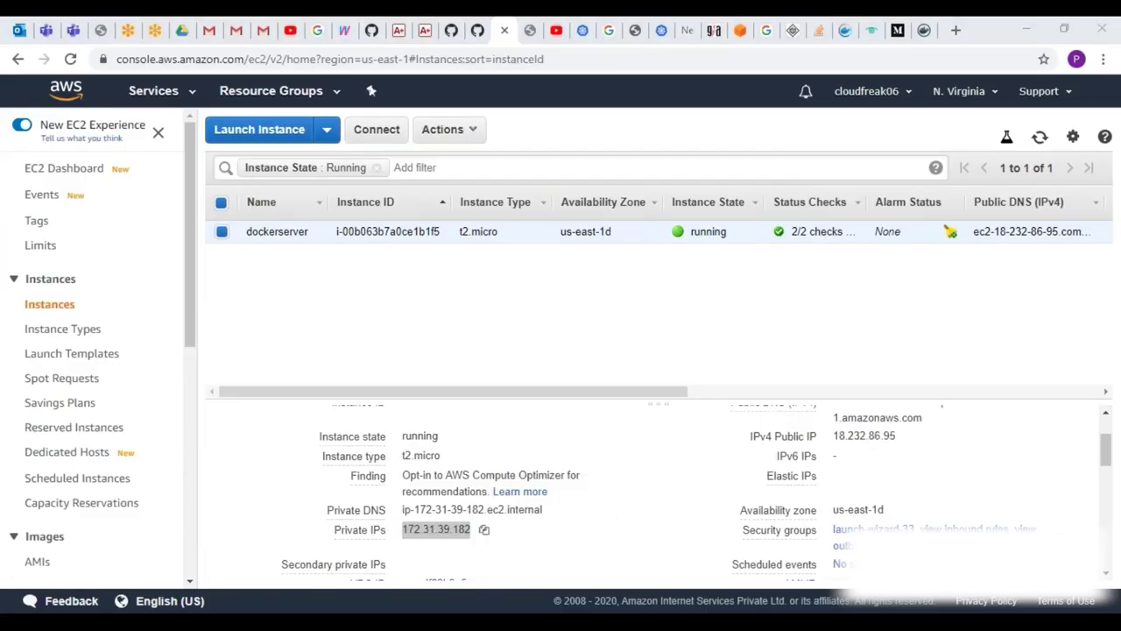
click(289, 412)
click(289, 412)
key(ctrl+v)
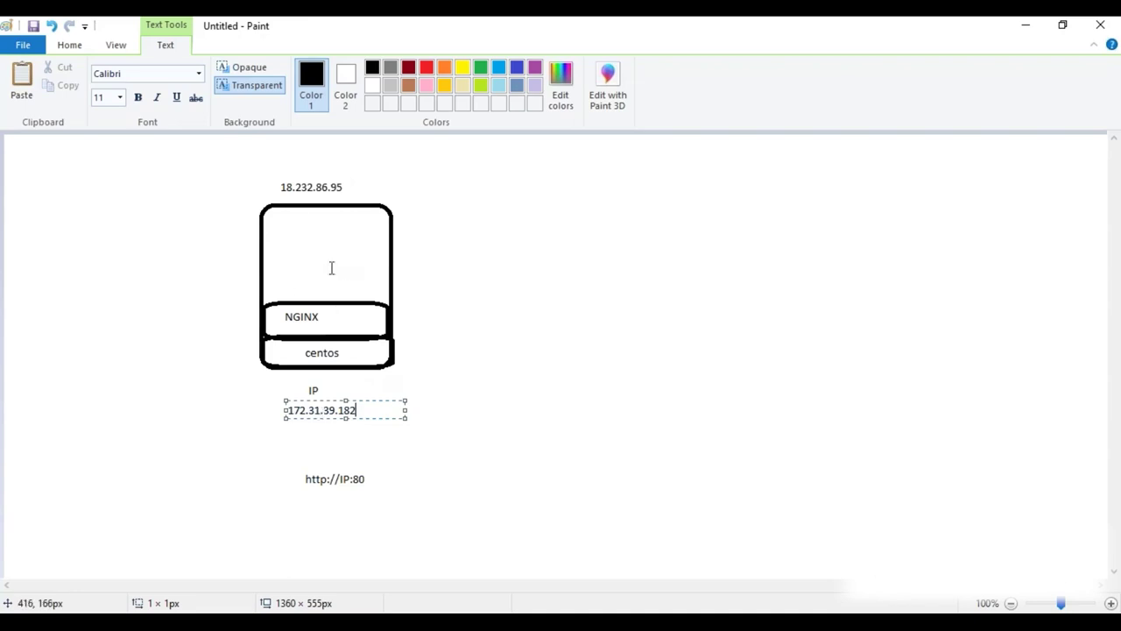
click(455, 483)
text(http://)
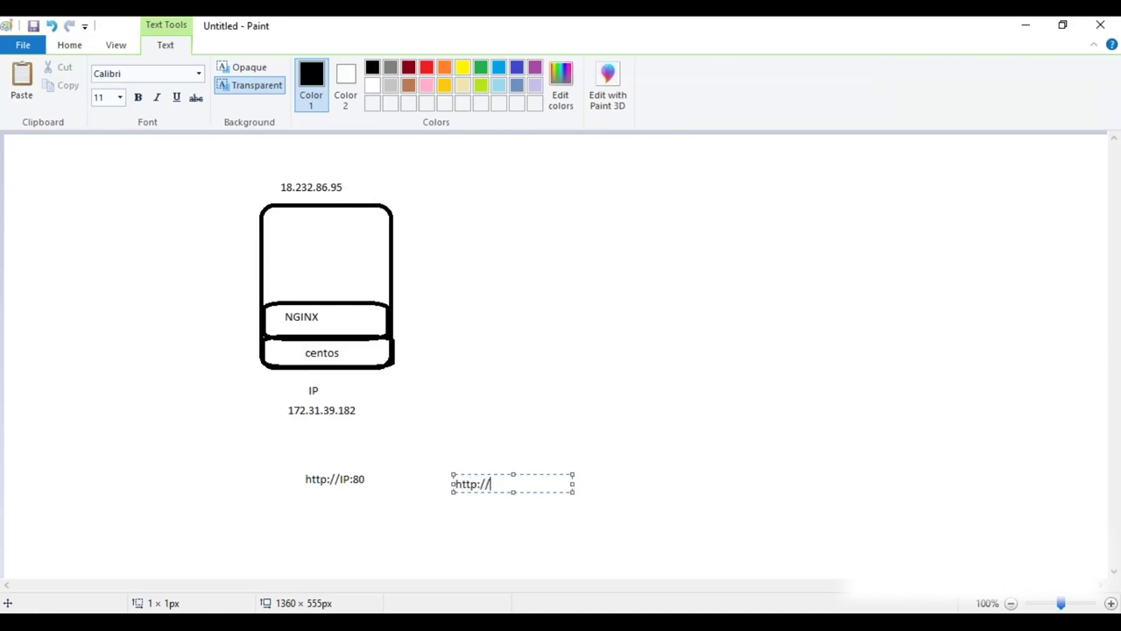
key(ctrl+v)
text(:80)
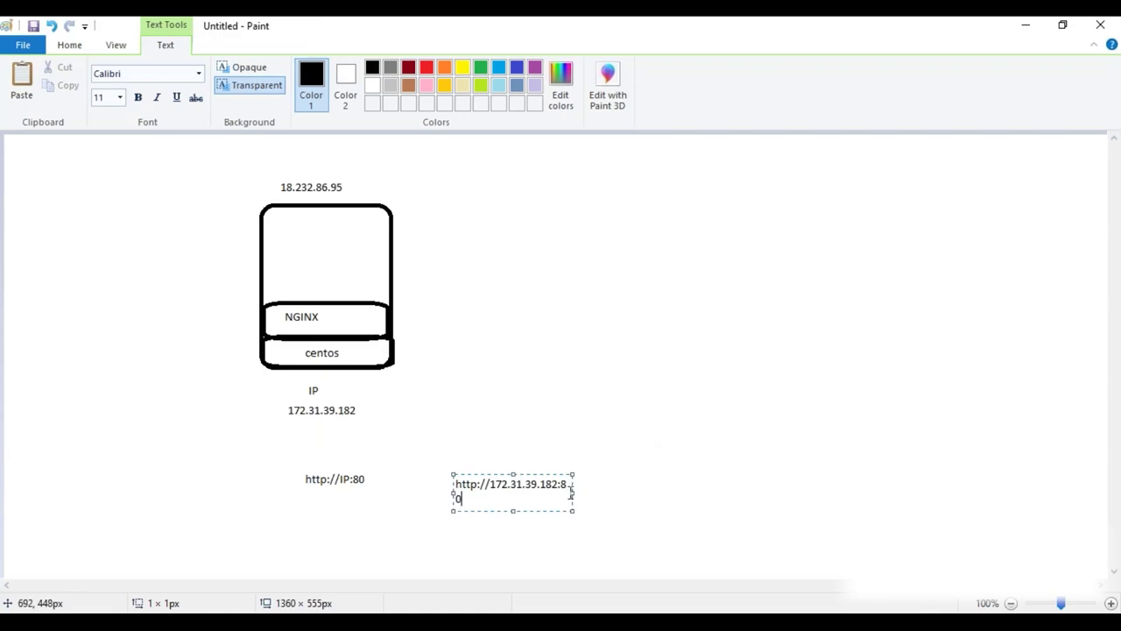
drag(572, 492, 601, 492)
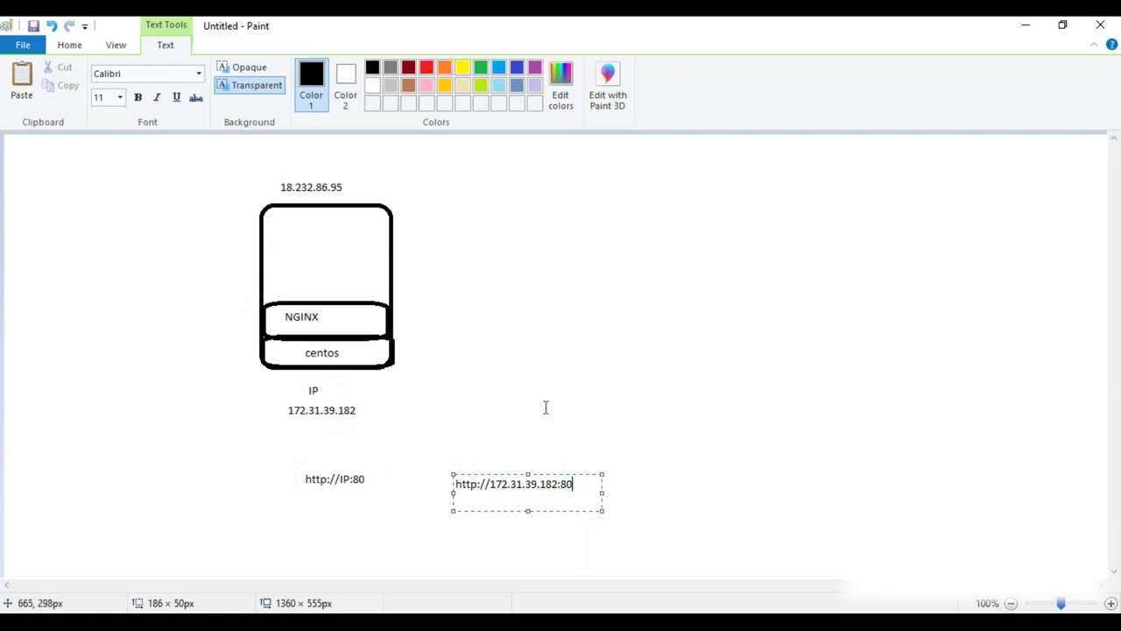
click(458, 525)
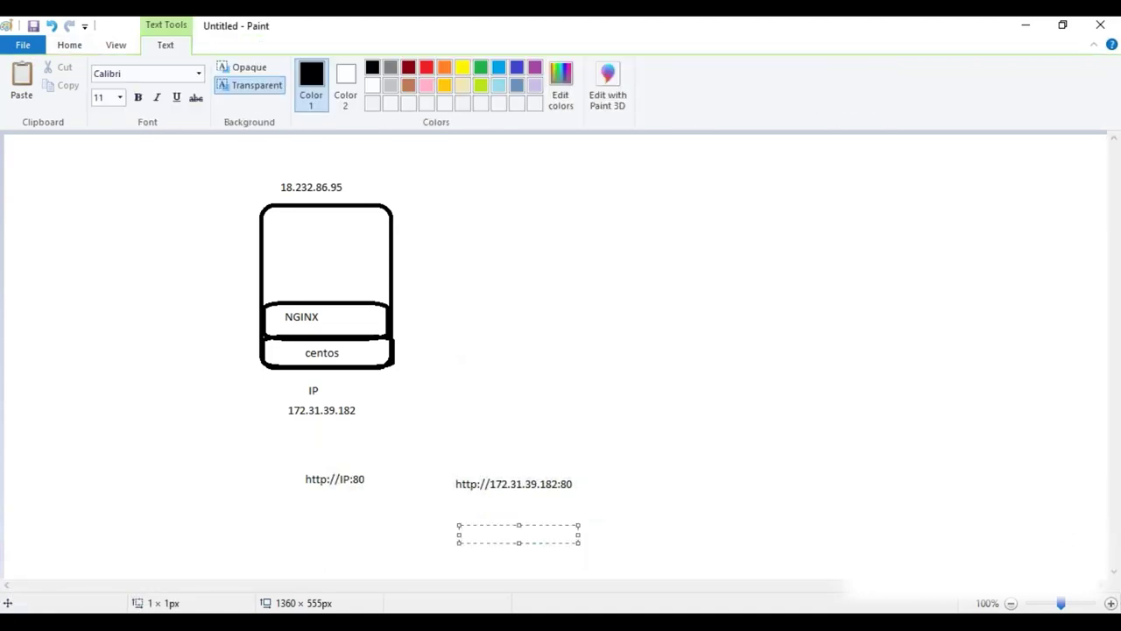
text(http://)
key(alt+Tab)
click(909, 435)
key(alt+Tab)
key(ctrl+v)
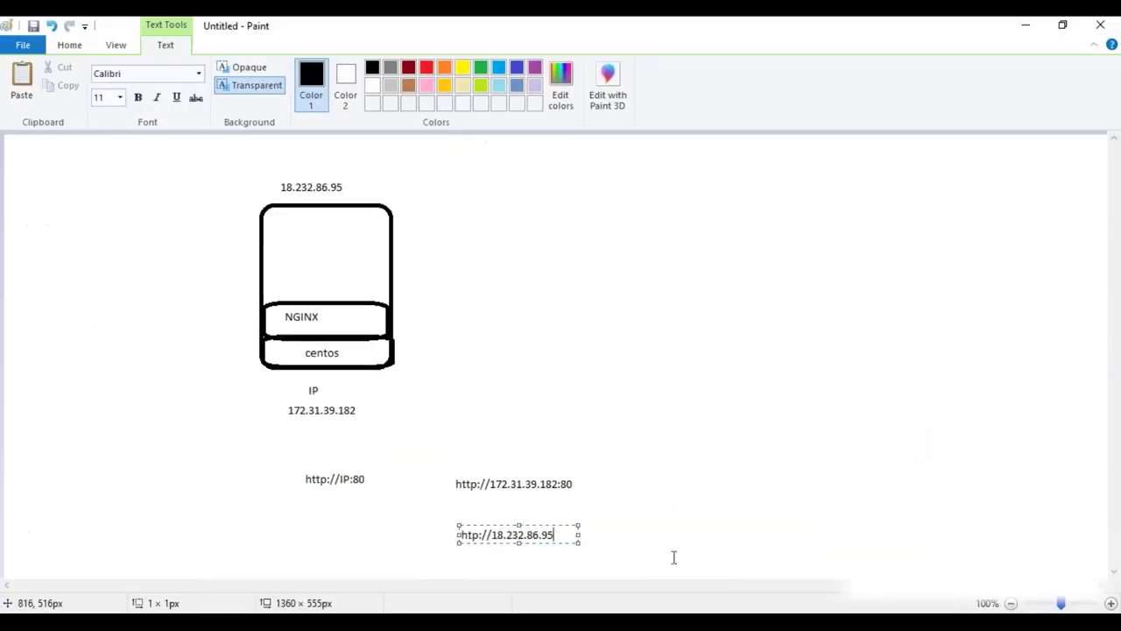
text(:80)
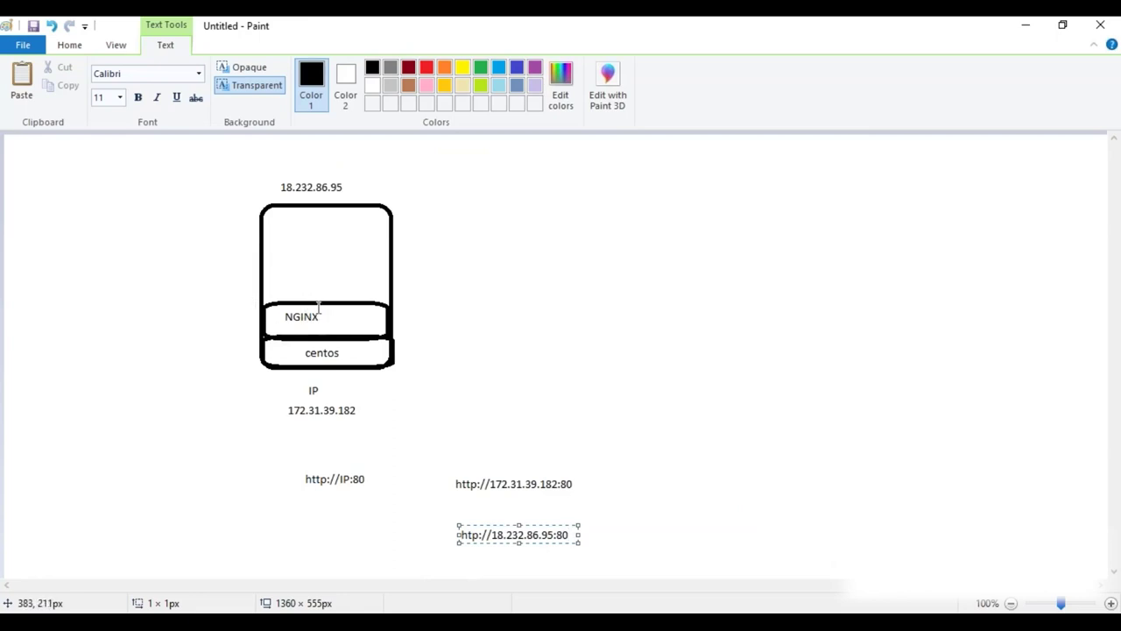
Step: Draw a second rounded server box on the right with a bottom layer labelled centos
click(70, 45)
click(378, 68)
drag(758, 172, 976, 349)
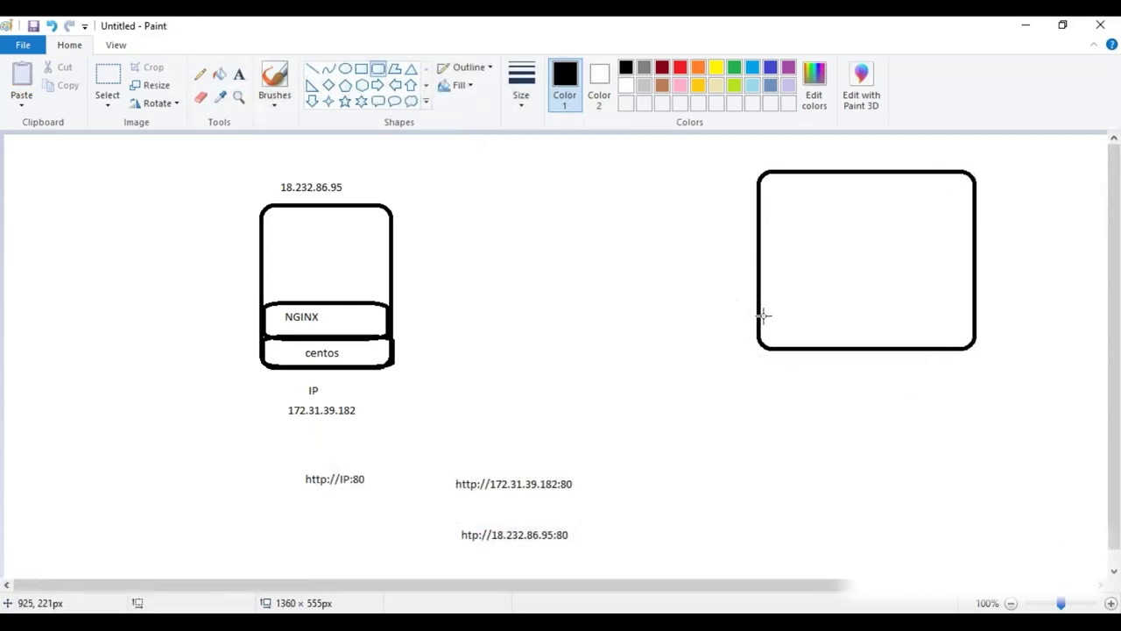
drag(759, 310, 978, 349)
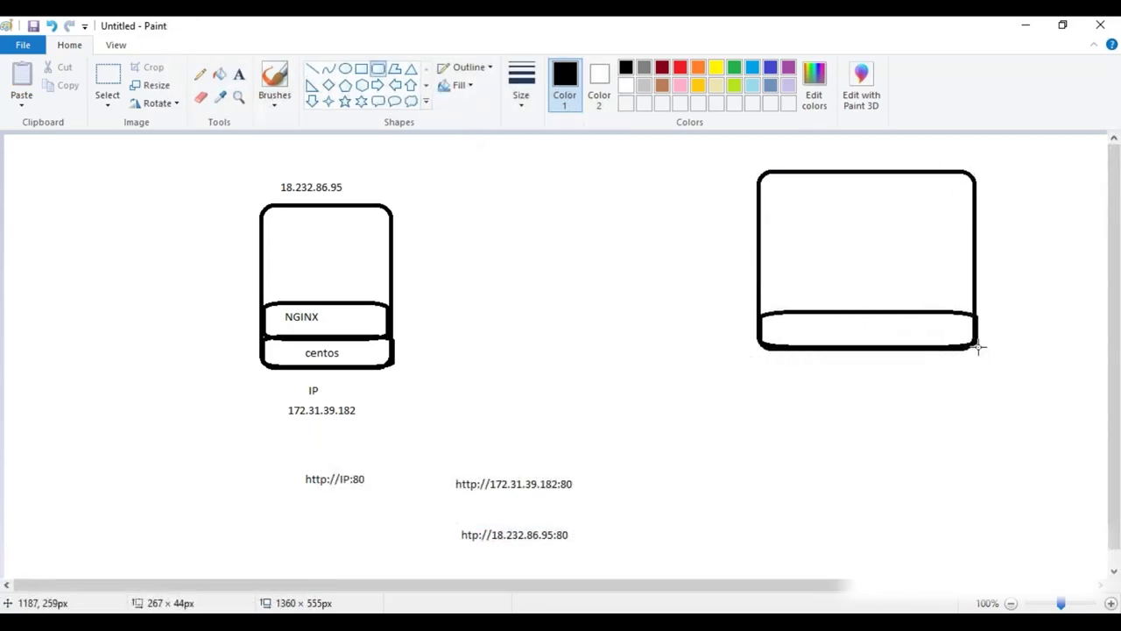
click(238, 74)
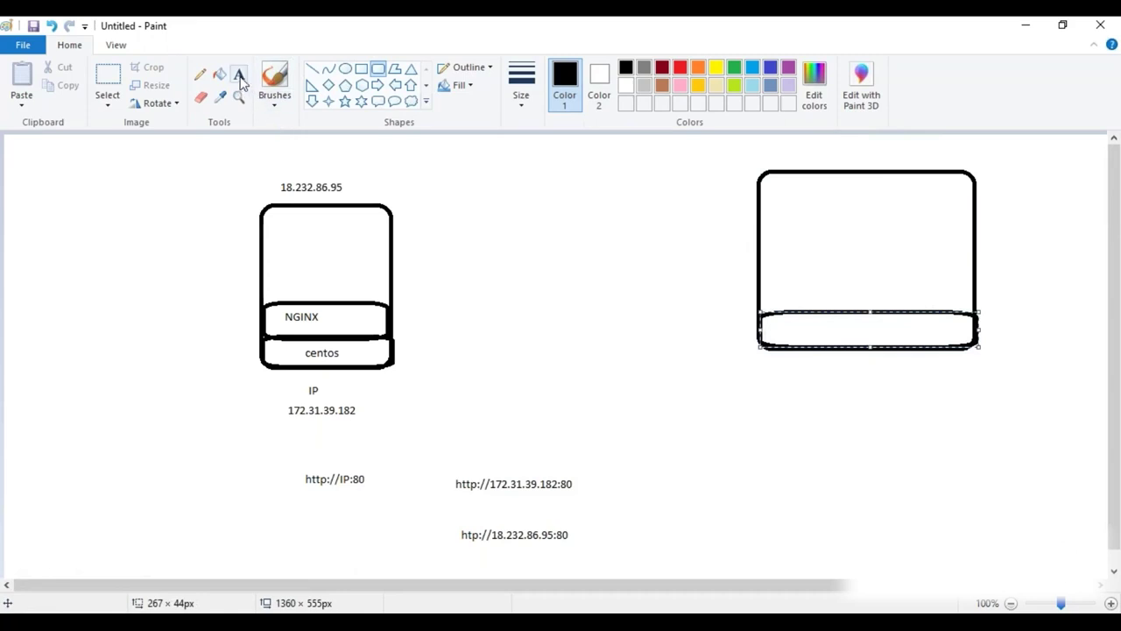
click(830, 325)
text(centos)
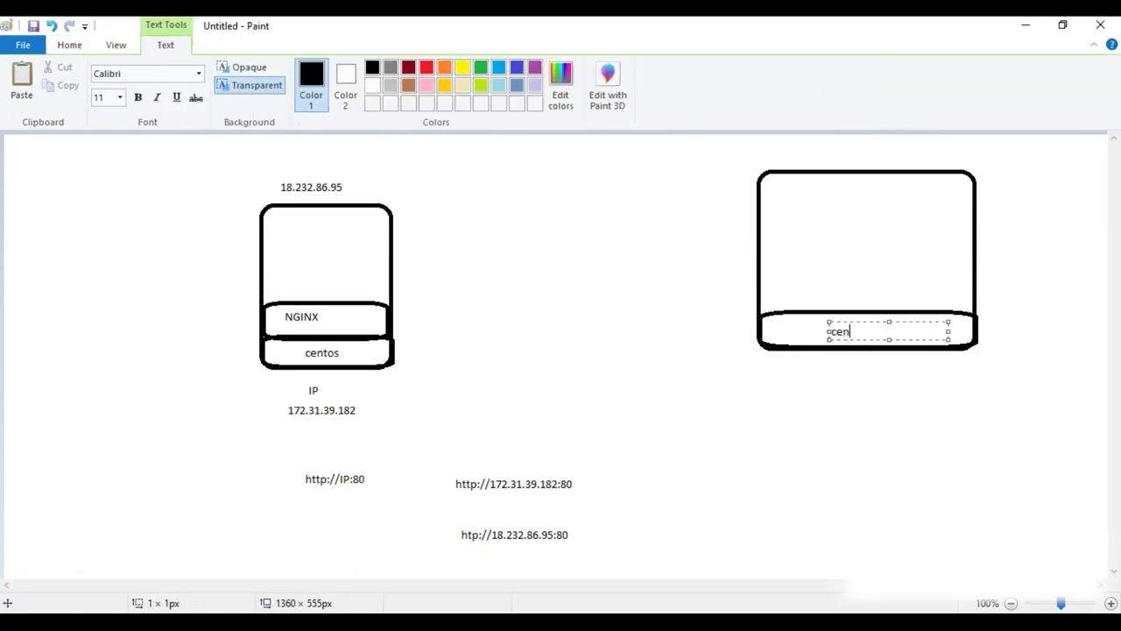
click(599, 194)
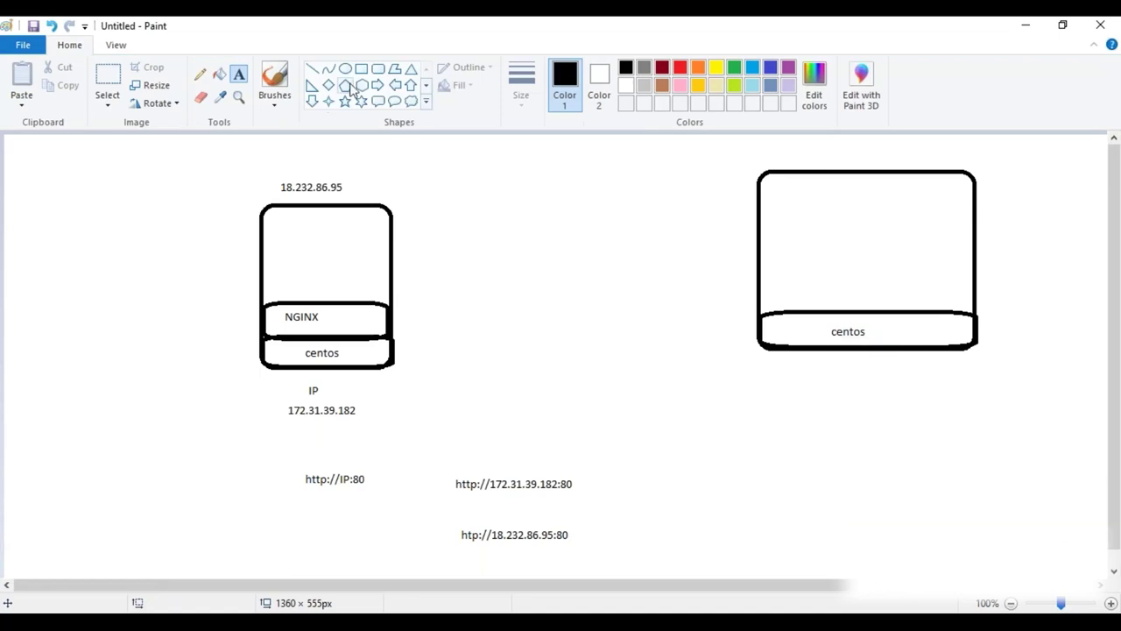
Step: Draw six small rounded squares, two rows of three, inside the right box
click(378, 68)
drag(773, 186, 815, 224)
drag(841, 186, 881, 219)
drag(916, 187, 953, 221)
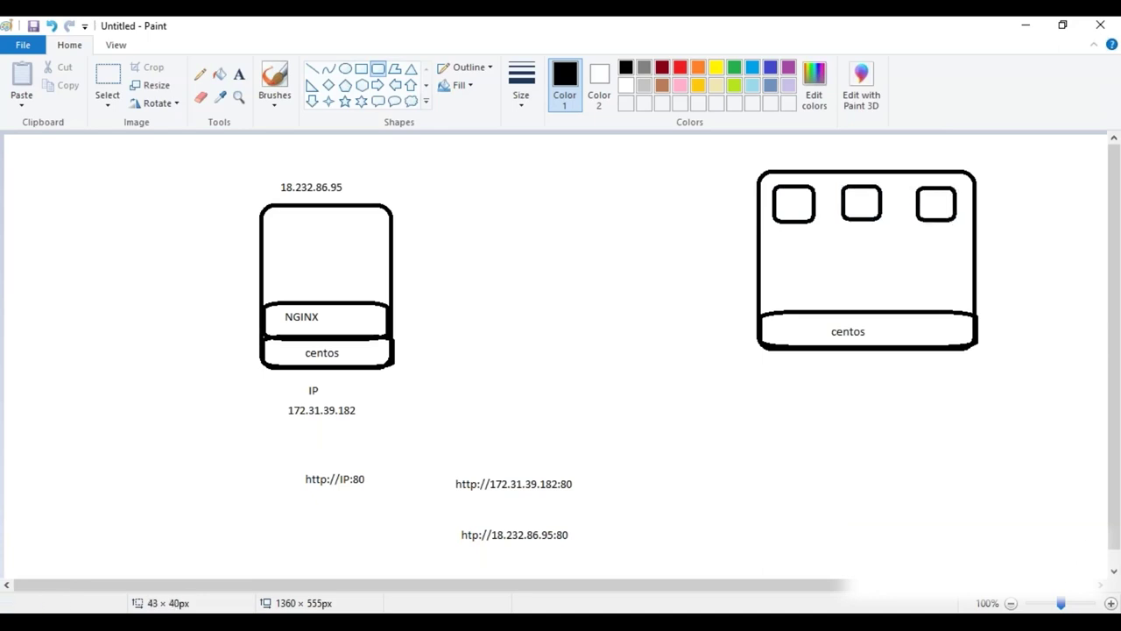
drag(779, 251, 821, 286)
drag(851, 247, 890, 280)
drag(924, 245, 962, 280)
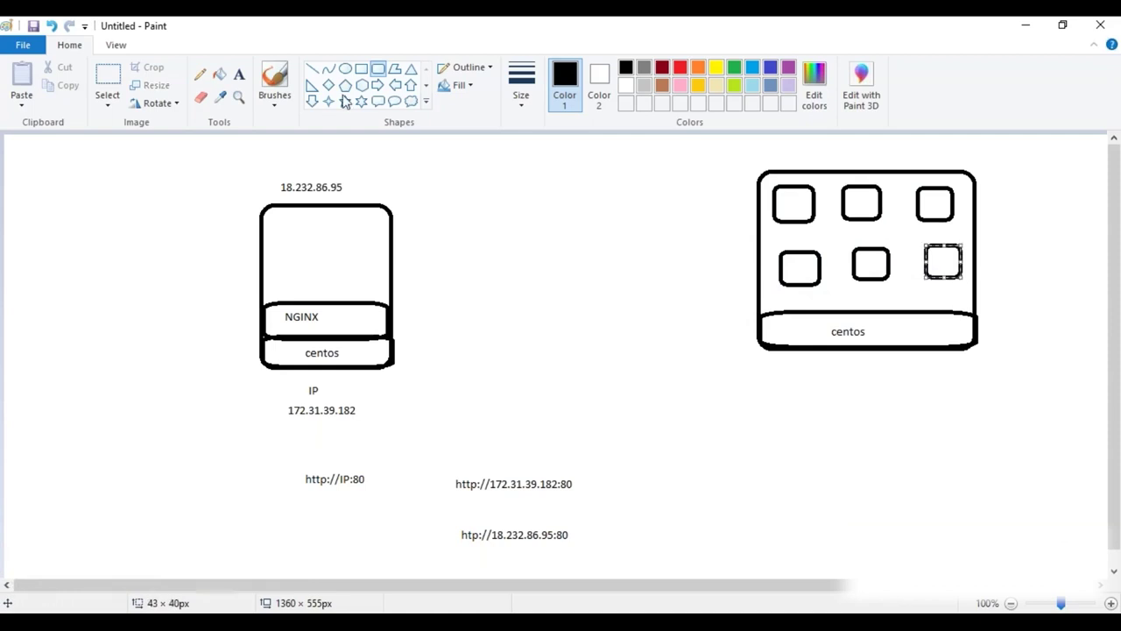
Step: Label five of the small squares with the port number 80
click(239, 73)
click(792, 228)
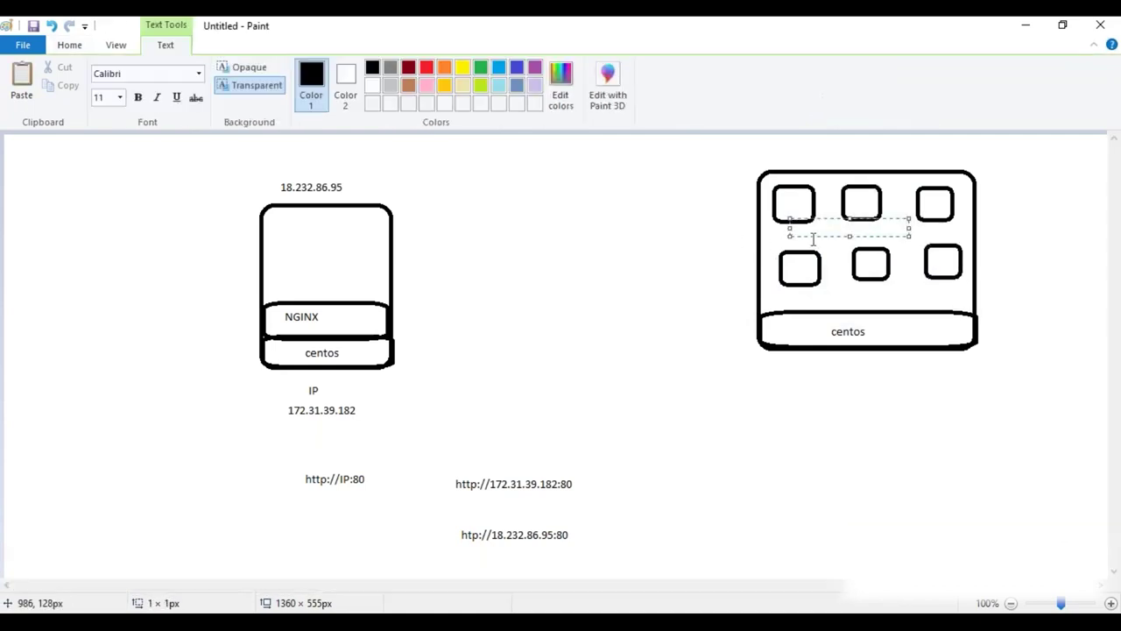
text(80)
click(741, 260)
click(862, 223)
text(80)
click(889, 281)
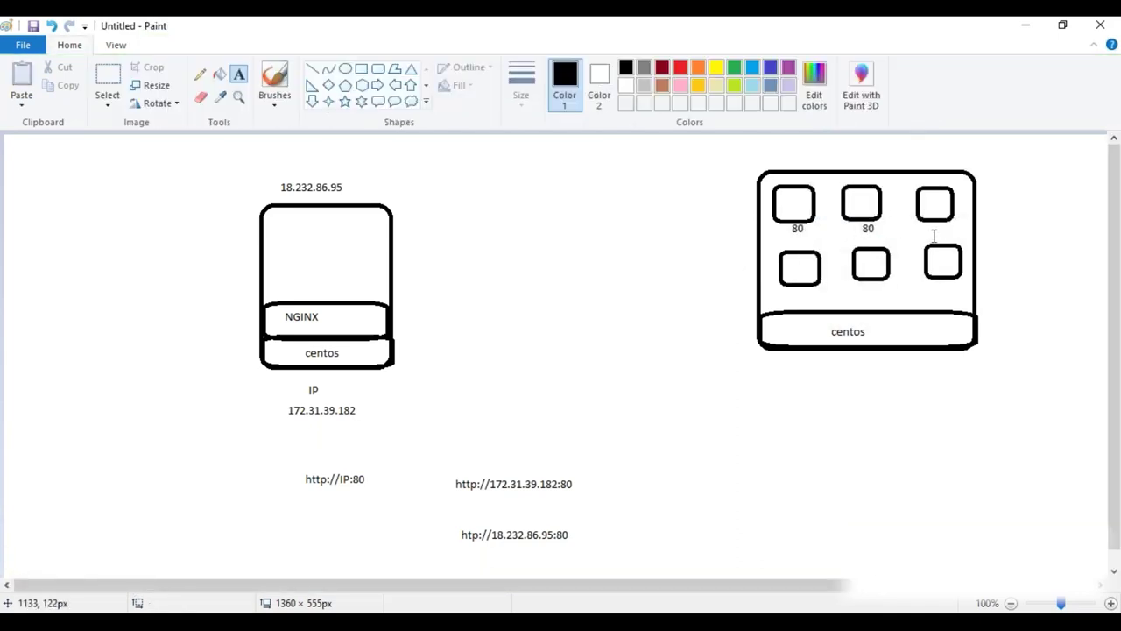
click(932, 232)
text(80)
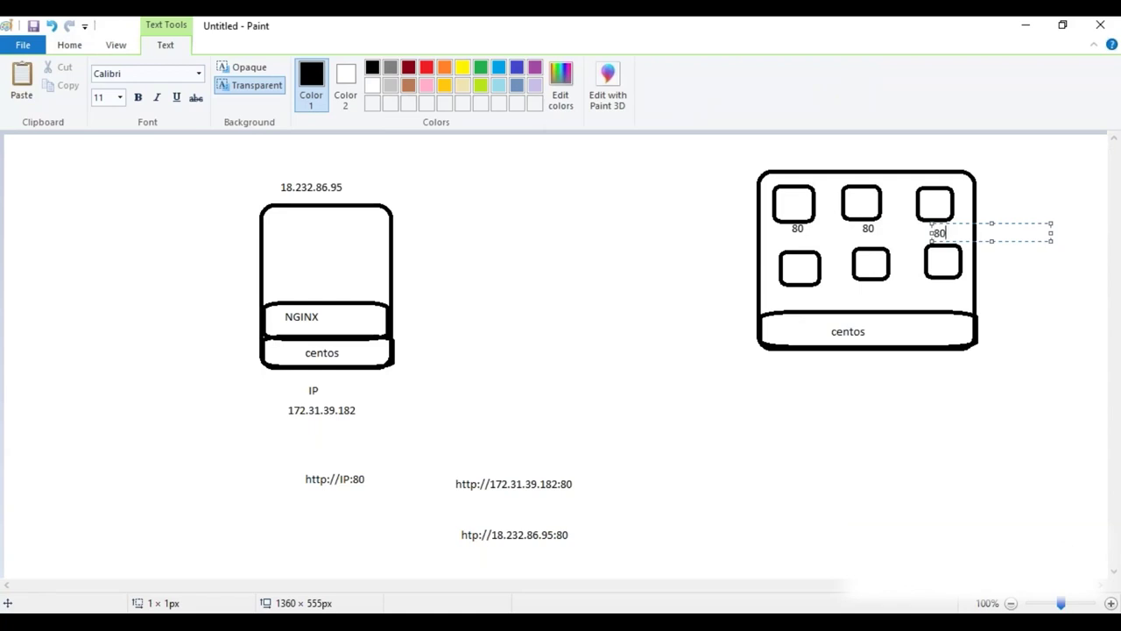
click(788, 289)
click(788, 289)
text(80)
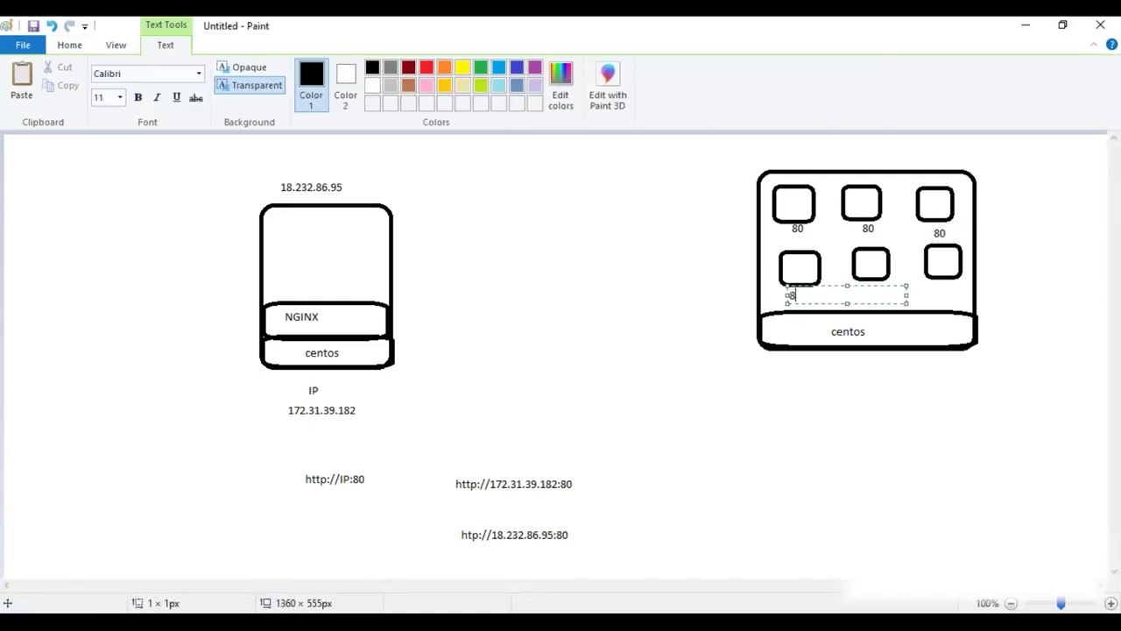
click(885, 373)
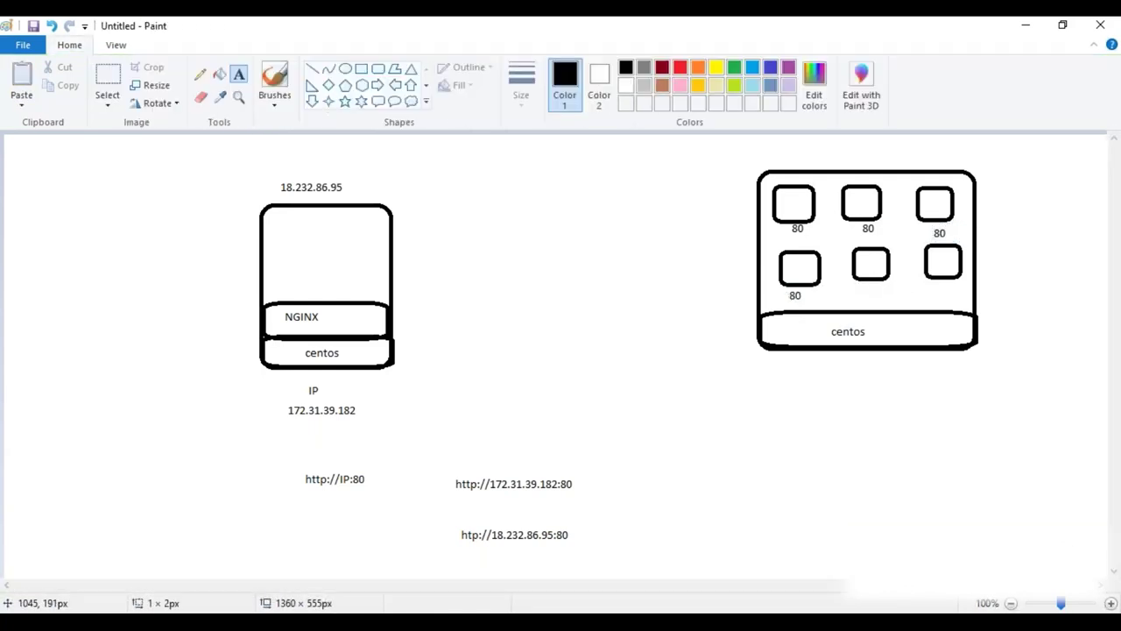
click(858, 286)
text(80)
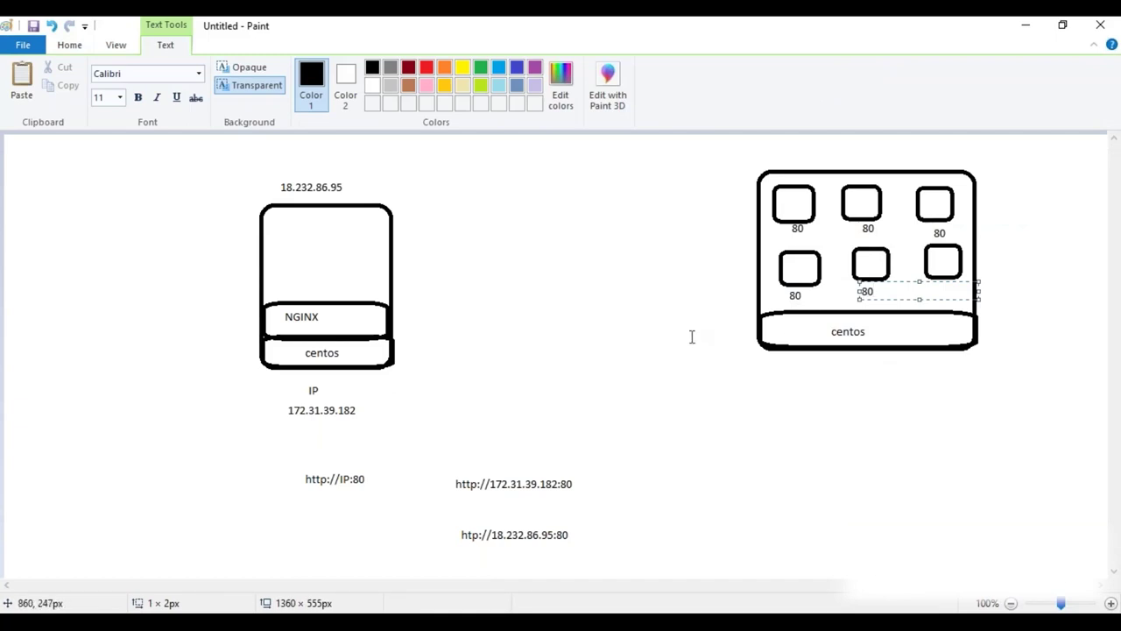
click(781, 358)
Step: Add 18.232.86.95 above the right box and 172.31.39.182 below its centos layer
click(230, 184)
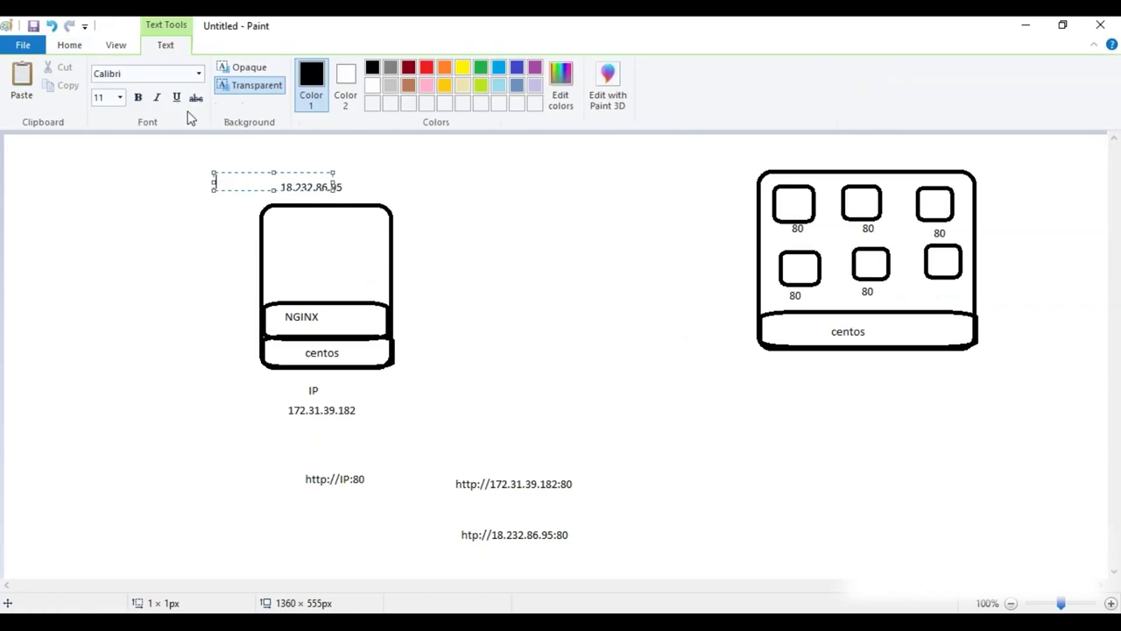
click(256, 181)
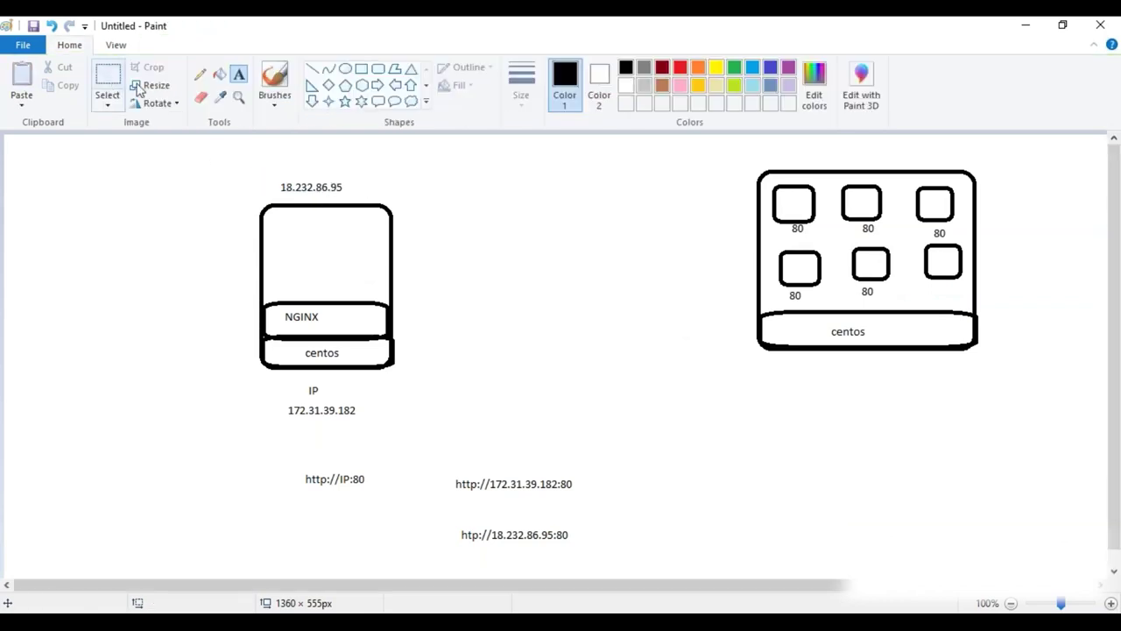
drag(262, 179, 382, 198)
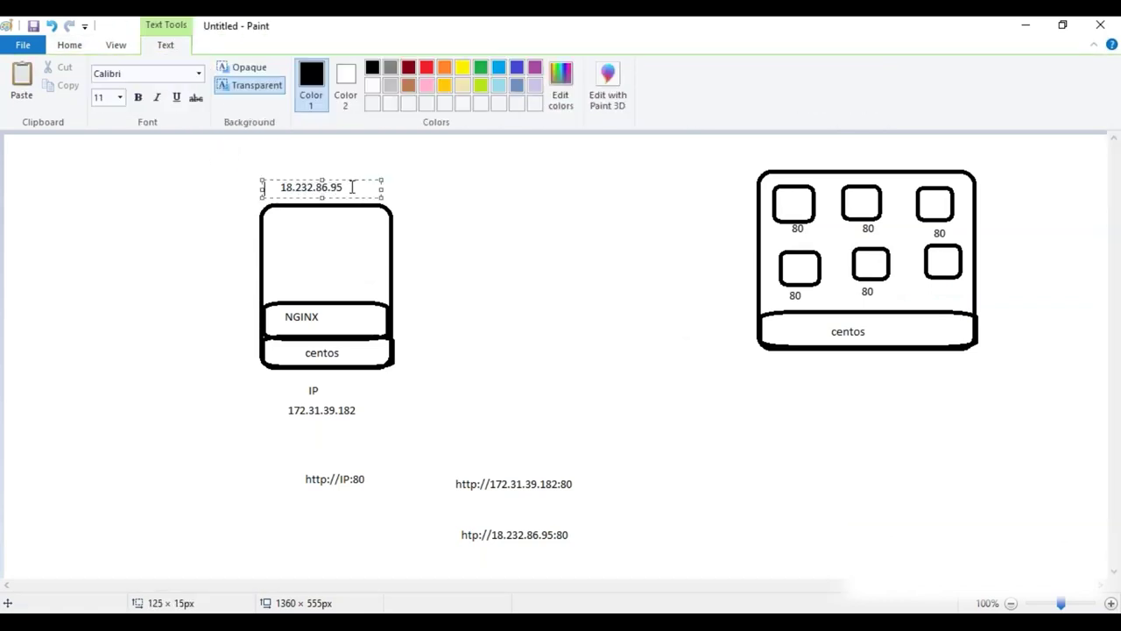
click(583, 286)
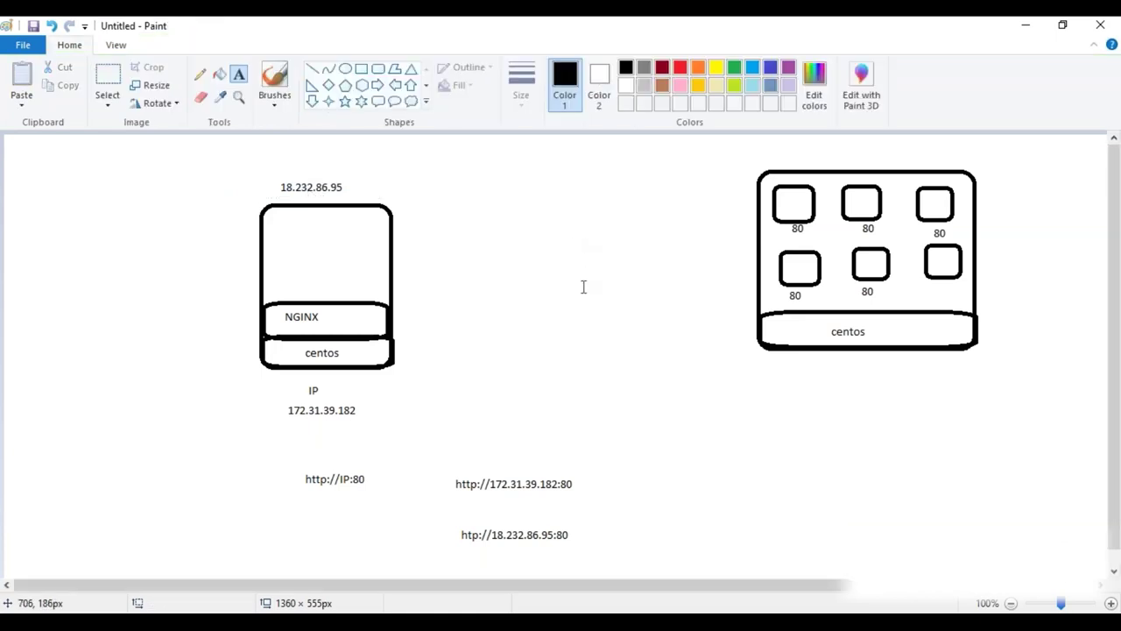
click(816, 155)
text(18.232.)
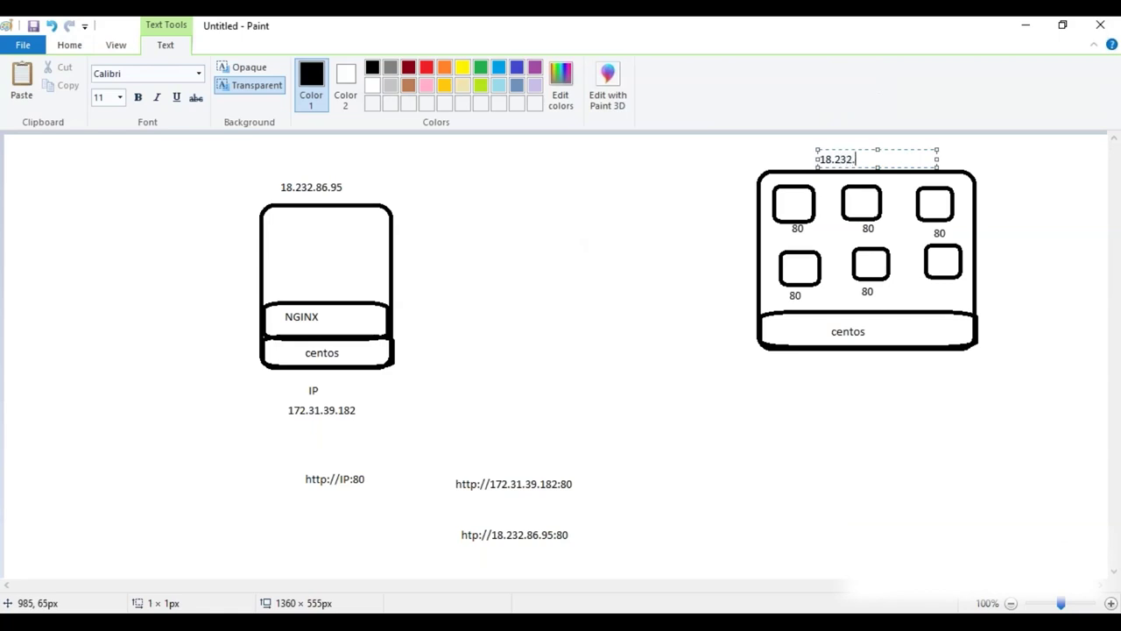
text(86.95)
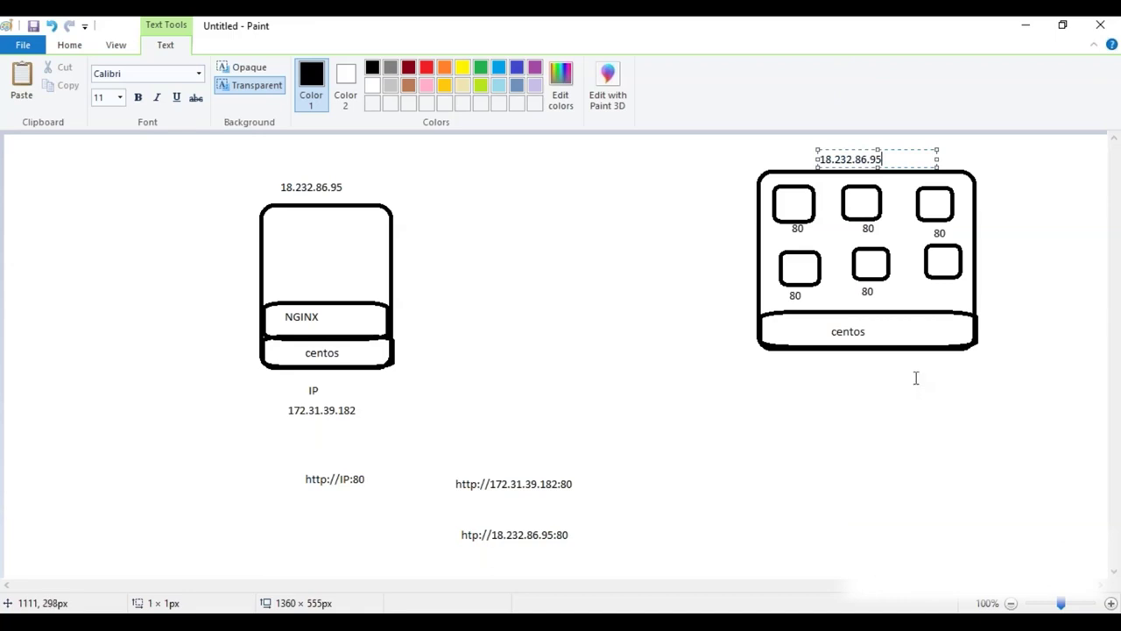
click(820, 366)
text(172)
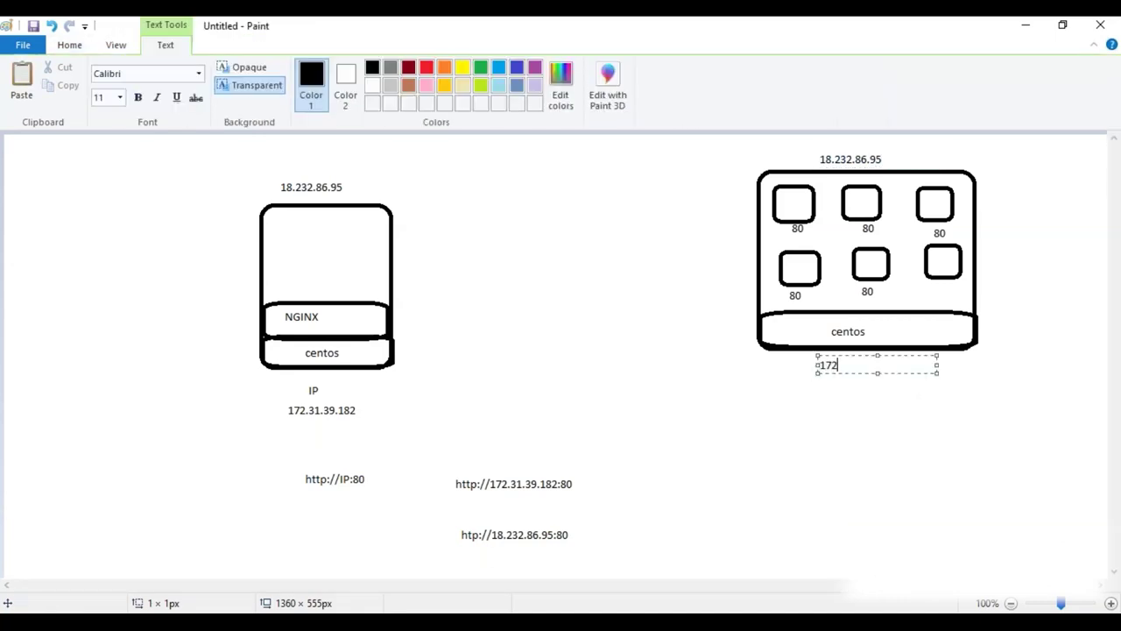
text(.31.39.182)
click(781, 198)
Step: Write NGINX in the first square and 18.232.86.95:80 at the canvas's lower right
click(779, 194)
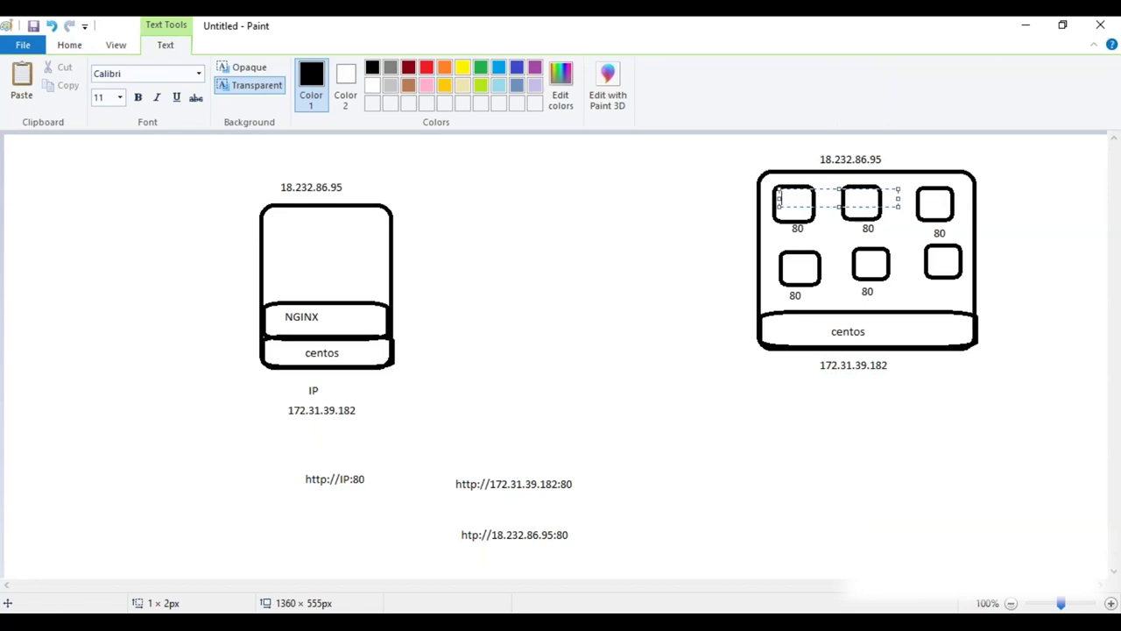
text(NGINX)
click(760, 475)
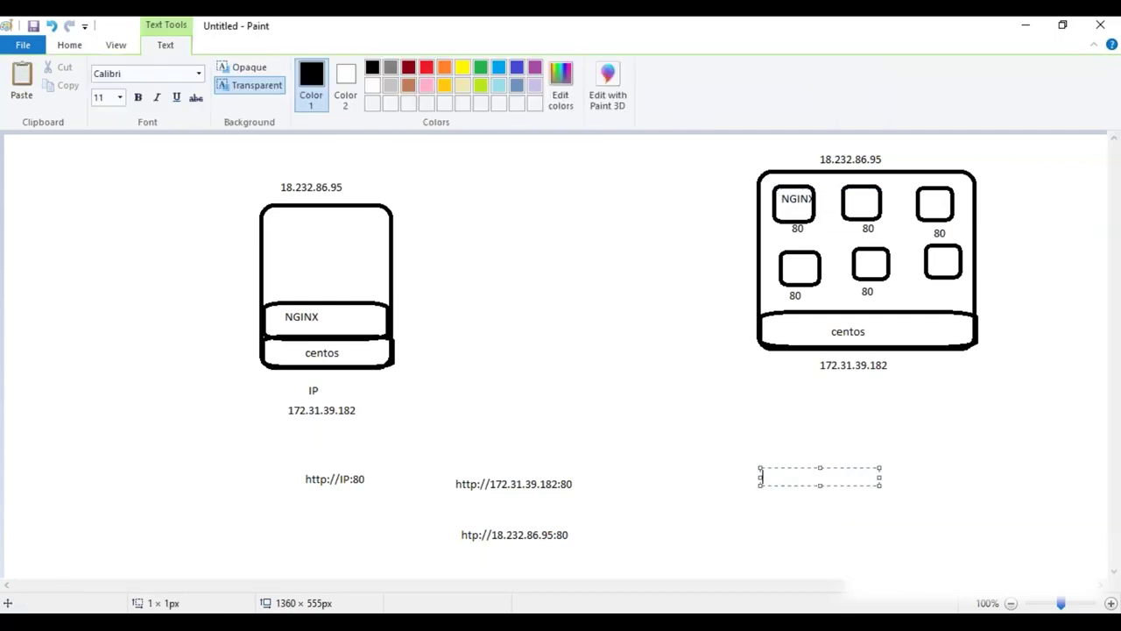
text(18.232.86.95:80)
Step: Add line 21 to the notes: docker run -d -t --name nginx1 nginx -p 8080:80
key(alt+Tab)
click(500, 322)
key(Return)
key(Return)
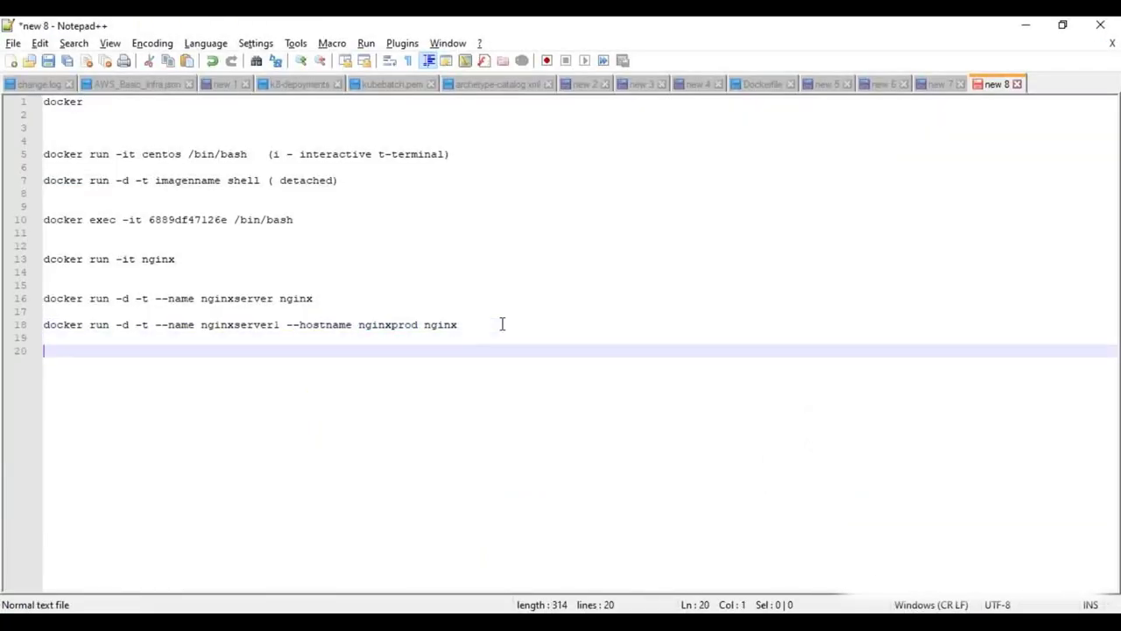
key(Return)
text(Ddocker run -d -t --)
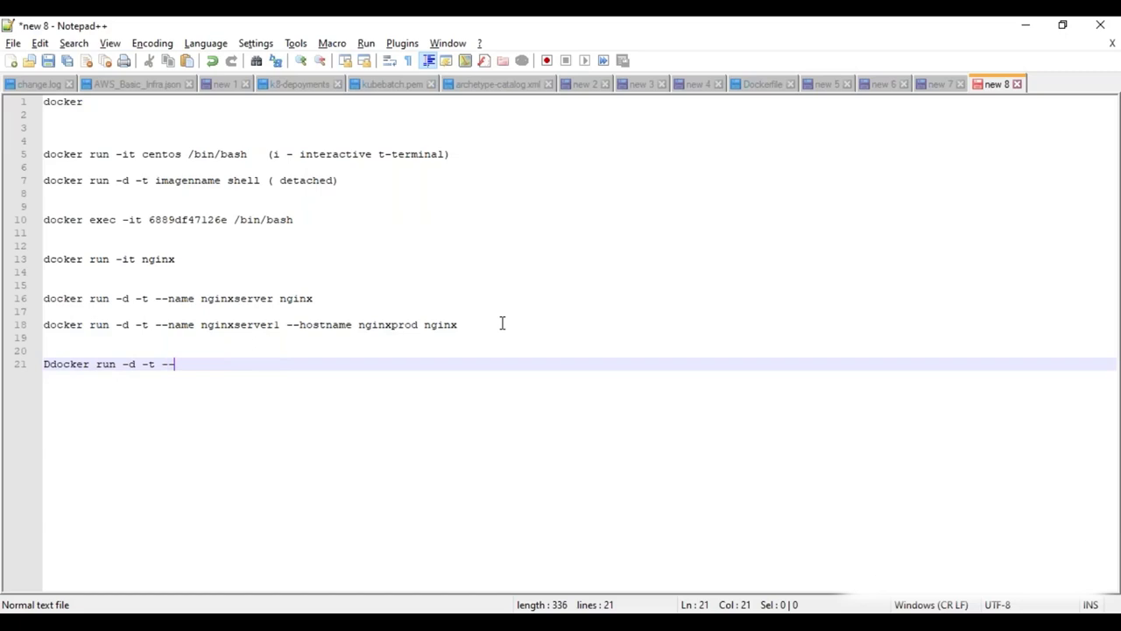
text(name nginx)
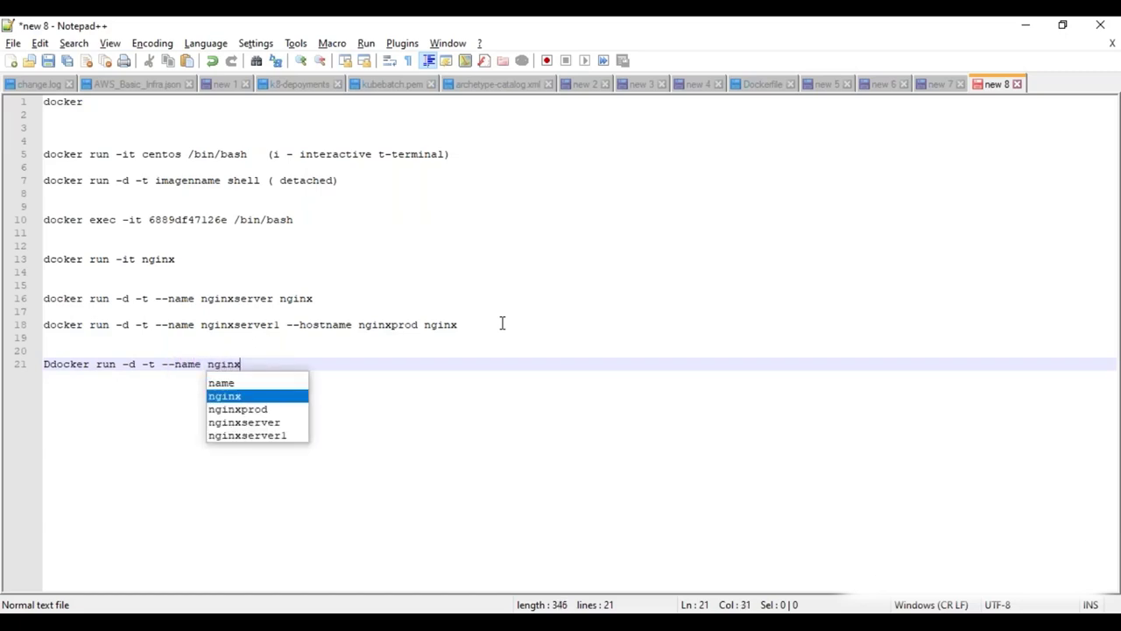
text(1 )
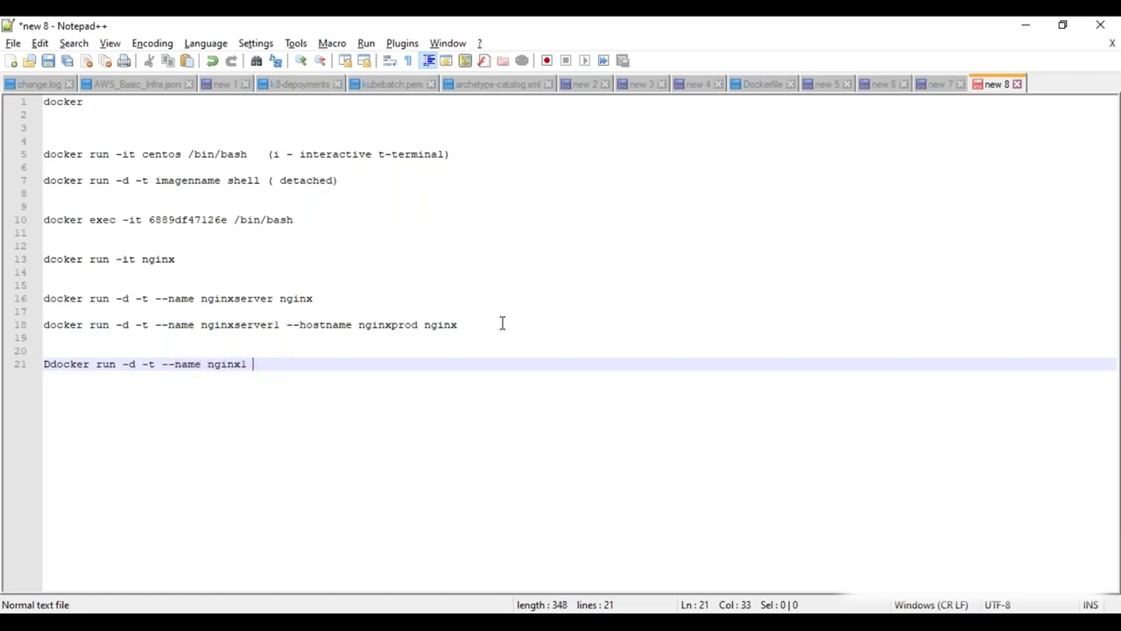
text(nginx )
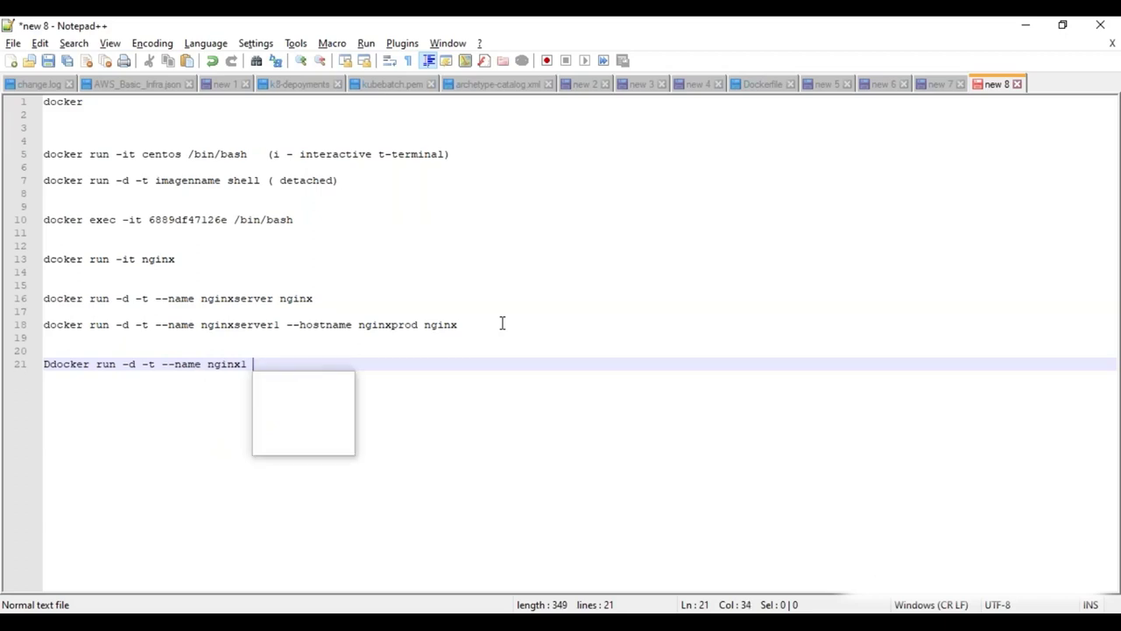
text(-p)
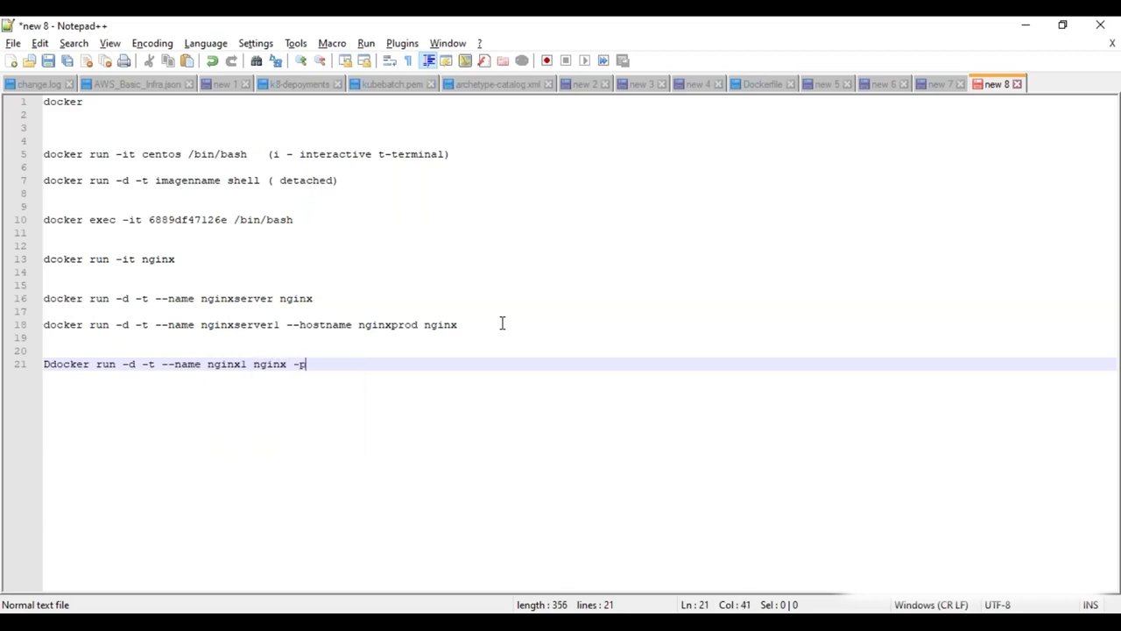
text( 8080:80)
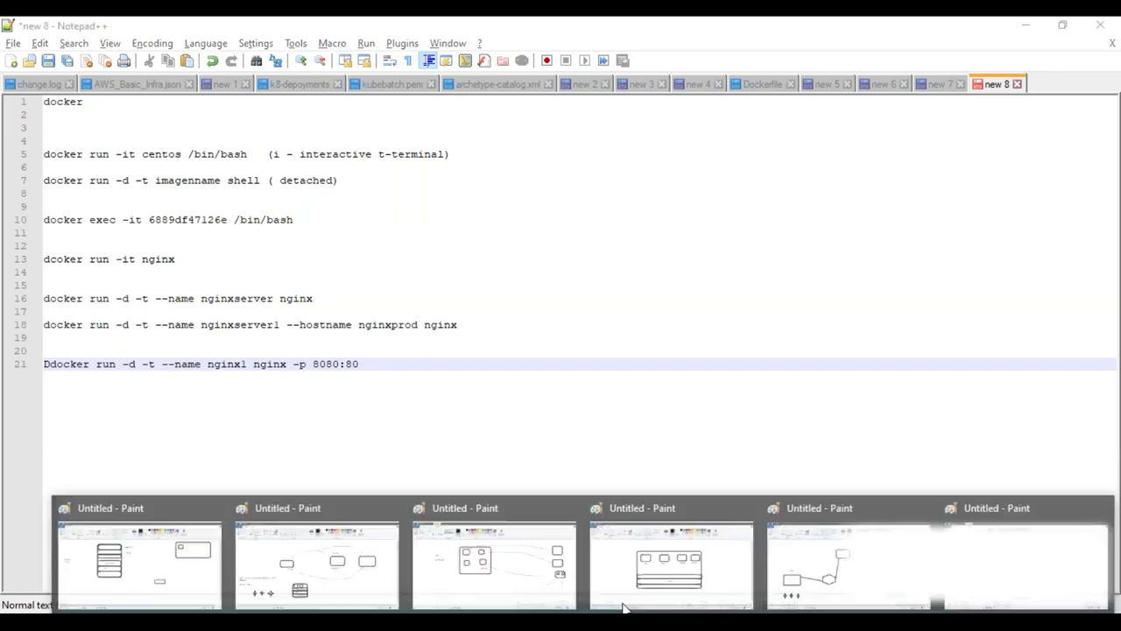
Step: Add an 8080 label below 172.31.39.182 and 18.232.86.95:8080 beneath the right server
click(998, 561)
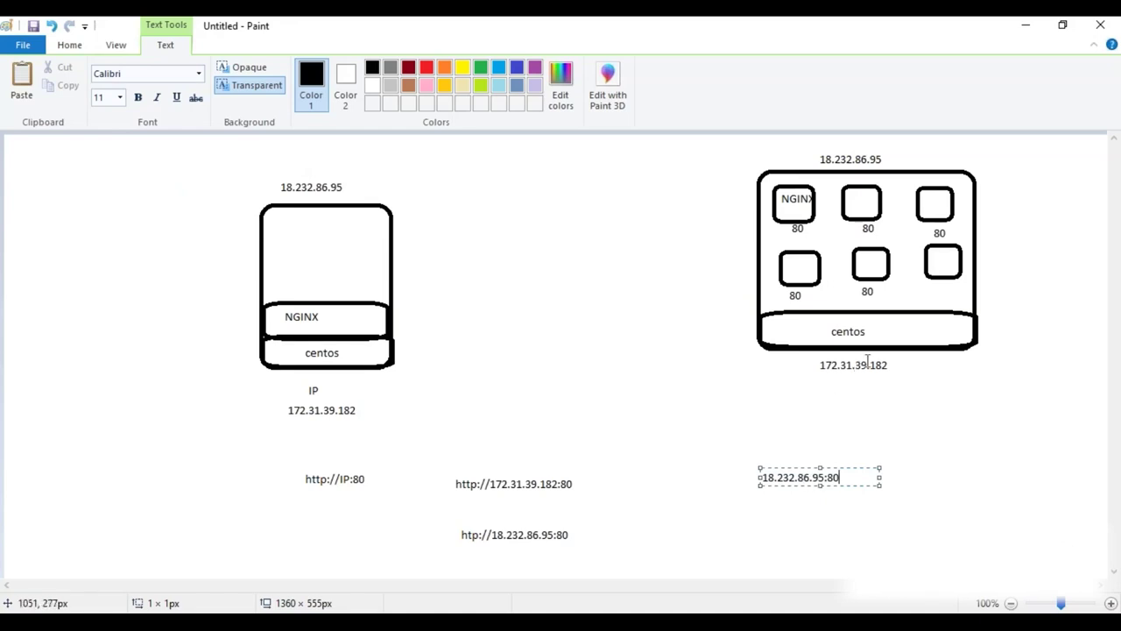
click(775, 372)
text(8080)
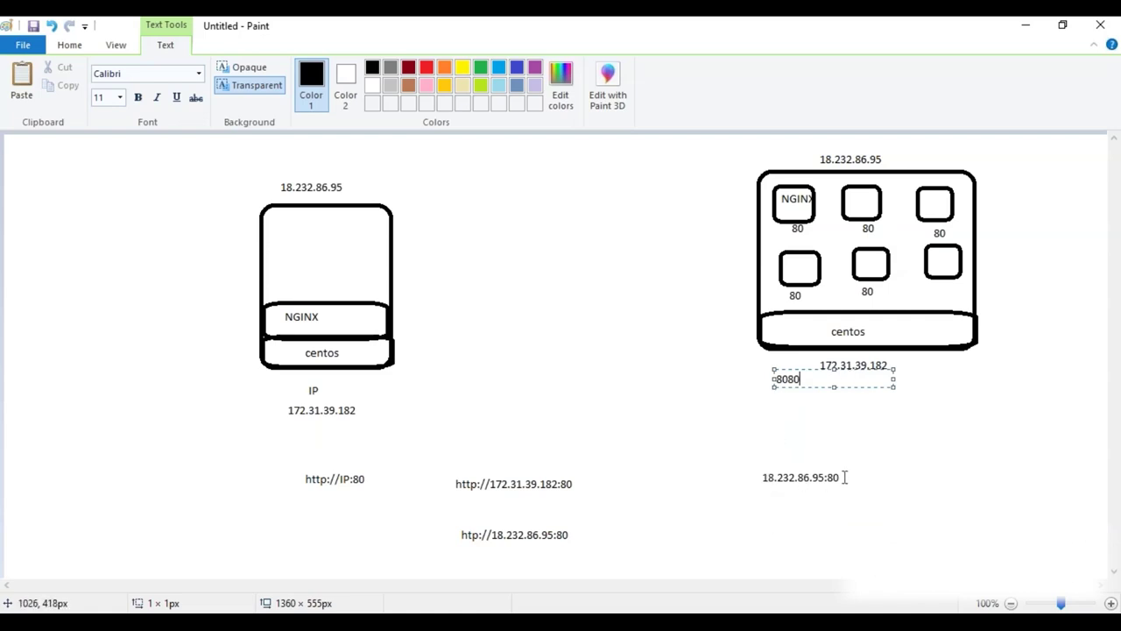
click(887, 440)
text(18.232.)
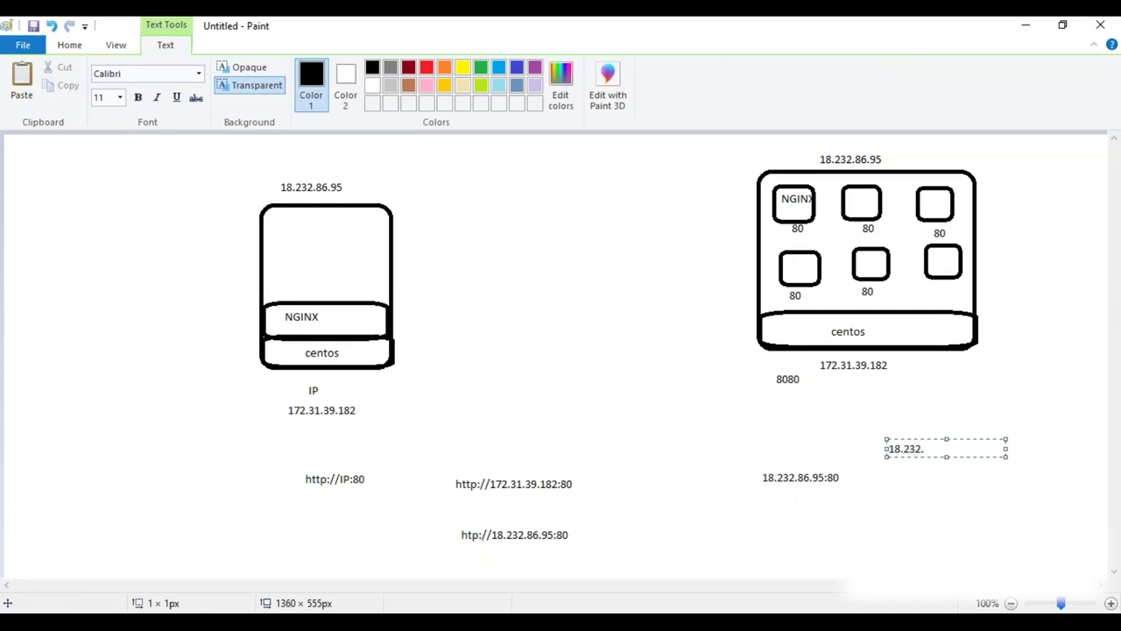
text(86.95:8080)
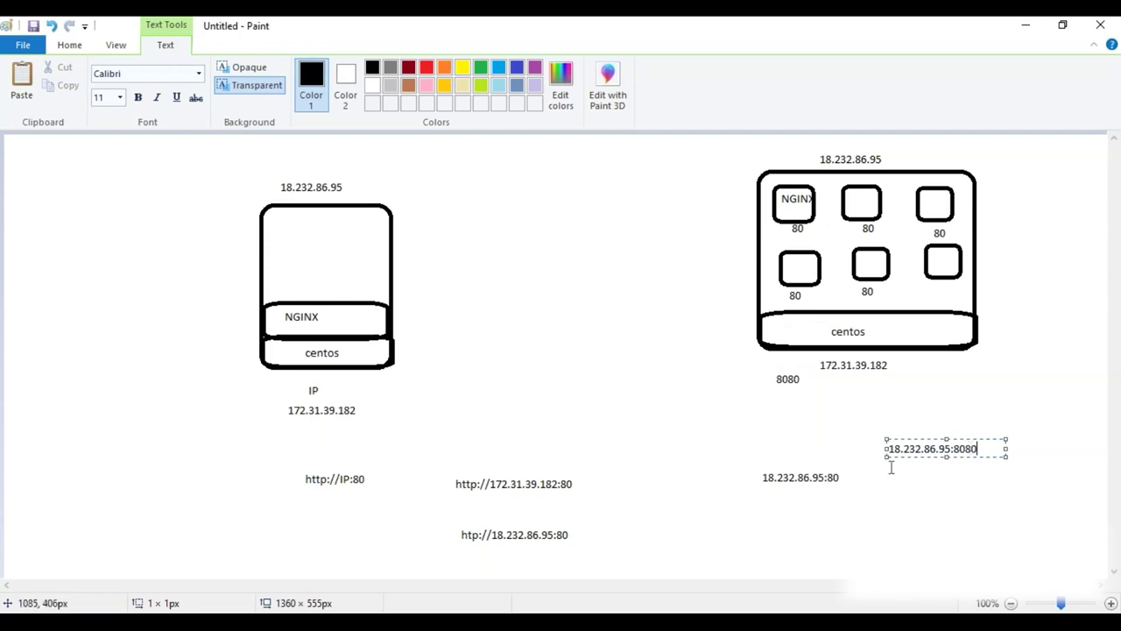
key(alt+Tab)
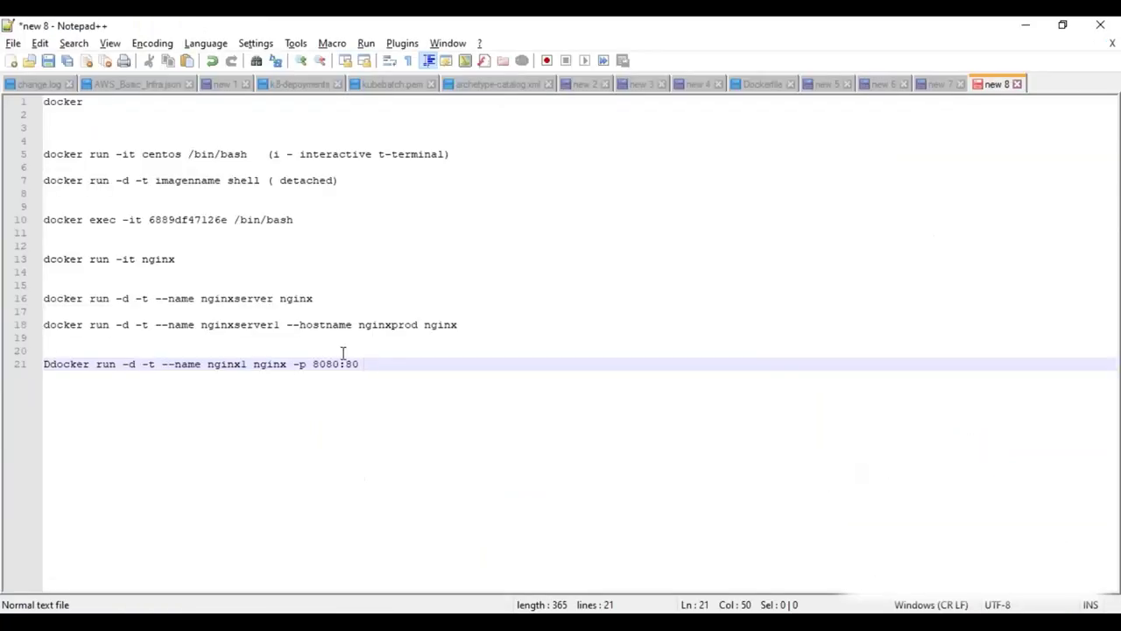
key(alt+Tab)
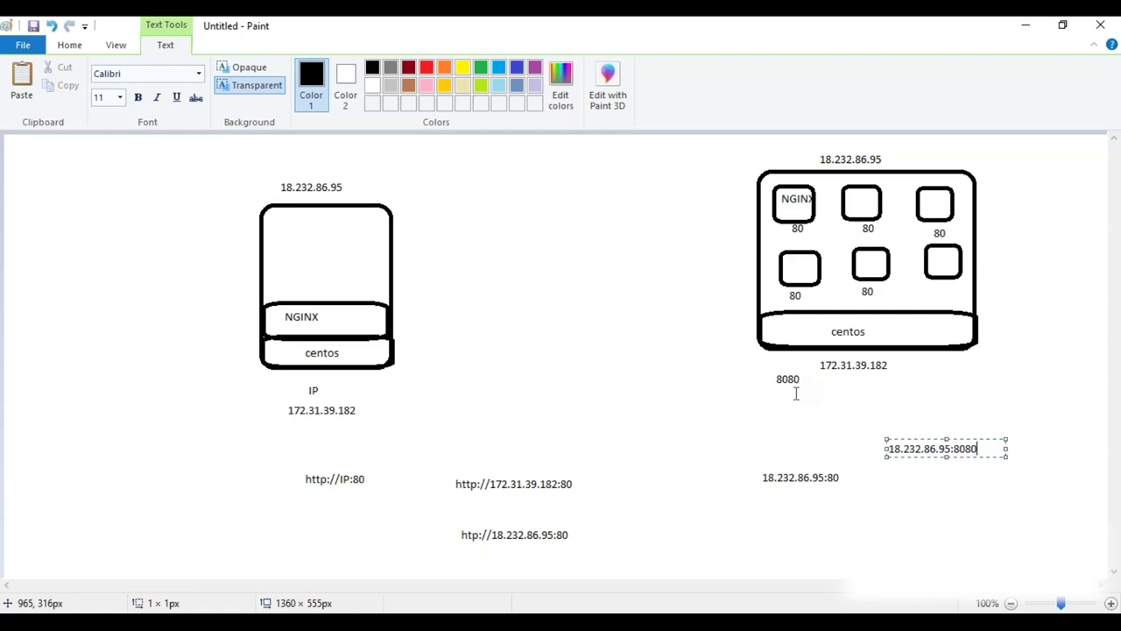
Step: Add a 1-1024 label between the servers and ports 8081 and 8082 under 18.232.86.95:8080
click(618, 380)
click(617, 373)
text(1-1024)
key(Return)
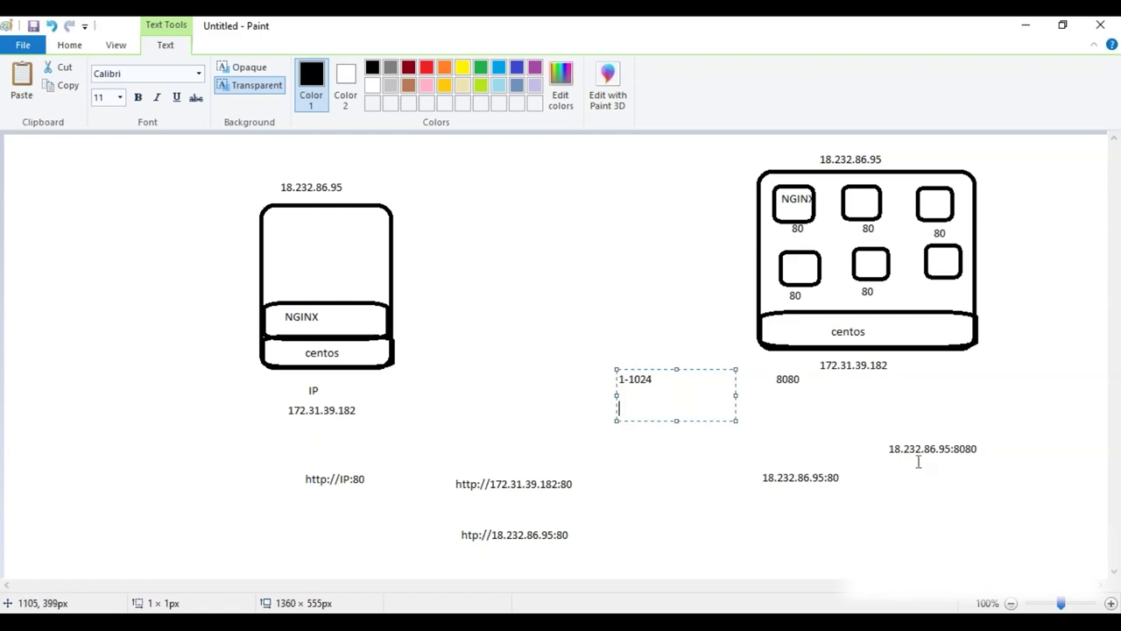
click(955, 455)
text(8081)
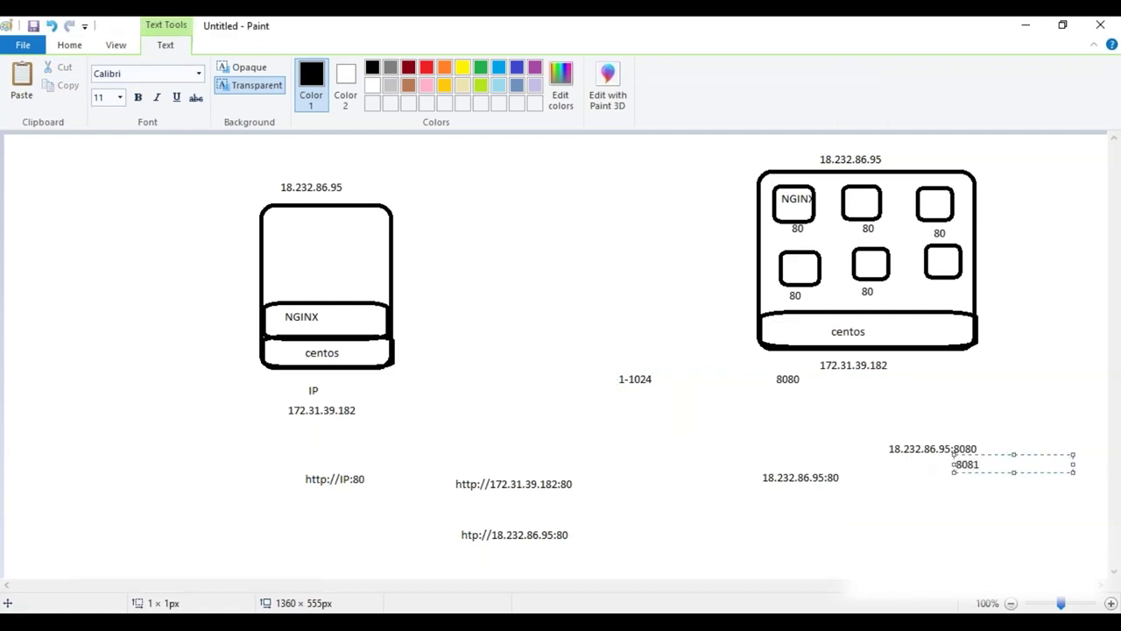
key(Return)
text(8082)
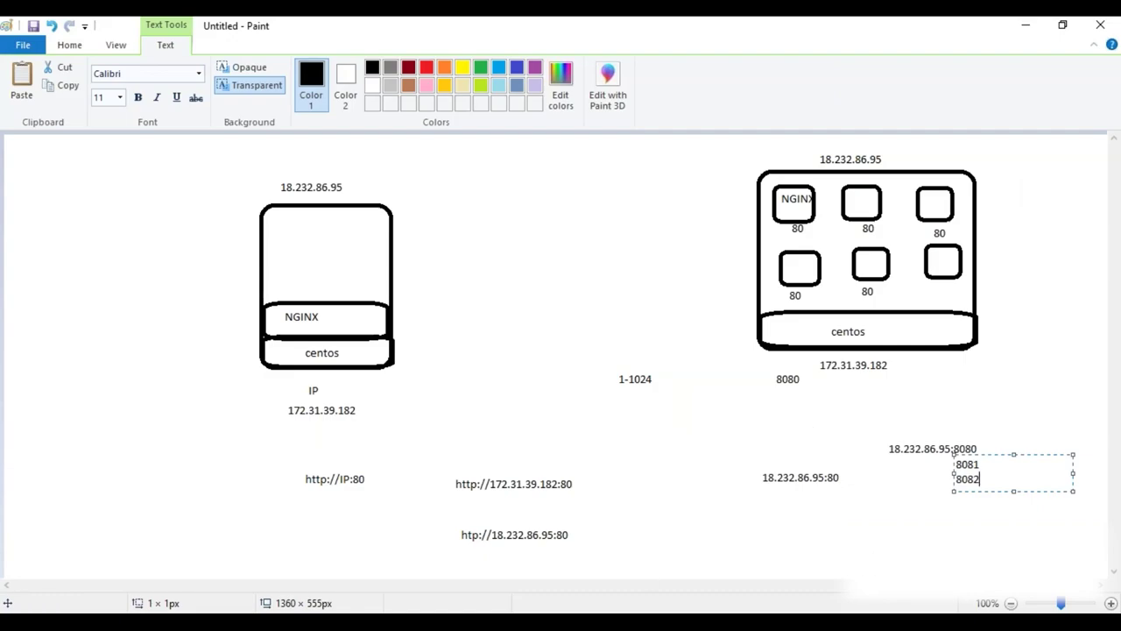
Step: Duplicate the server session, enlarge the terminal font, clear the screen and switch to root with sudo su -
key(alt+Tab)
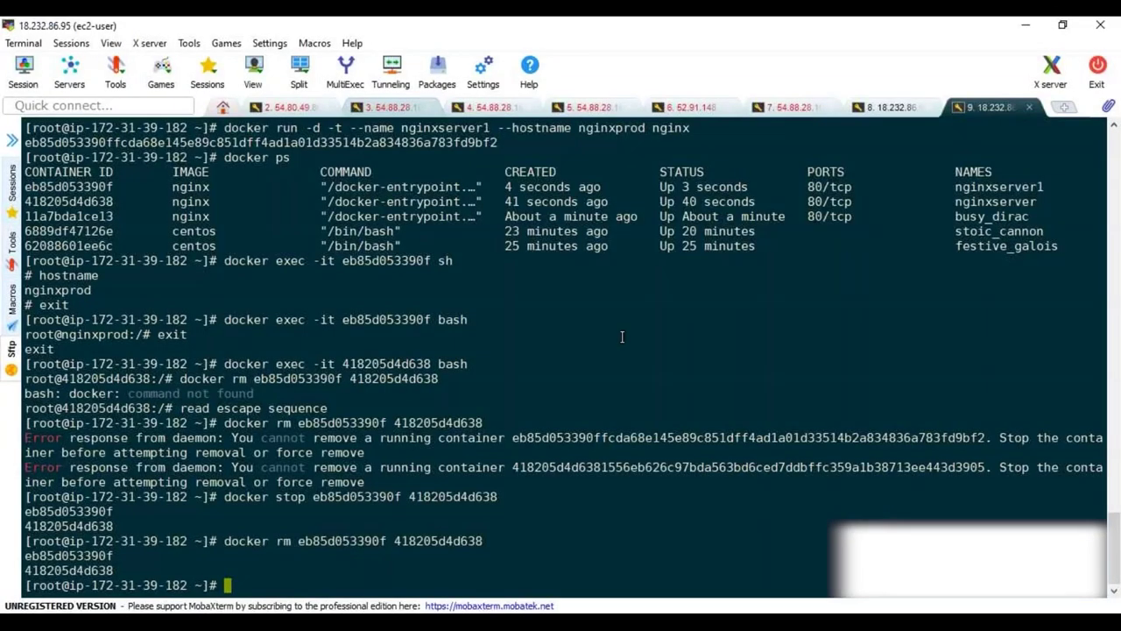
right_click(986, 118)
click(1007, 149)
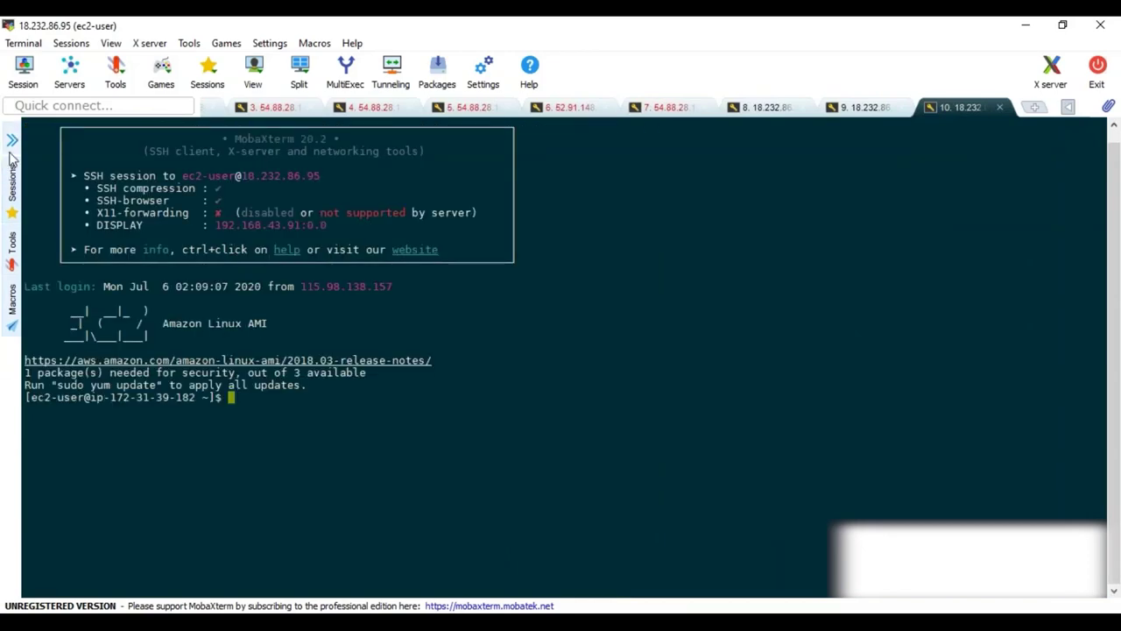
click(106, 48)
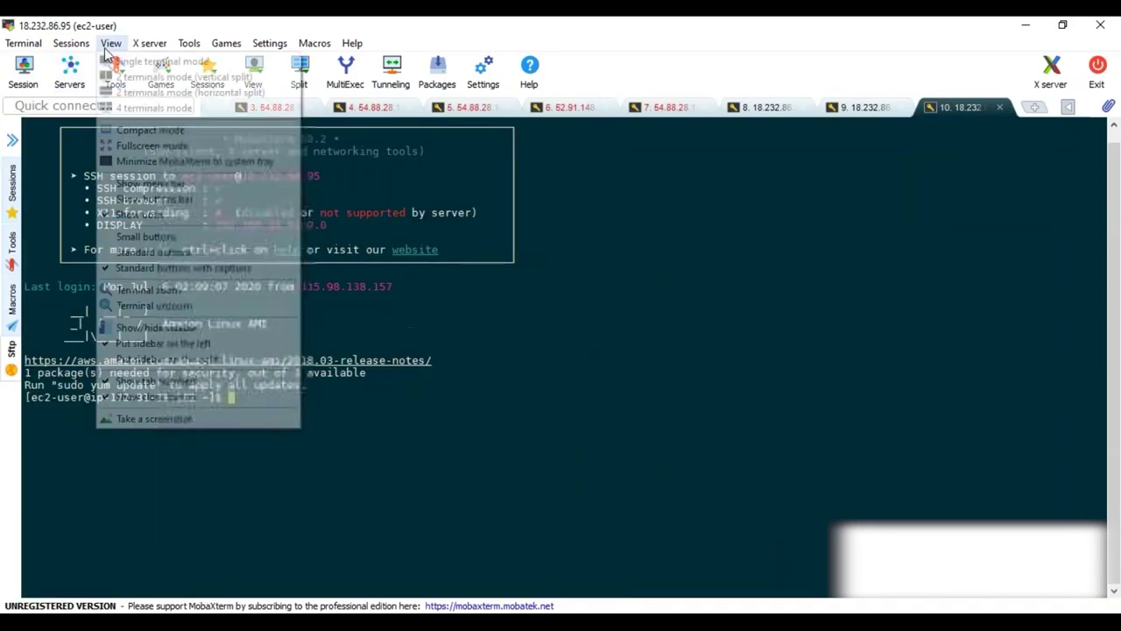
click(153, 289)
text(cl)
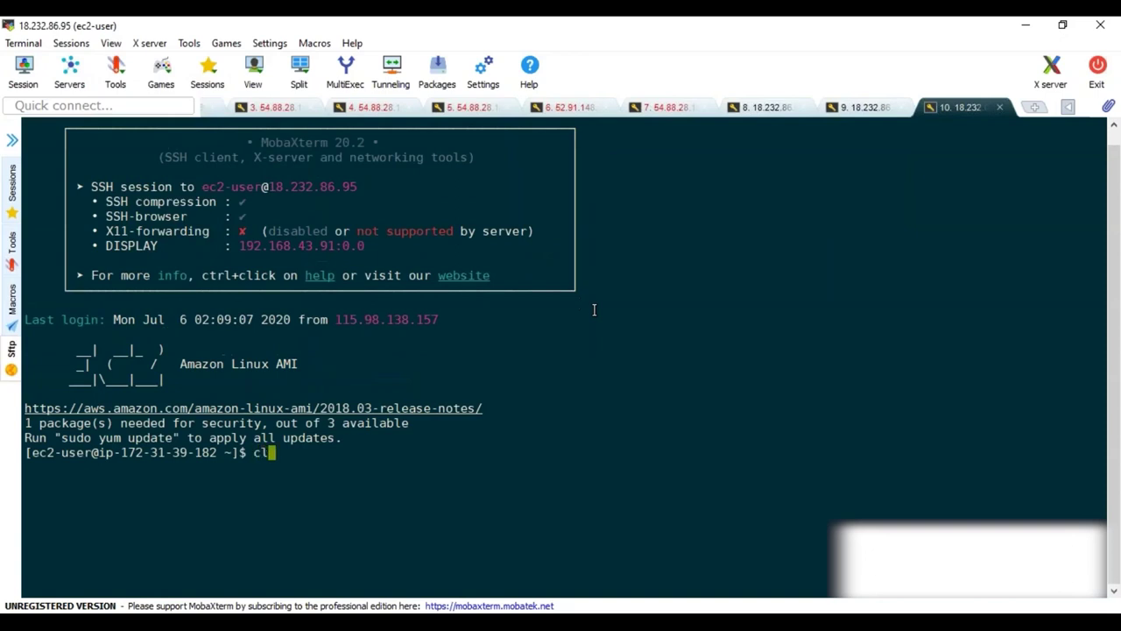
text(ear)
key(Return)
key(Return)
key(Return)
key(Return)
text(sudo su -)
key(Return)
Step: Start container nginx1 from the nginx image with port mapping 8080:80
text(docker run -d -t -)
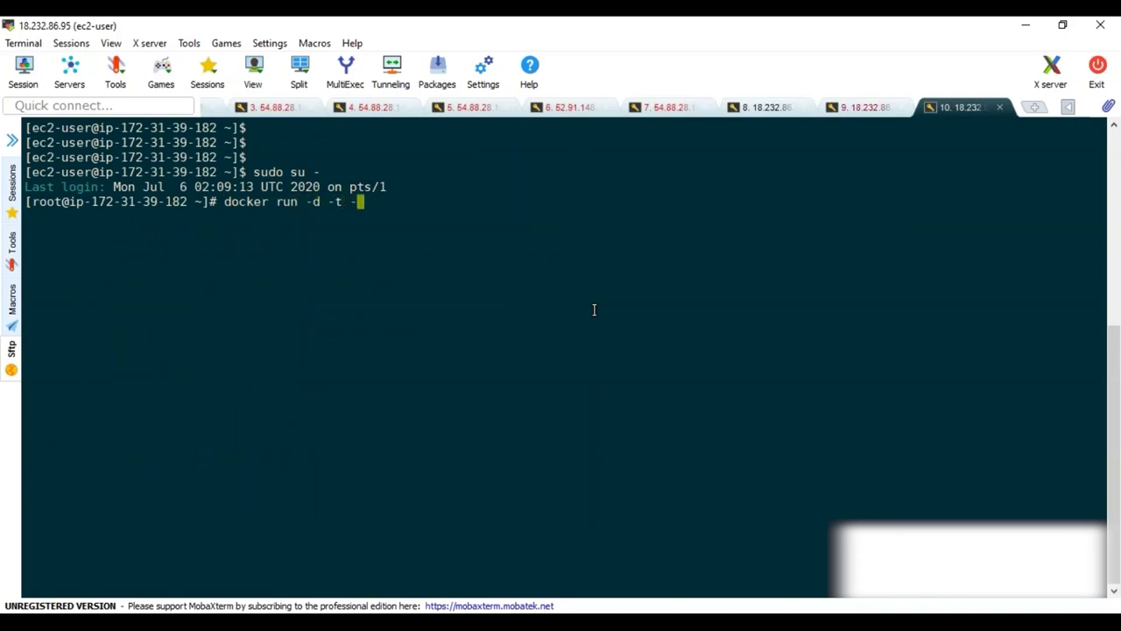
text(-name nginx1 )
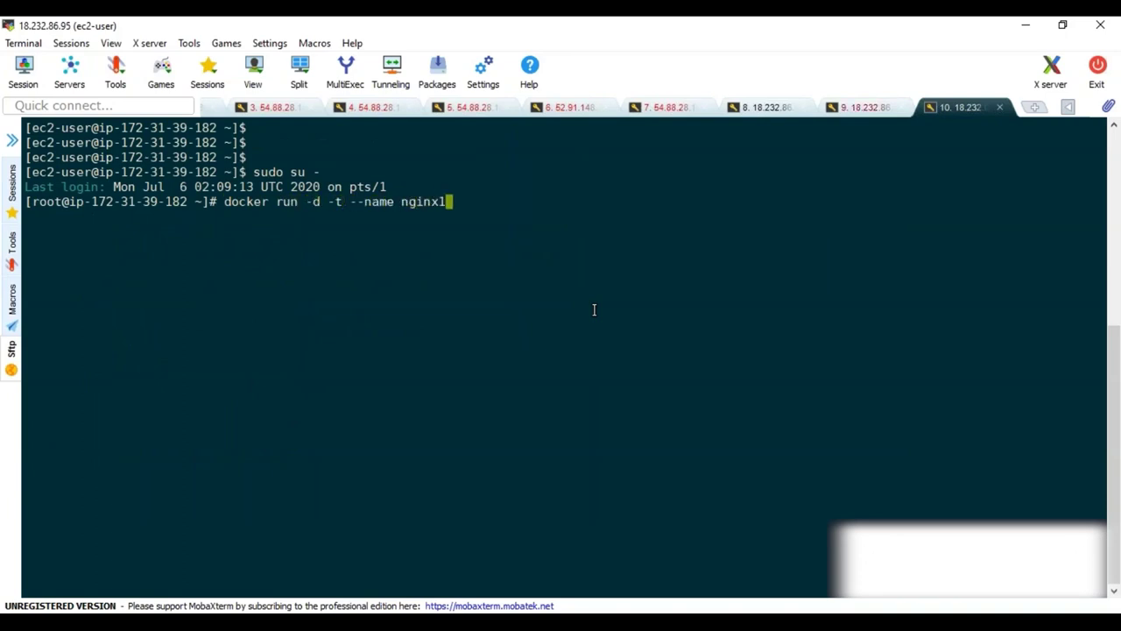
text(nginx -p 8080)
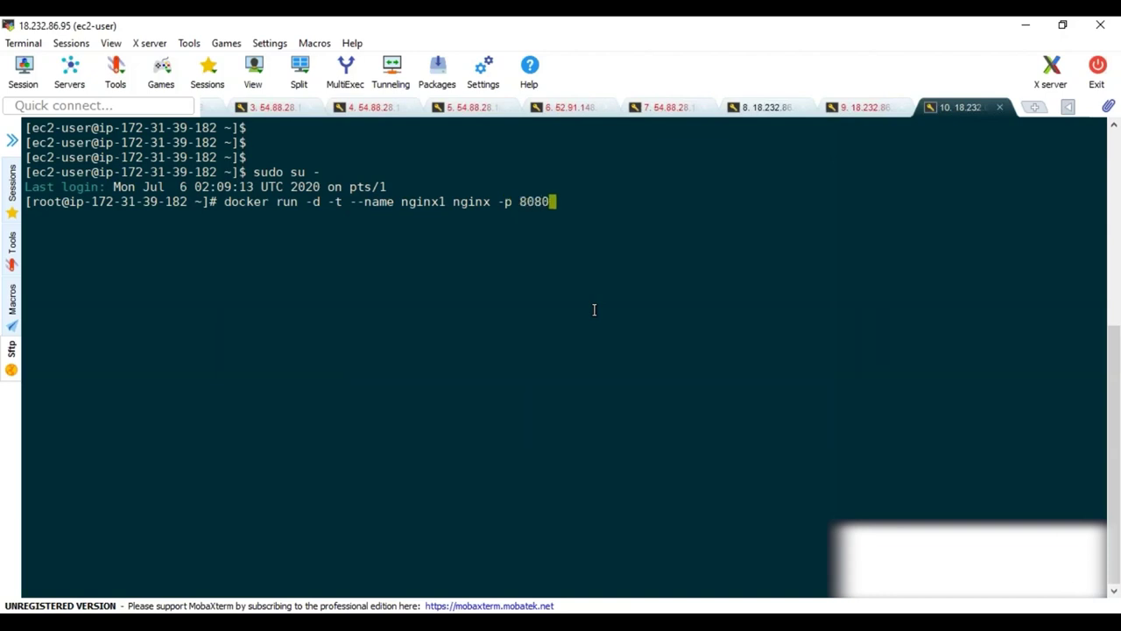
text(:80)
key(Left)
key(Left)
key(Left)
key(Left)
key(Left)
key(Left)
key(Left)
key(Left)
key(Left)
key(Left)
key(Left)
key(BackSpace)
key(BackSpace)
key(BackSpace)
key(BackSpace)
key(BackSpace)
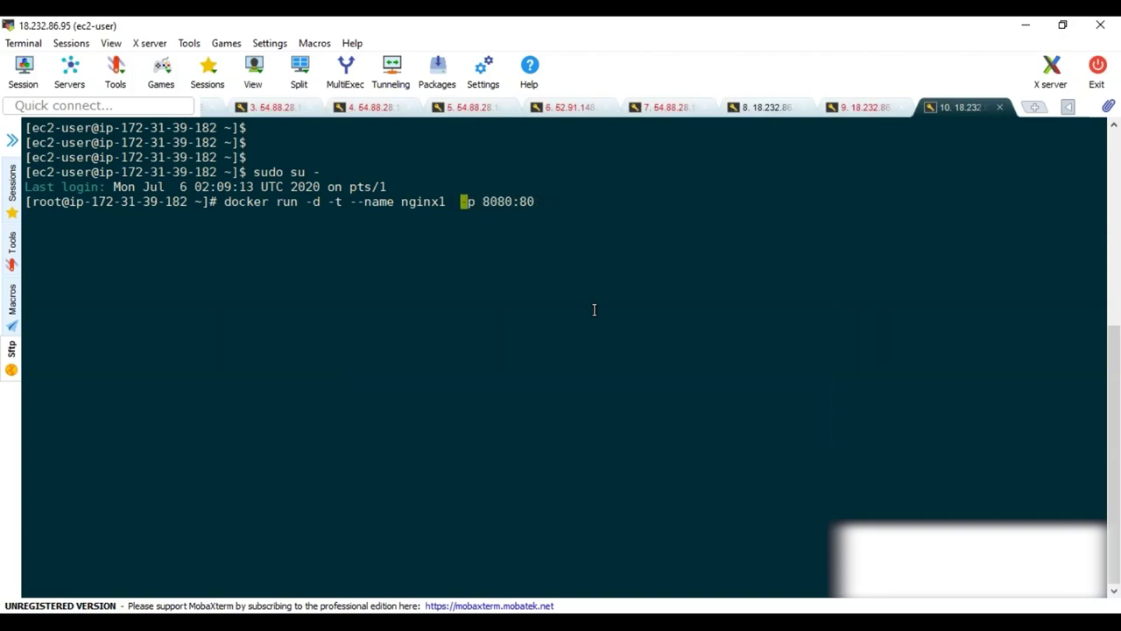
key(Right)
key(Right)
key(Right)
key(Right)
key(Right)
key(Right)
key(Right)
key(Right)
key(Right)
key(Right)
key(Right)
text(nginx)
key(Return)
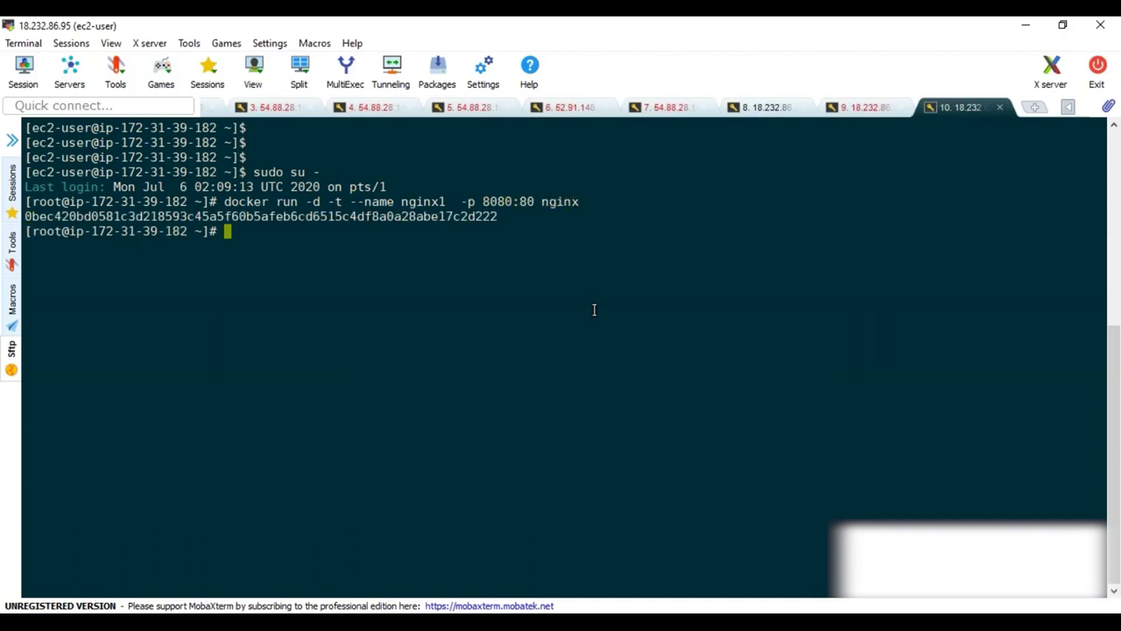
Step: Start container nginx2 from the nginx image with port mapping 8081:80
key(Up)
key(Left)
key(Left)
key(Left)
key(Left)
key(Left)
key(Left)
key(Left)
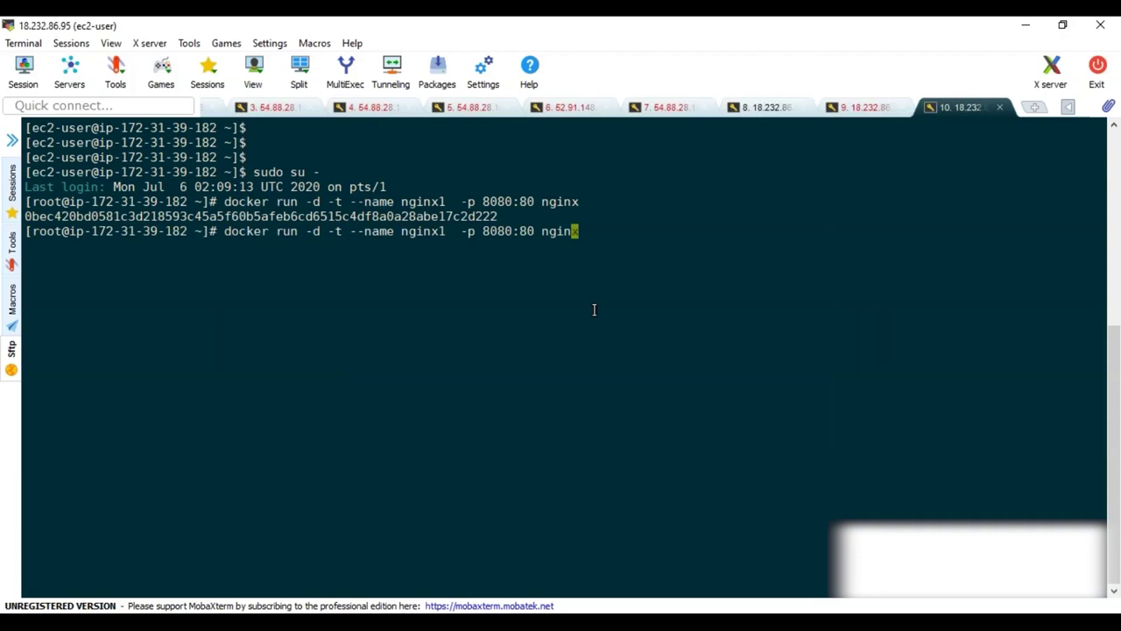
key(Left)
key(Left)
key(BackSpace)
text(1)
key(Left)
key(Left)
key(Left)
key(Left)
key(Left)
key(Left)
key(Left)
key(Left)
key(Left)
key(BackSpace)
text(2)
key(Return)
Step: Run docker ps and highlight the 8080->80 and 8081->80 port mappings of nginx1 and nginx2
text(docker ps)
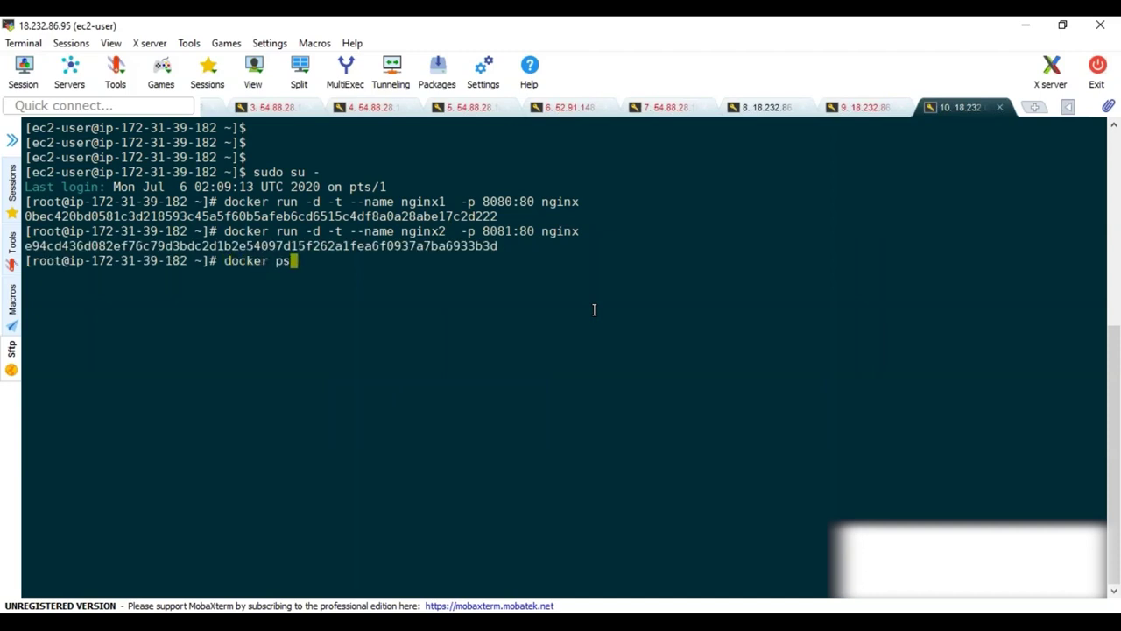
key(Return)
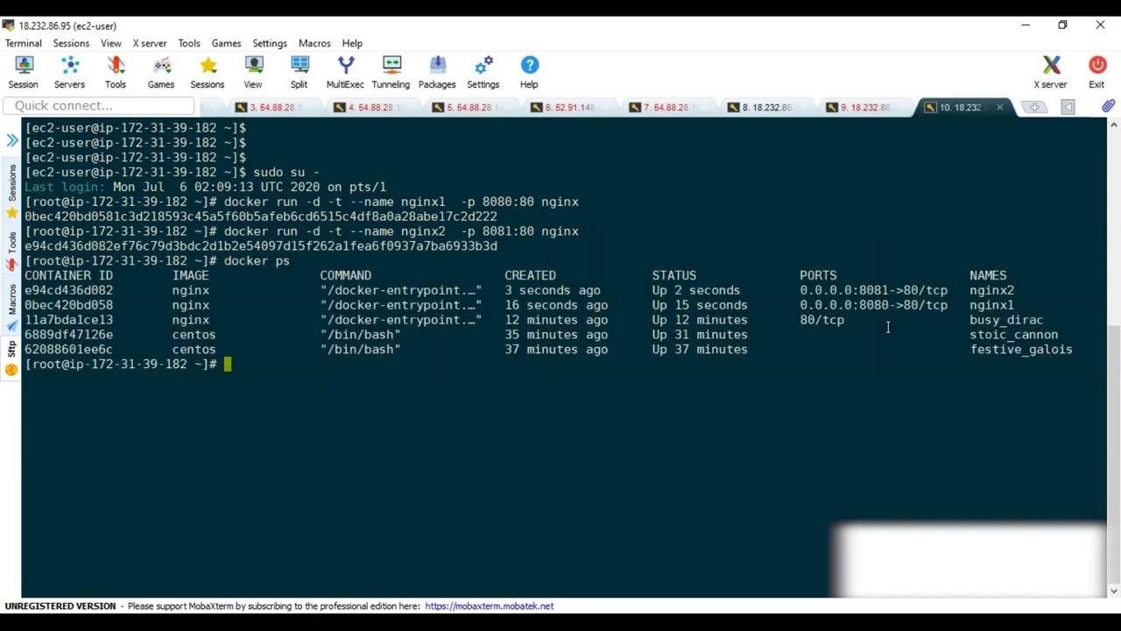
drag(799, 287, 949, 306)
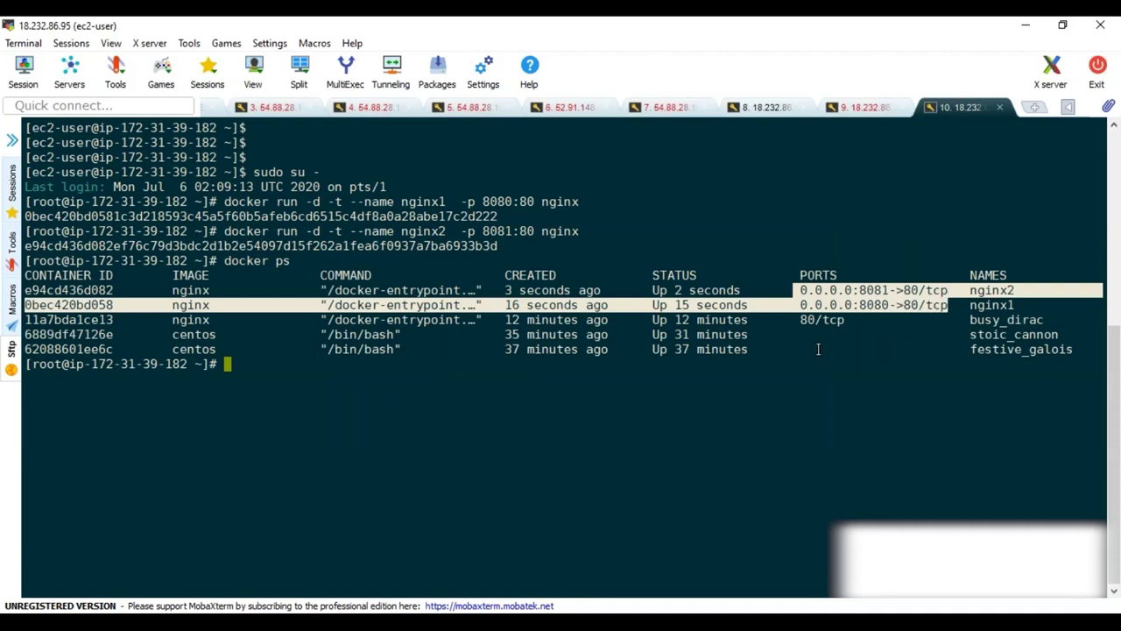
drag(930, 350, 390, 320)
click(505, 369)
drag(1029, 303, 823, 298)
click(834, 297)
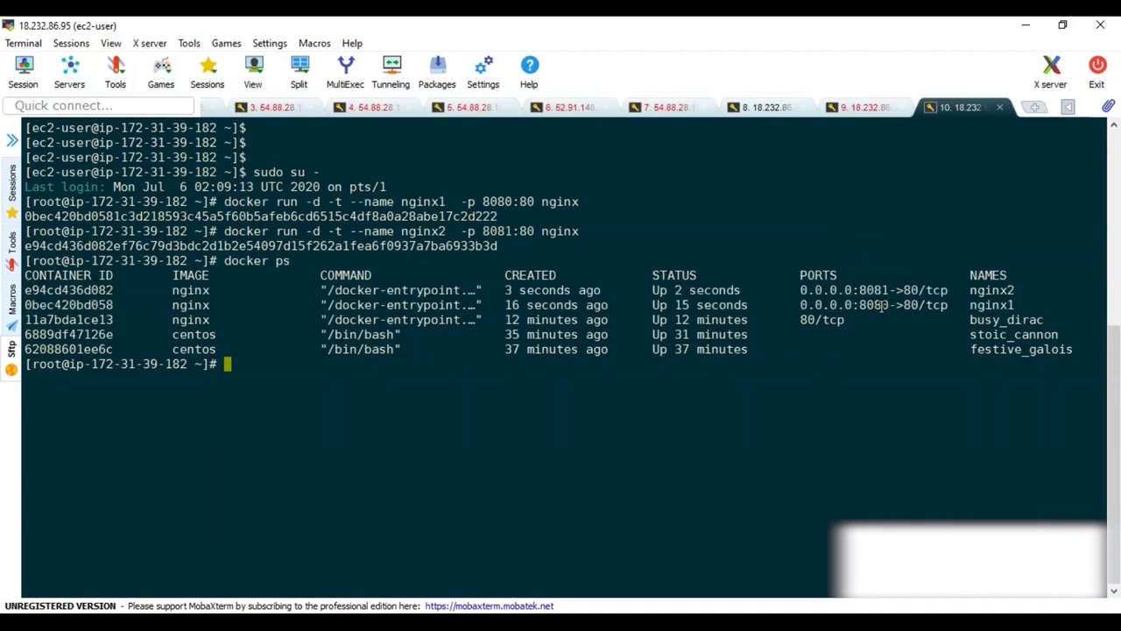
drag(904, 305, 920, 304)
mouse_move(663, 624)
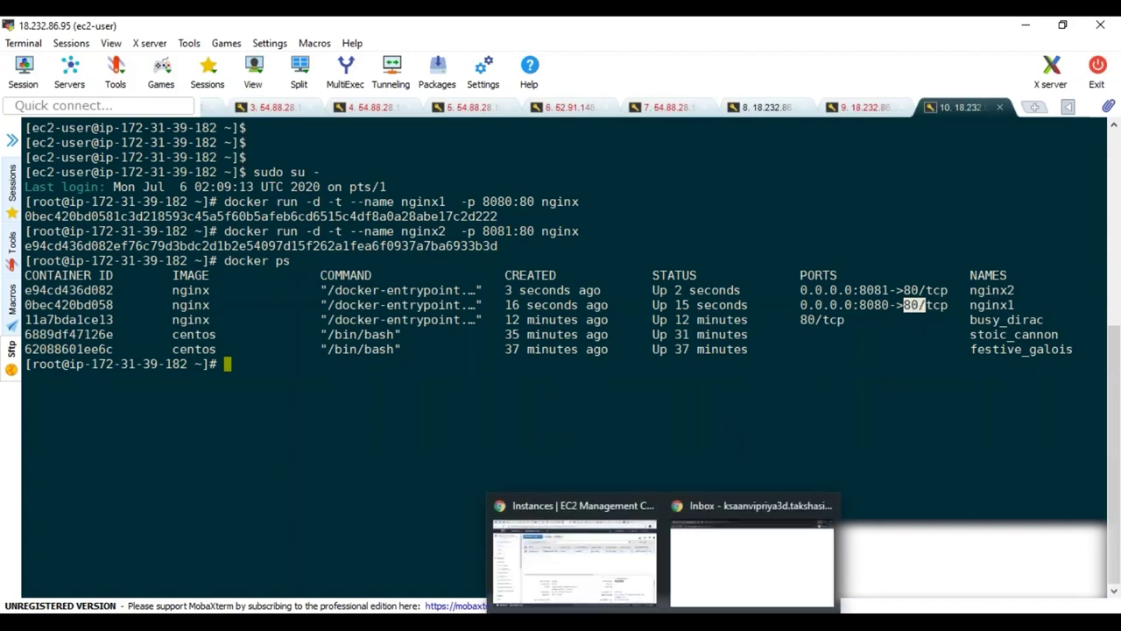
Step: Open the launch-wizard-33 security group from the EC2 instance and begin editing its inbound rules
click(574, 560)
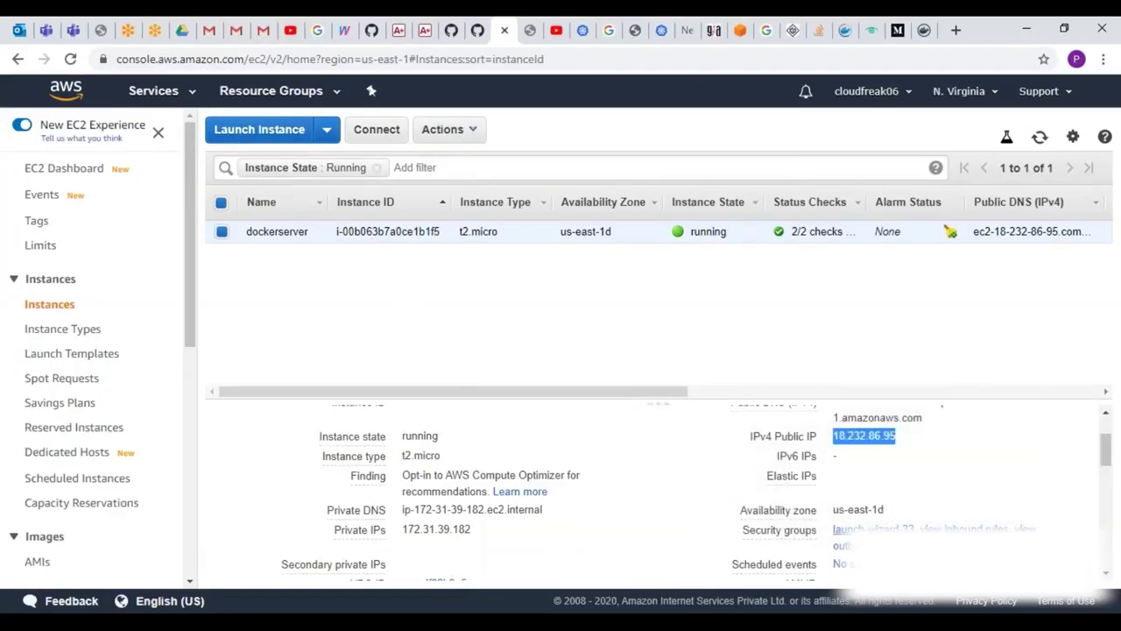
click(863, 529)
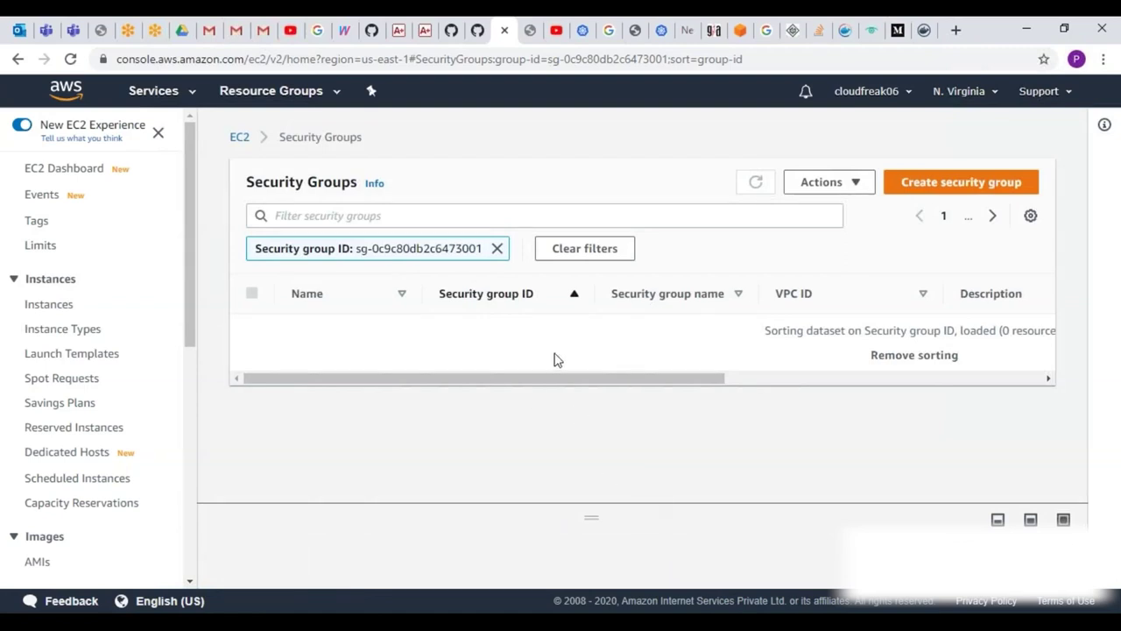
click(498, 331)
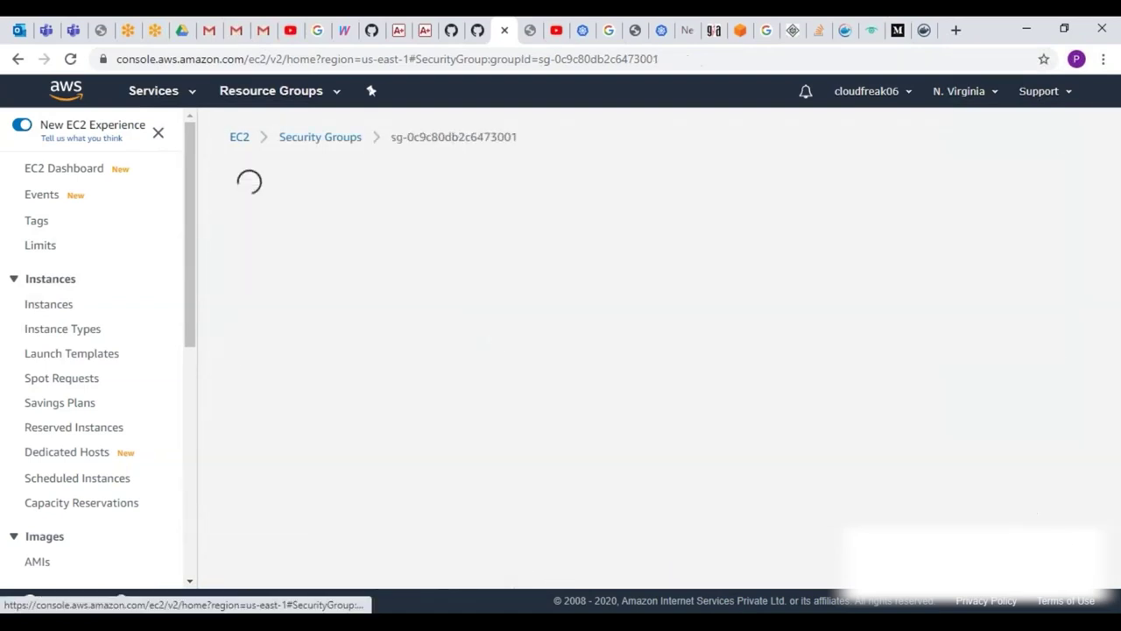
scroll(508, 400, down, 2)
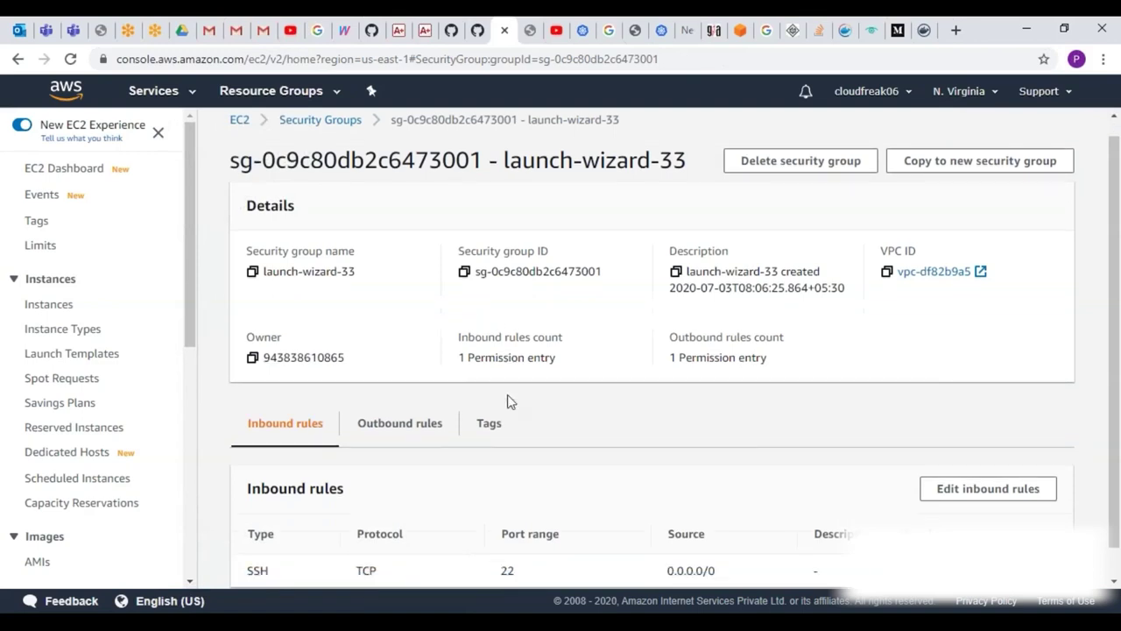
click(970, 458)
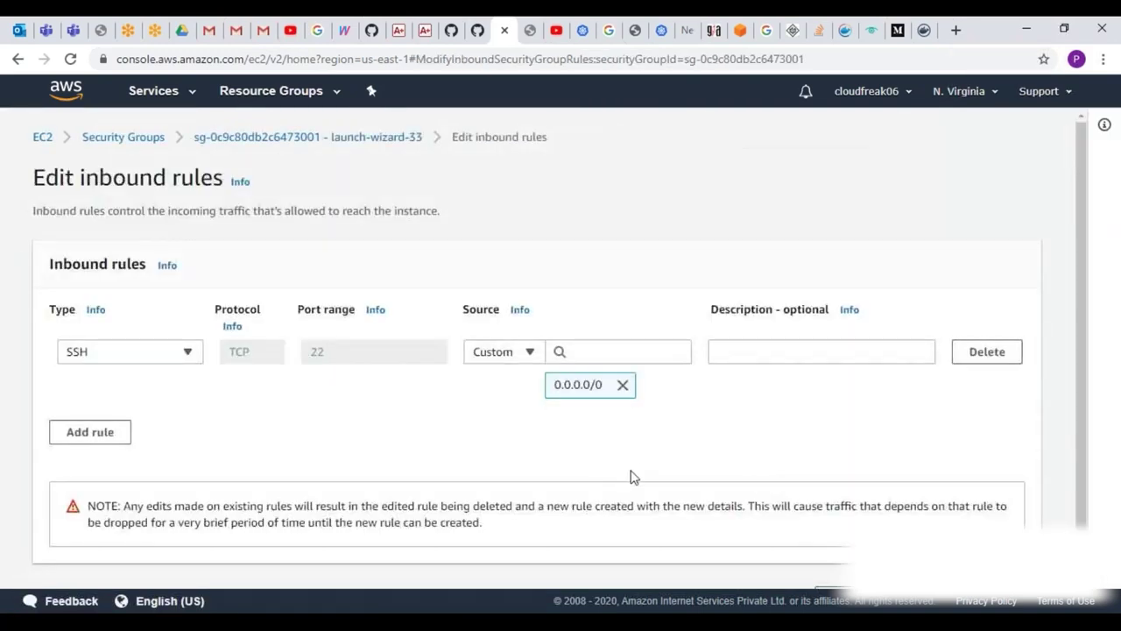
Step: Add a Custom TCP inbound rule for port 8080 with source 0.0.0.0/0
click(99, 437)
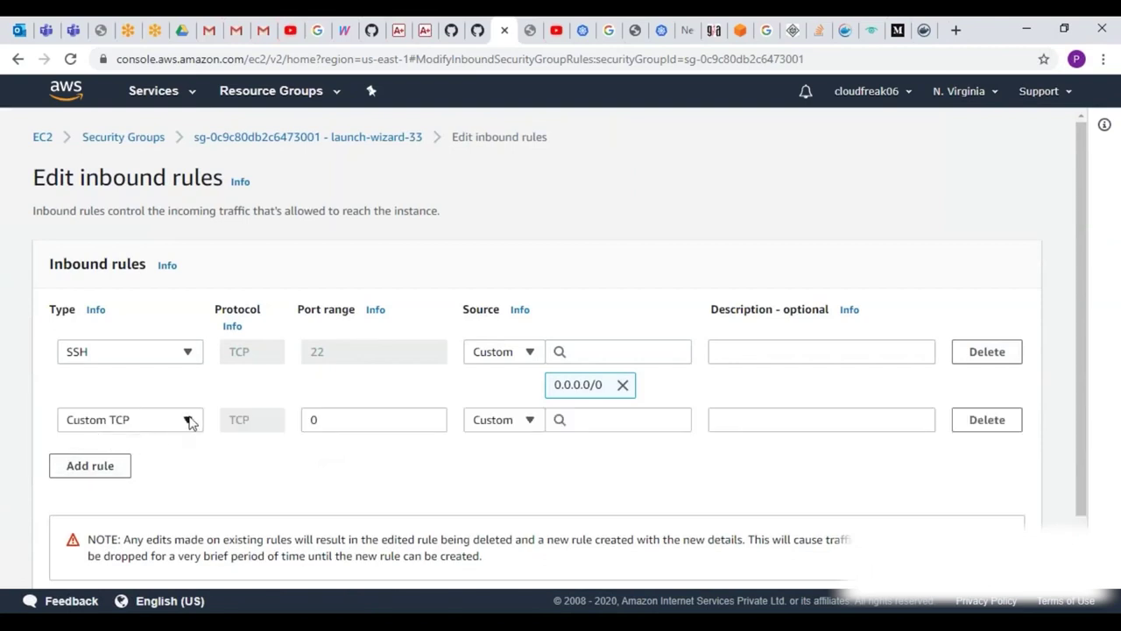
click(368, 421)
key(BackSpace)
text(8080)
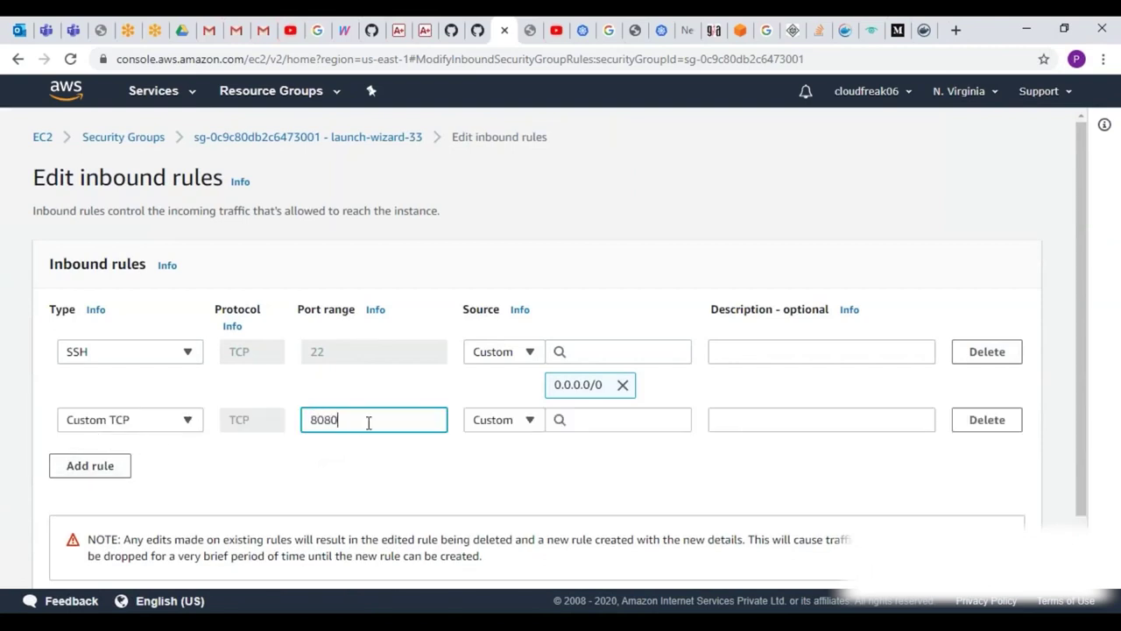
click(600, 423)
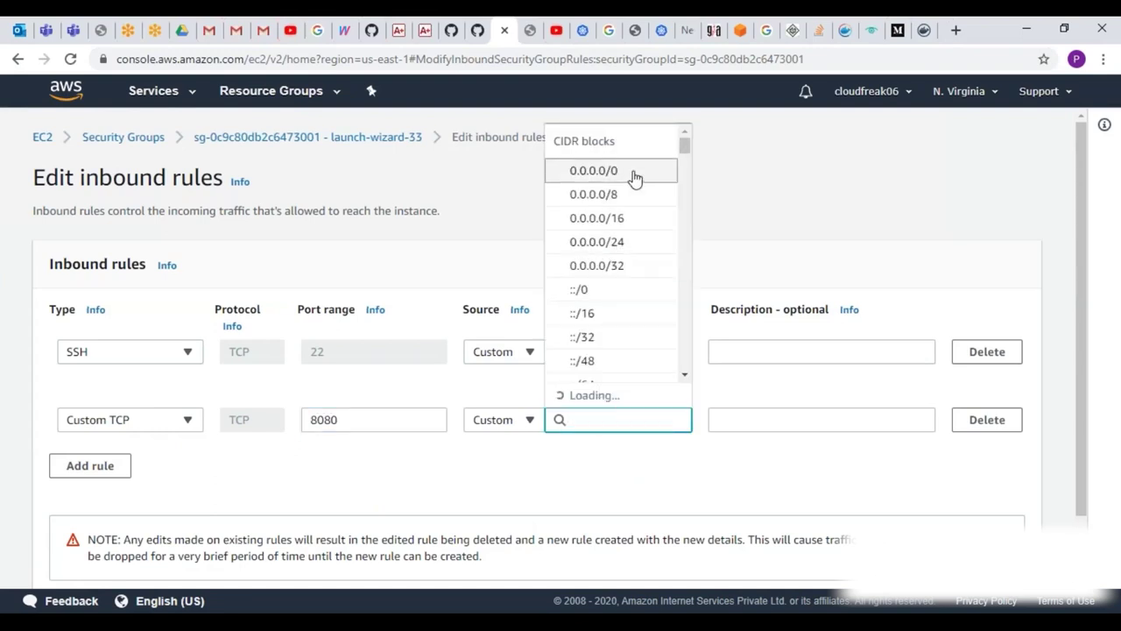
click(706, 481)
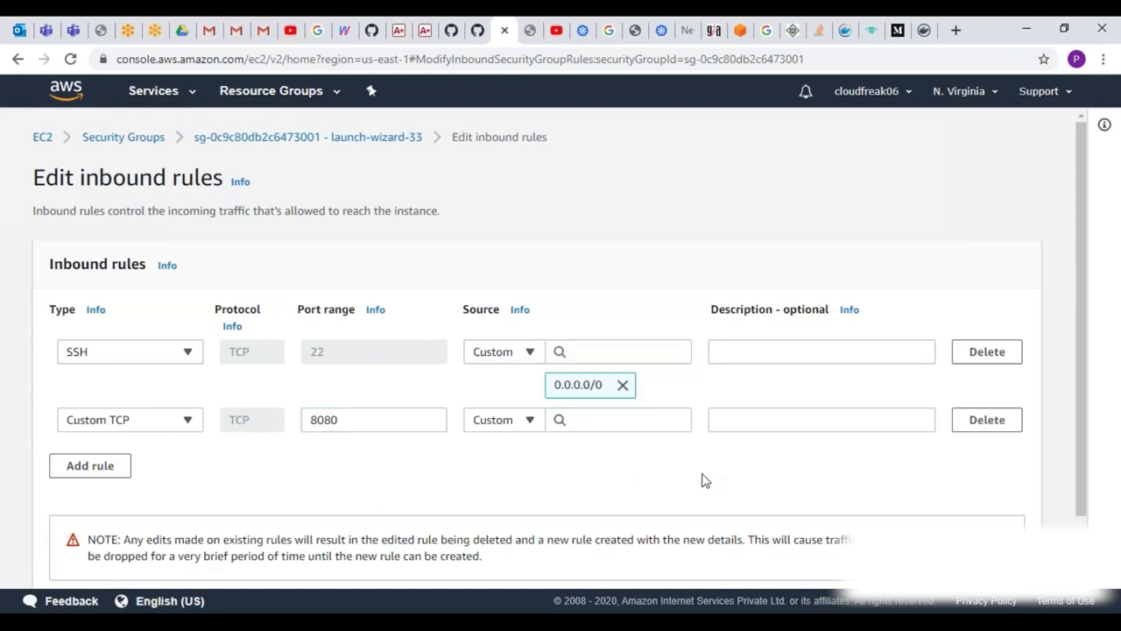
click(610, 419)
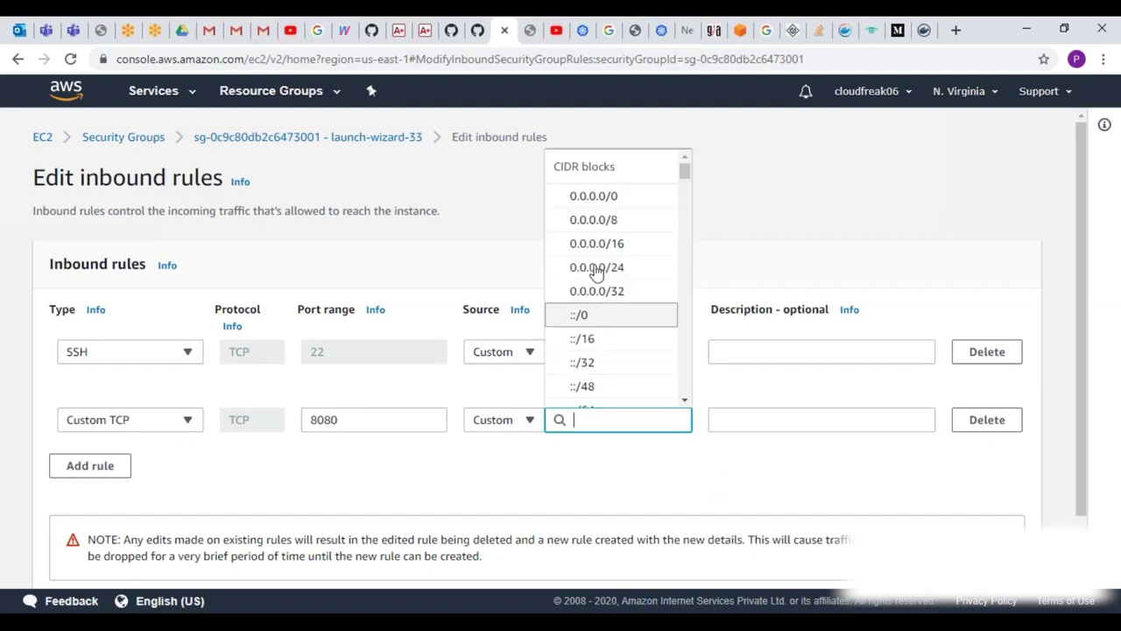
click(619, 198)
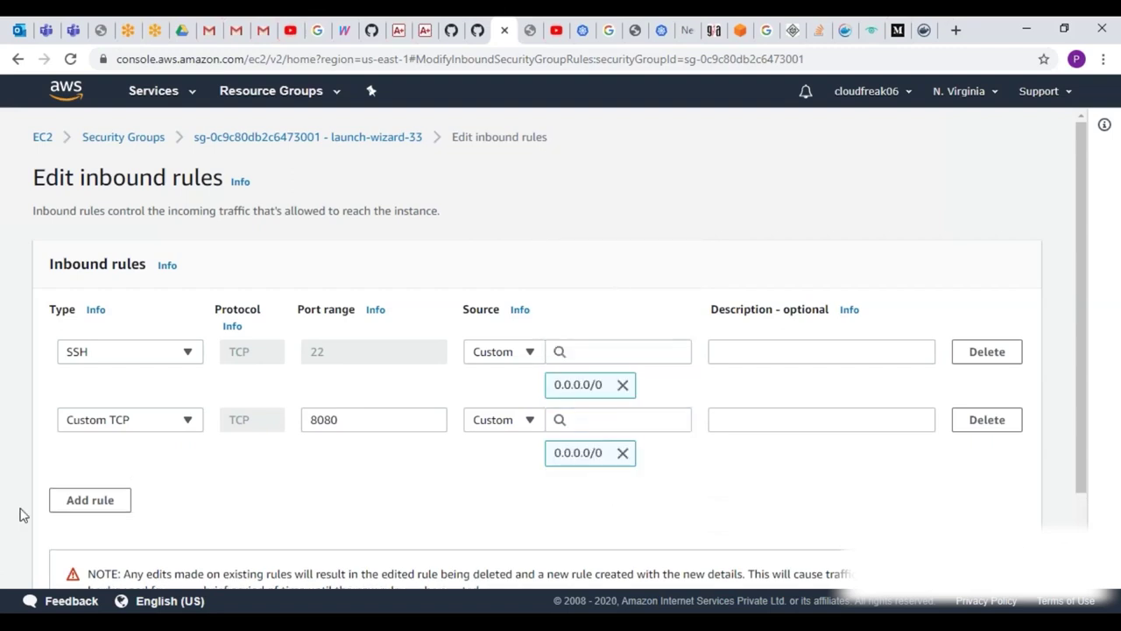
Step: Add a port 8081 rule from 0.0.0.0/0 and save the inbound rules
click(99, 498)
click(321, 484)
key(BackSpace)
text(8081)
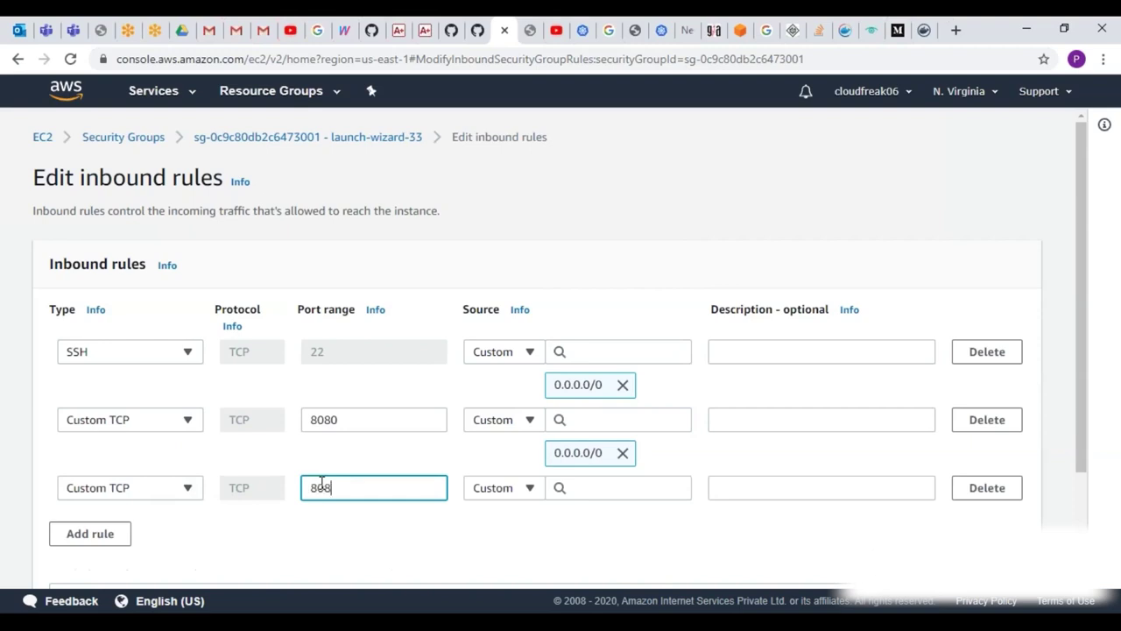
click(603, 487)
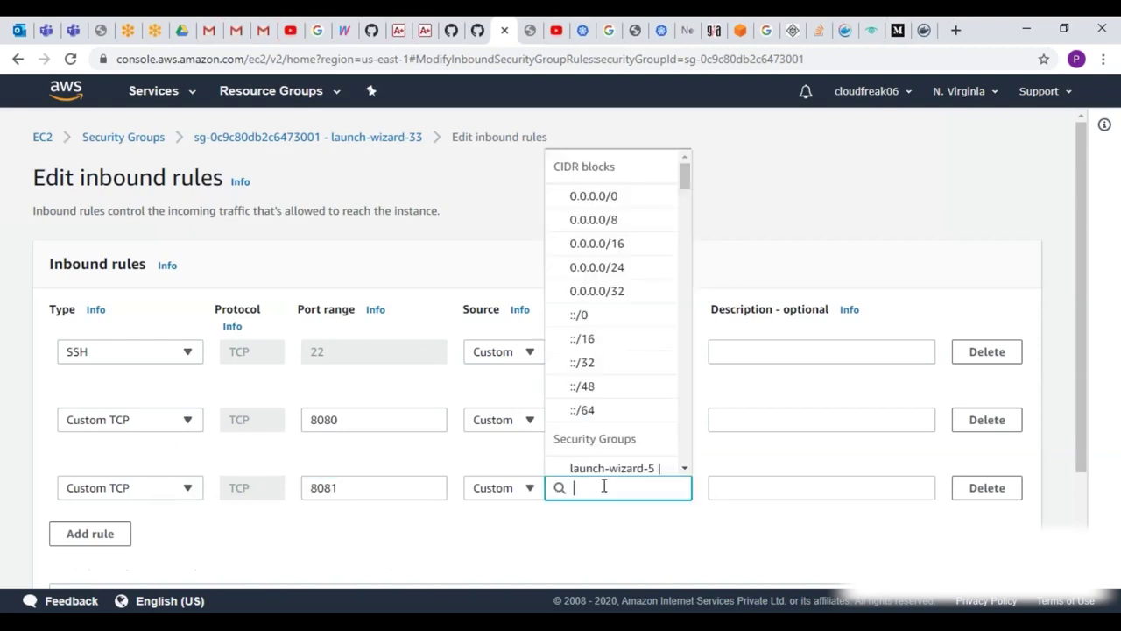
click(640, 198)
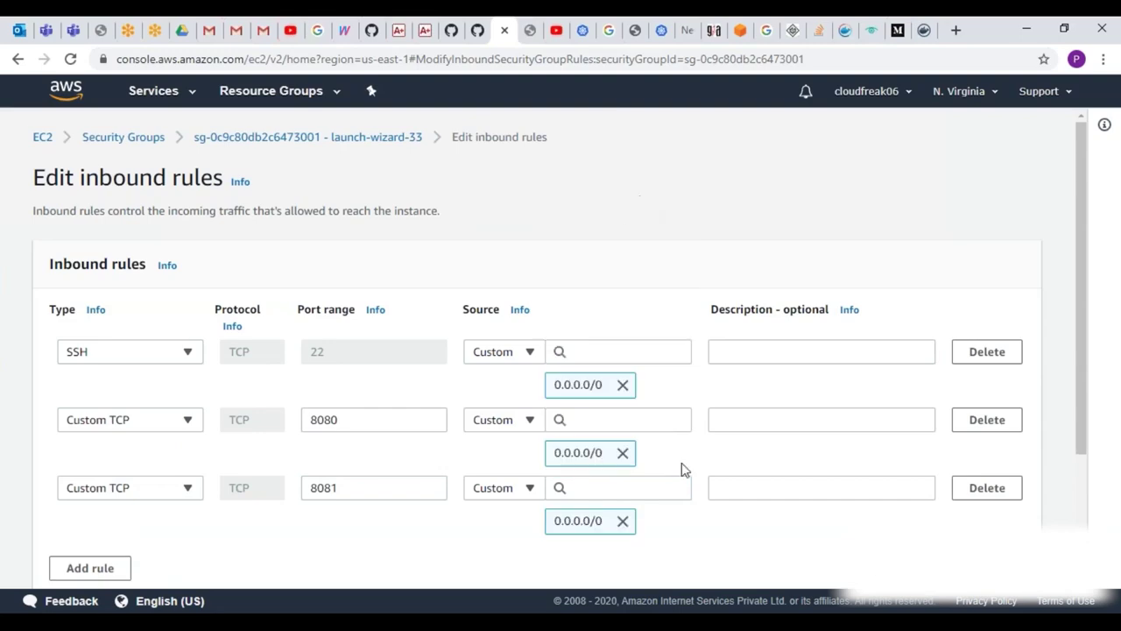
scroll(438, 510, down, 3)
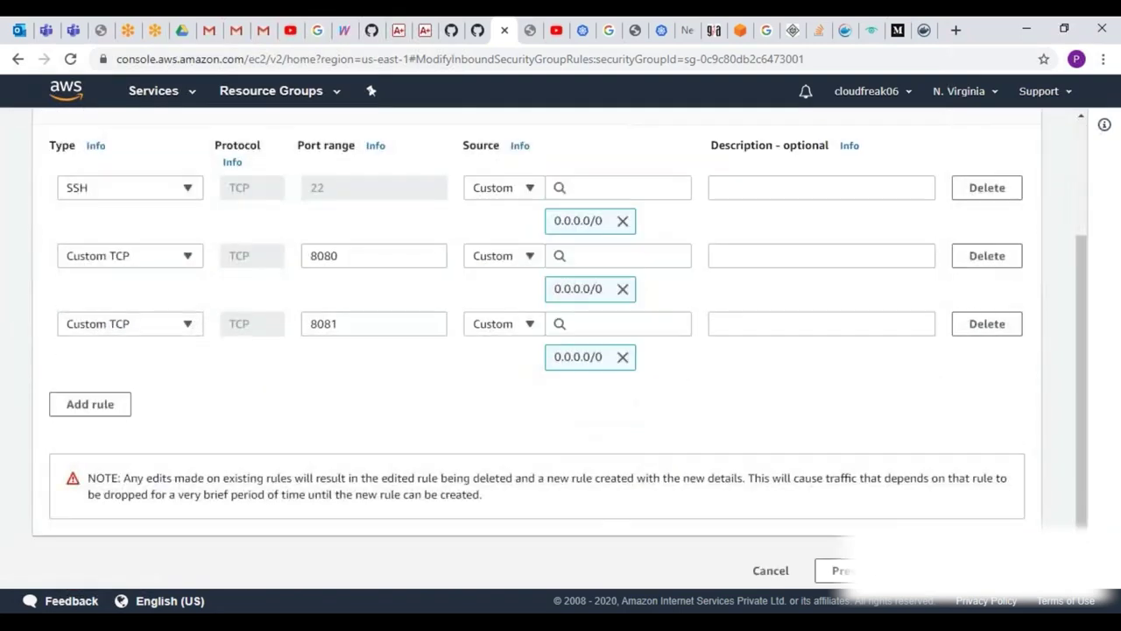
click(841, 570)
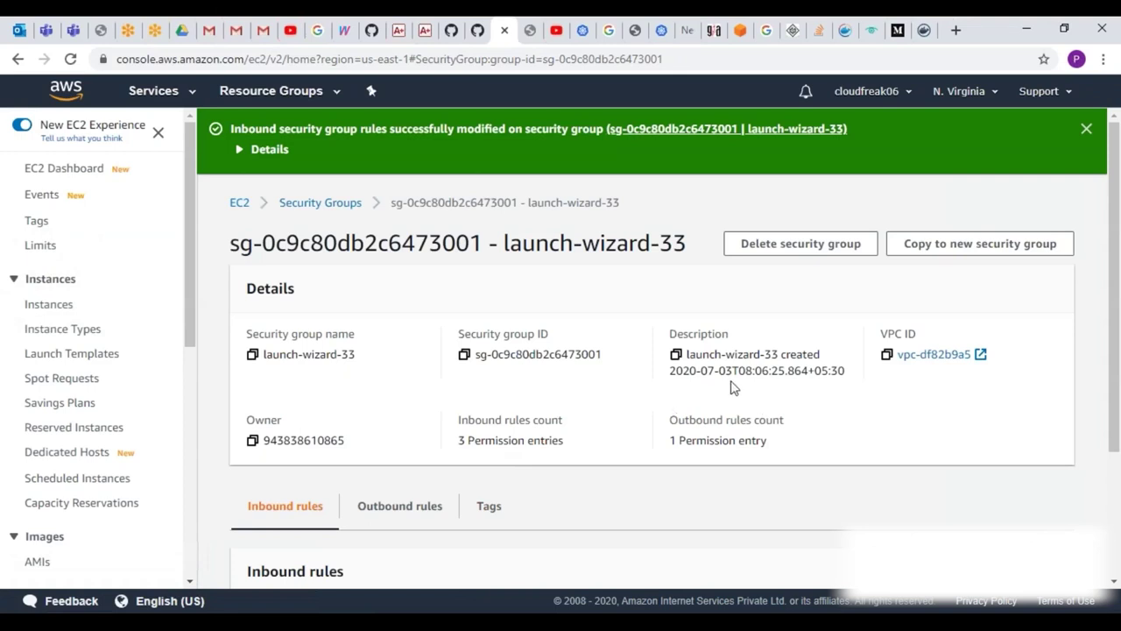
Step: List the running dockerserver instance and copy its public IPv4 address 18.232.86.95
scroll(613, 438, down, 2)
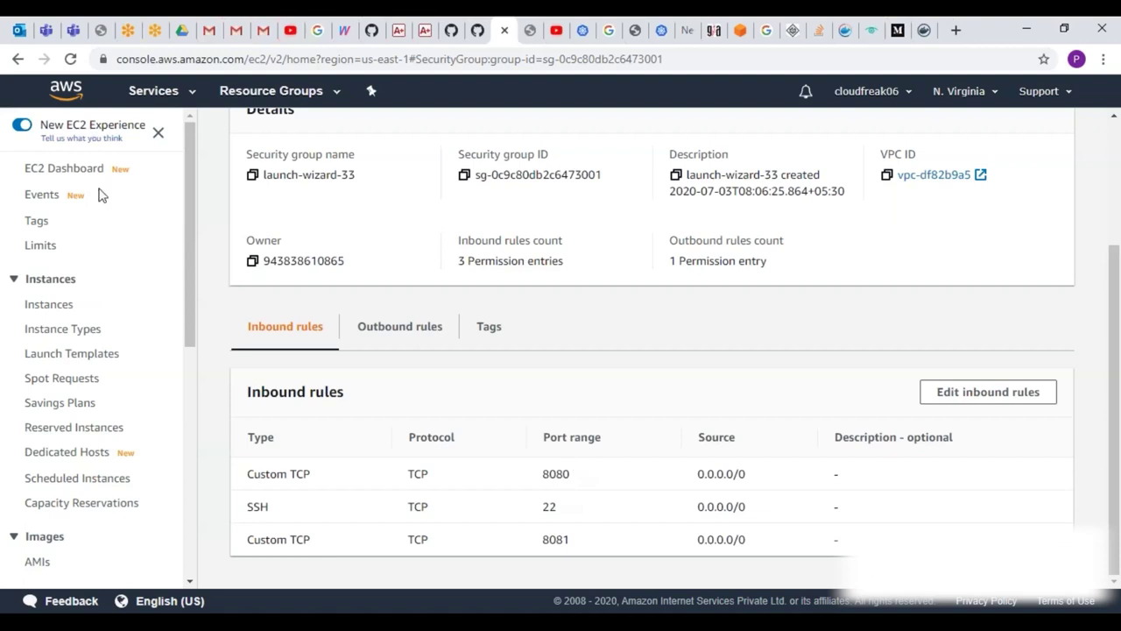
click(64, 170)
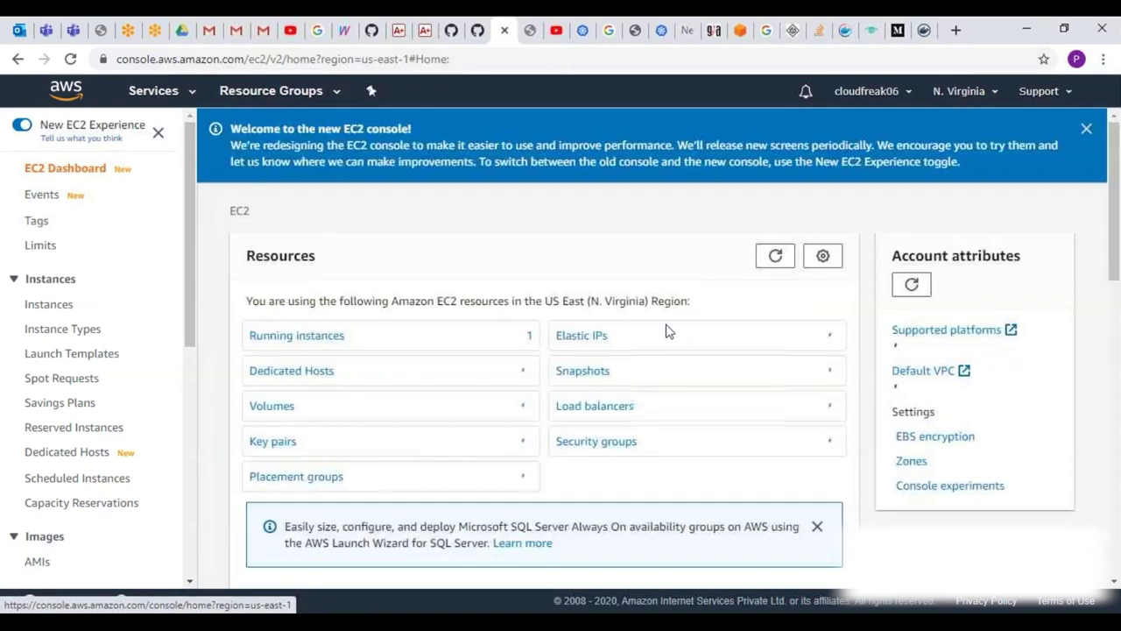
click(279, 334)
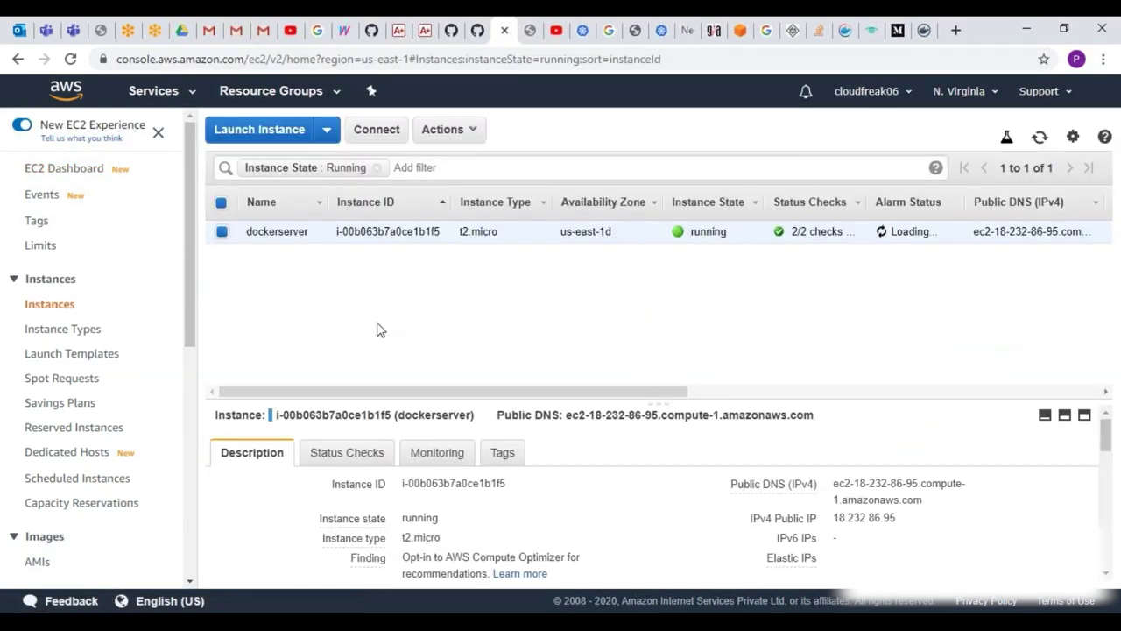
click(910, 519)
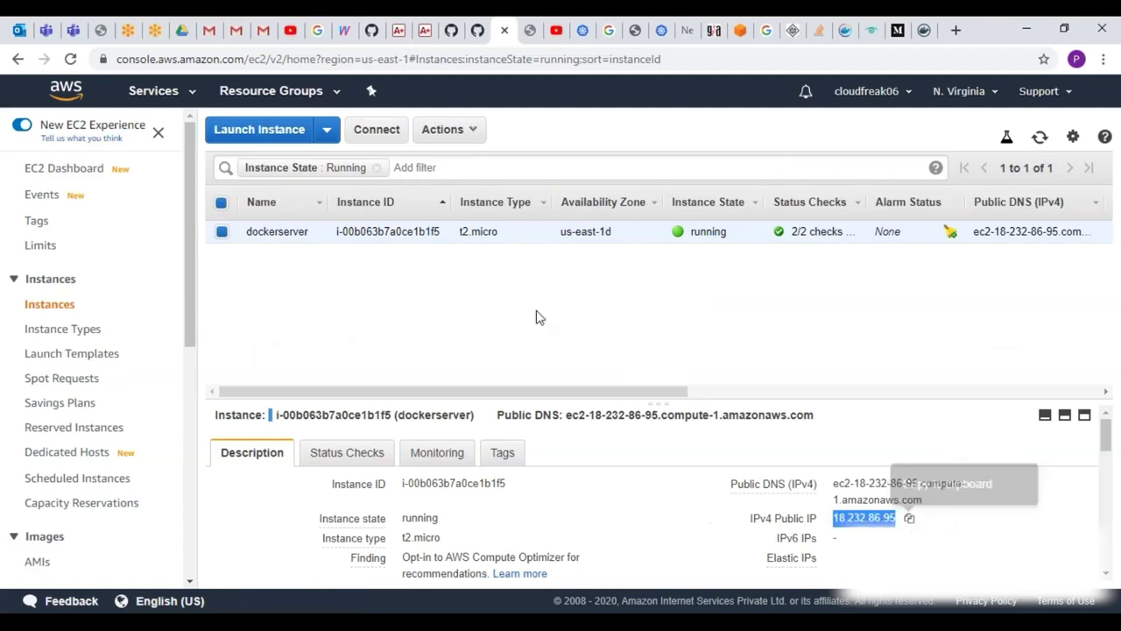
Step: Load 18.232.86.95:8080 in a new Chrome tab
click(956, 30)
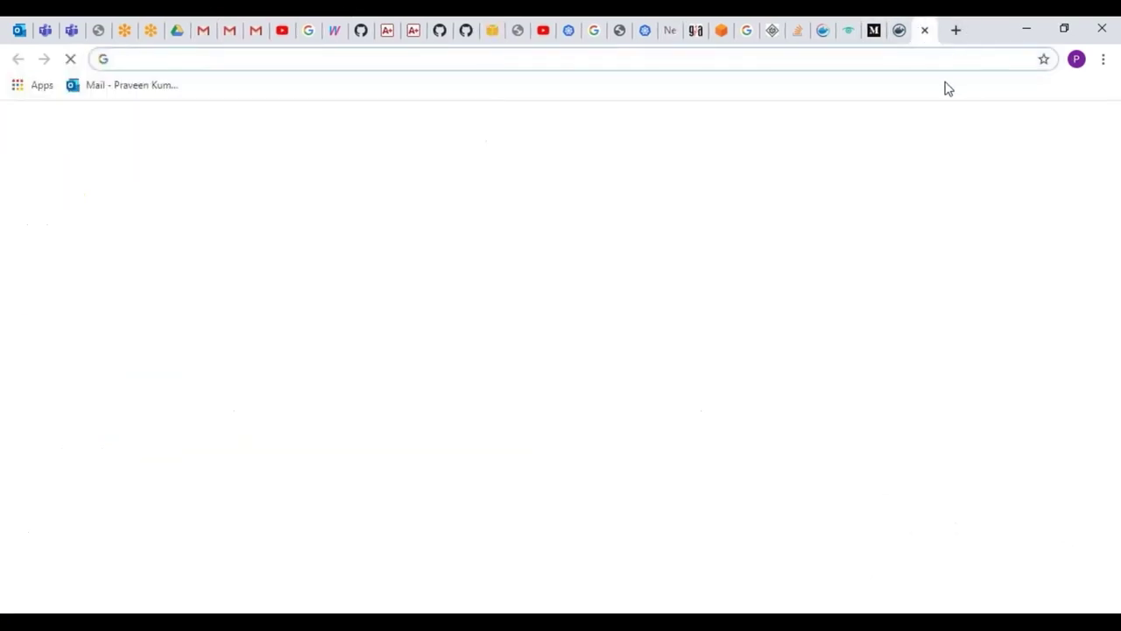
key(ctrl+v)
text(:8080)
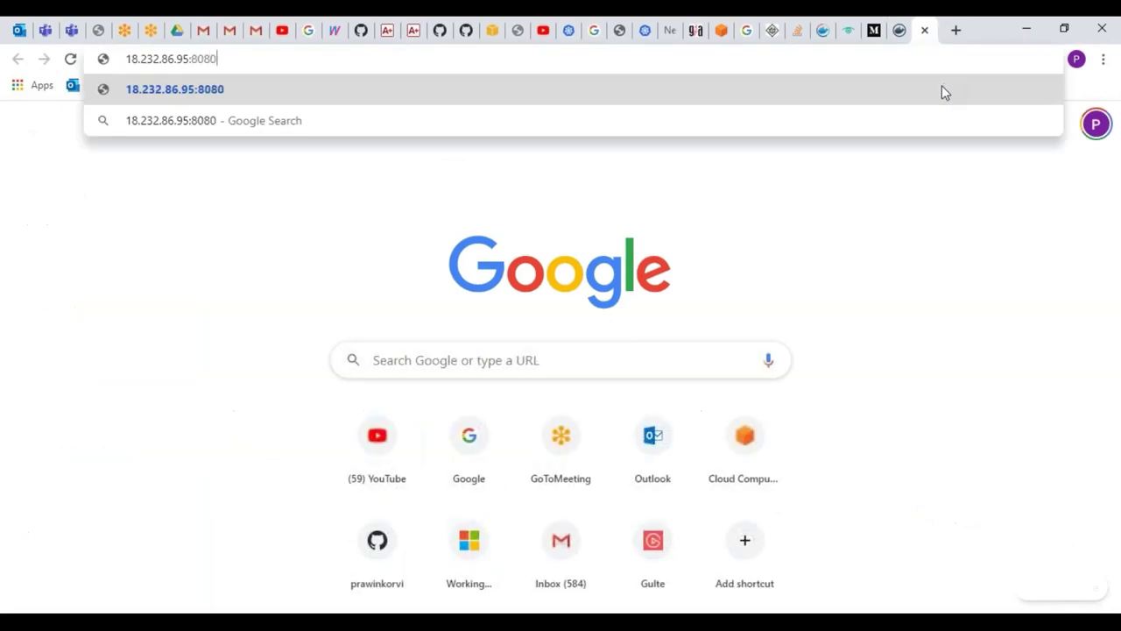
key(Return)
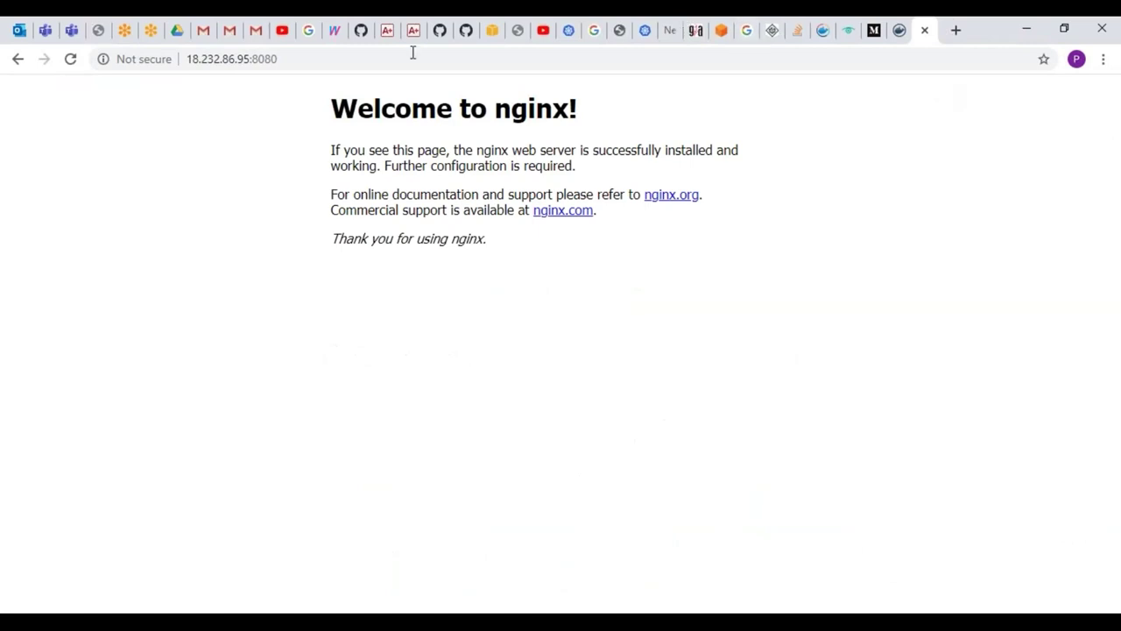
Step: Change the port to 8081 to load the nginx page there, then return to MobaXterm
double_click(350, 64)
key(Right)
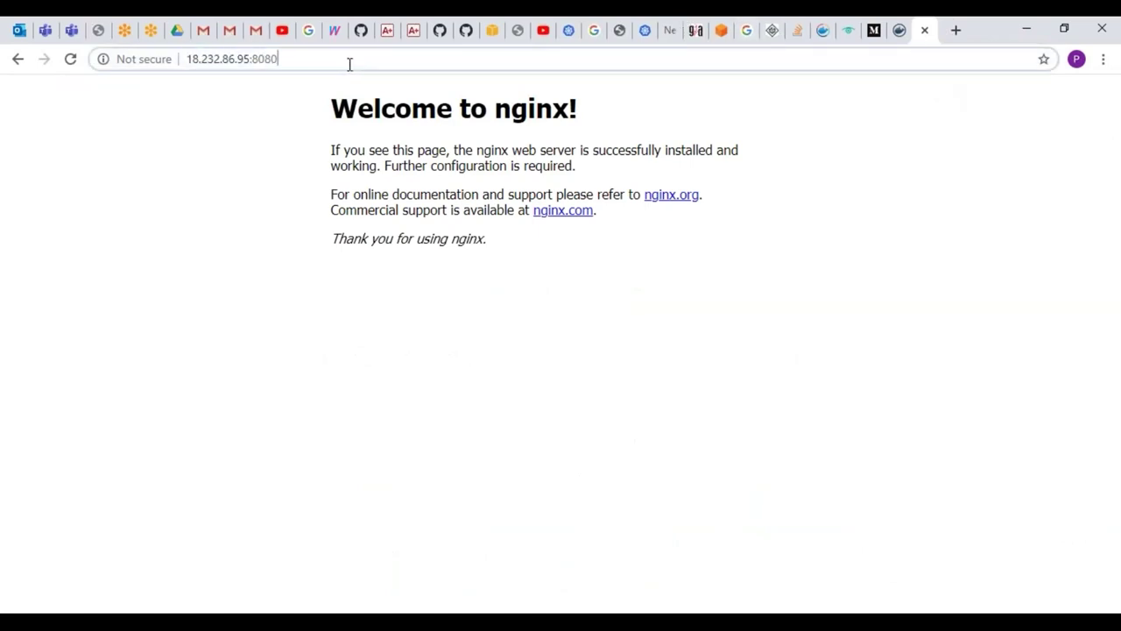
key(BackSpace)
text(1)
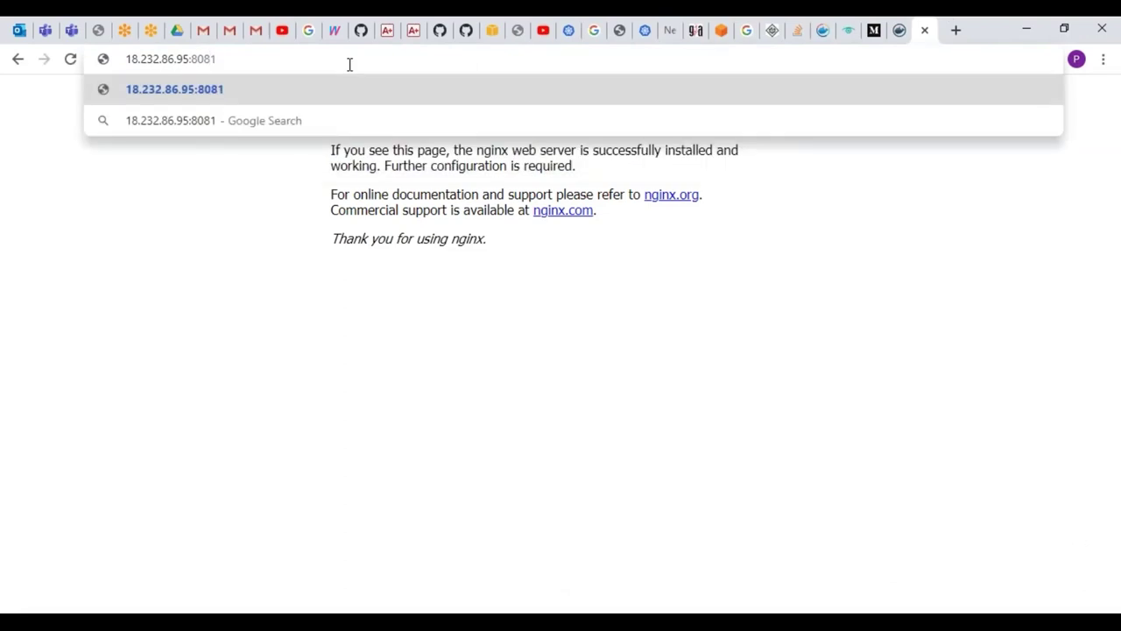
key(Return)
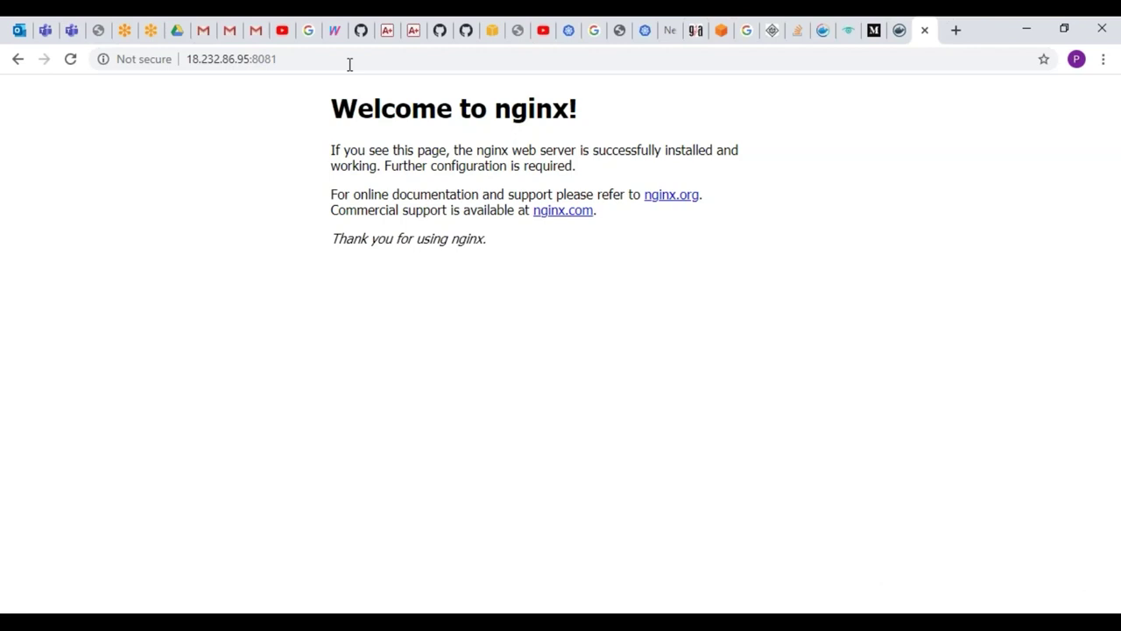
click(614, 611)
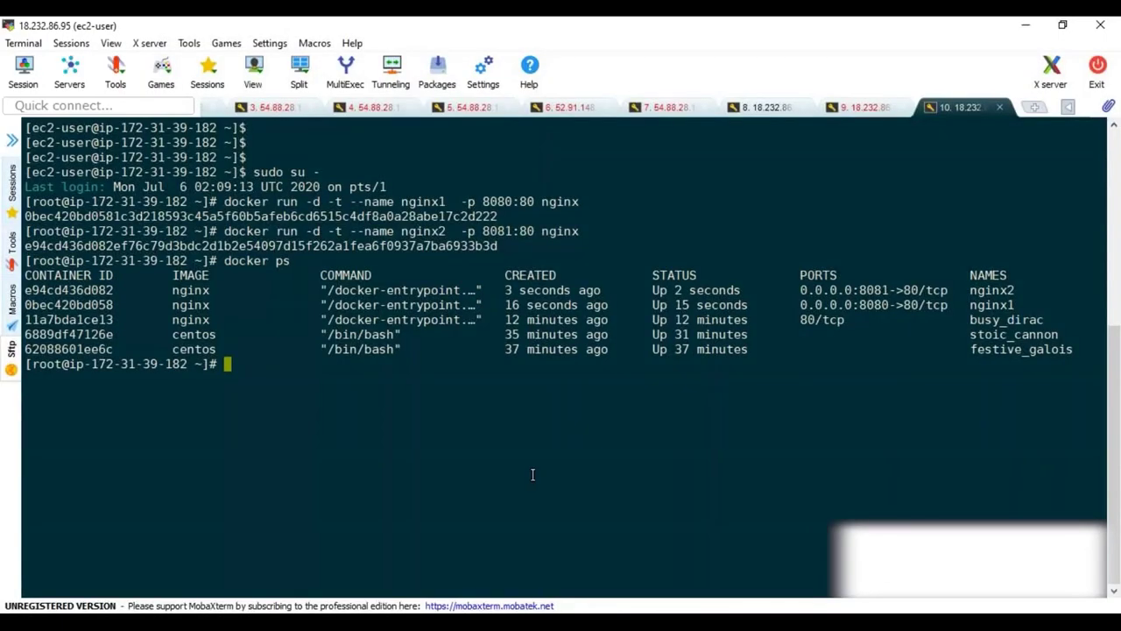
Step: Open a bash shell inside the nginx2 container with docker exec -it <ID> bash
text(docker exec -it)
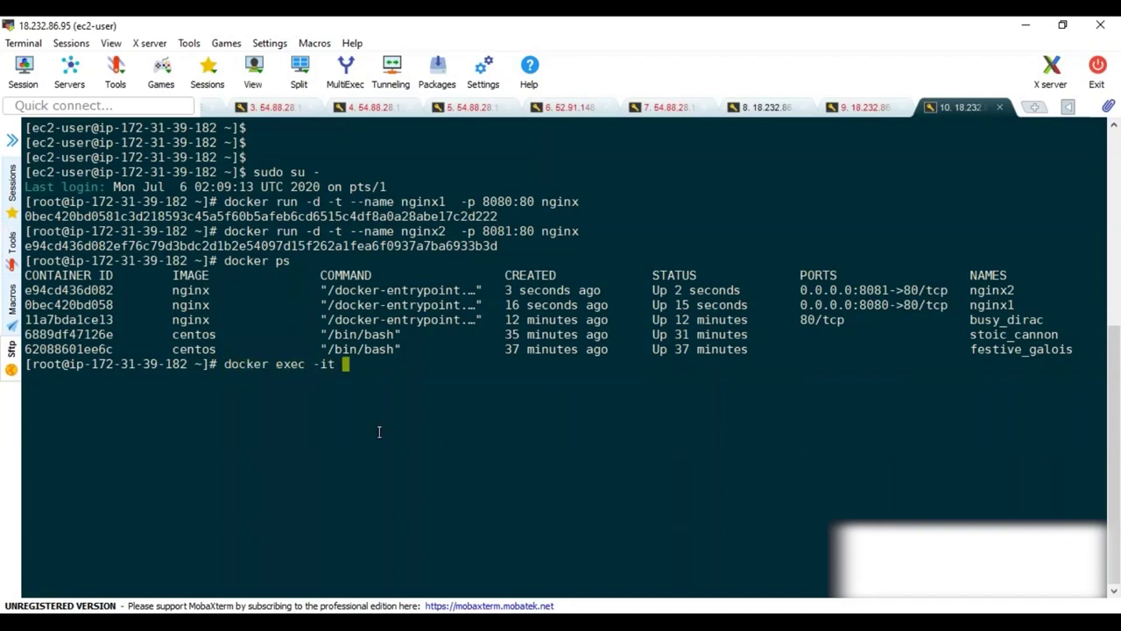
double_click(95, 291)
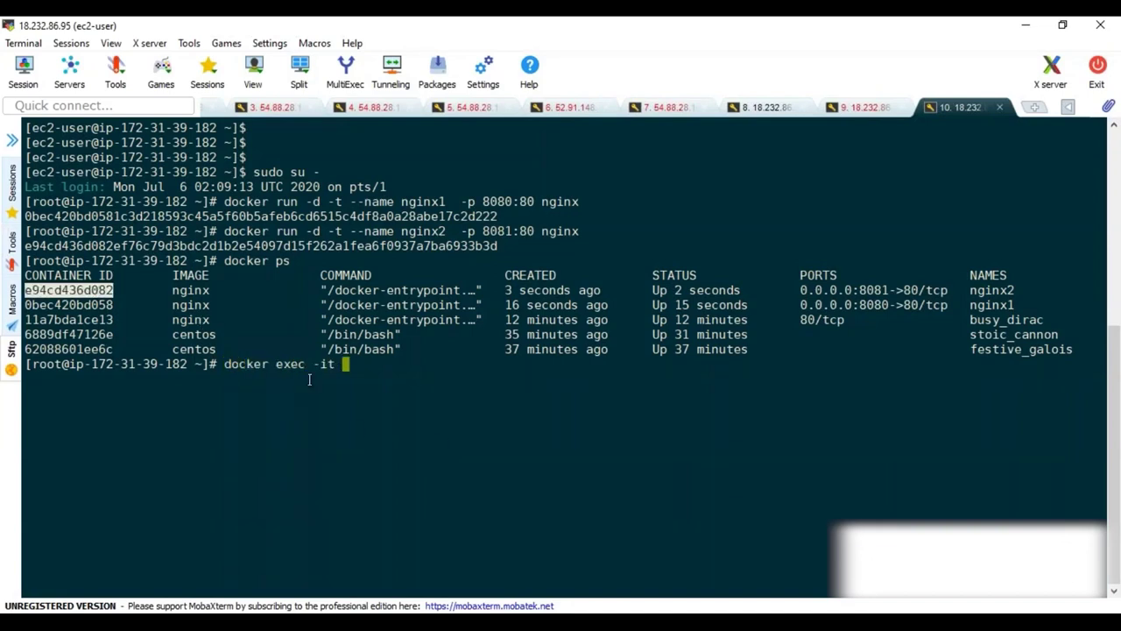
right_click(361, 430)
click(412, 259)
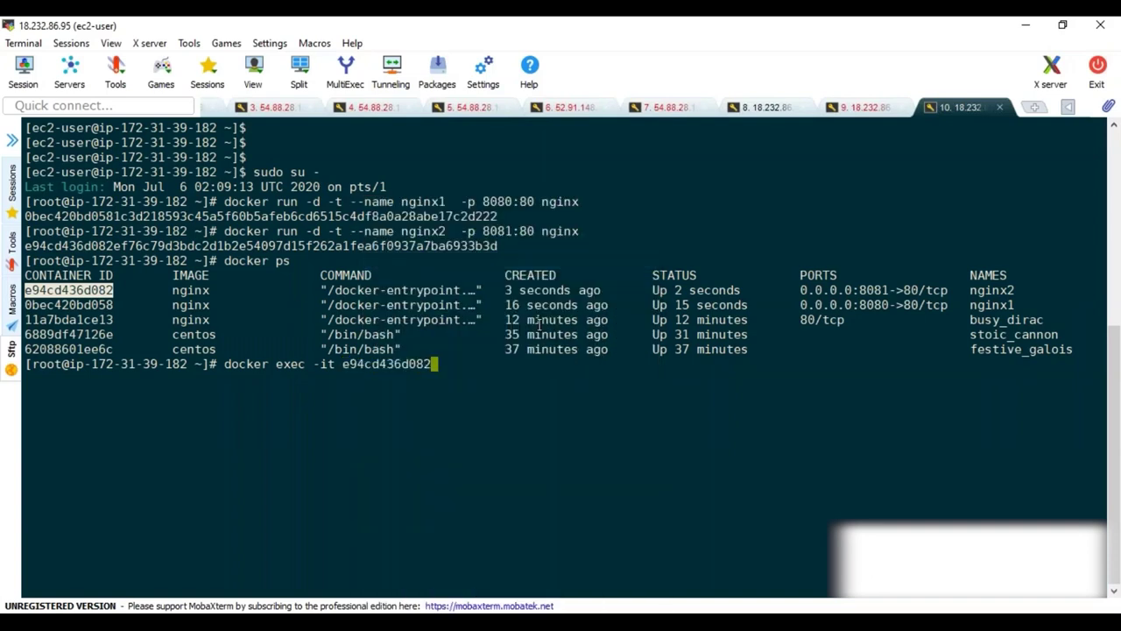
text(bash)
key(Return)
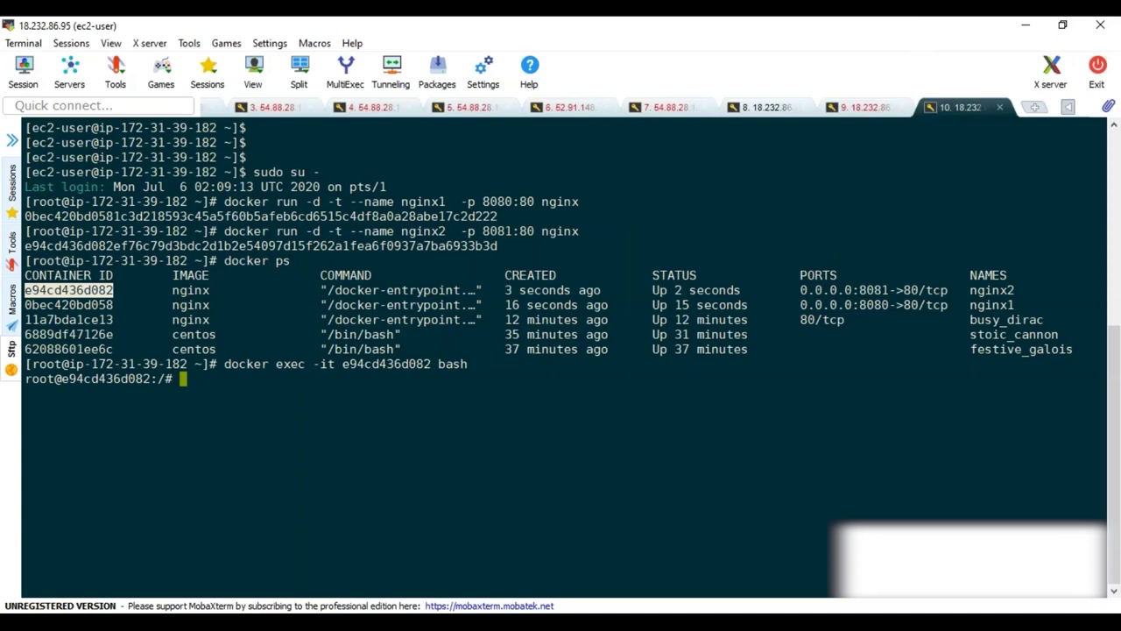
Step: Move into /usr/share/nginx and list its contents with ls -ltr
text(cd /usr/share/)
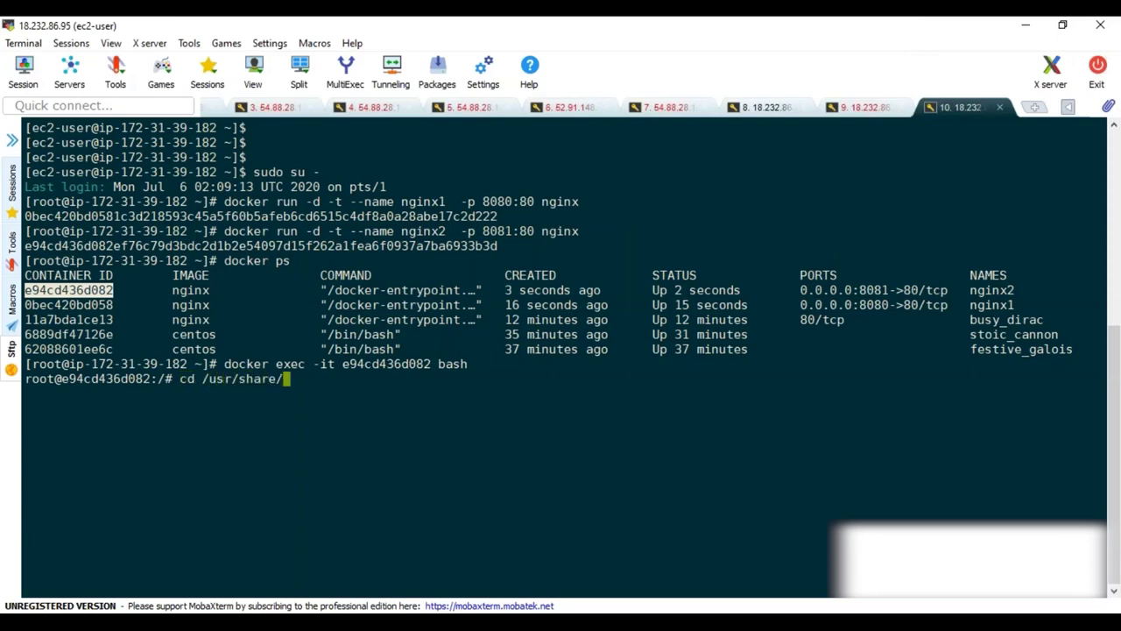
text(ng)
key(Tab)
key(Return)
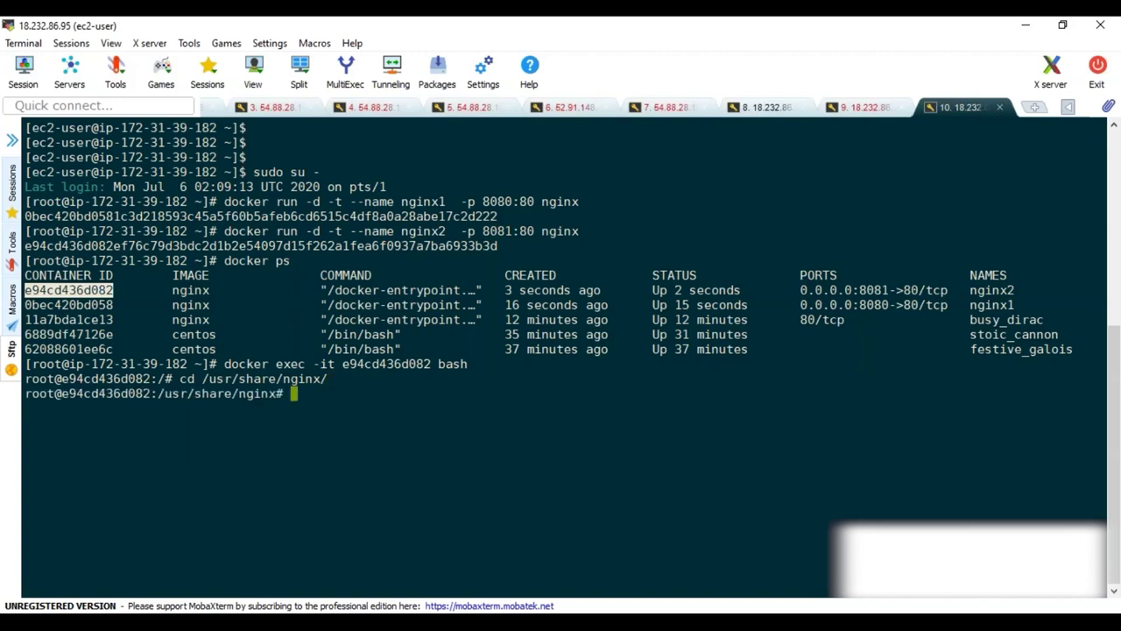
text(ls -ltr)
key(Return)
Step: Enter the html folder, list index.html and 50x.html, and print index.html
text(cd html/)
key(Return)
text(ls -ltr)
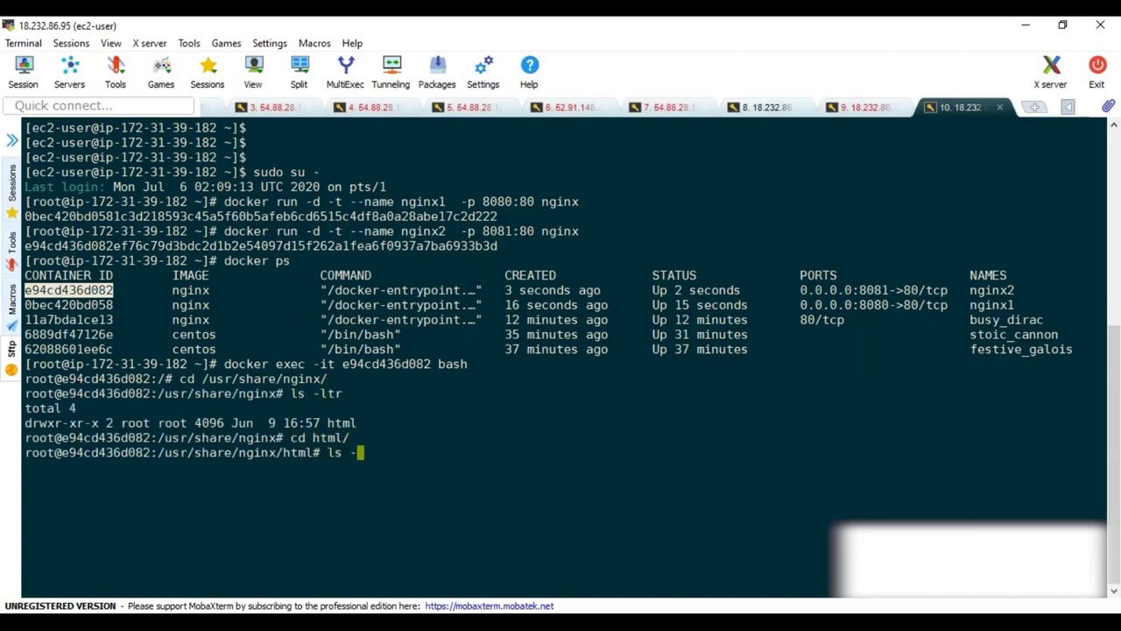
key(Return)
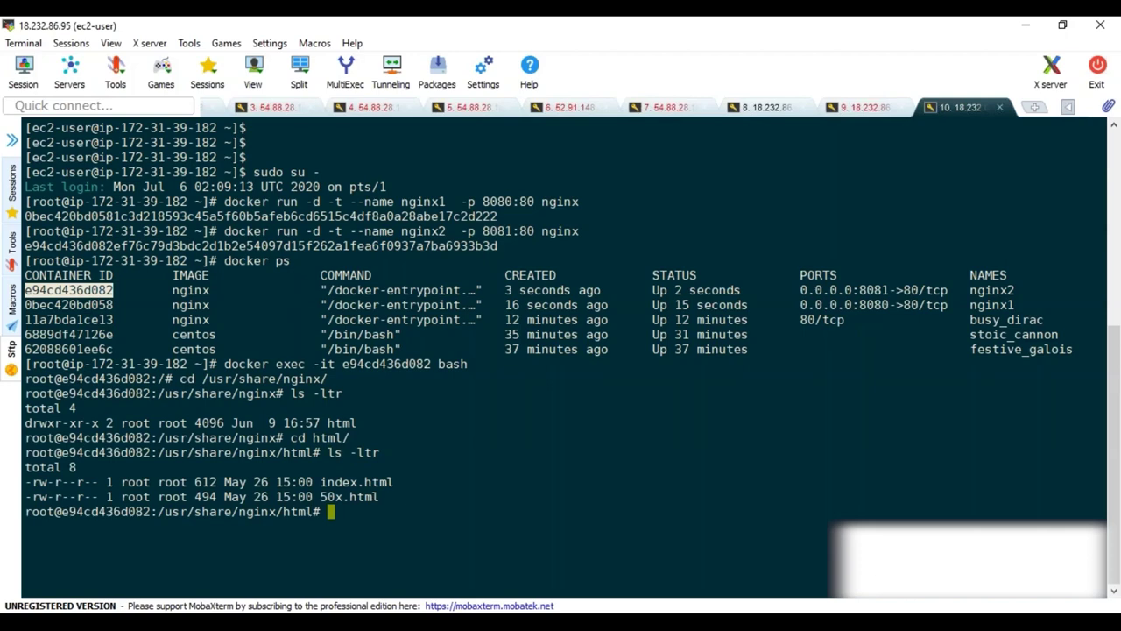
text(cat i)
key(Tab)
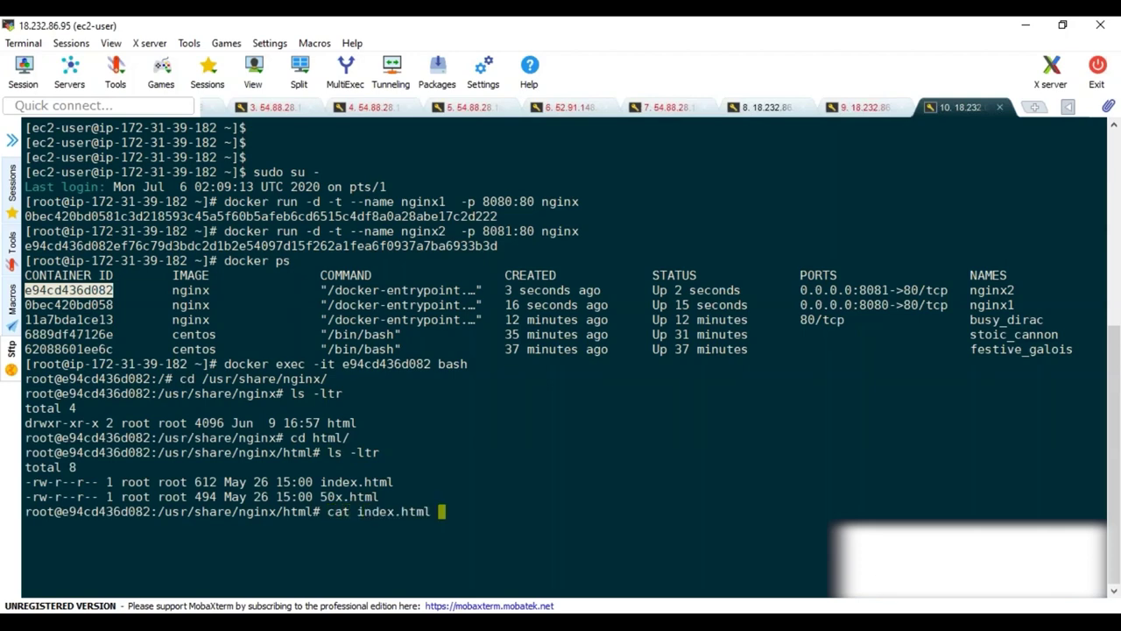
key(Return)
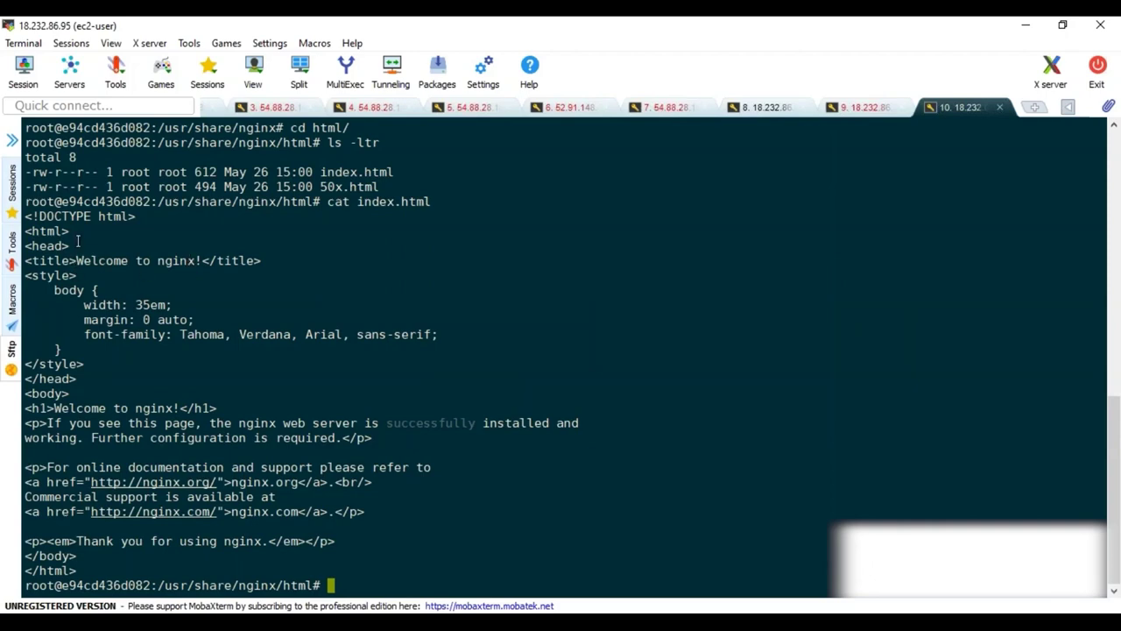
key(alt+Tab)
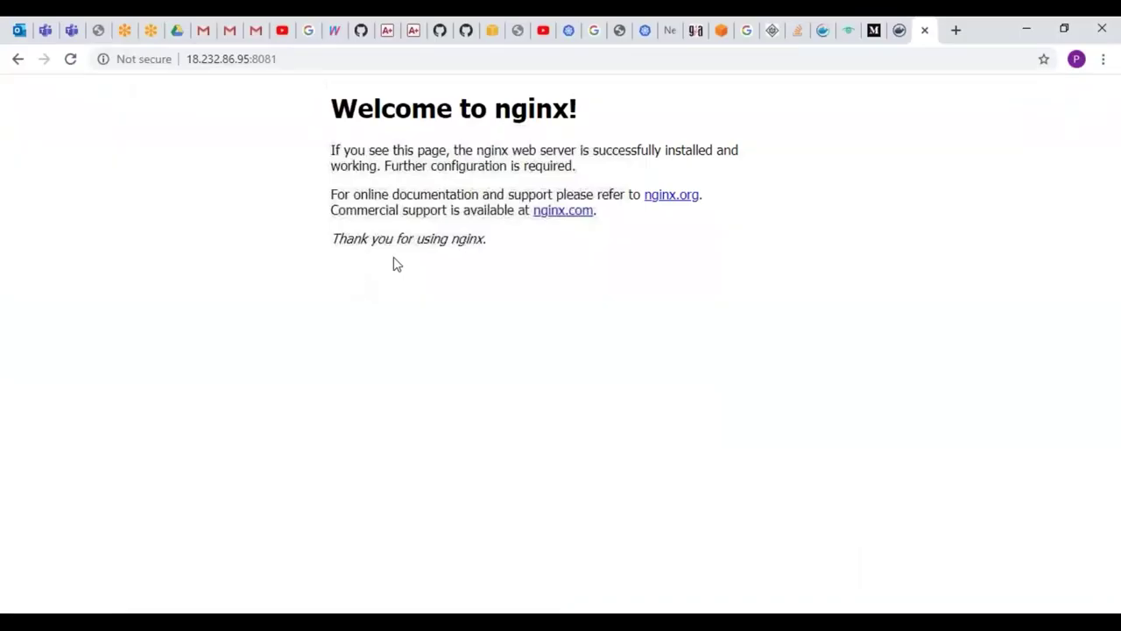
key(alt+Tab)
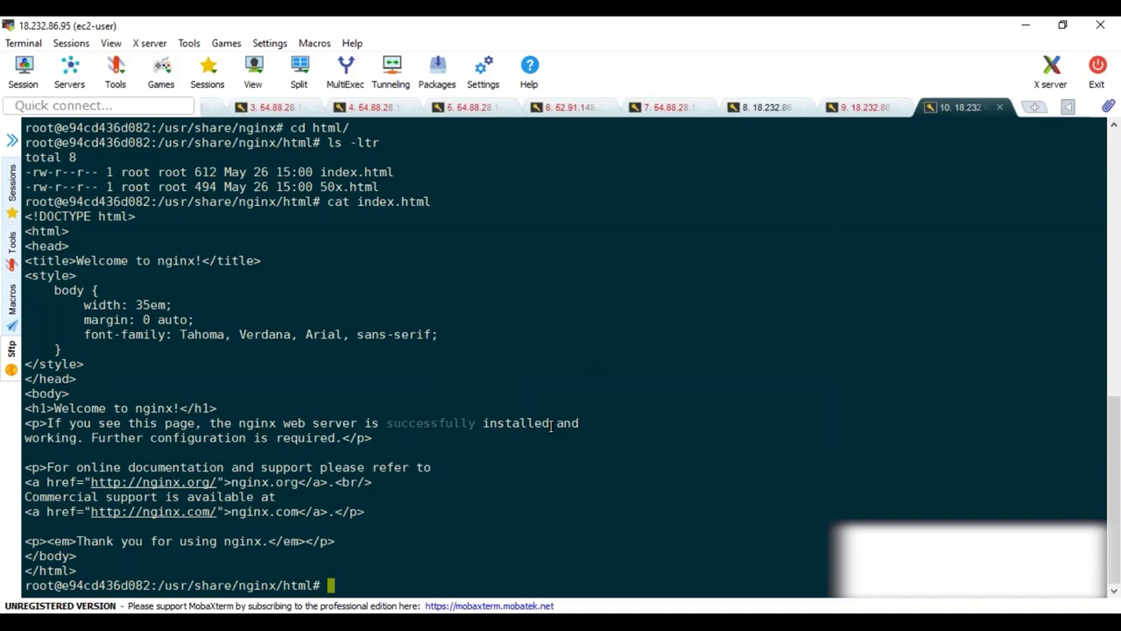
Step: Try vi and a bare cat in the container, interrupting the stray cat with Ctrl+C
text(vi)
key(Return)
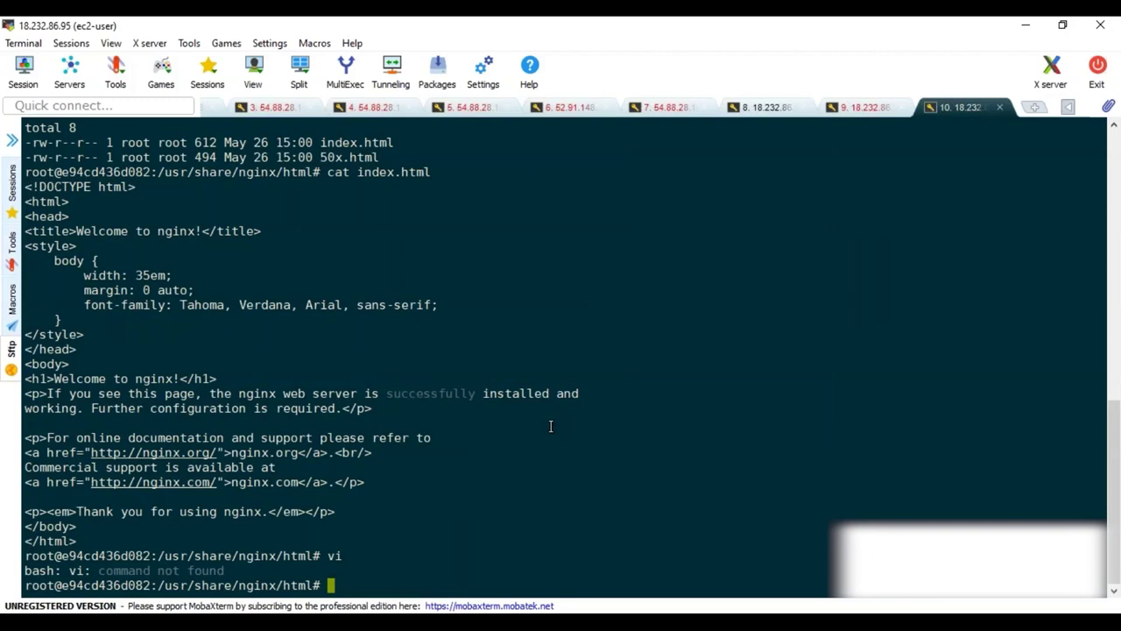
text(cat)
key(Return)
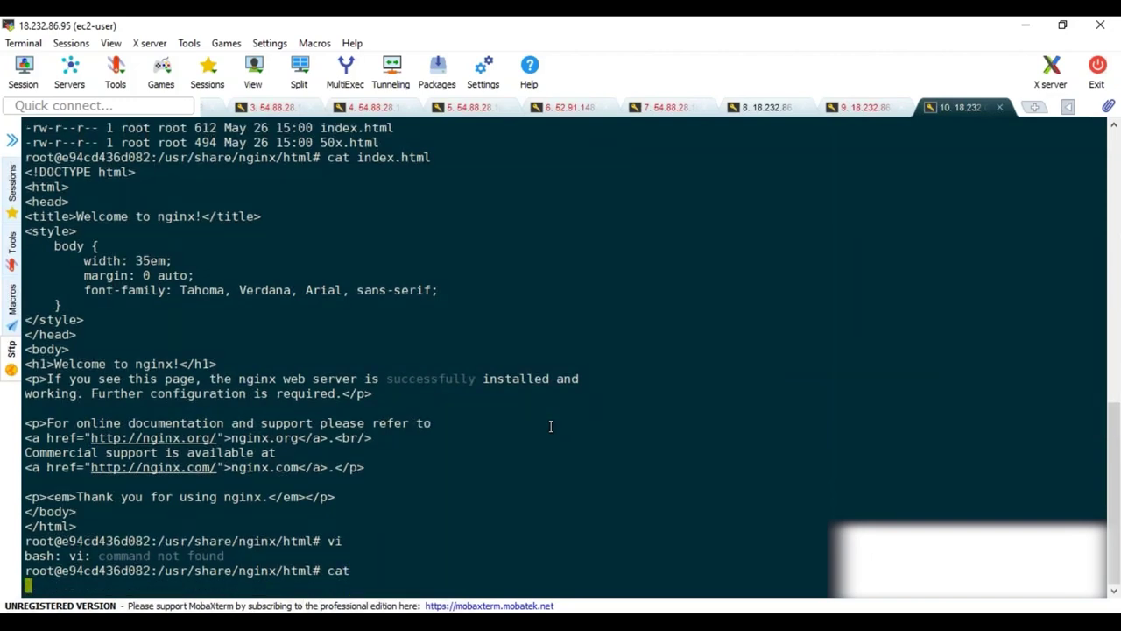
key(ctrl+c)
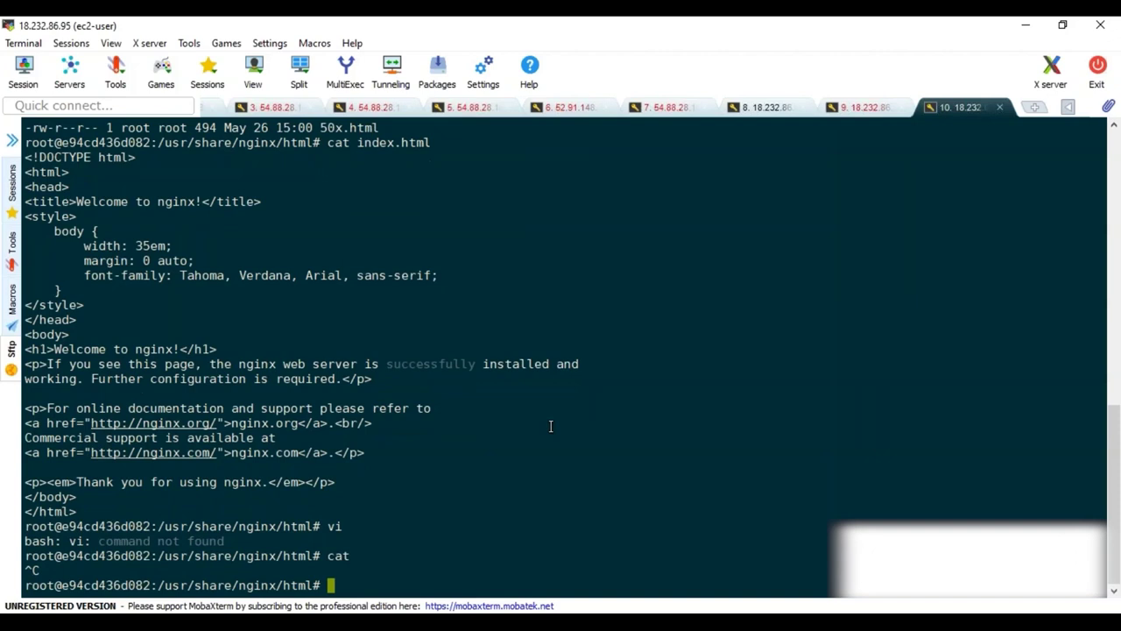
Step: Append the line 'This is nginx server 1' to index.html and print the file to confirm
text(cat >> ind)
key(Tab)
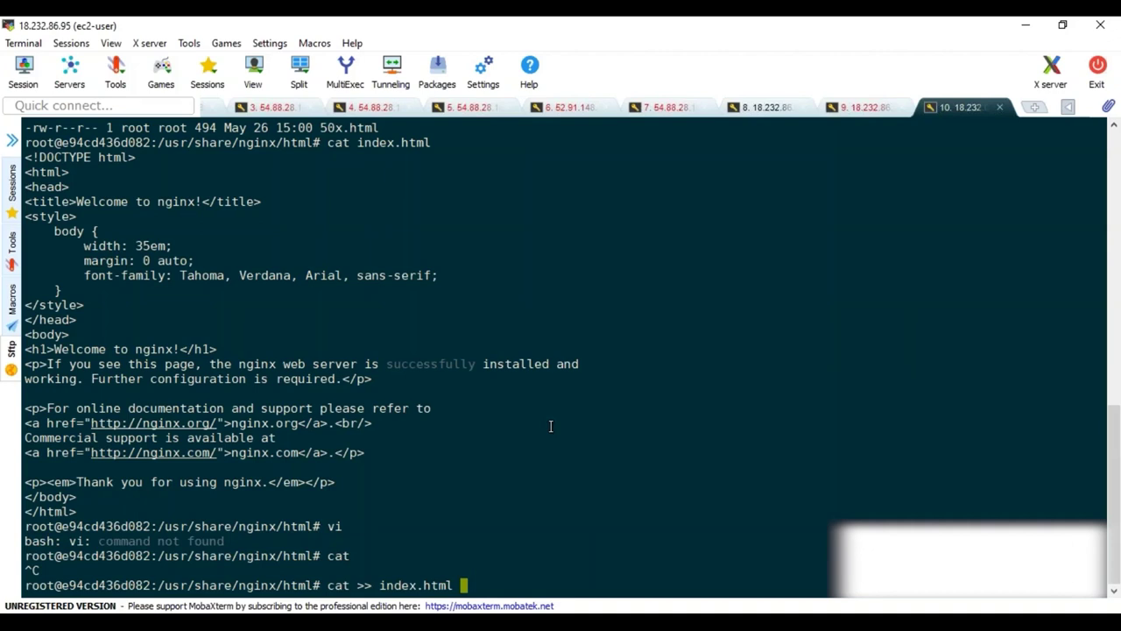
key(Return)
text(This is nginx server)
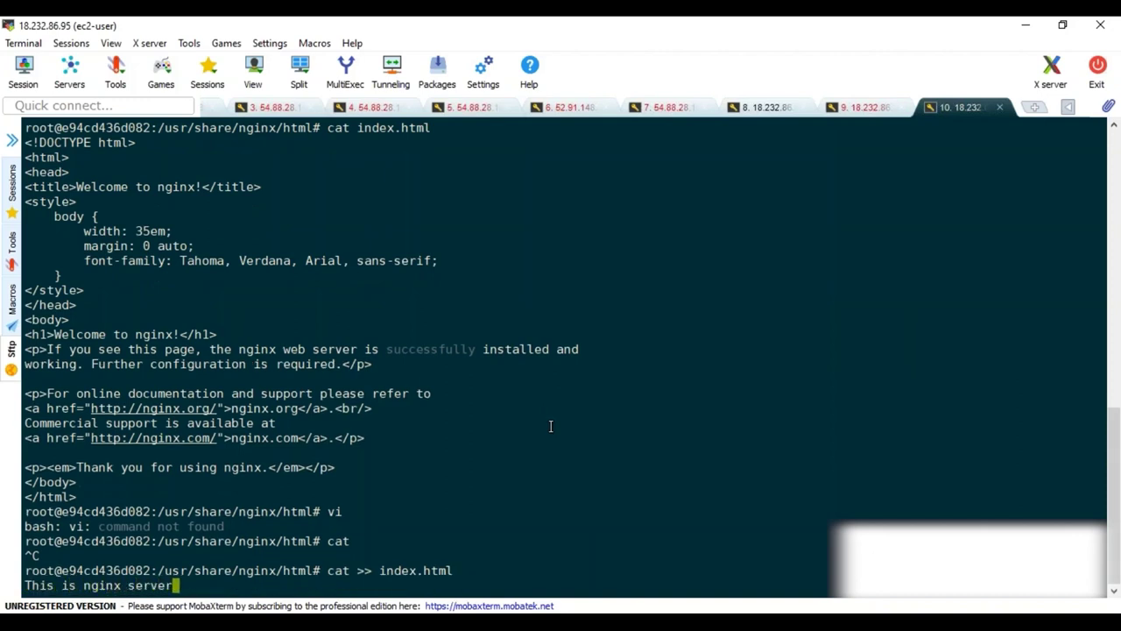
text( 1)
key(Return)
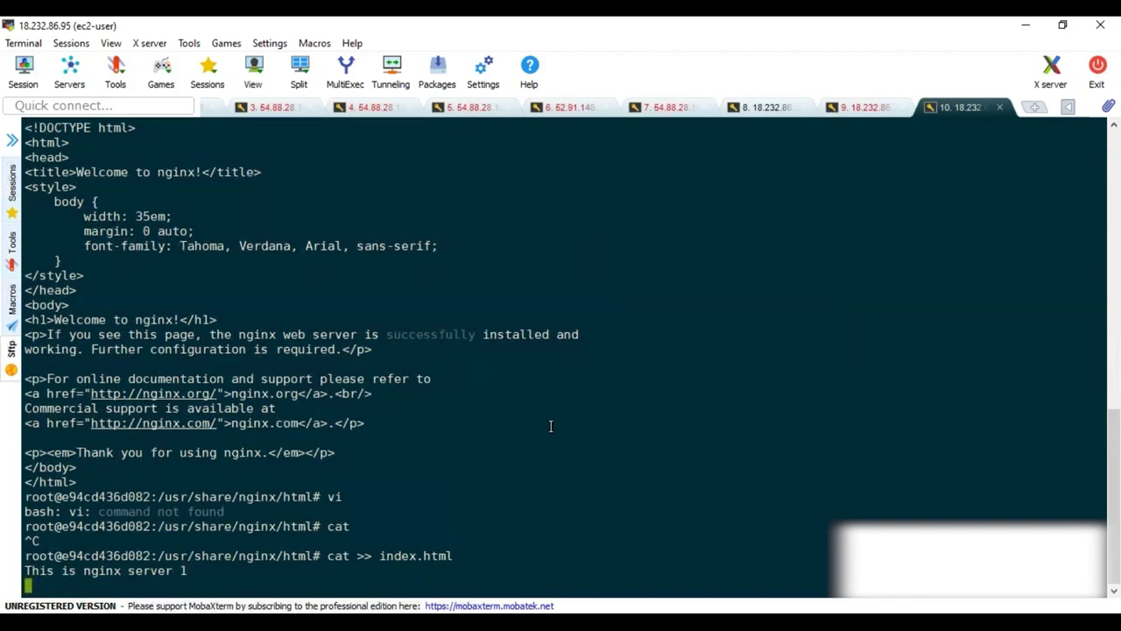
key(ctrl+d)
text(cat index.html)
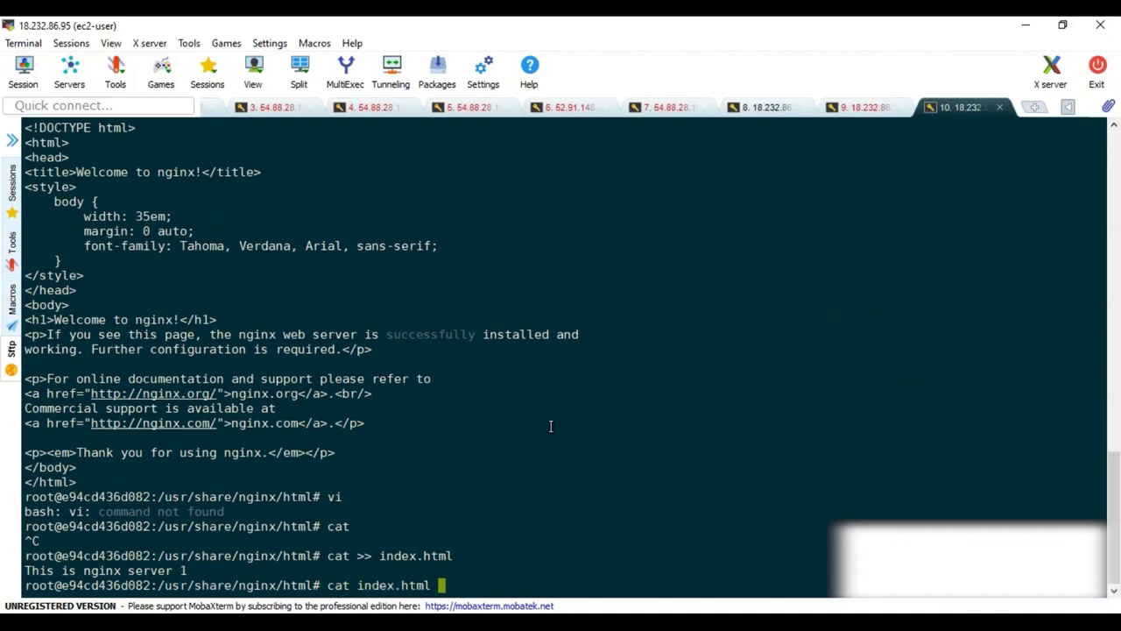
key(Return)
Step: Restart nginx with /etc/init.d/nginx restart, then bring Chrome forward
drag(198, 570, 25, 556)
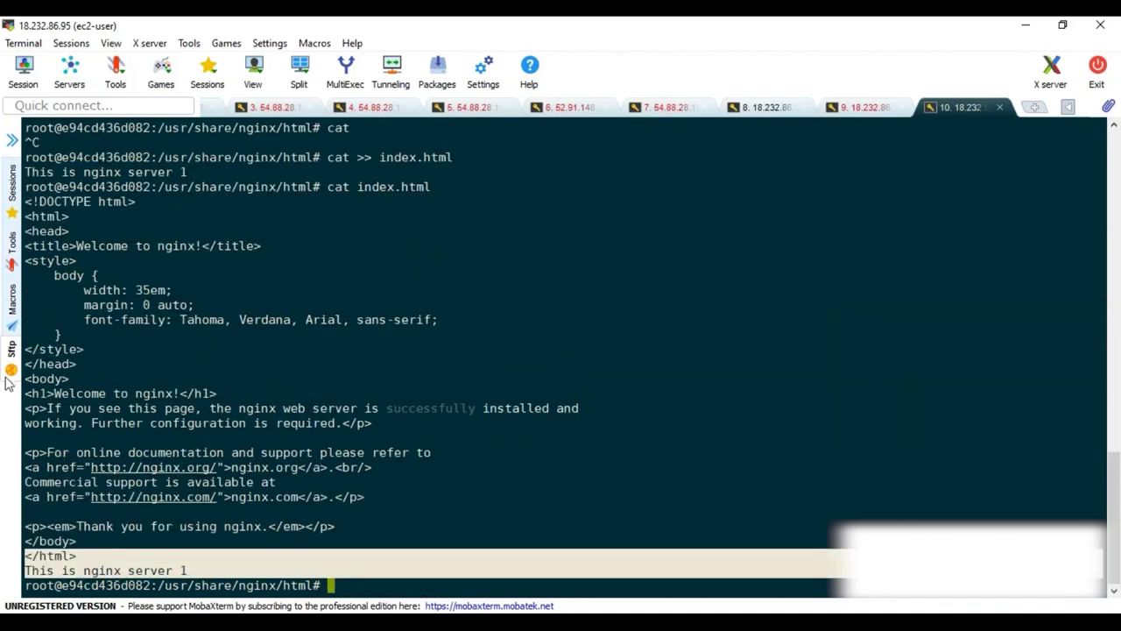
click(25, 294)
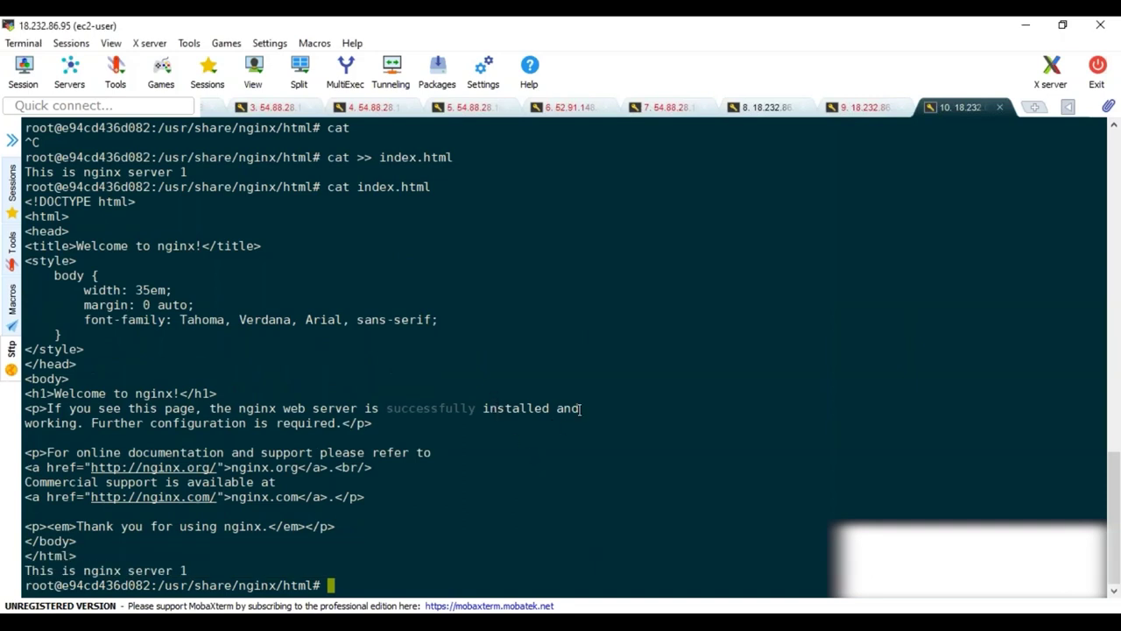
text(/etc/init.d/)
text(nginx)
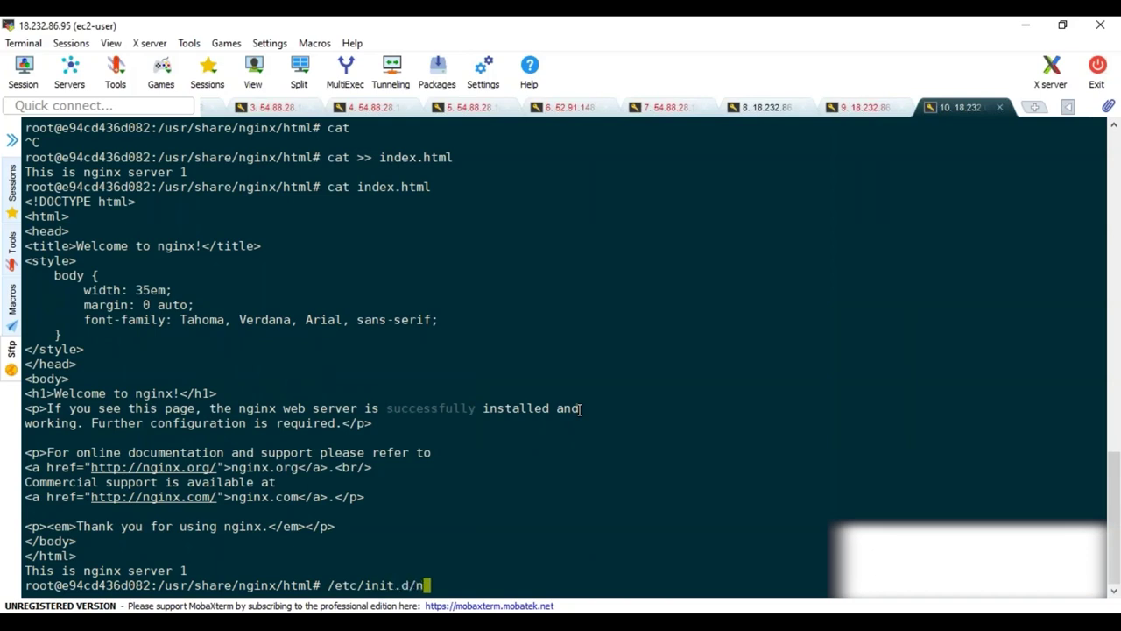
text( restart)
key(Return)
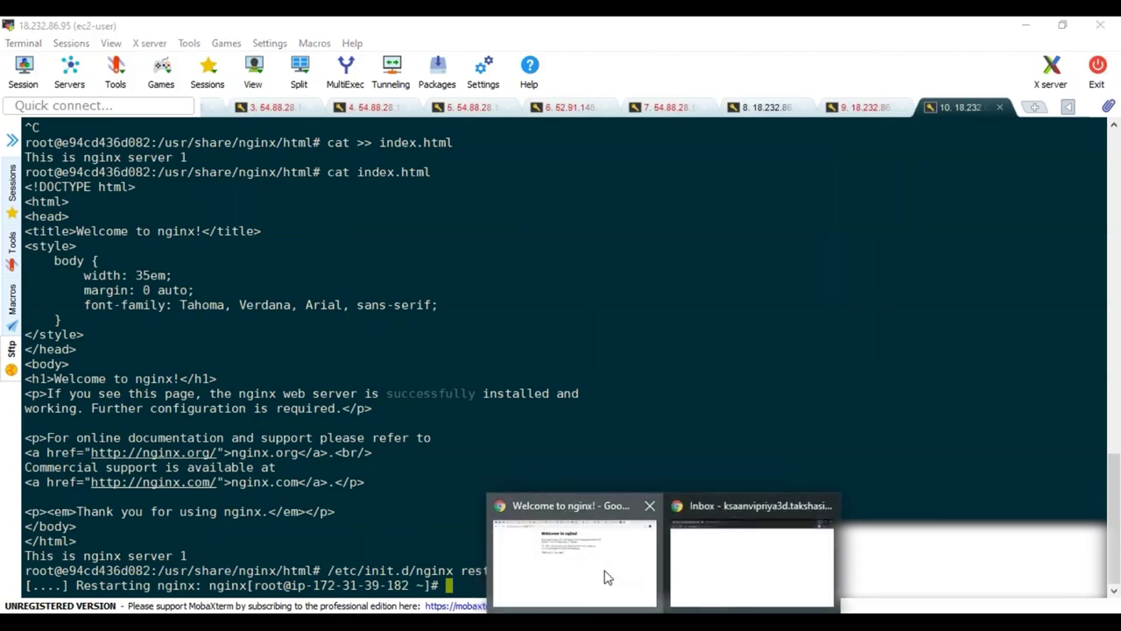
click(605, 577)
Step: Change the address port to 8080 and load the nginx page
triple_click(303, 59)
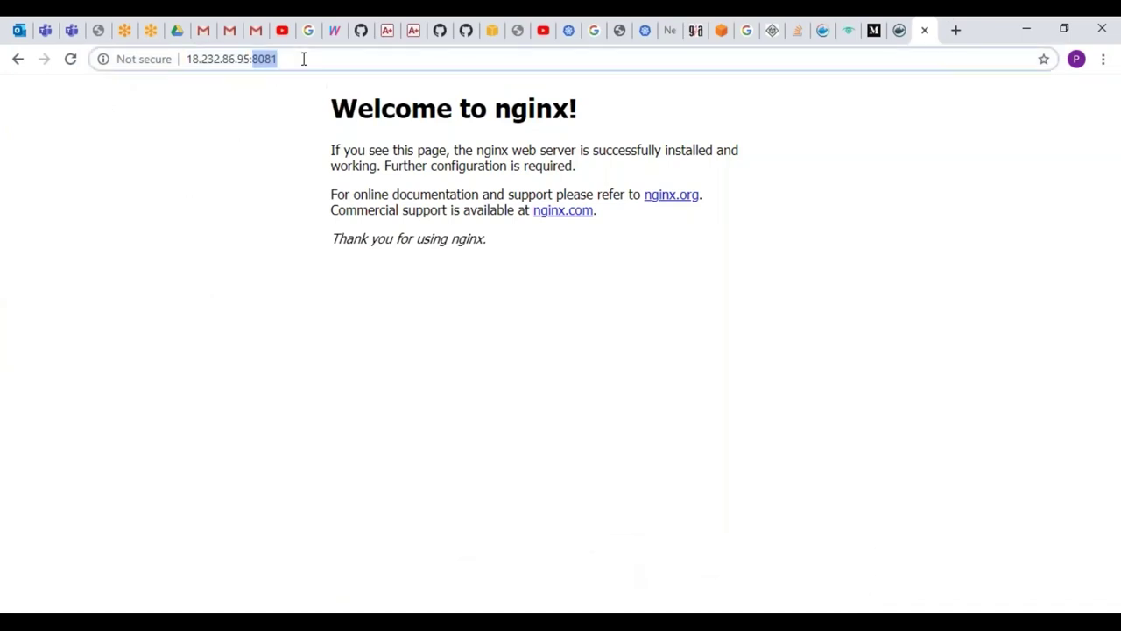
click(303, 59)
key(BackSpace)
text(0)
key(Return)
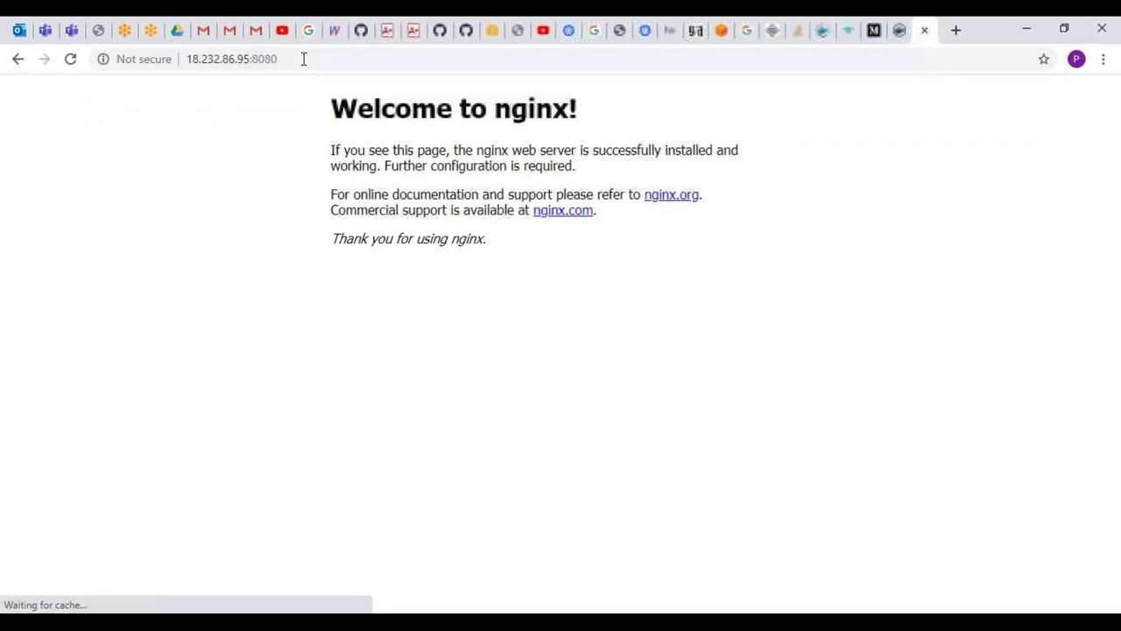
Step: Change the port back to 8081 and reload the default nginx page
click(303, 58)
double_click(307, 59)
triple_click(306, 58)
double_click(308, 59)
click(308, 59)
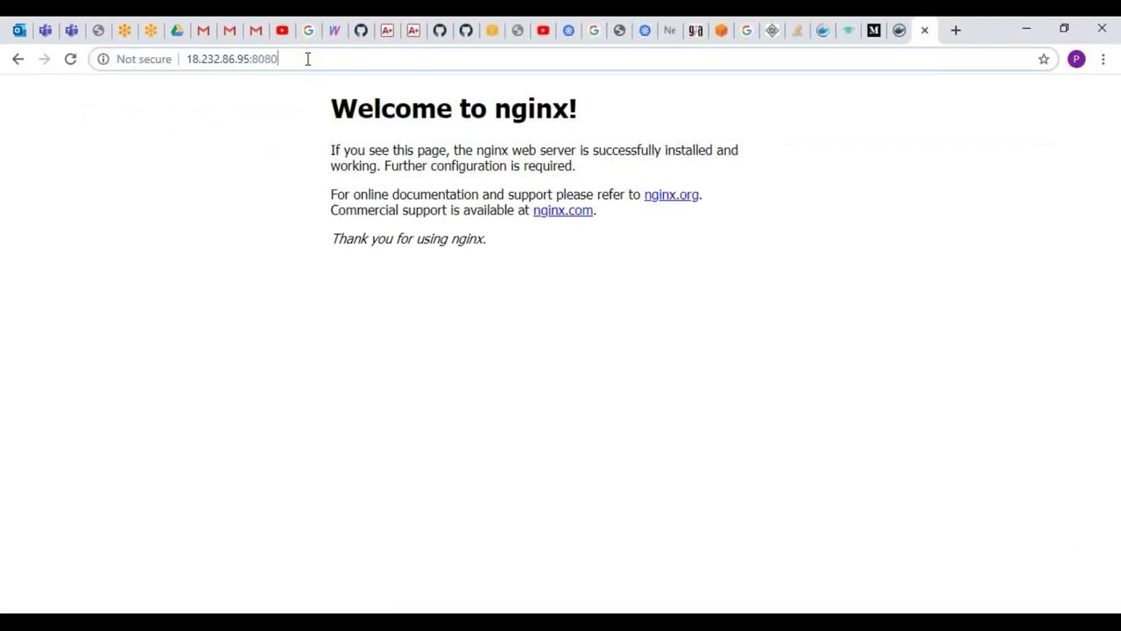
key(BackSpace)
text(1)
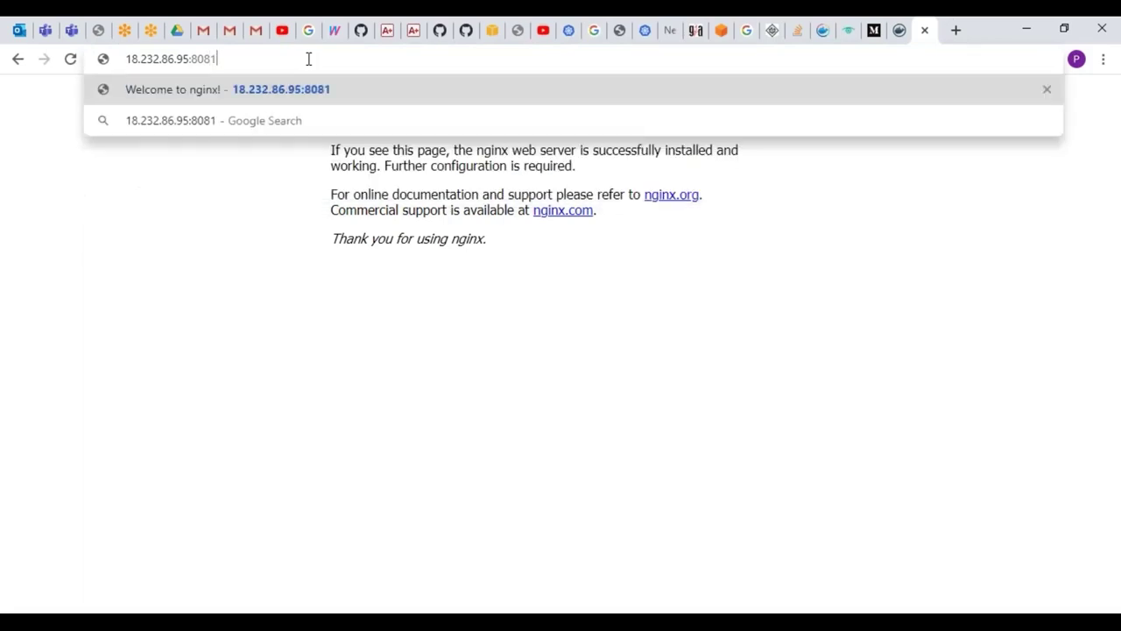
key(Return)
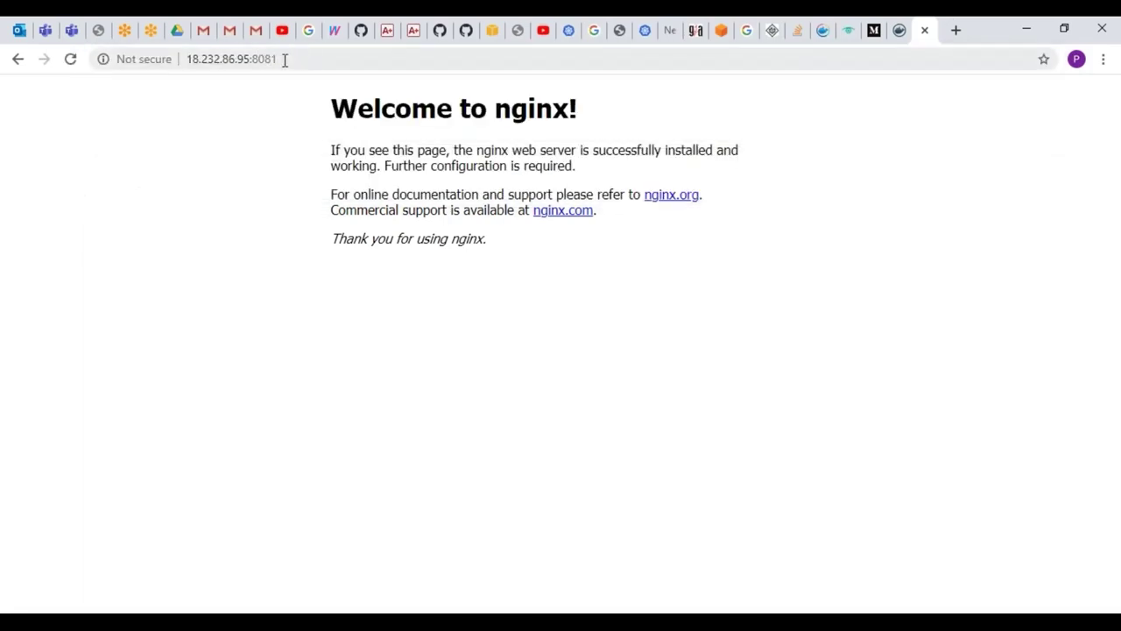
Step: Switch back to the MobaXterm host prompt and start typing a docker command
click(283, 58)
click(282, 59)
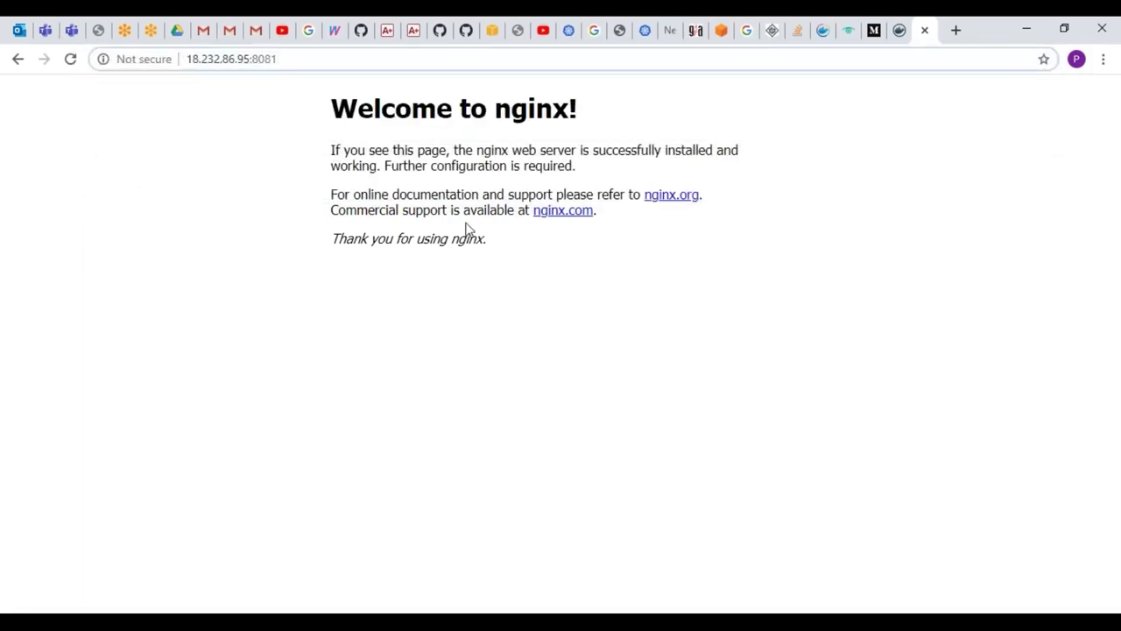
key(alt+Tab)
text(docker)
key(BackSpace)
key(BackSpace)
key(BackSpace)
key(BackSpace)
key(BackSpace)
key(BackSpace)
Step: Run docker ps and docker ps -a to find the stopped nginx2 container
text(docker ps)
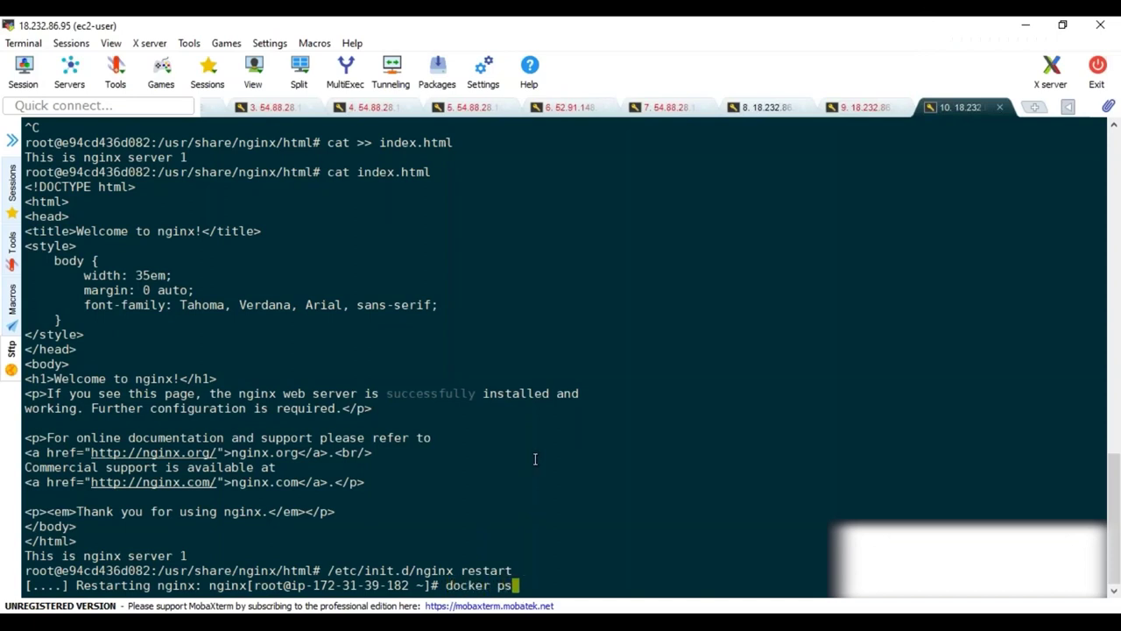
key(Return)
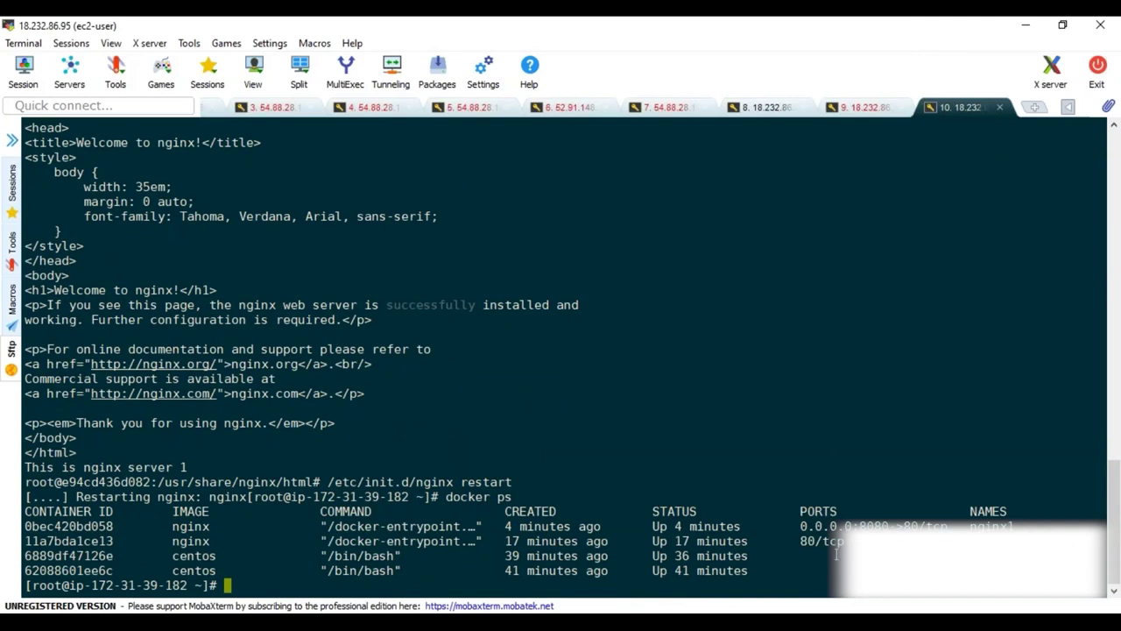
text(docker ps -a)
key(Return)
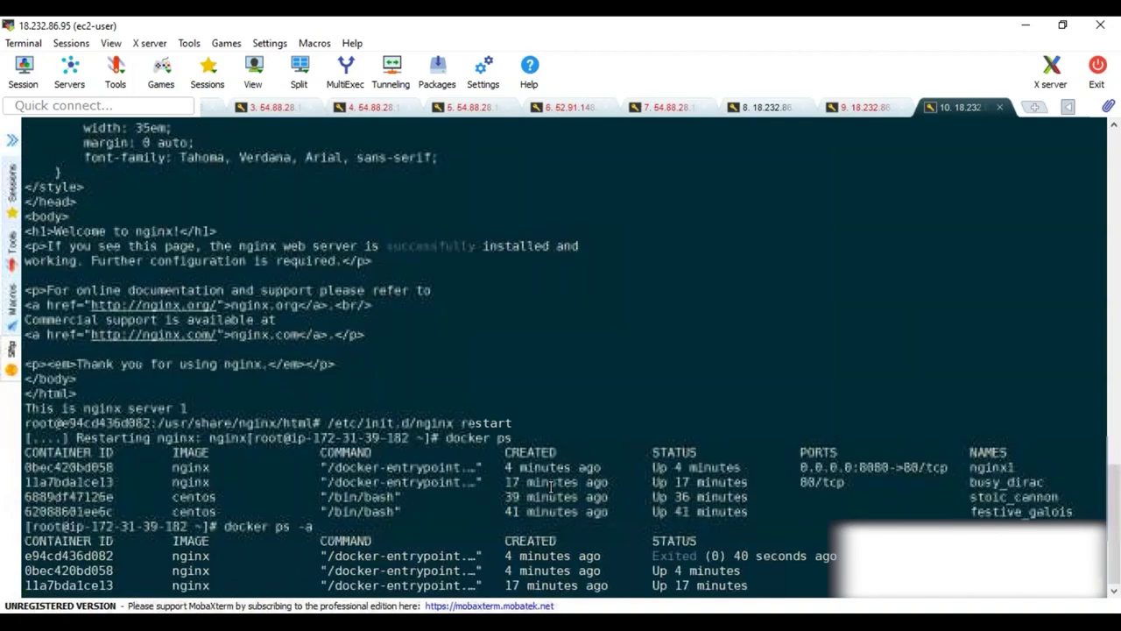
Step: Start container e94cd436d082 with docker start and confirm with docker ps it's up on 8081->80
double_click(104, 452)
key(super+c)
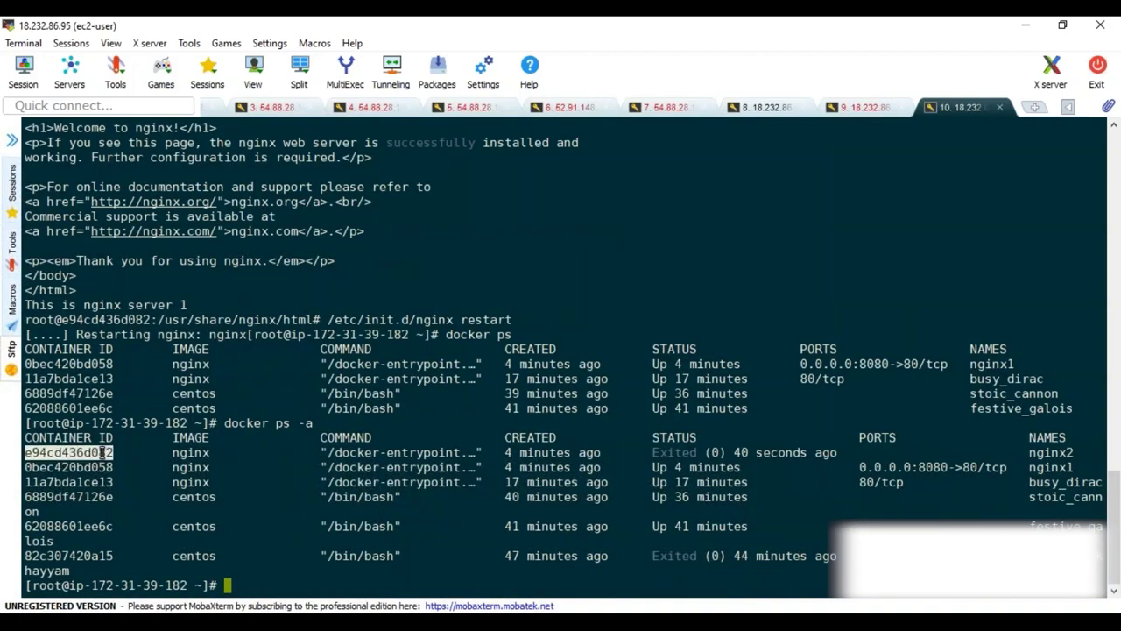
text(docker start)
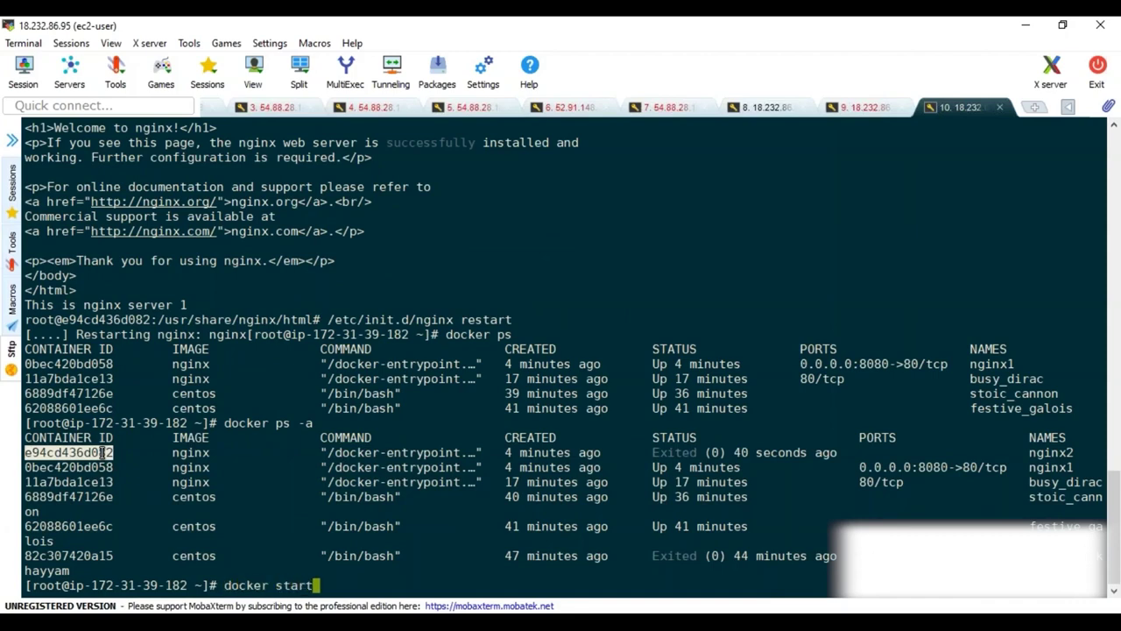
right_click(320, 370)
click(350, 260)
key(Return)
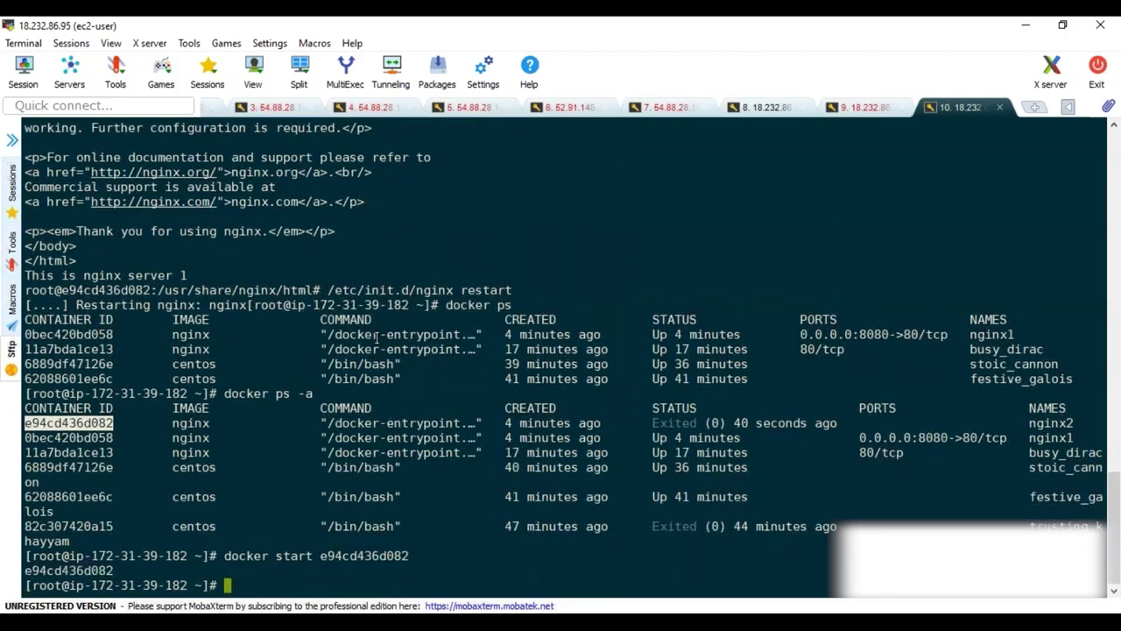
key(Up)
key(Up)
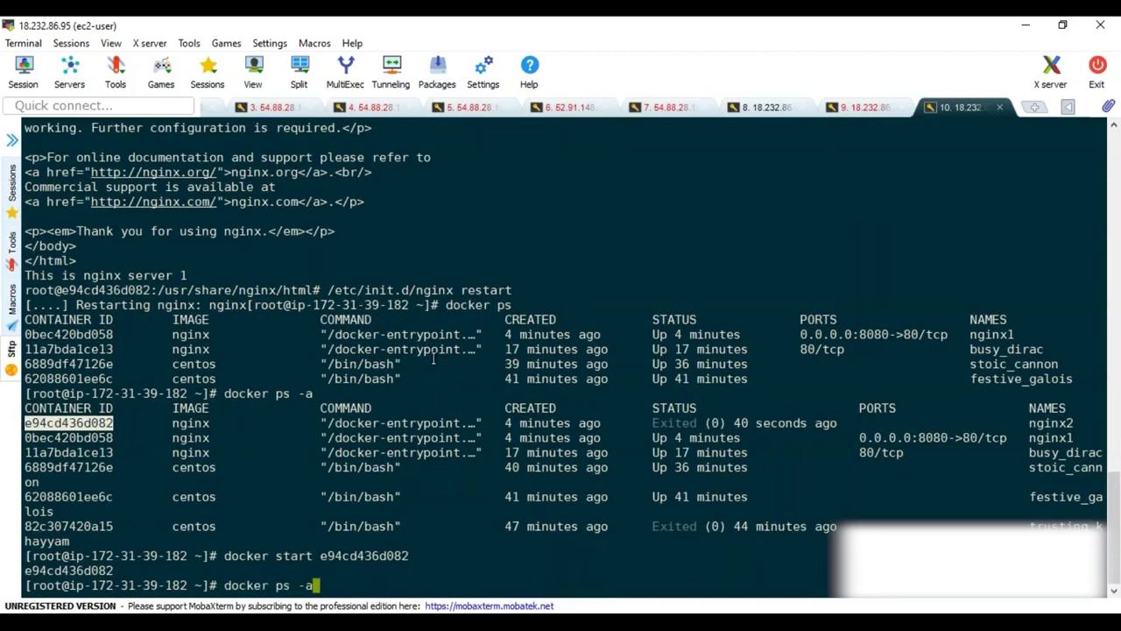
key(BackSpace)
key(BackSpace)
key(BackSpace)
key(Return)
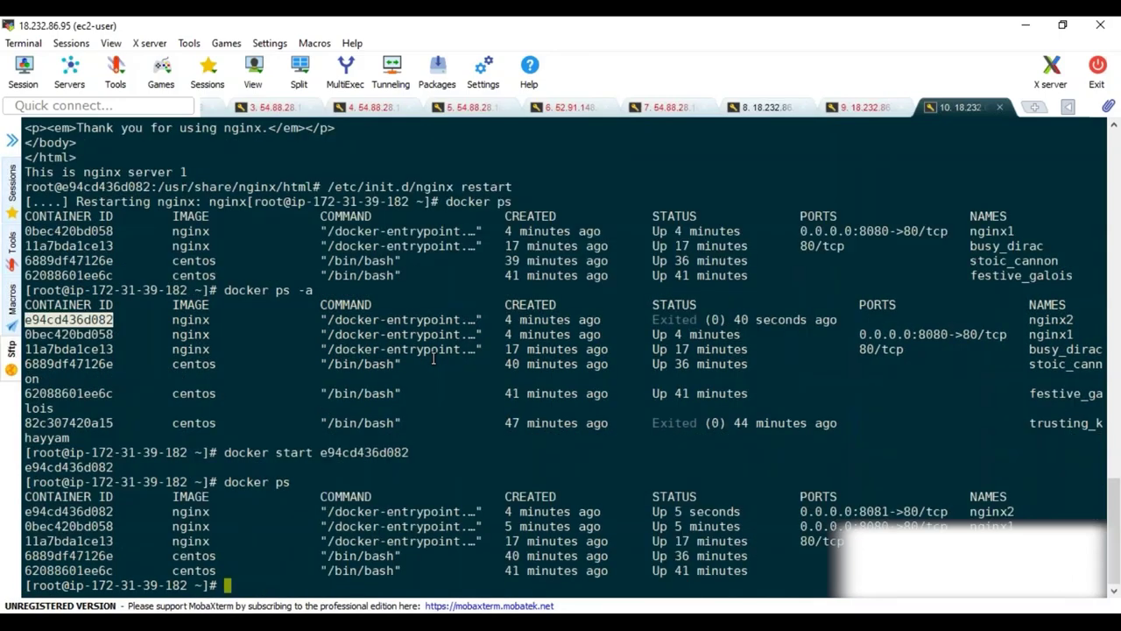
key(alt+Tab)
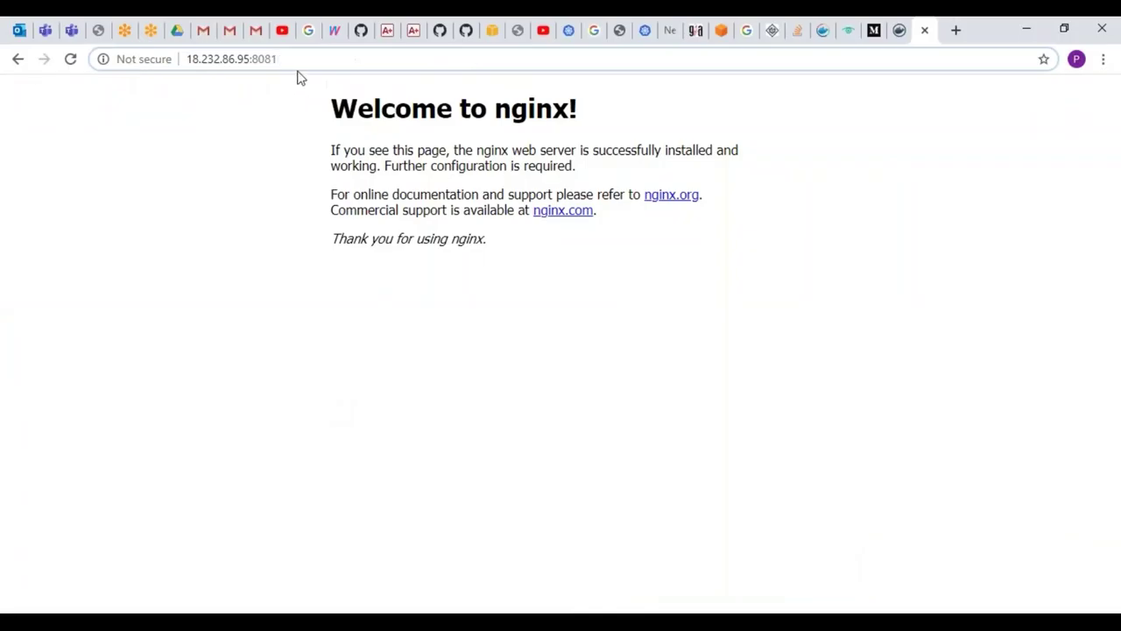
Step: Reload 18.232.86.95:8081 and highlight the added line 'This is nginx server 1'
key(Return)
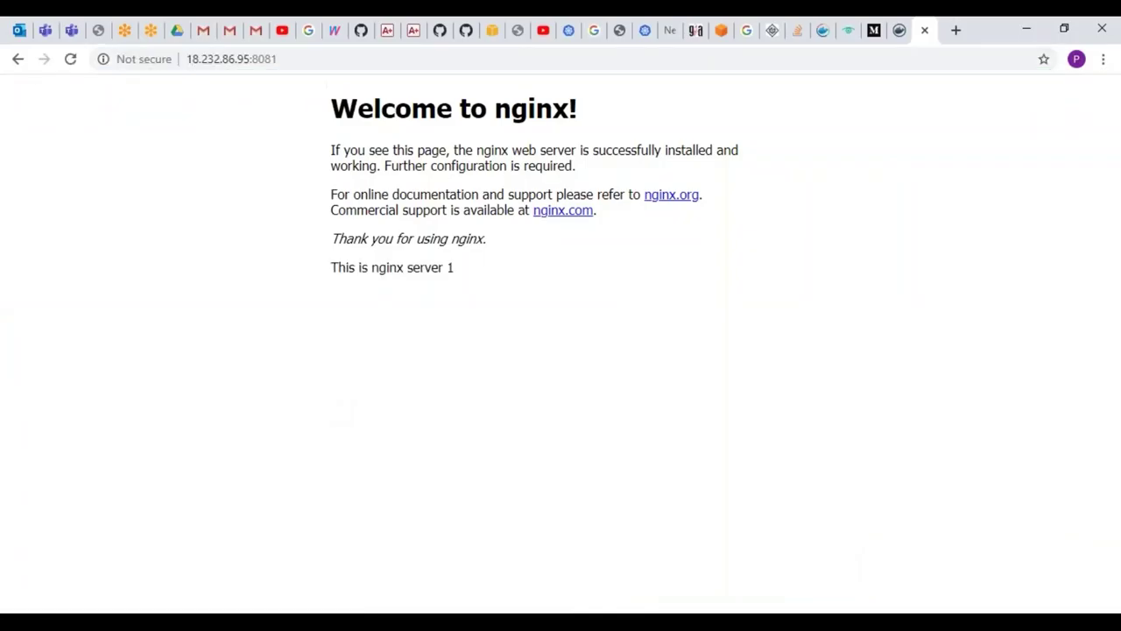
drag(463, 273, 492, 289)
click(326, 277)
click(488, 290)
Step: Switch the address to port 8080 to see the plain nginx welcome page
triple_click(297, 57)
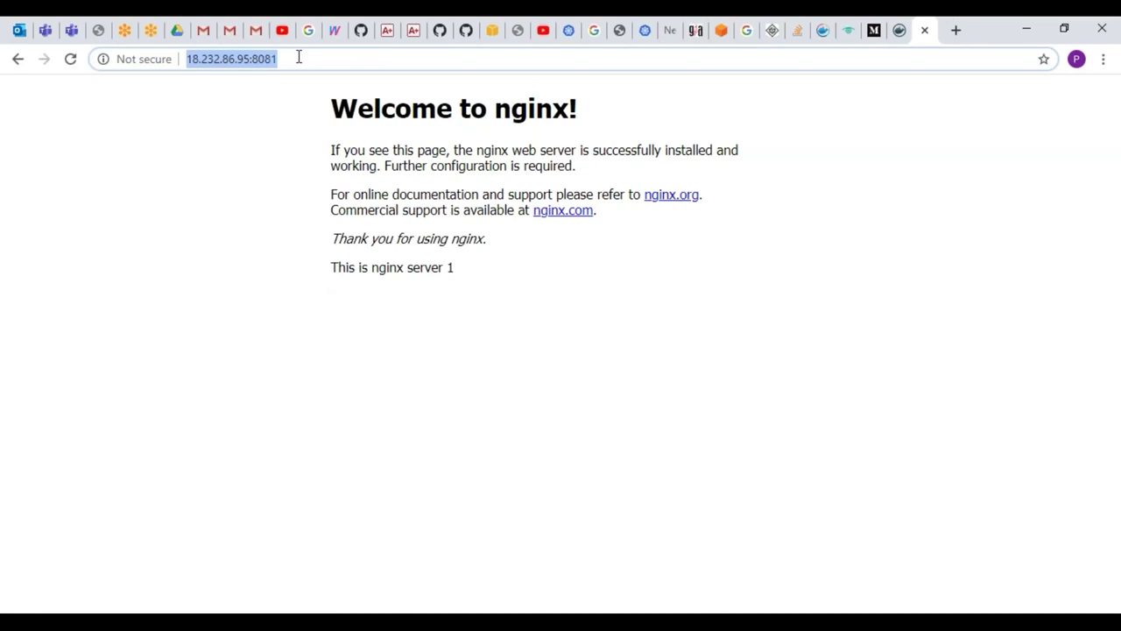
click(298, 57)
key(BackSpace)
text(0)
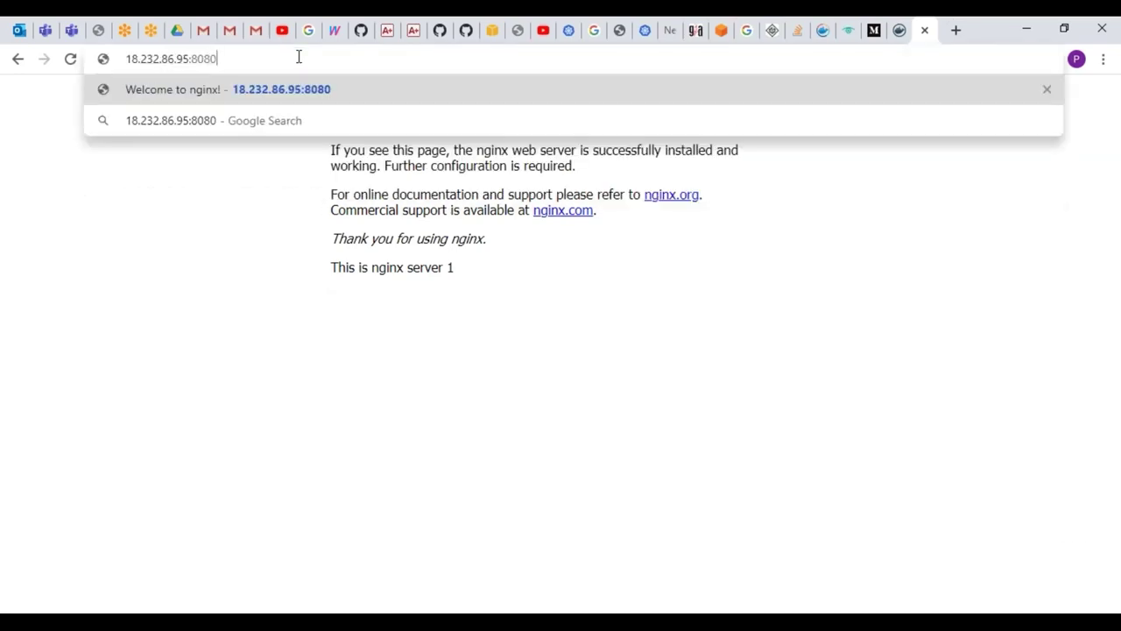
key(Return)
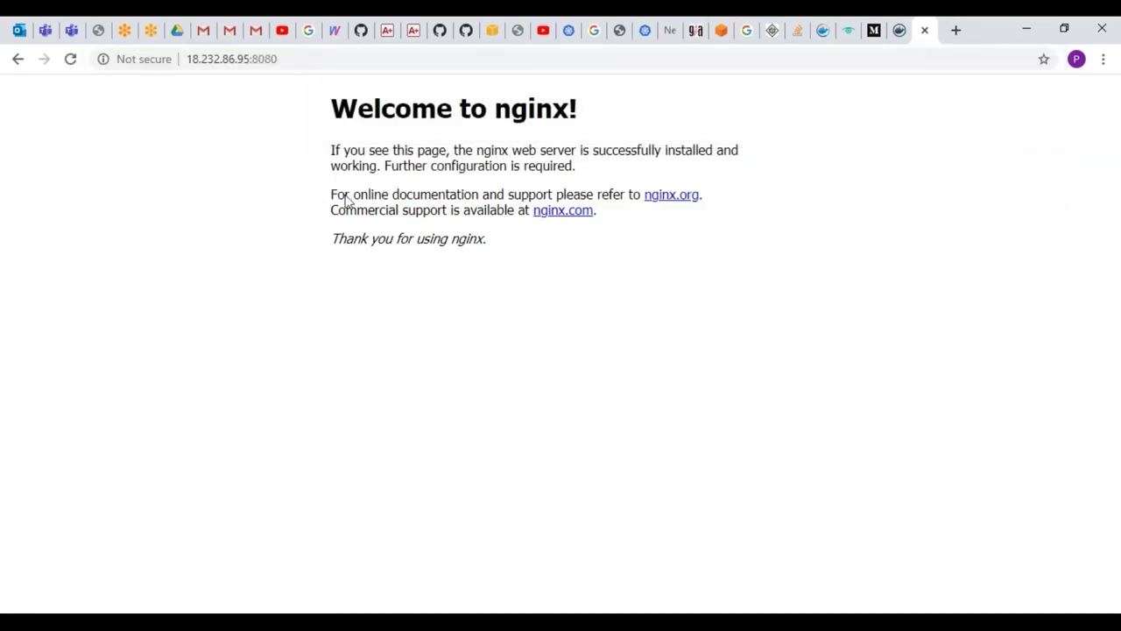
drag(331, 238, 449, 239)
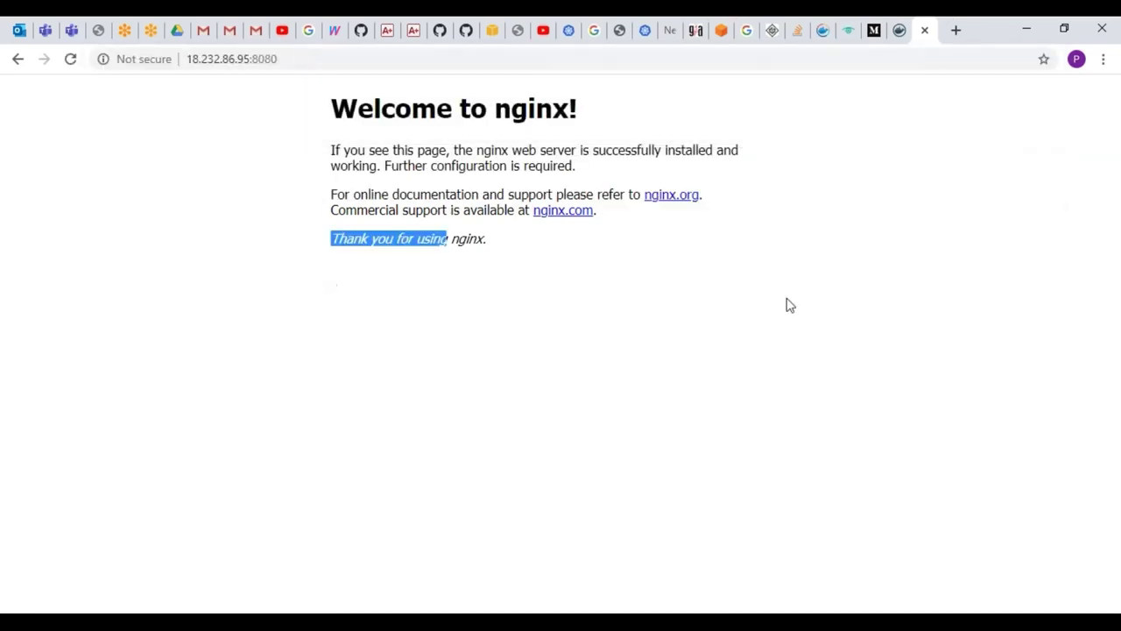
Step: Return to port 8081, then switch back to the terminal
click(342, 61)
click(342, 61)
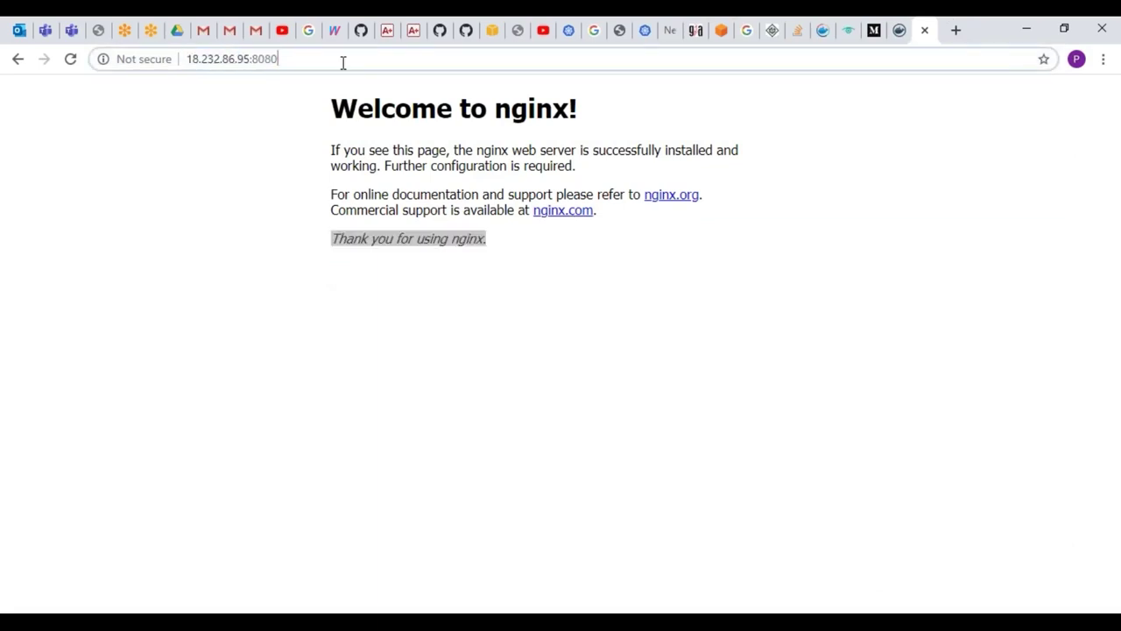
key(BackSpace)
text(1)
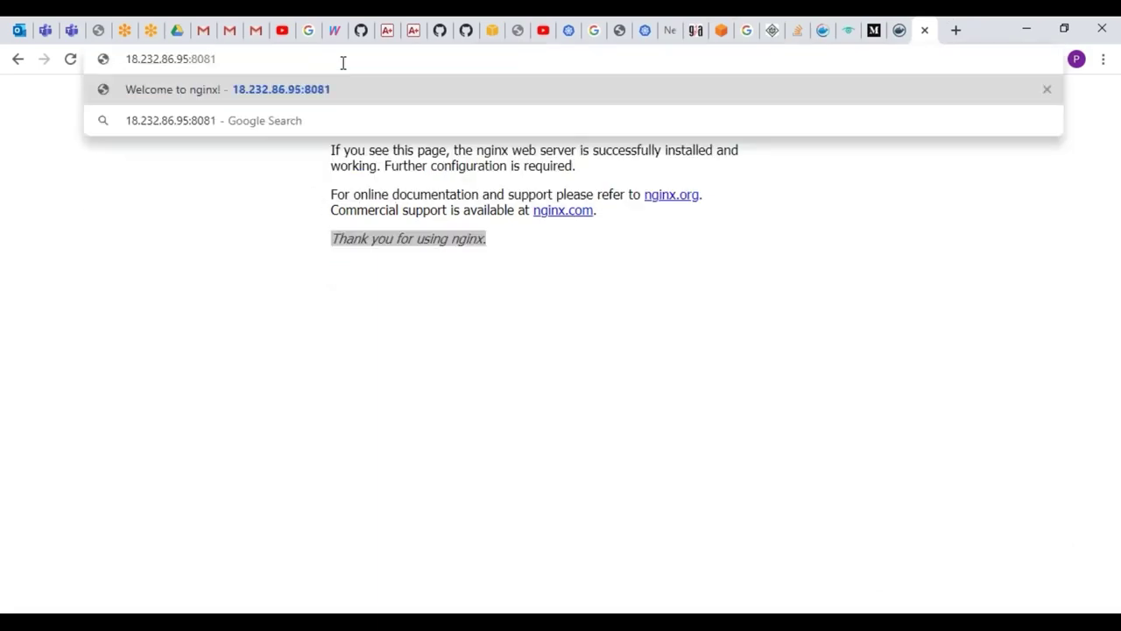
key(Return)
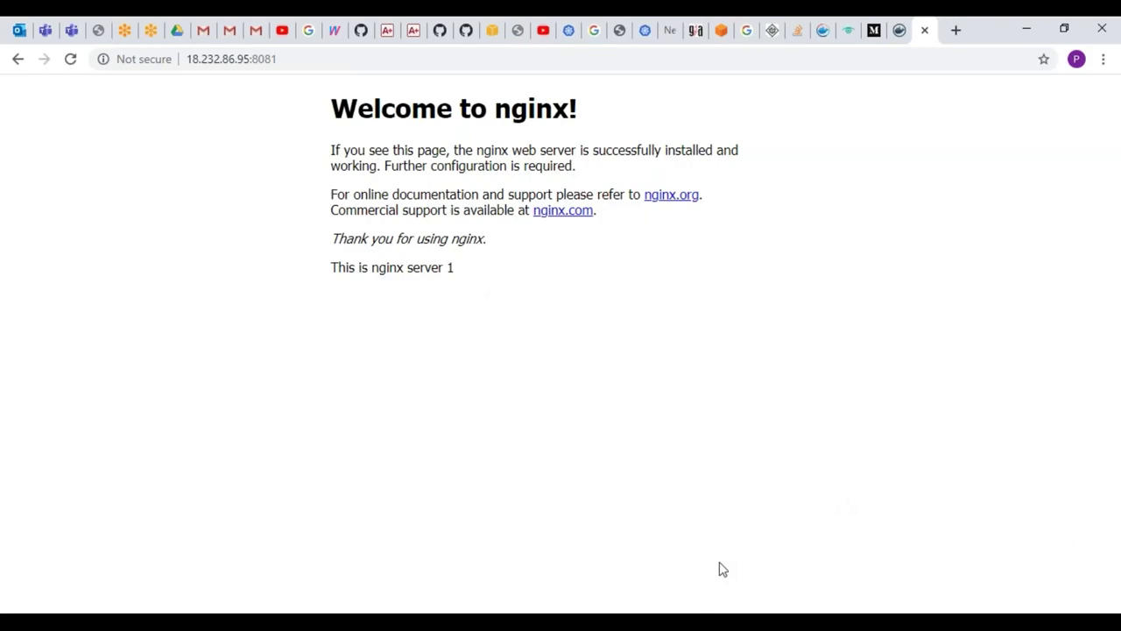
key(alt+Tab)
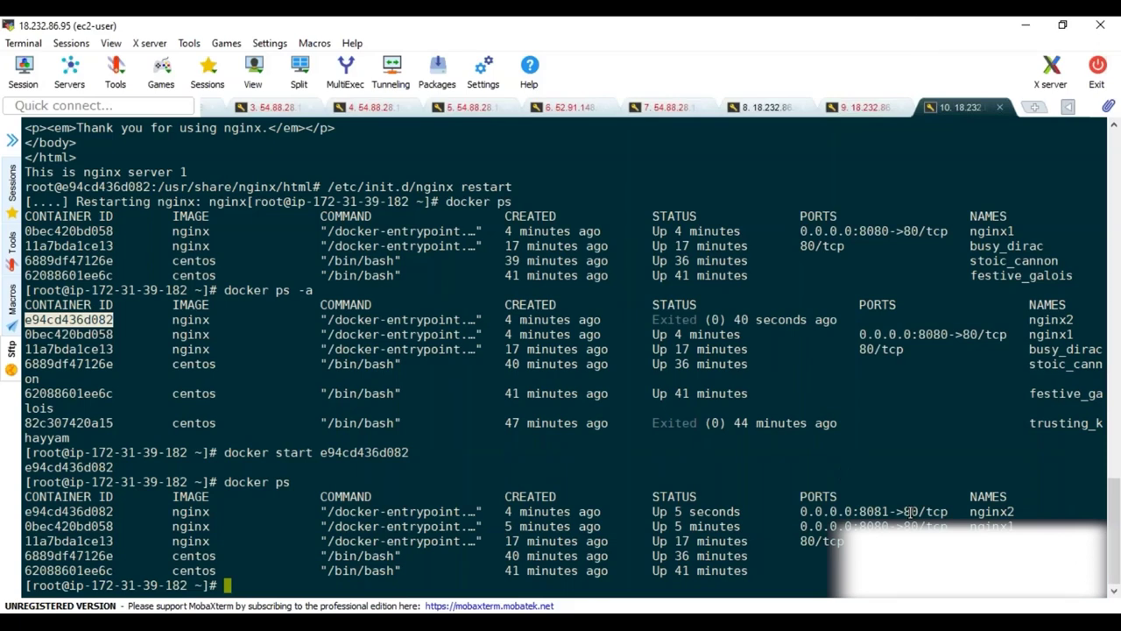
Step: Bring up the Paint port diagram listing 8081 and 8082 under 18.232.86.95:8080, then return to the terminal
mouse_move(743, 617)
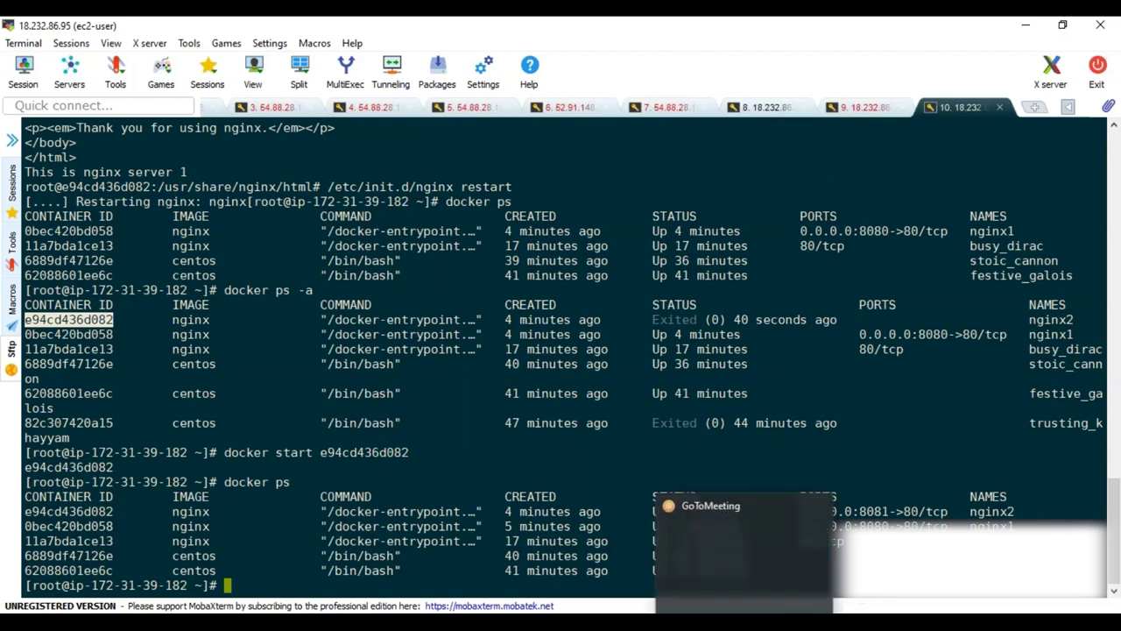
mouse_move(665, 618)
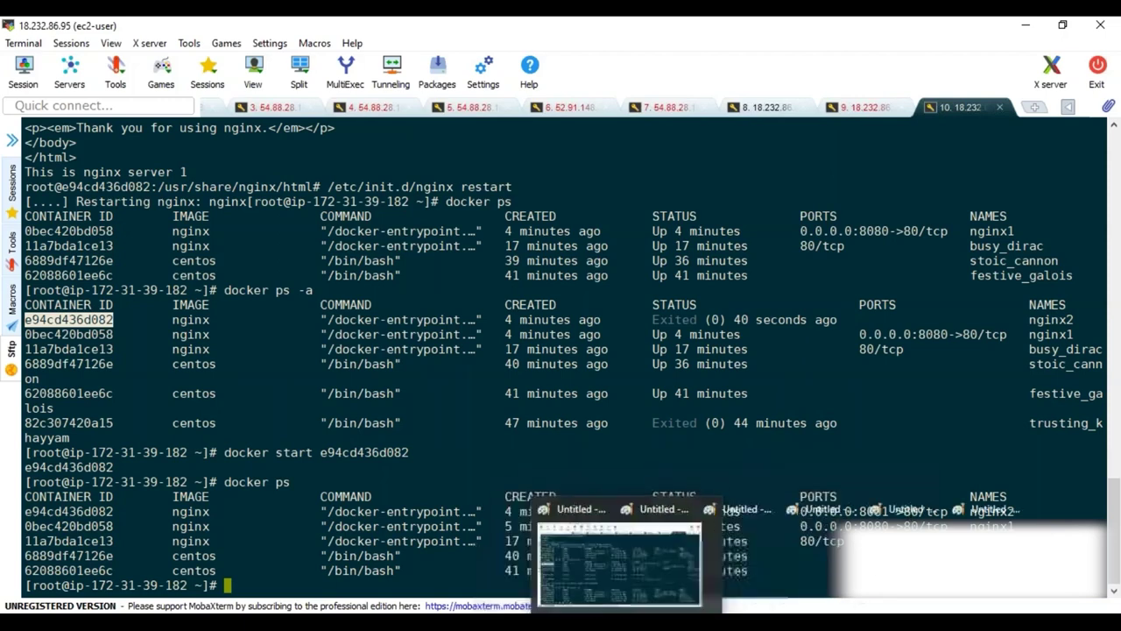
click(1020, 560)
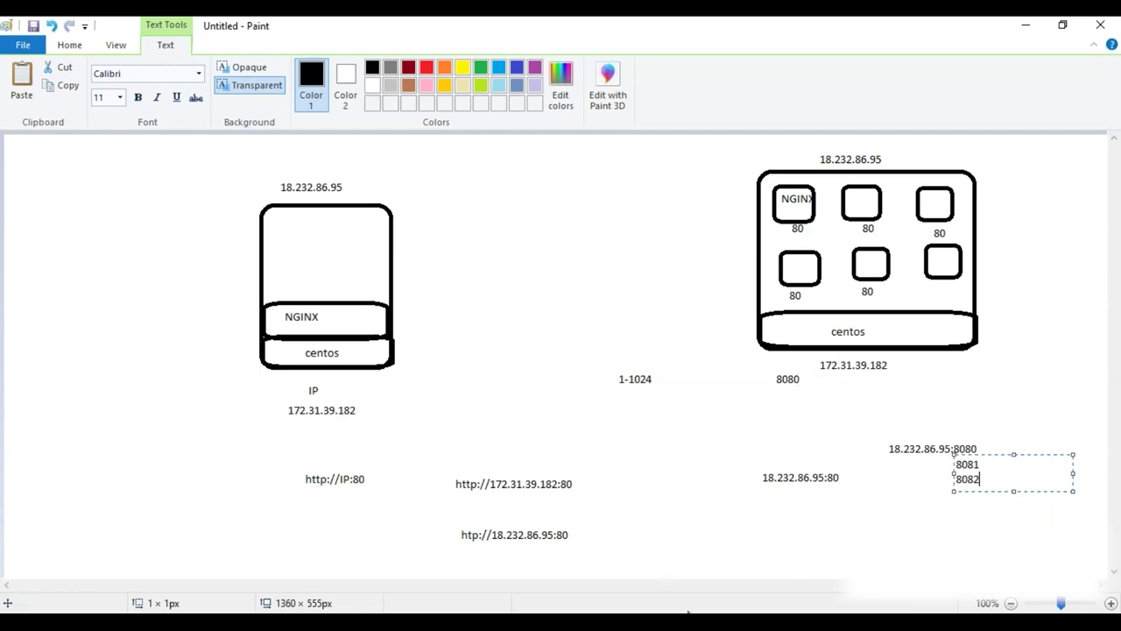
key(alt+Tab)
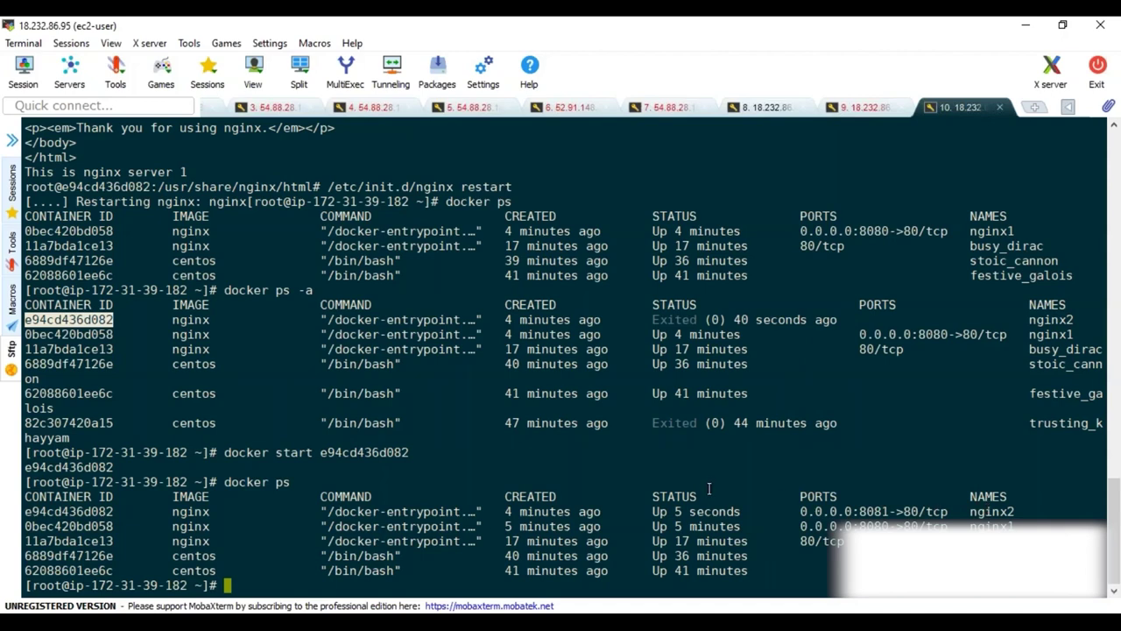
key(alt+Tab)
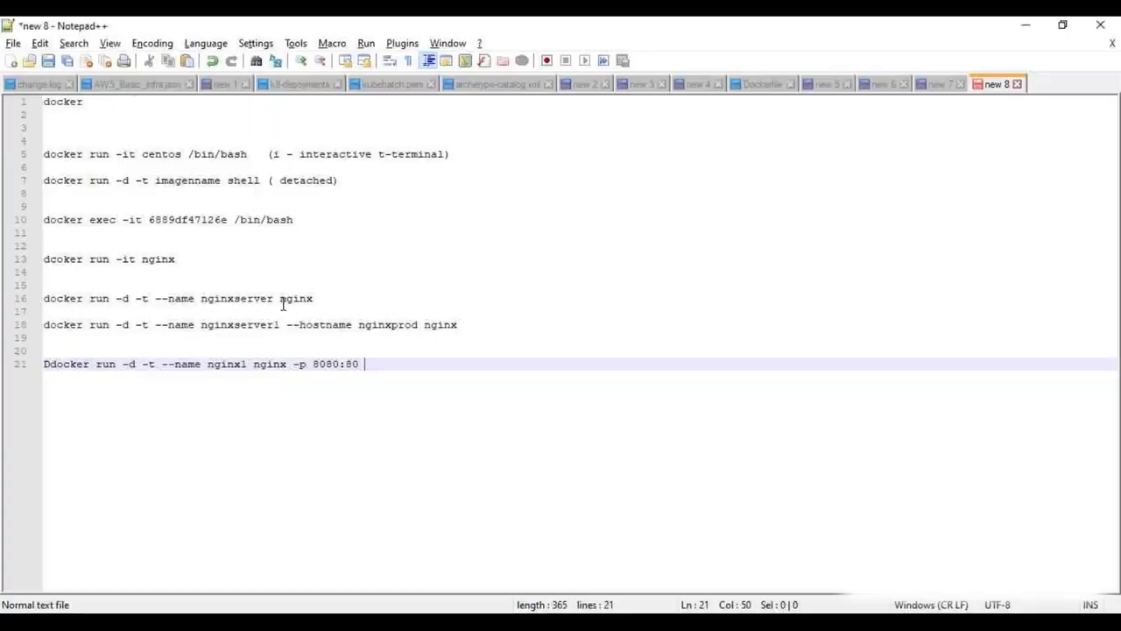
click(445, 324)
double_click(445, 324)
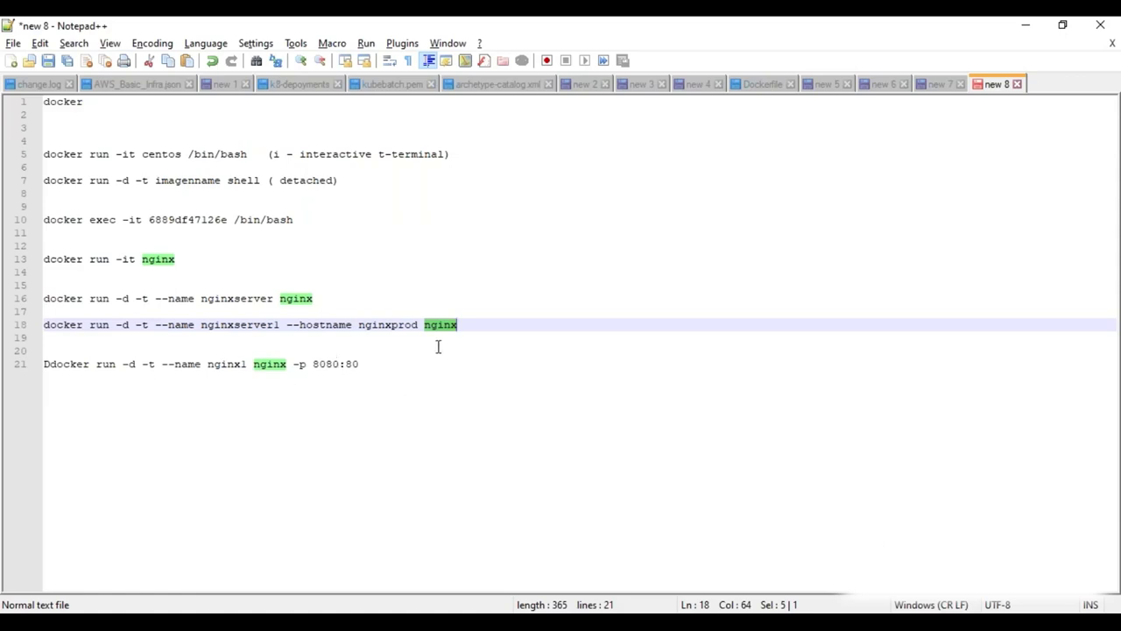
drag(365, 365, 143, 365)
click(424, 441)
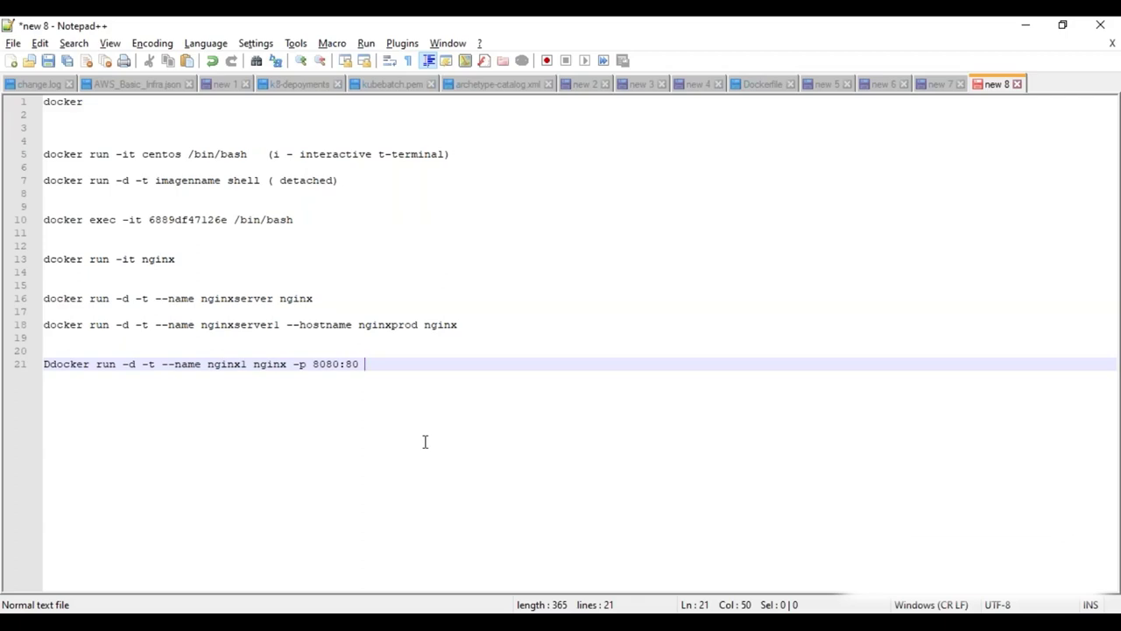
key(alt+Tab)
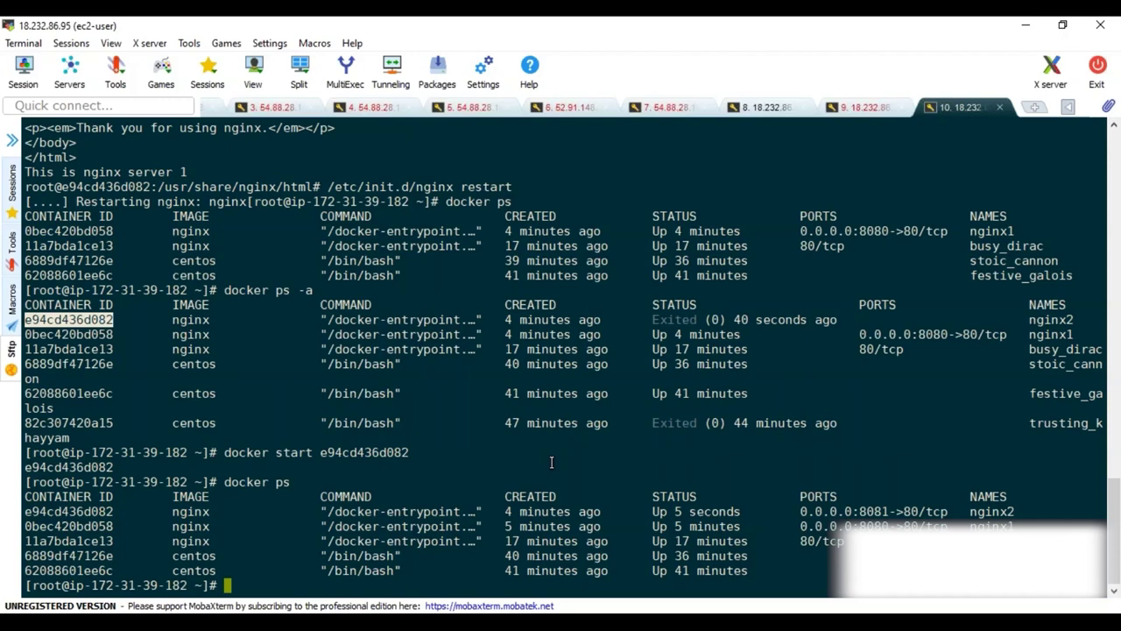
Step: Open a bash shell inside the nginx1 container 0bec420bd058 with docker exec -it
double_click(914, 512)
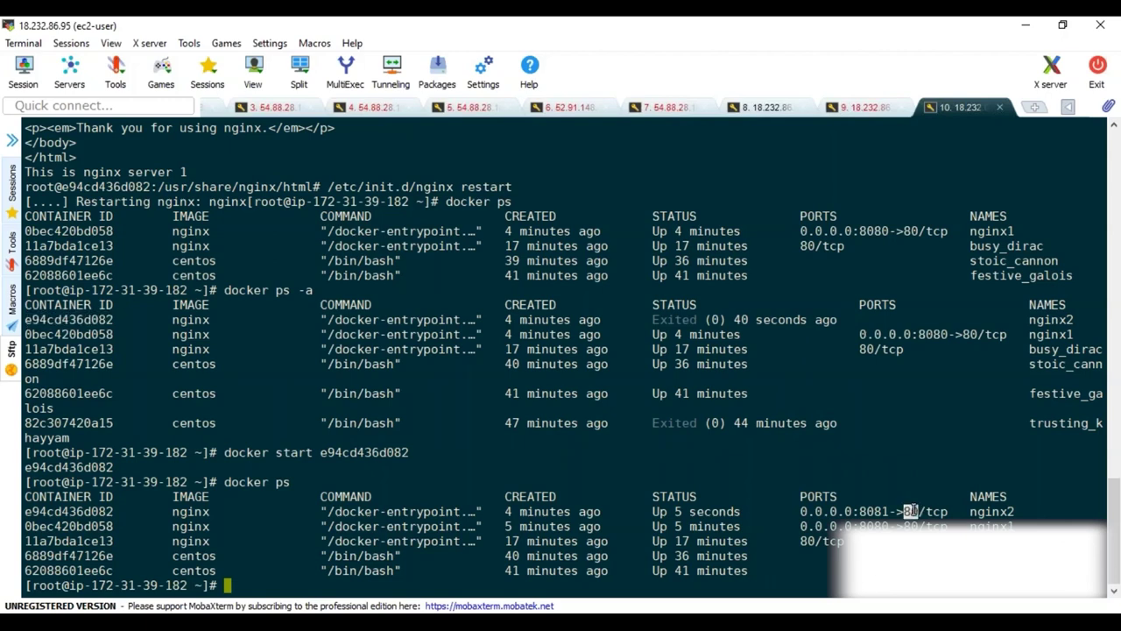
click(873, 451)
double_click(77, 231)
key(super+c)
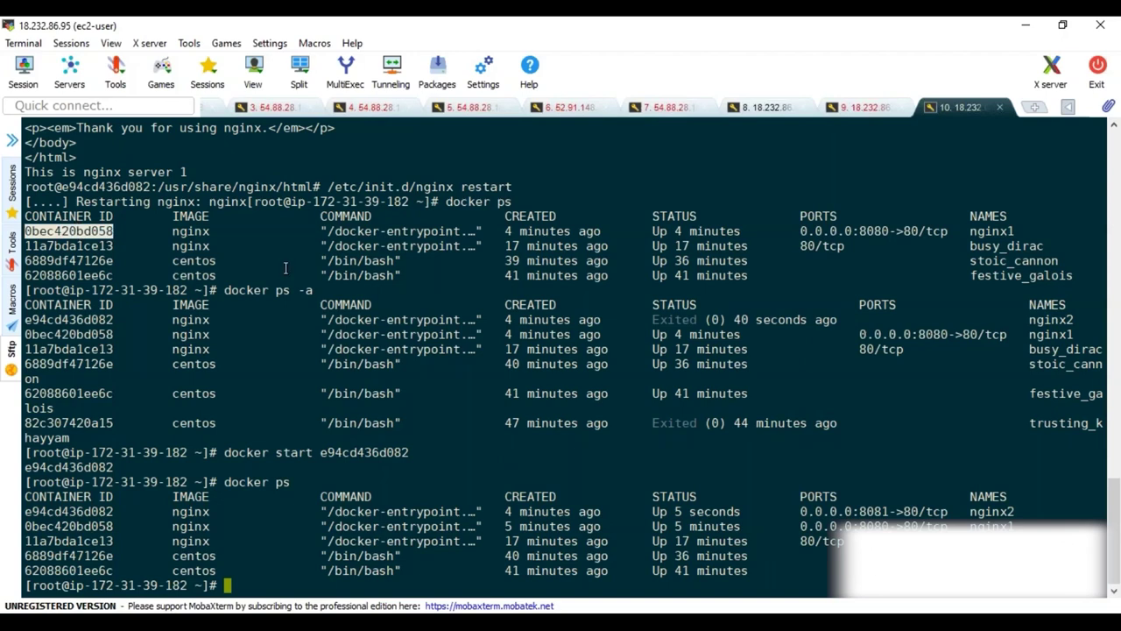
text(docker exec -it)
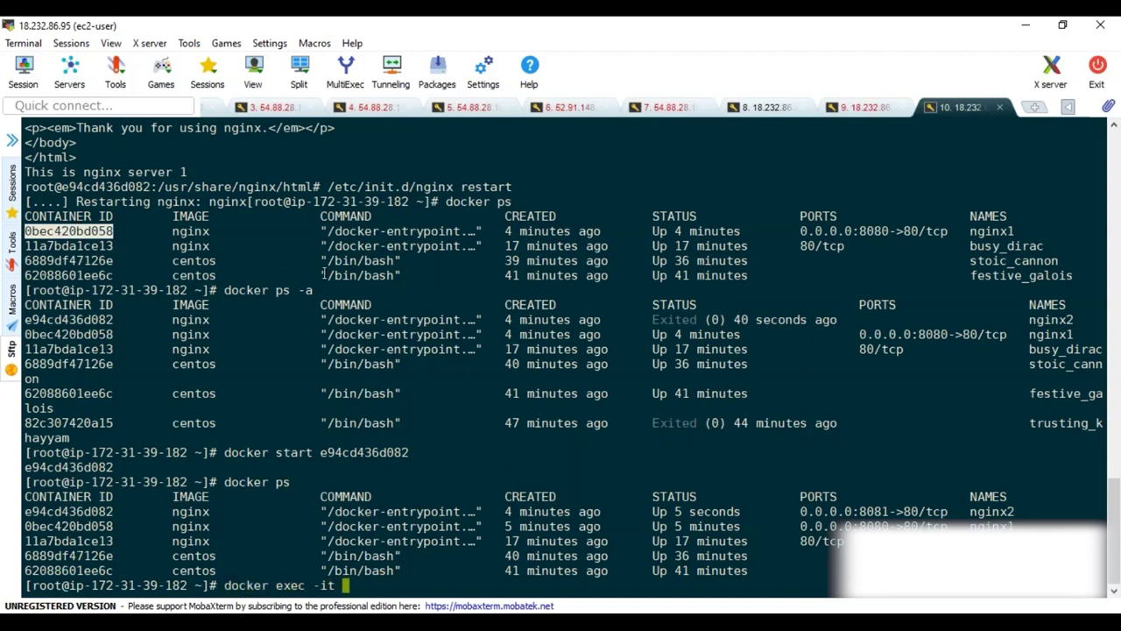
right_click(349, 396)
click(537, 379)
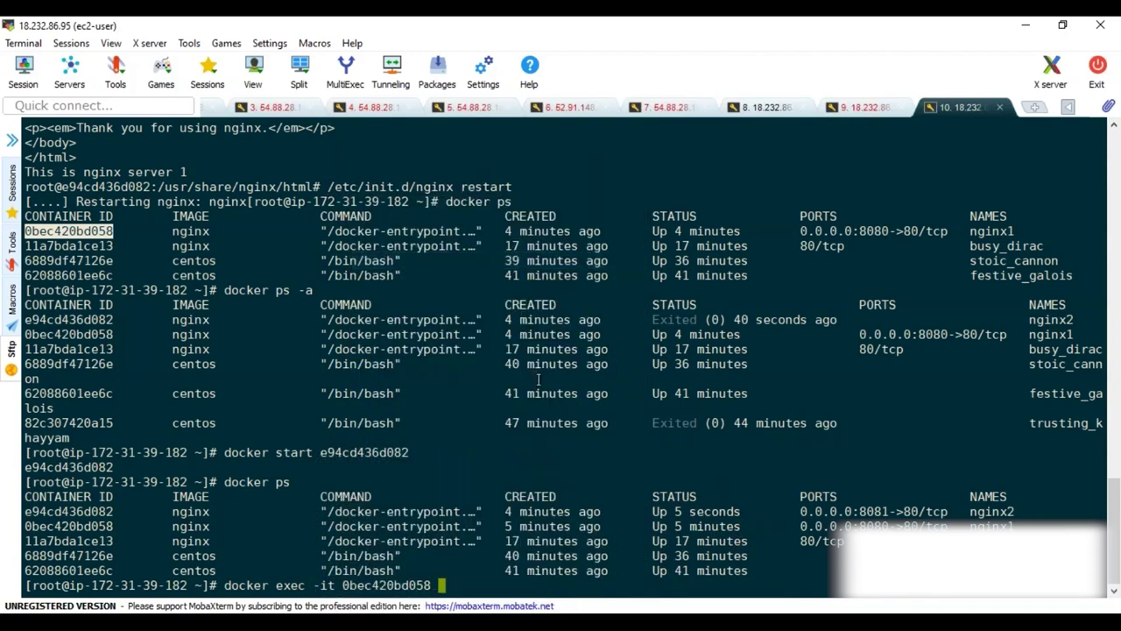
text(bash)
key(Return)
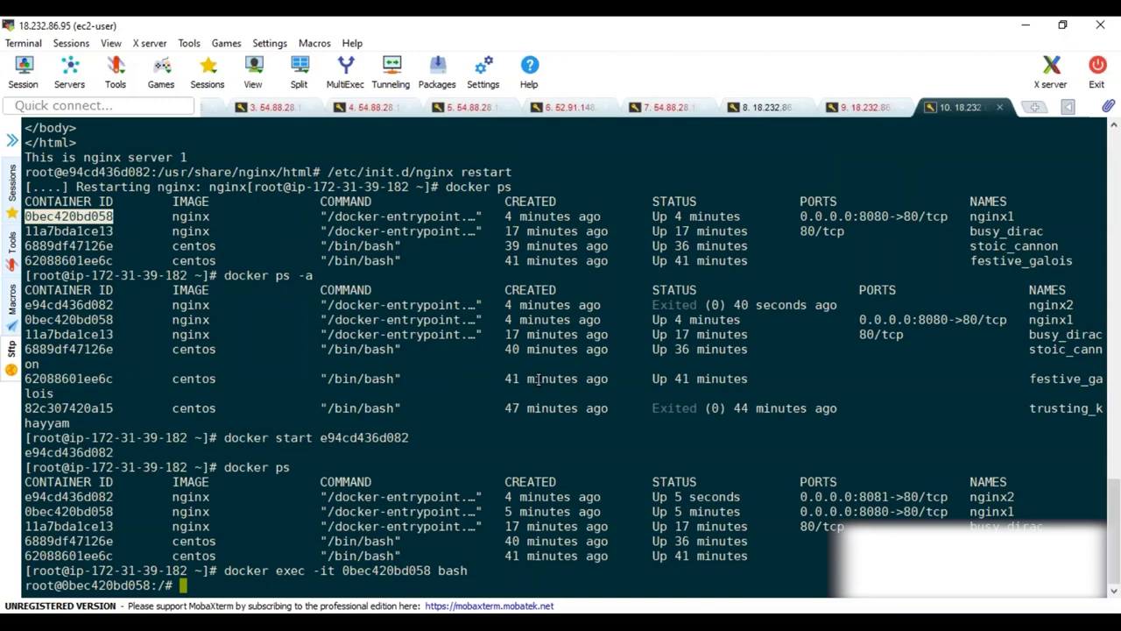
Step: Run find across the container filesystem, stop it with Ctrl+C, then show the Paint windows
text(find)
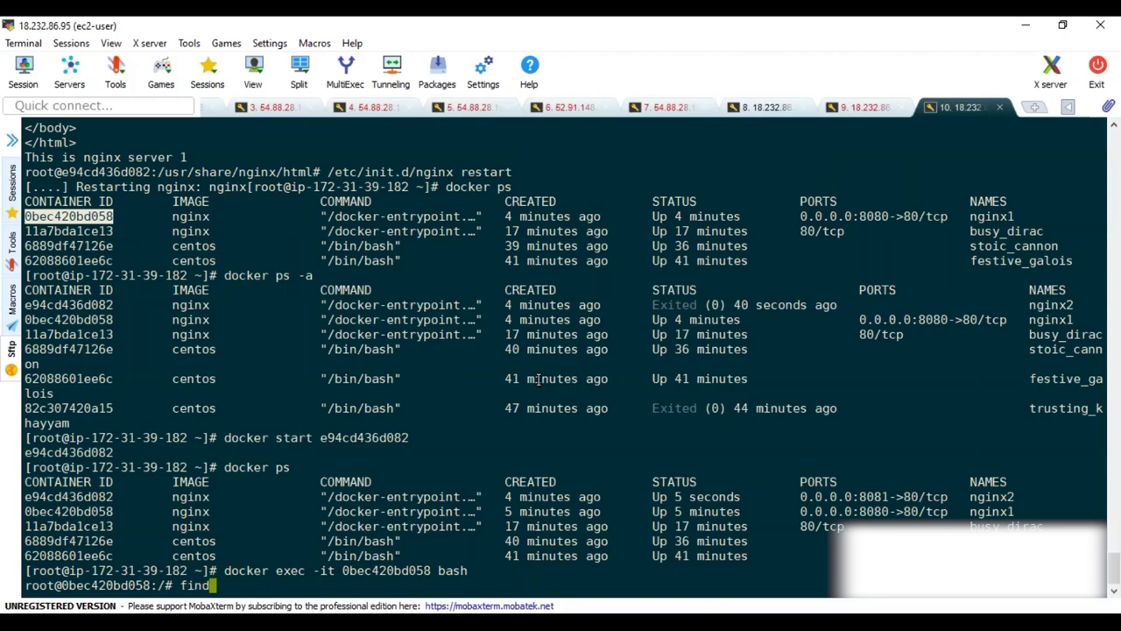
key(Return)
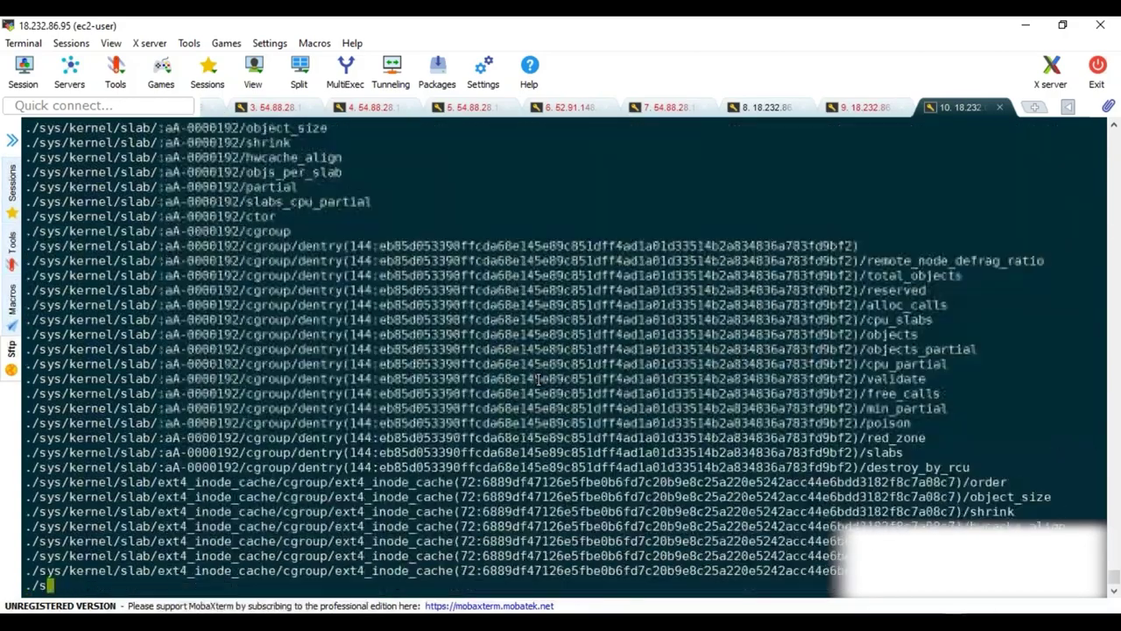
key(ctrl+c)
key(ctrl+c)
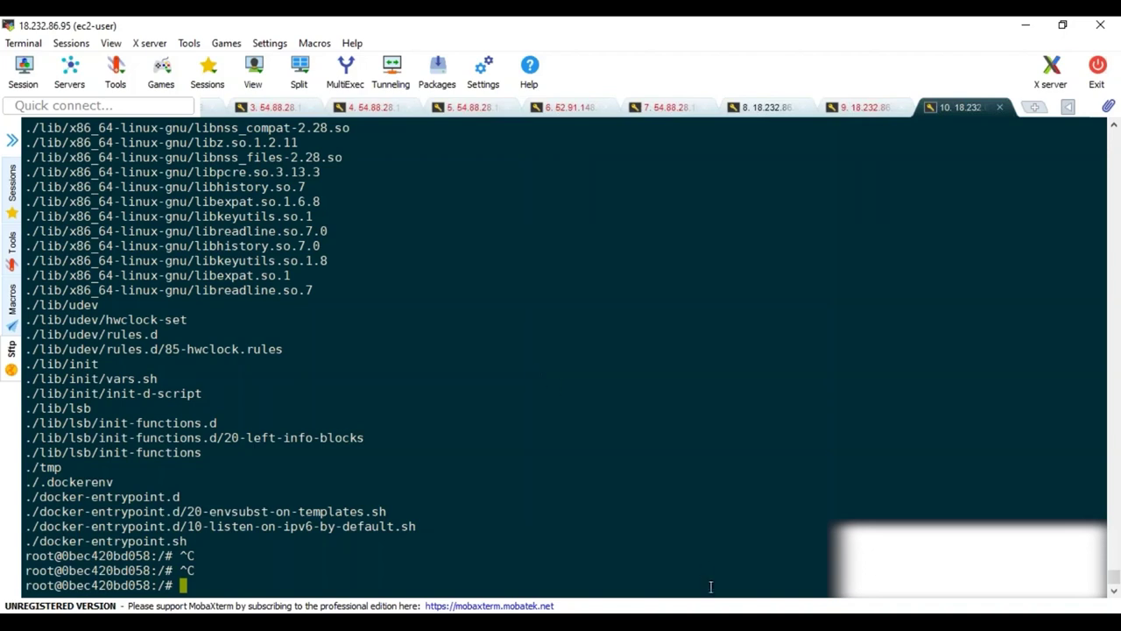
click(582, 629)
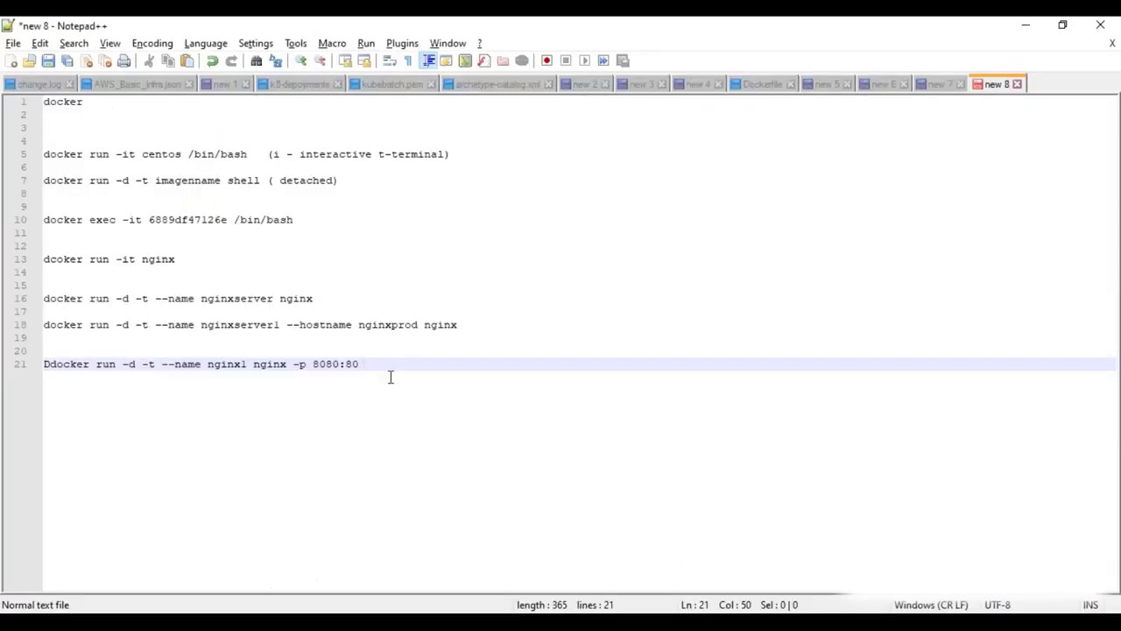
Step: Edit line 21 of the nginx1 note to use port 3000, then return to the nginx welcome page
text(appl)
key(Left)
key(Left)
key(Left)
key(Left)
key(BackSpace)
key(BackSpace)
text(300)
text(0)
click(663, 613)
click(633, 581)
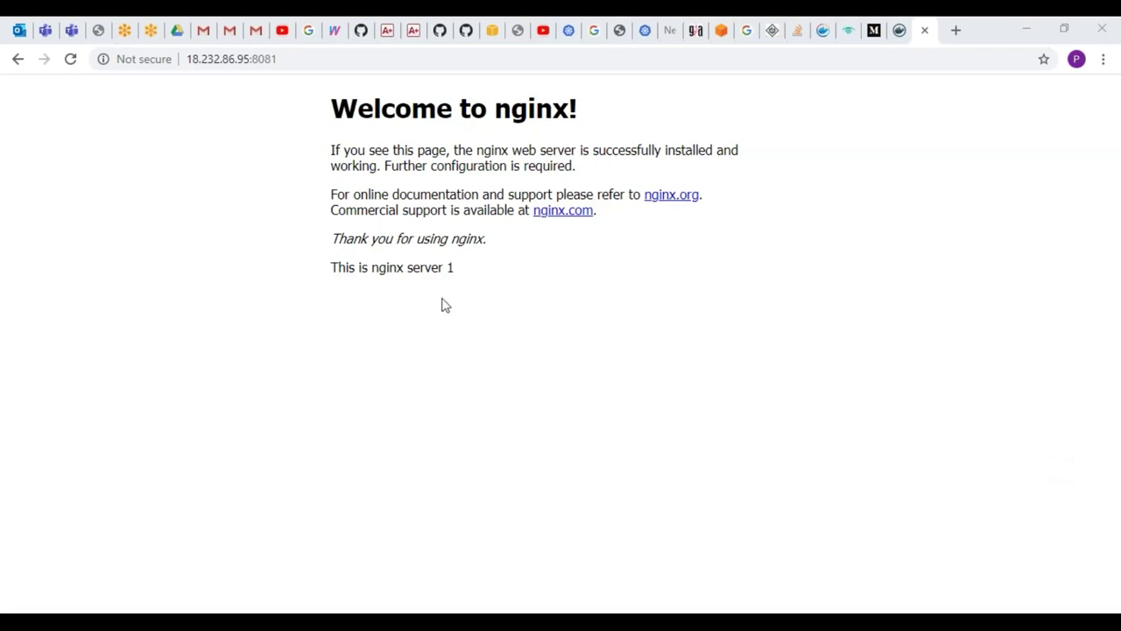
Step: View the docker images documentation tab, then bring the Paint port diagram forward
click(825, 31)
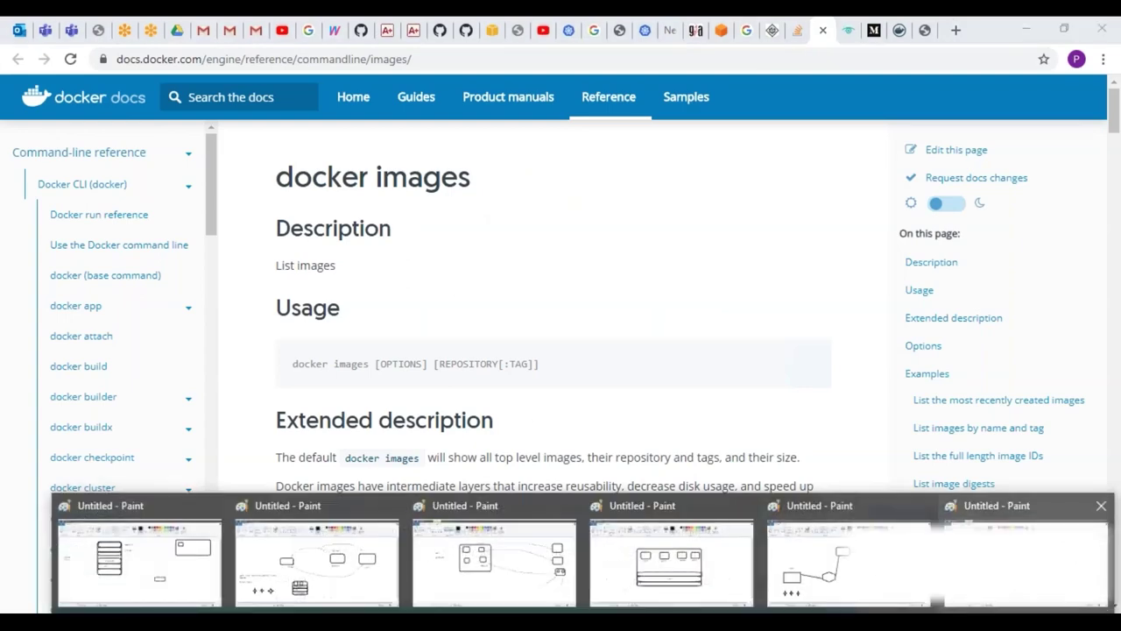
click(1020, 548)
click(731, 605)
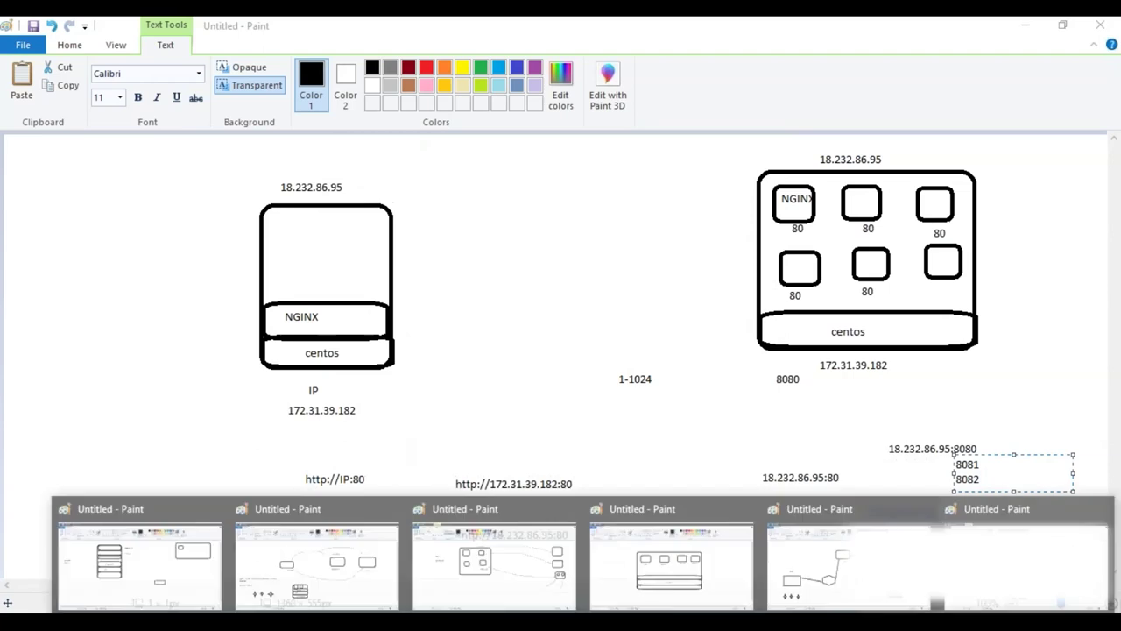
Step: In the SCM diagram, draw a small rounded box and a tall rounded box near 'public'
click(837, 589)
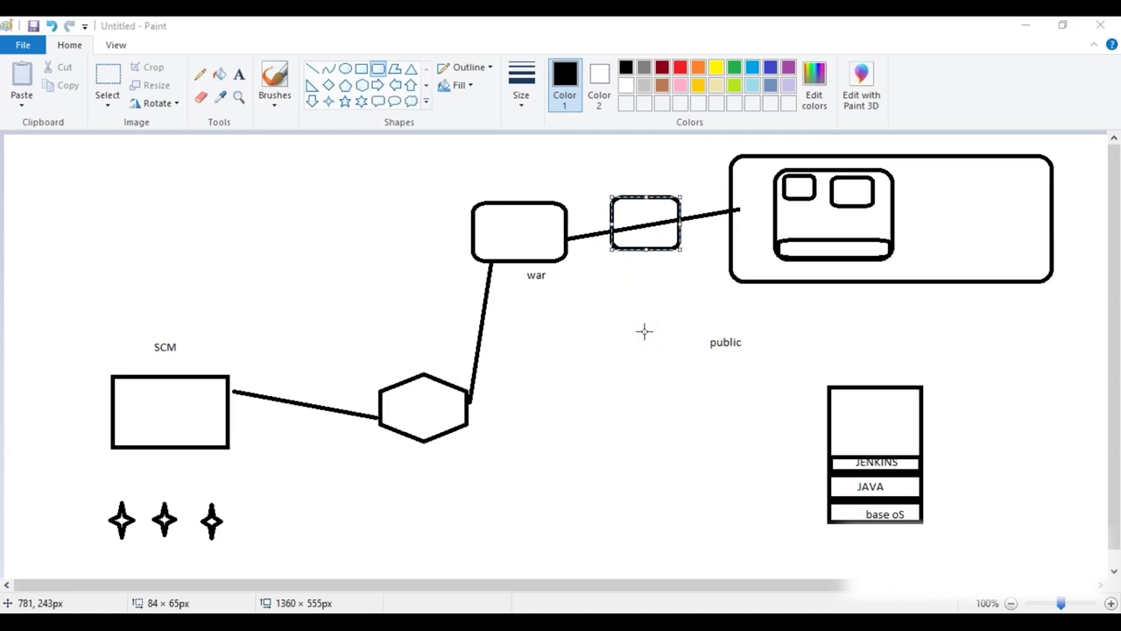
click(382, 75)
drag(637, 278, 697, 319)
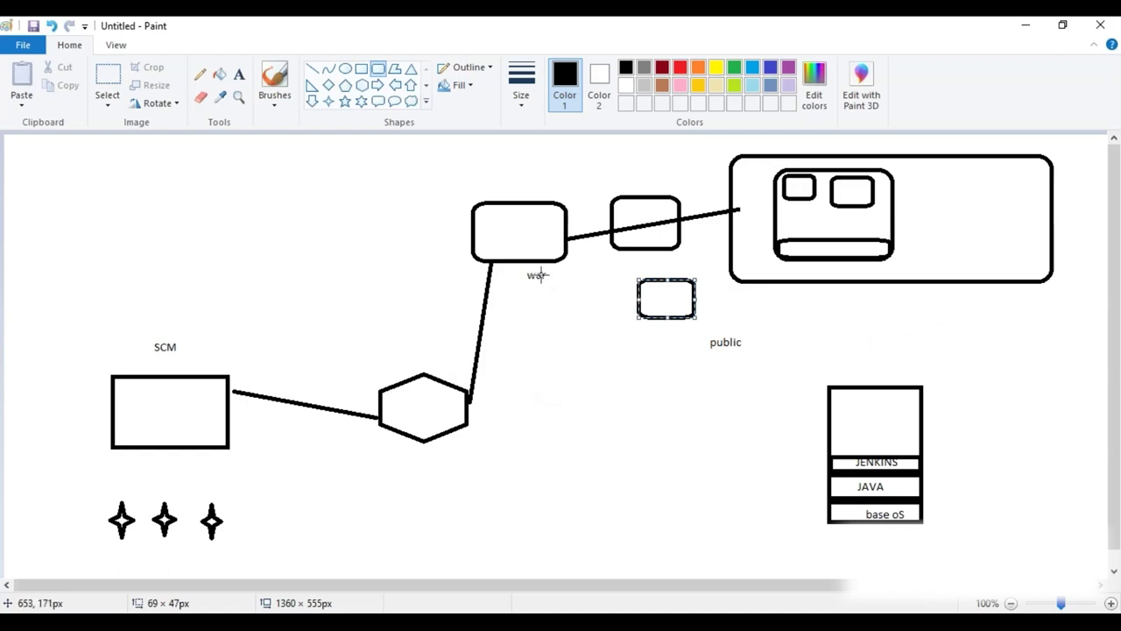
drag(552, 329, 597, 408)
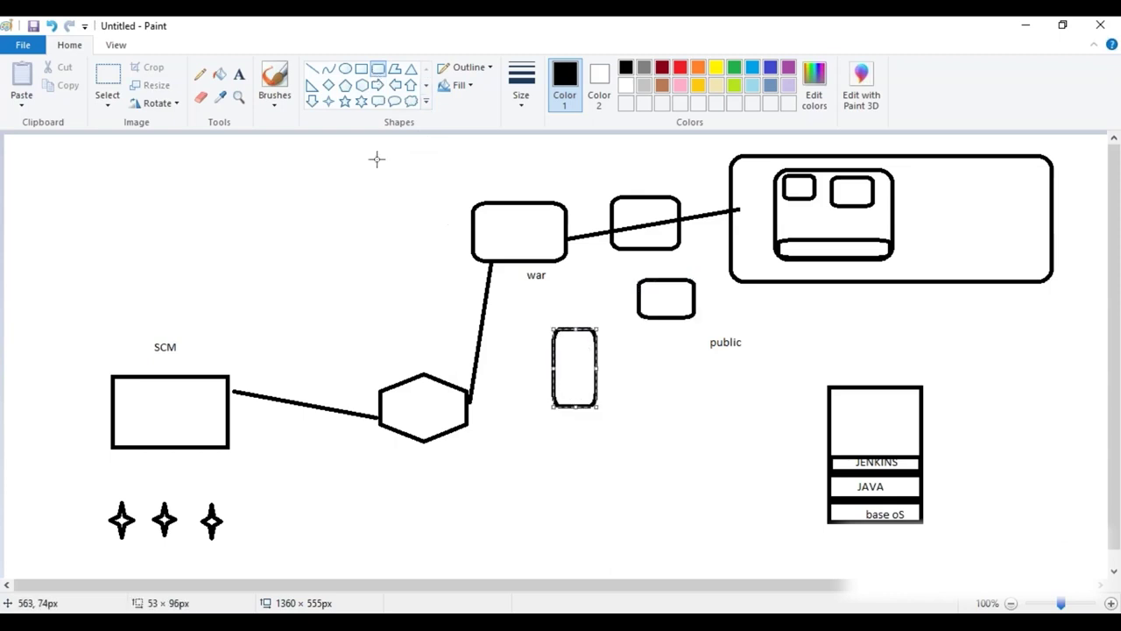
Step: Join the tall rounded box to the small one with a straight line
click(312, 68)
drag(600, 361, 667, 319)
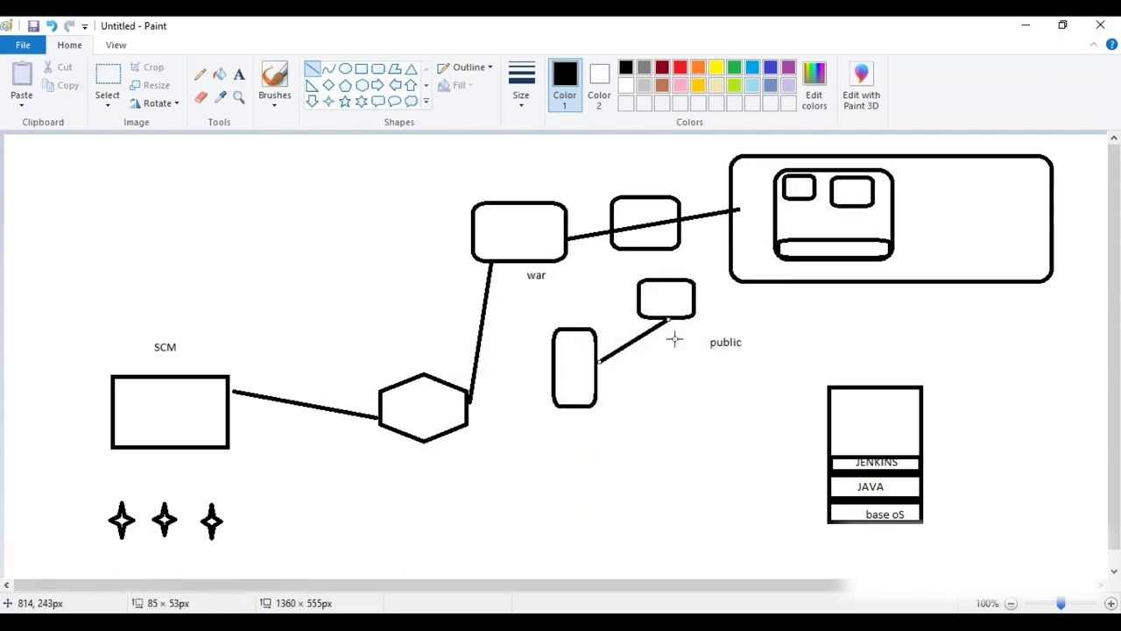
click(663, 624)
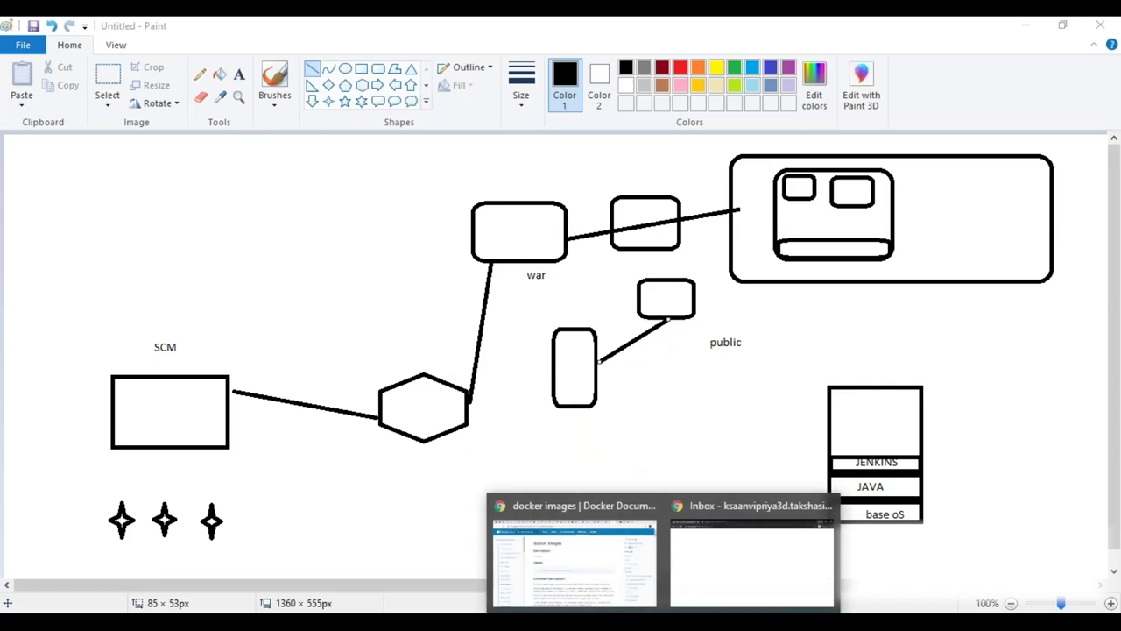
Step: Bring up the docker images documentation page in Chrome and look it over
click(622, 547)
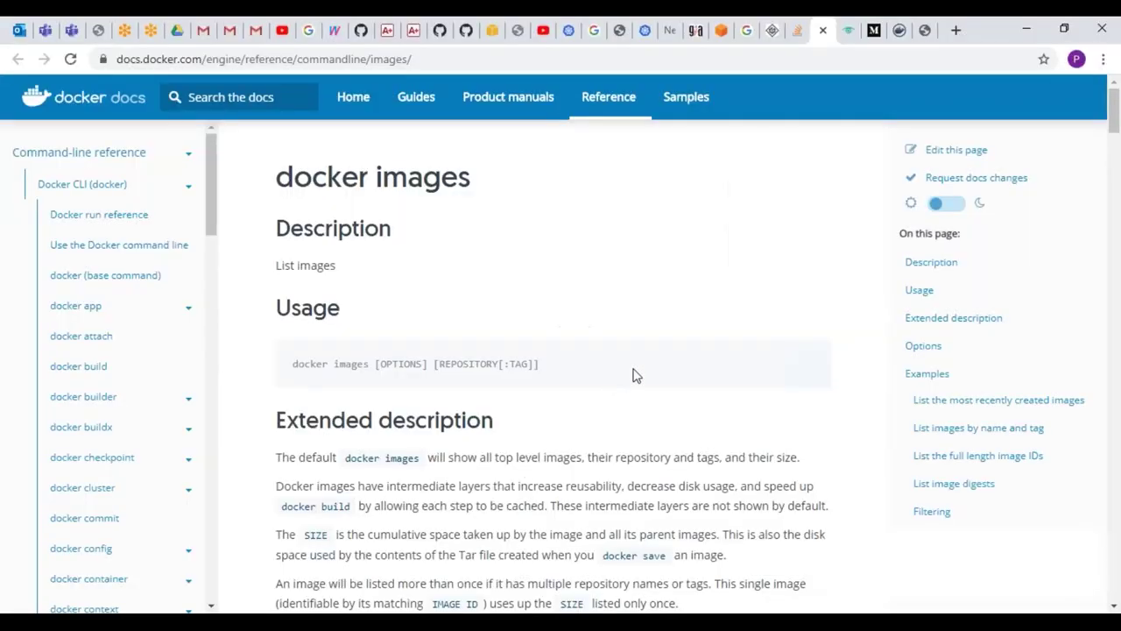
click(581, 59)
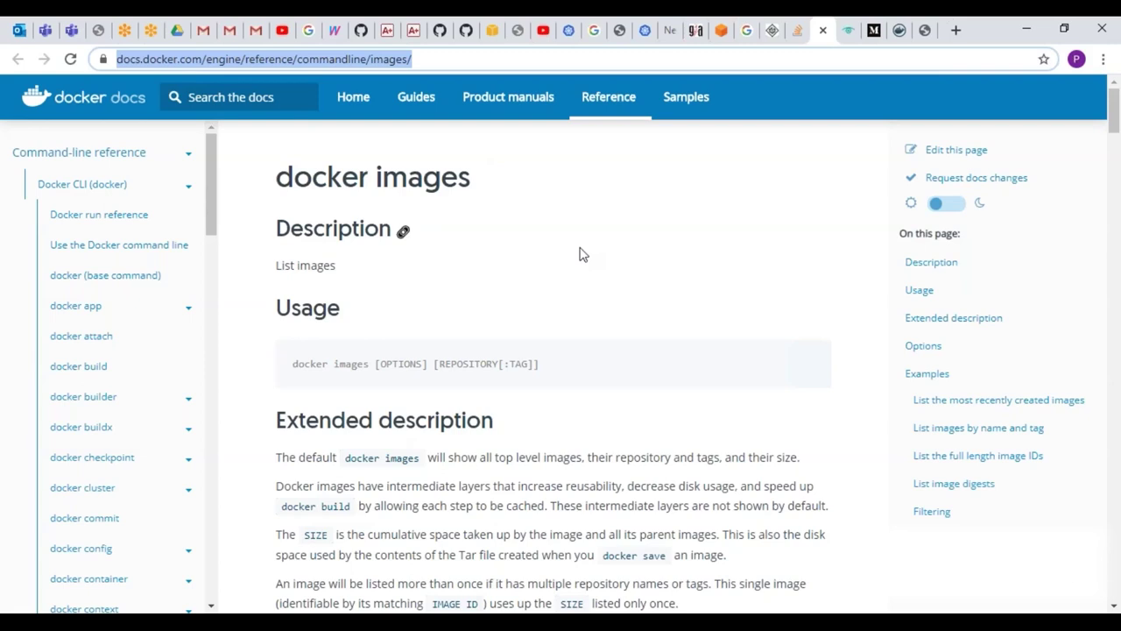
key(alt+Tab)
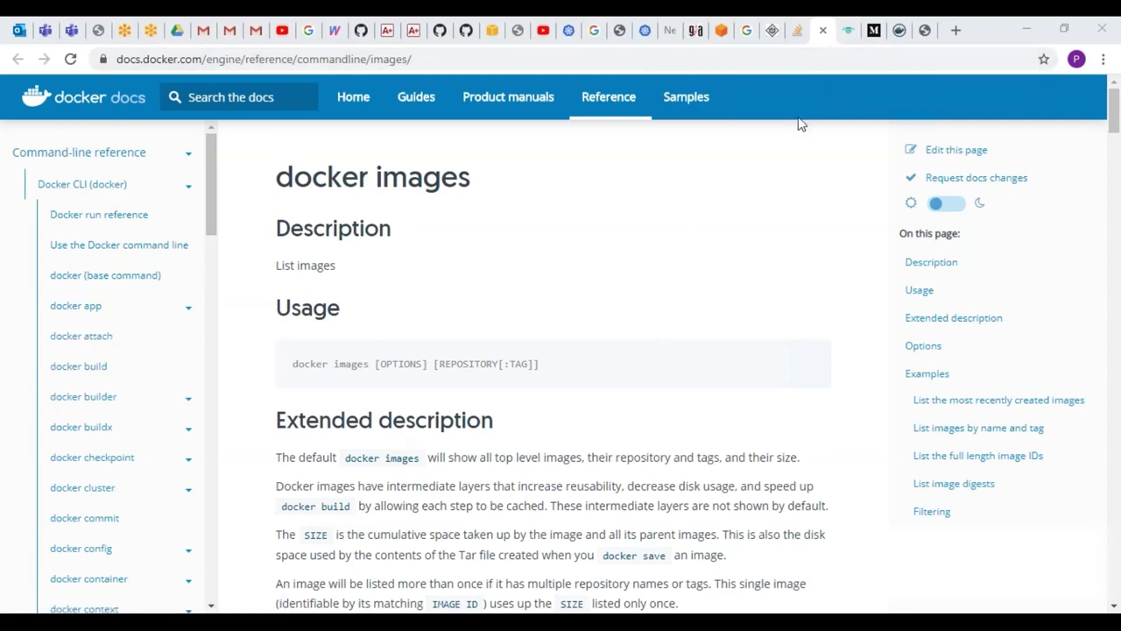
scroll(728, 303, down, 3)
scroll(665, 303, up, 3)
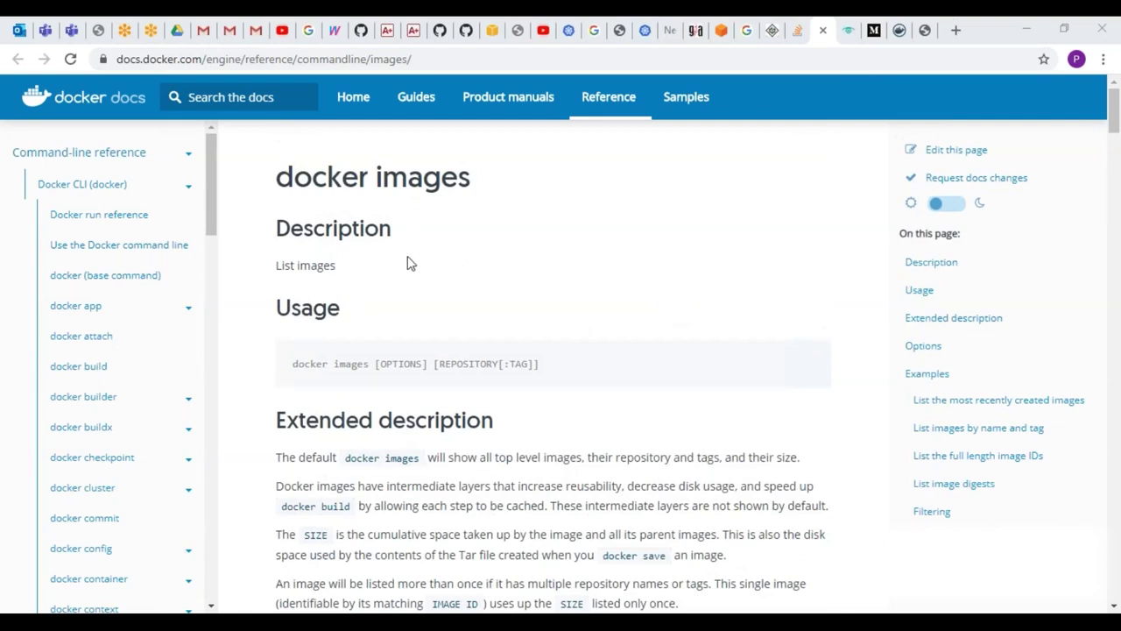
Step: Close the accidental Save As dialog and select the docs page address
click(188, 60)
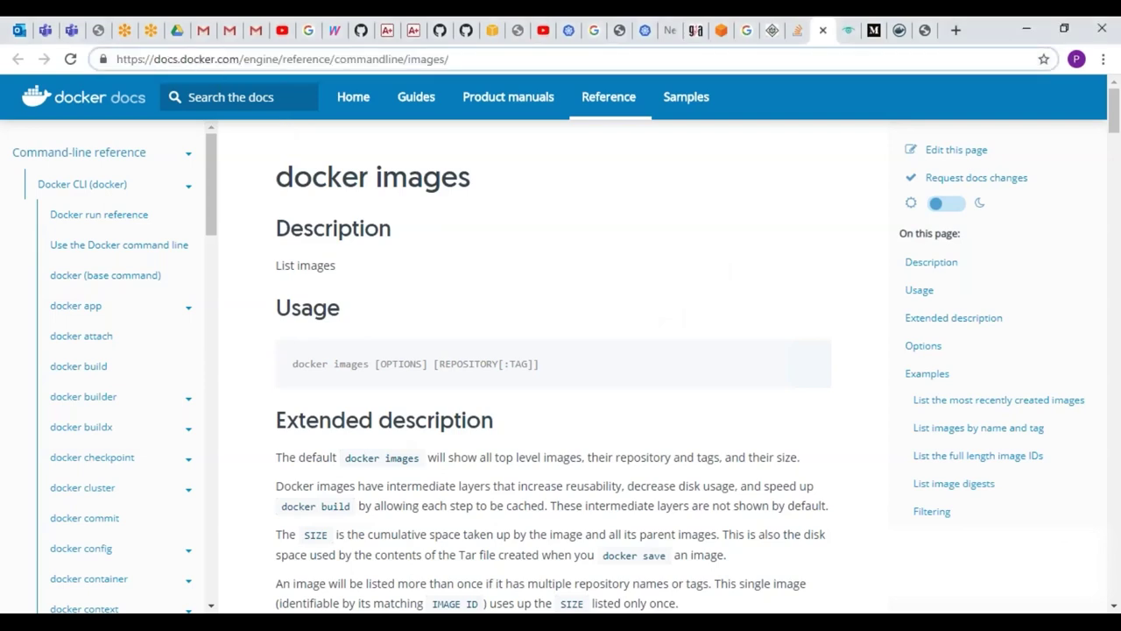
text(hu)
key(ctrl+s)
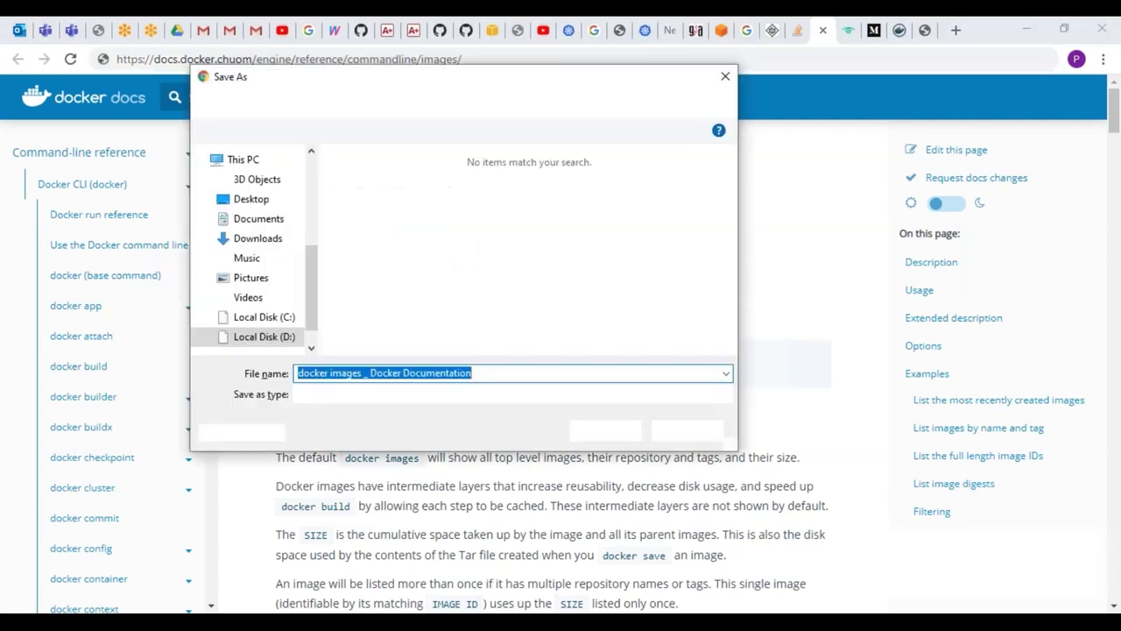
click(725, 78)
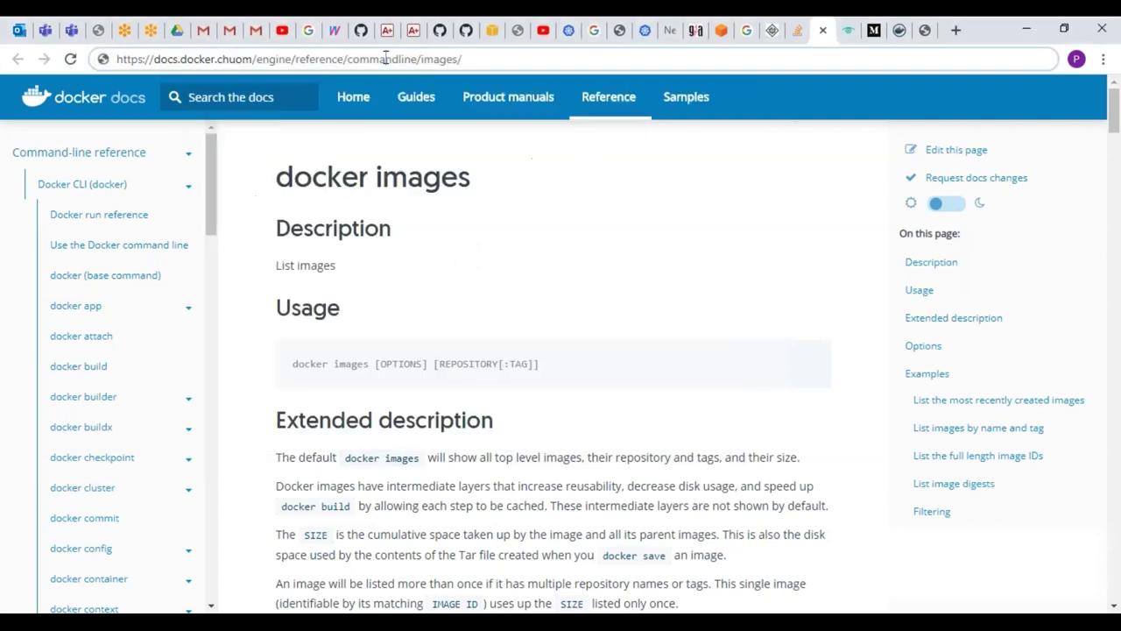
click(376, 63)
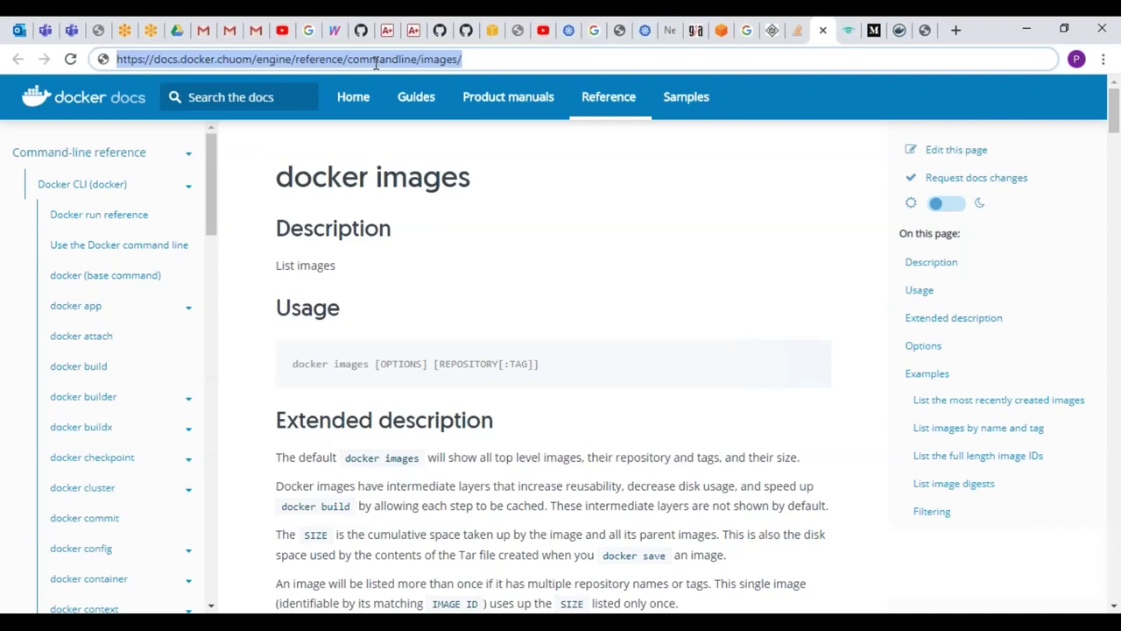
Step: Load hub.docker.com to check the repositories, then return to the MobaXterm terminal
text(hub)
key(Return)
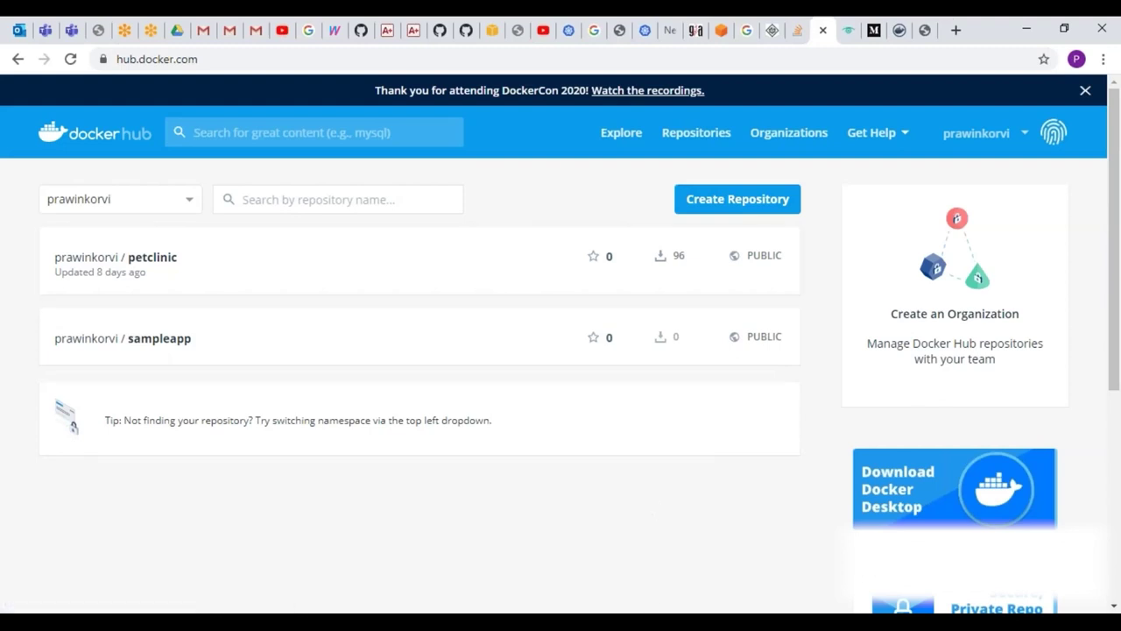
key(alt+Tab)
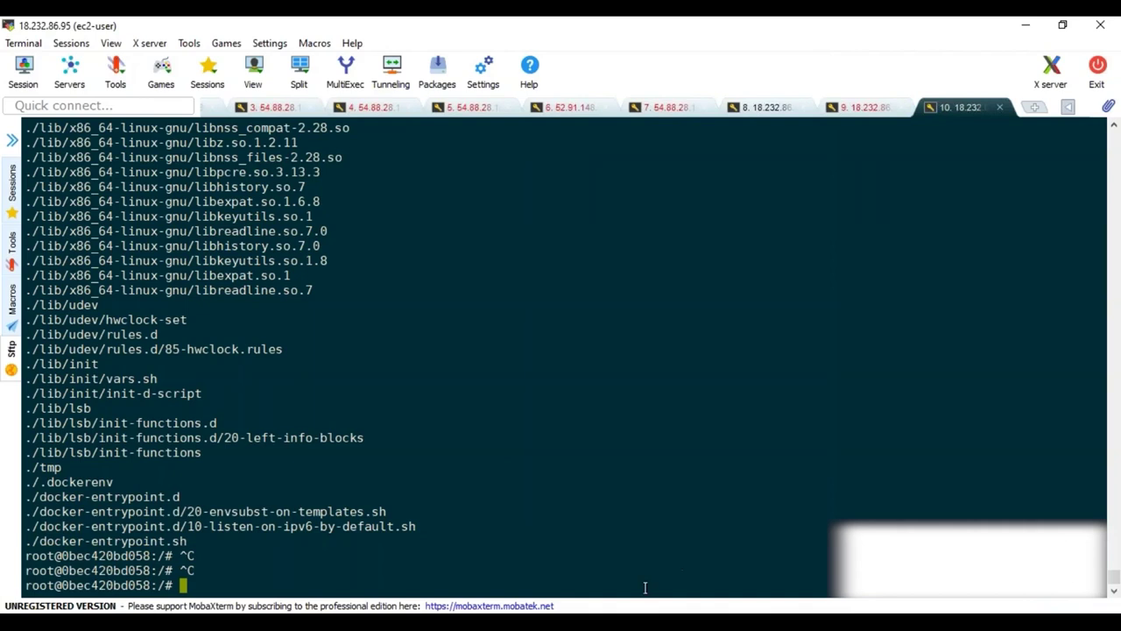
Step: Briefly bring up the Docker Hub window, then bring the Untitled Paint pipeline diagram forward
mouse_move(623, 624)
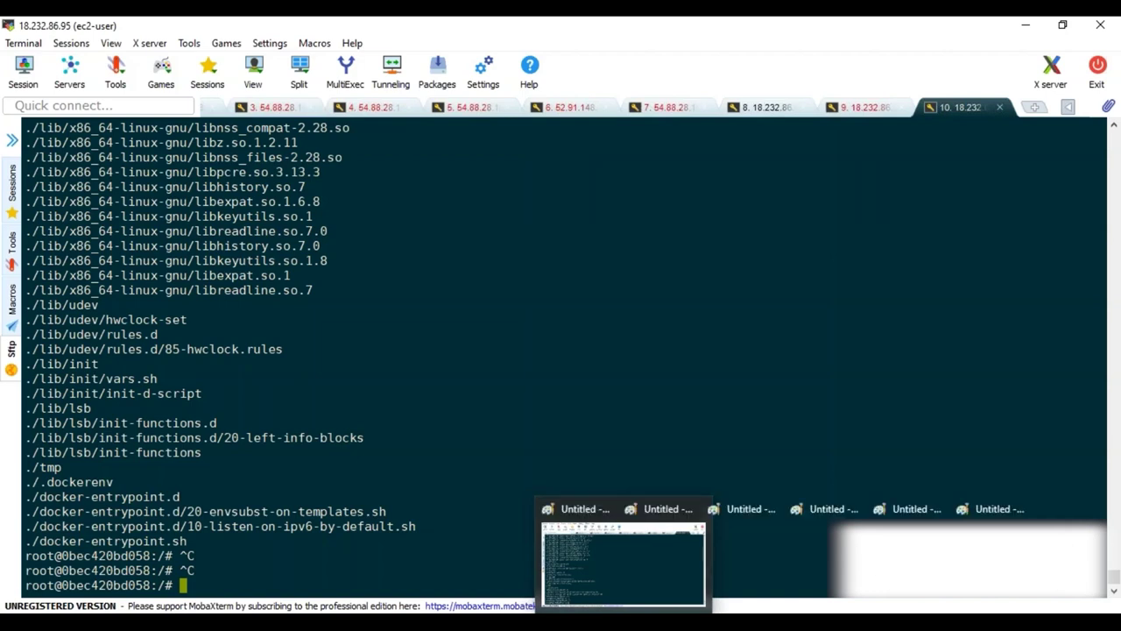
mouse_move(583, 624)
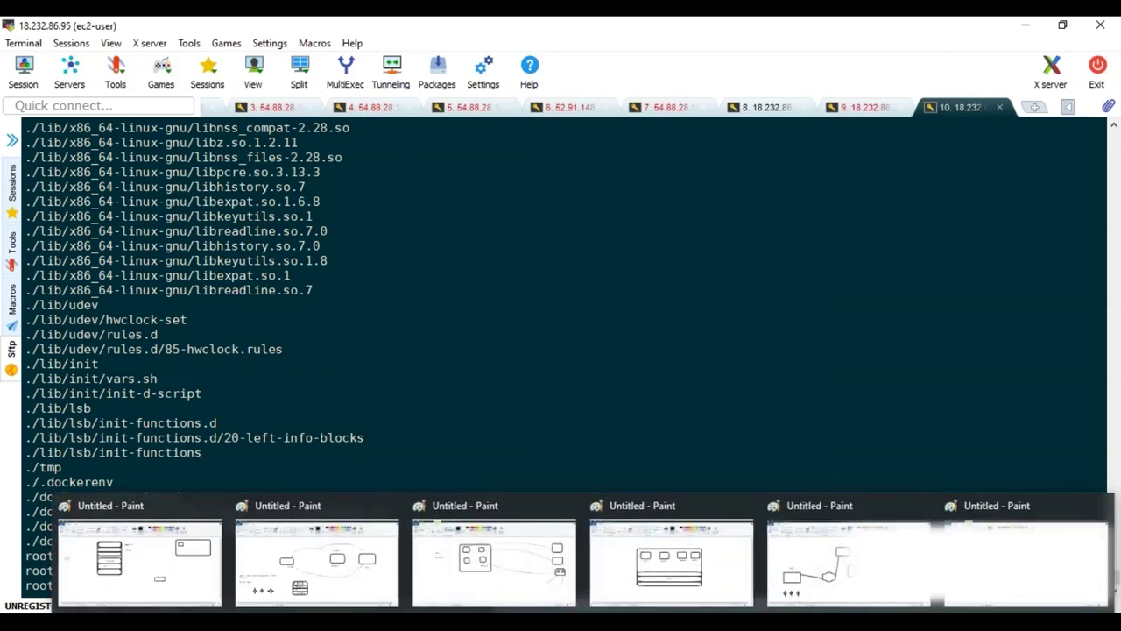
click(613, 563)
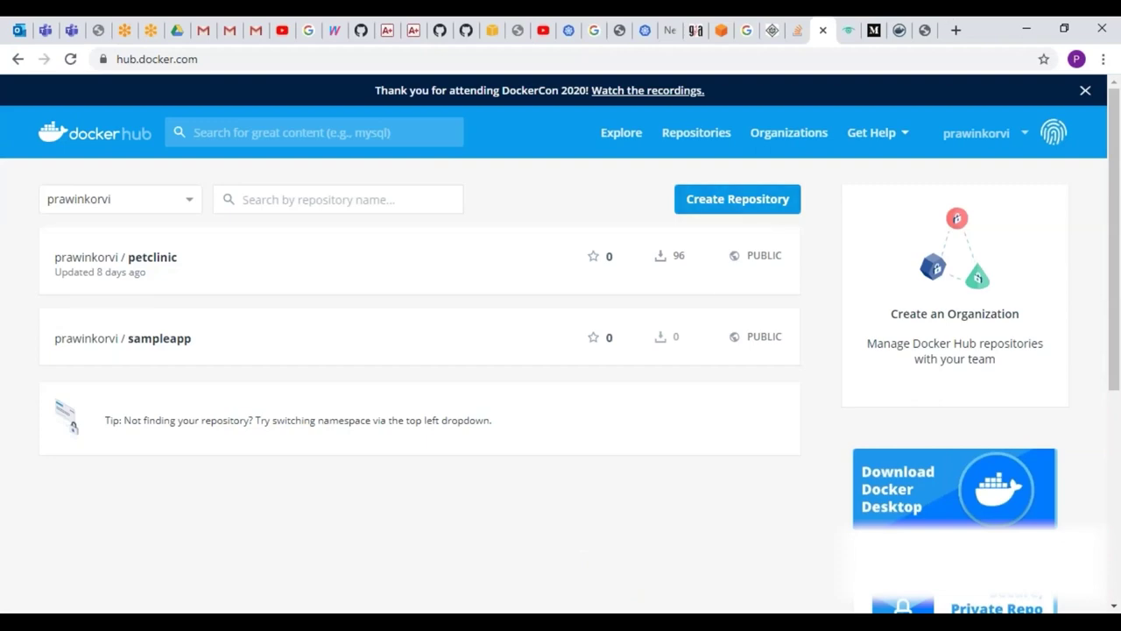
mouse_move(583, 624)
click(670, 561)
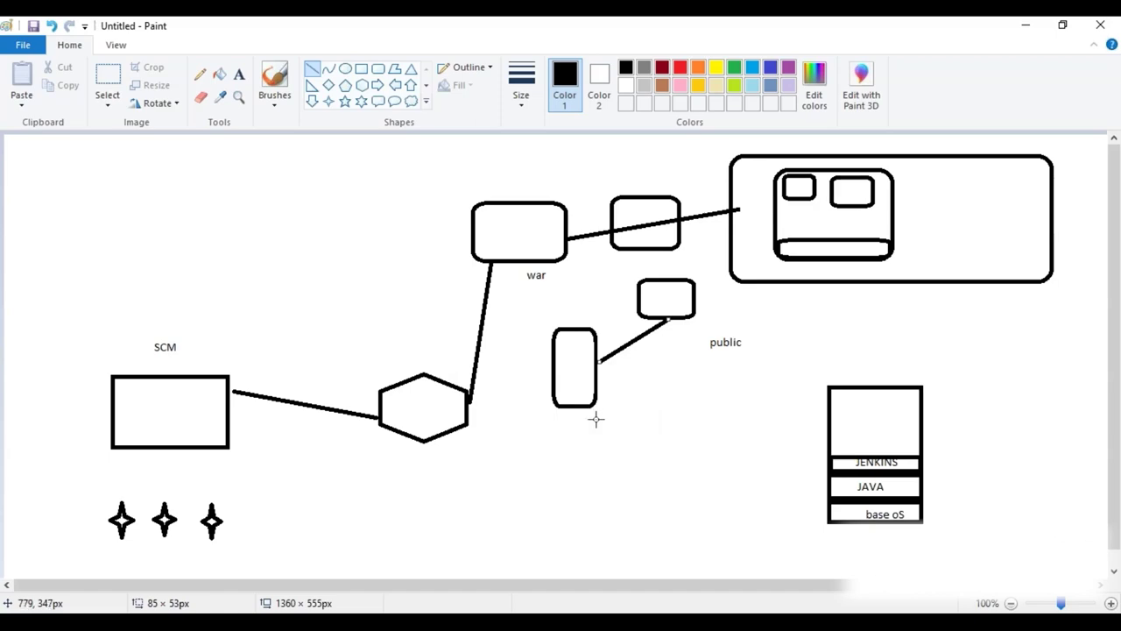
Step: Switch from the Paint diagram back to the MobaXterm terminal
key(alt+Tab)
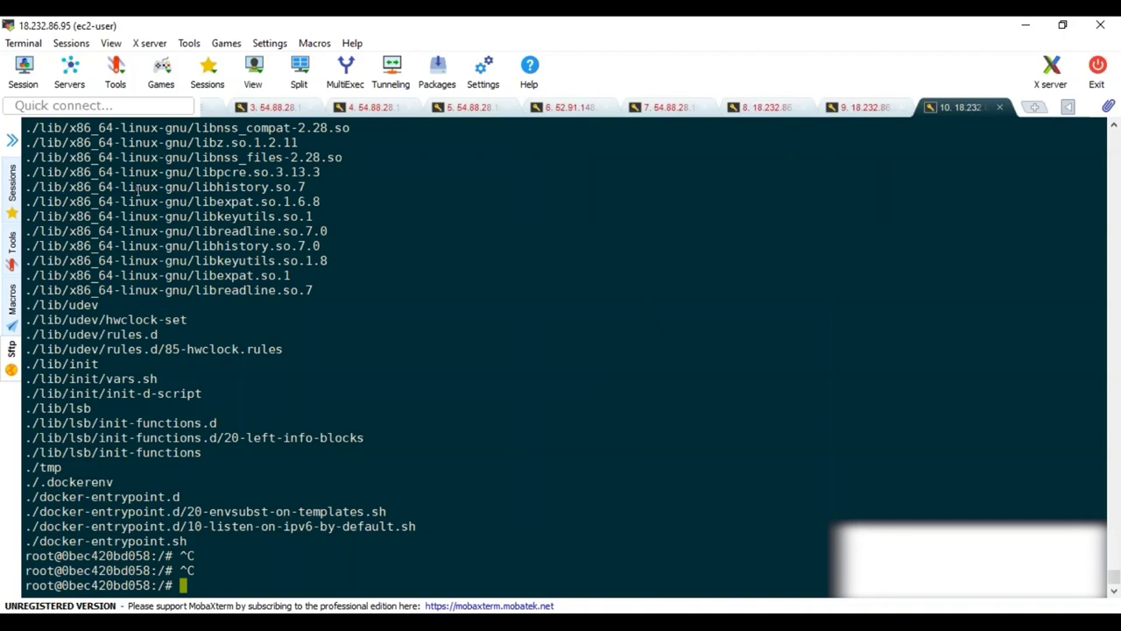
Step: Close the old session tab, collapse the sidebar, and become root with sudo su -
right_click(946, 107)
click(990, 151)
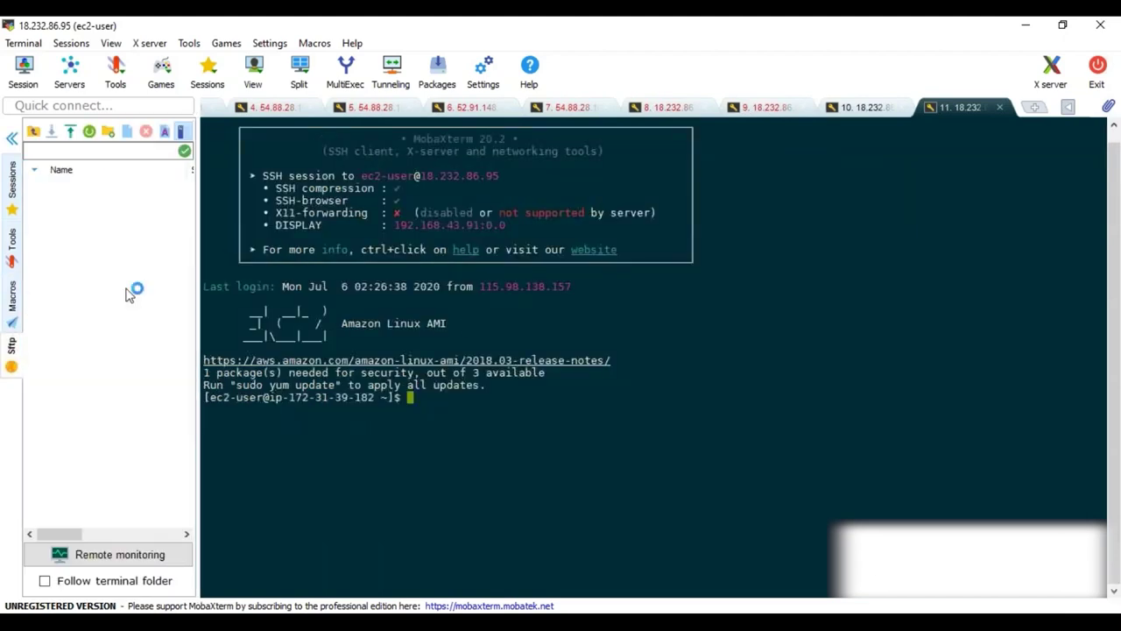
click(12, 139)
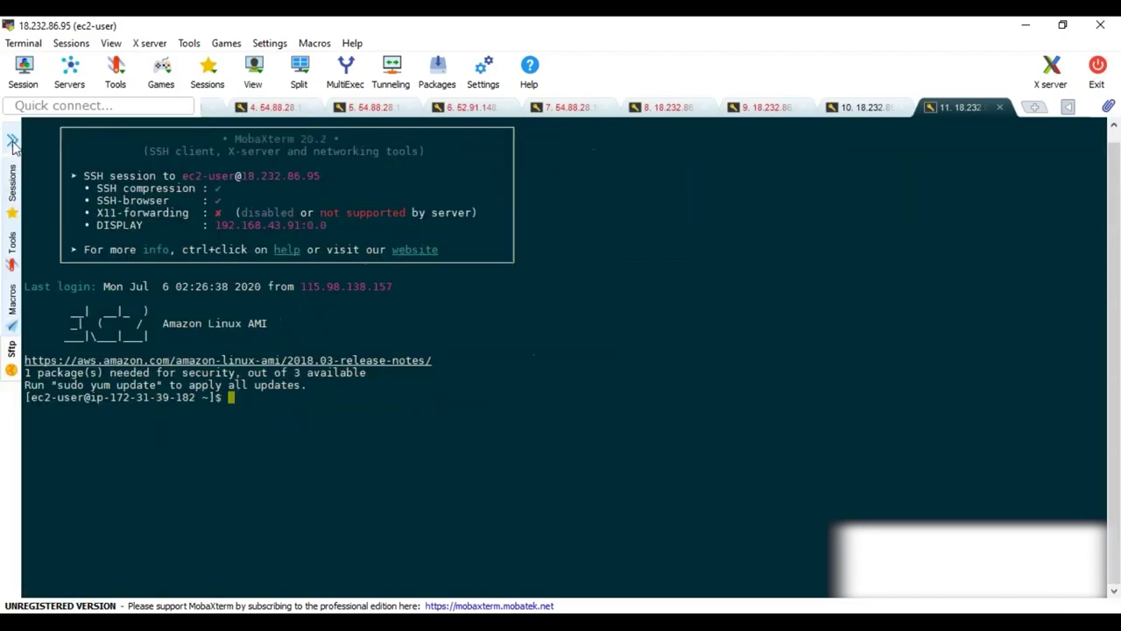
text(sudo su -)
key(Return)
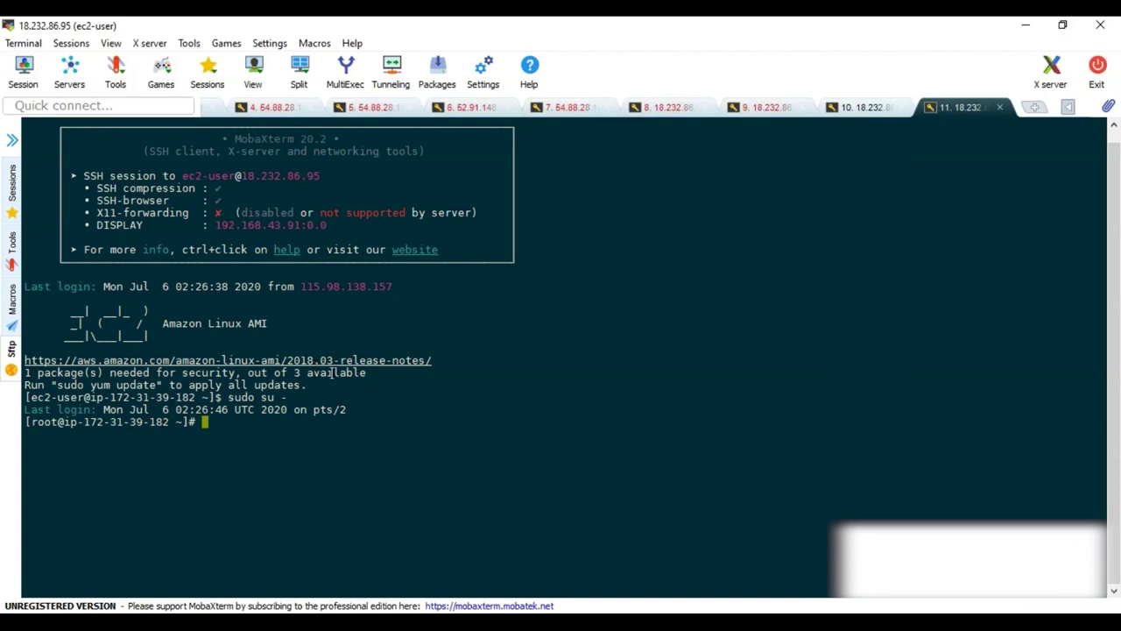
Step: Enlarge the terminal text via Terminal zoom and clear the screen
click(111, 43)
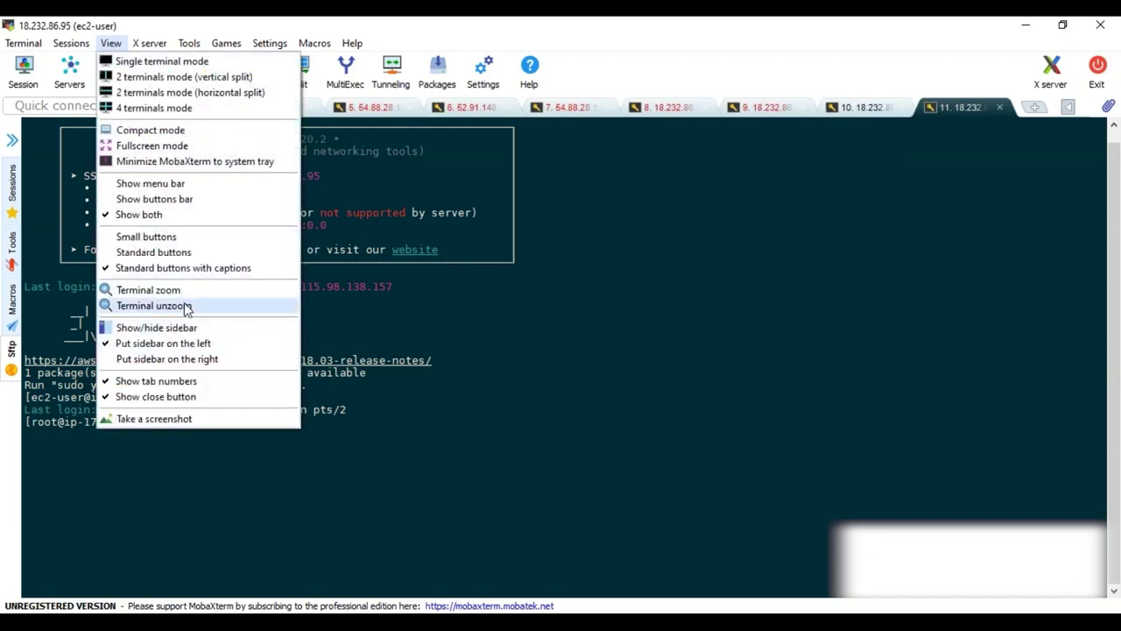
click(194, 290)
text(clear)
key(Return)
key(Return)
key(Return)
key(Return)
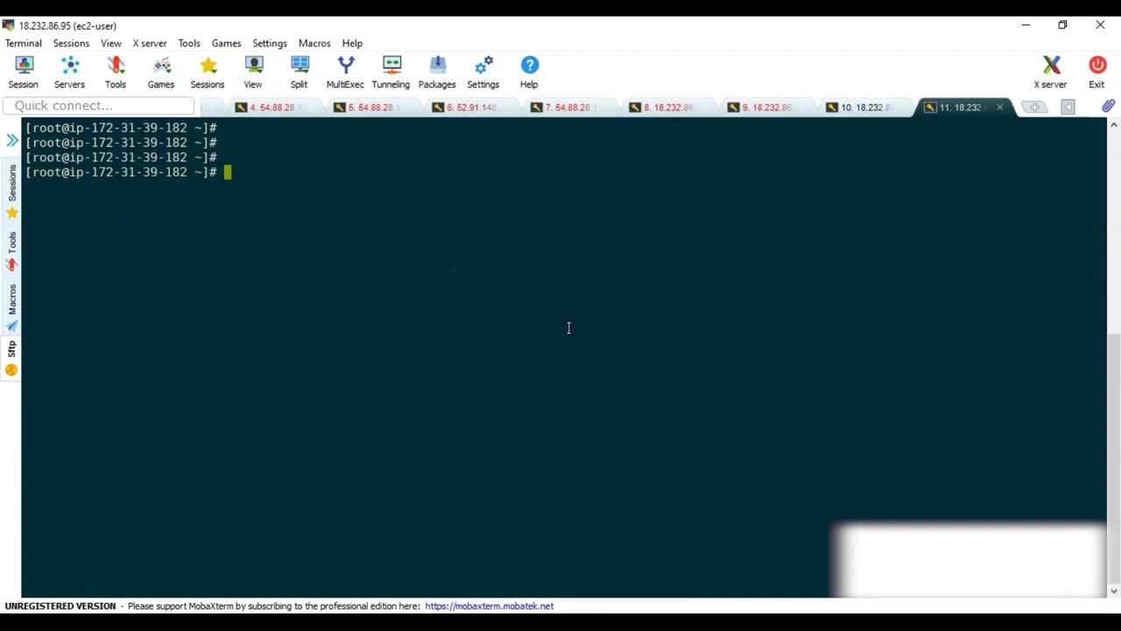
Step: Start an interactive CentOS container with docker run -it centos /bin/bash and run yum
text(docker run -it )
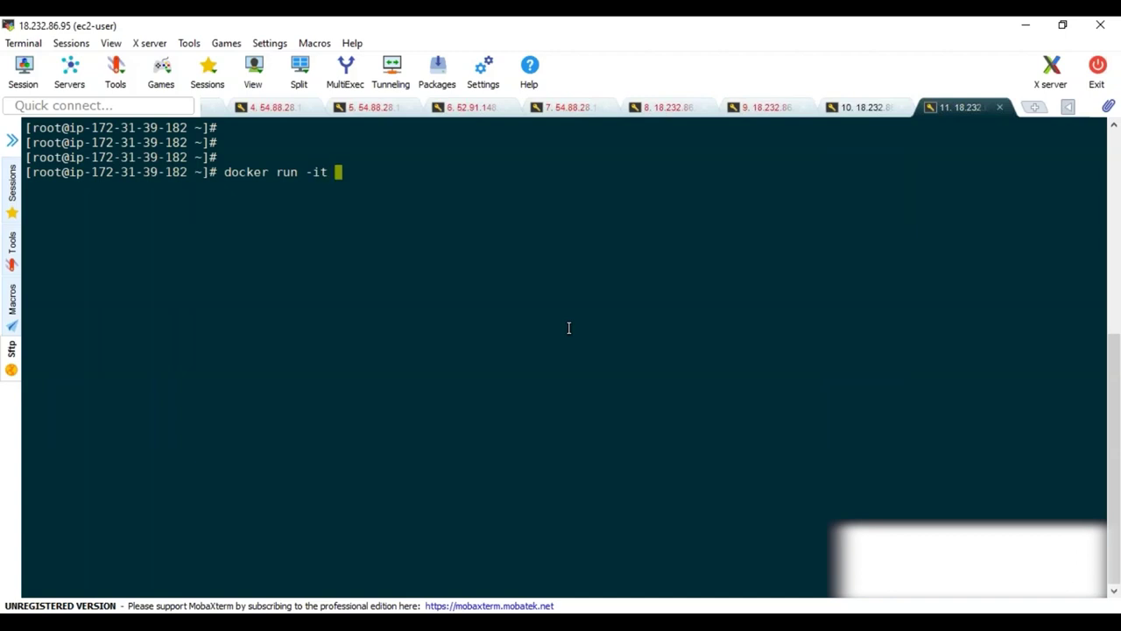
text(centos /bin/bash)
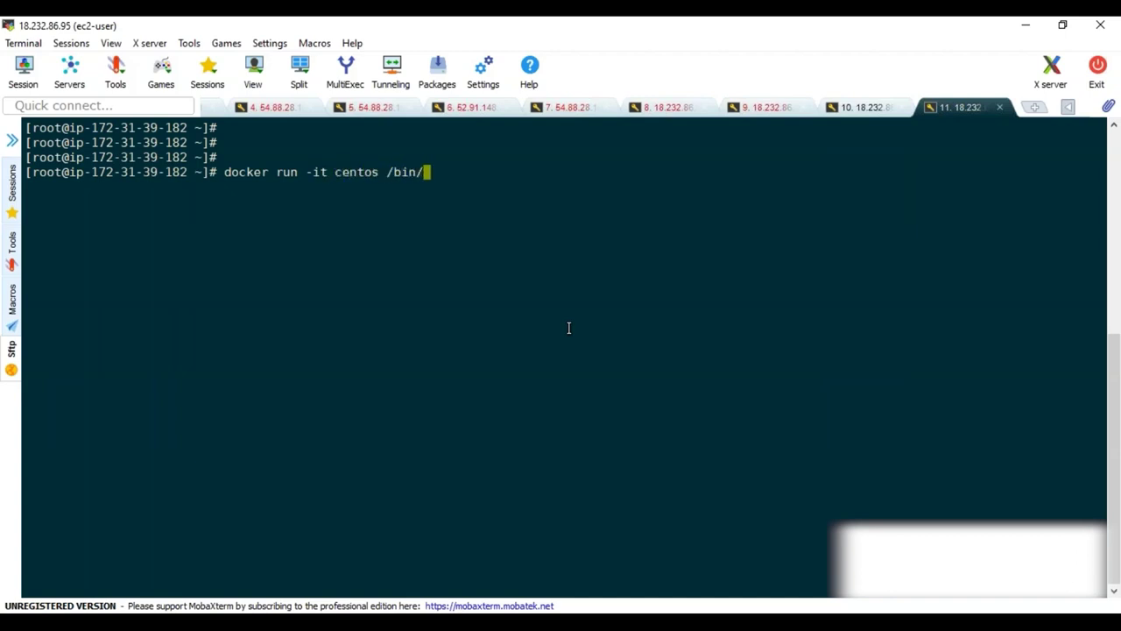
key(Return)
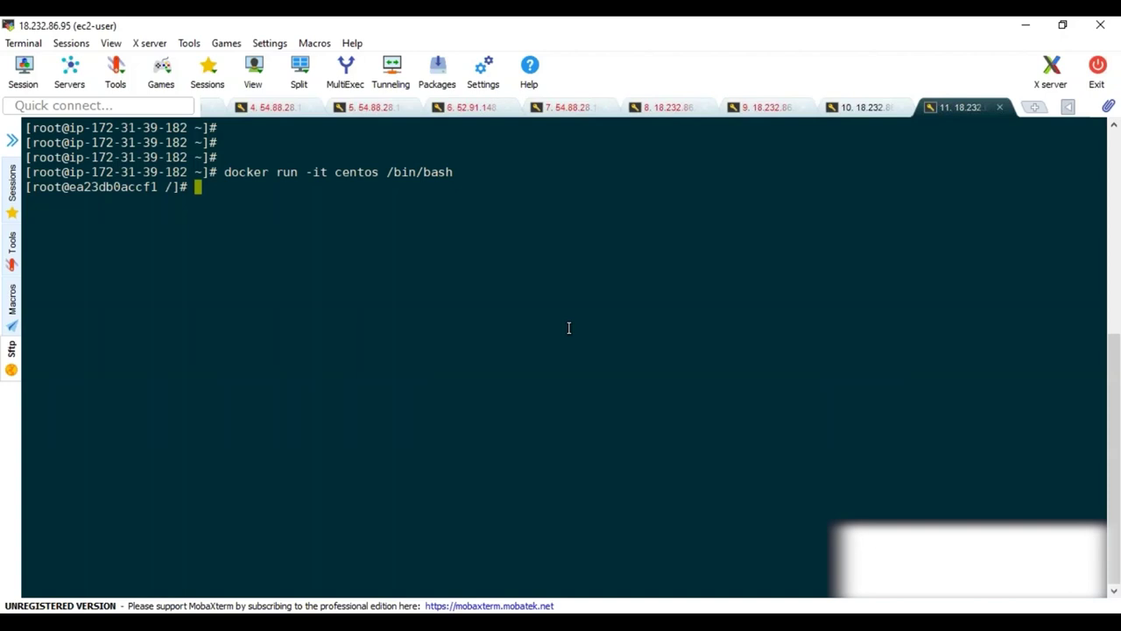
text(yum)
key(Return)
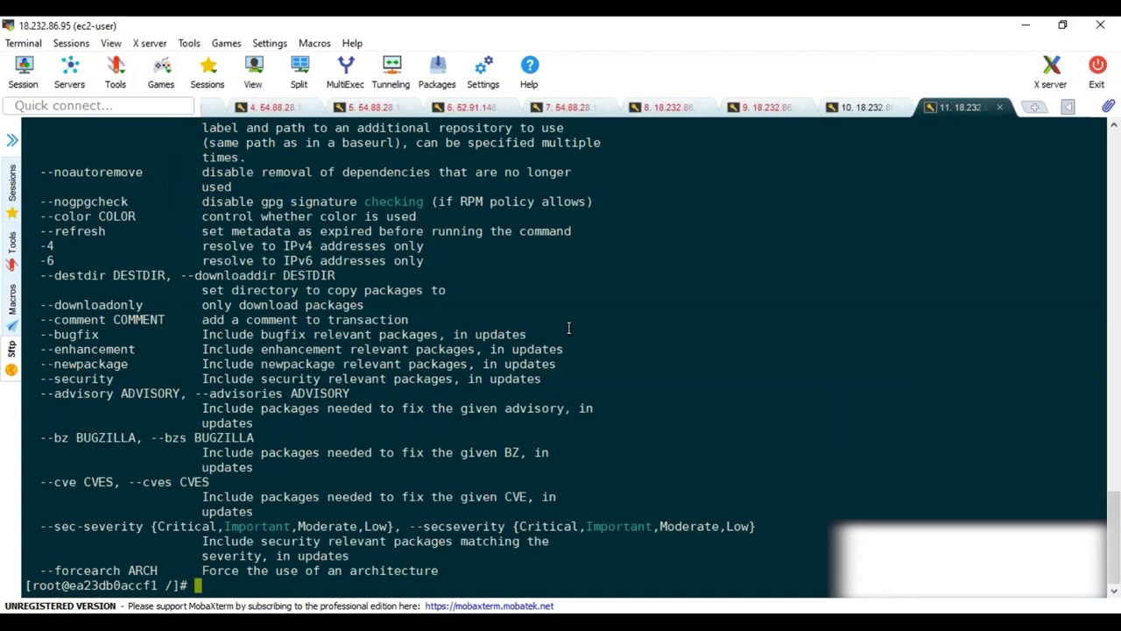
Step: Install httpd with yum install httpd, confirming the 11 packages and accepting the GPG key
text(yum install)
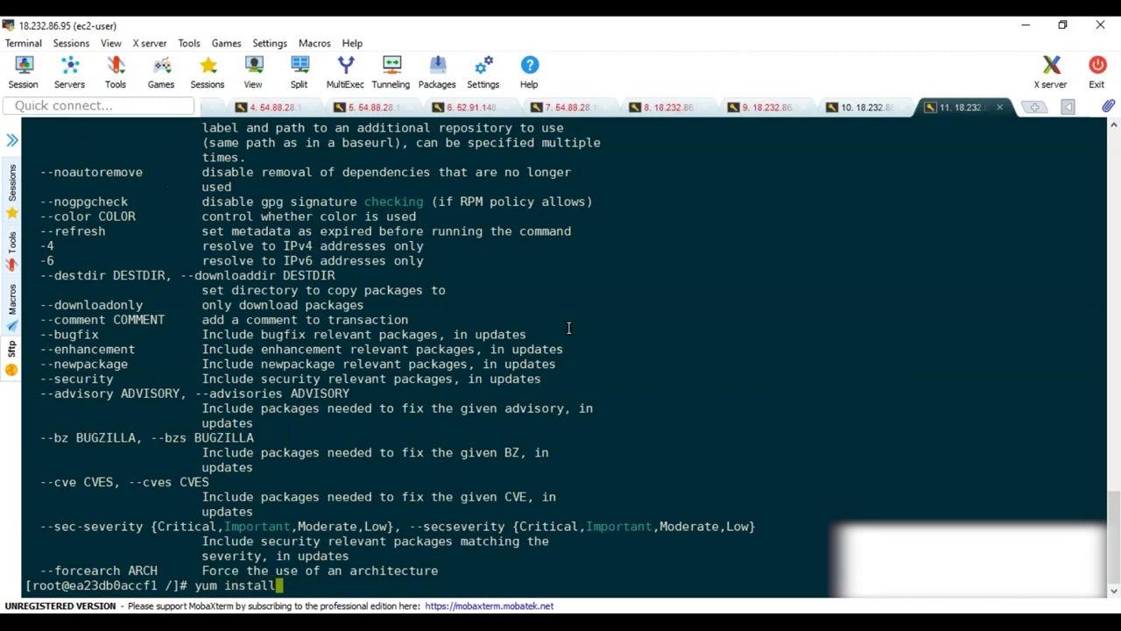
text( httpd)
key(Return)
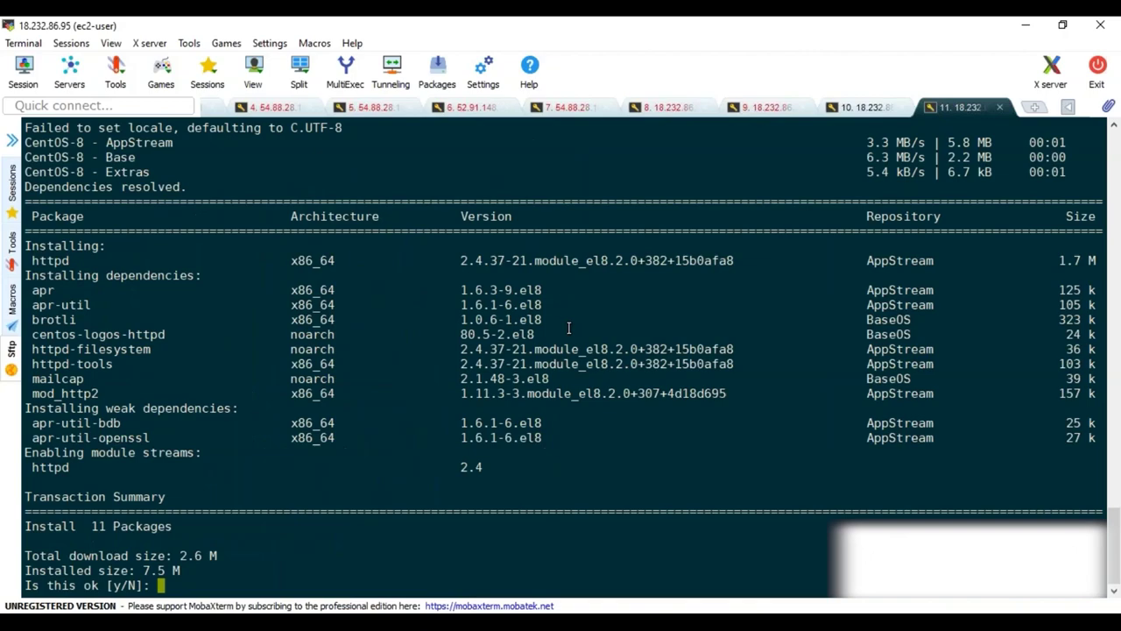
text(y)
key(Return)
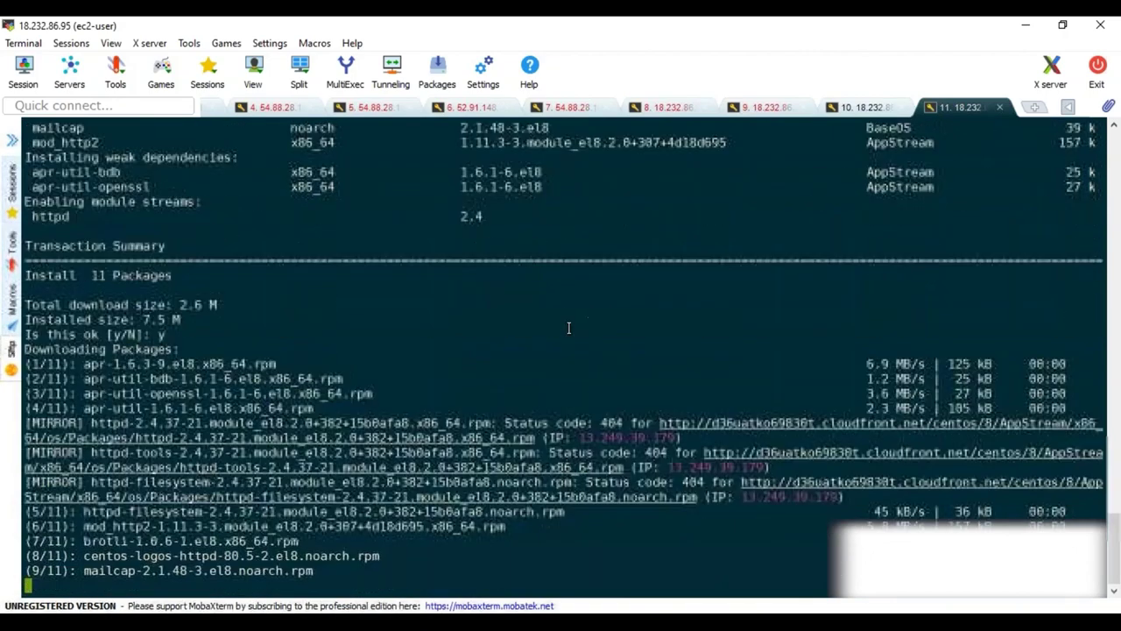
text(y)
key(Return)
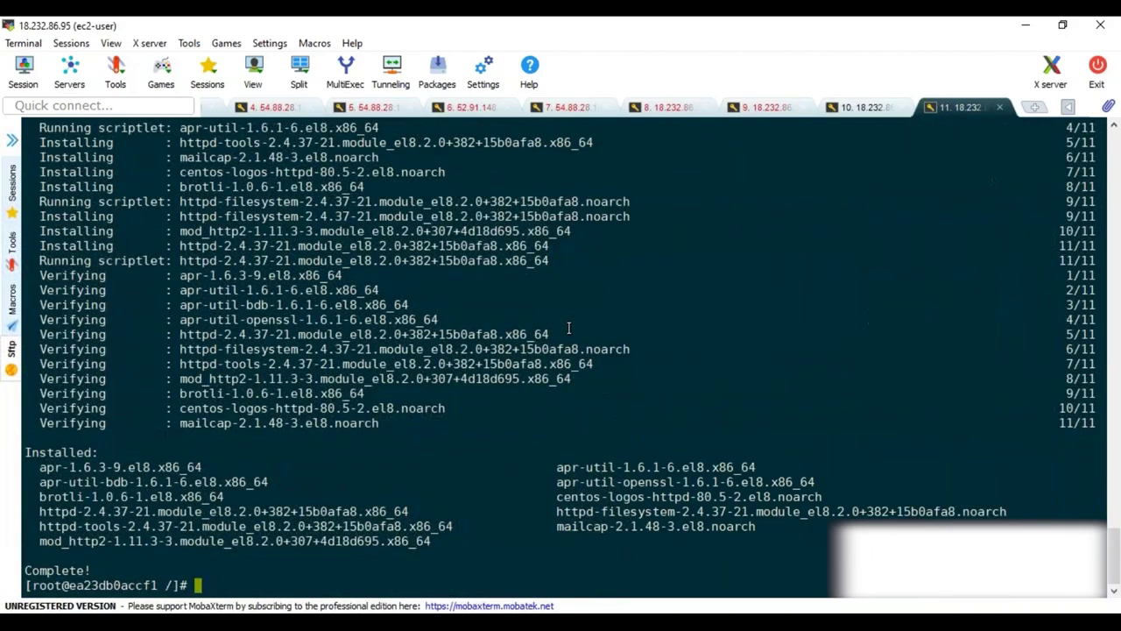
text(/etc/init.d/h)
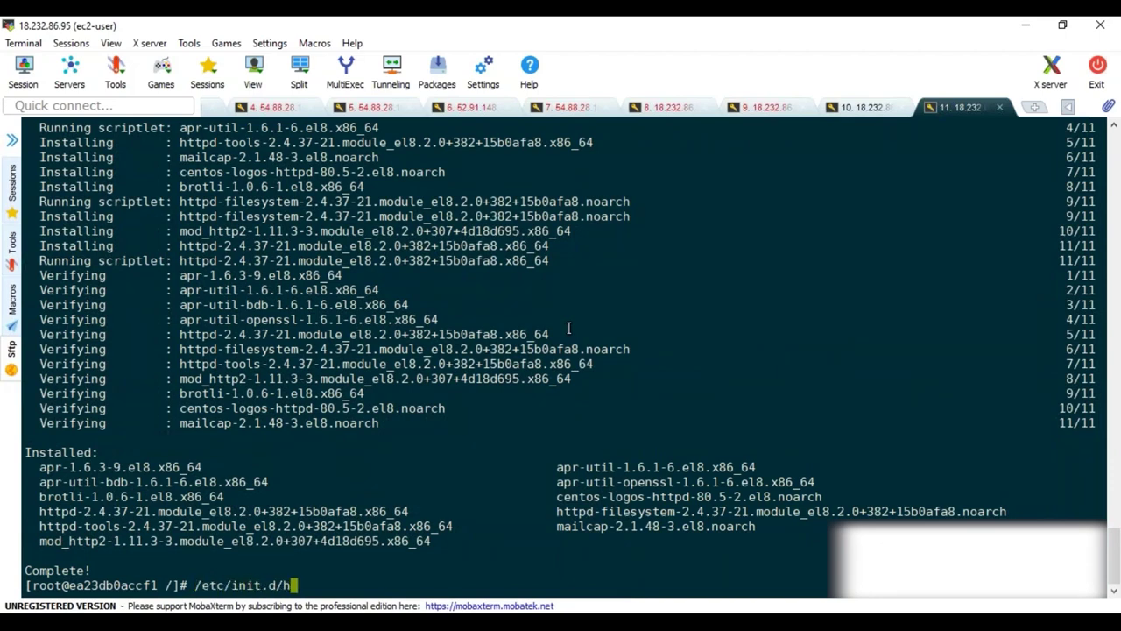
Step: Try service and systemctl to start httpd in the container; systemctl fails without systemd
key(BackSpace)
key(BackSpace)
key(BackSpace)
key(BackSpace)
key(BackSpace)
key(BackSpace)
key(BackSpace)
key(BackSpace)
key(BackSpace)
key(BackSpace)
key(BackSpace)
key(BackSpace)
key(BackSpace)
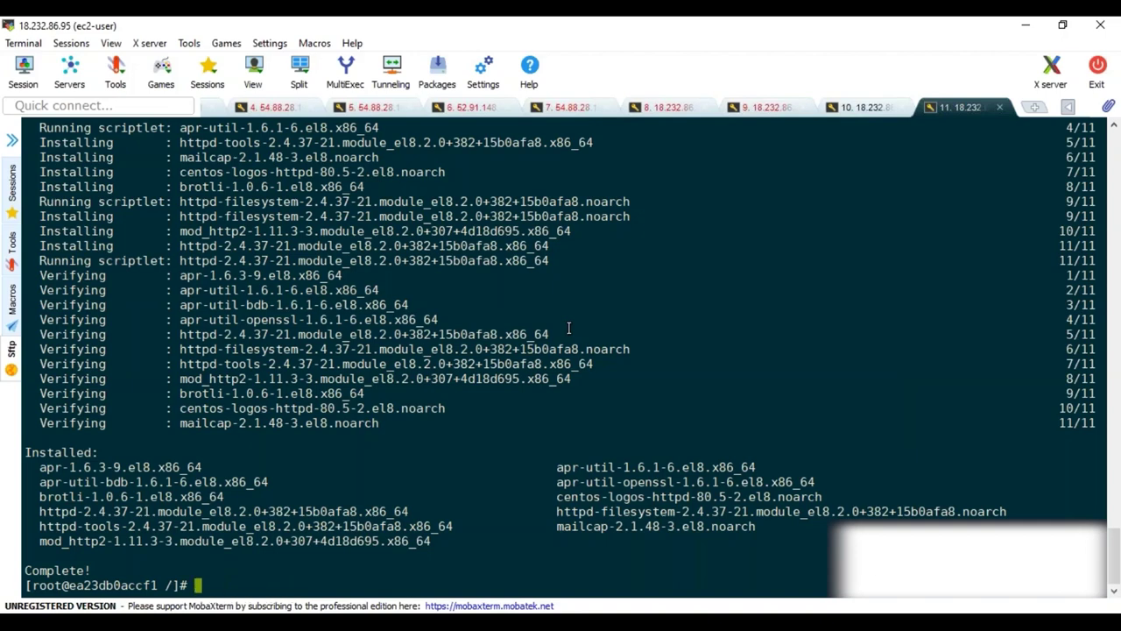
text(service)
key(Return)
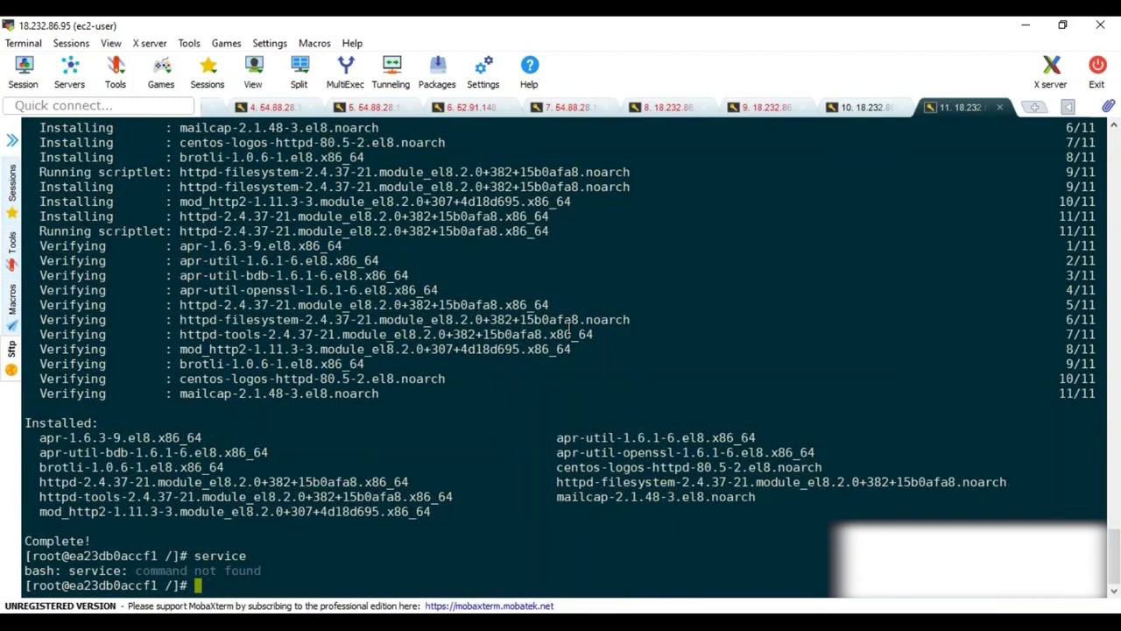
text(systmctl)
key(Return)
text(systemctl)
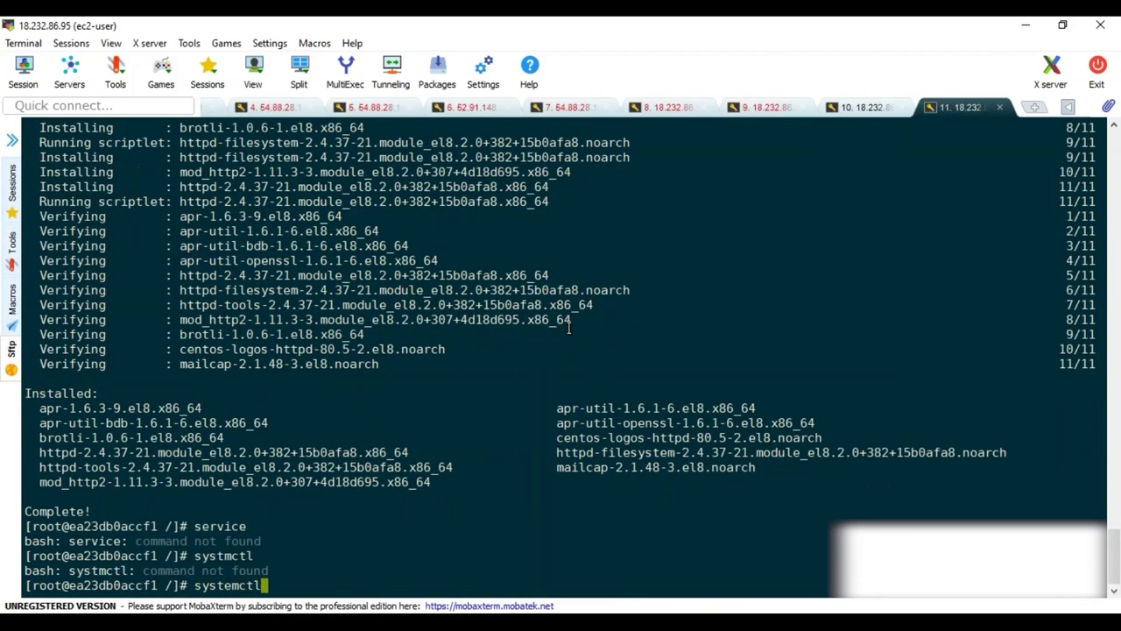
key(Return)
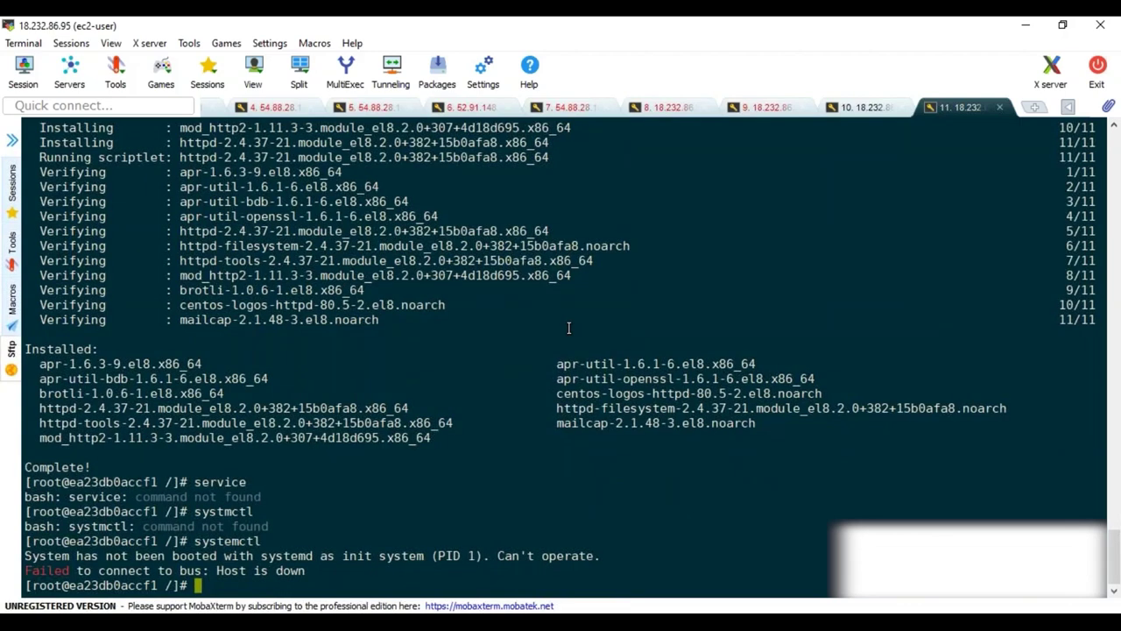
text(systemctl start httpd)
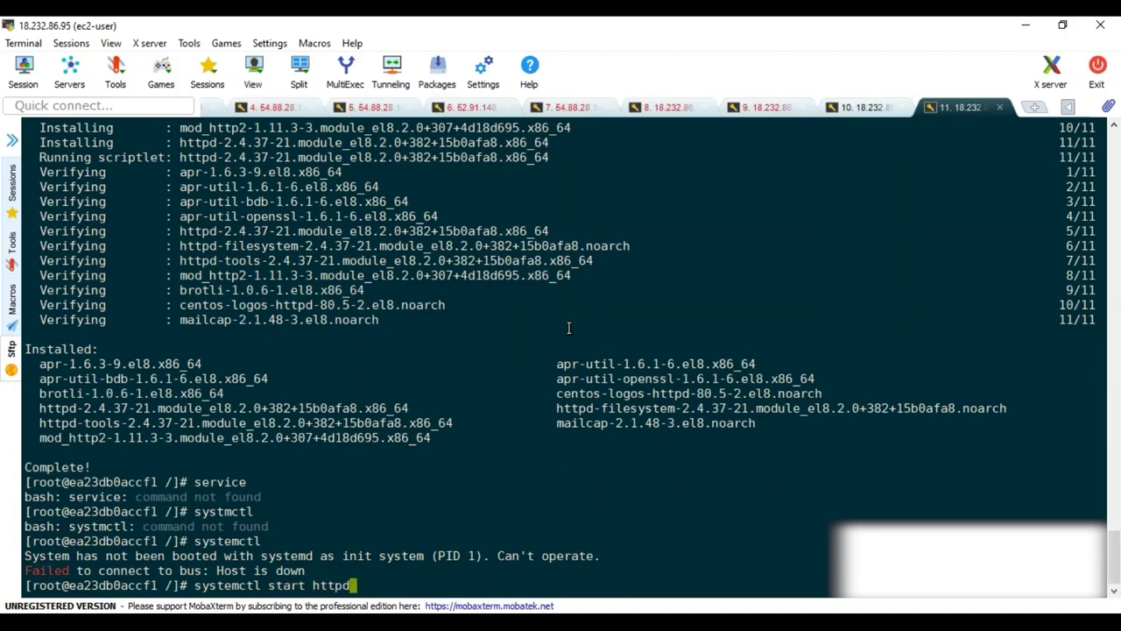
key(Return)
Step: List /etc/init.d with ls -ltr, then search the filesystem with find / -name httpd
text(cd /etc/init)
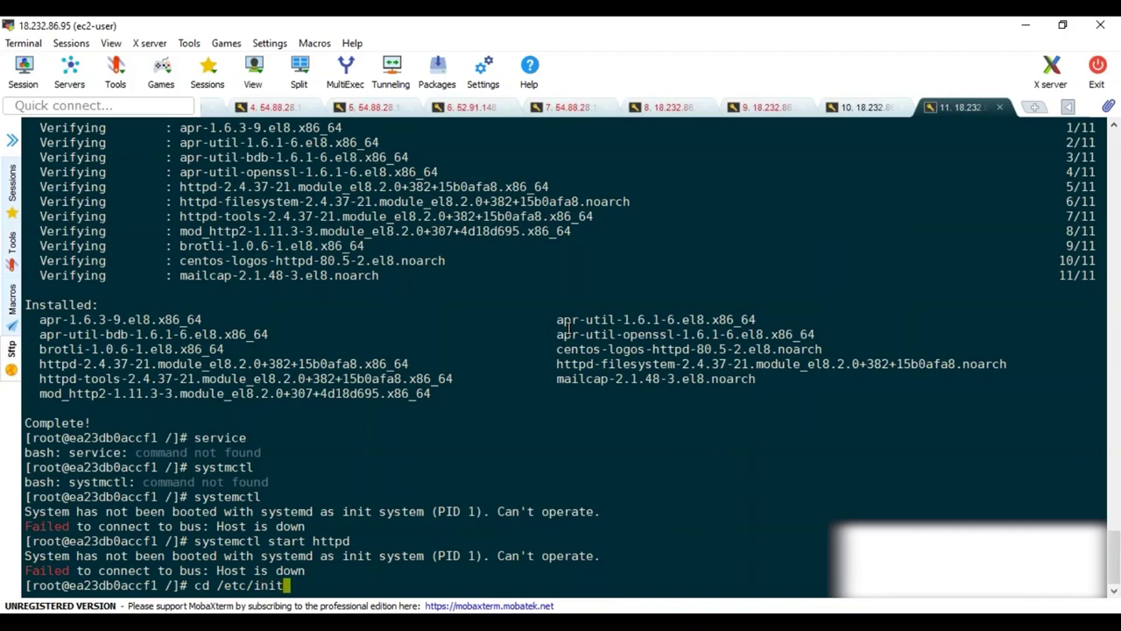
text(.d/)
key(Return)
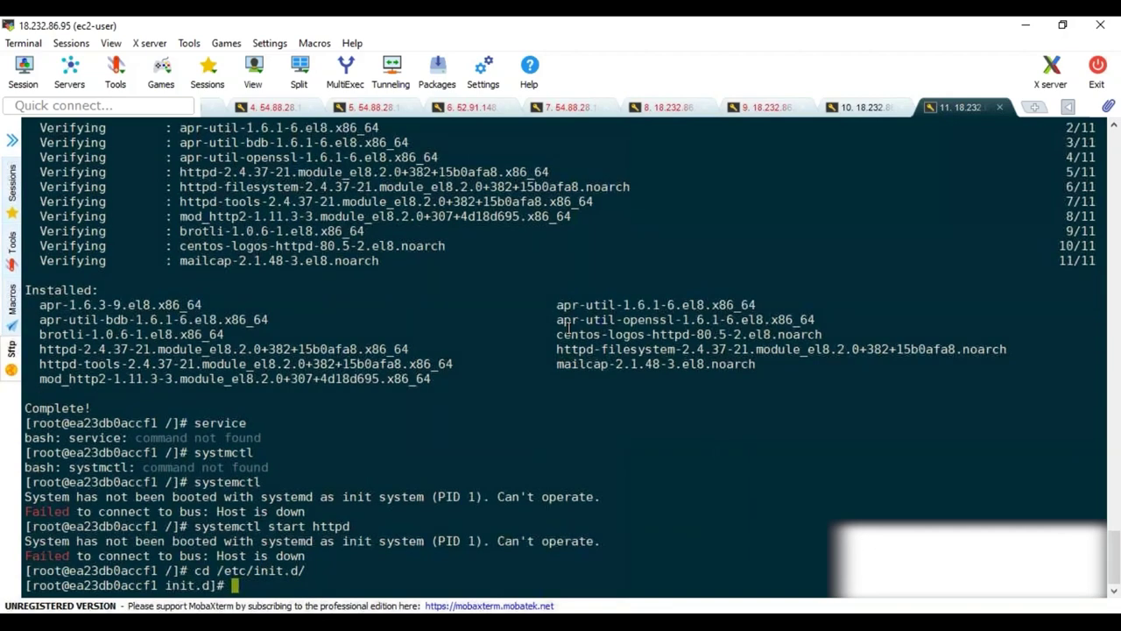
text(ls -ltr)
key(Return)
text(f)
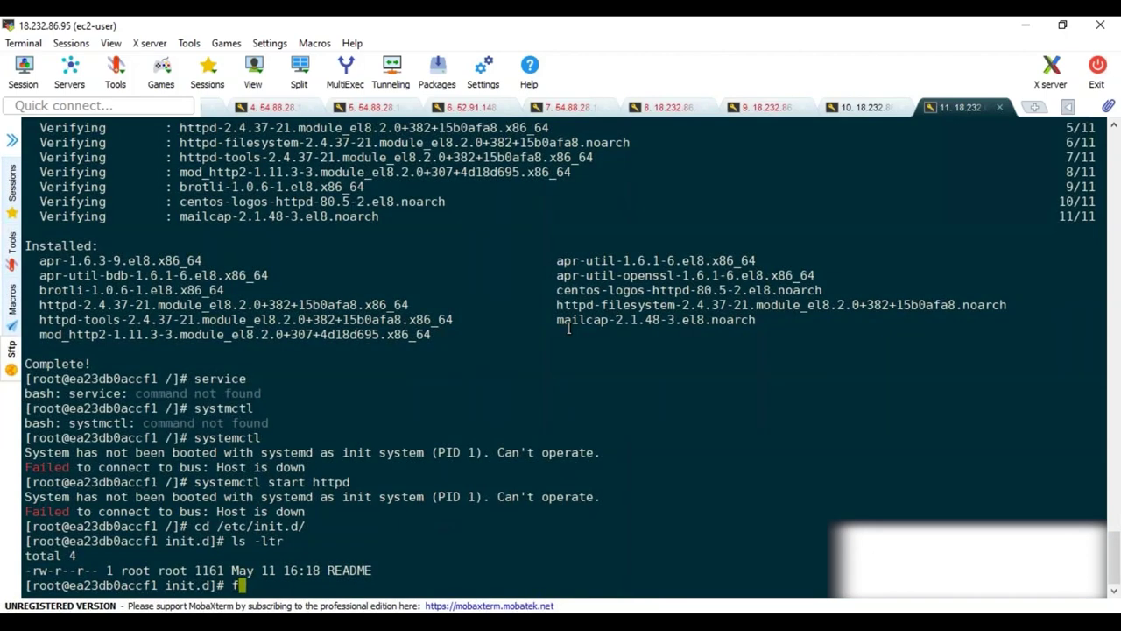
text(ind / -name httpd)
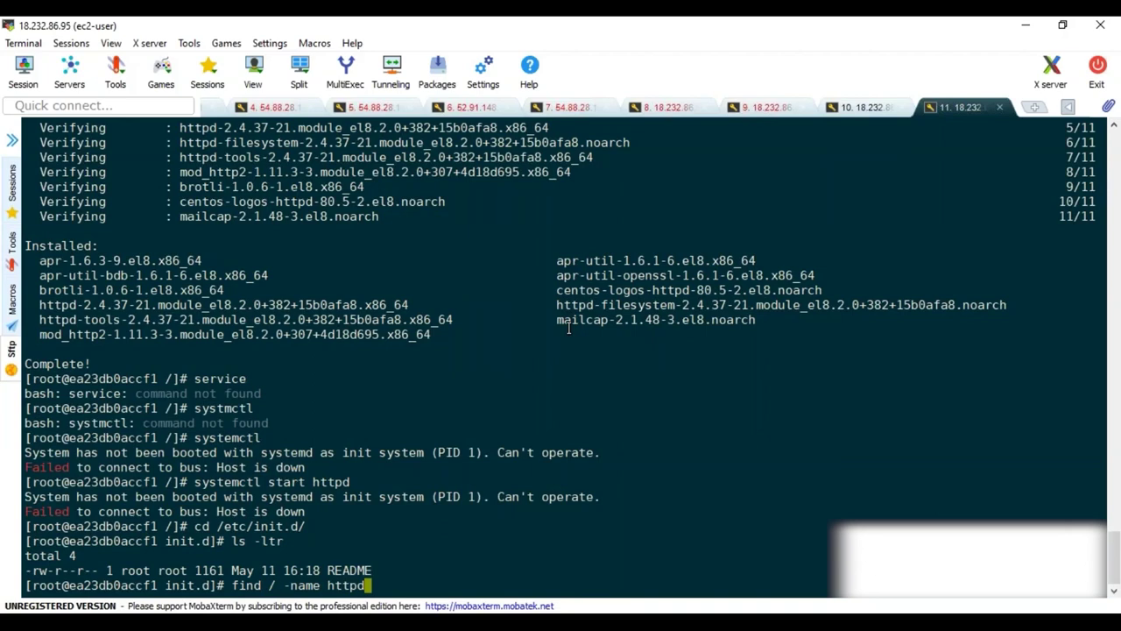
key(Return)
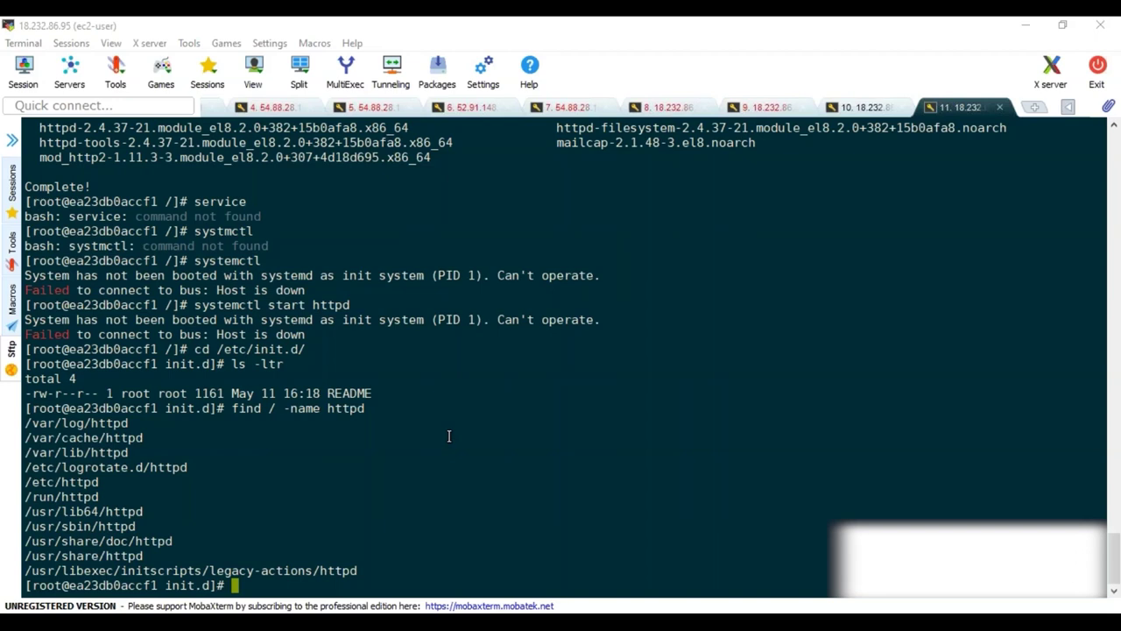
Step: Detach from the container with Ctrl+P Ctrl+Q and list running containers with docker ps
key(ctrl+p)
key(ctrl+q)
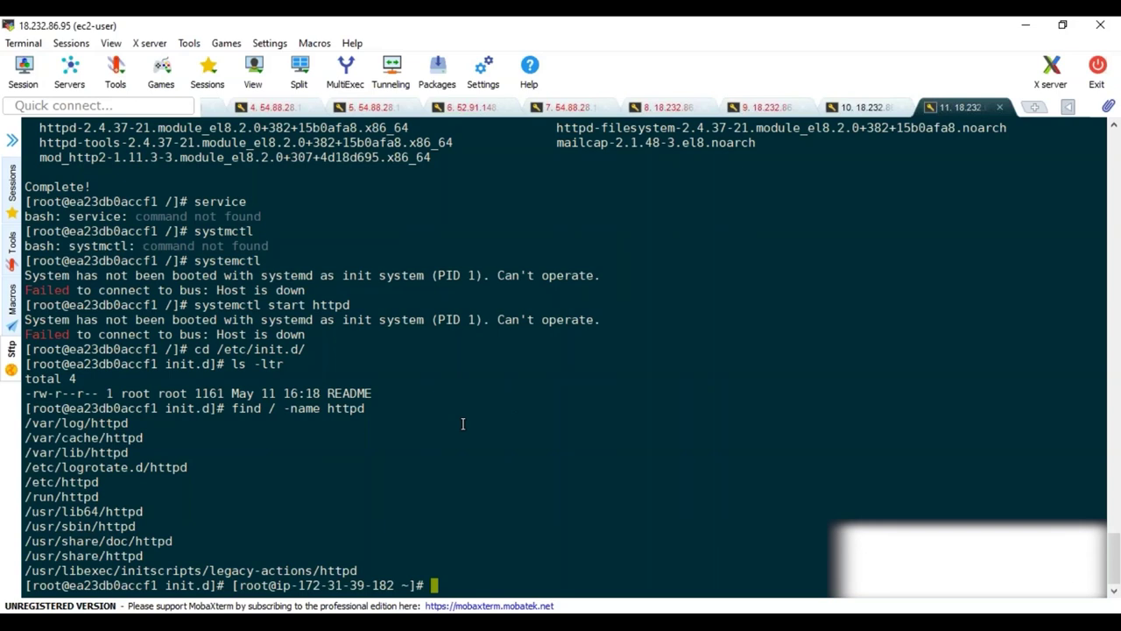
text(docker commit)
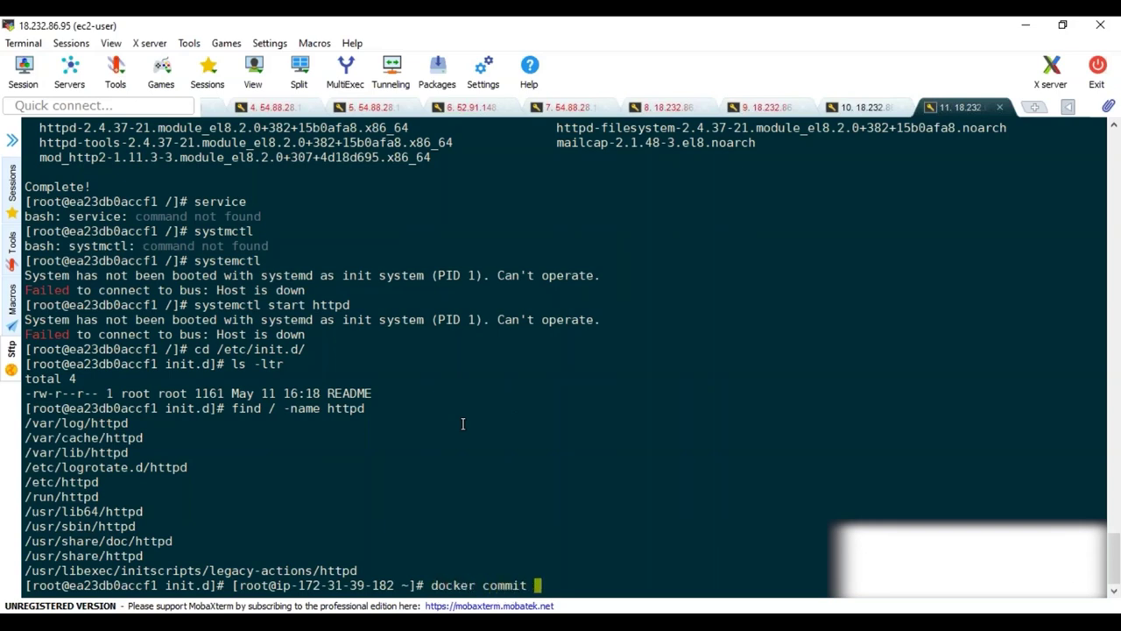
key(BackSpace)
key(BackSpace)
key(BackSpace)
key(BackSpace)
key(BackSpace)
key(BackSpace)
key(BackSpace)
key(BackSpace)
key(BackSpace)
key(BackSpace)
key(BackSpace)
key(BackSpace)
key(BackSpace)
key(BackSpace)
text(docke)
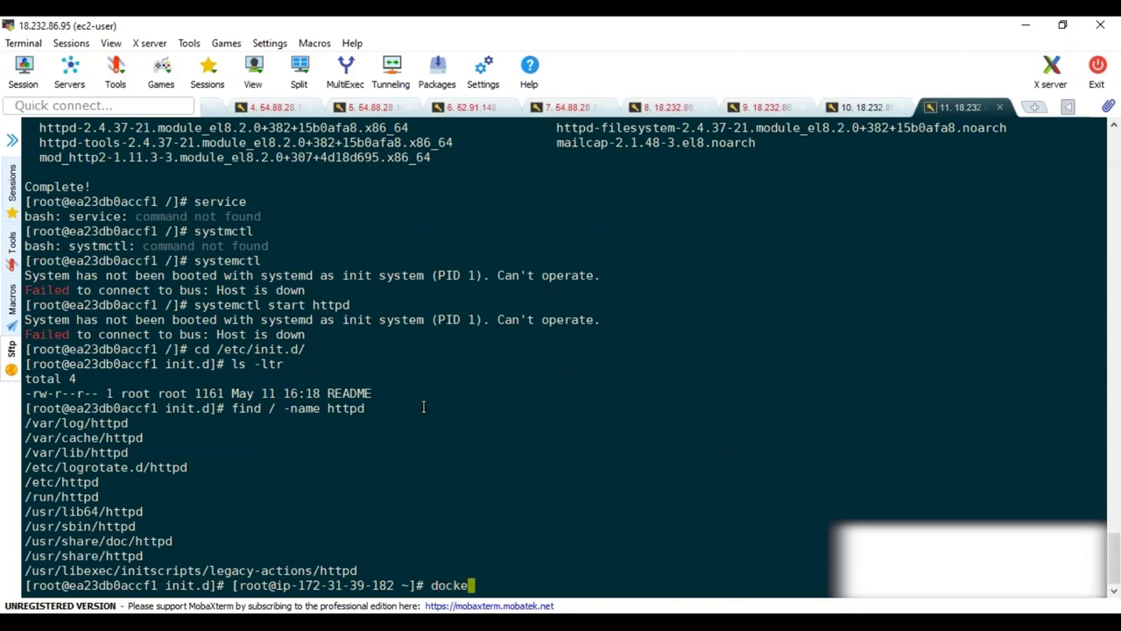
text(r ps)
key(Return)
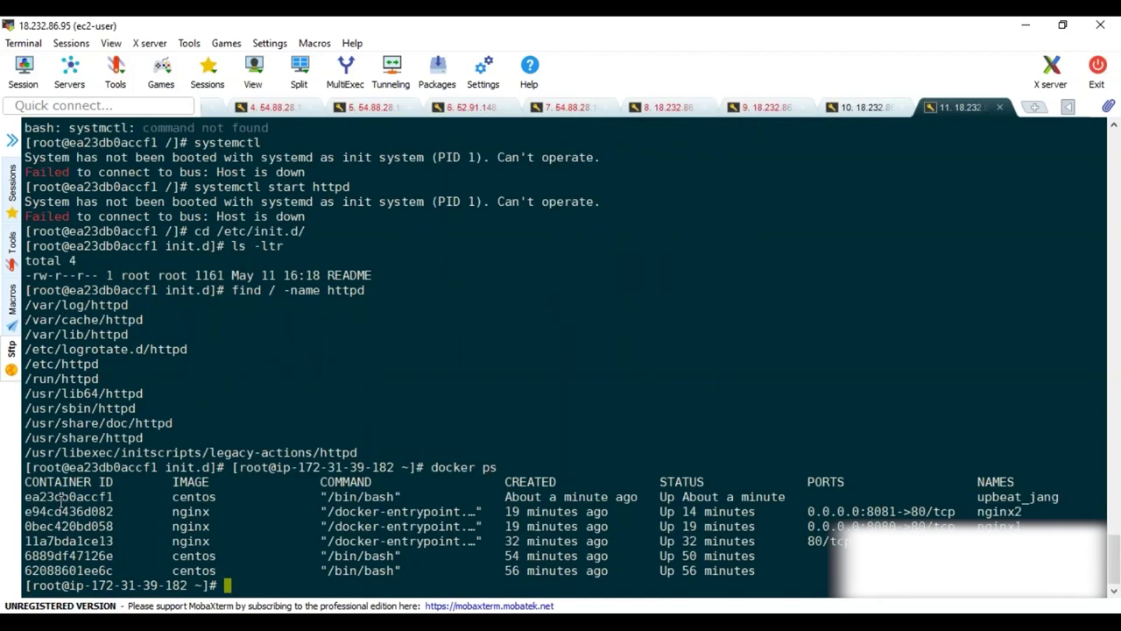
Step: Type docker commit with container ID ea23db0accf1 pasted, and bring the Docker Hub page forward
double_click(73, 497)
key(super+c)
text(docker commit)
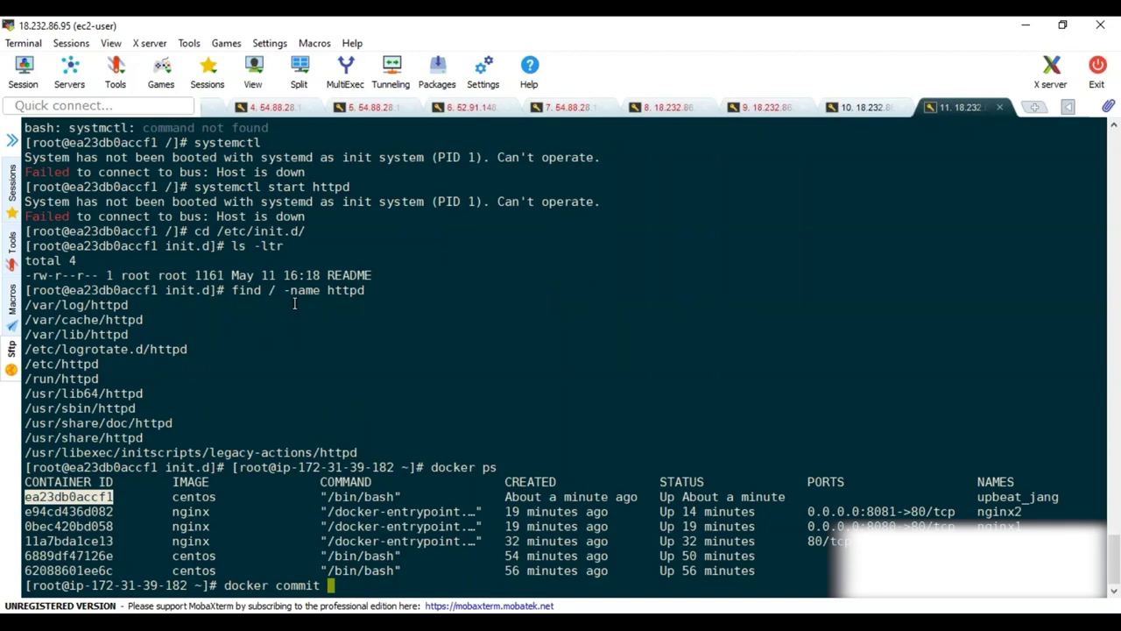
right_click(508, 333)
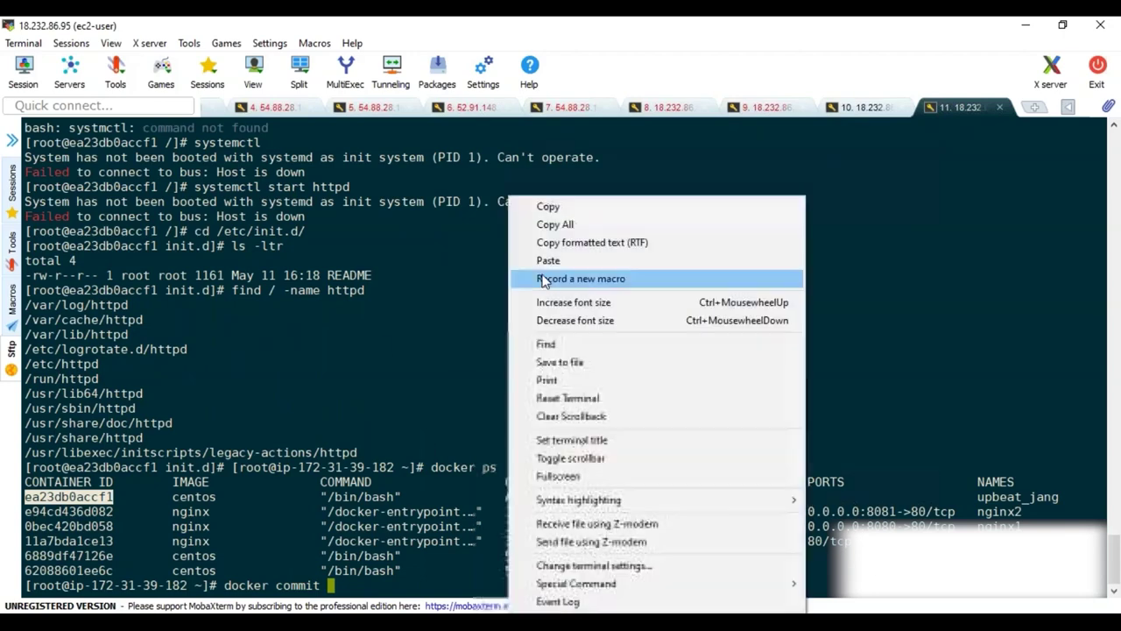
click(537, 263)
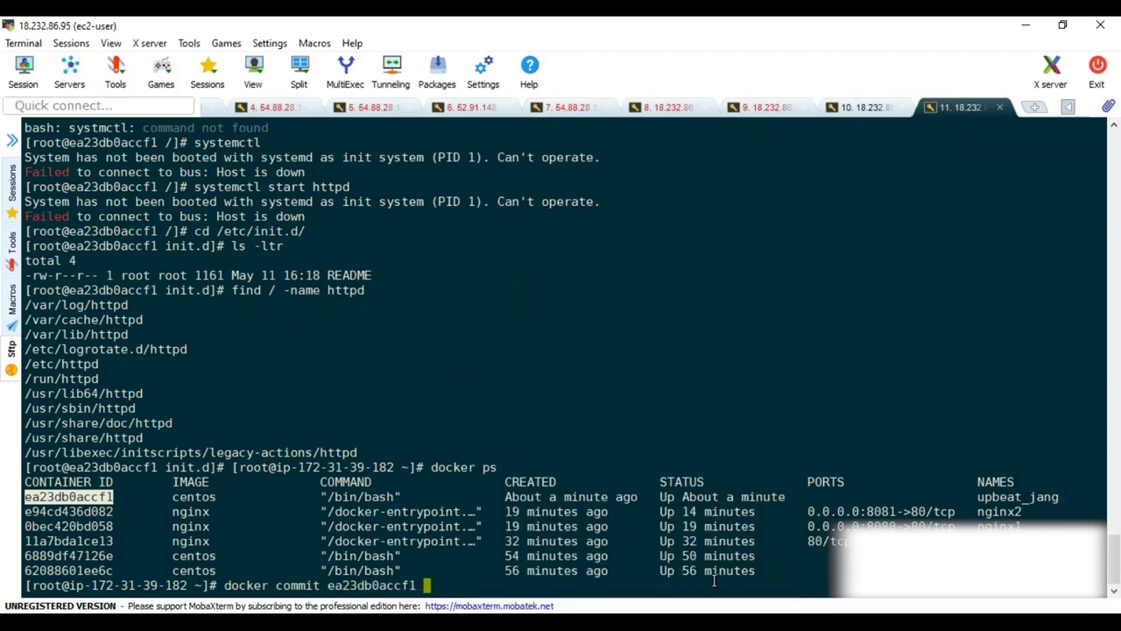
click(662, 623)
click(601, 571)
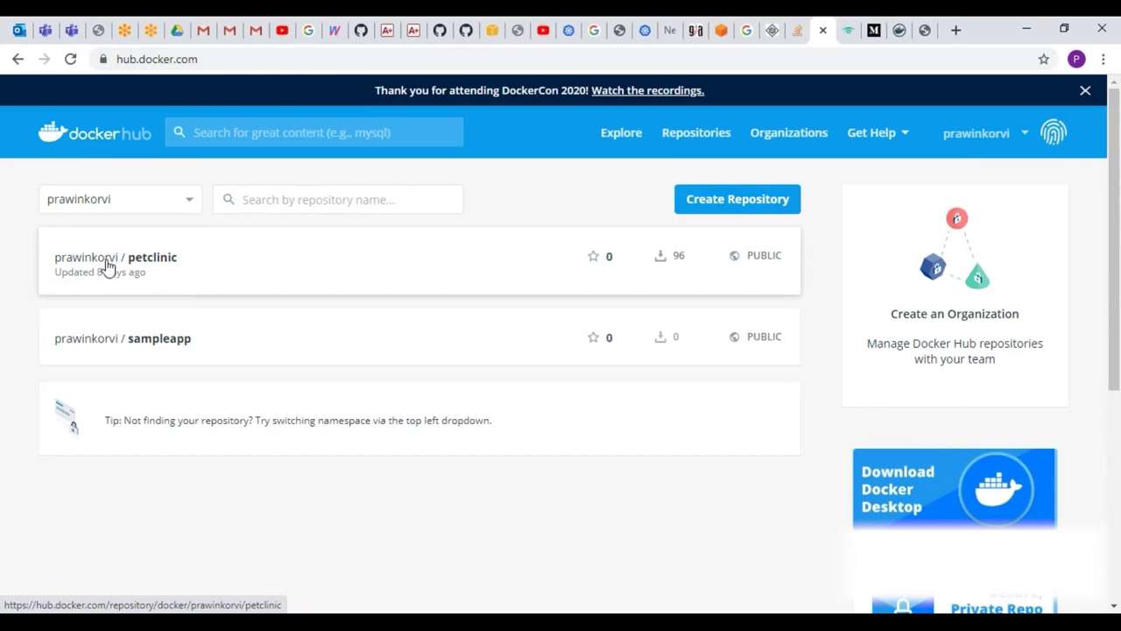
Step: Return from the Docker Hub repositories page to the MobaXterm terminal
key(alt+Tab)
Step: Commit container ea23db0accf1 as image httpdserver:1 under the Docker Hub account namespace
text(prawinko)
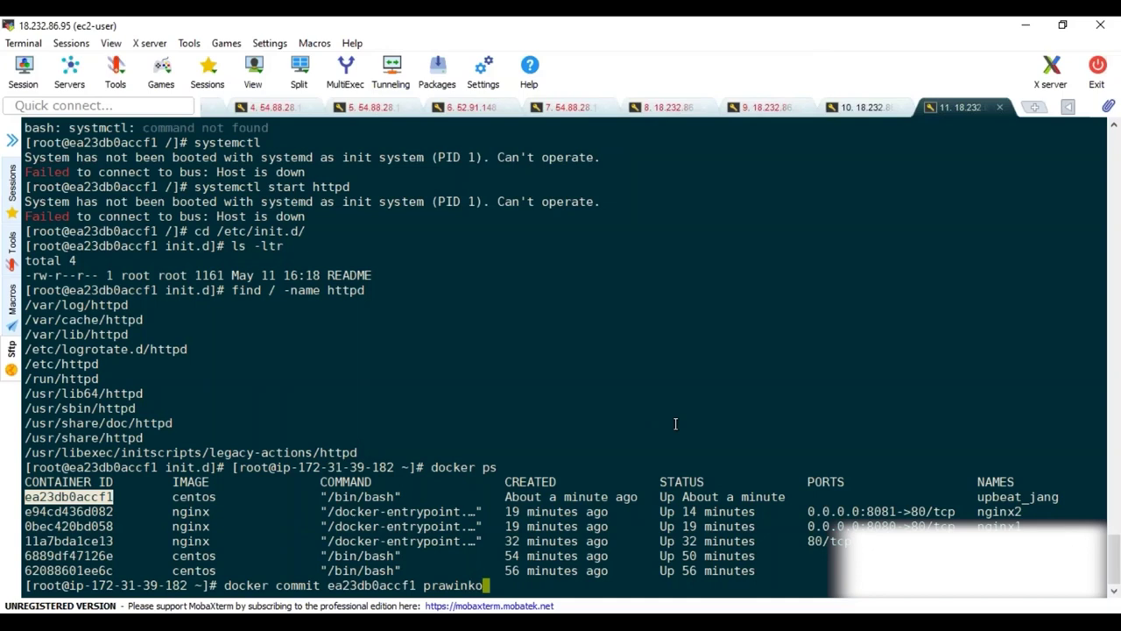
text(rvi/httpd)
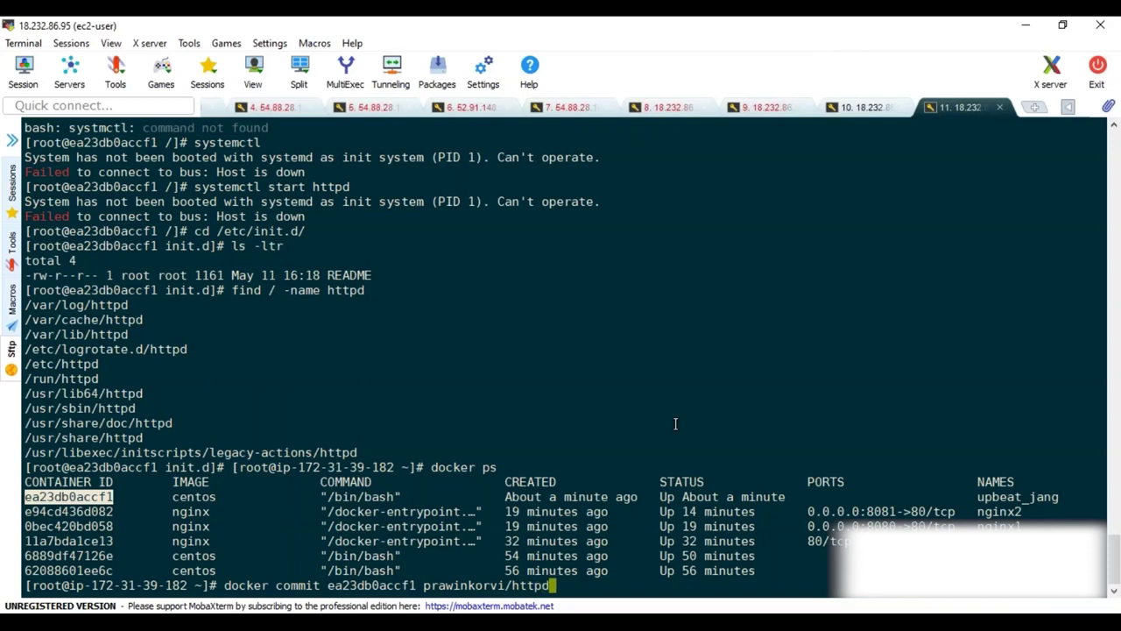
text(server)
text(:)
text(1)
key(Return)
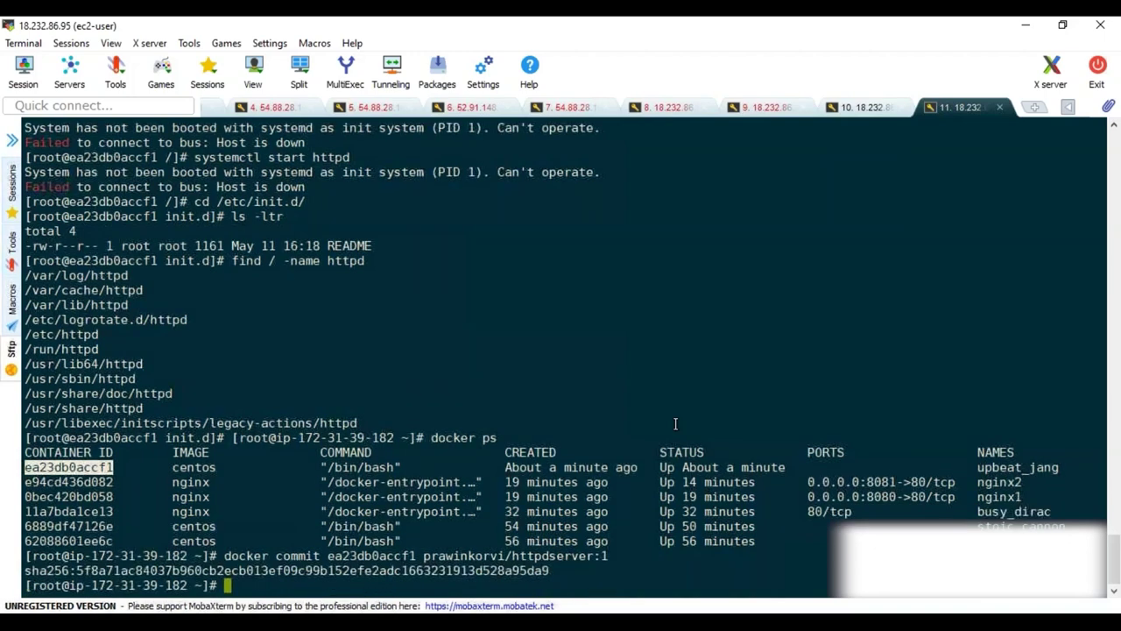
text(docker images)
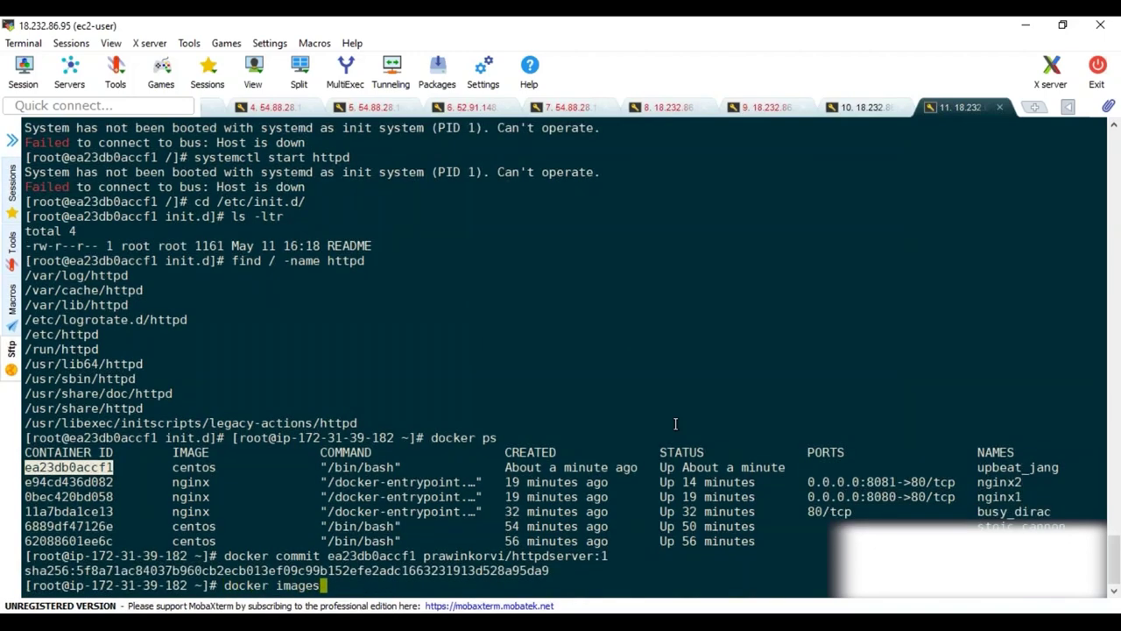
Step: Run docker images and check the new httpdserver image, tag 1, 255MB
key(Return)
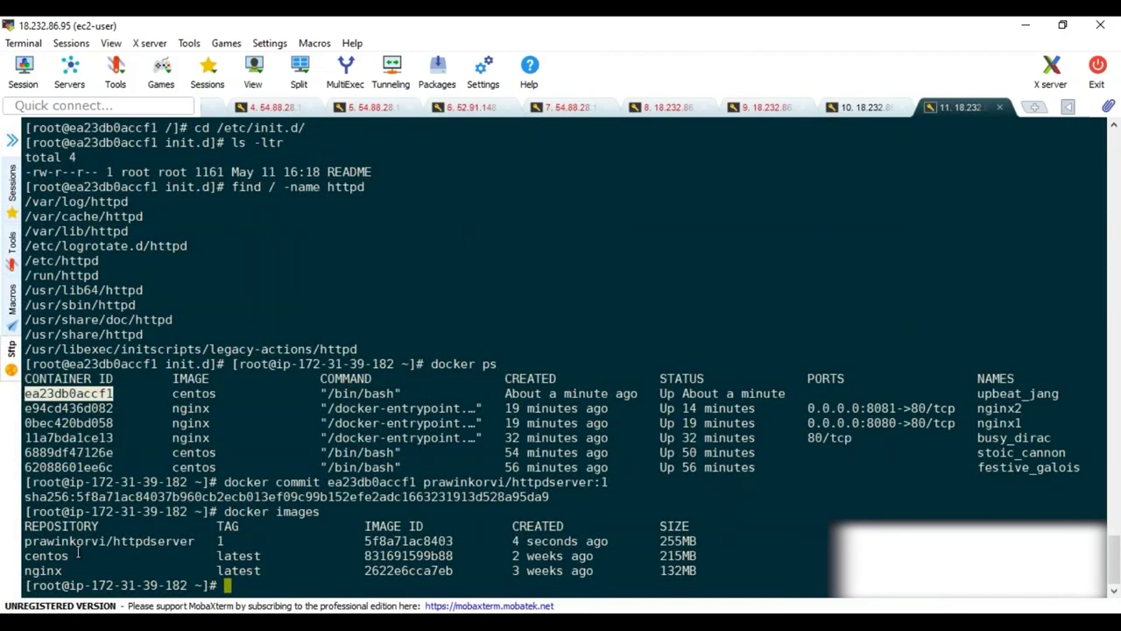
double_click(83, 541)
key(super+c)
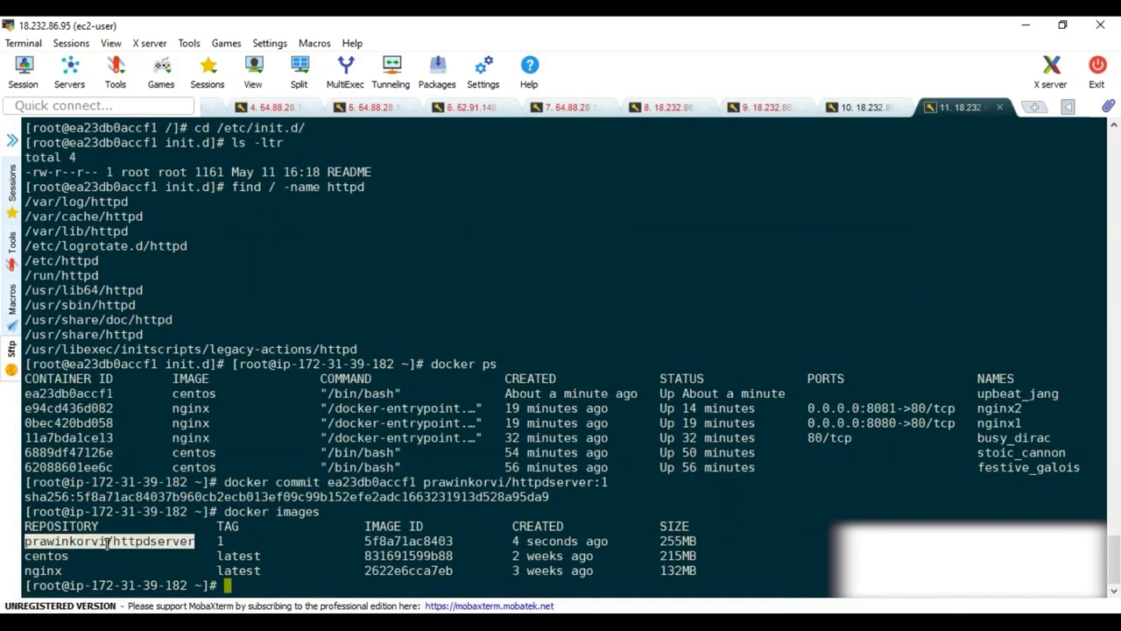
drag(114, 541, 200, 543)
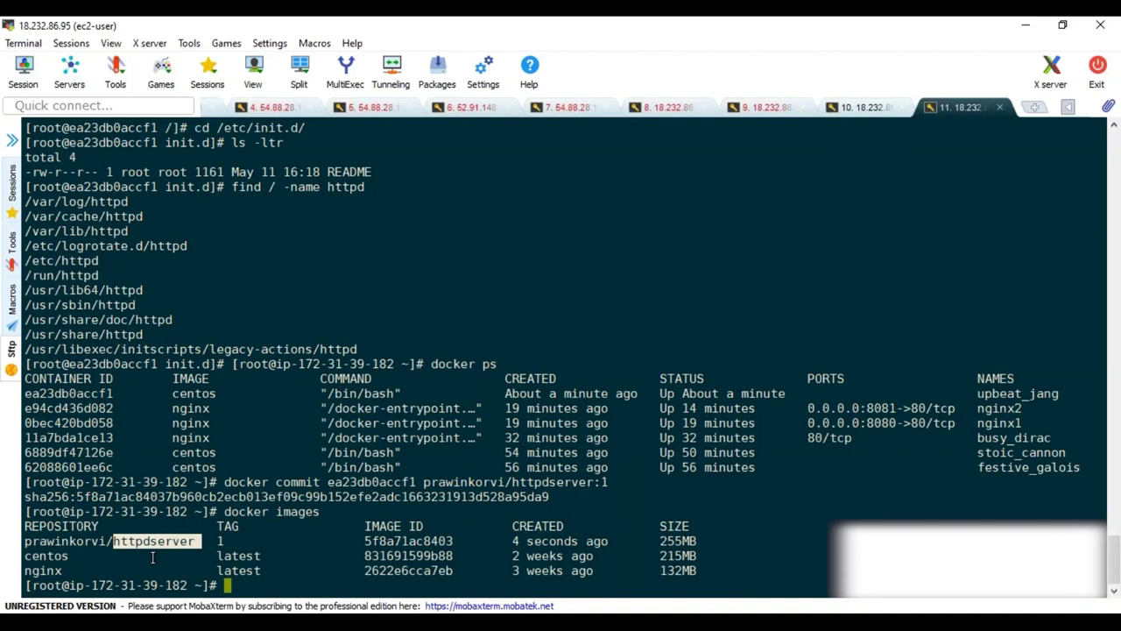
click(489, 531)
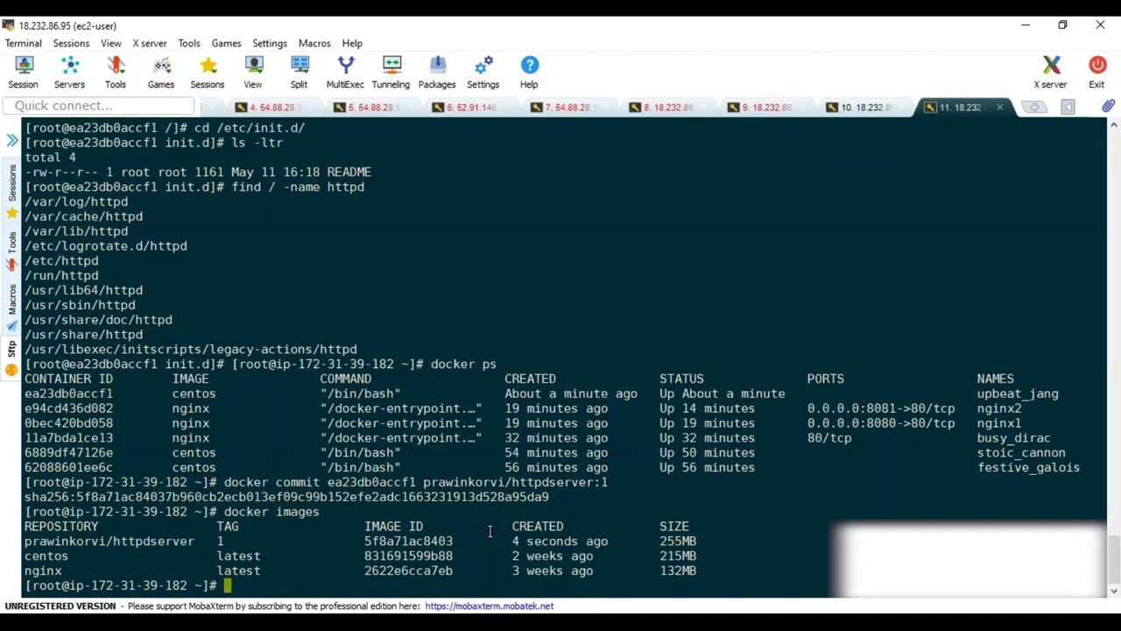
text(docker login)
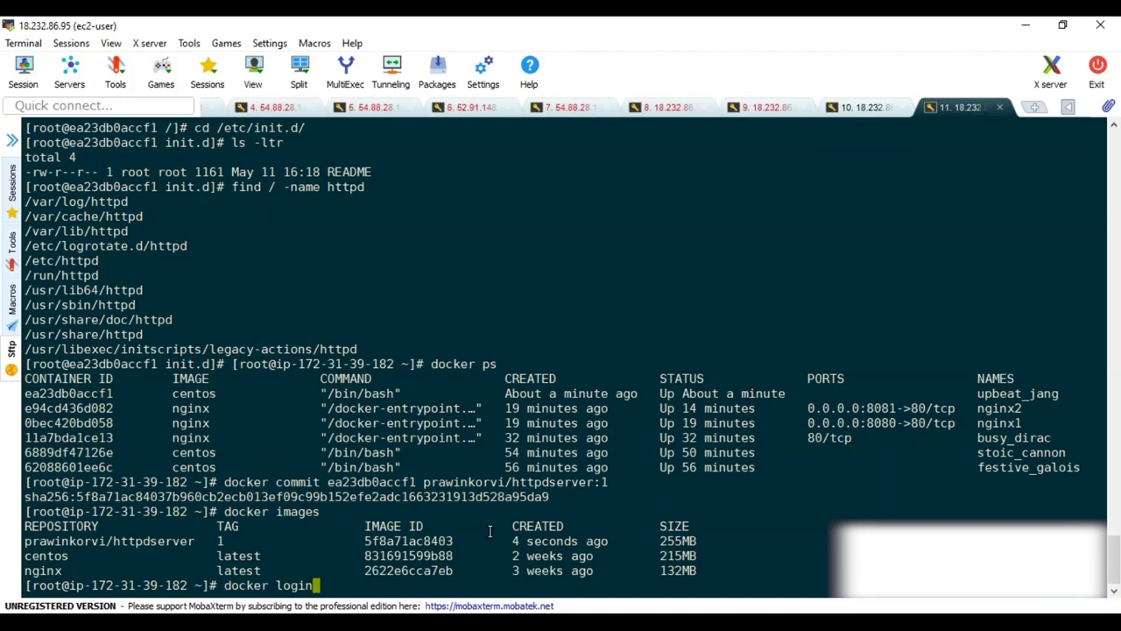
Step: Log in to Docker Hub with the account username and password until Login Succeeded
key(Return)
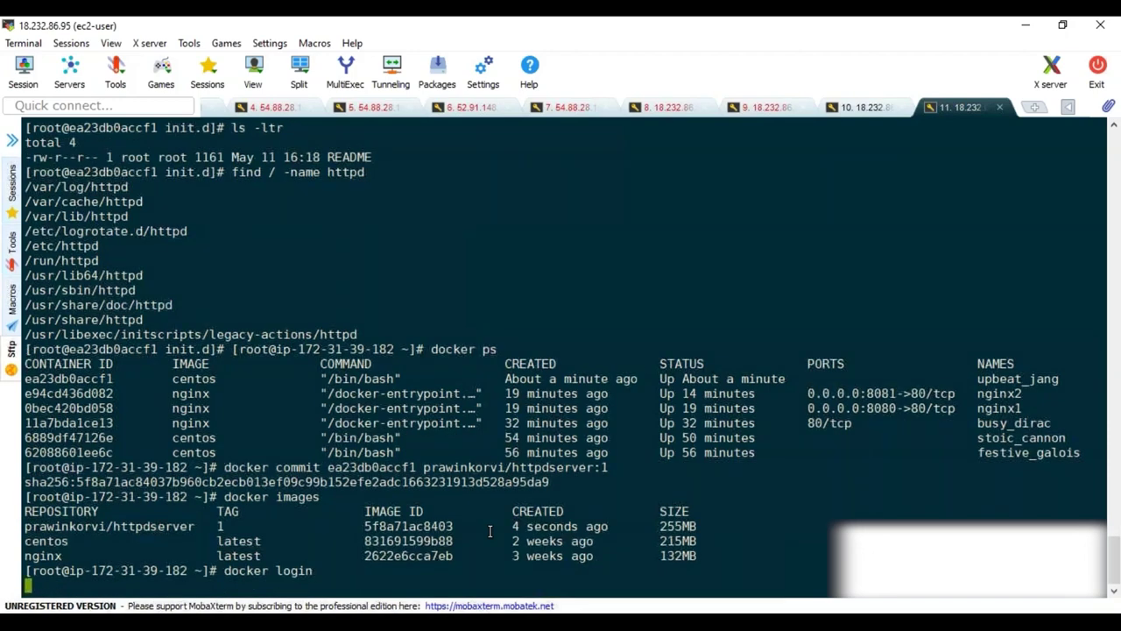
text(prawinkorvi)
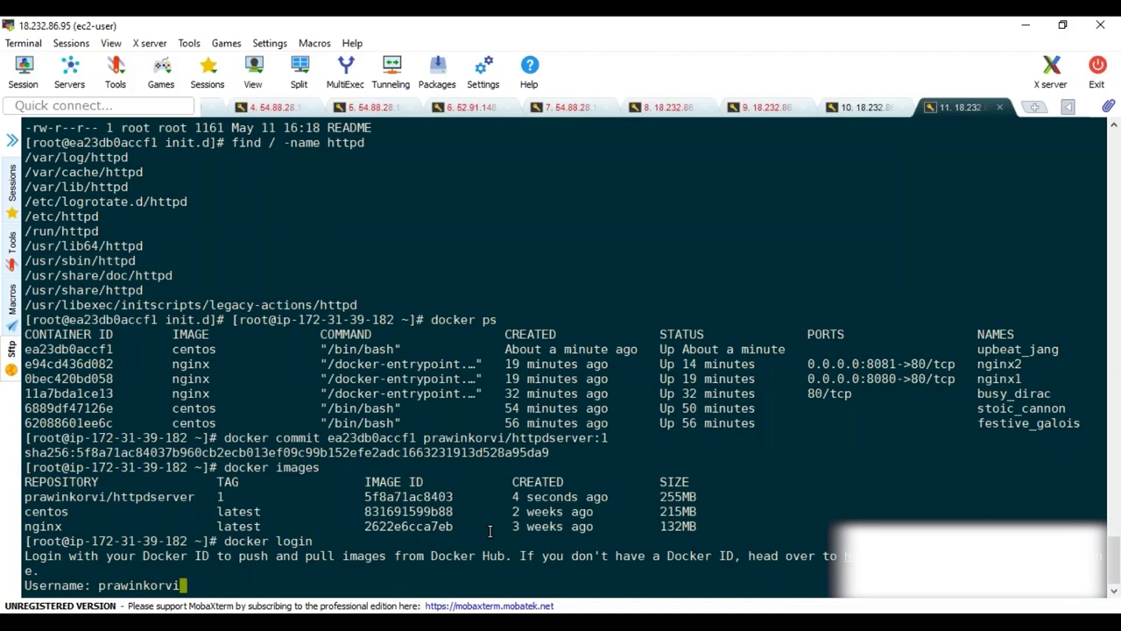
key(Return)
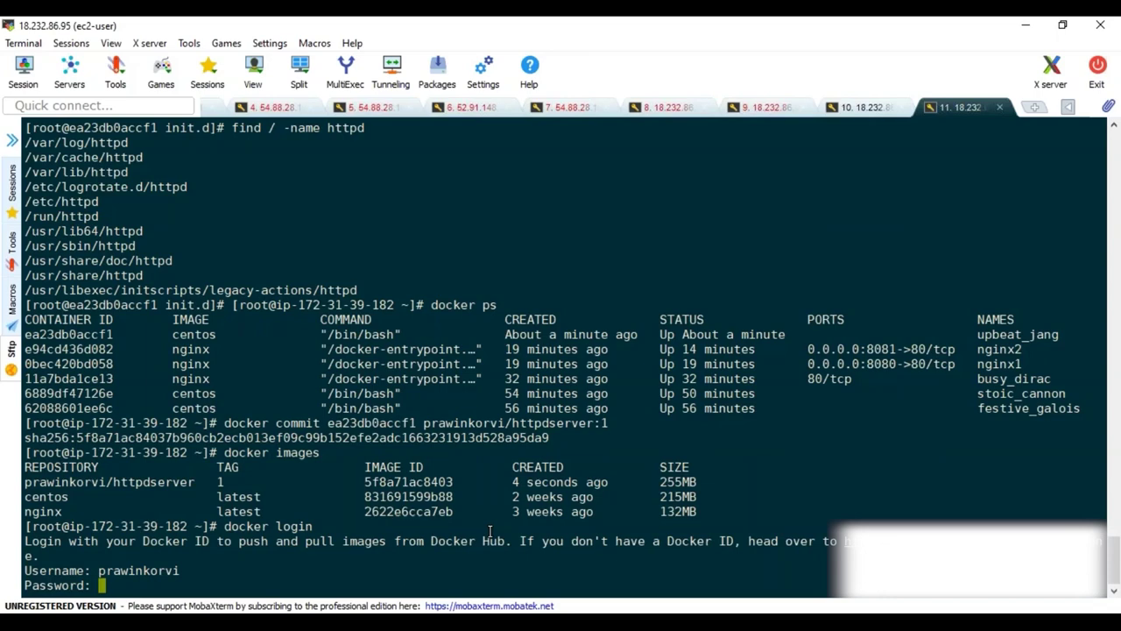
key(Return)
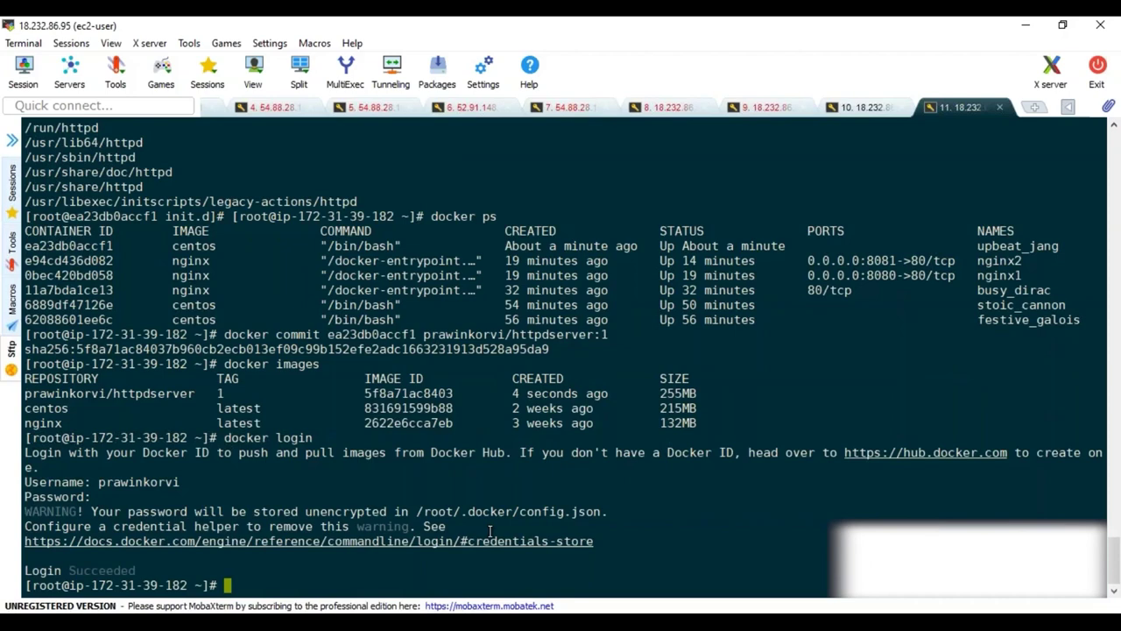
text(docker push)
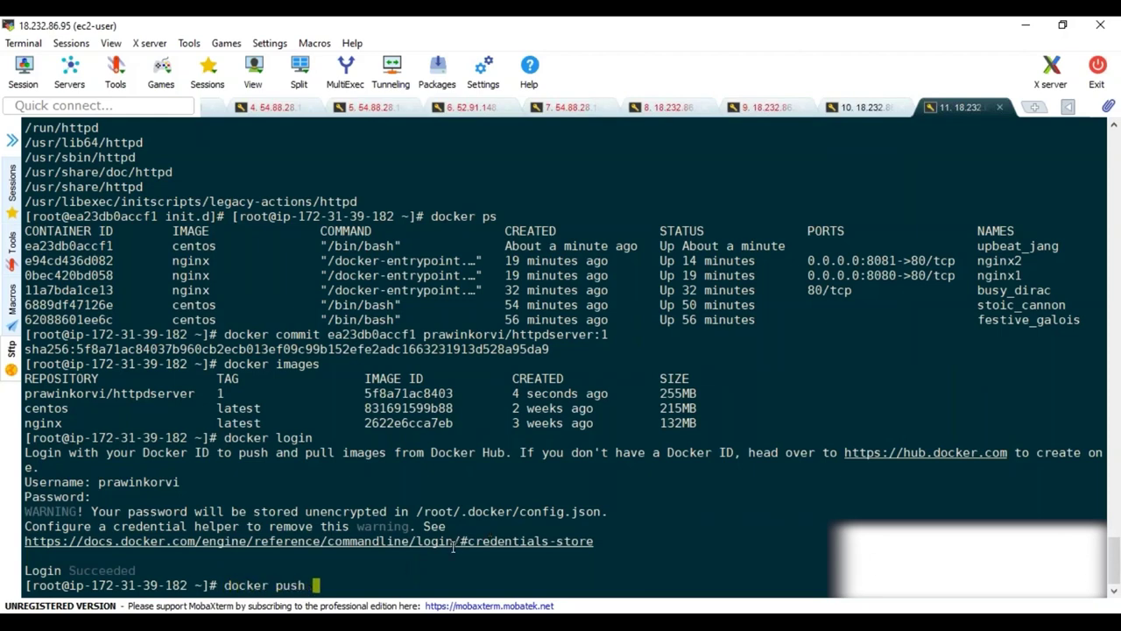
Step: Push the account's httpdserver image to Docker Hub with docker push
double_click(105, 394)
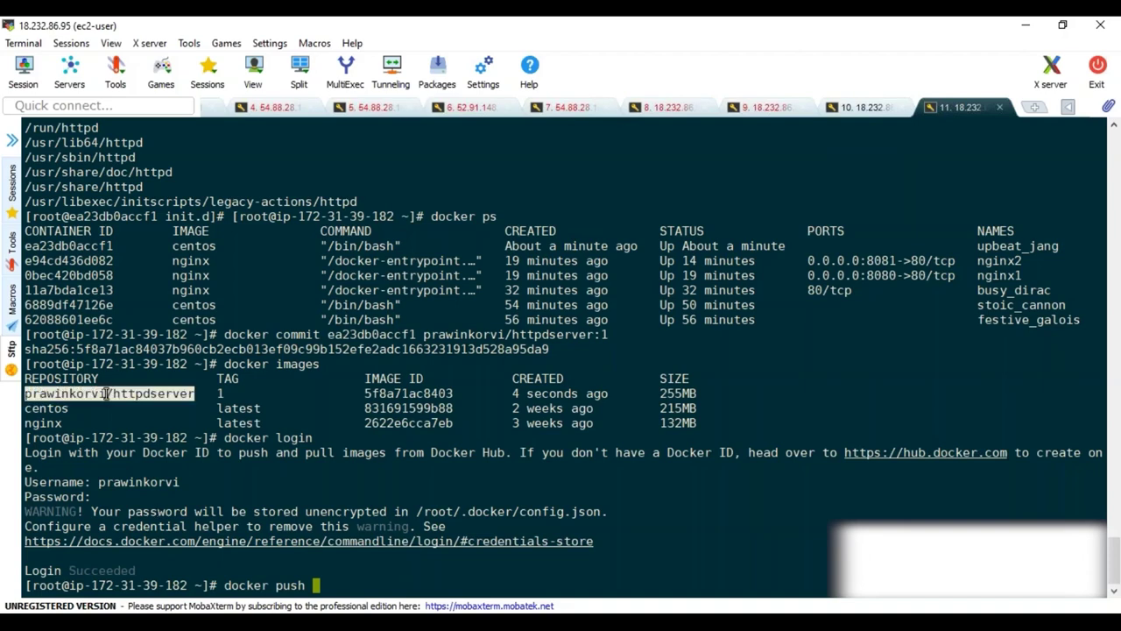
right_click(714, 497)
click(753, 143)
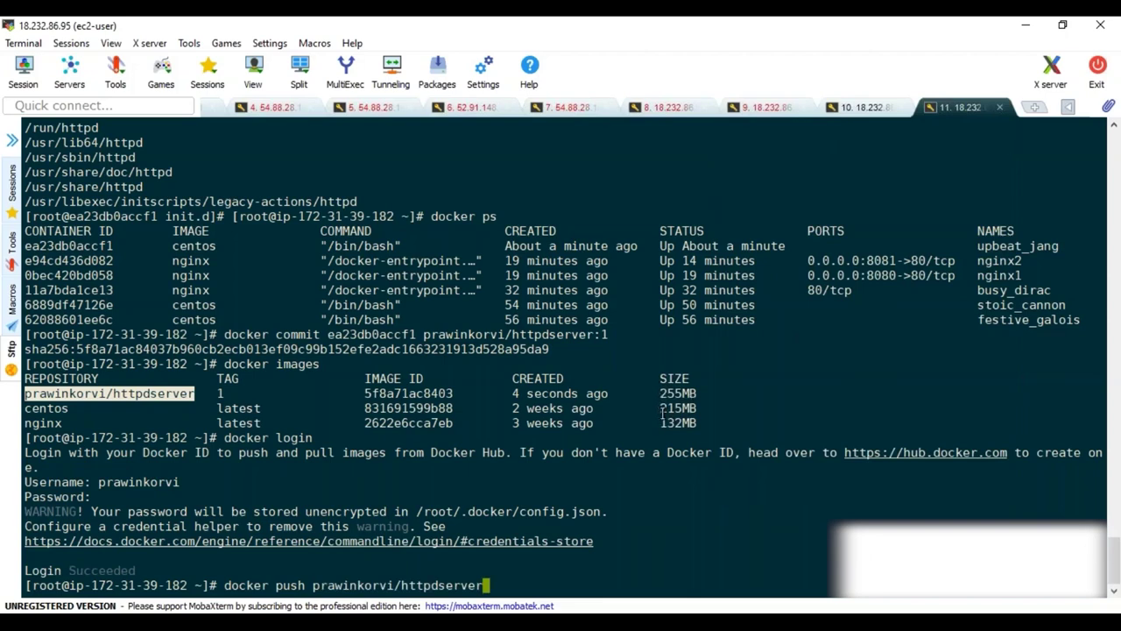
key(Return)
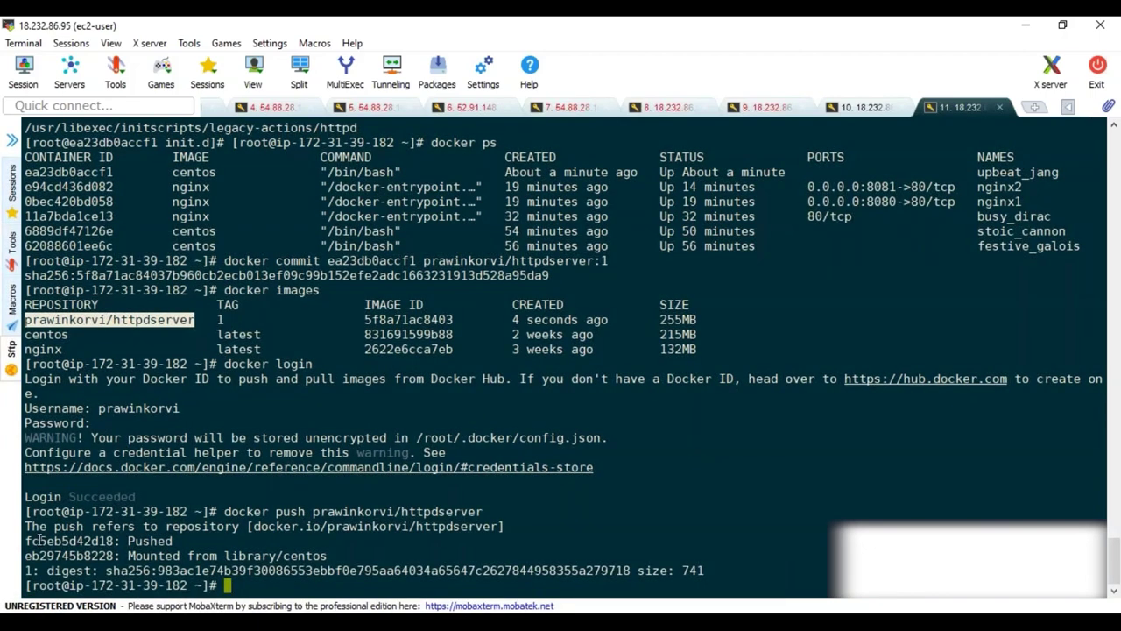
click(38, 539)
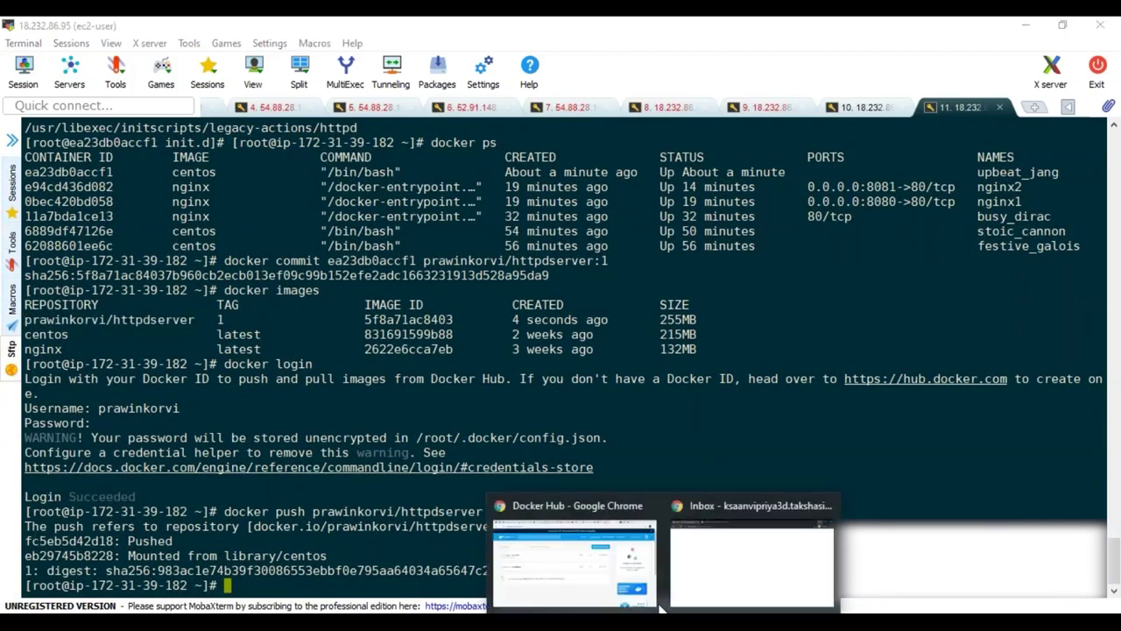
Step: Reload the Docker Hub repositories page to confirm httpdserver is listed, then return to MobaXterm
click(627, 565)
click(190, 58)
key(Return)
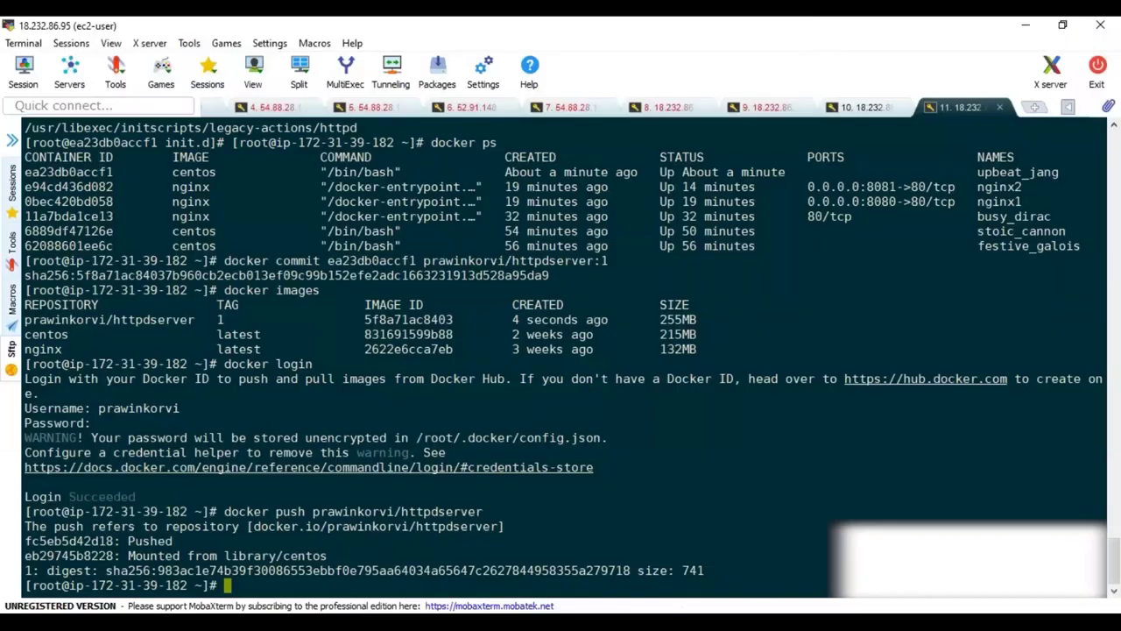
click(675, 606)
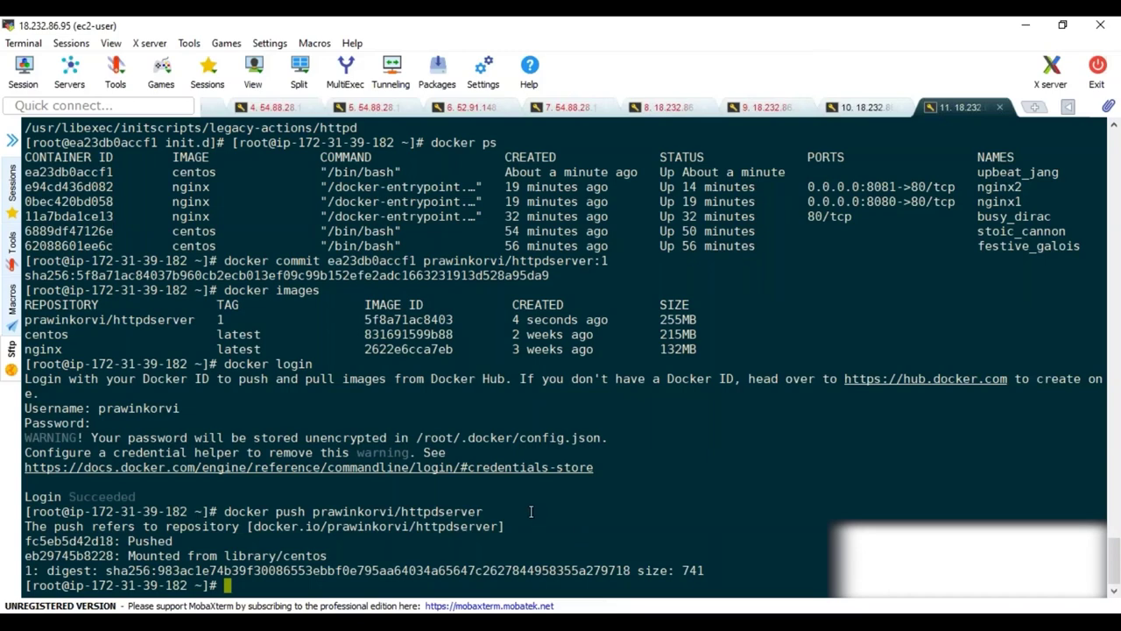
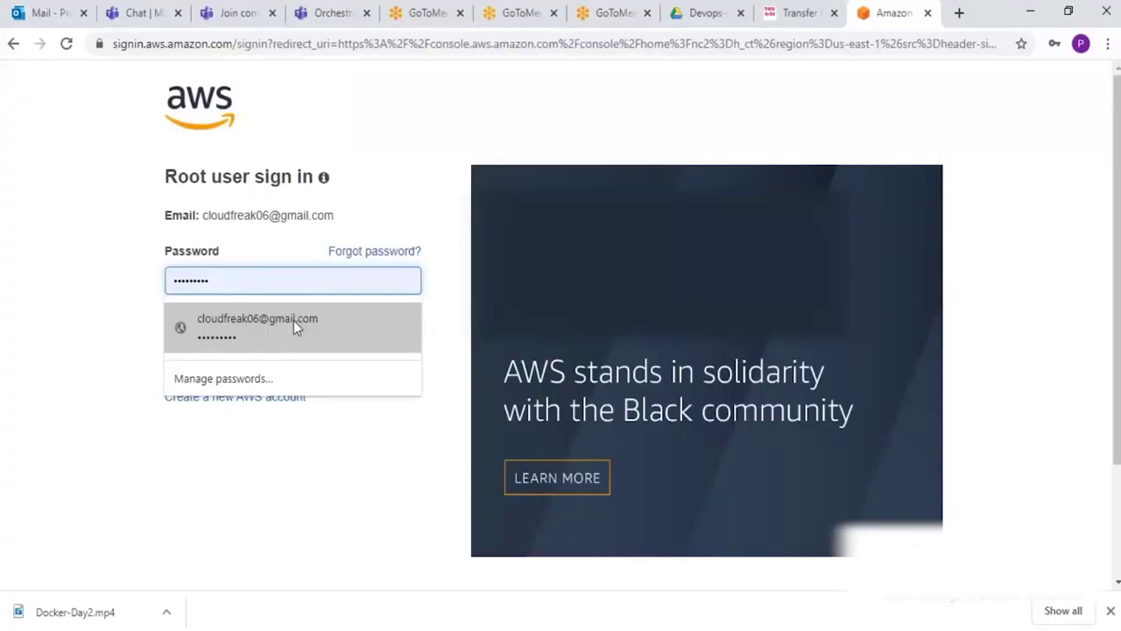
Step: Sign in to the AWS console with the saved password and continue to verification
click(293, 320)
click(293, 323)
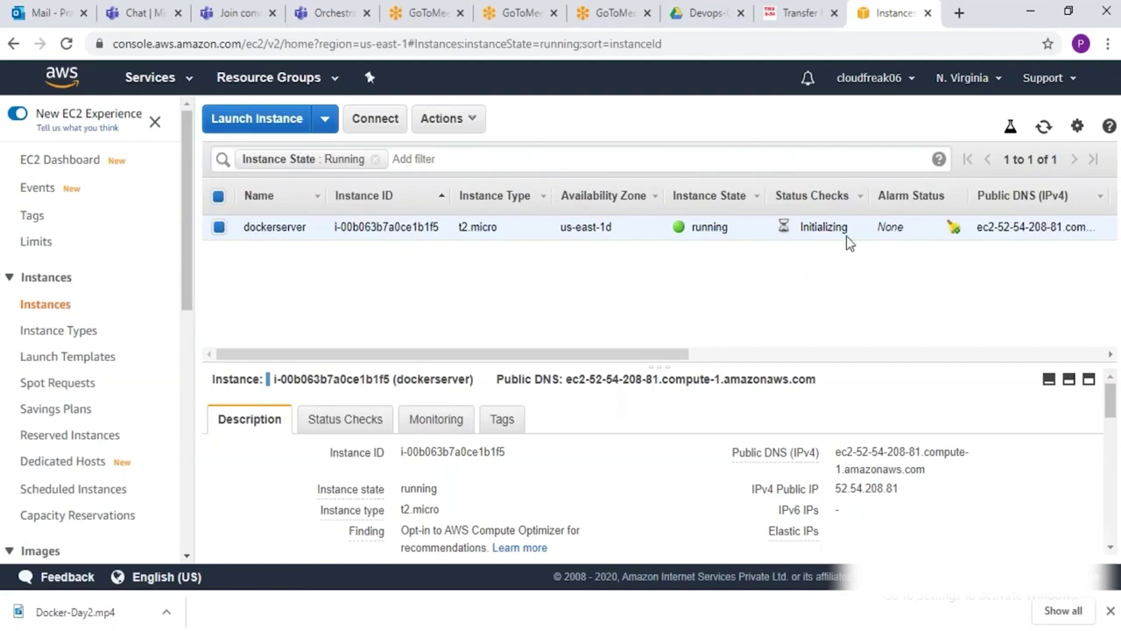
Step: Glance at the Paint diagram, return to the EC2 list, and search Start for 'paint'
mouse_move(582, 630)
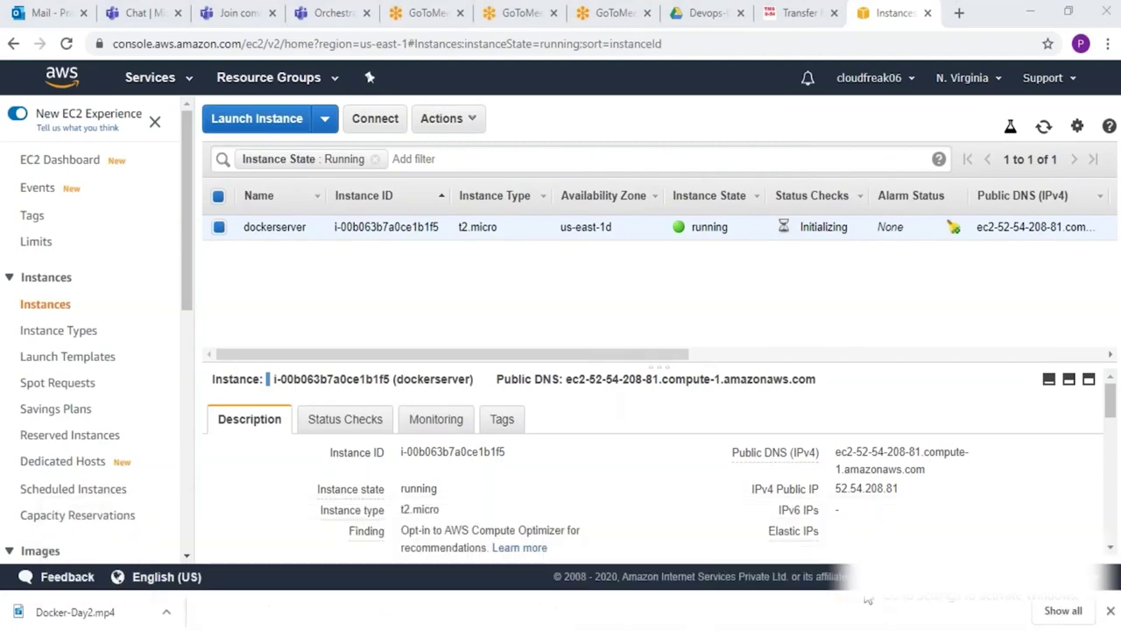
key(alt+Tab)
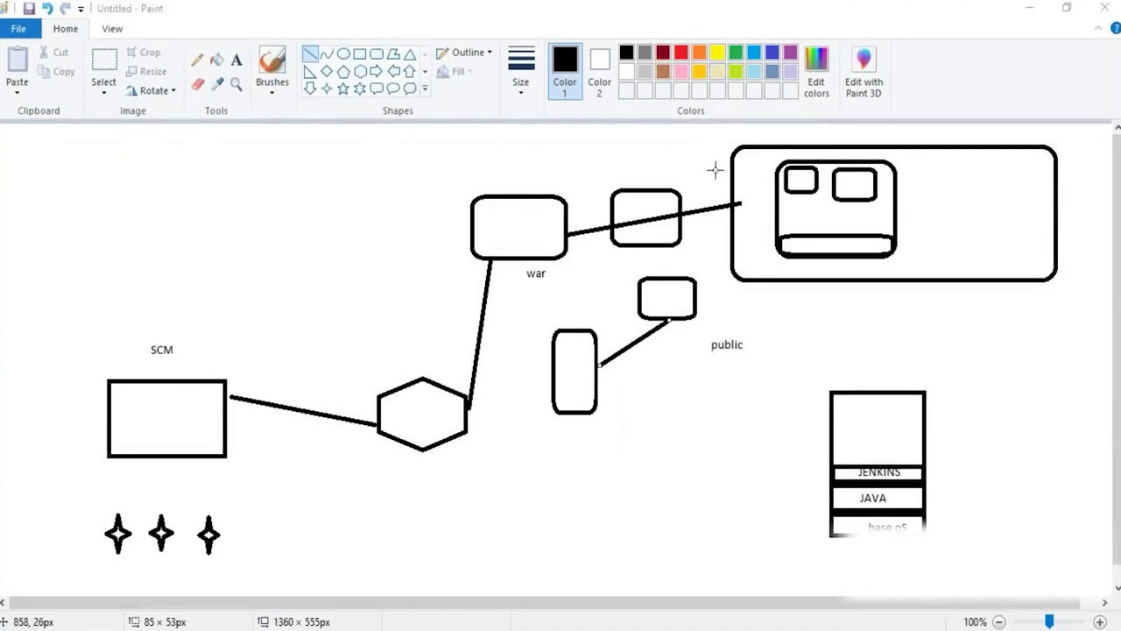
key(alt+Tab)
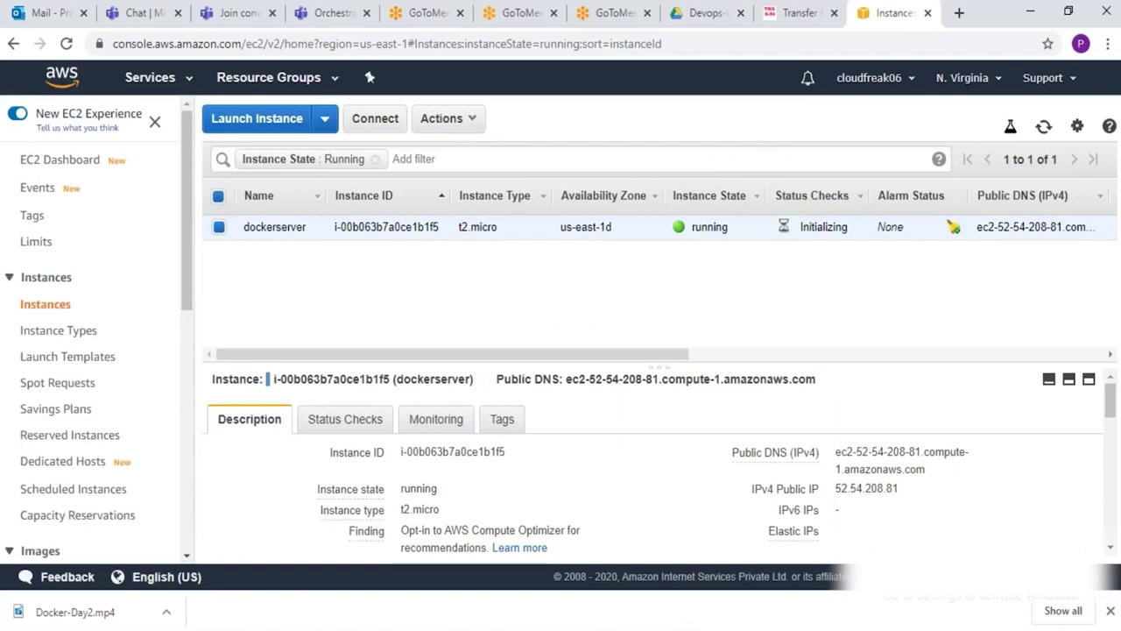
key(super)
text(paint)
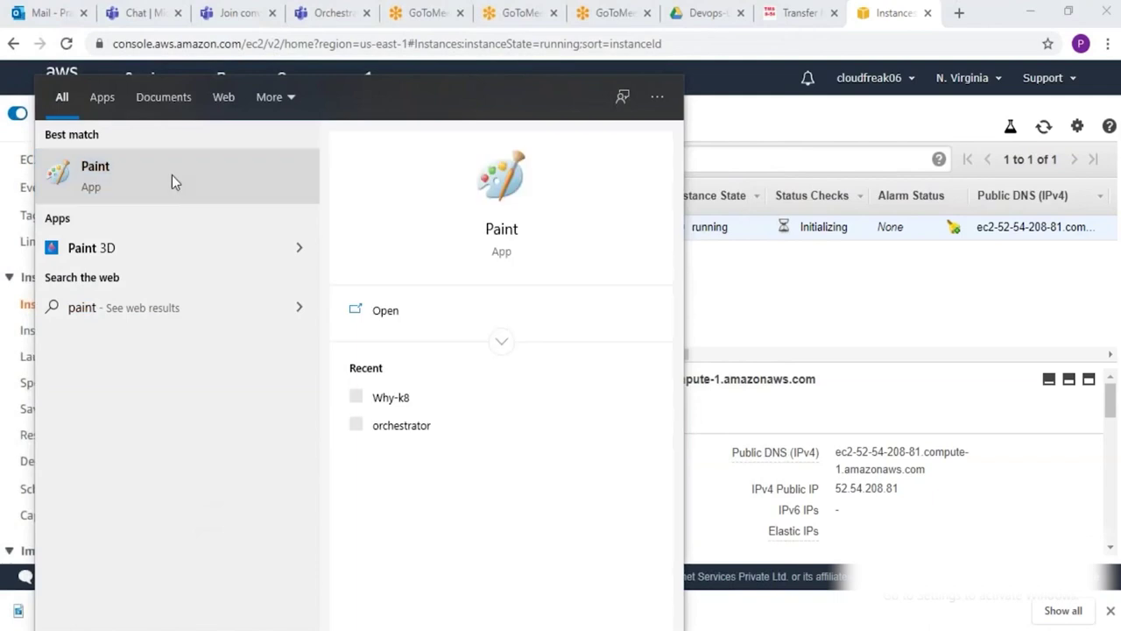
Step: In a new Paint canvas, draw a tall rounded box with two flat bands at its base
key(Escape)
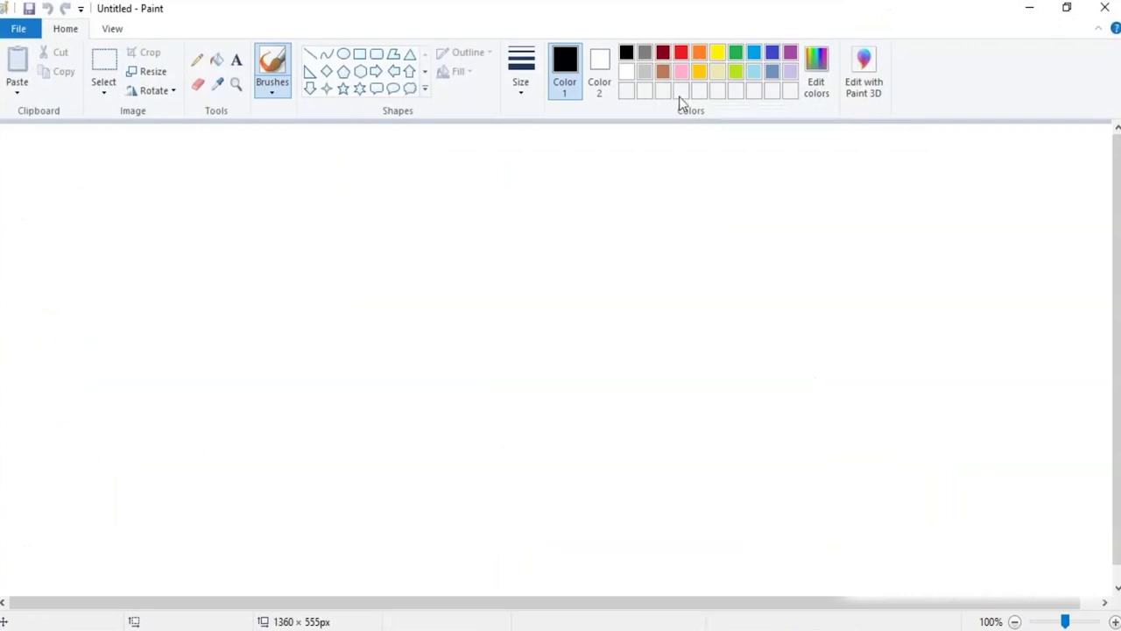
click(376, 54)
drag(336, 219, 503, 430)
mouse_move(342, 398)
mouse_down()
mouse_move(399, 418)
mouse_move(386, 398)
mouse_move(477, 448)
mouse_move(560, 448)
mouse_up()
click(325, 376)
drag(397, 372, 570, 407)
click(241, 331)
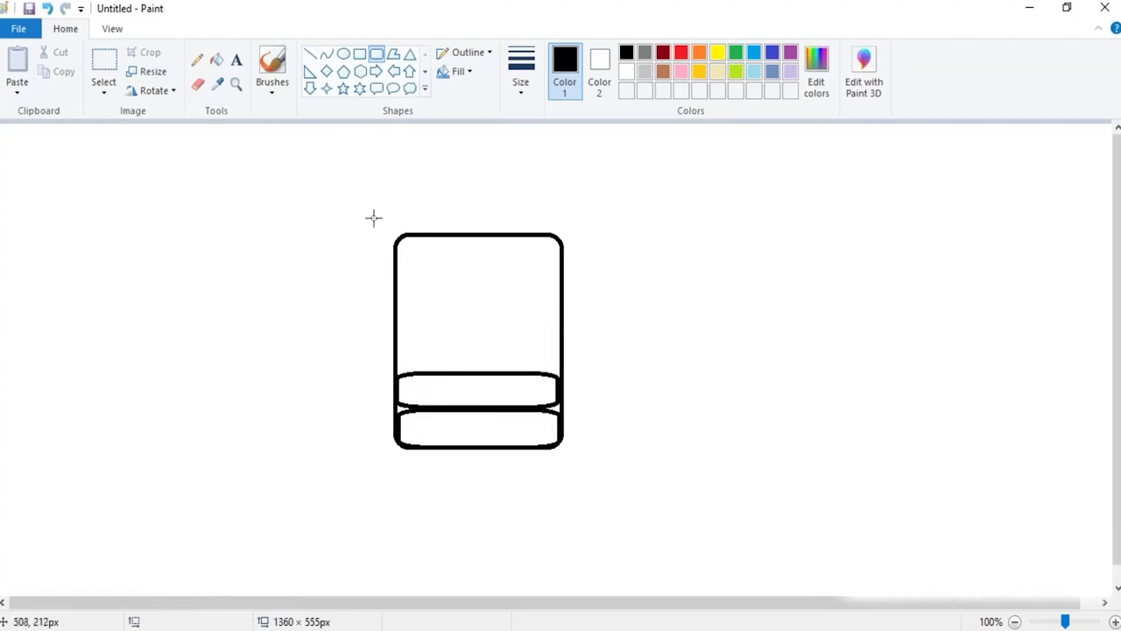
Step: Label the upper band 'docker engine' with the Text tool
click(236, 59)
drag(436, 378, 558, 399)
text(docker engin)
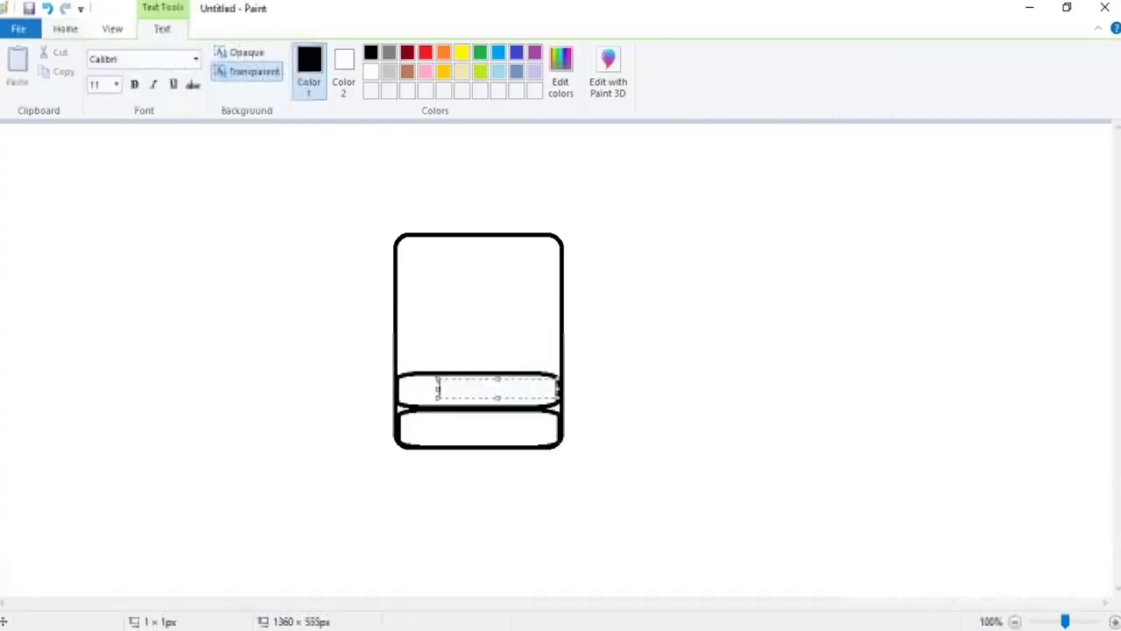
text(e)
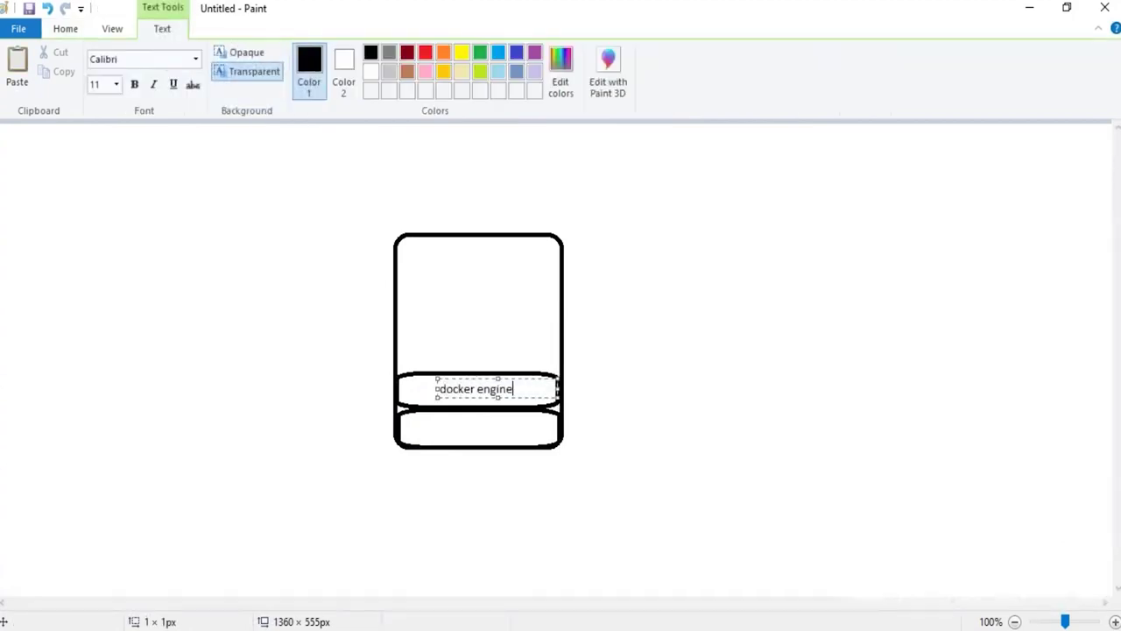
click(394, 291)
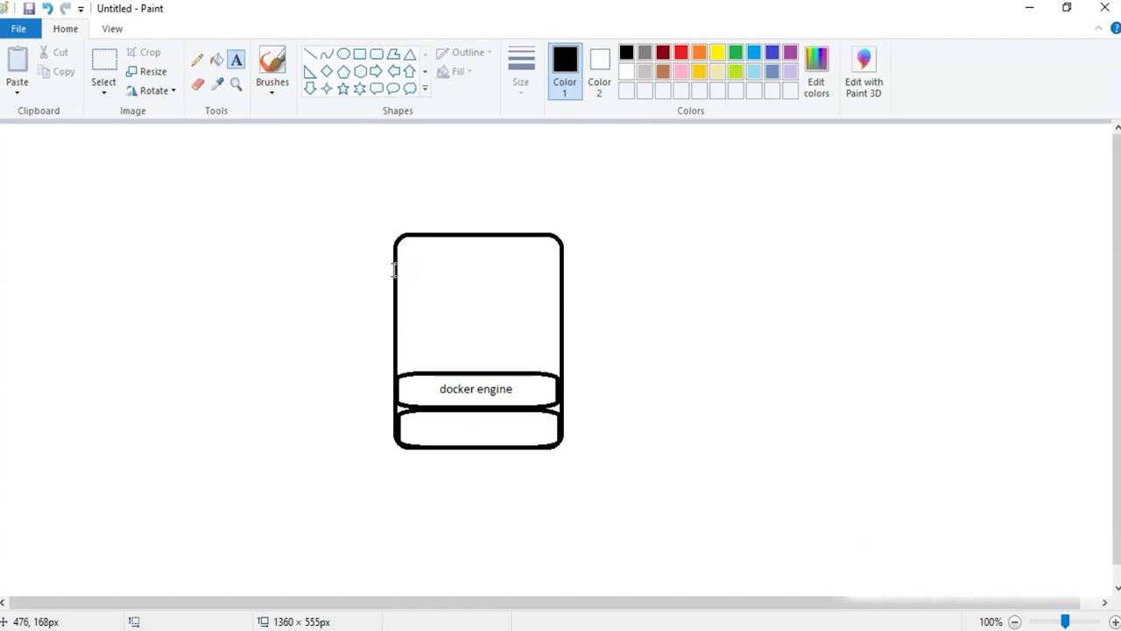
click(61, 263)
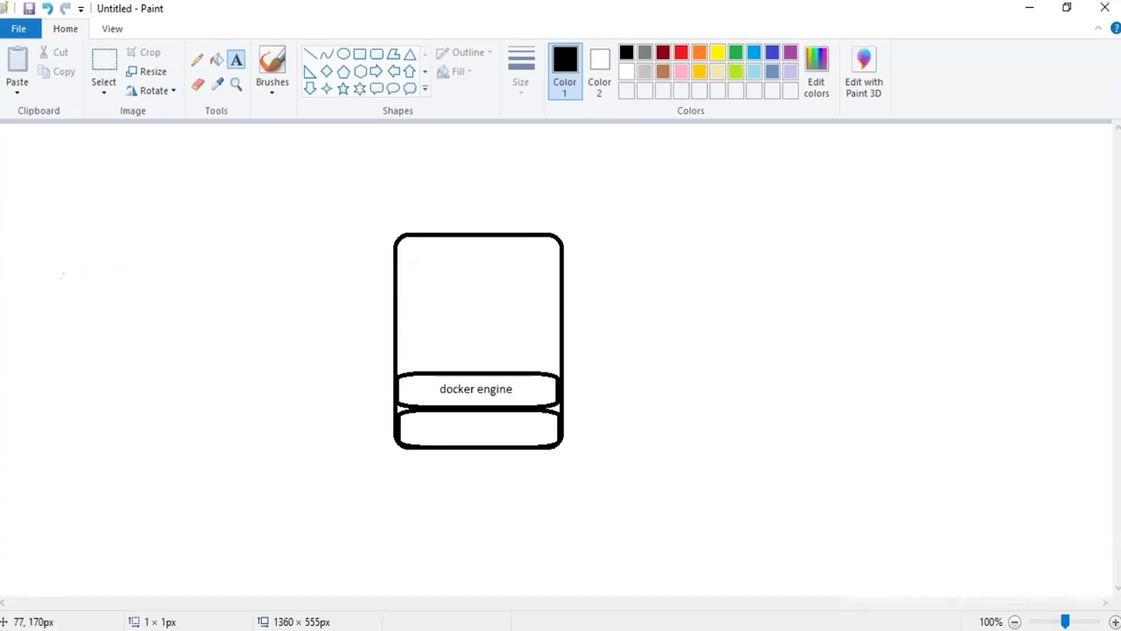
Step: Add the label 'docker commit containerid' at the left of the canvas
text(docker commit containerid)
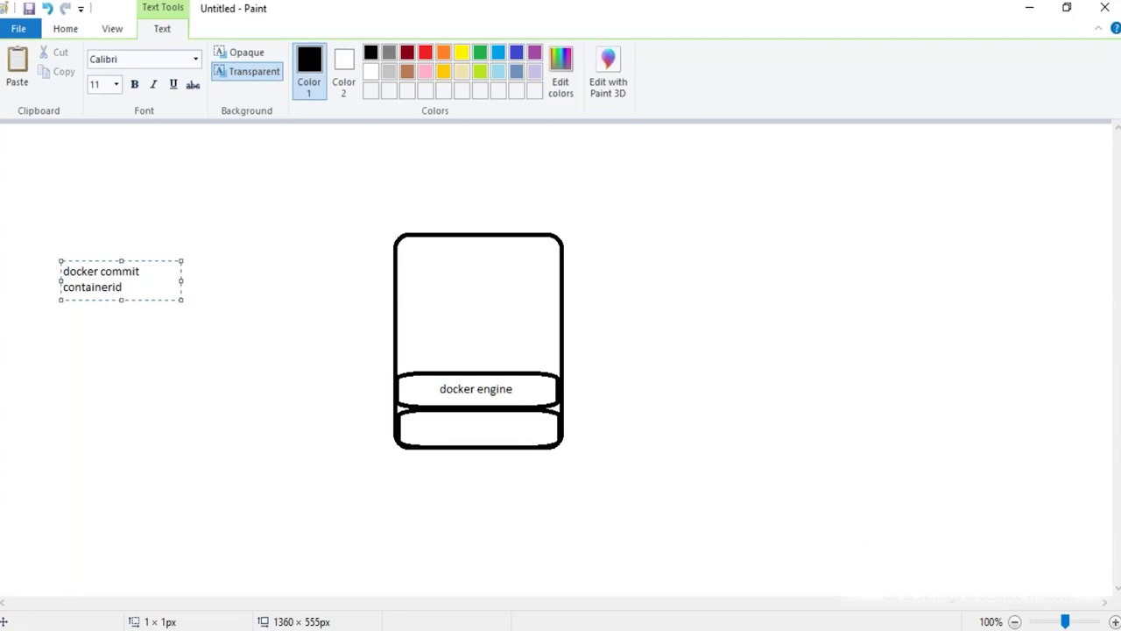
scroll(88, 43, up, 1)
click(66, 29)
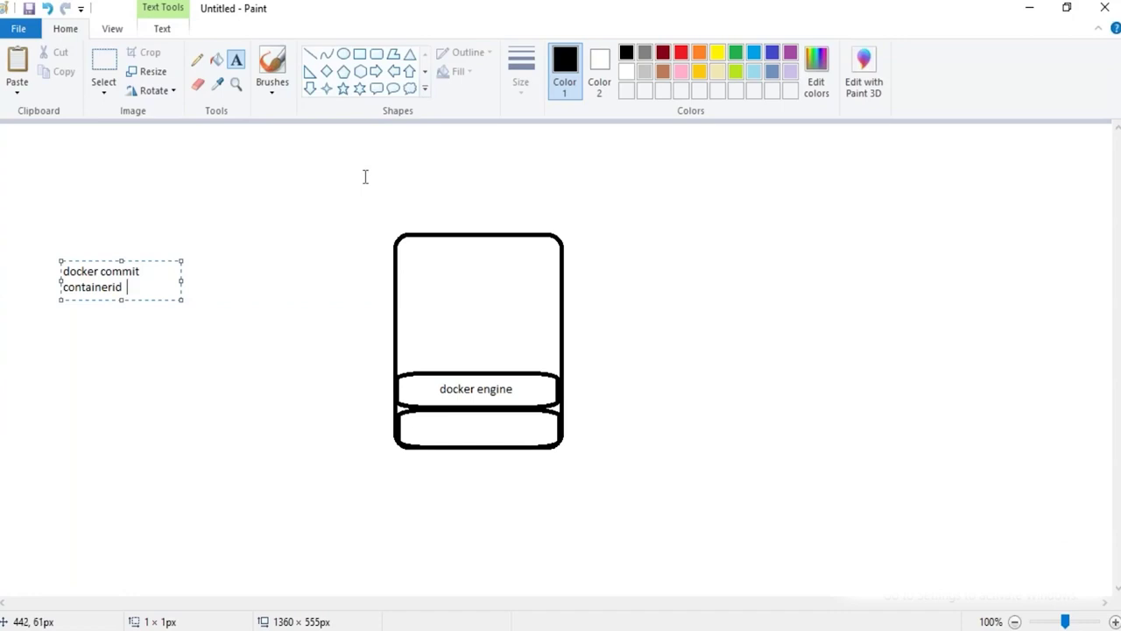
Step: Add a one-line 'docker pull centos -- 80MB' label upper right and draw a small rounded box
click(783, 206)
text(docker pull)
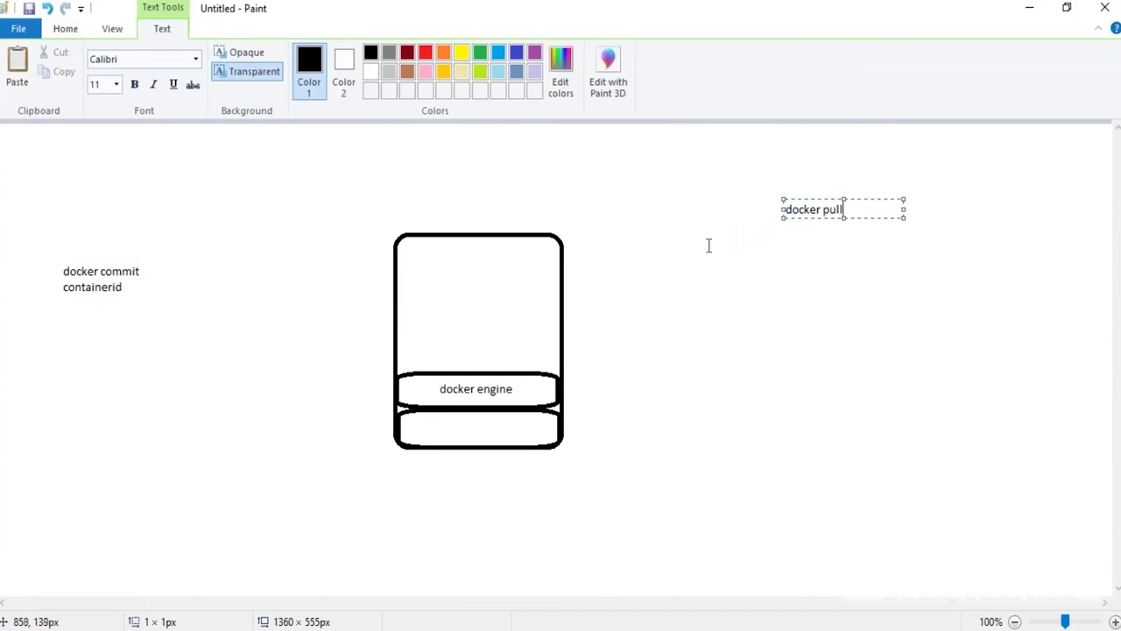
text( centos --)
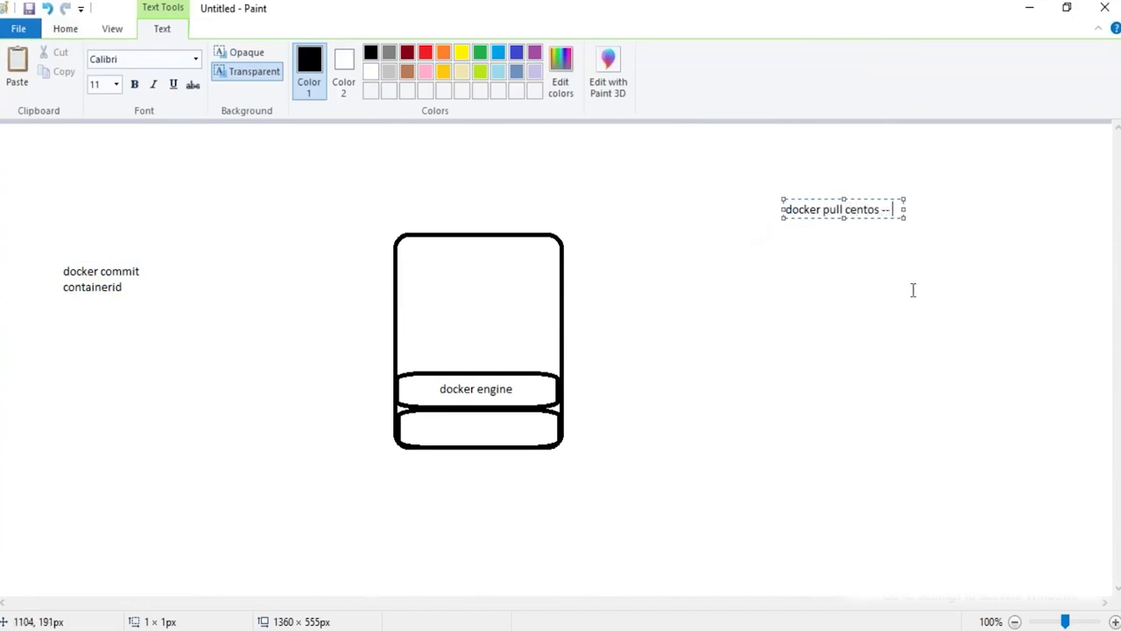
text( 80MB)
drag(903, 219, 985, 219)
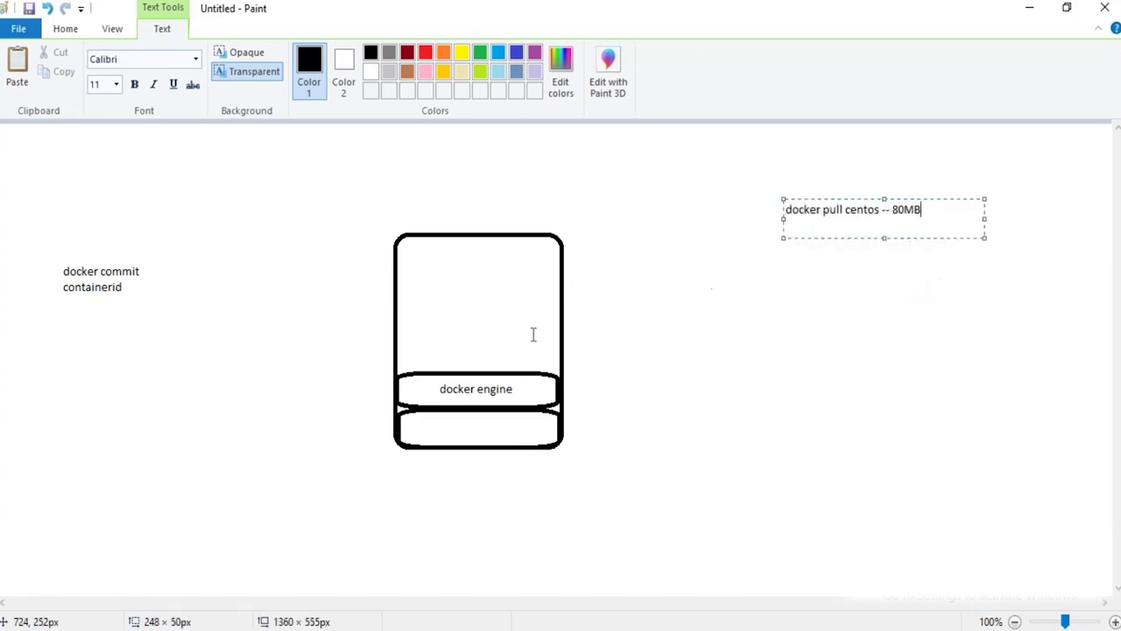
click(65, 29)
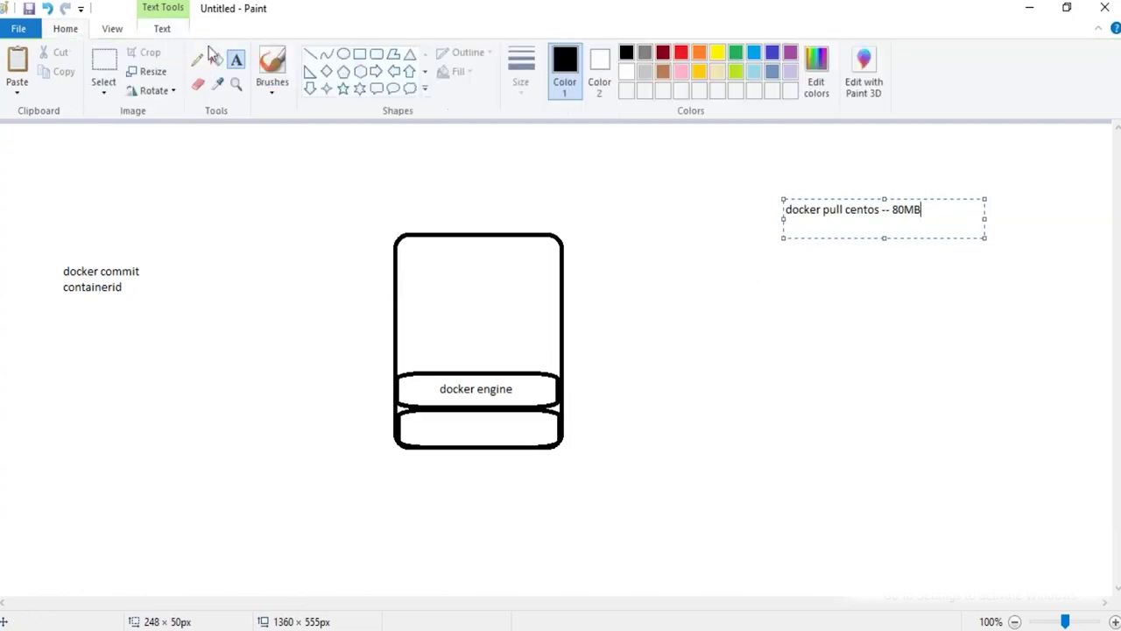
click(377, 55)
mouse_move(715, 296)
mouse_down()
mouse_move(742, 328)
mouse_move(812, 364)
mouse_up()
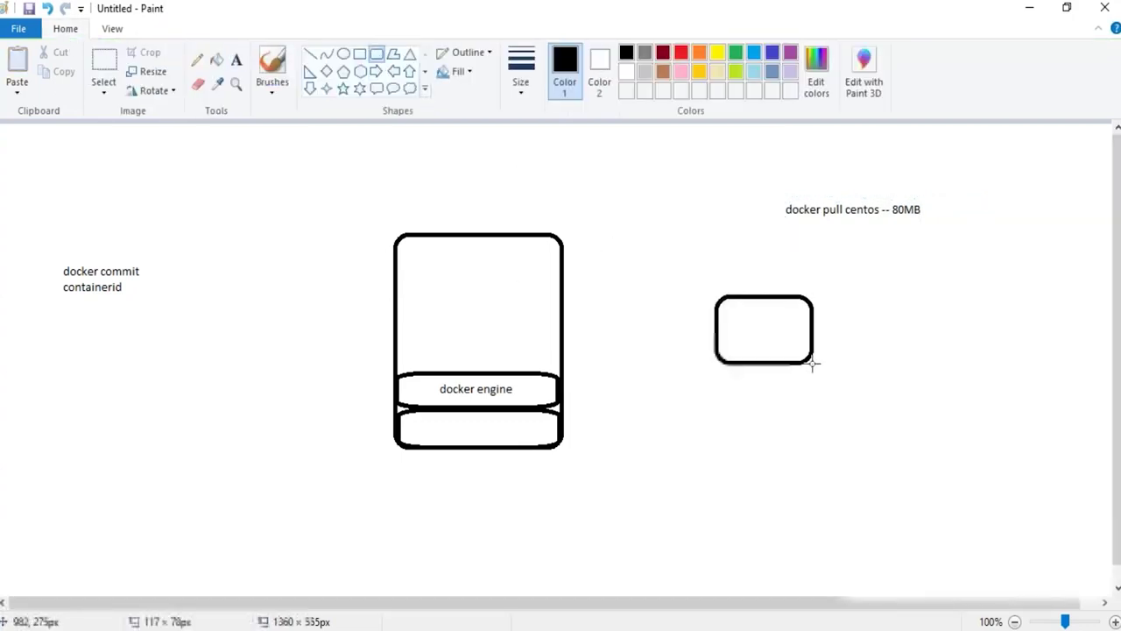
Step: Label the small box 'Yum install ip-utils -- 20 MB' on one line
click(237, 60)
click(832, 339)
text(mysql db)
key(BackSpace)
key(BackSpace)
key(BackSpace)
key(BackSpace)
key(BackSpace)
key(BackSpace)
key(BackSpace)
key(BackSpace)
text(Yum install i)
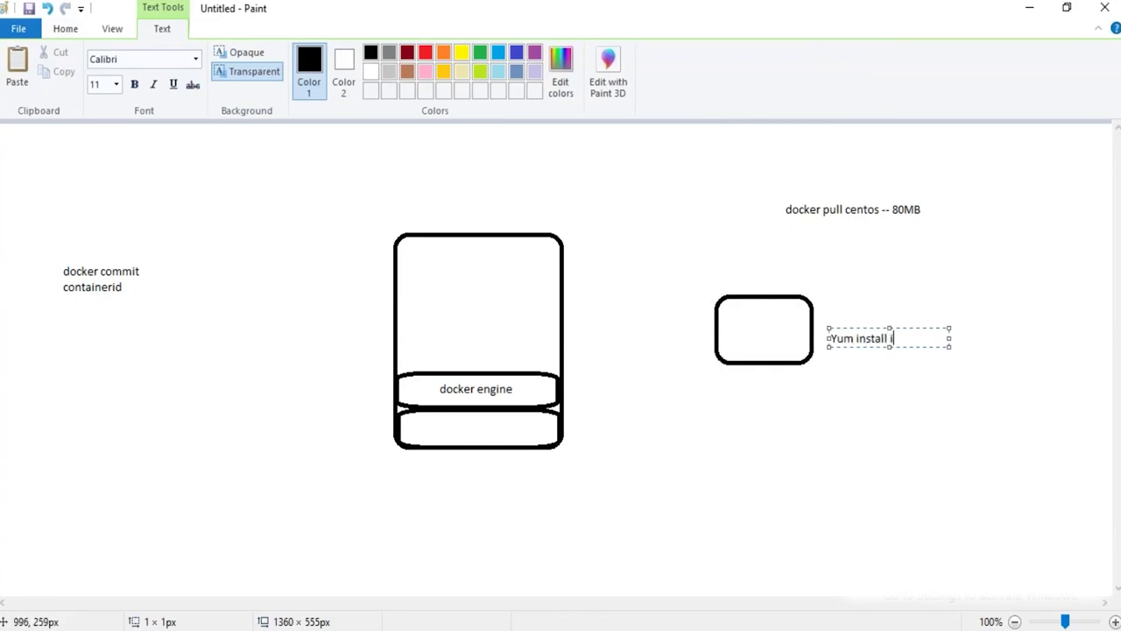
text(p-utils)
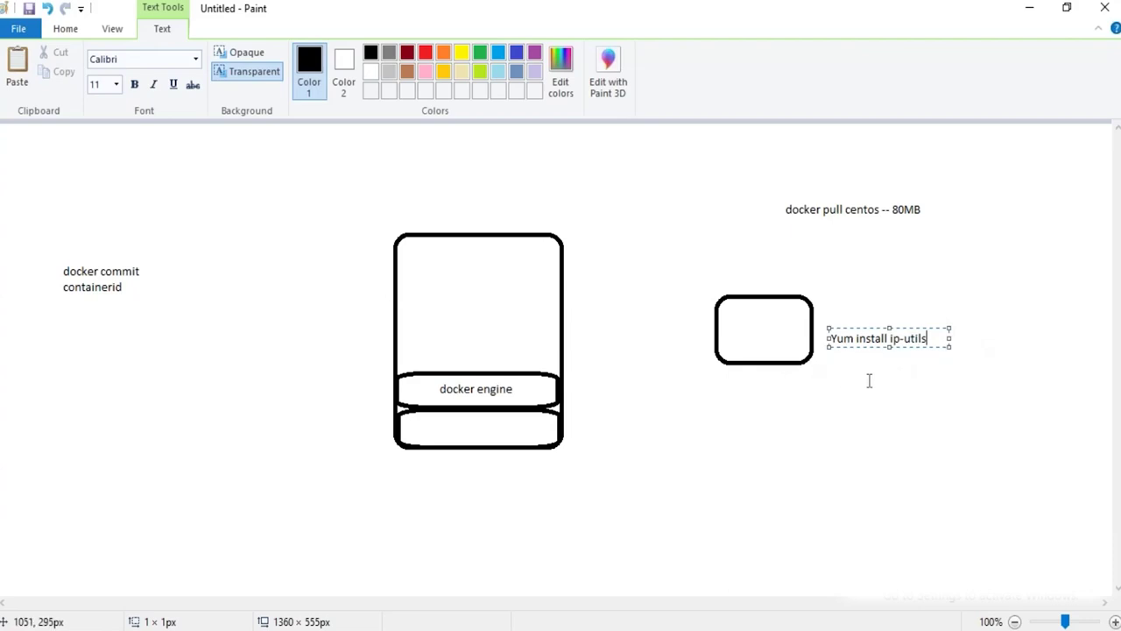
text(-- 20 MB)
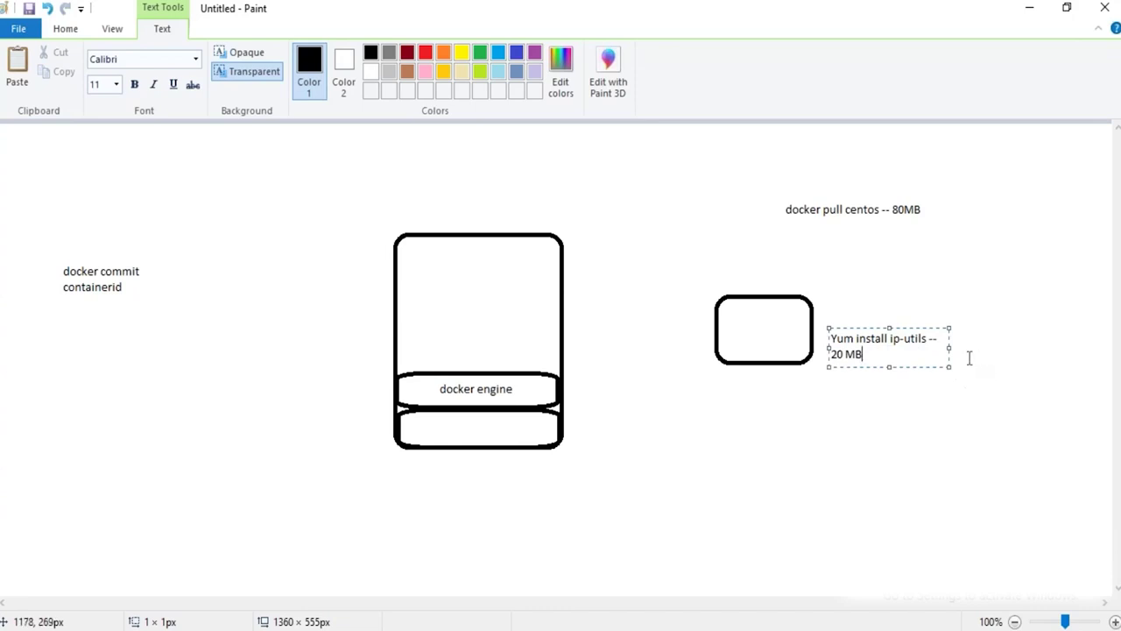
drag(950, 348, 1008, 343)
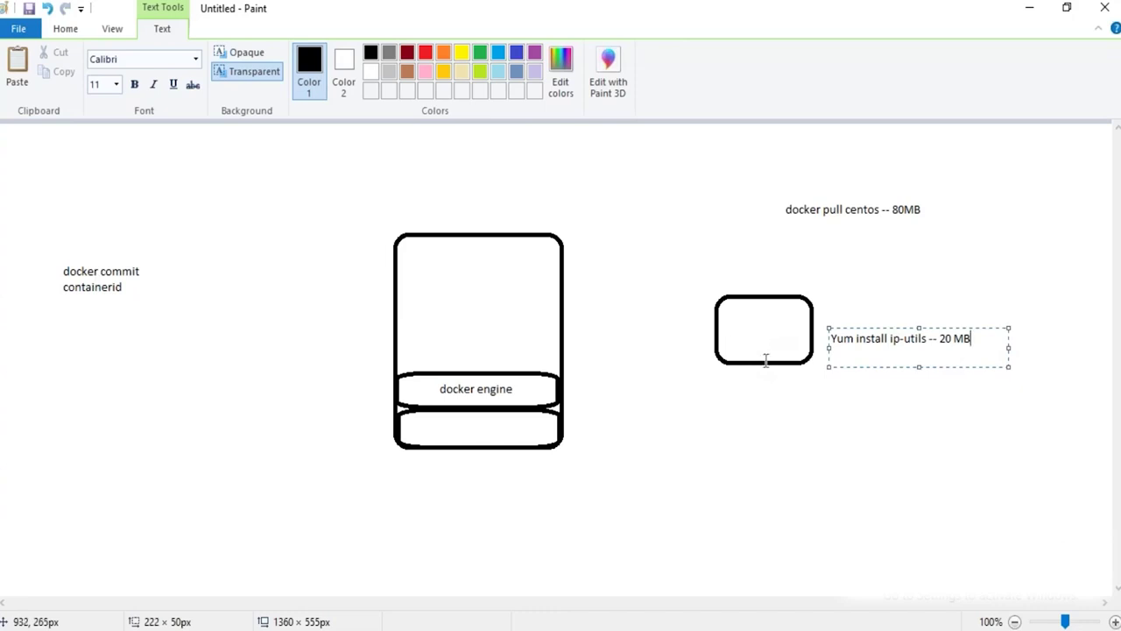
click(70, 30)
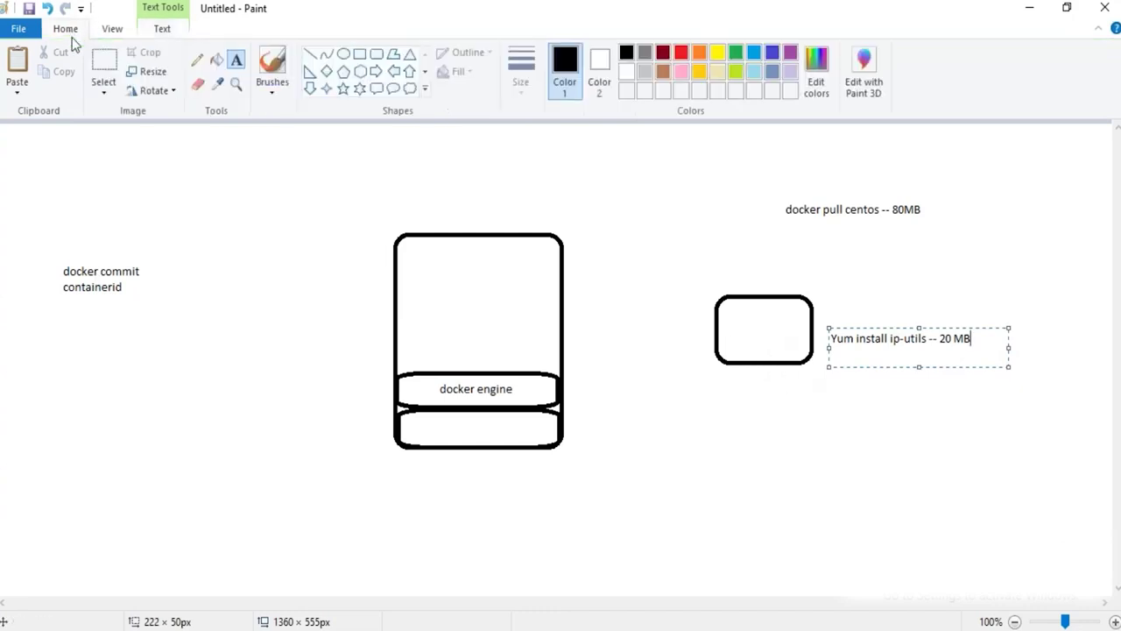
Step: Draw a freehand curve up the right side and a rounded box at the top right
click(198, 61)
mouse_move(850, 418)
mouse_down()
mouse_move(1069, 187)
mouse_move(1055, 178)
mouse_up()
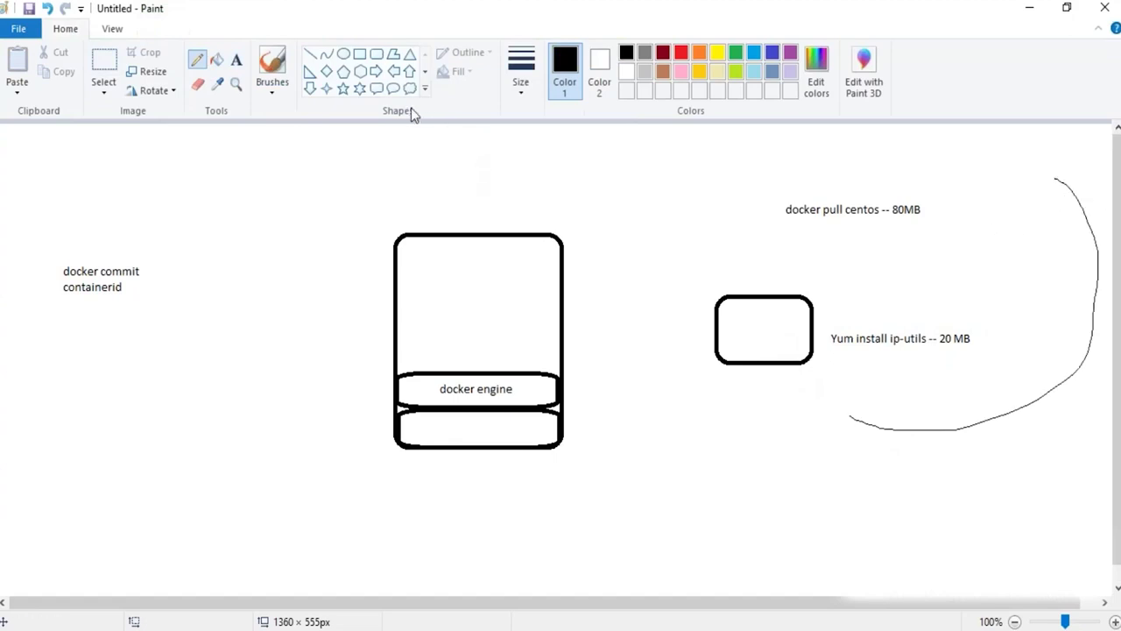
click(377, 54)
drag(953, 136, 1072, 199)
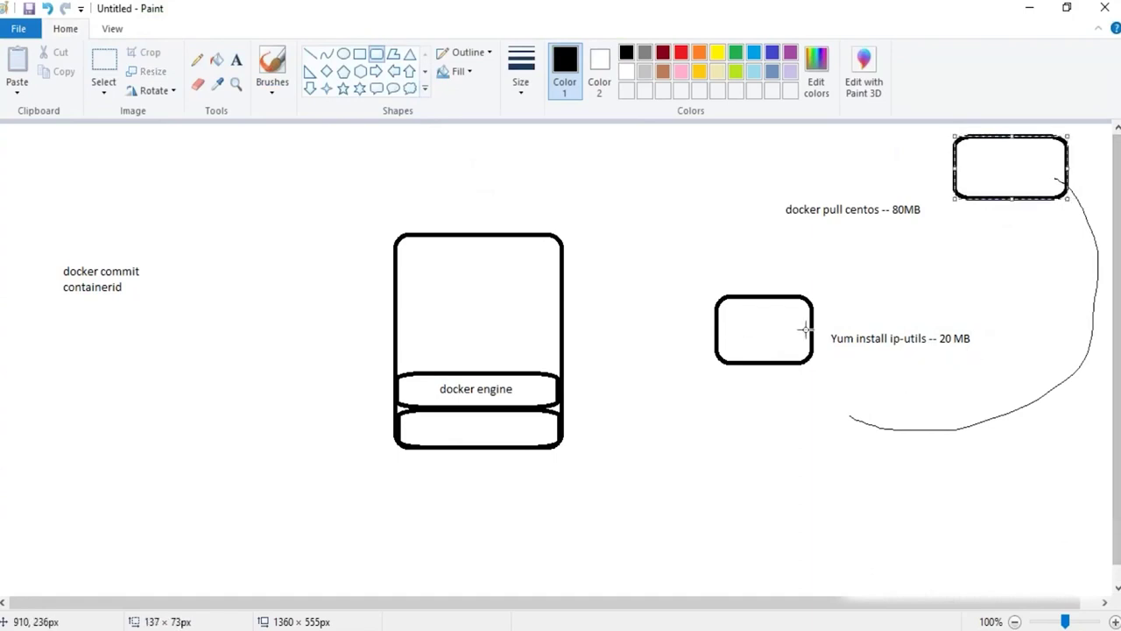
click(237, 59)
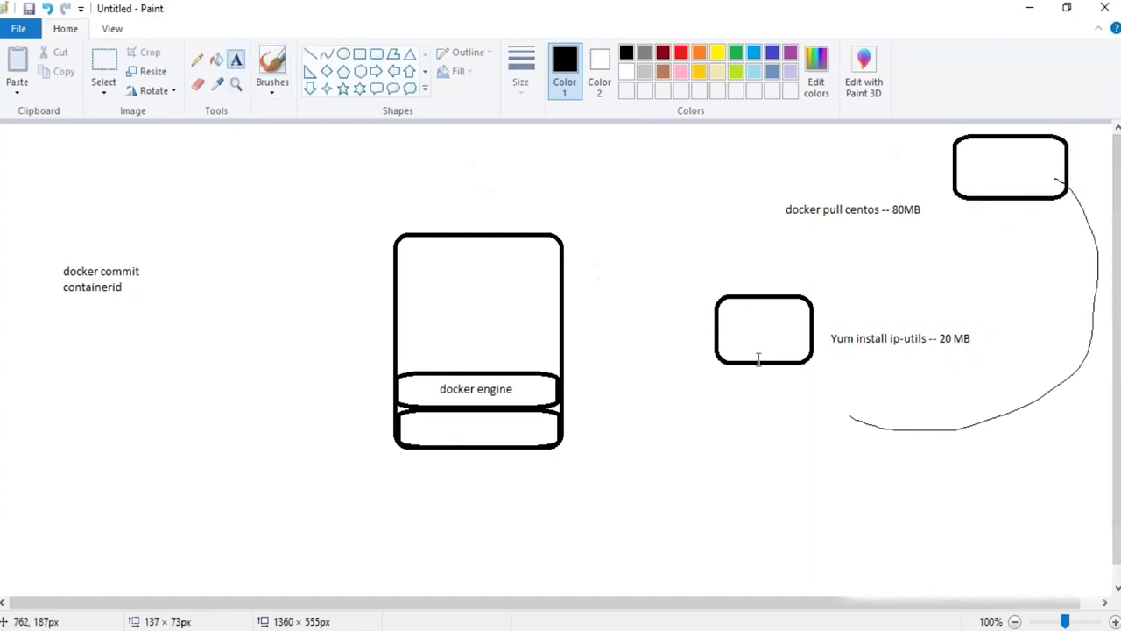
Step: Add a one-line 'yum install httpd -- 90MB' label joined by a freehand line to the right curve
click(833, 318)
text(yum install)
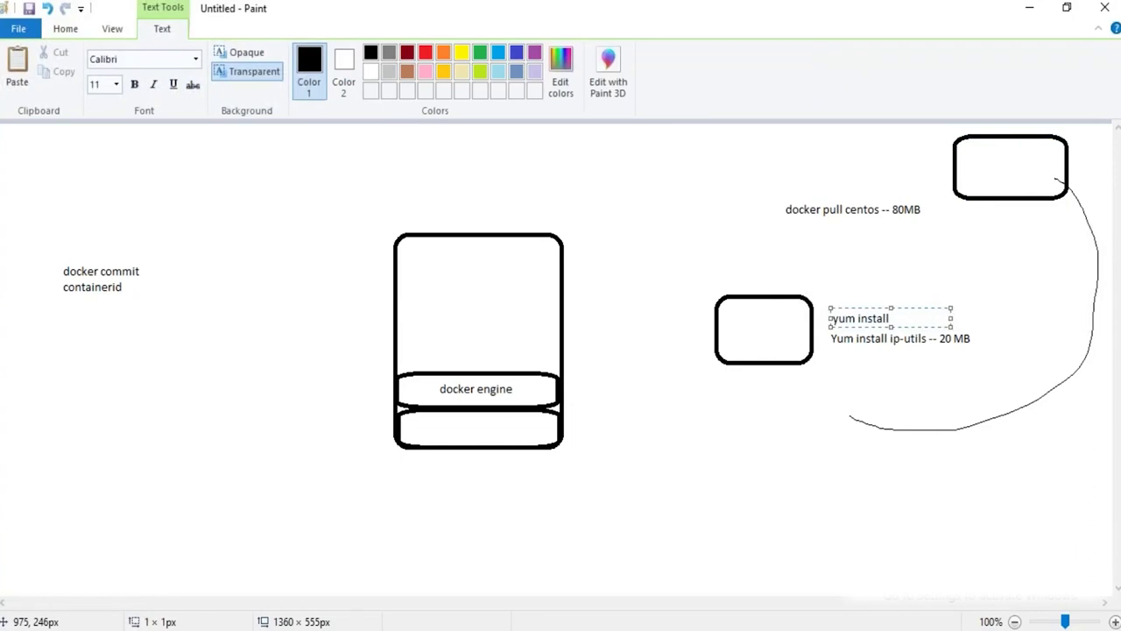
text( httpd -- 90MB)
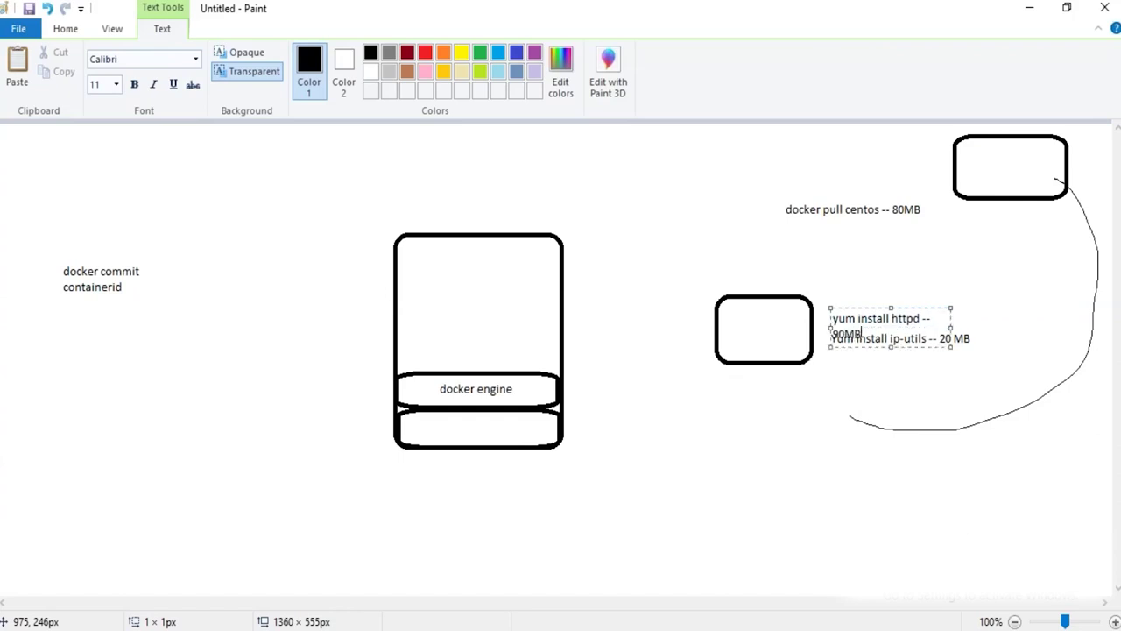
drag(952, 328, 974, 324)
click(977, 364)
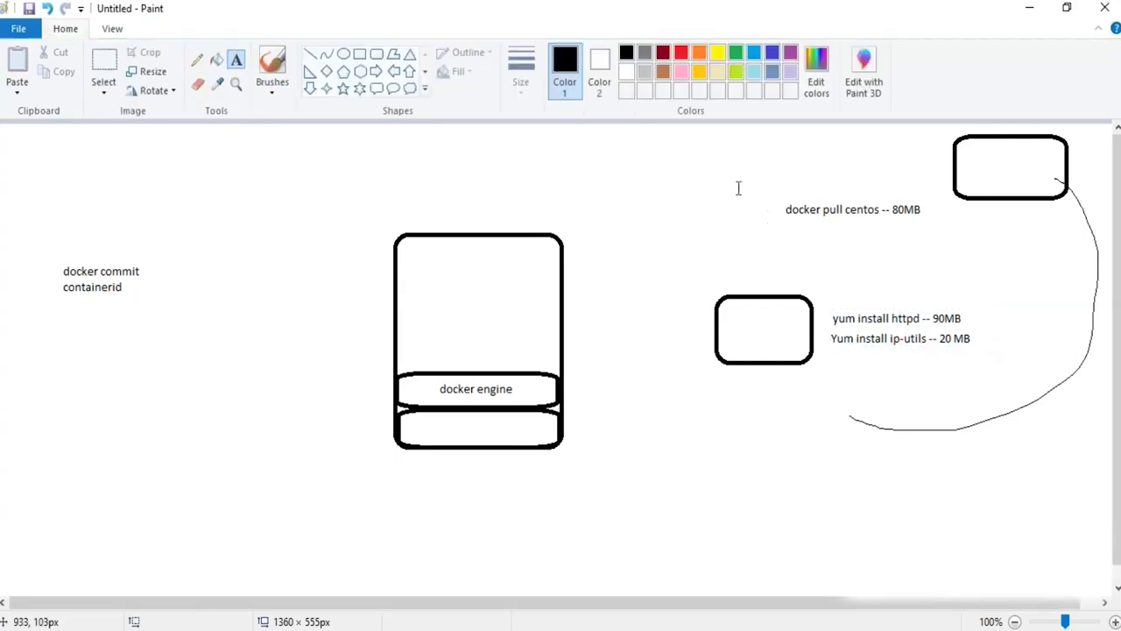
click(197, 62)
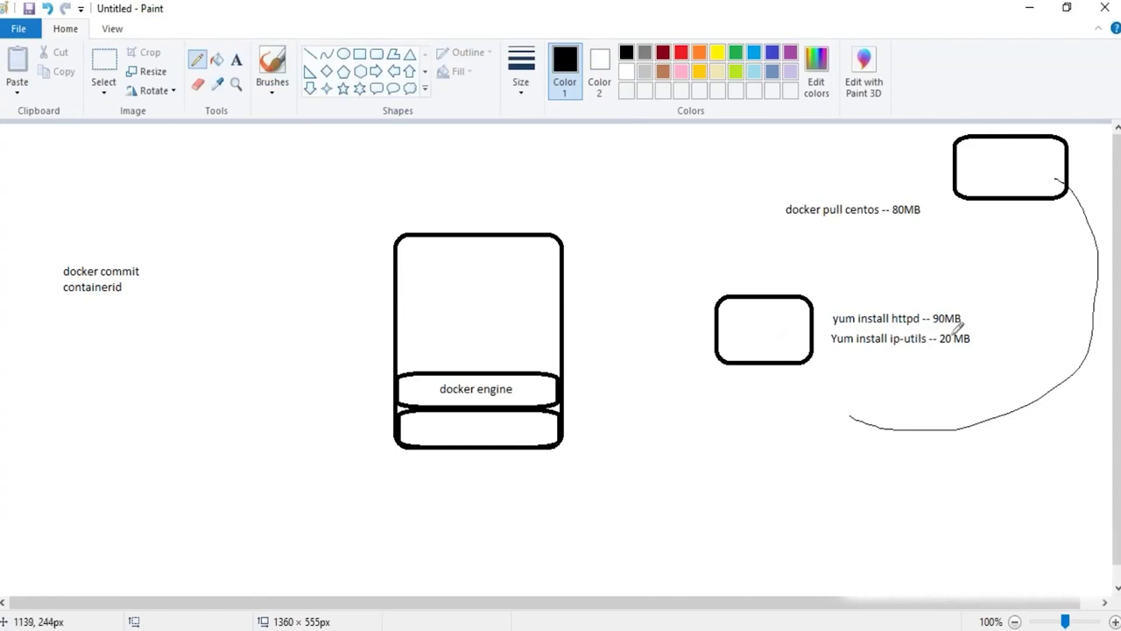
mouse_move(961, 320)
mouse_down()
mouse_move(1087, 275)
mouse_move(1086, 211)
mouse_up()
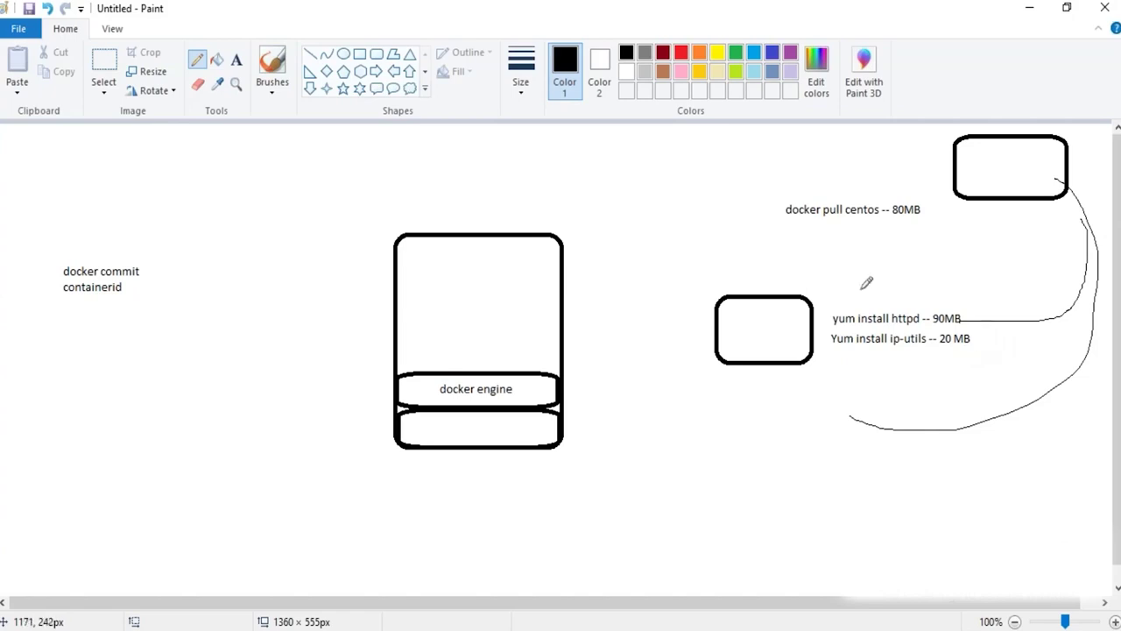
Step: Add 'ver1' and 'ver2' labels beside the ip-utils and httpd lines
click(235, 61)
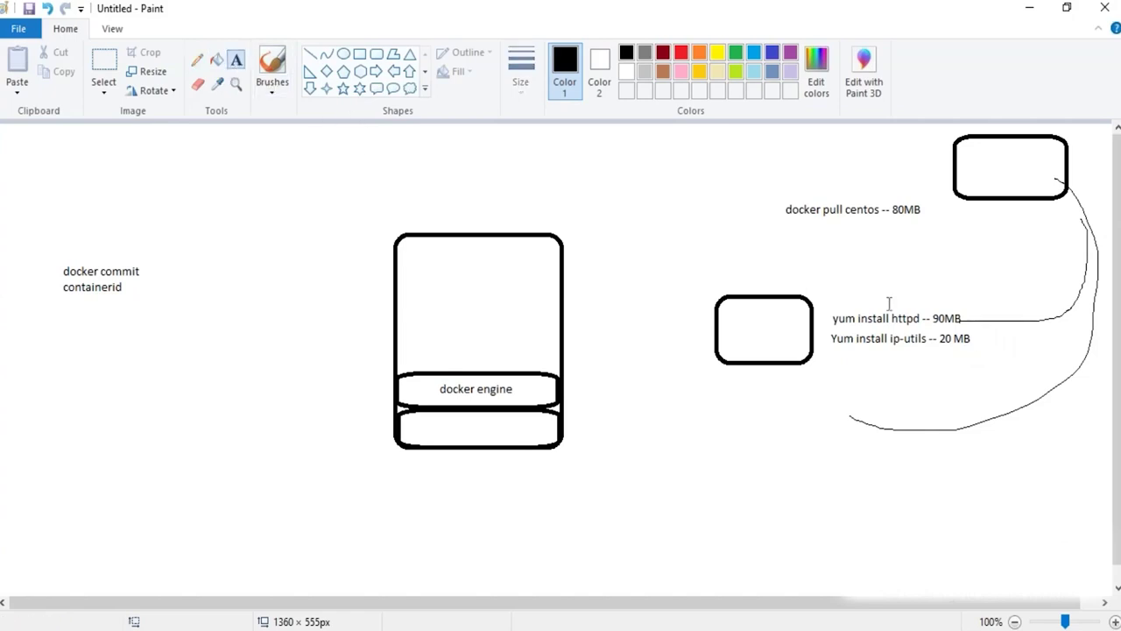
click(997, 338)
text(ver)
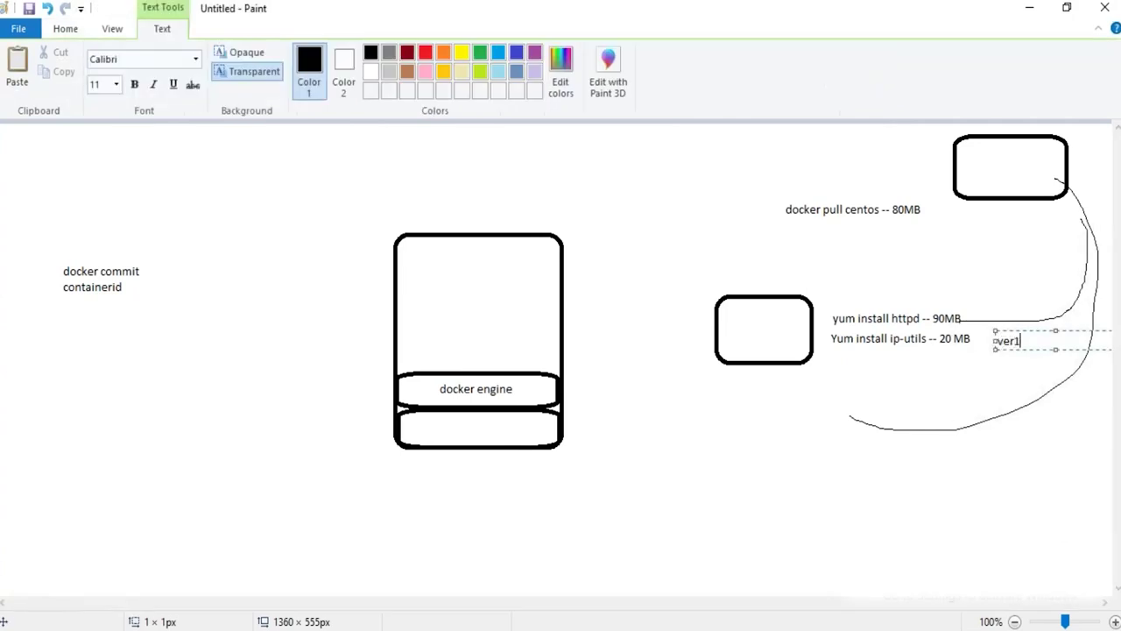
text(1)
click(1004, 318)
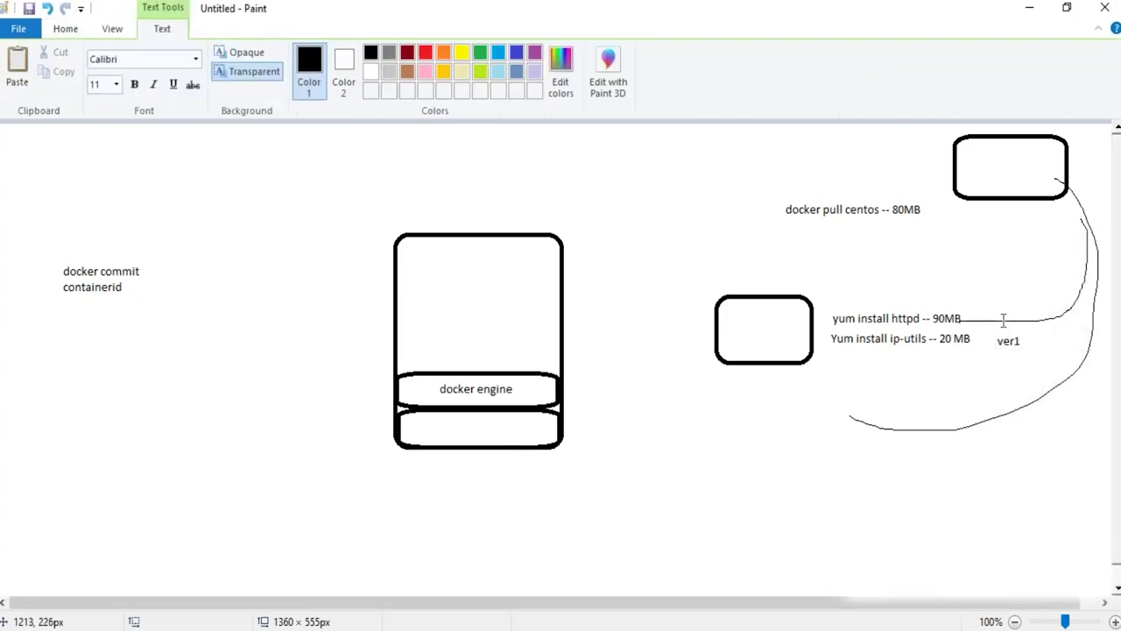
click(1001, 319)
text(ver2)
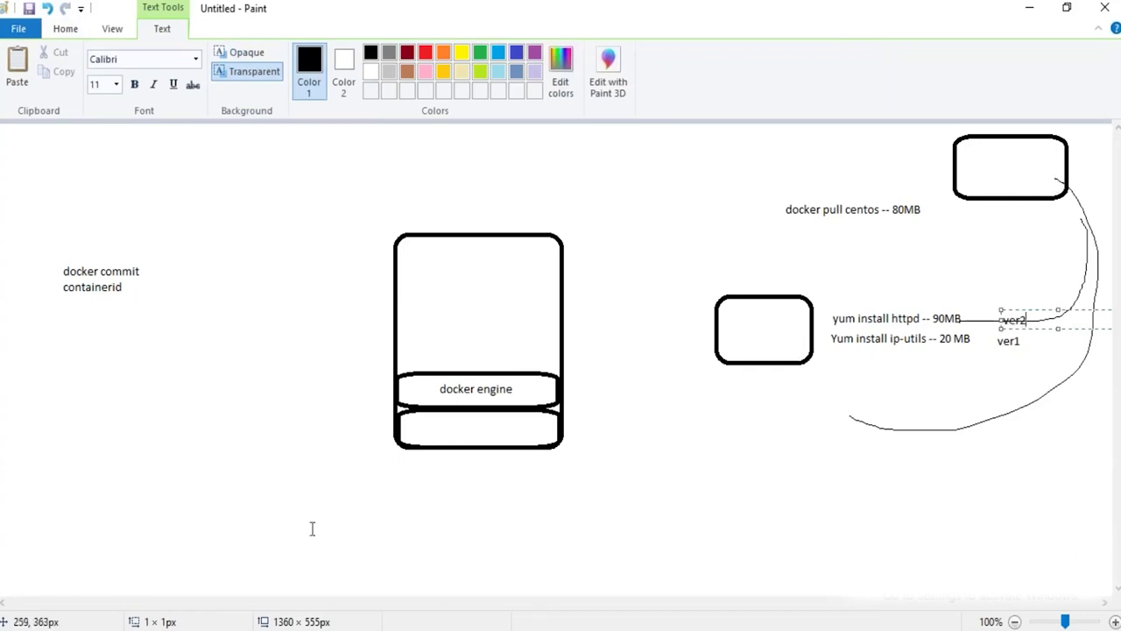
Step: Below the curve, type 'docker commit containerid <Docker Hub username>/imagename:v1' on one line
click(698, 460)
text(d)
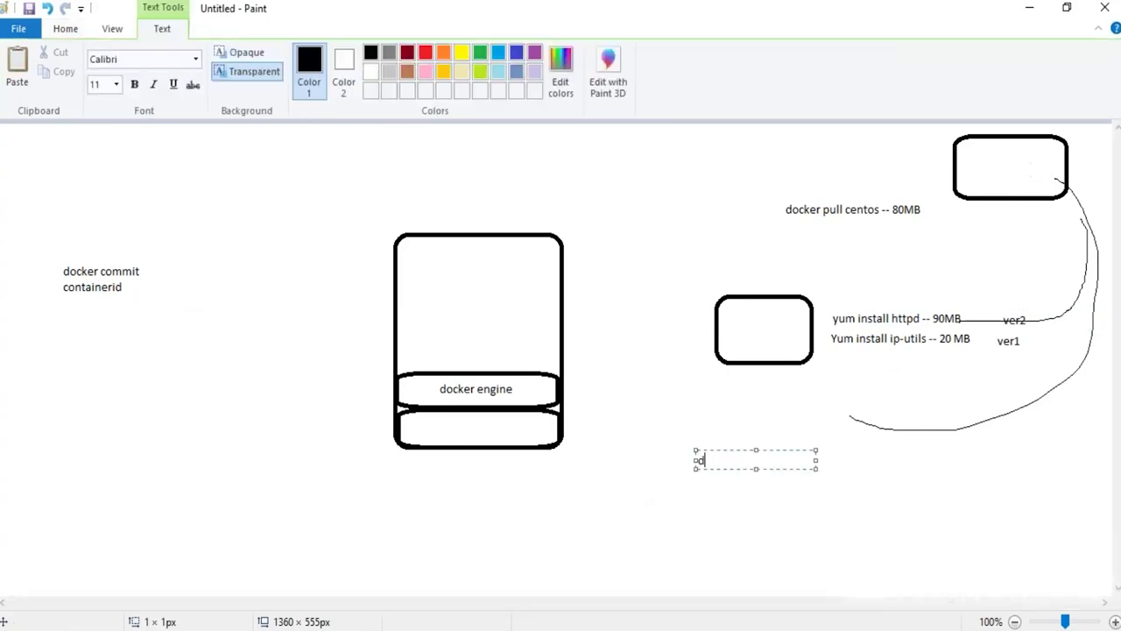
text(ocker commit container)
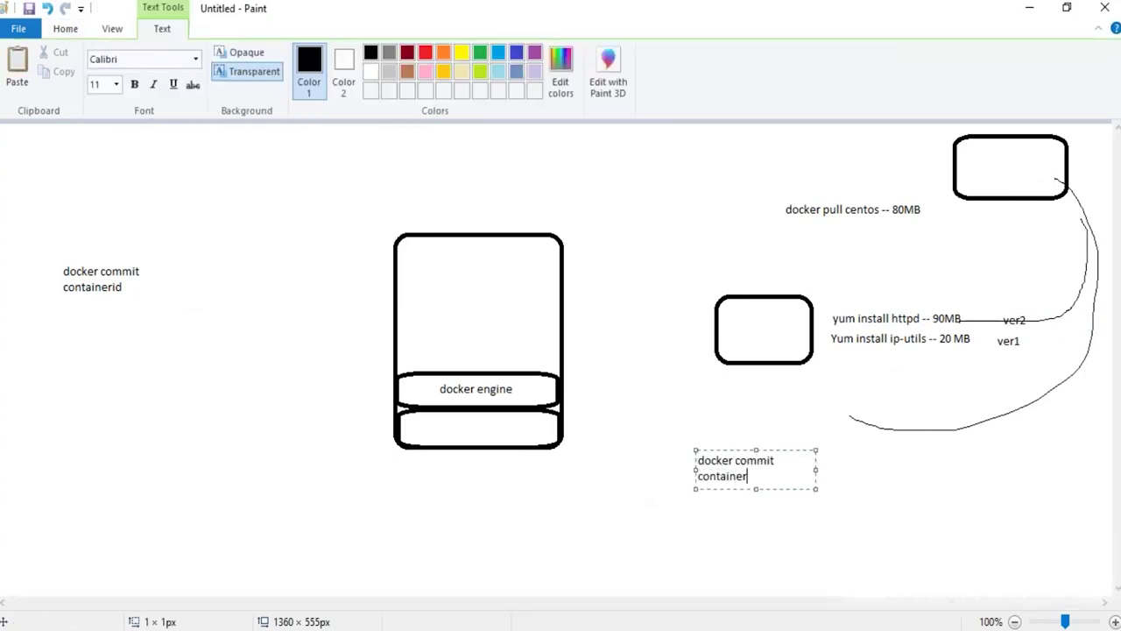
text(id imagename:v1)
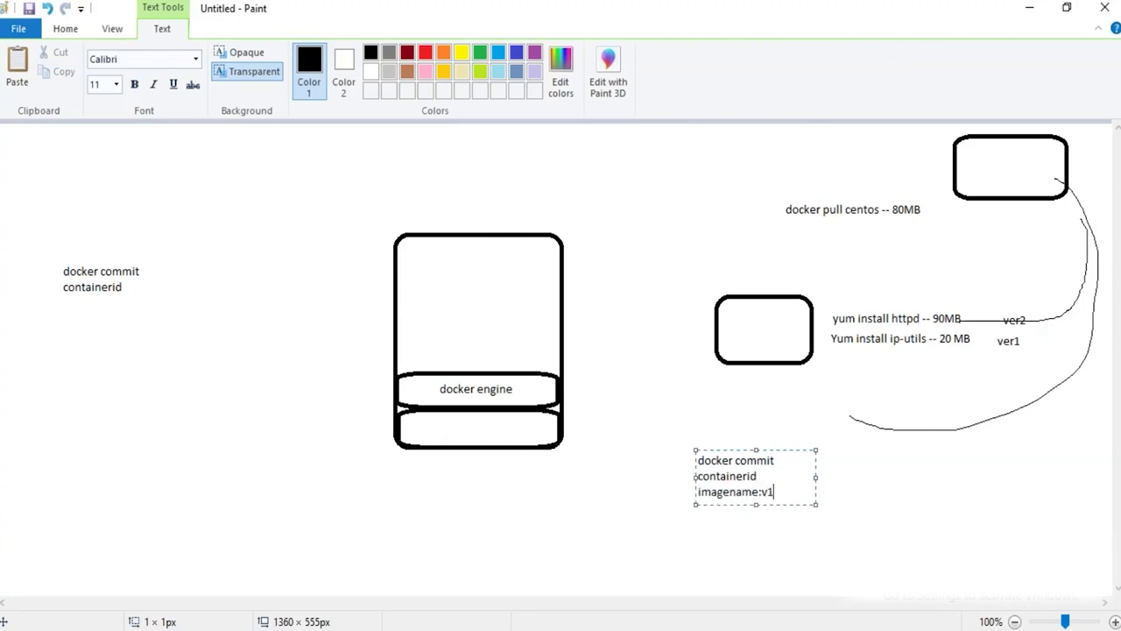
drag(816, 477, 966, 453)
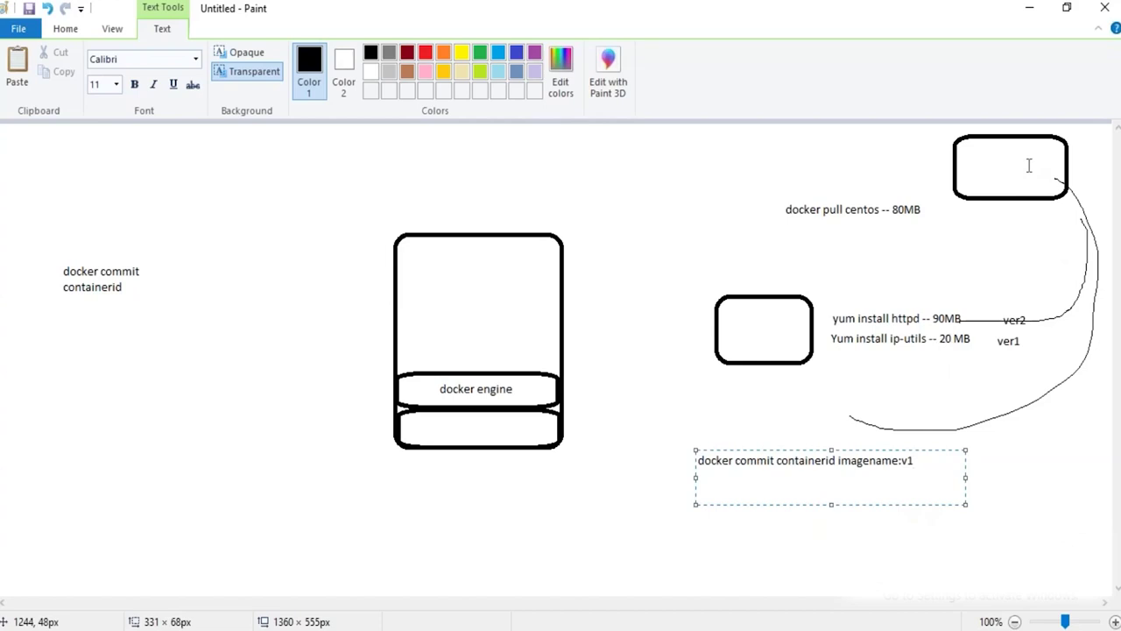
key(shift+Left)
text(prawinkorvi/)
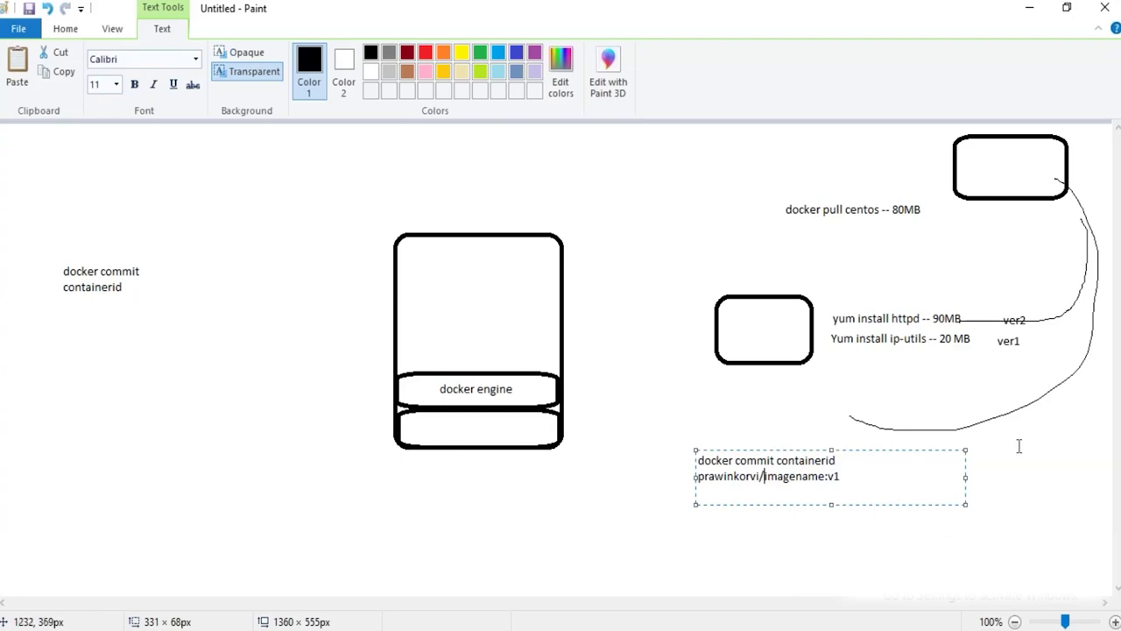
drag(966, 476, 1066, 473)
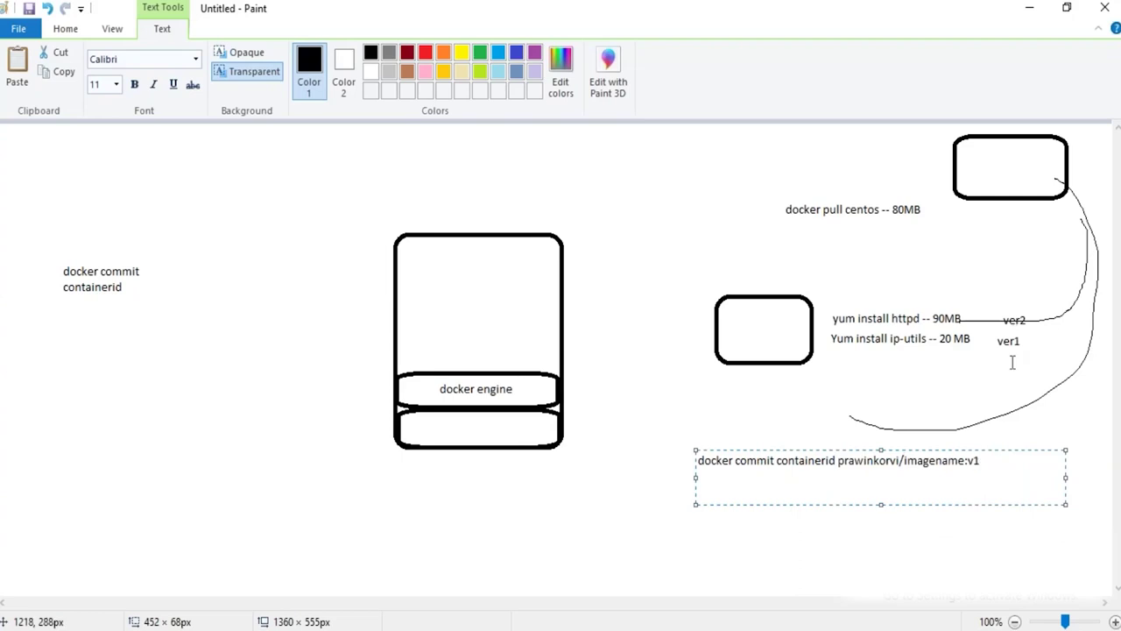
Step: Duplicate the command on a second line, changing the tag to imagename:v2
drag(993, 464, 697, 460)
key(ctrl+c)
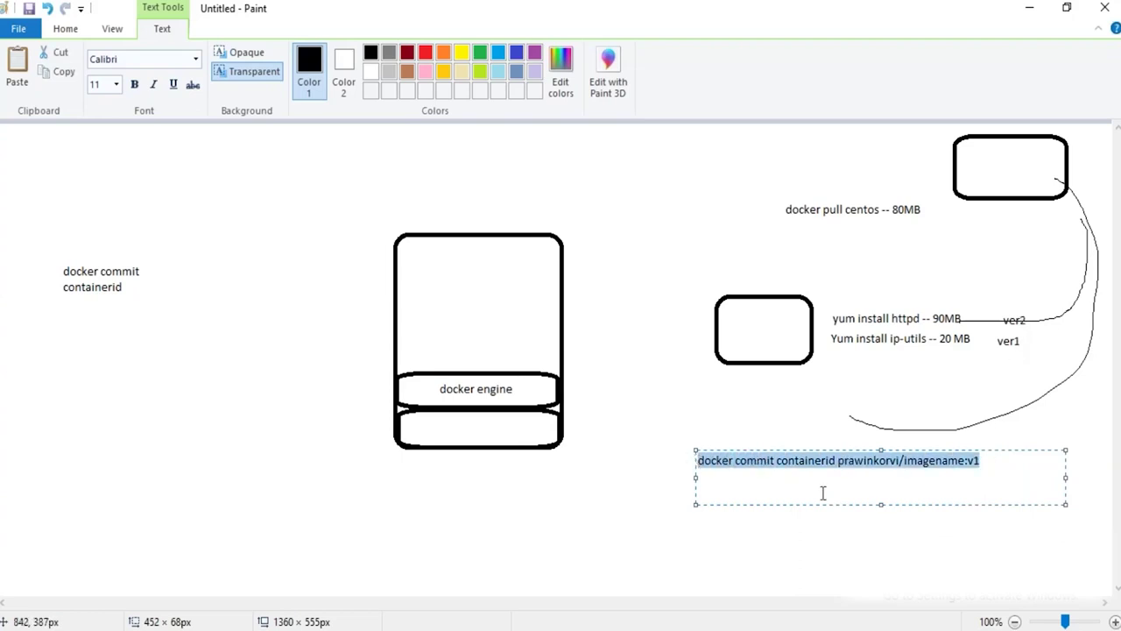
click(986, 460)
key(Return)
key(ctrl+v)
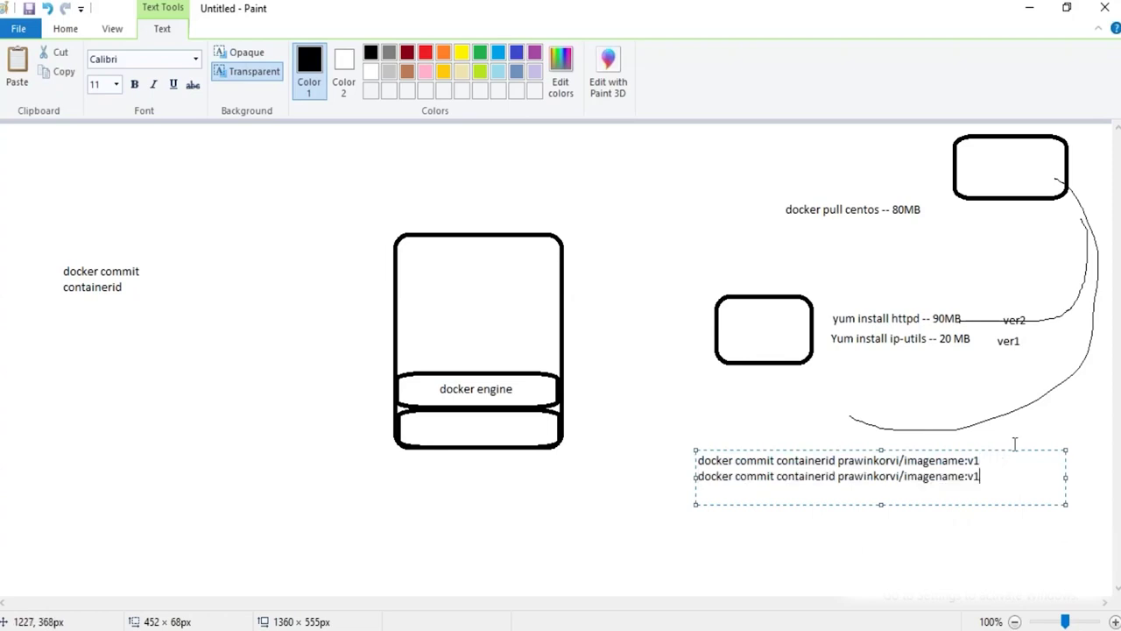
key(BackSpace)
text(2)
Step: Add a 'docker pulll jenkins' label left of the engine box, then return to the EC2 console
click(158, 344)
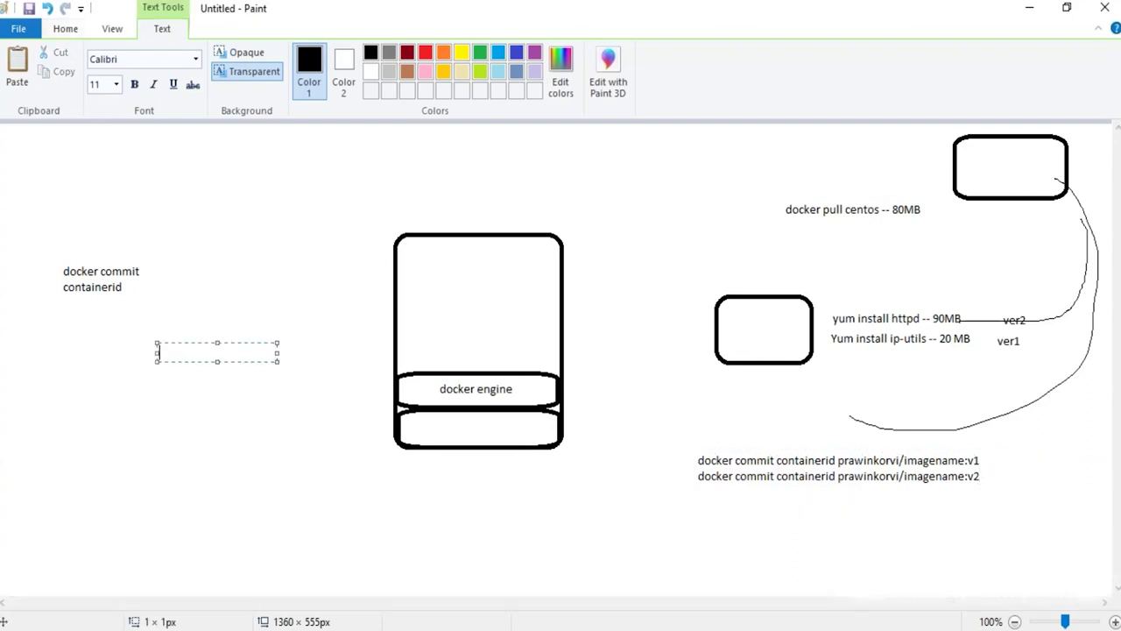
text(docker pulll)
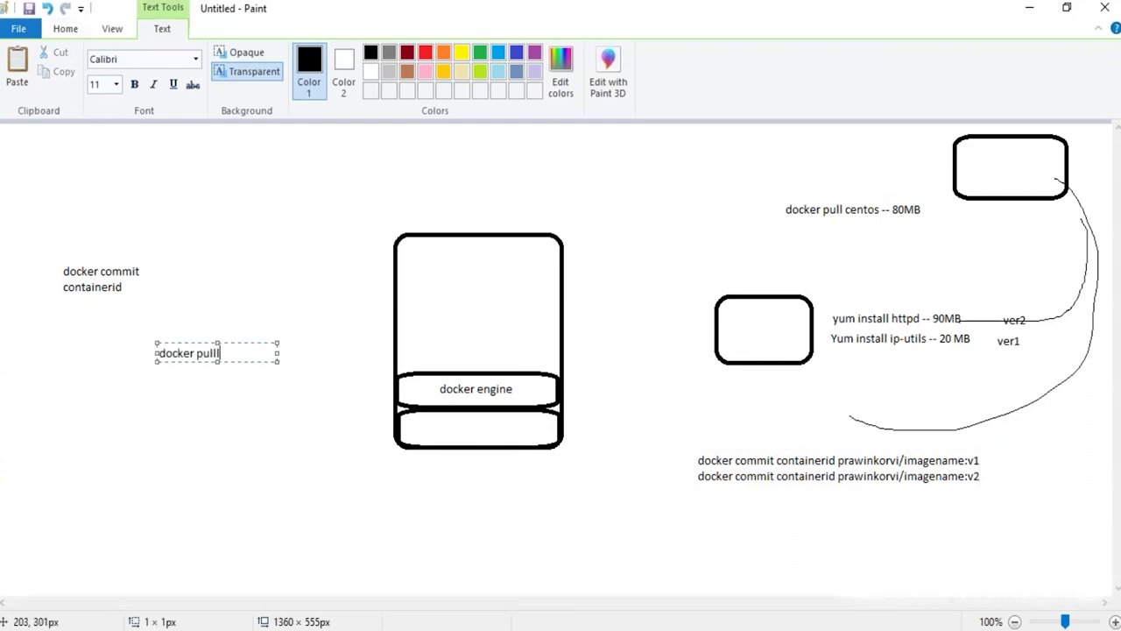
text(jenkins)
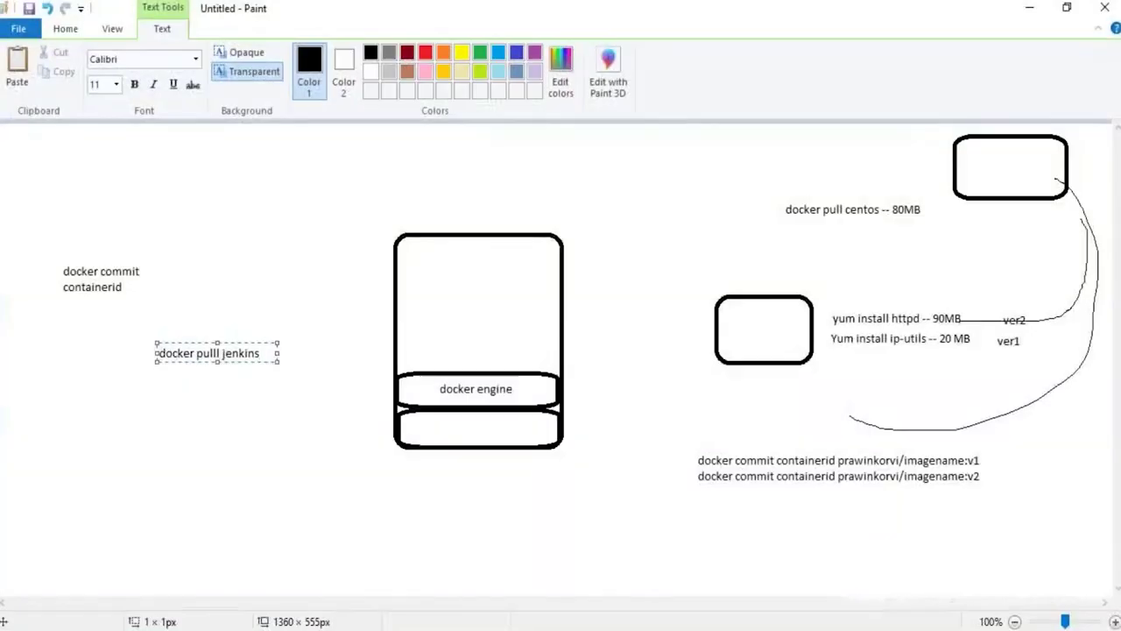
click(760, 585)
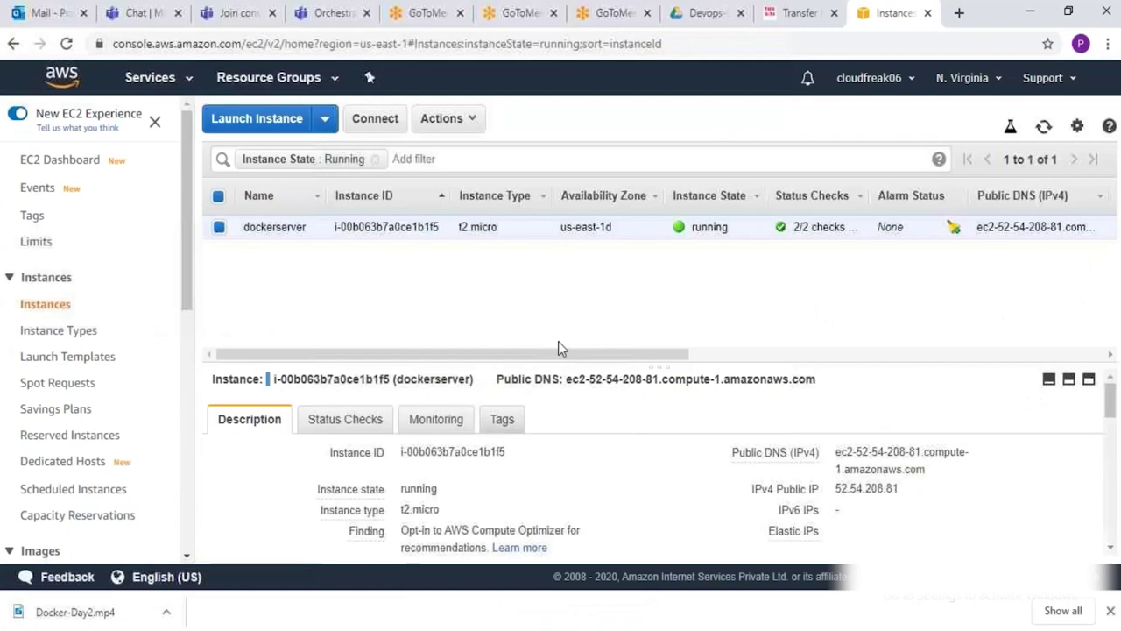
Step: Copy the instance's public IP and set up an SSH session to it as ec2-user
click(912, 489)
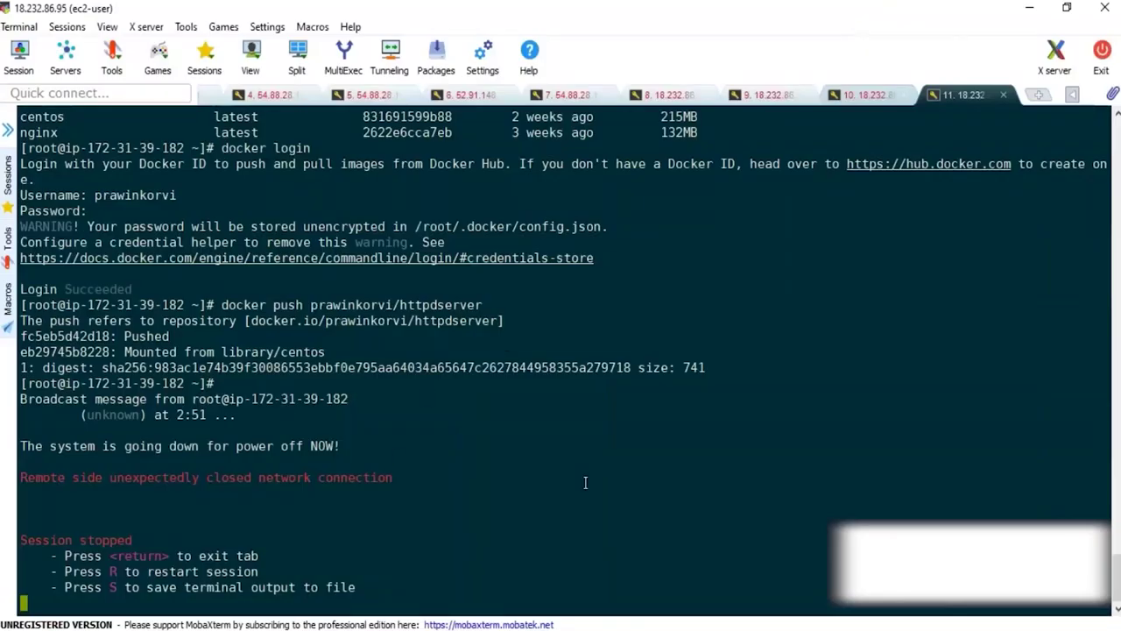
click(18, 57)
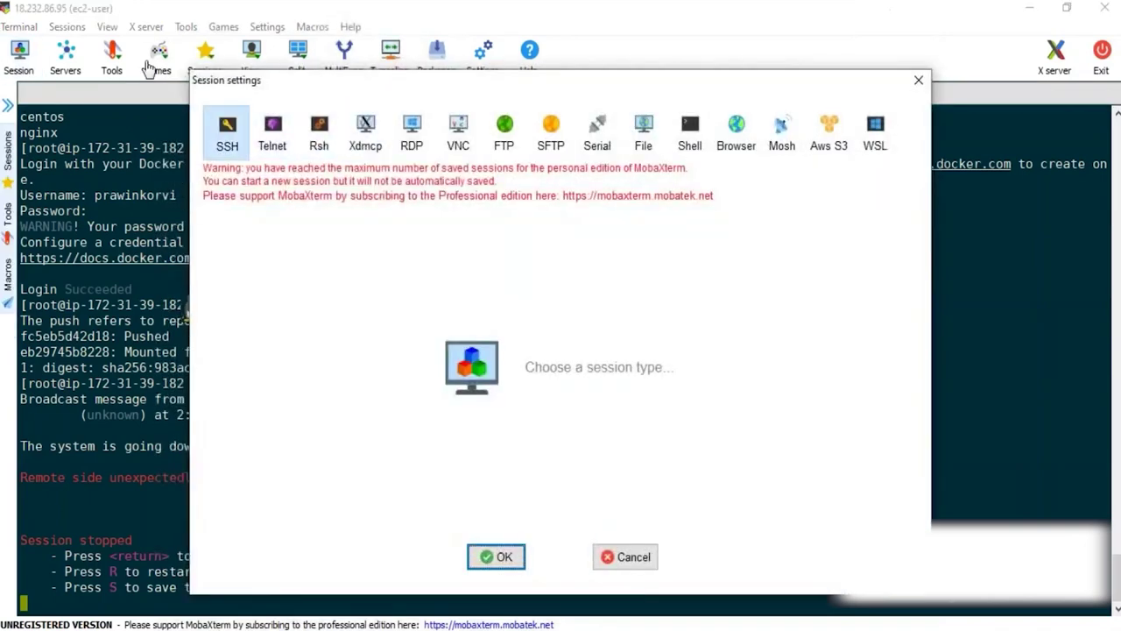
click(227, 131)
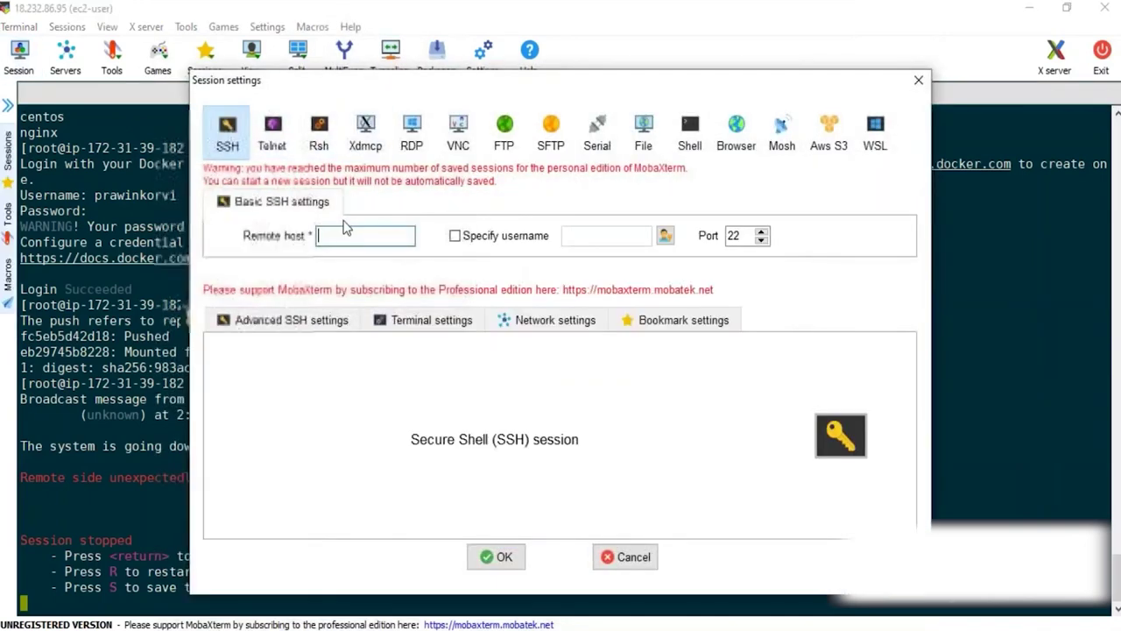
key(ctrl+v)
click(455, 235)
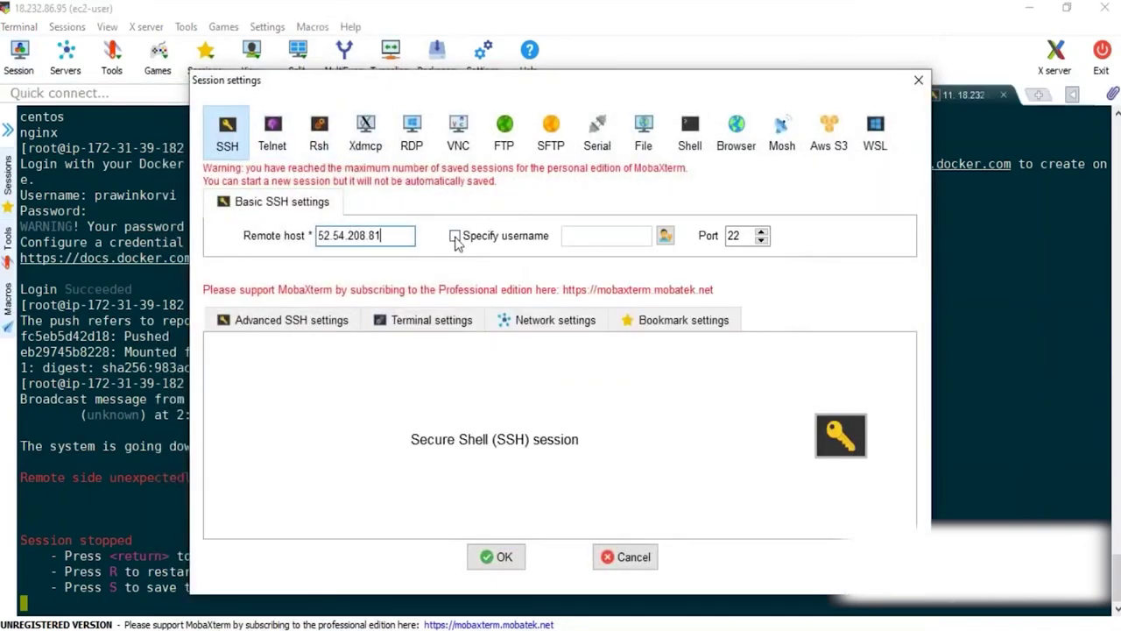
text(ec2-user)
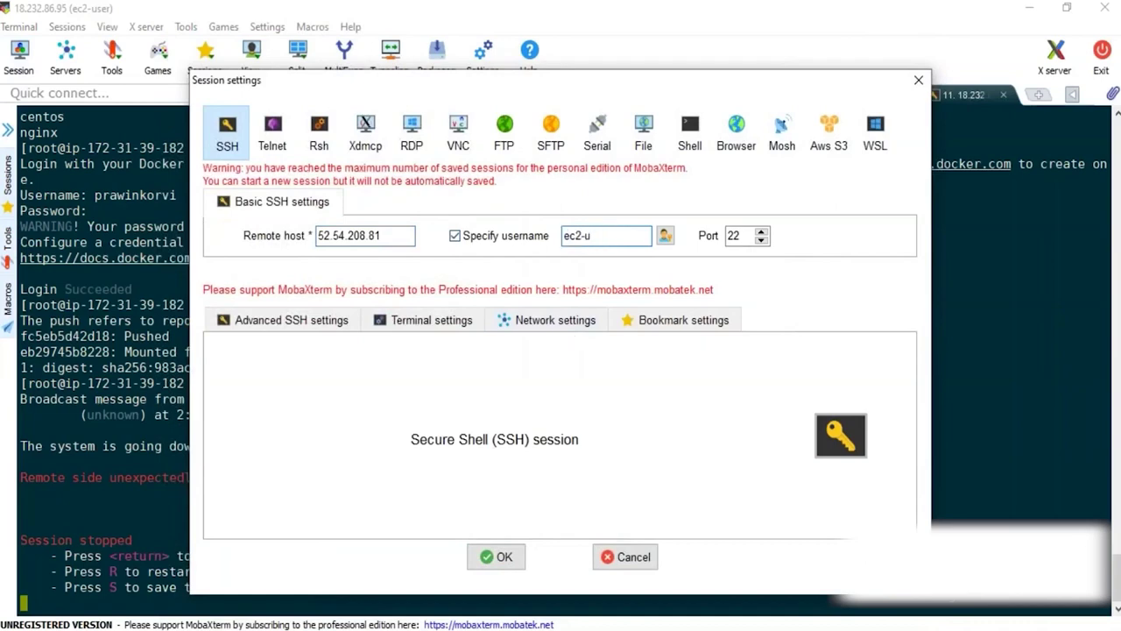
Step: Use the docker private key in the advanced SSH settings and connect
click(276, 310)
click(277, 476)
click(540, 476)
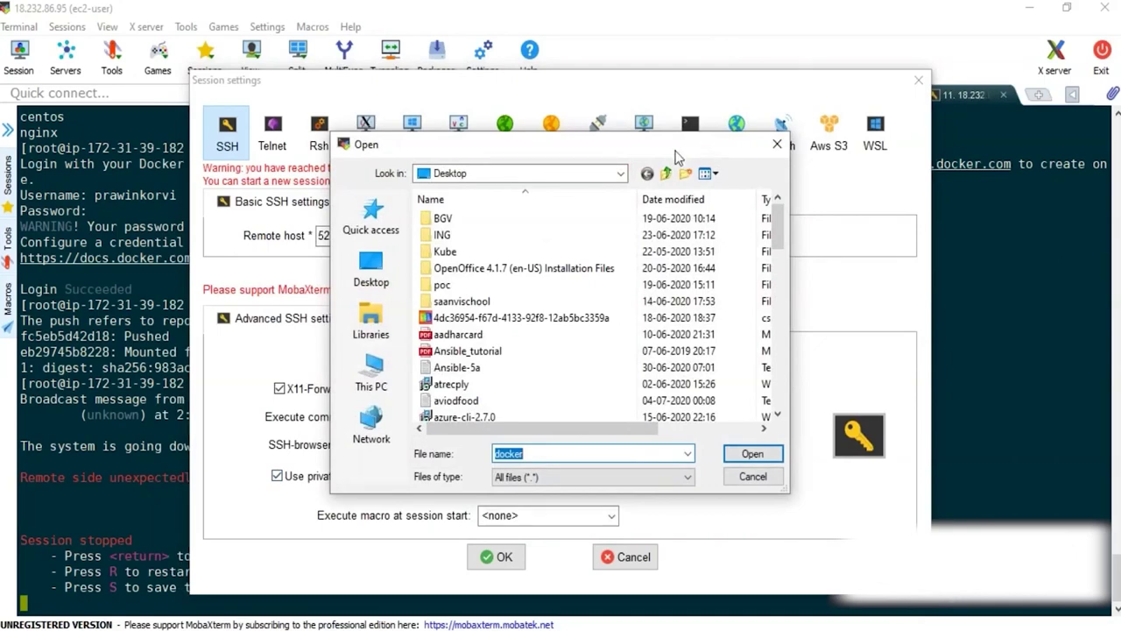
click(752, 454)
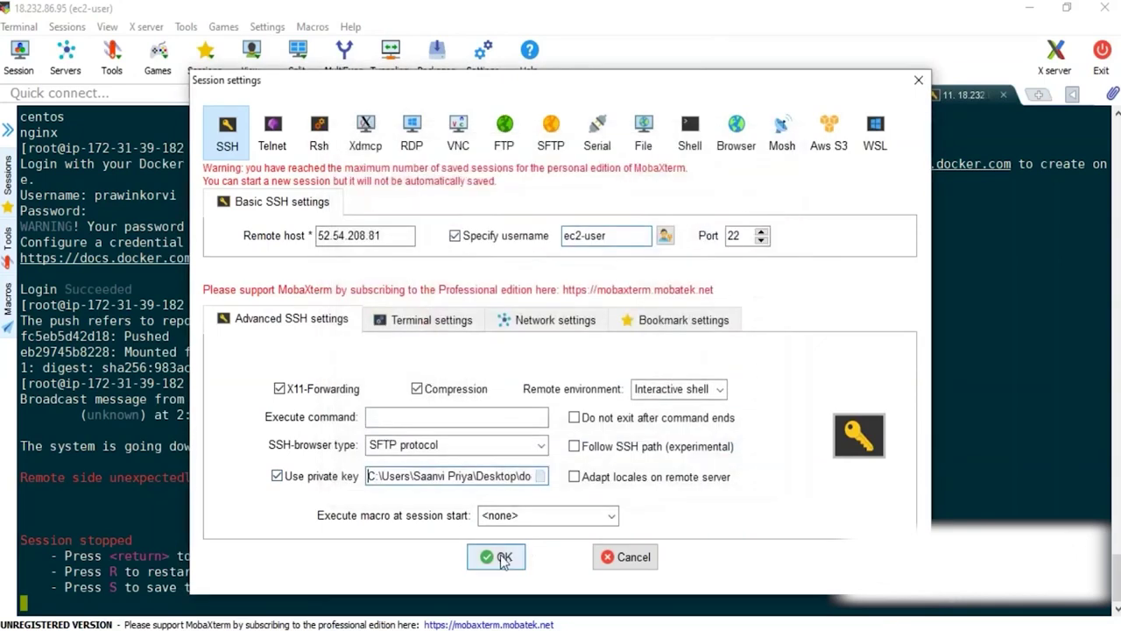
click(503, 558)
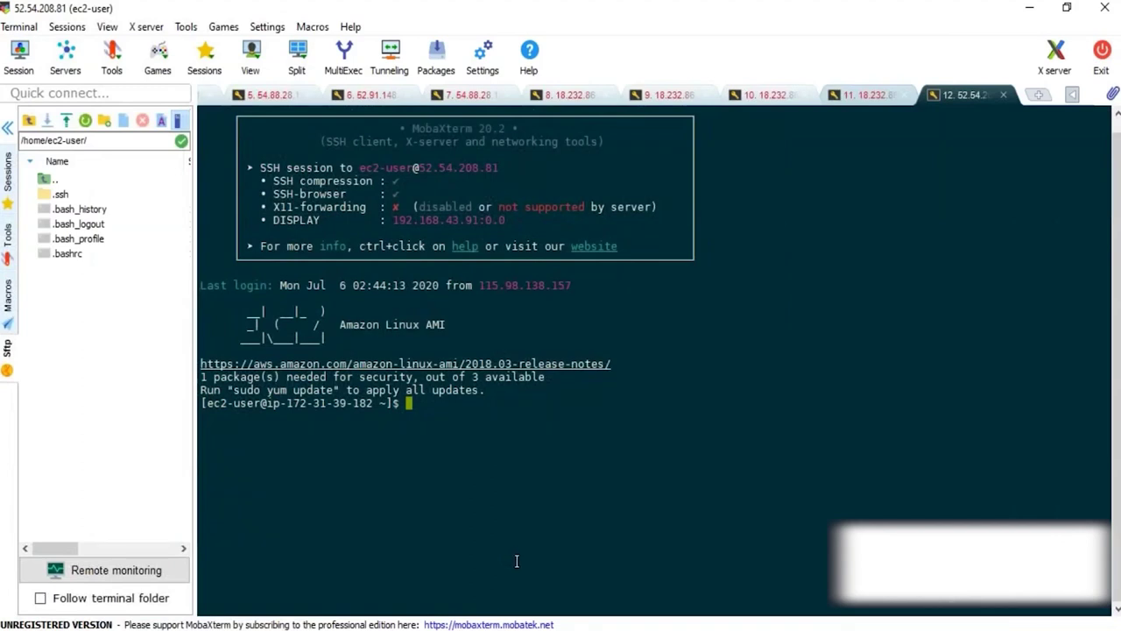
Step: Hide the file browser, become root with 'sudo su -', enlarge terminal text and clear the screen
click(7, 128)
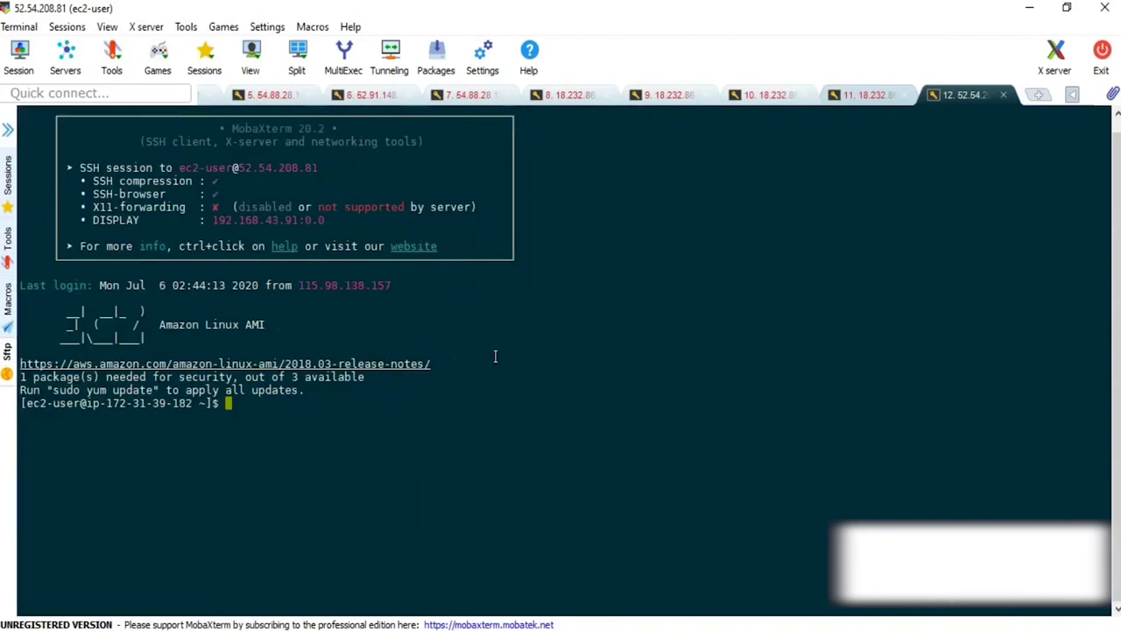
text(sudo su -)
key(Return)
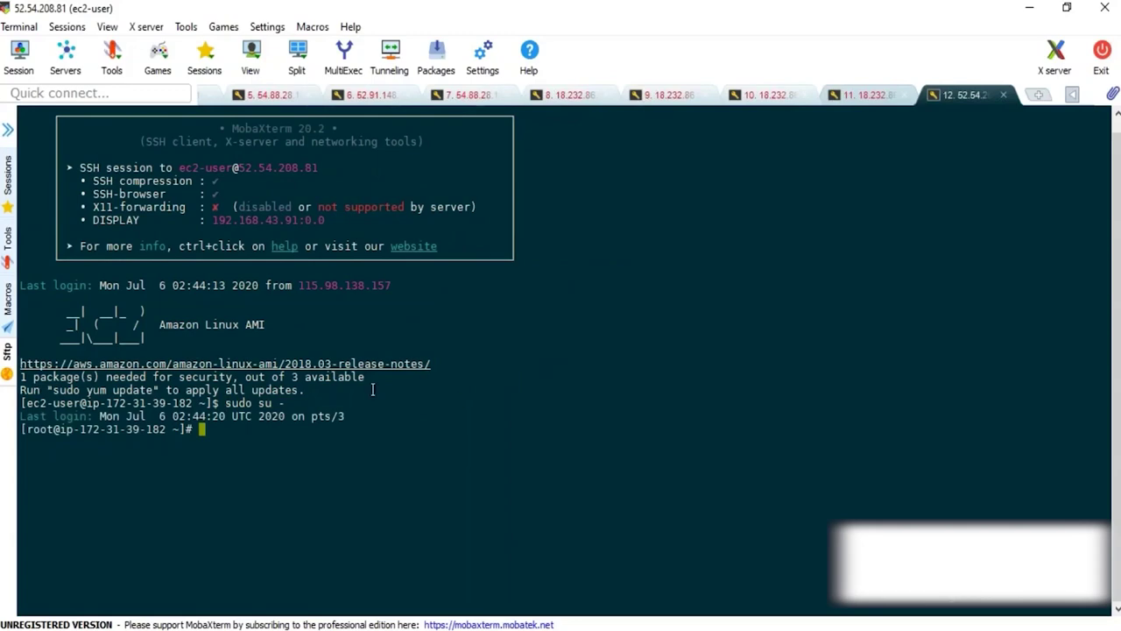
click(116, 29)
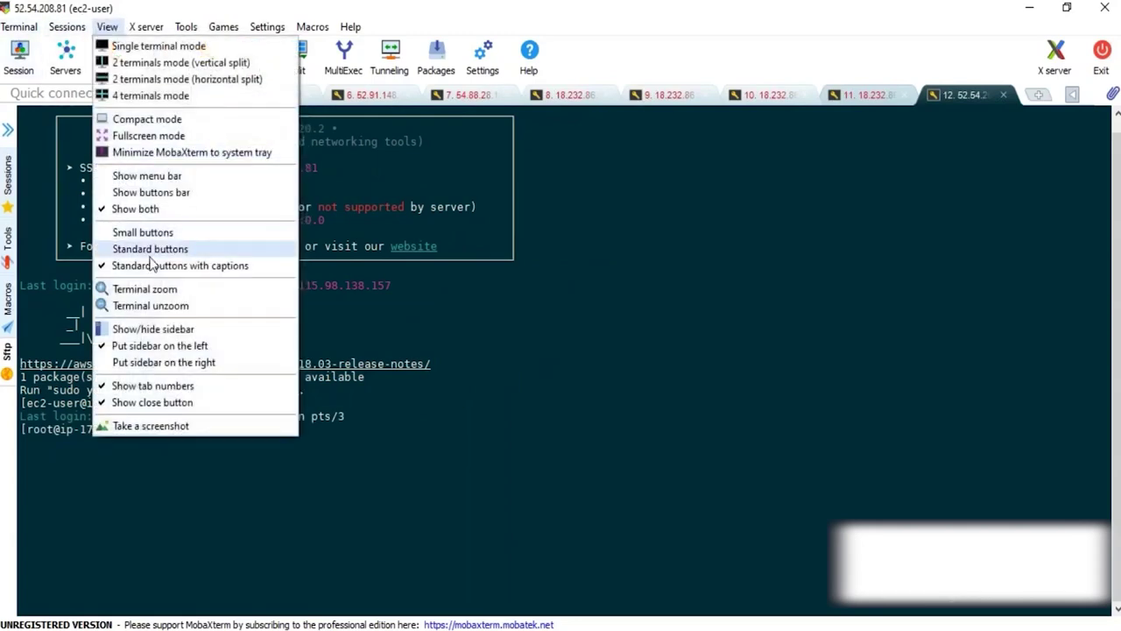
click(153, 289)
text(clear)
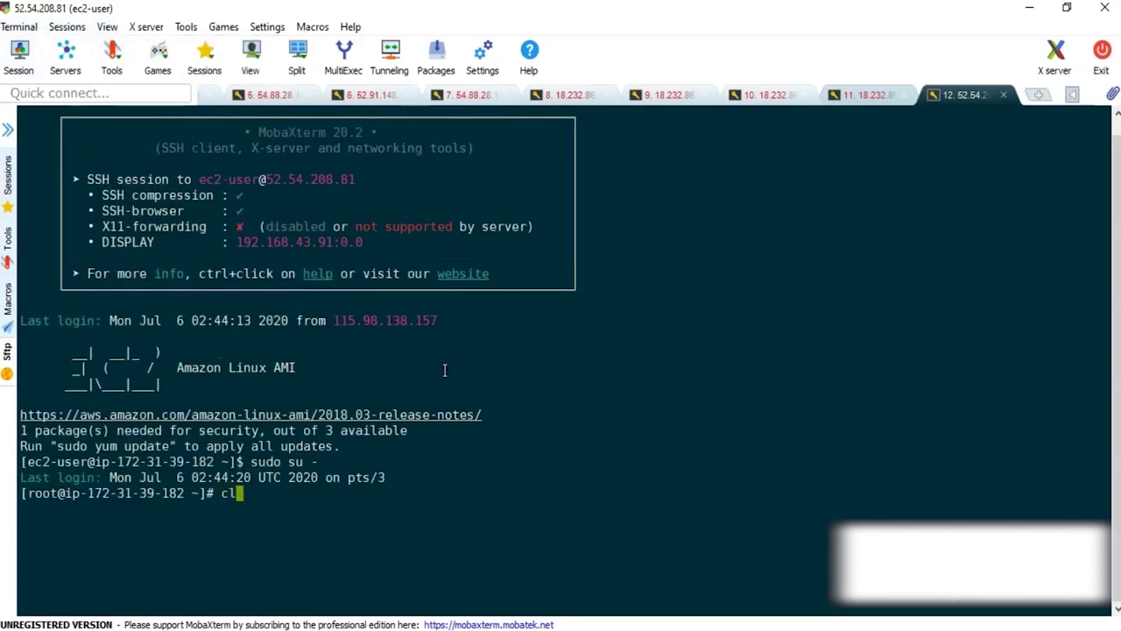
key(Return)
key(Return)
key(Return)
key(Return)
Step: Run 'docker pull jenkins' and highlight the completed layer pull output
text(docker pull jenkins)
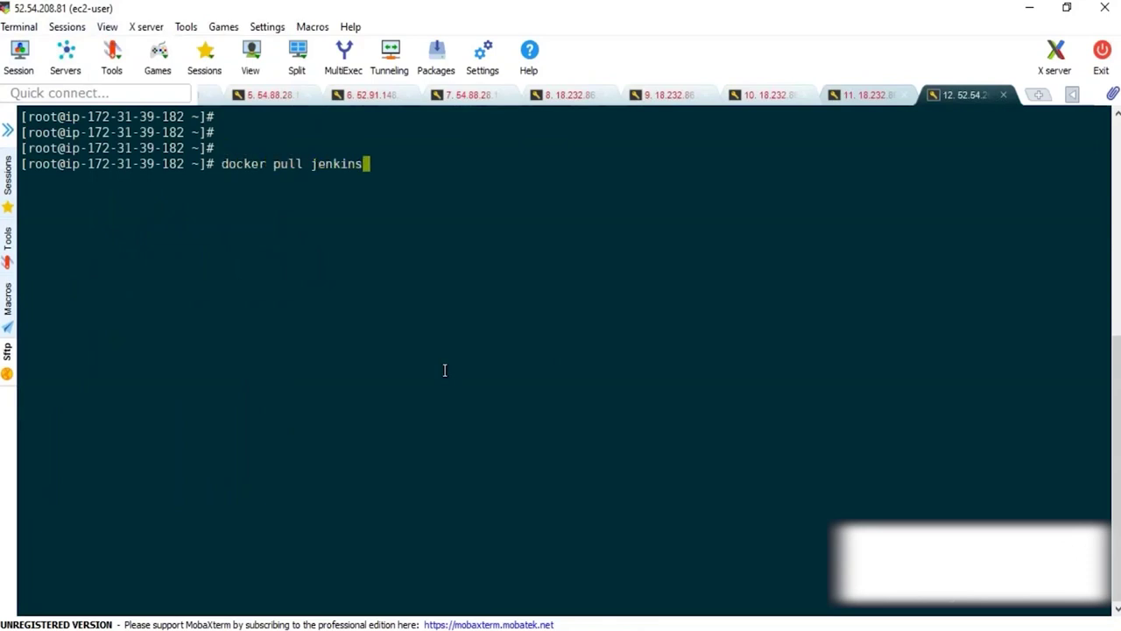
key(Return)
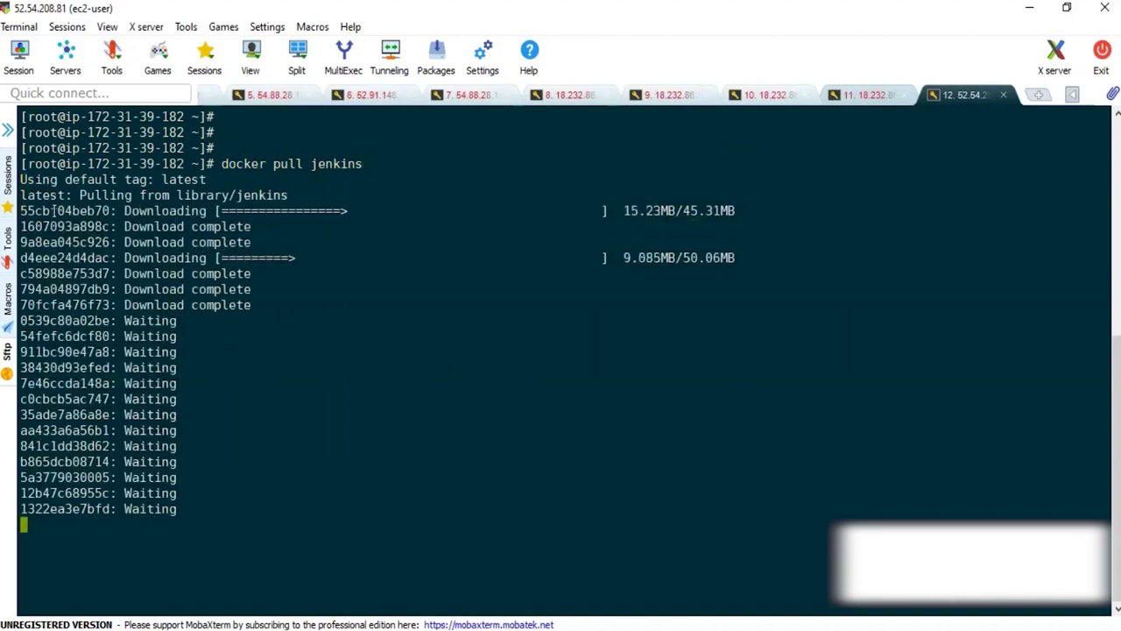
drag(20, 193, 361, 515)
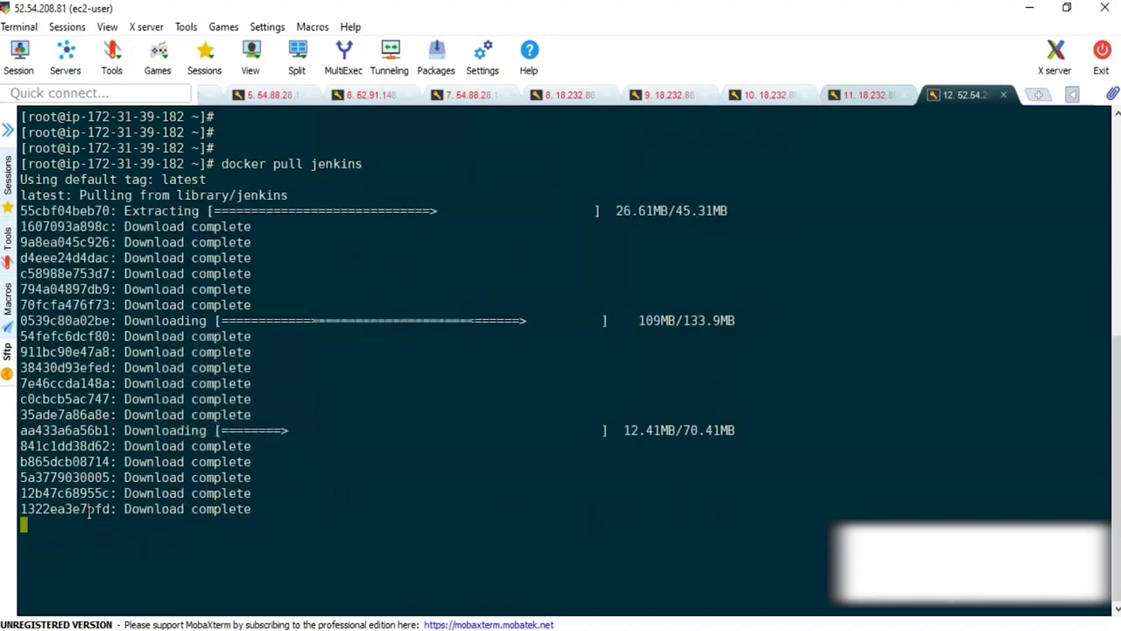
double_click(85, 508)
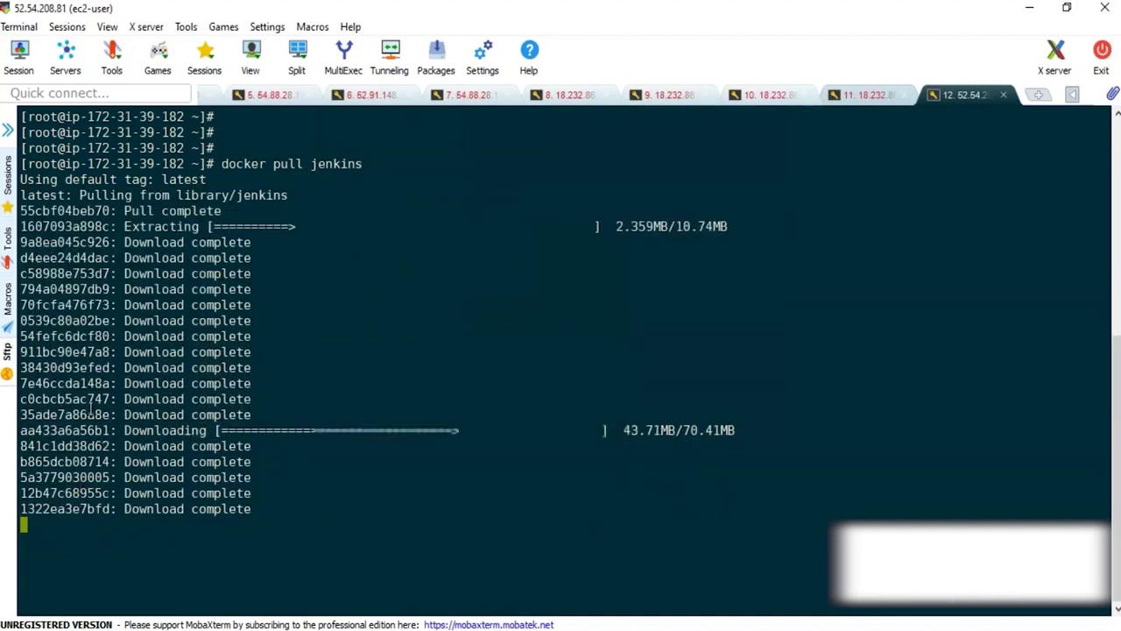
drag(21, 194, 411, 513)
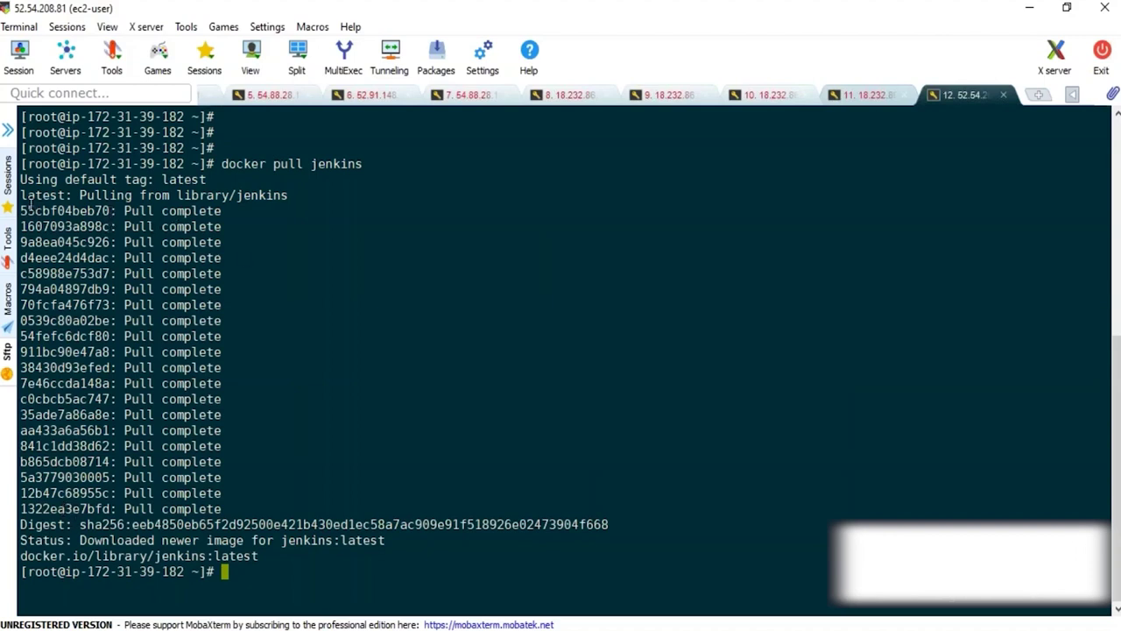
drag(22, 209, 294, 538)
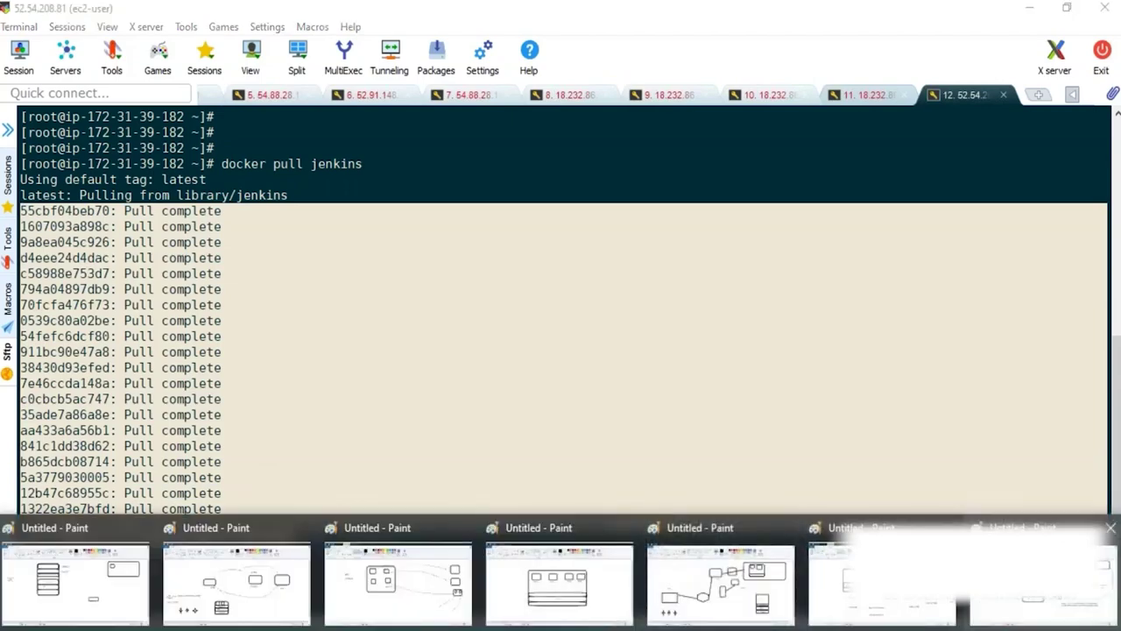
Step: Add a widened note reading 'docker pull imagename:v2' below the commit commands in the Paint diagram
click(1038, 560)
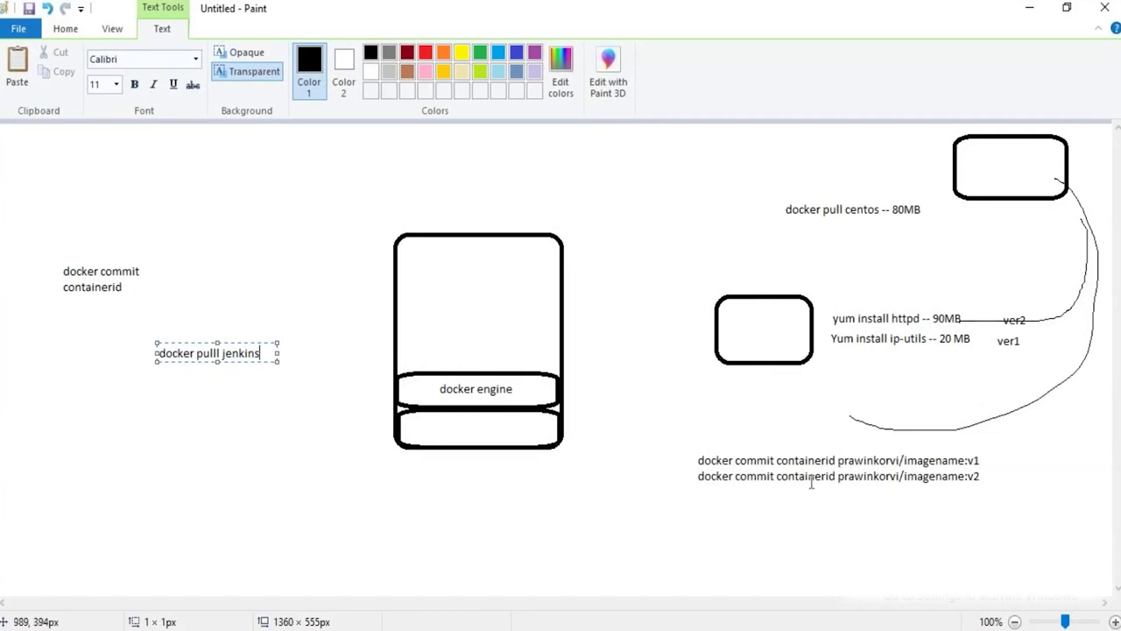
click(667, 535)
text(docker pull imagename:v2)
drag(785, 543, 888, 543)
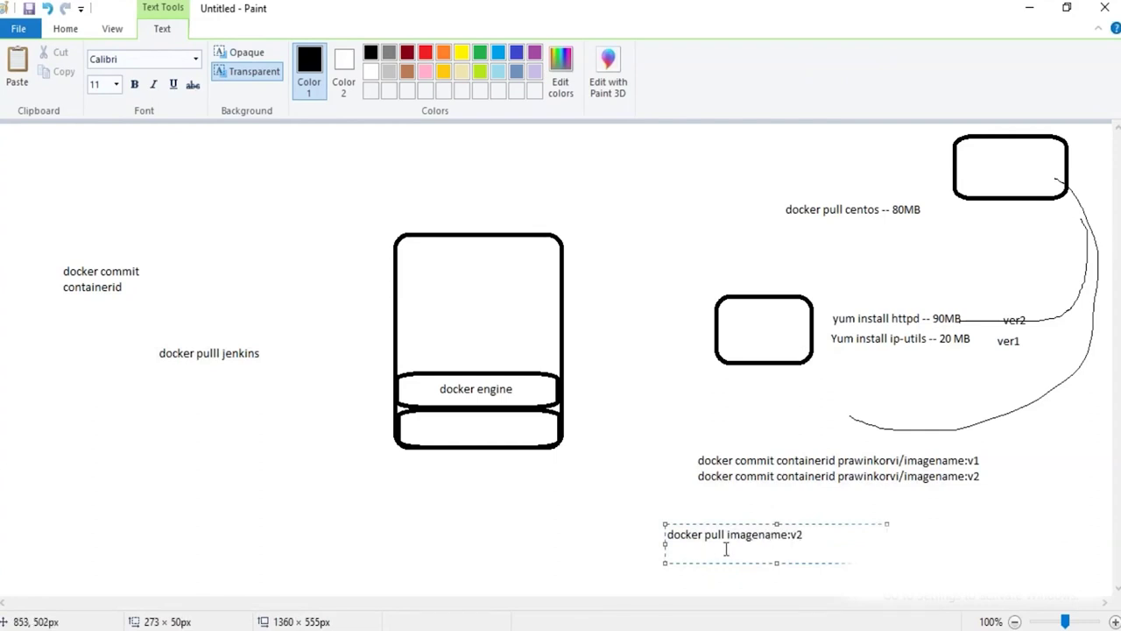
key(Return)
key(Return)
Step: Add the line 'docker run -it container1 imagename' to the note, then return to MobaXterm
text(docker run -it )
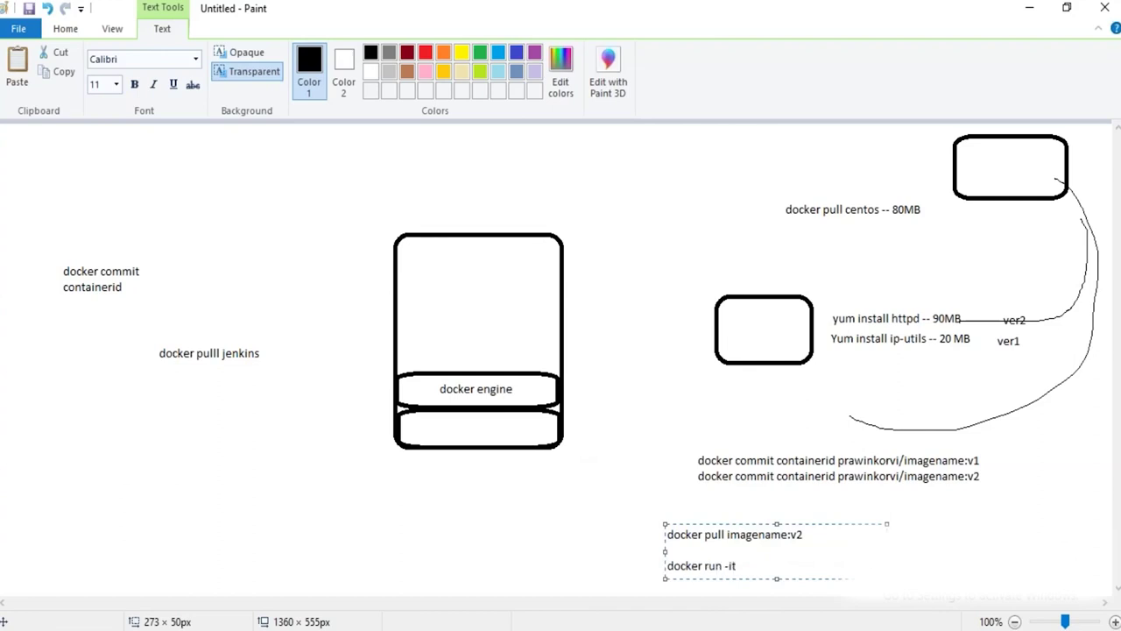
text(nginx)
key(BackSpace)
key(BackSpace)
key(BackSpace)
key(BackSpace)
key(BackSpace)
text(container1 imagename:v2)
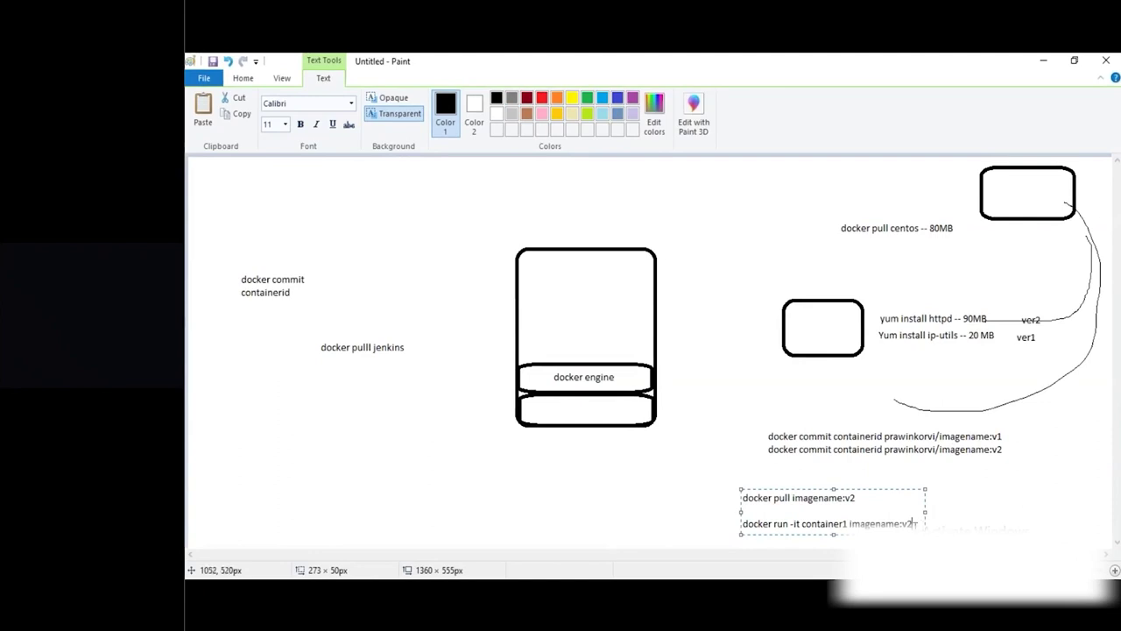
key(BackSpace)
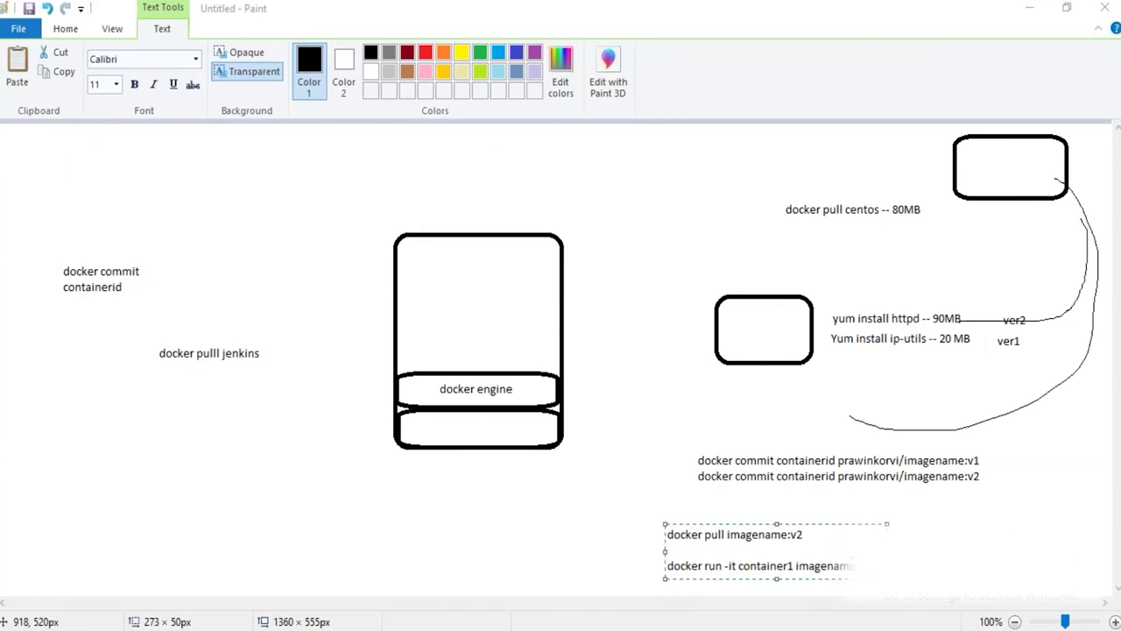
click(683, 620)
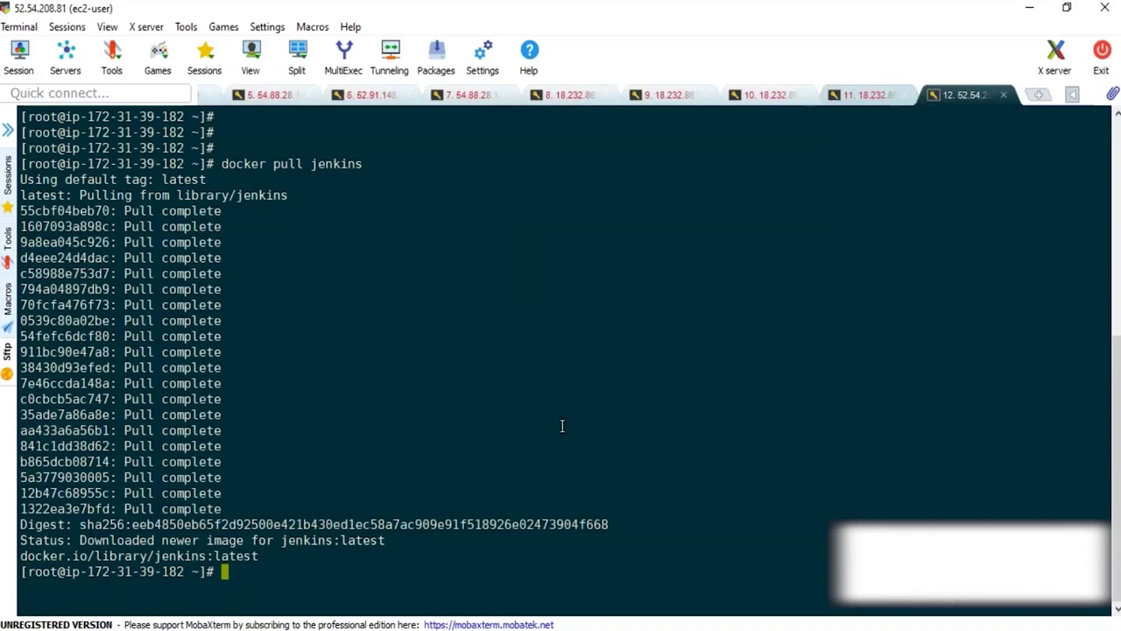
Step: Clear the terminal and try running 'docker run -it centos1 centos /bin/bash'
text(clear)
key(Return)
key(Return)
key(Return)
key(Return)
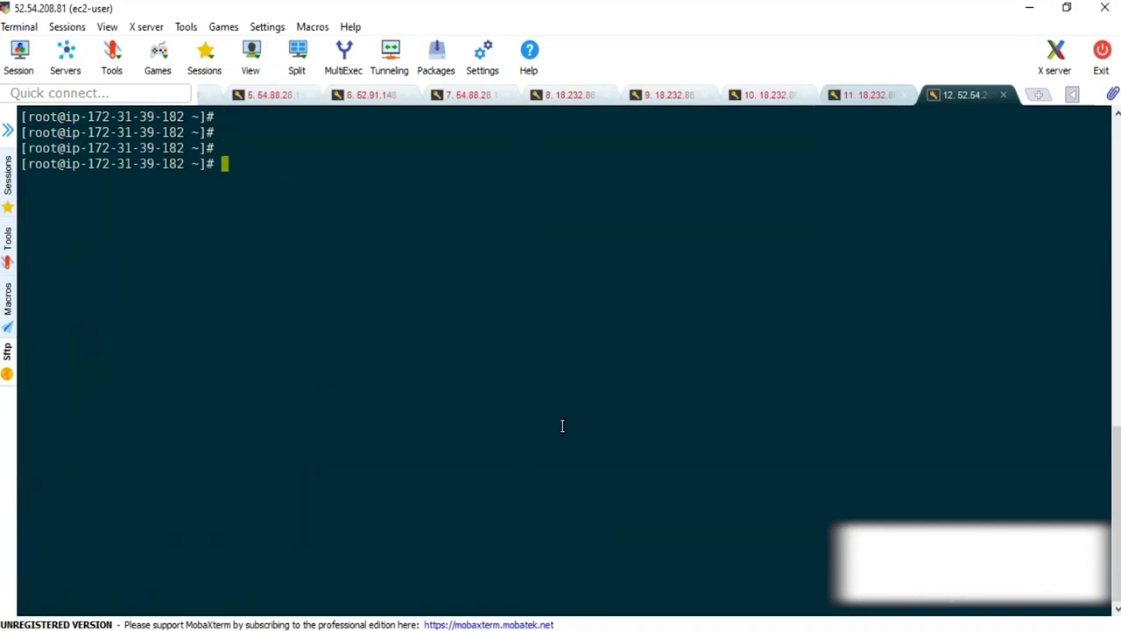
text(m insta)
key(BackSpace)
key(BackSpace)
key(BackSpace)
key(BackSpace)
key(BackSpace)
key(BackSpace)
key(BackSpace)
key(BackSpace)
key(BackSpace)
text(docker run -it centos1 )
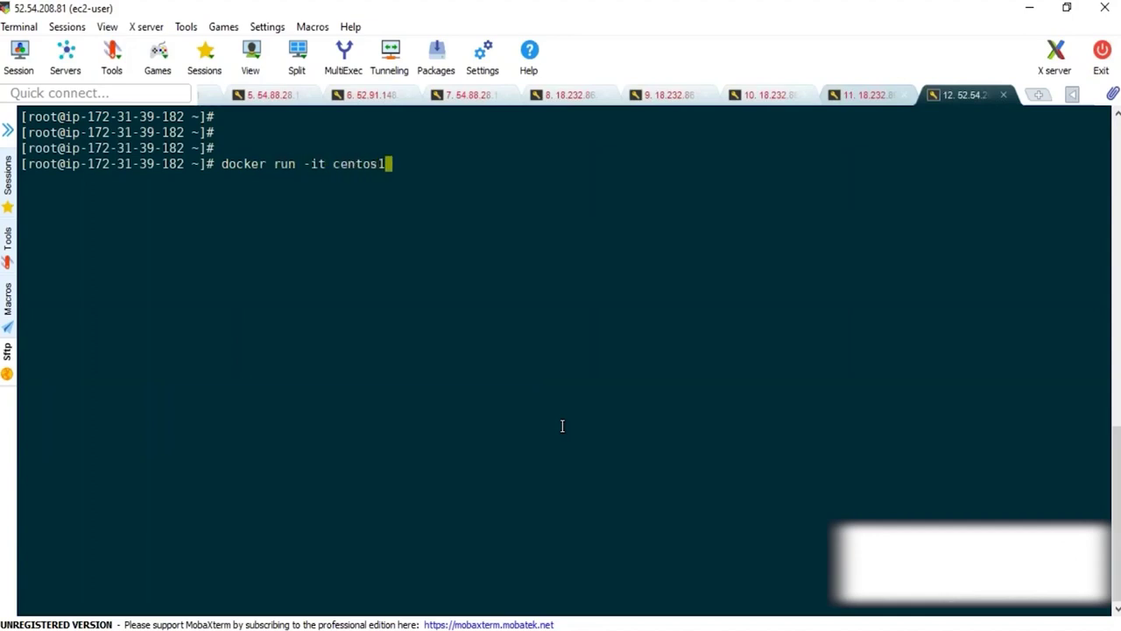
text(centosh)
key(BackSpace)
text(/bin/bash)
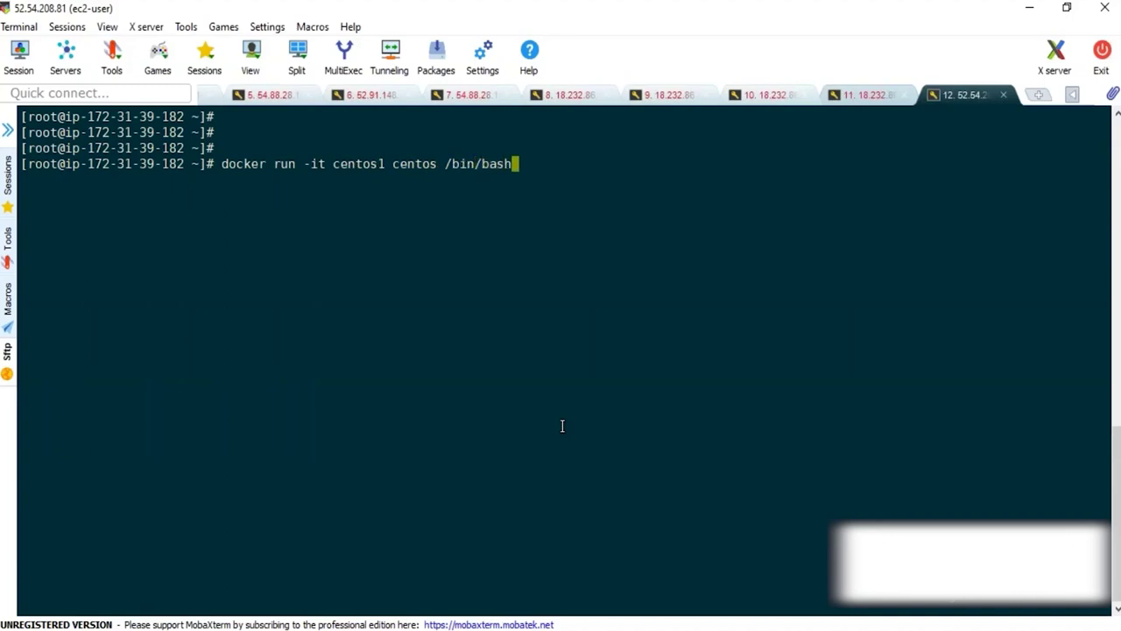
key(Return)
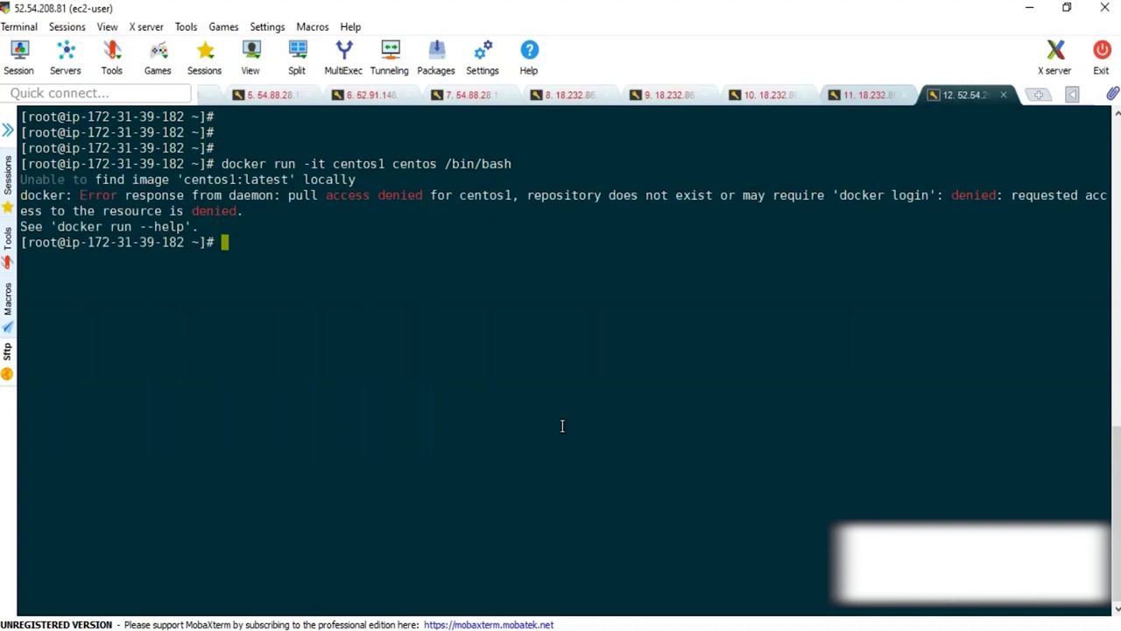
Step: Check the docker service status and list the local docker images
text(service docker status)
key(Return)
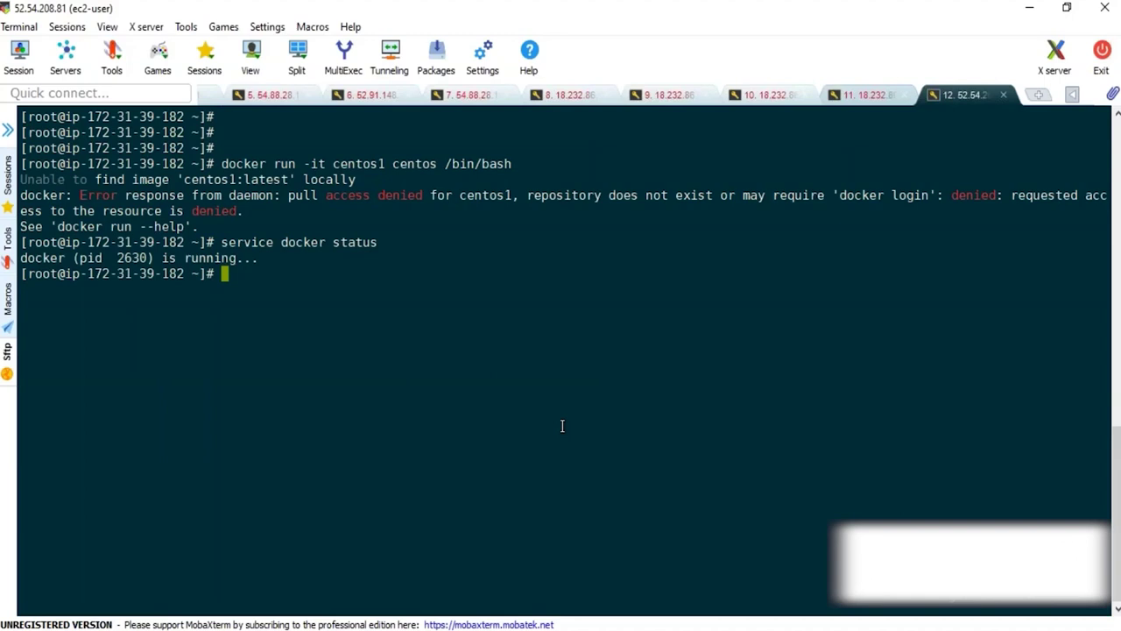
text(docker login)
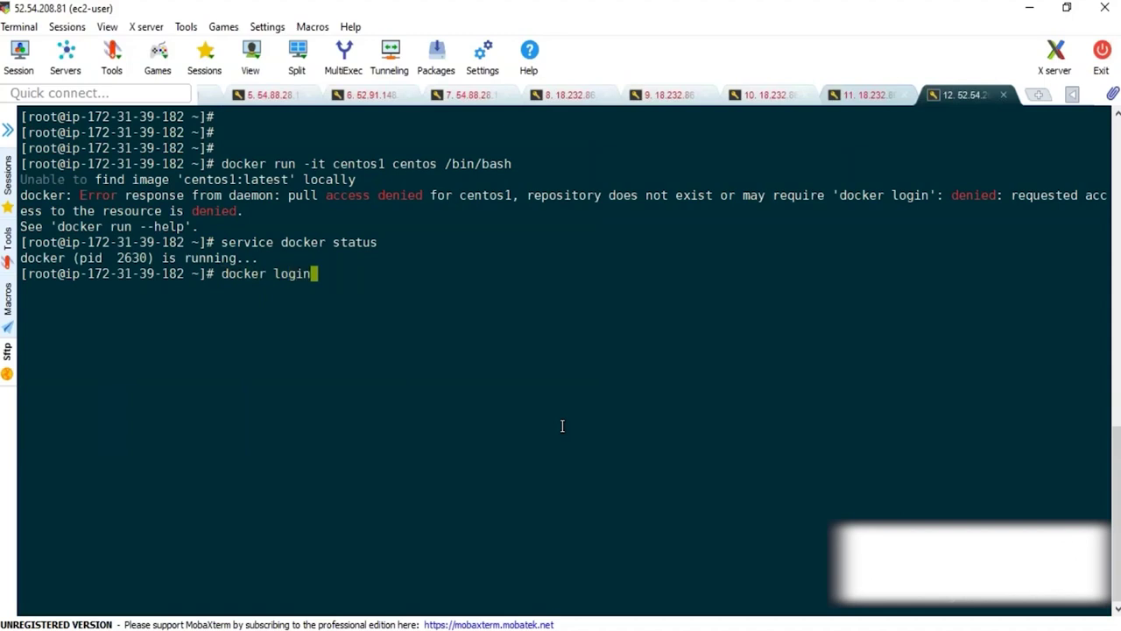
key(BackSpace)
key(BackSpace)
key(BackSpace)
key(BackSpace)
key(BackSpace)
key(BackSpace)
key(BackSpace)
key(BackSpace)
key(BackSpace)
key(BackSpace)
key(BackSpace)
key(BackSpace)
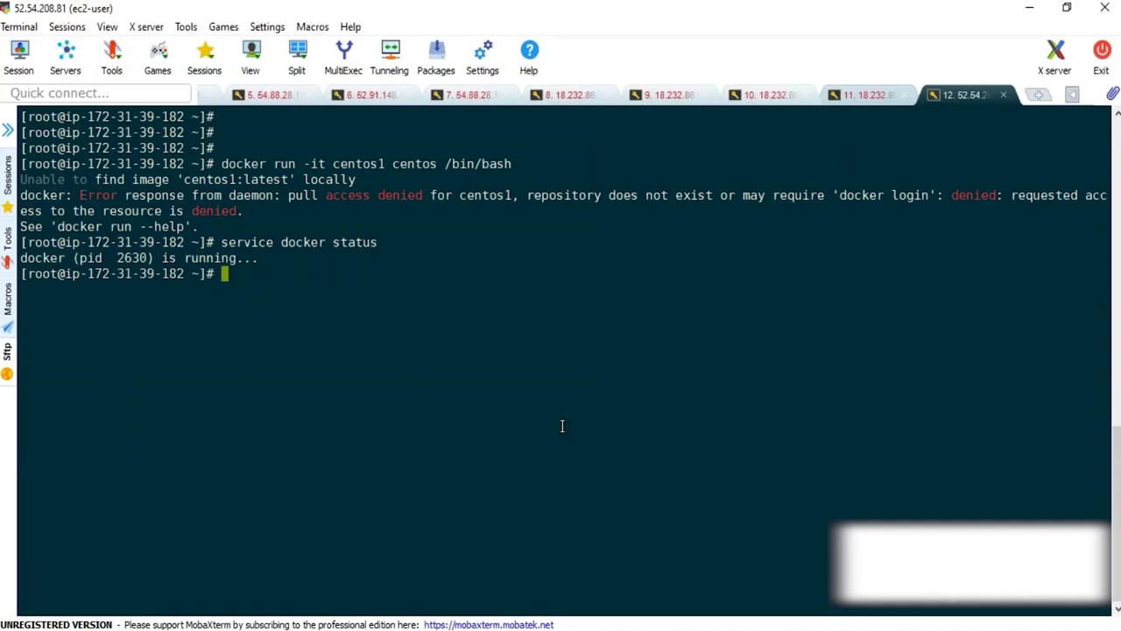
text(docke im)
key(BackSpace)
key(BackSpace)
key(BackSpace)
text(r images)
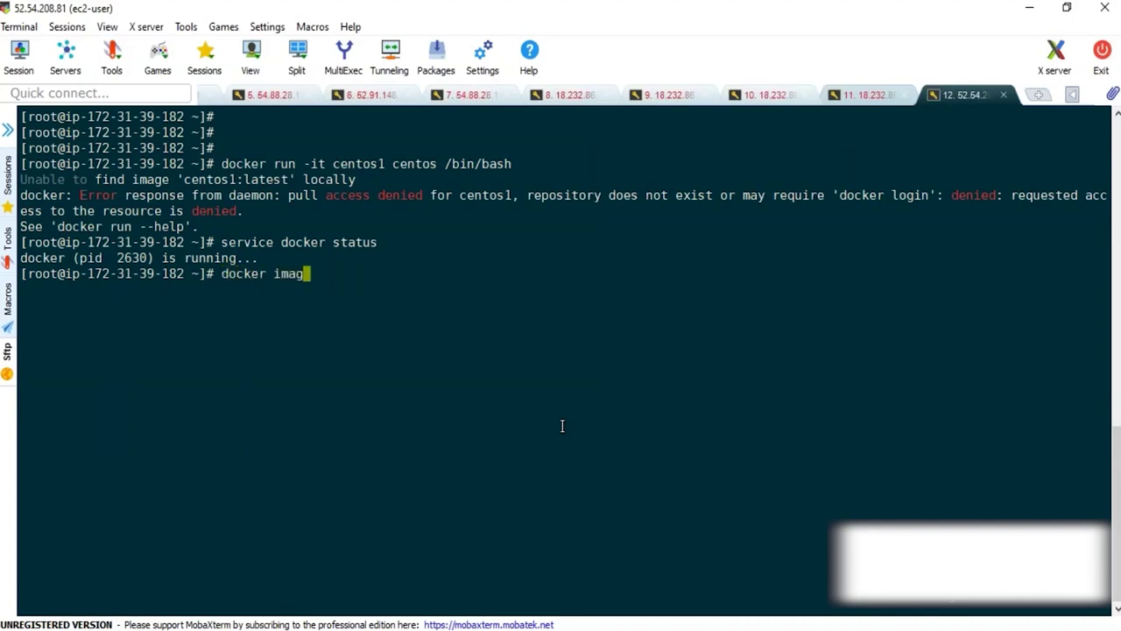
key(Return)
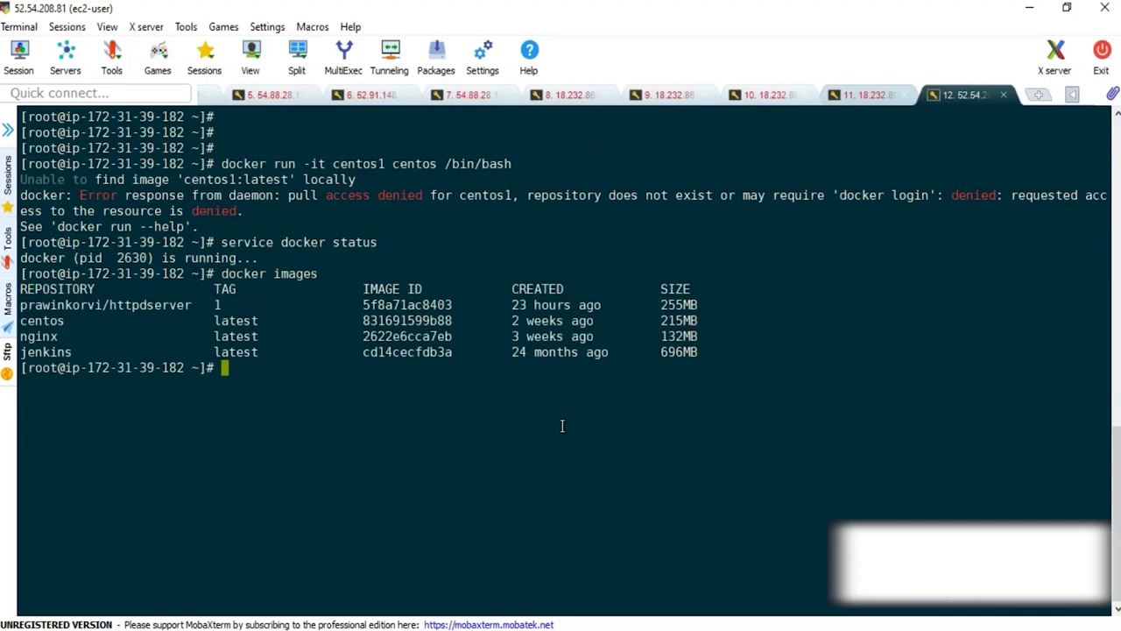
Step: Start a bash shell in a new container named centos1 from the 215MB centos image
text(docker run -)
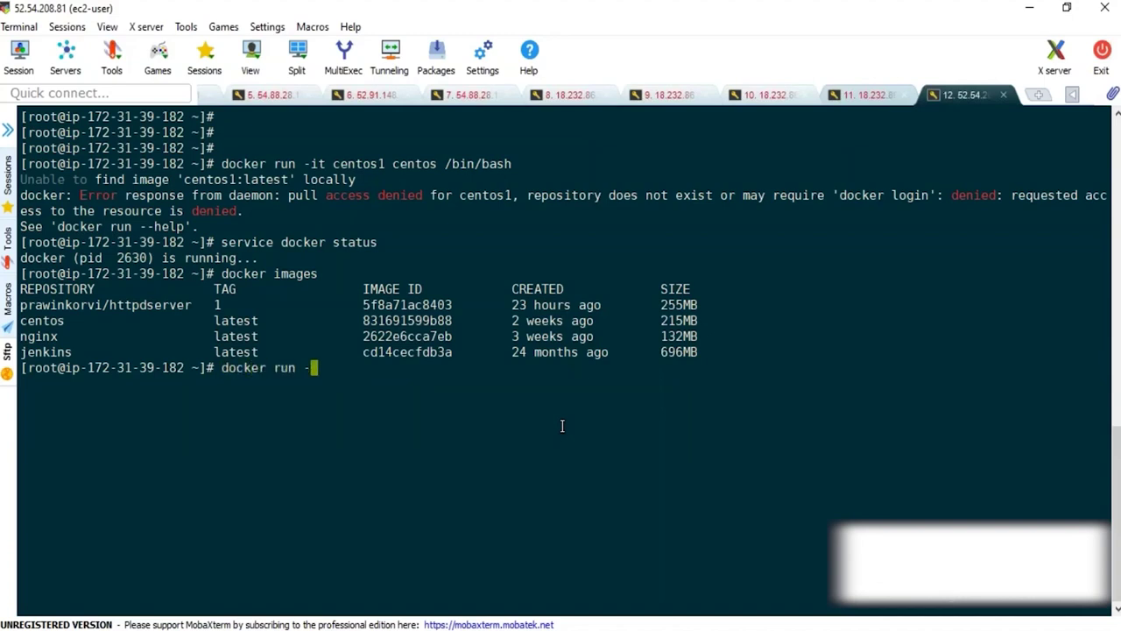
text(it --name centos1 centos /bin/ba)
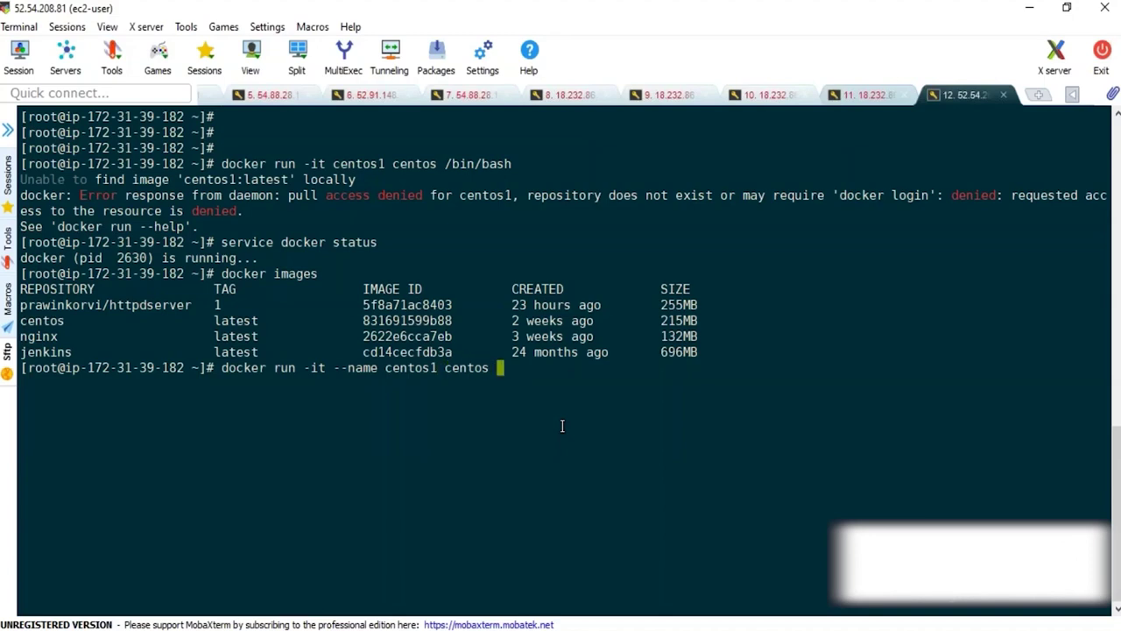
text(sh)
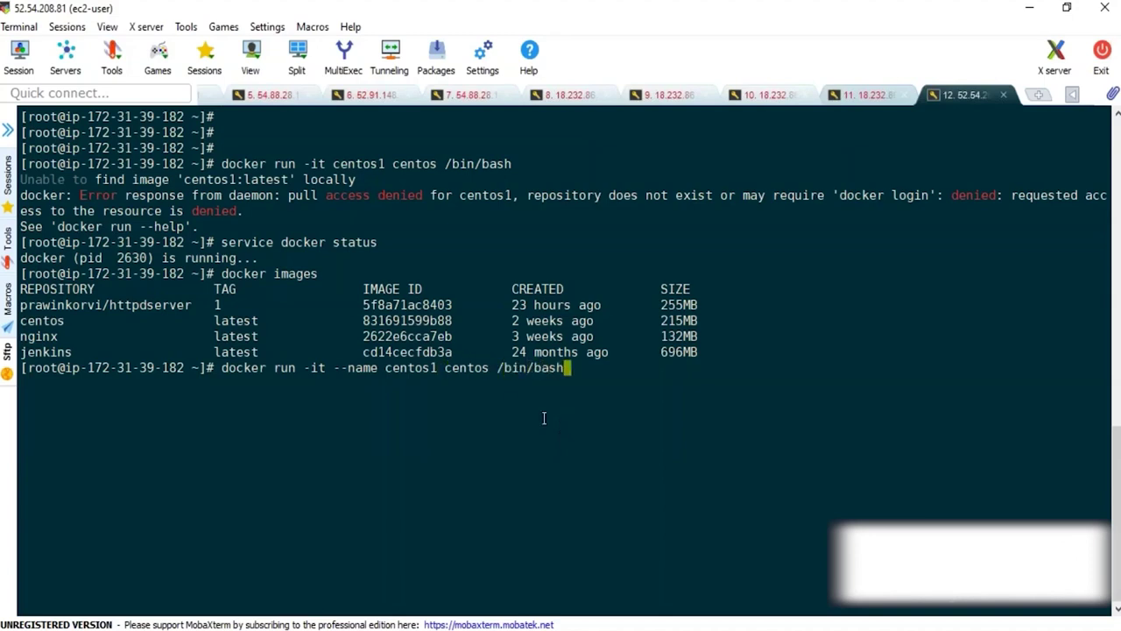
double_click(418, 370)
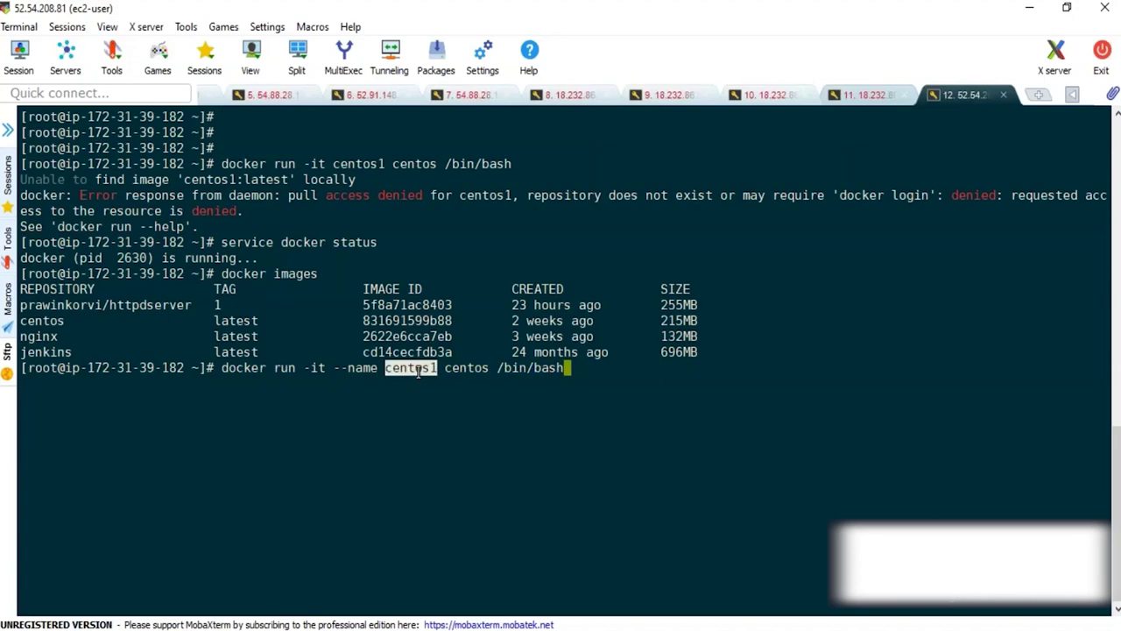
click(615, 372)
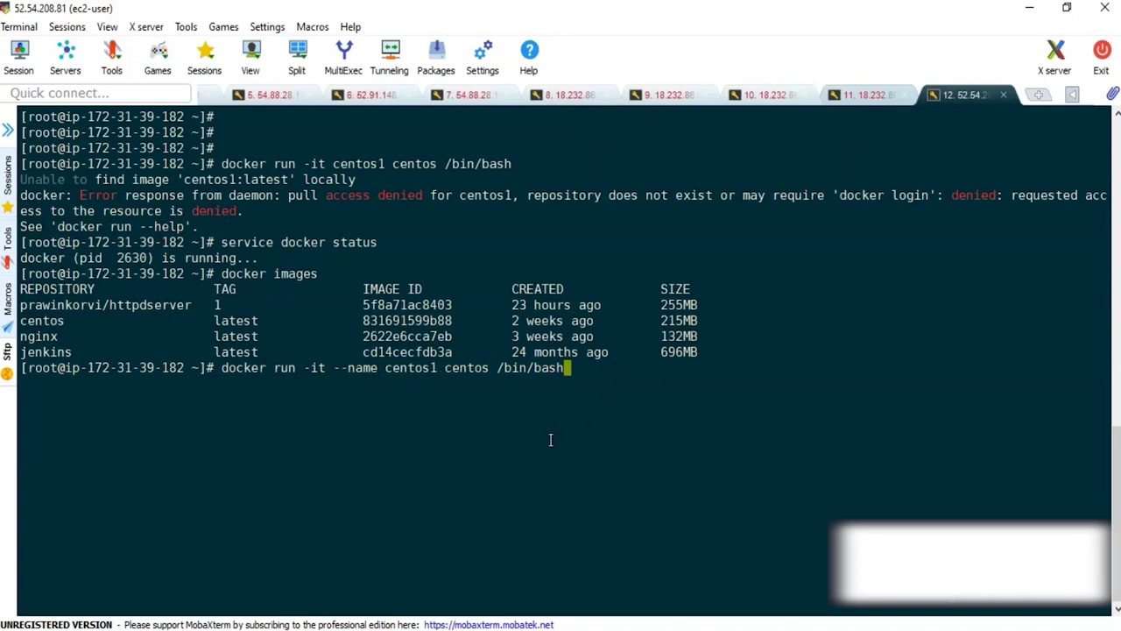
key(Return)
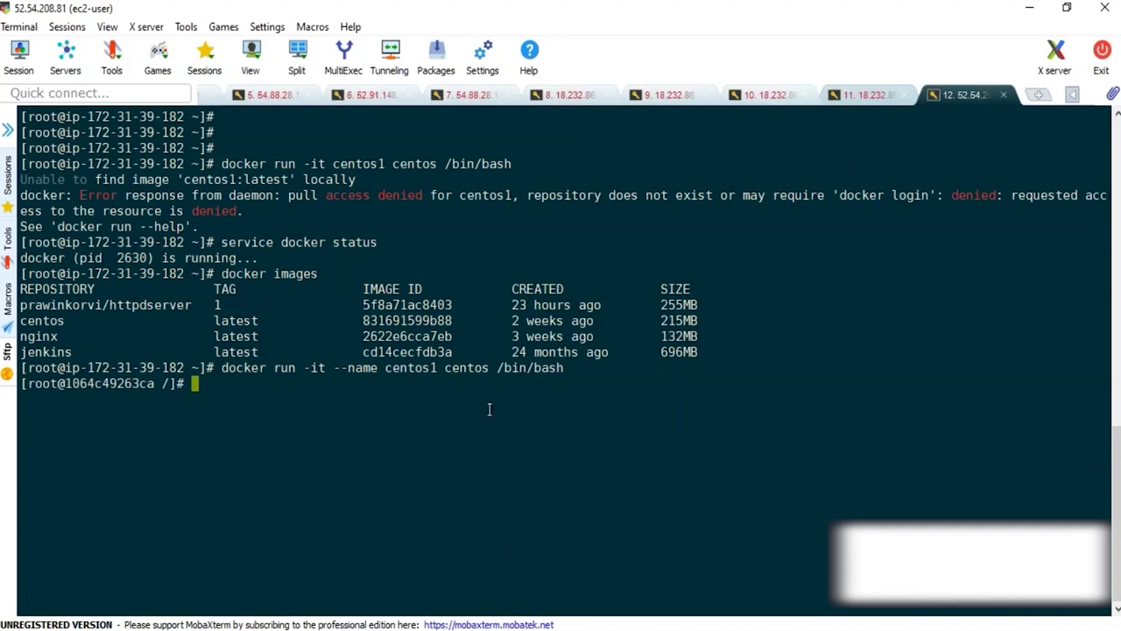
double_click(467, 368)
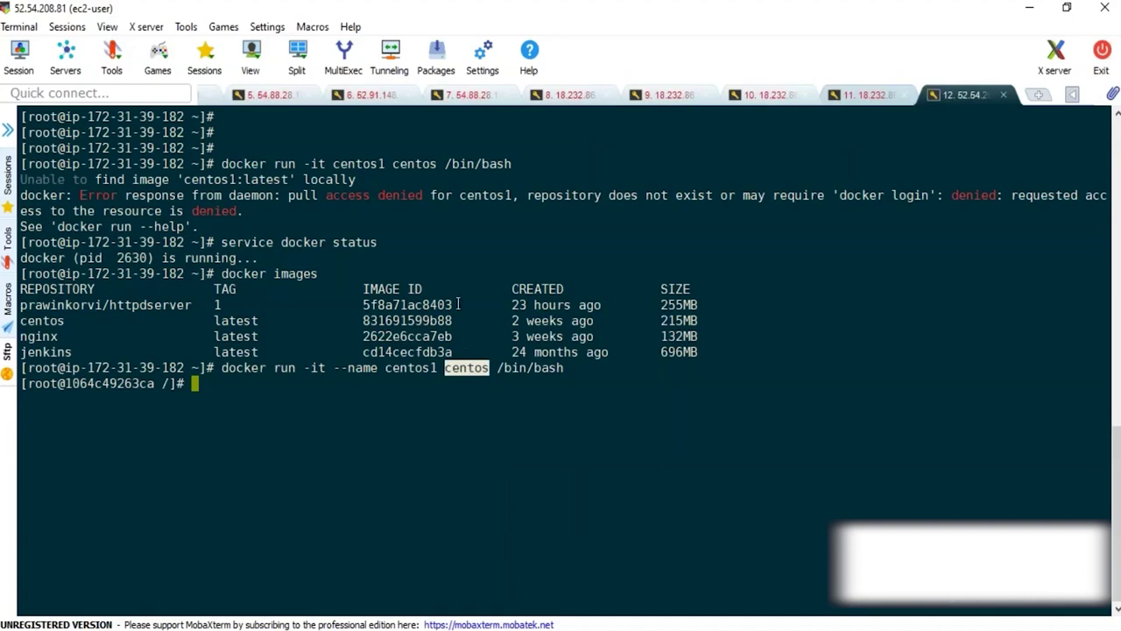
double_click(677, 320)
mouse_move(462, 630)
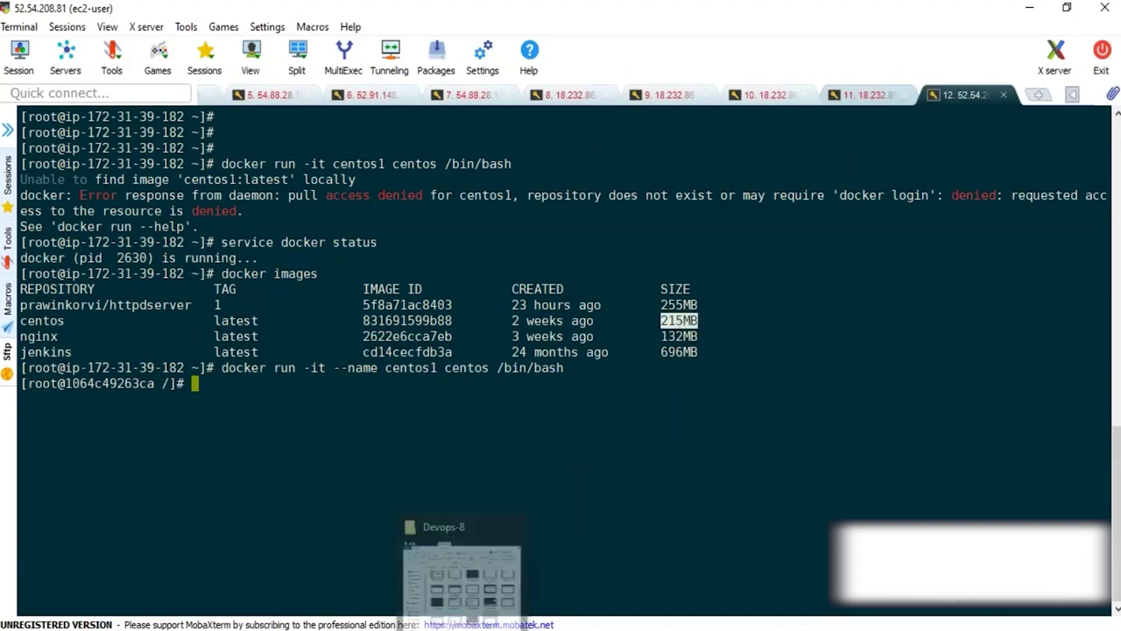
click(321, 425)
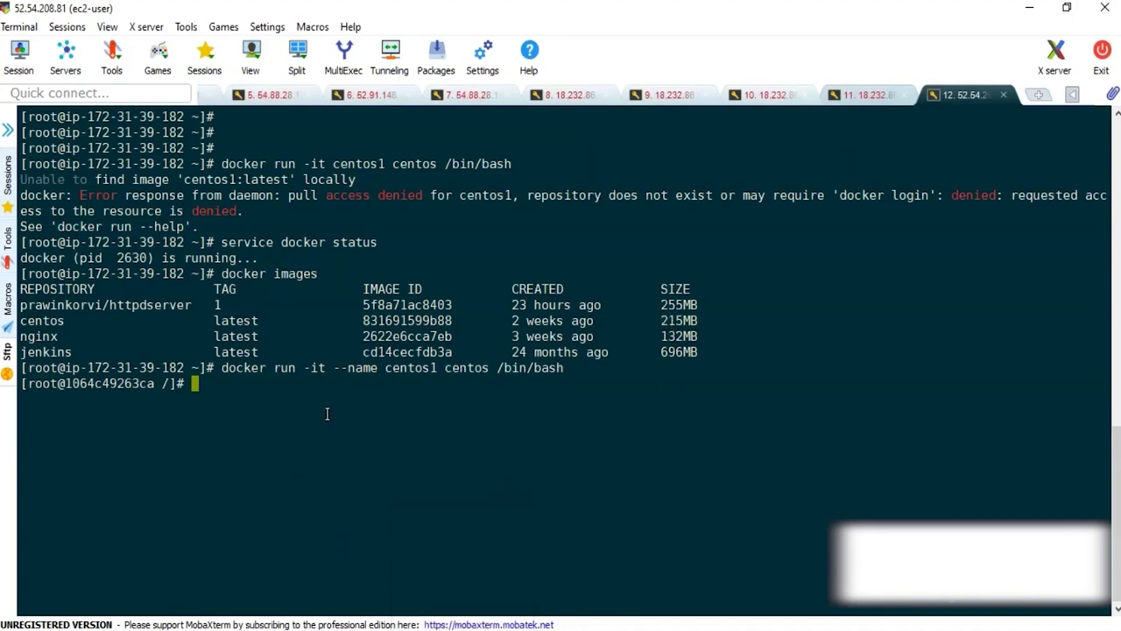
Step: Install the tree package with yum, confirming both the install and the signing key import
text(yum install)
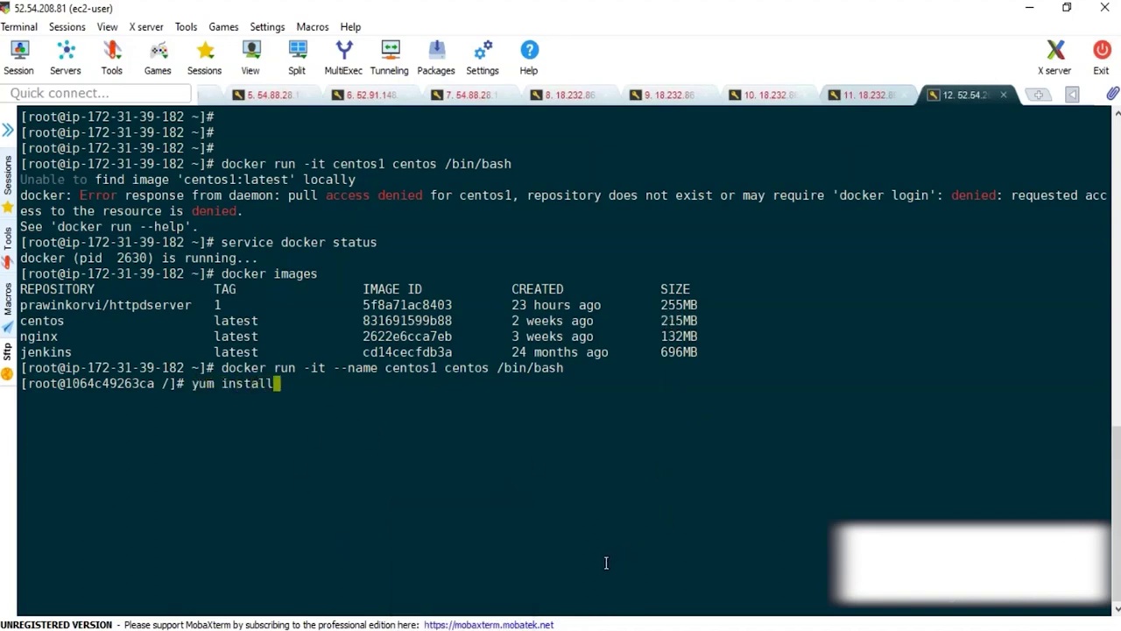
text( tree)
key(Return)
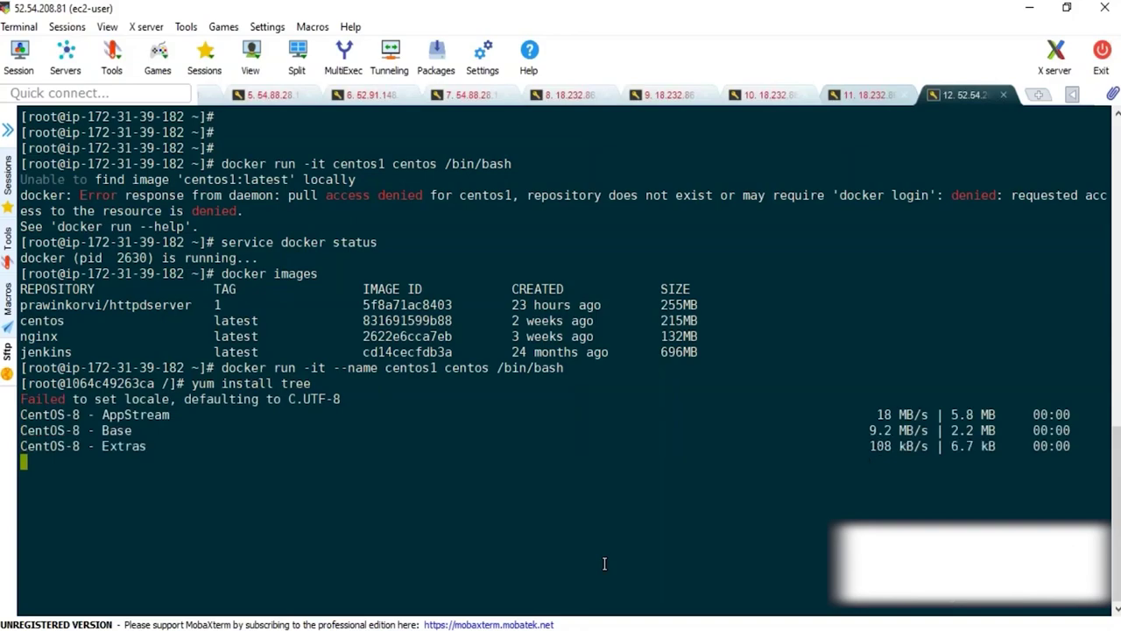
text(y)
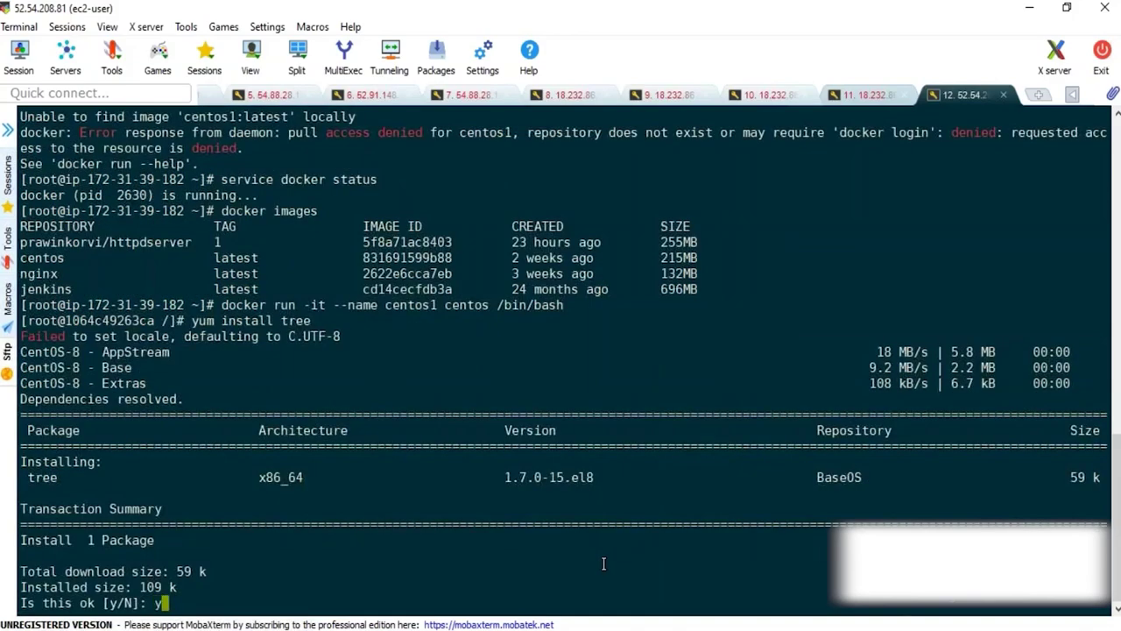
key(Return)
text(y)
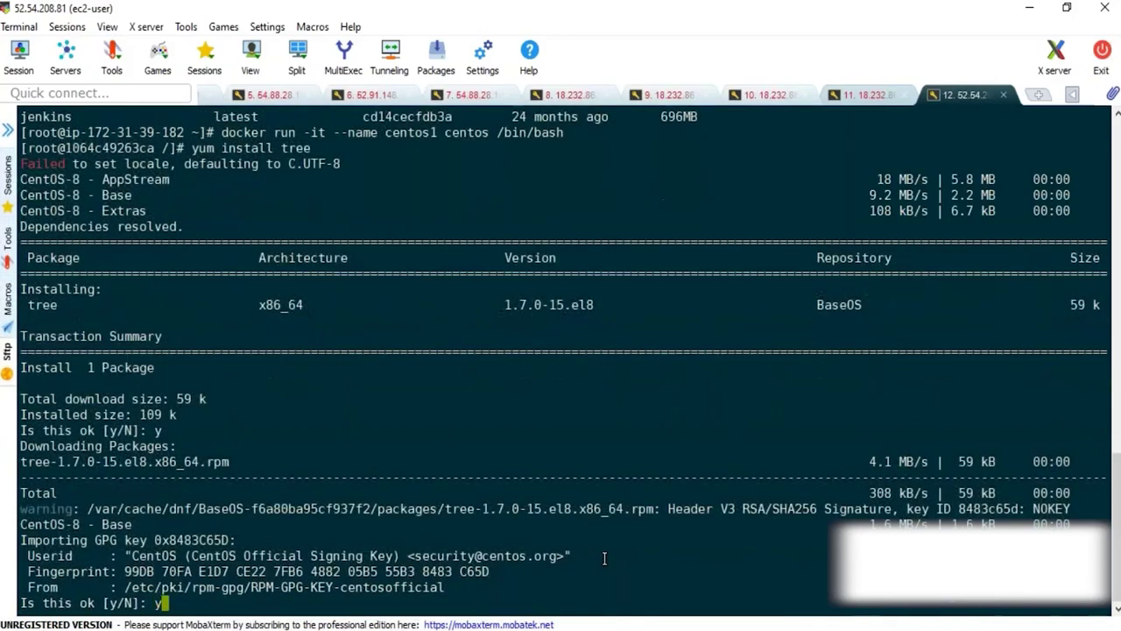
key(Return)
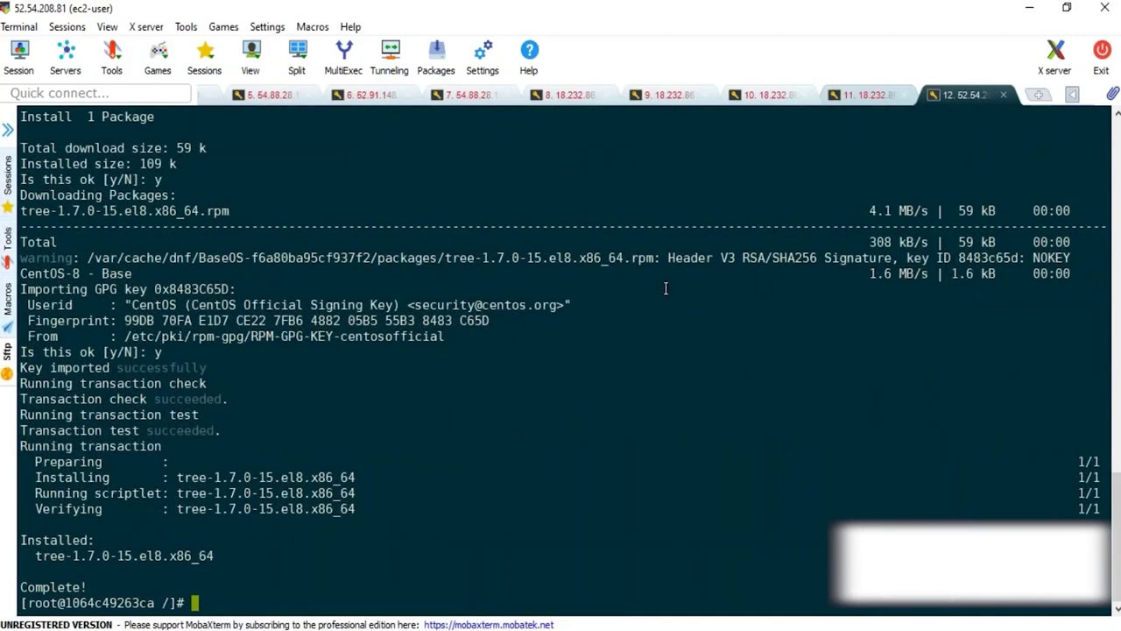
Step: Check the tree package's 59 k size and enter 'yum install ip-utils'
scroll(666, 289, up, 4)
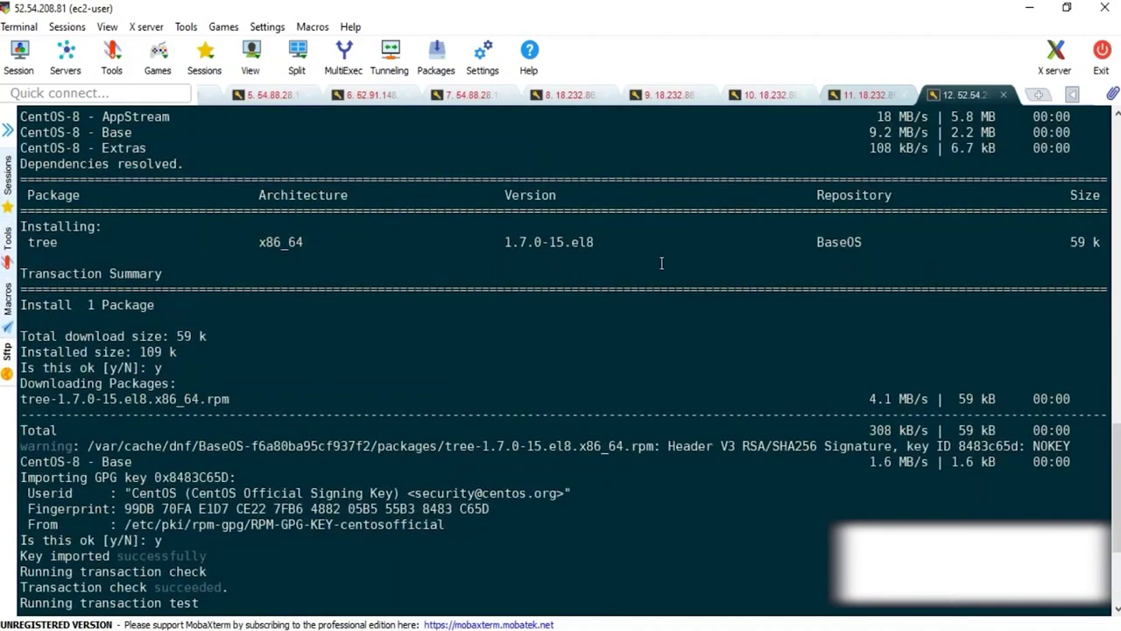
drag(1071, 243, 1105, 245)
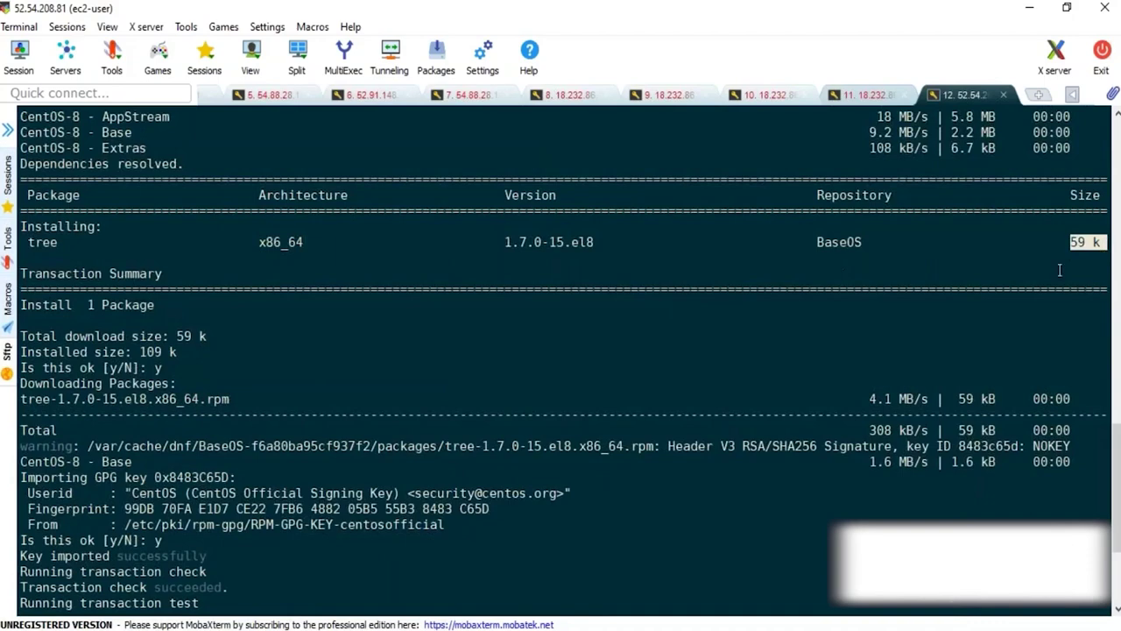
scroll(767, 328, down, 4)
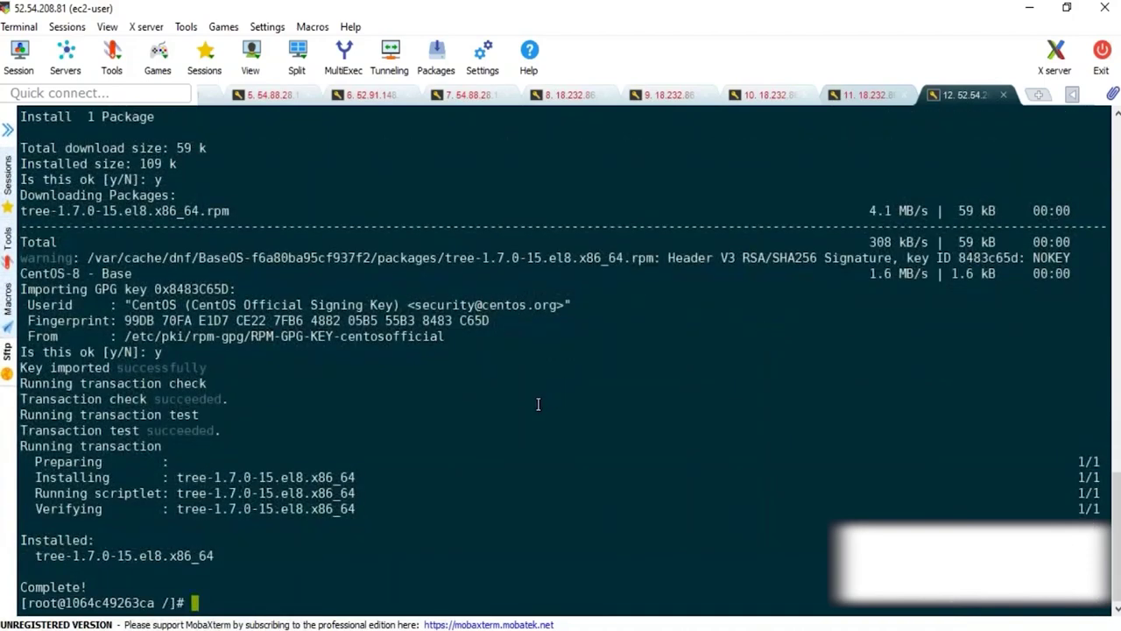
text(yum install ip-utils)
Step: Try installing ip-utils and then net-utils with yum; neither package is found
key(Return)
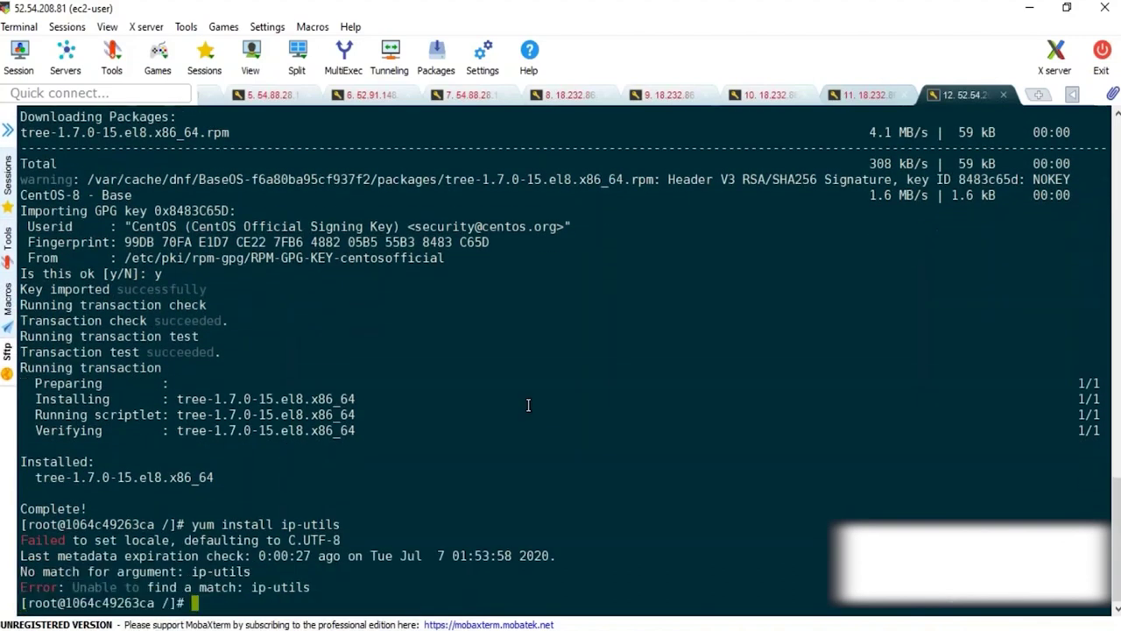
key(Up)
key(BackSpace)
key(BackSpace)
key(BackSpace)
key(BackSpace)
key(BackSpace)
key(BackSpace)
key(BackSpace)
key(BackSpace)
text(net-utils)
key(Return)
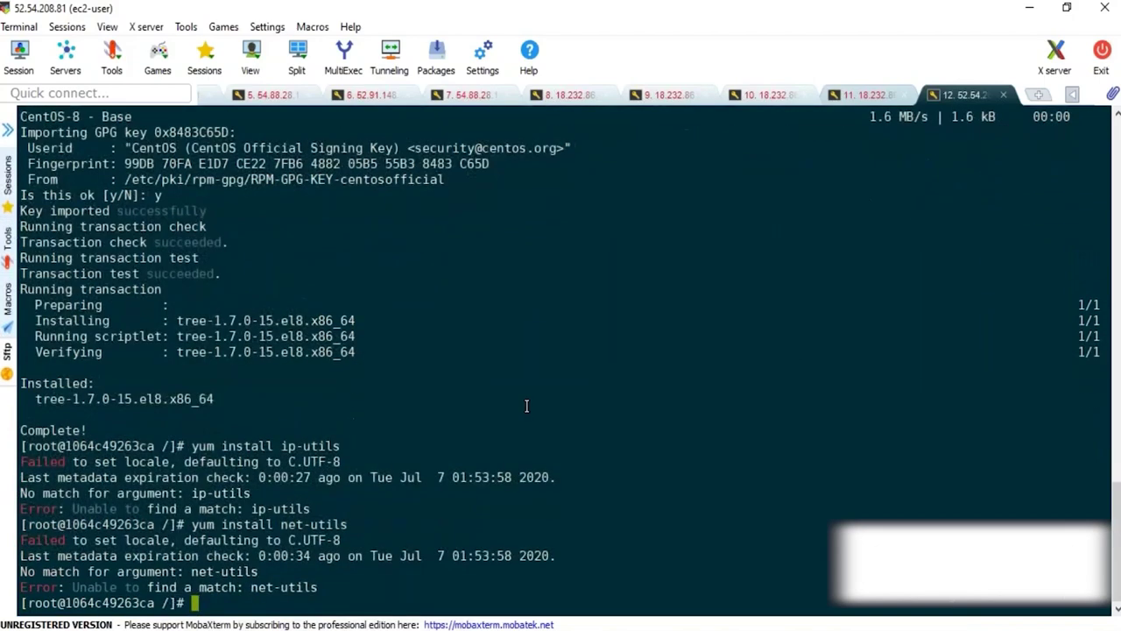
Step: Install vsftpd and its logrotate dependency with yum, confirming with y
text(yum install)
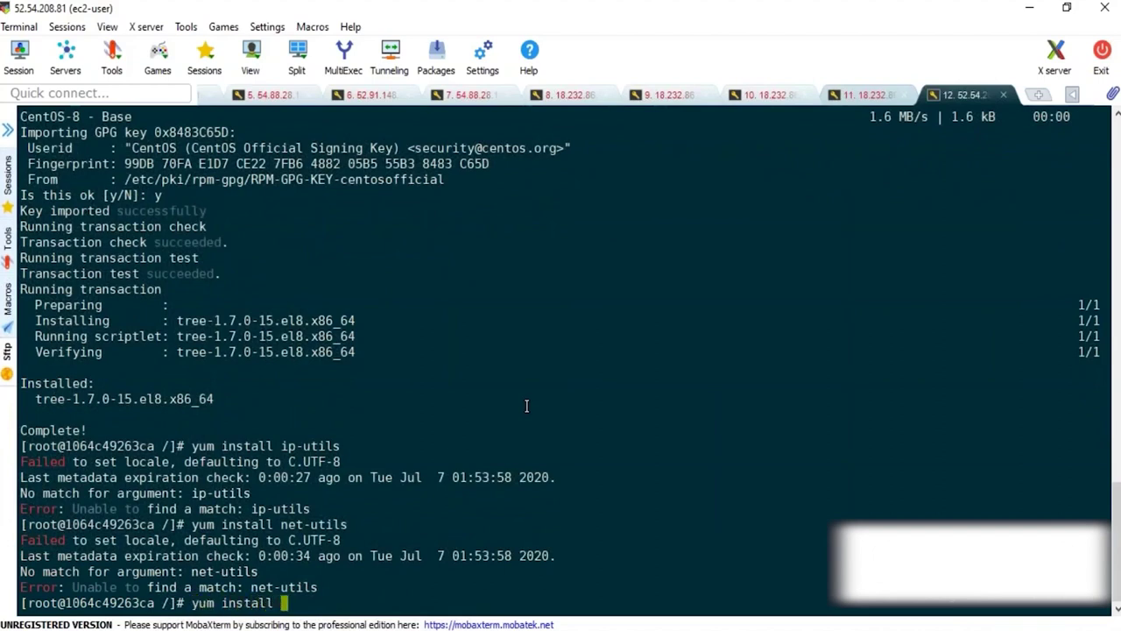
text( vsftpd)
key(Return)
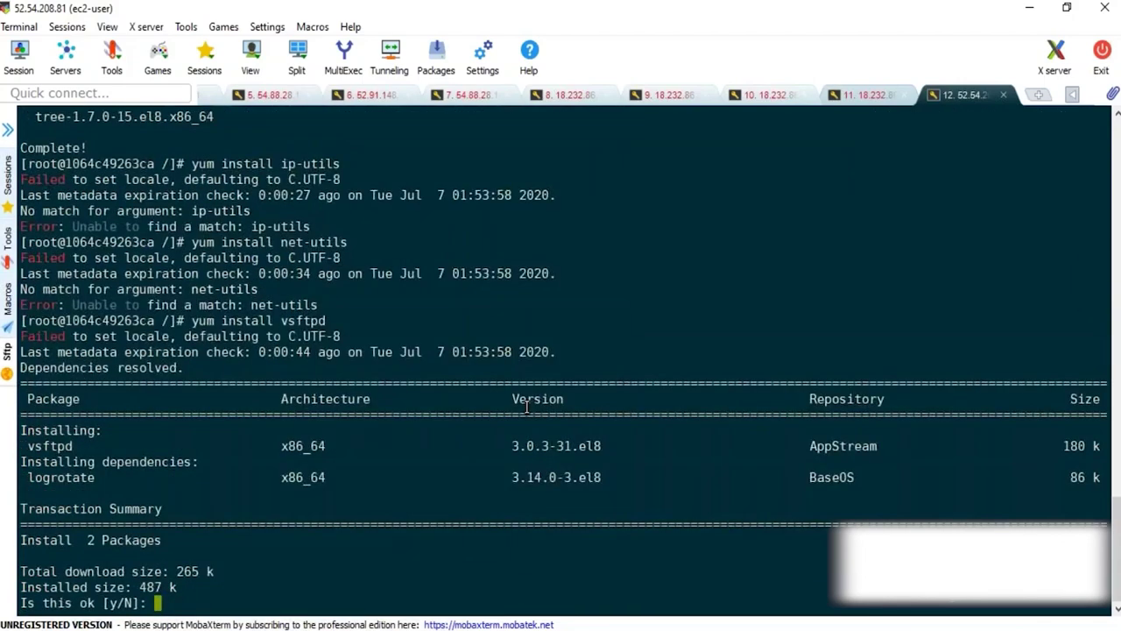
text(y)
key(Return)
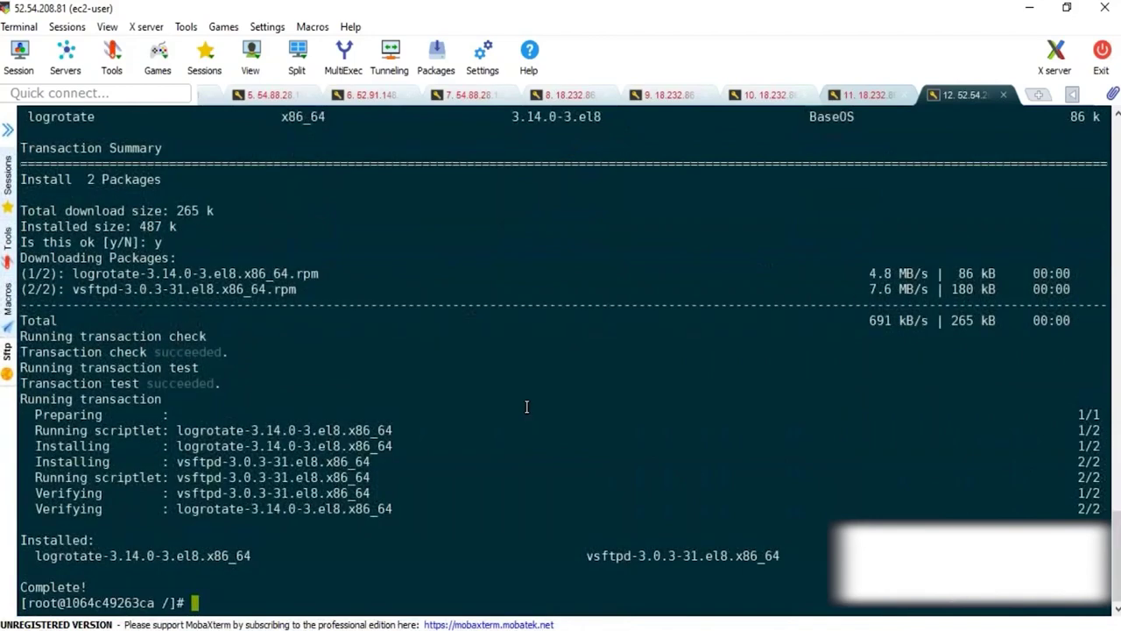
scroll(1120, 224, up, 2)
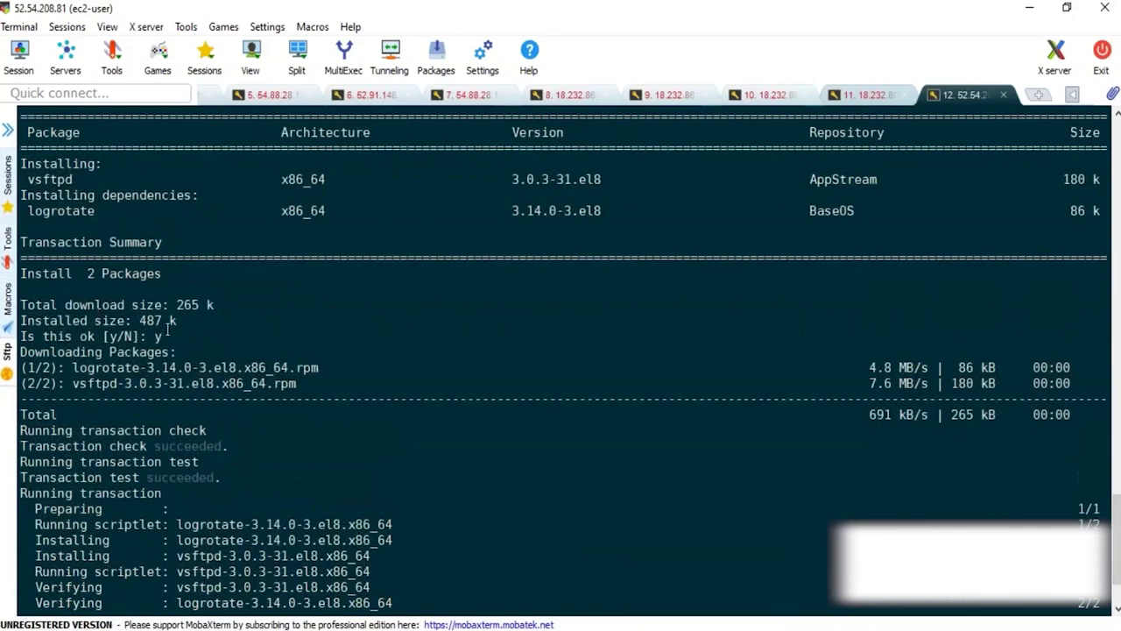
scroll(394, 375, down, 2)
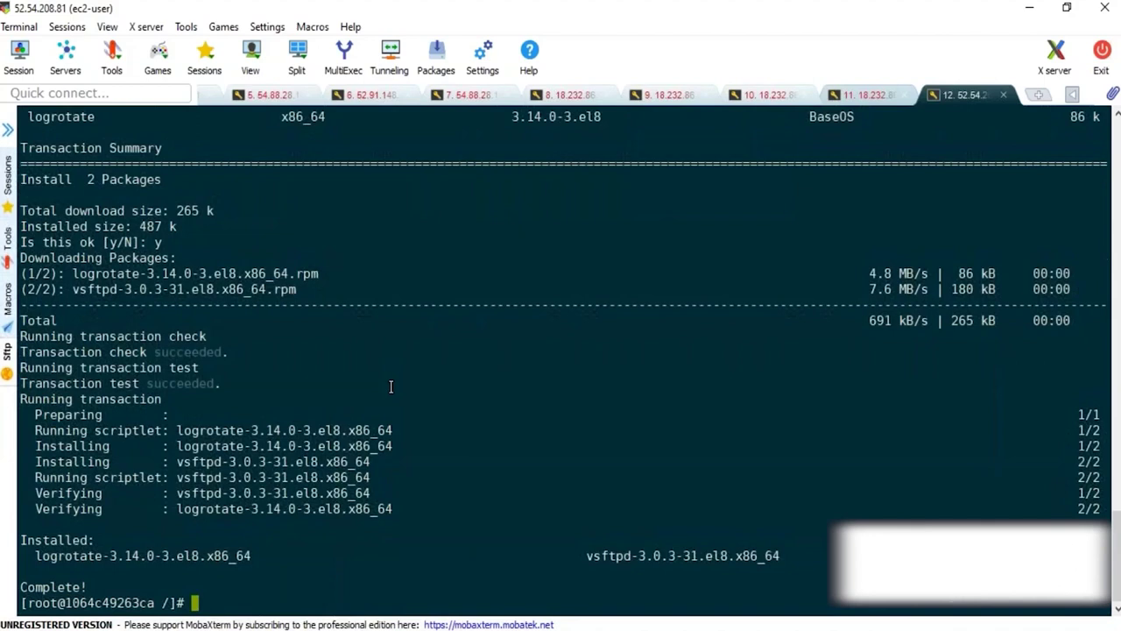
Step: Detach to the host shell and list the running containers with docker ps
right_click(391, 386)
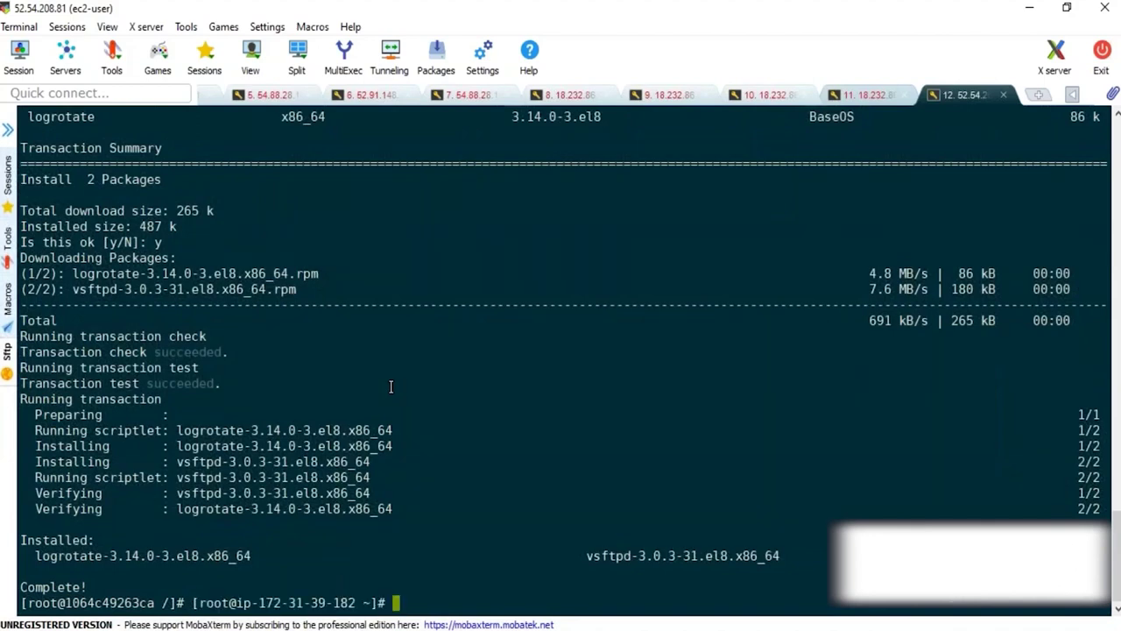
text(docker ps)
key(Return)
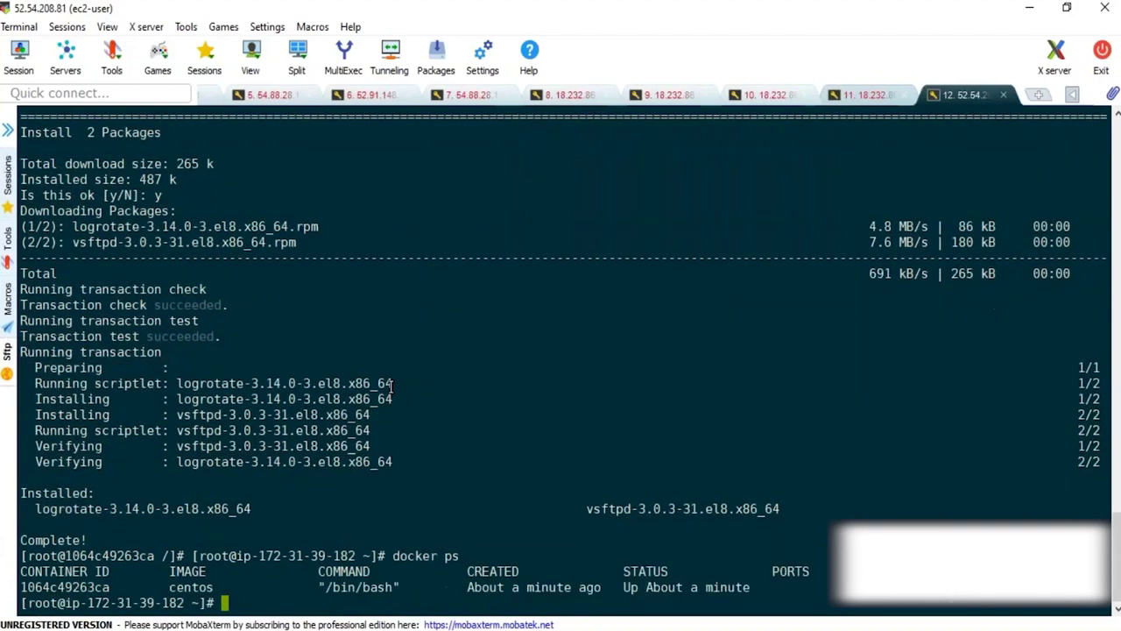
Step: Commit container 1064c49263ca as the image container1:v1
text(docker commit)
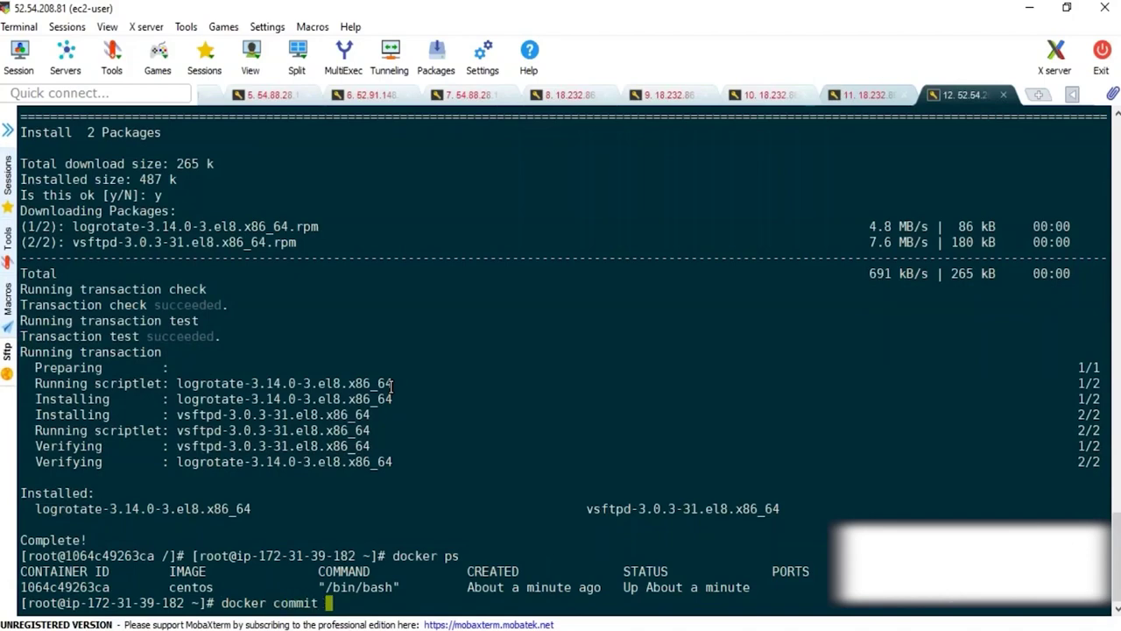
double_click(60, 588)
key(super+c)
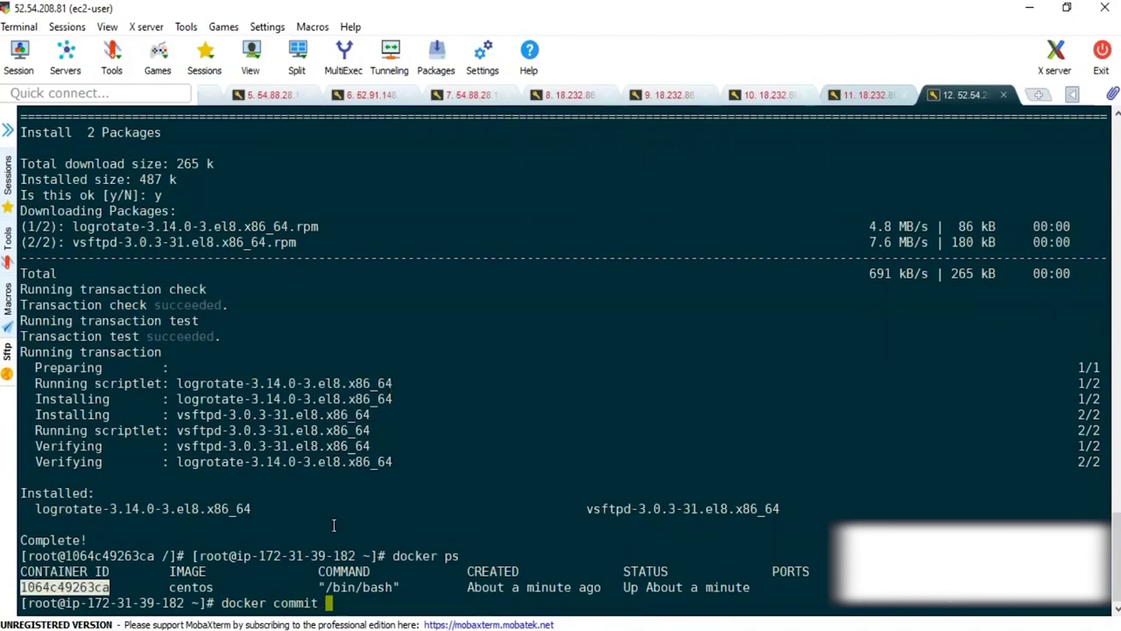
right_click(359, 515)
click(398, 134)
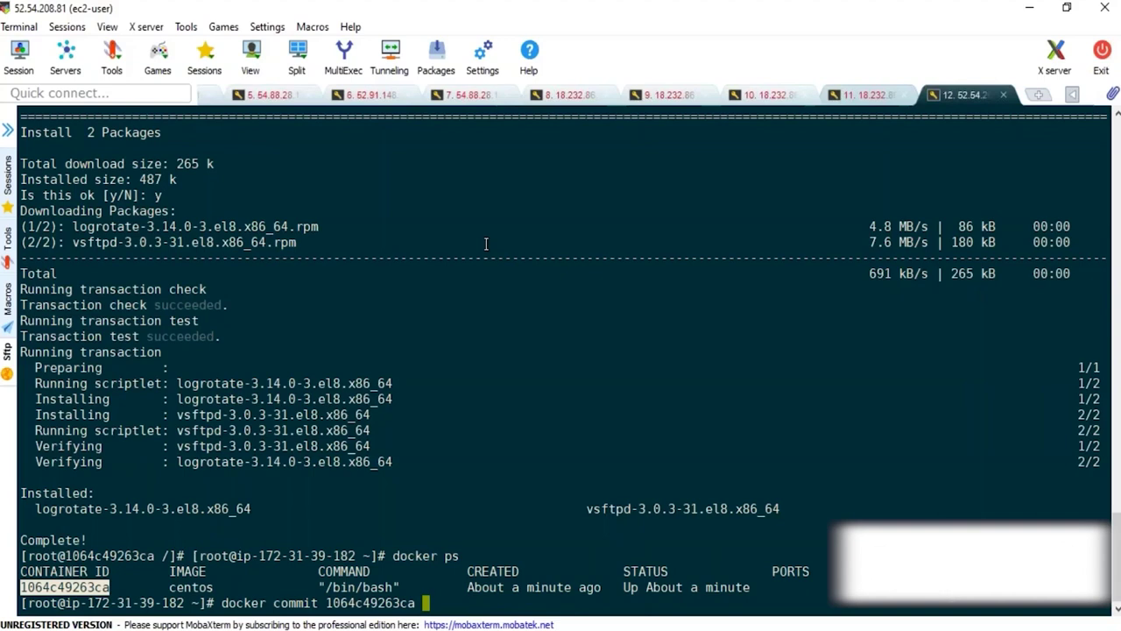
text(container1:)
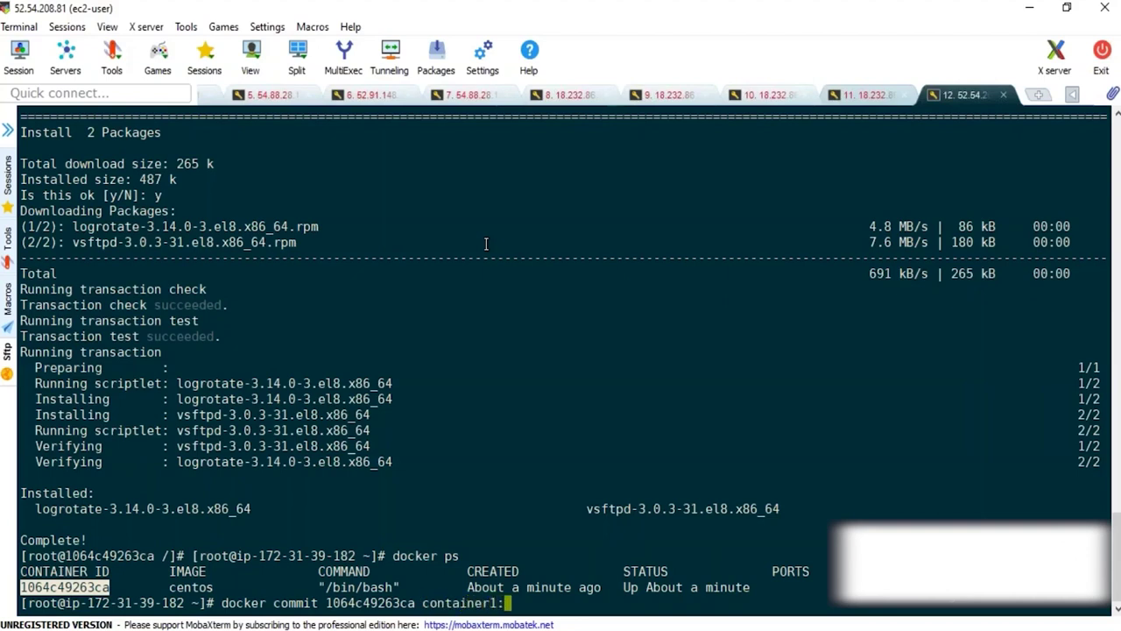
text(v1)
key(Return)
Step: List the docker images and check the new container1 v1 entry
text(docker images)
key(Return)
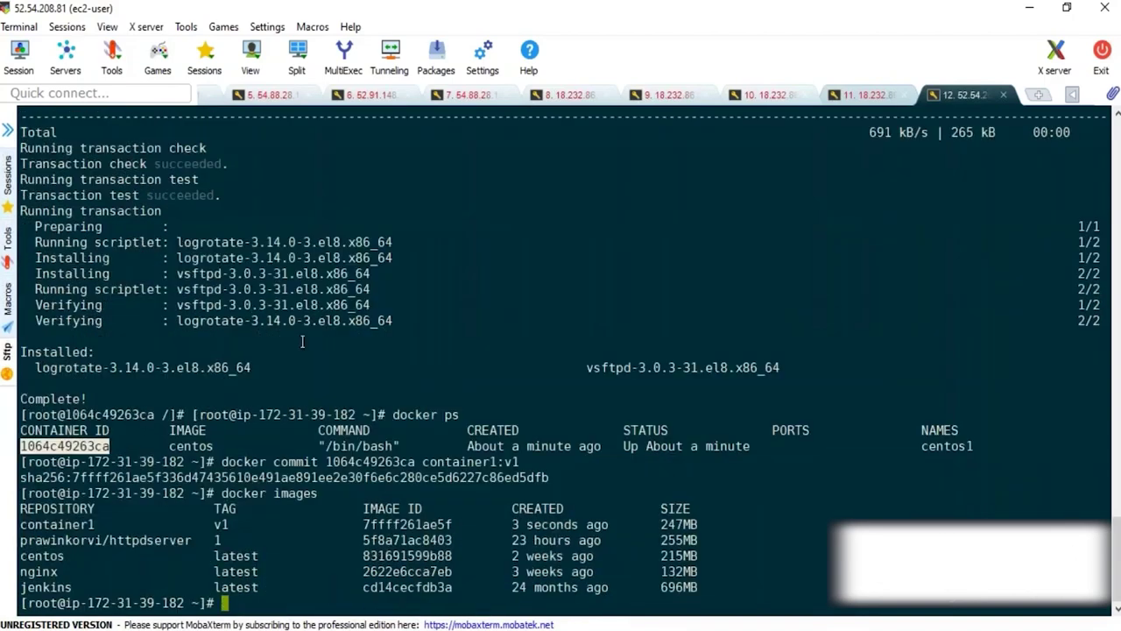
double_click(57, 524)
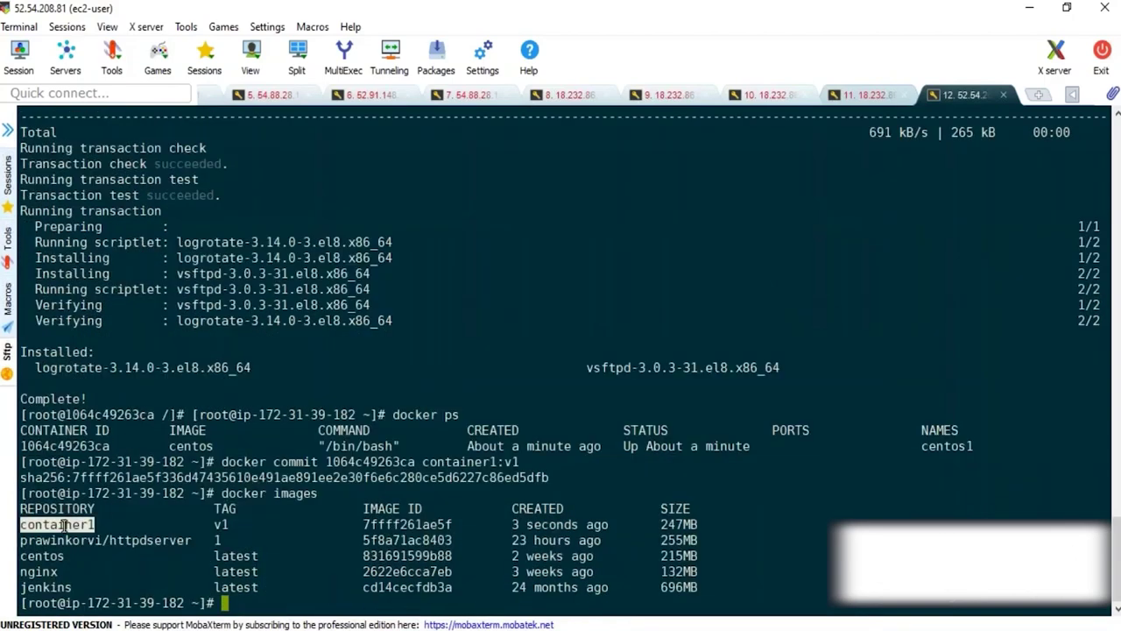
double_click(221, 524)
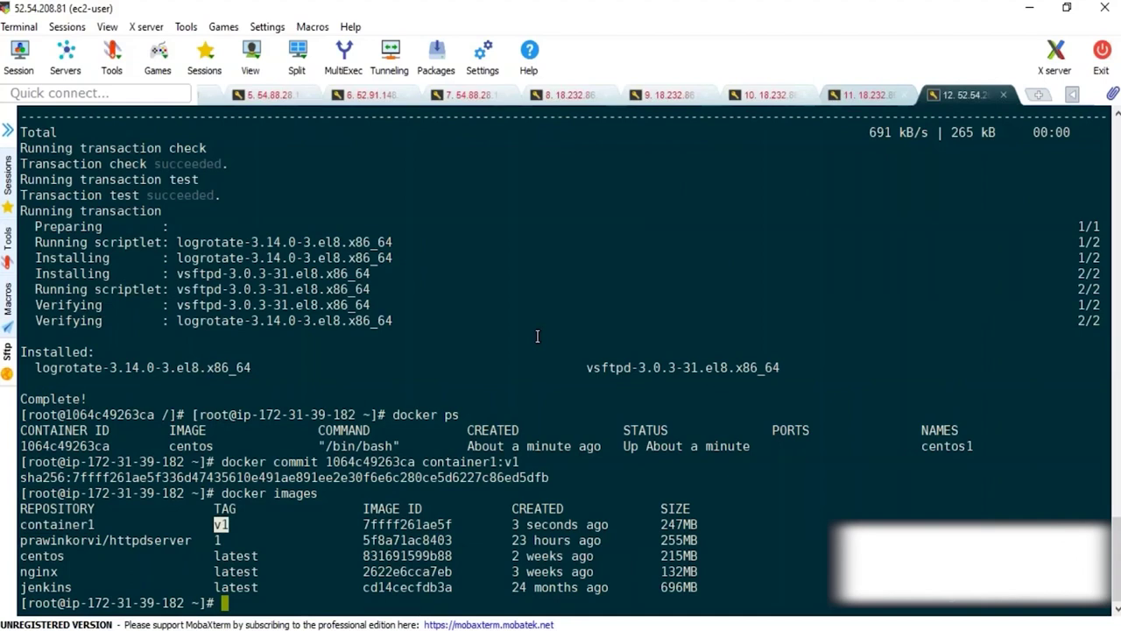
Step: Open a bash shell in running container 1064c49263ca with 'docker exec -it ... /bin/bash'
text(docker ps)
key(Return)
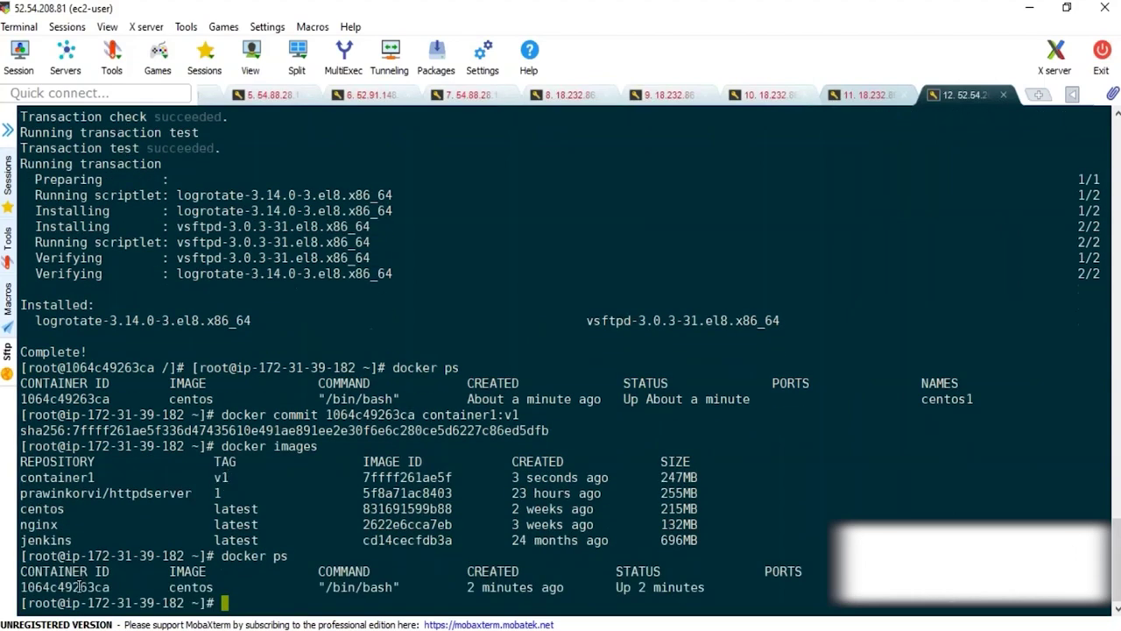
double_click(81, 587)
key(super+c)
text(doc)
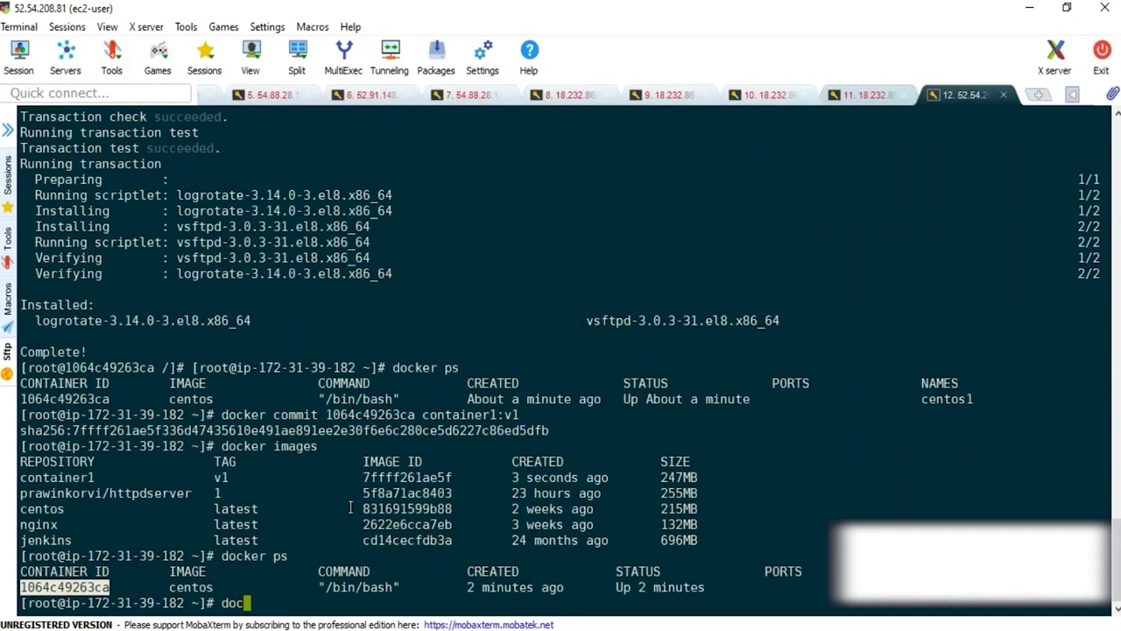
text(ker exec -it)
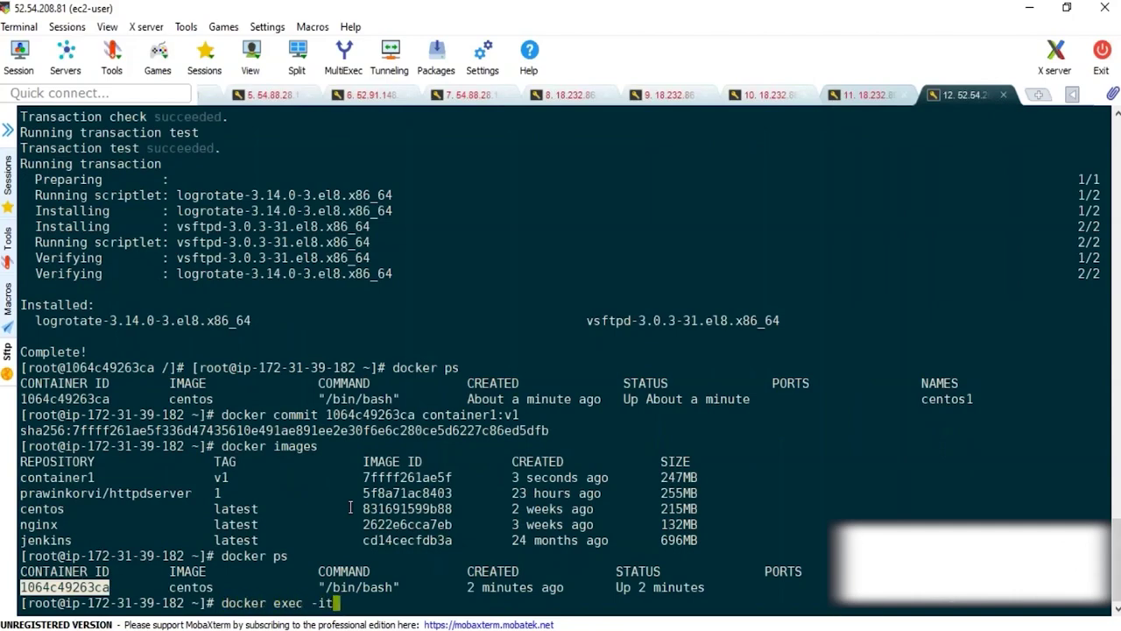
right_click(360, 465)
click(448, 90)
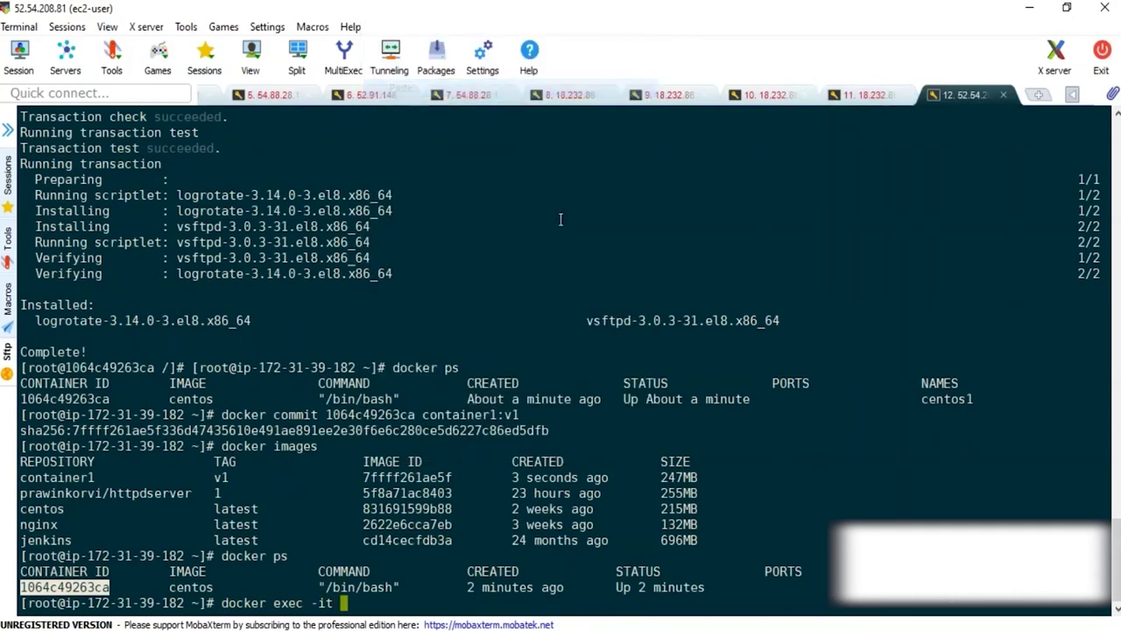
text(/bin/bash)
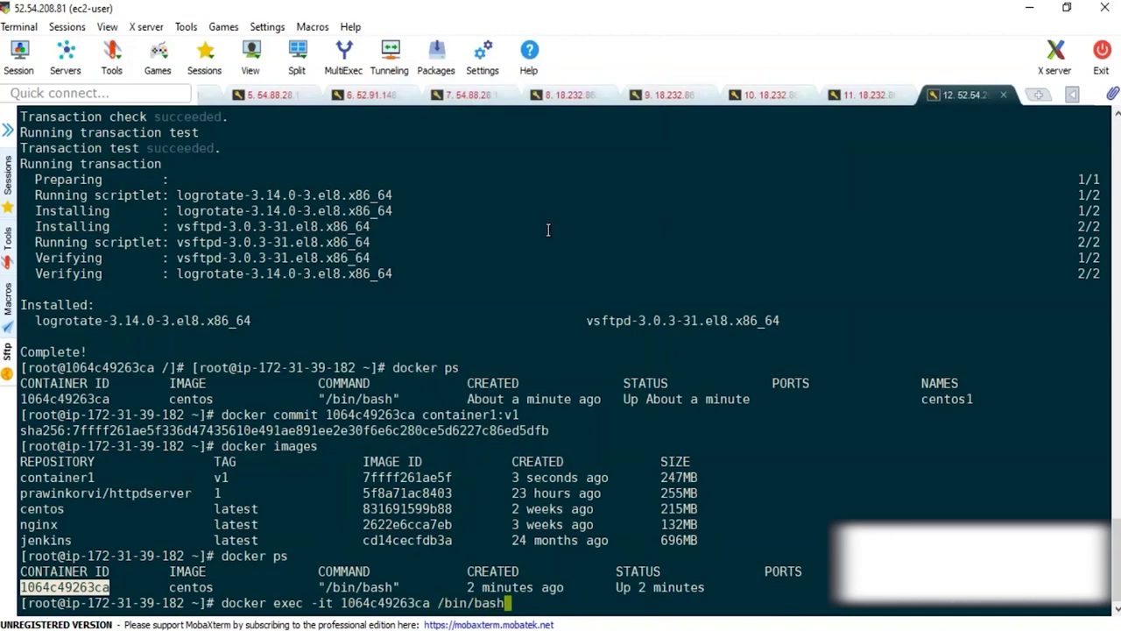
key(Return)
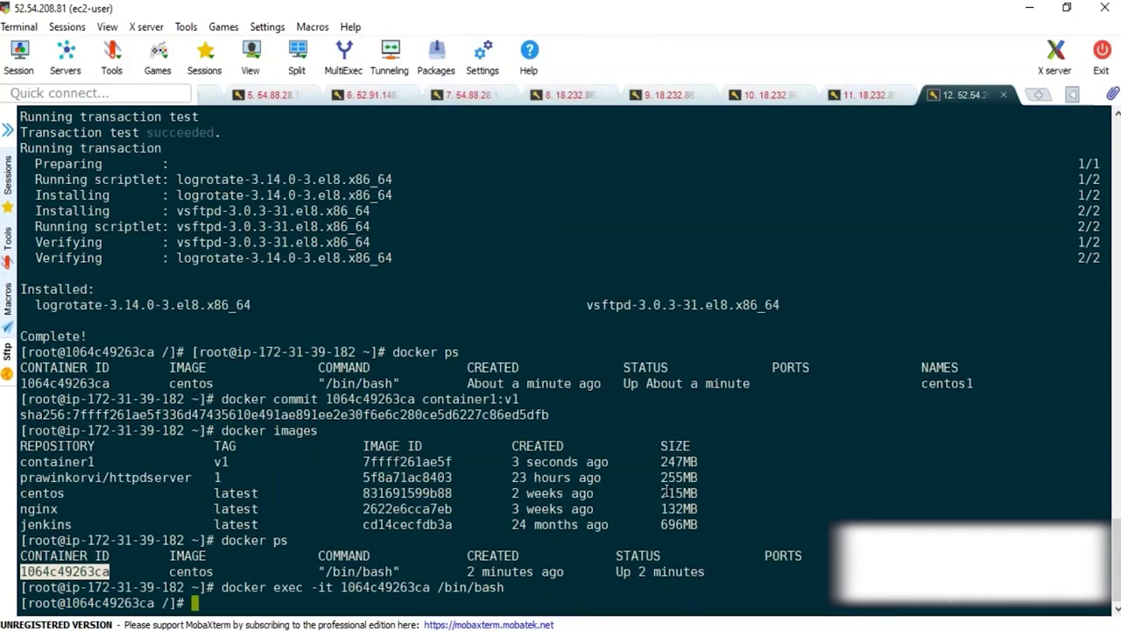
Step: Compare the centos 215MB and container1 v1 247MB image sizes, then enter 'yum install nginx'
drag(660, 493, 698, 493)
drag(657, 461, 702, 461)
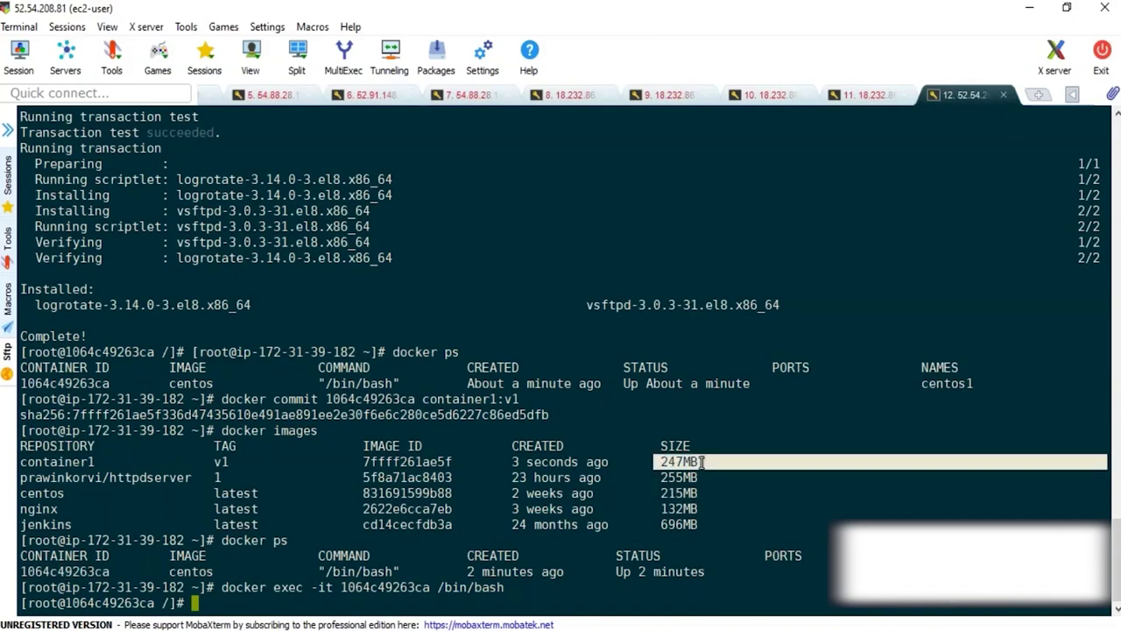
click(87, 478)
drag(43, 461, 698, 461)
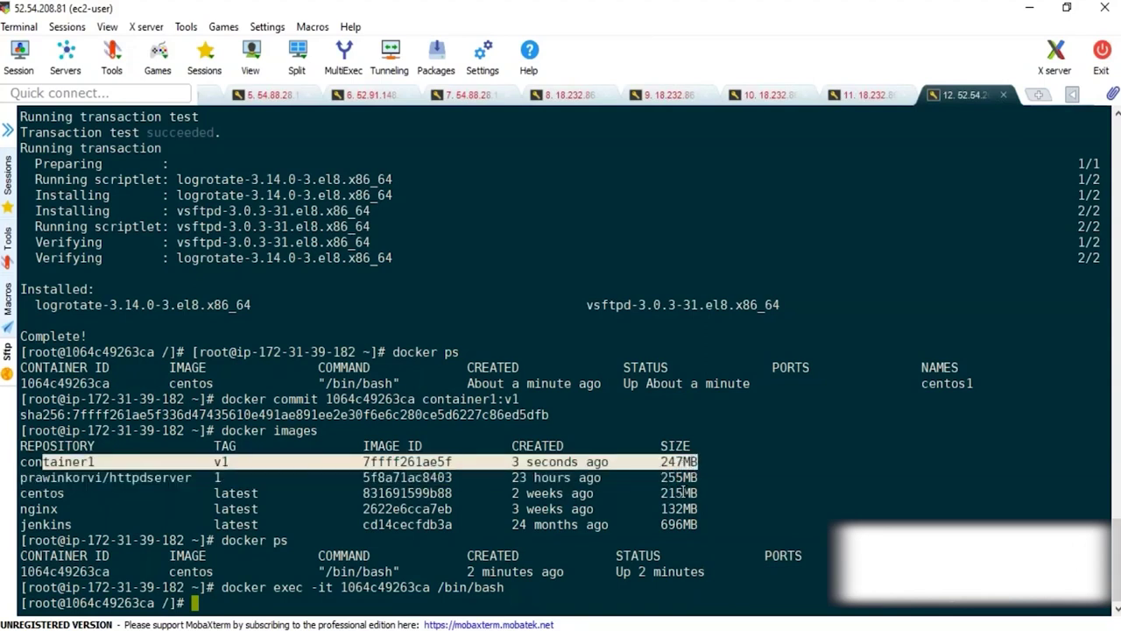
double_click(681, 493)
double_click(678, 462)
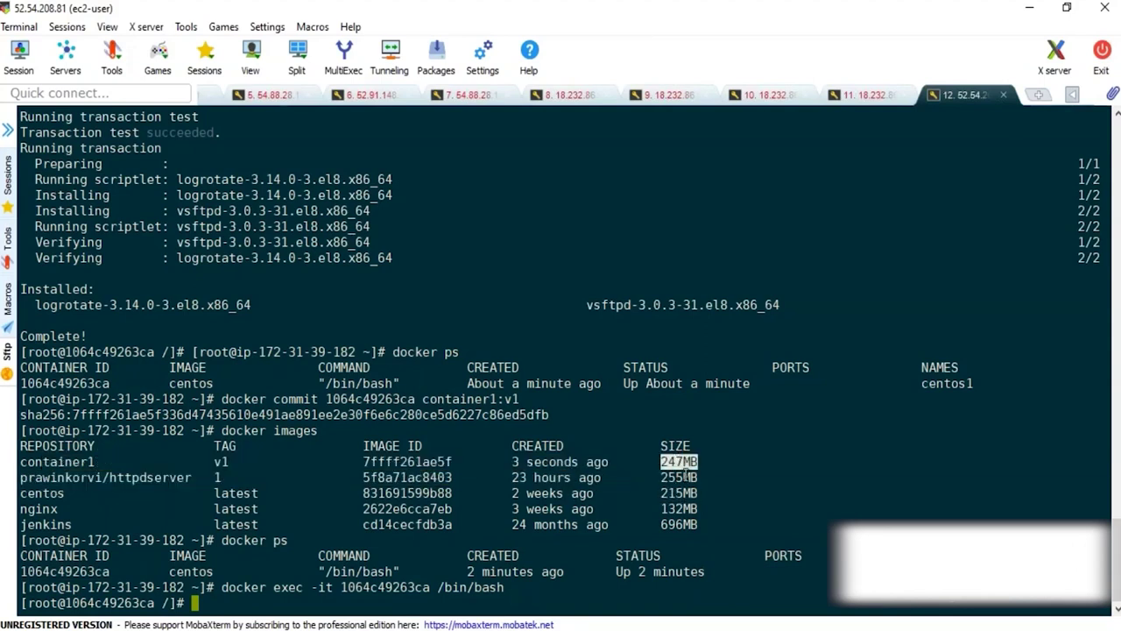
click(846, 452)
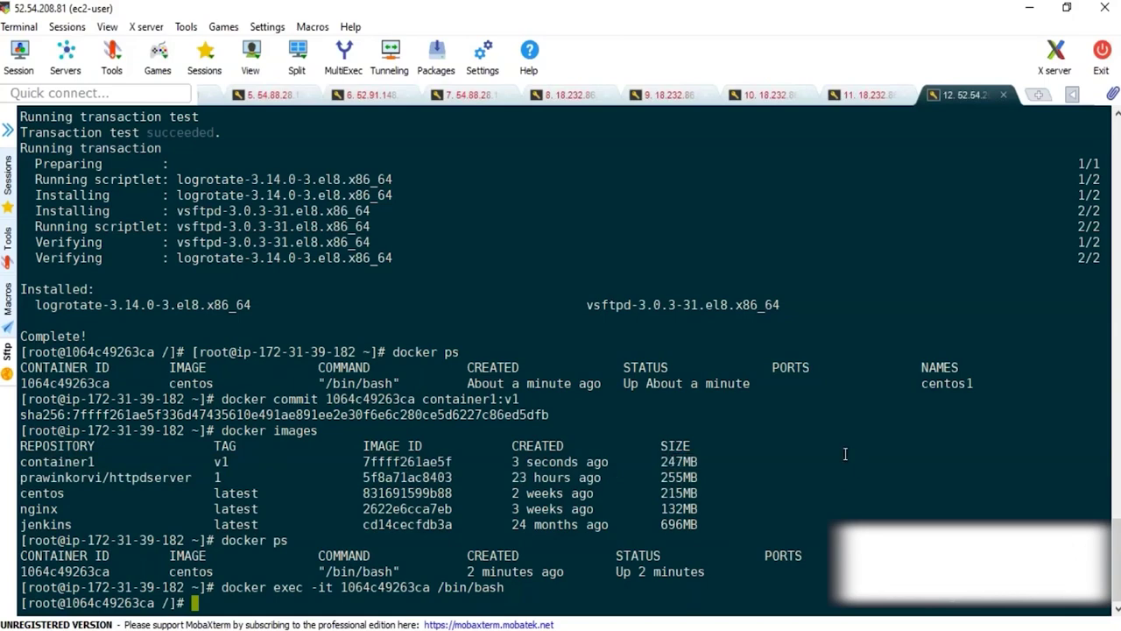
text(yum install nginx)
Step: Install nginx and its 43 packages with yum, confirming with y
key(Return)
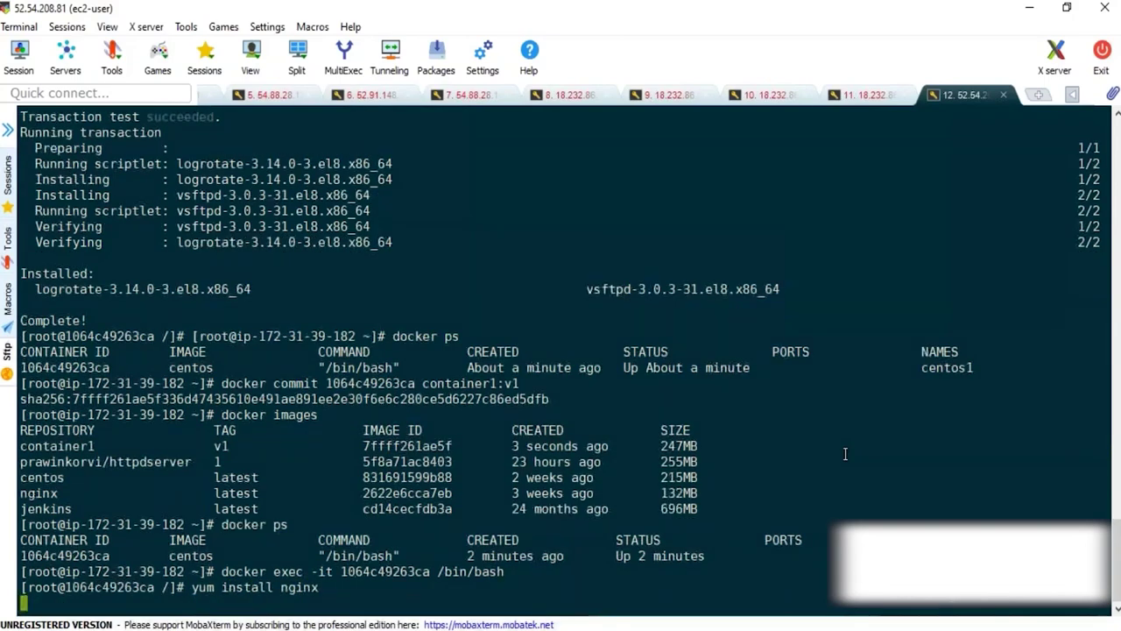
text(y)
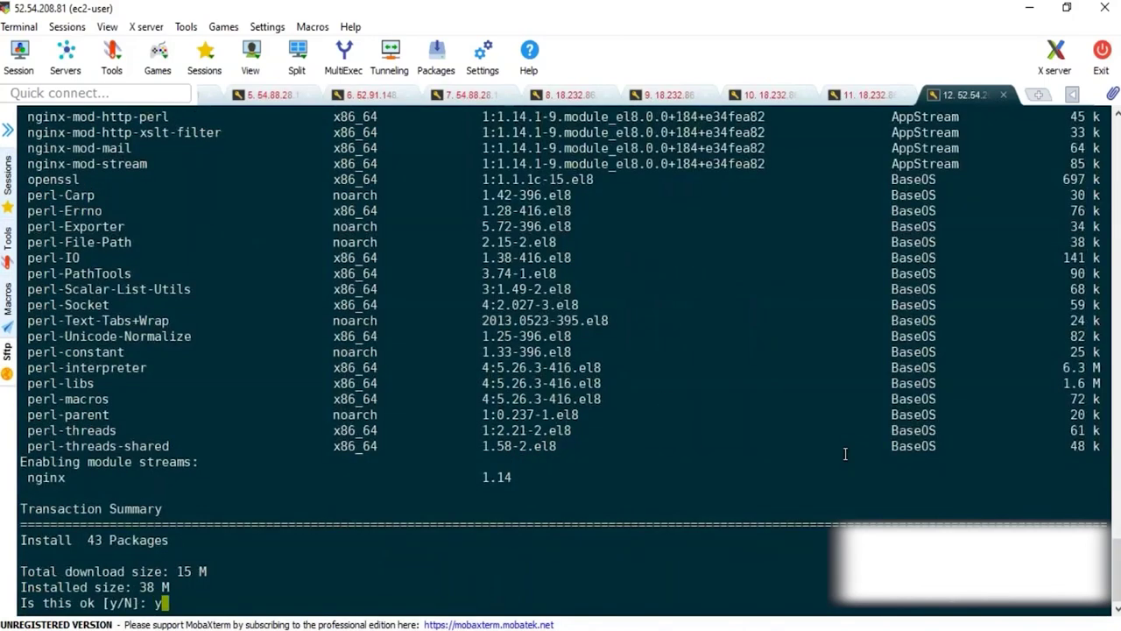
key(Return)
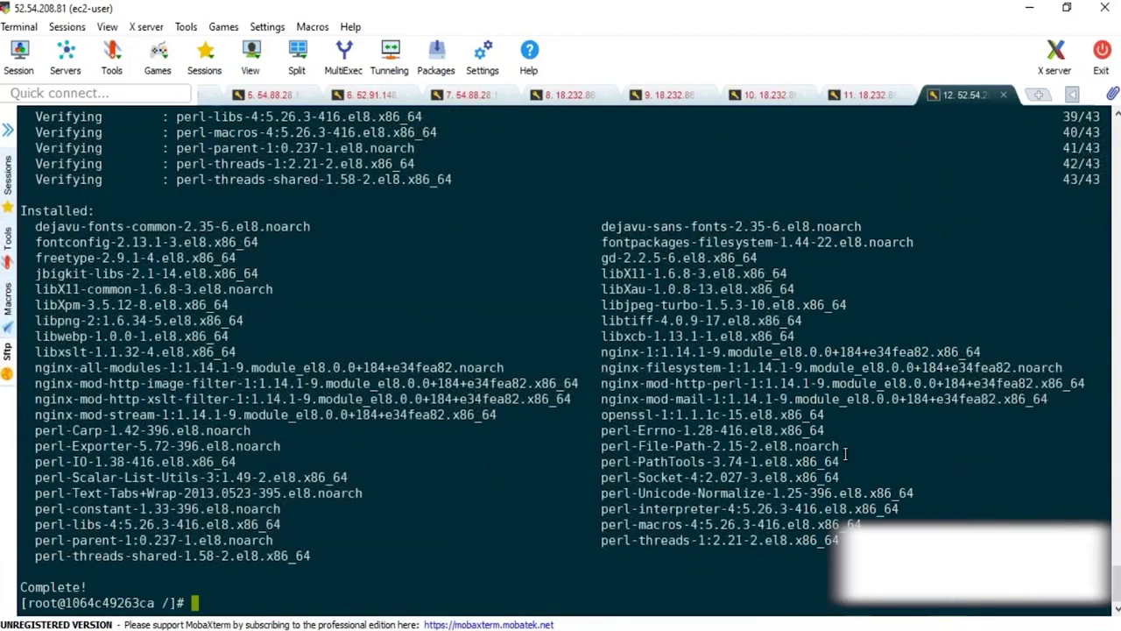
Step: Try '/etc/init.d/nginx status', then detach from the container with Ctrl+P Ctrl+Q
text(/etc/init.d/)
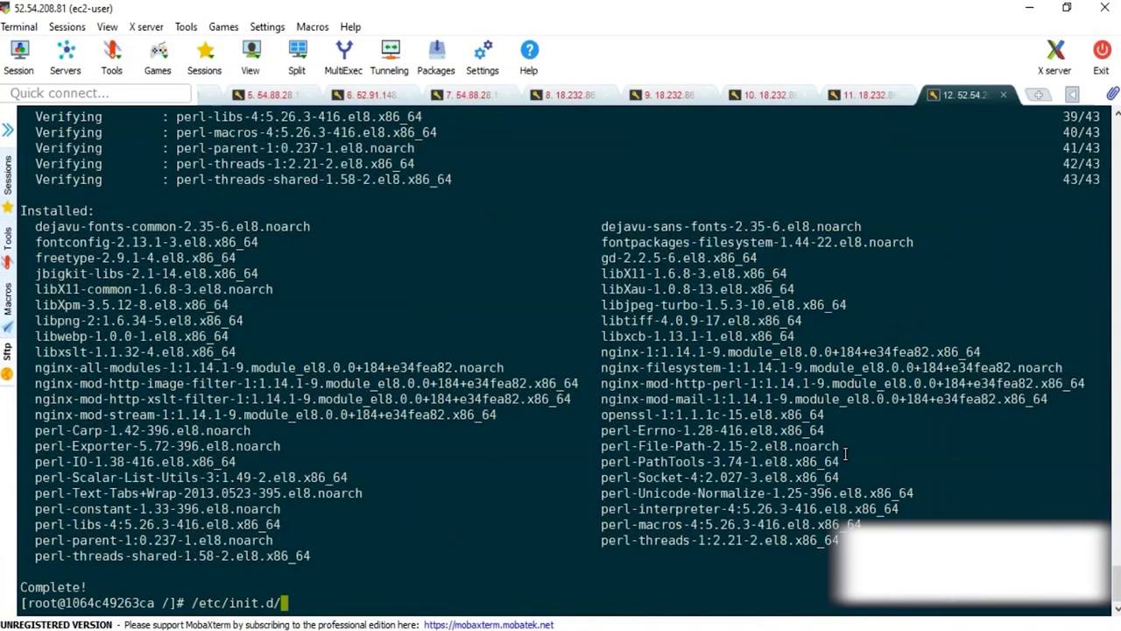
text(nginx status)
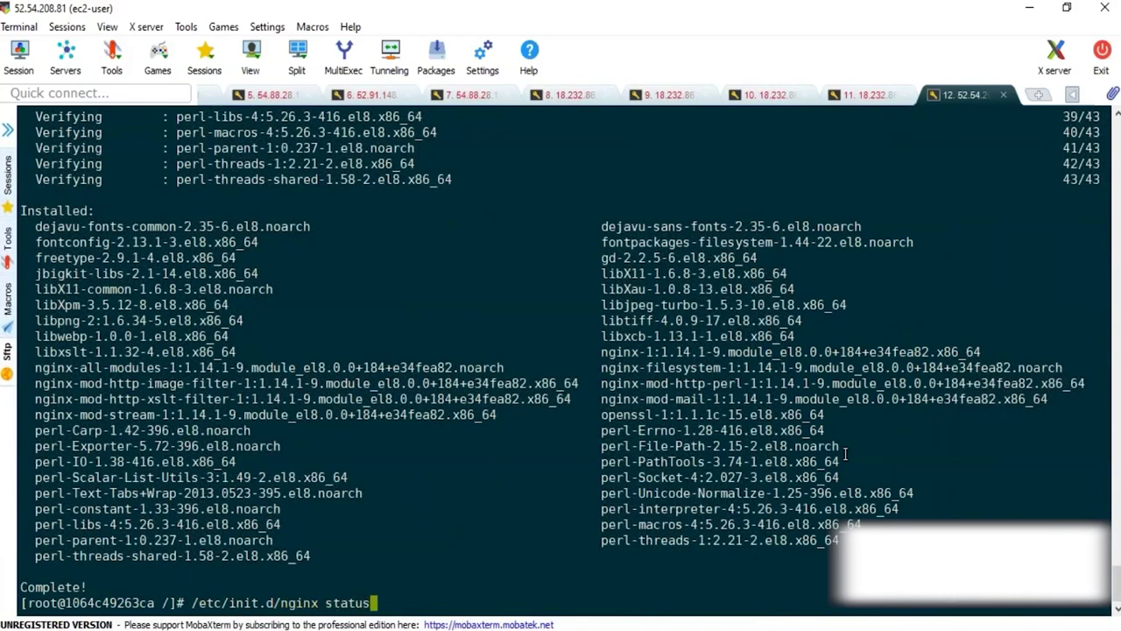
key(Return)
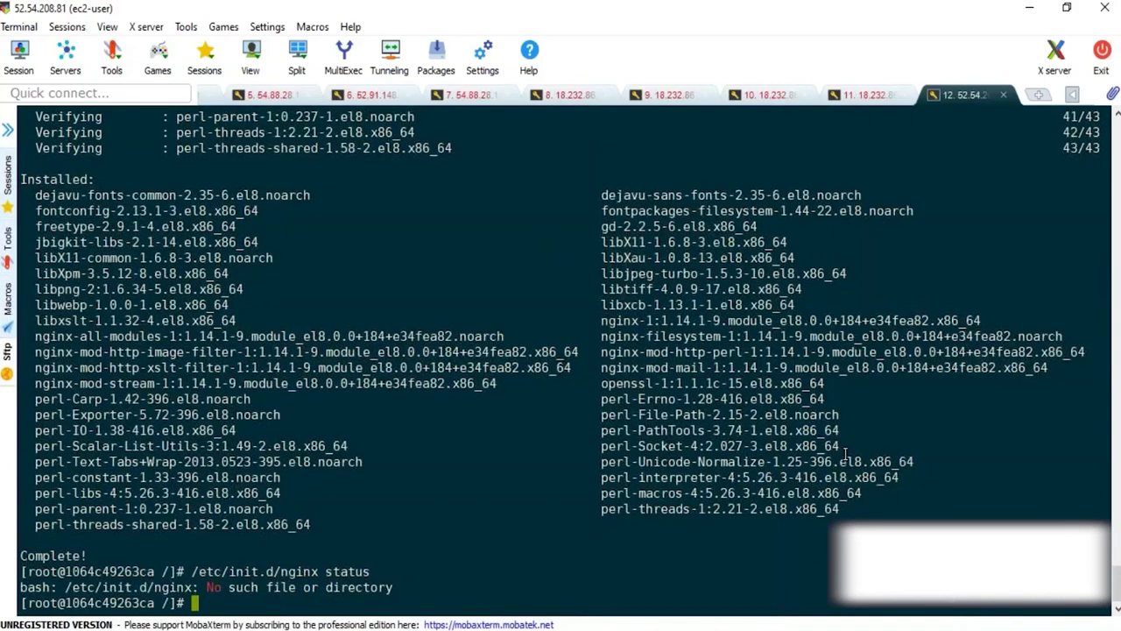
key(Up)
key(BackSpace)
key(BackSpace)
key(BackSpace)
key(BackSpace)
key(BackSpace)
key(BackSpace)
key(BackSpace)
key(BackSpace)
key(BackSpace)
key(BackSpace)
key(BackSpace)
key(BackSpace)
key(BackSpace)
key(BackSpace)
key(BackSpace)
key(BackSpace)
key(BackSpace)
key(BackSpace)
key(BackSpace)
key(BackSpace)
key(BackSpace)
key(BackSpace)
key(BackSpace)
key(BackSpace)
text(/etc/init.d/n)
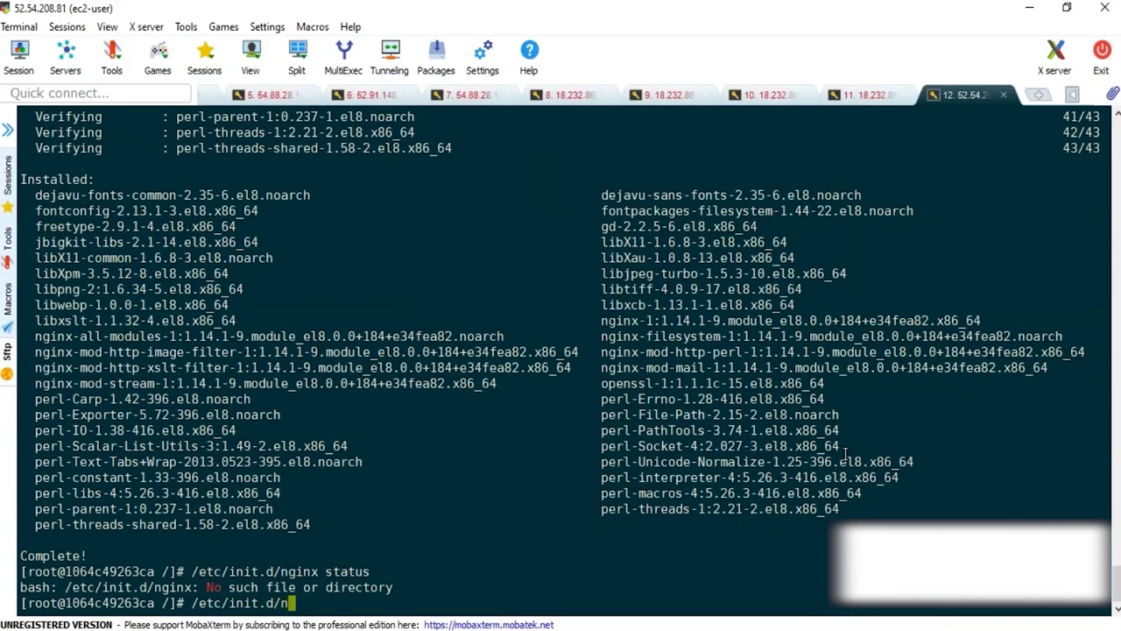
key(BackSpace)
key(BackSpace)
key(BackSpace)
key(BackSpace)
key(BackSpace)
key(BackSpace)
key(BackSpace)
key(BackSpace)
key(BackSpace)
key(BackSpace)
key(BackSpace)
key(BackSpace)
key(BackSpace)
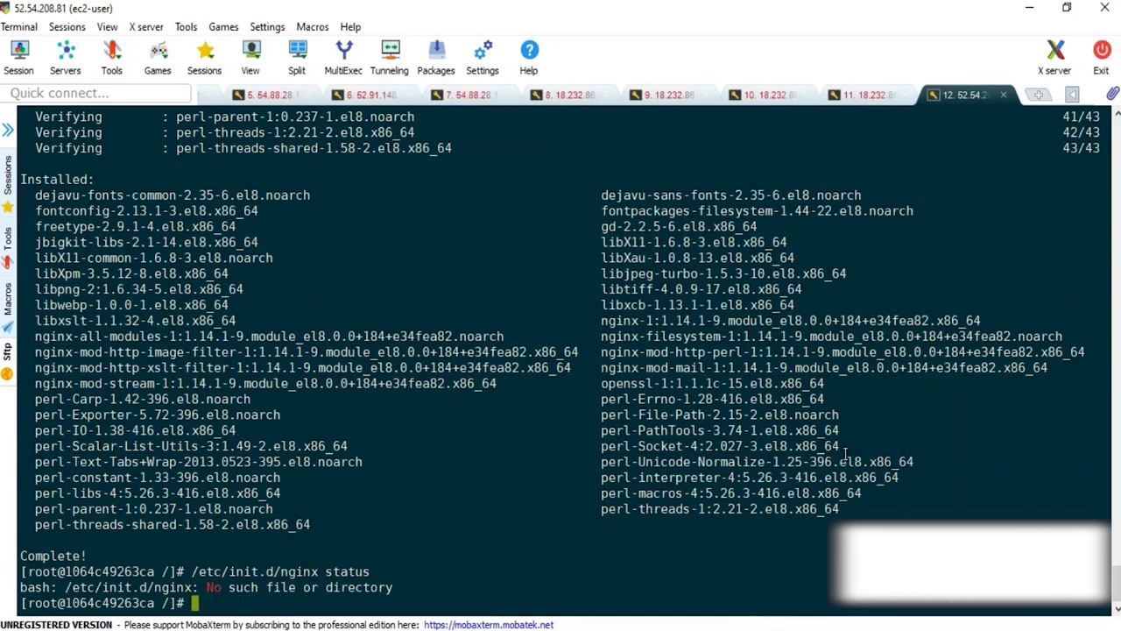
key(ctrl+p)
key(ctrl+q)
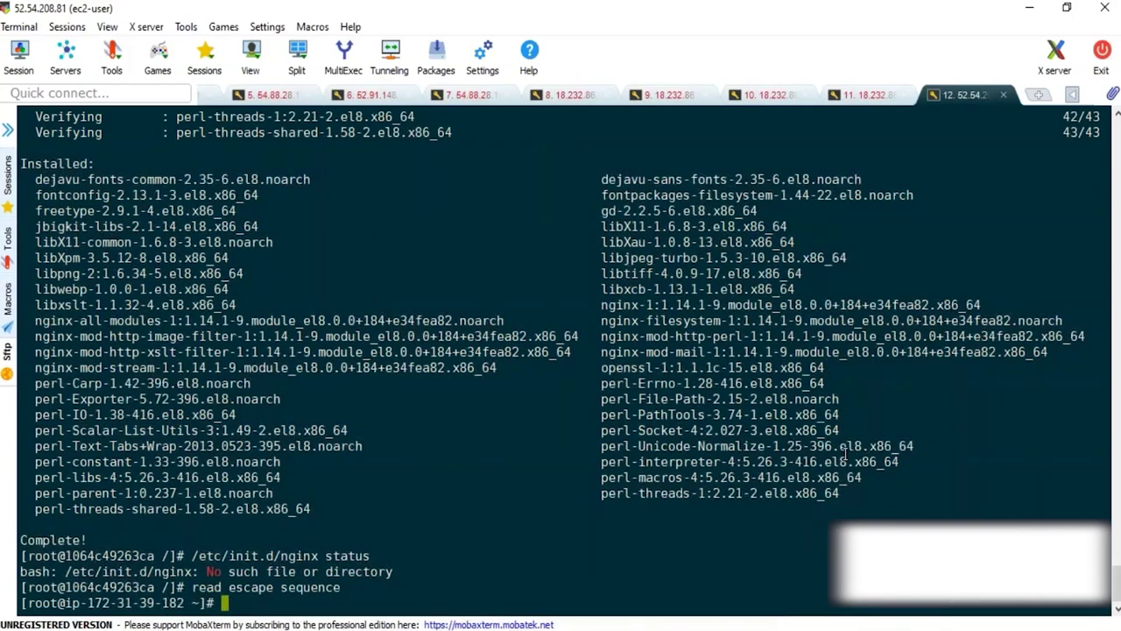
Step: Commit the container again as the image container1:v2
text(docker images)
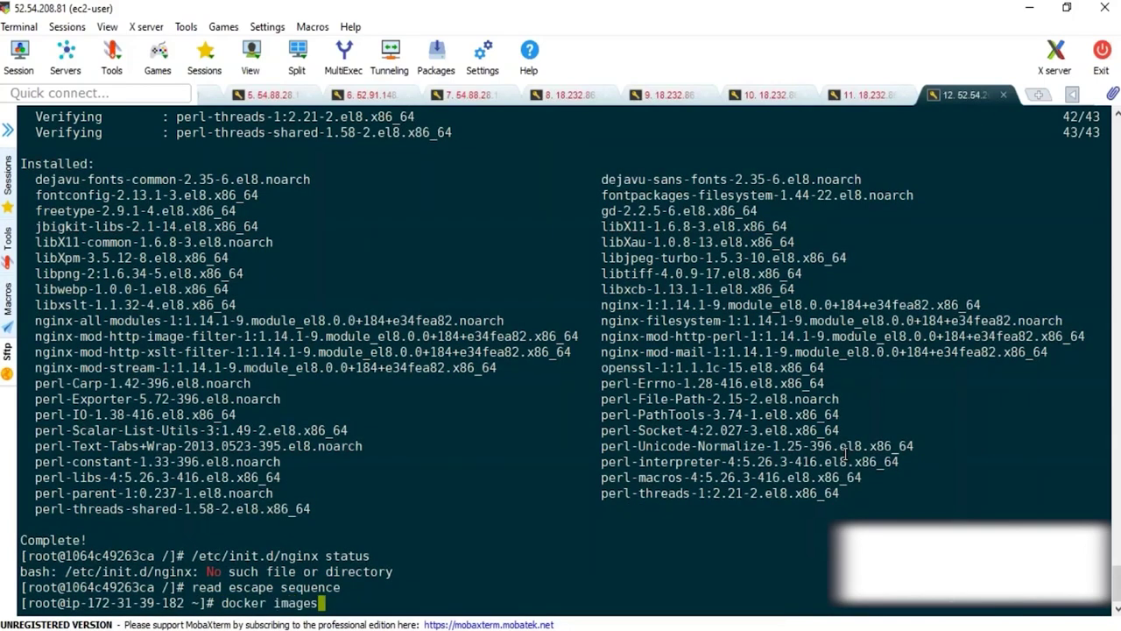
key(Up)
key(BackSpace)
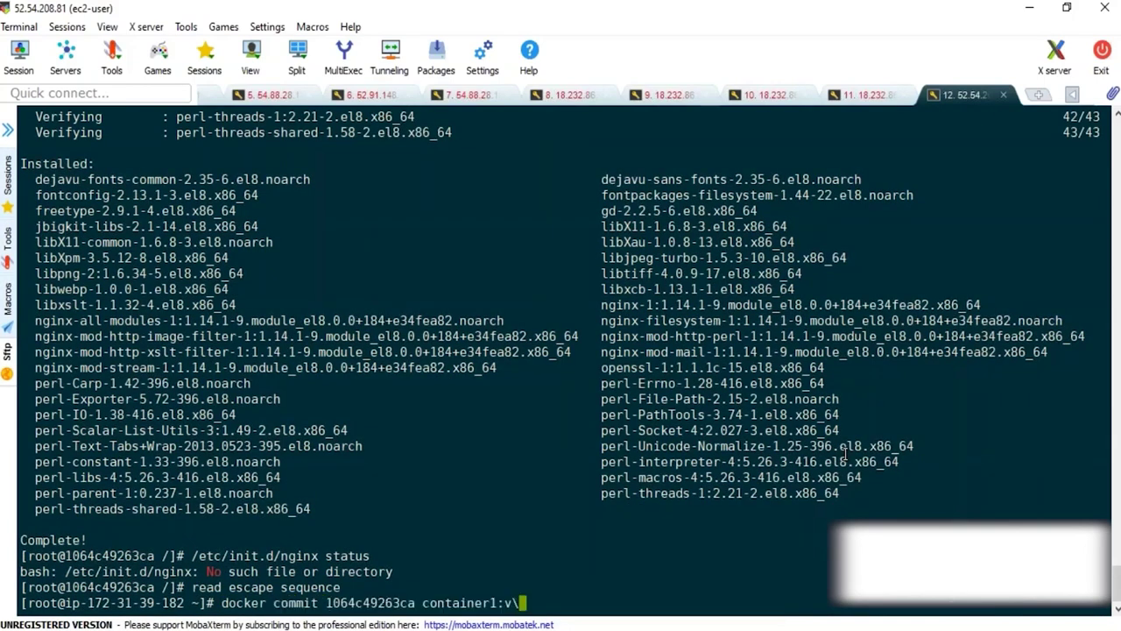
text(2)
key(Return)
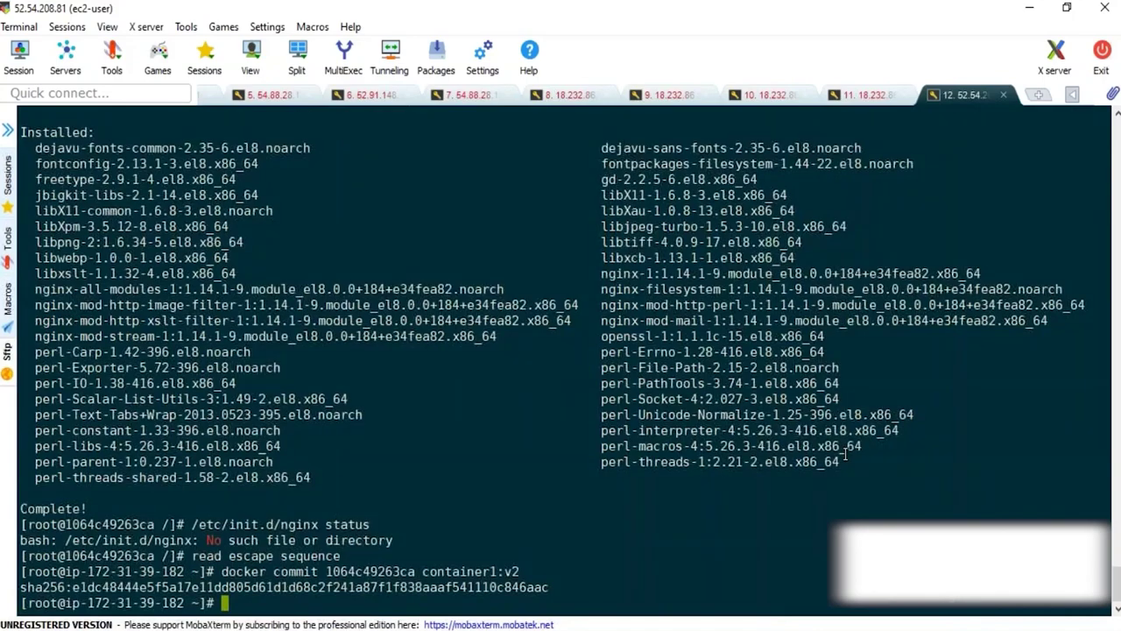
Step: List the images and compare container1 v2 at 290MB with v1 at 247MB
text(docker images)
key(Return)
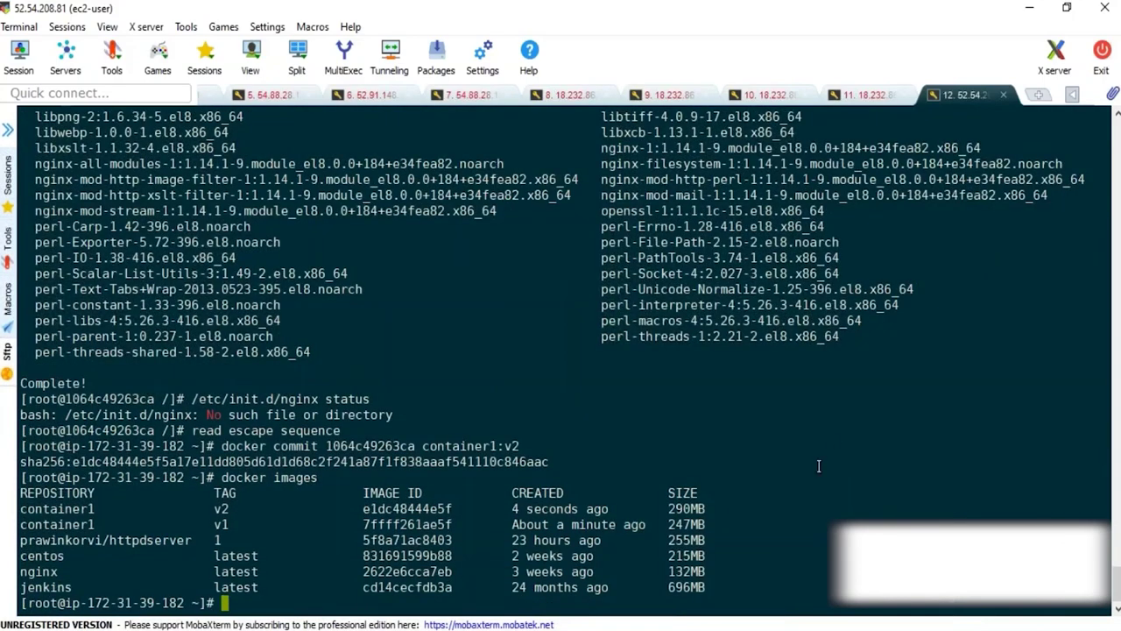
double_click(697, 510)
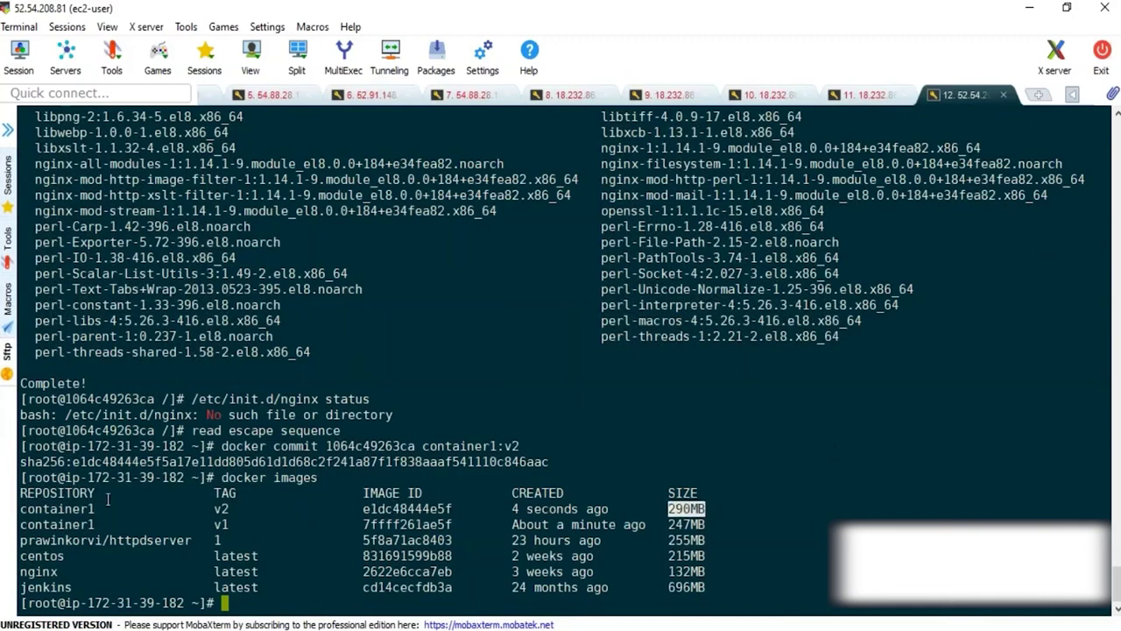
double_click(73, 510)
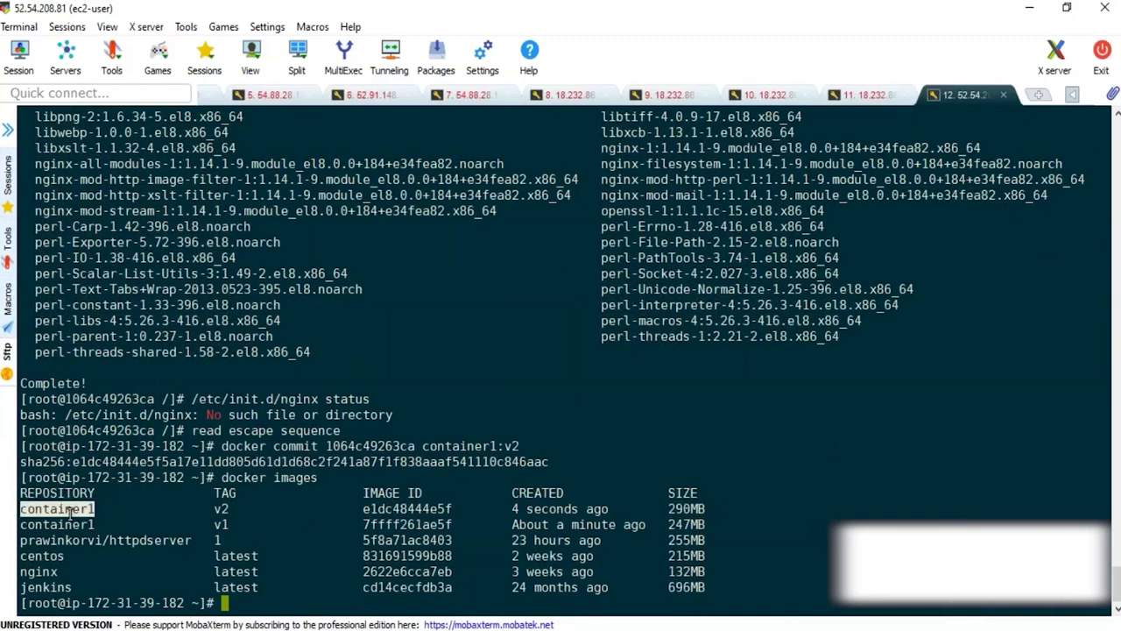
double_click(221, 508)
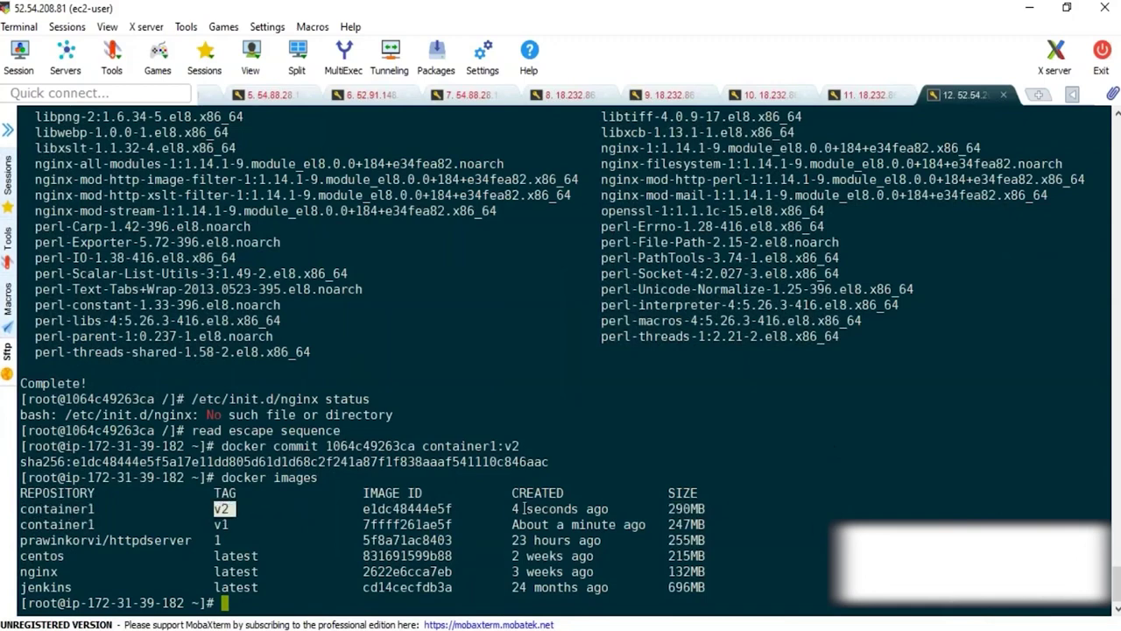
double_click(675, 508)
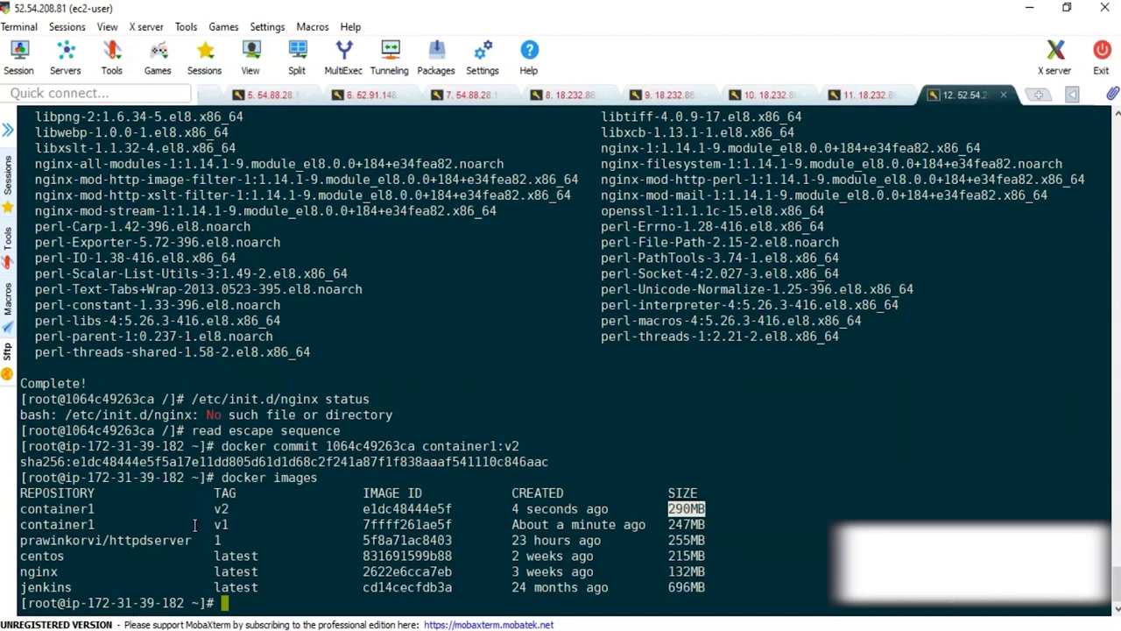
drag(198, 523, 254, 524)
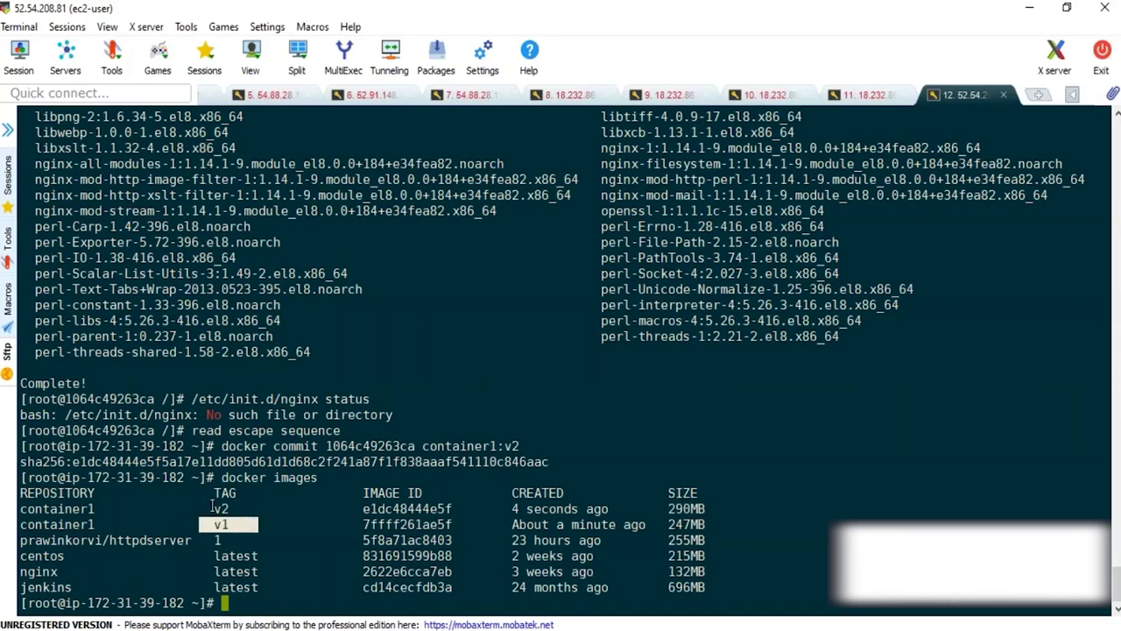
click(220, 504)
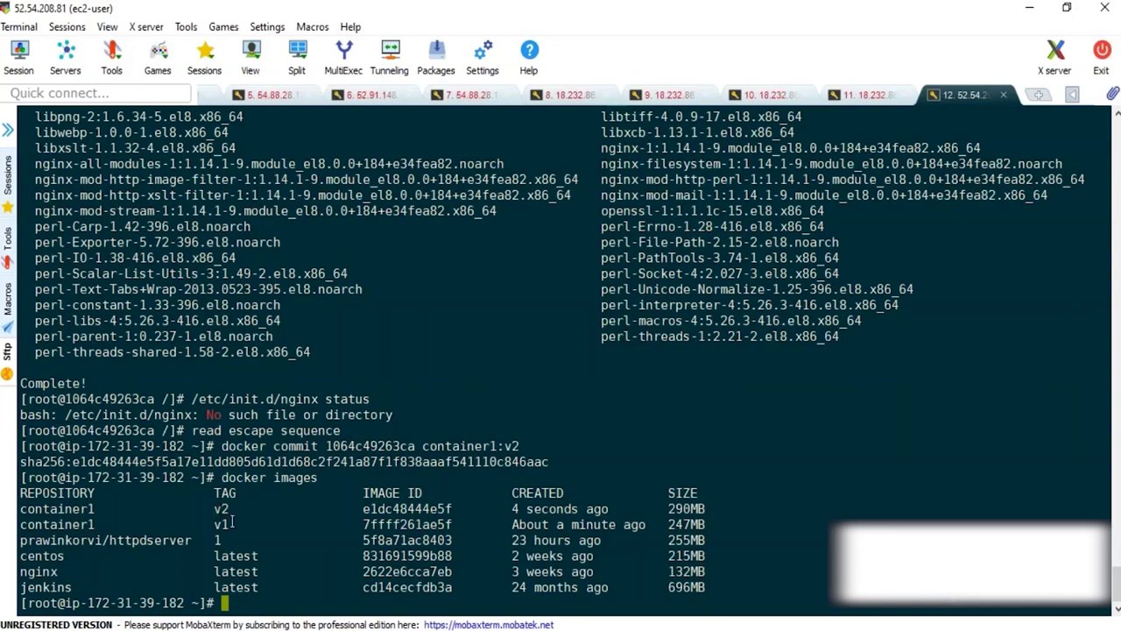
drag(207, 523, 233, 524)
Step: Start a bash container named test from container1:v1, correcting the option to --name
text(docker run -it )
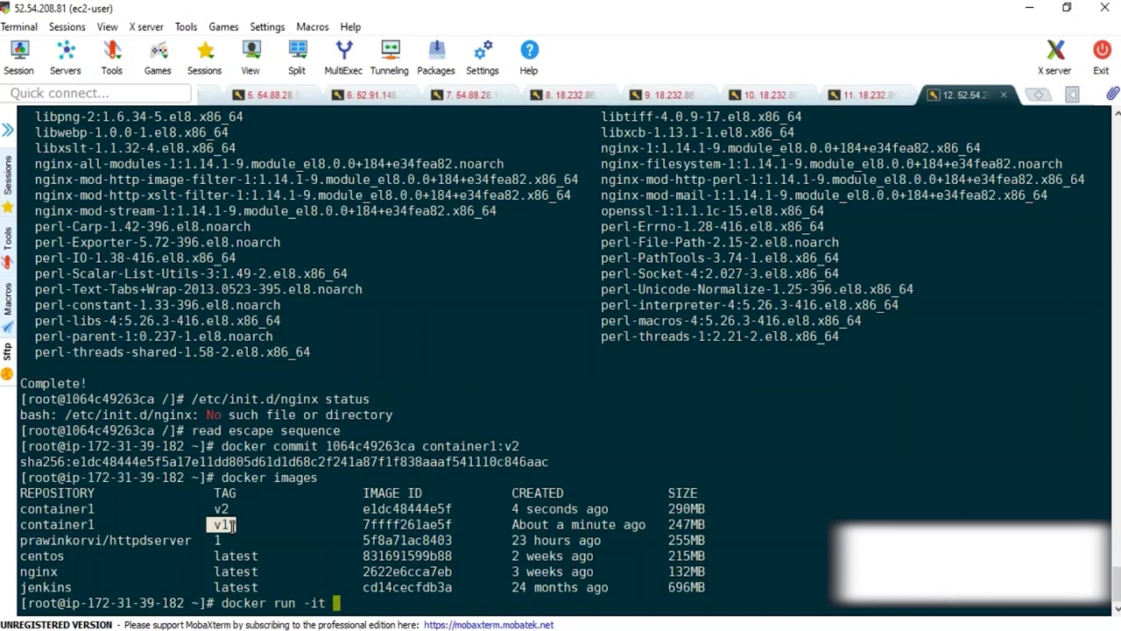
text(-name test container)
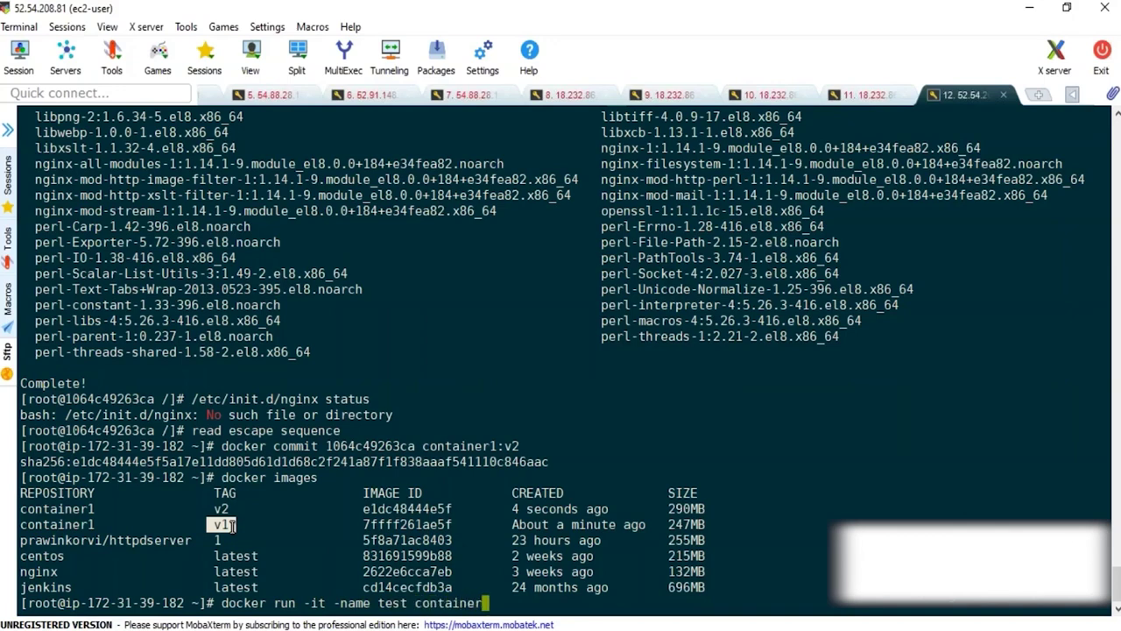
text(1:v1 /bin/bash)
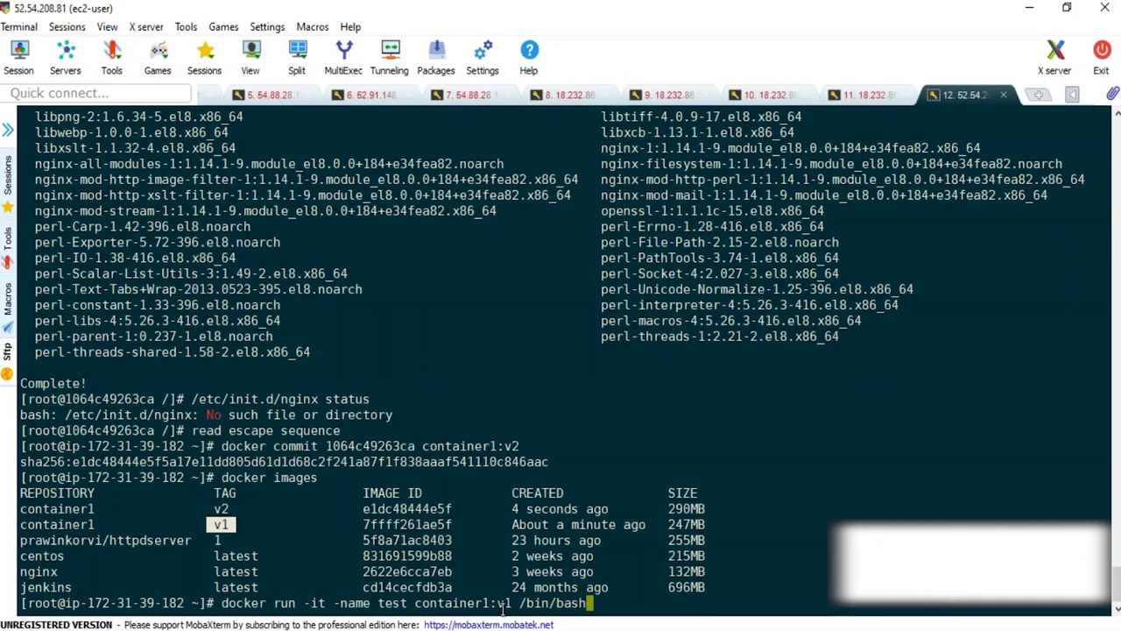
key(Return)
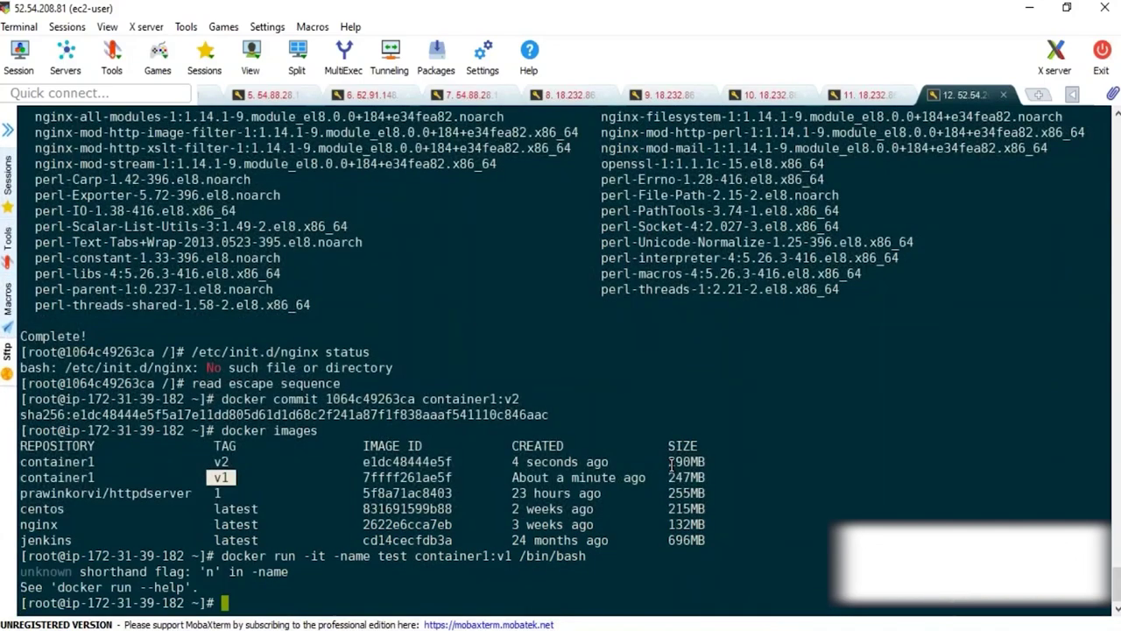
key(Up)
key(Left)
key(Left)
key(Left)
key(Left)
key(Left)
key(Left)
key(Left)
key(Left)
key(Left)
key(Left)
key(Left)
key(Left)
key(Left)
key(Left)
key(Left)
key(Left)
key(Left)
key(Left)
key(Left)
key(Left)
key(Left)
key(Left)
key(Left)
key(Left)
key(Left)
key(Left)
key(Left)
key(Left)
key(Left)
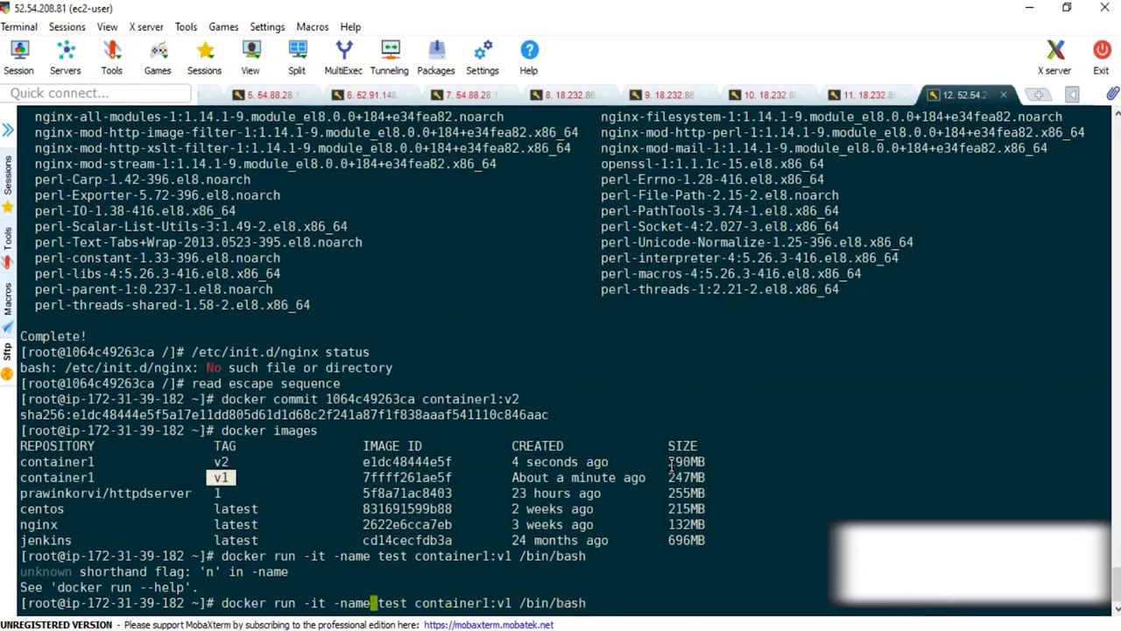
key(Left)
key(Left)
key(Left)
key(Left)
text(-)
key(Return)
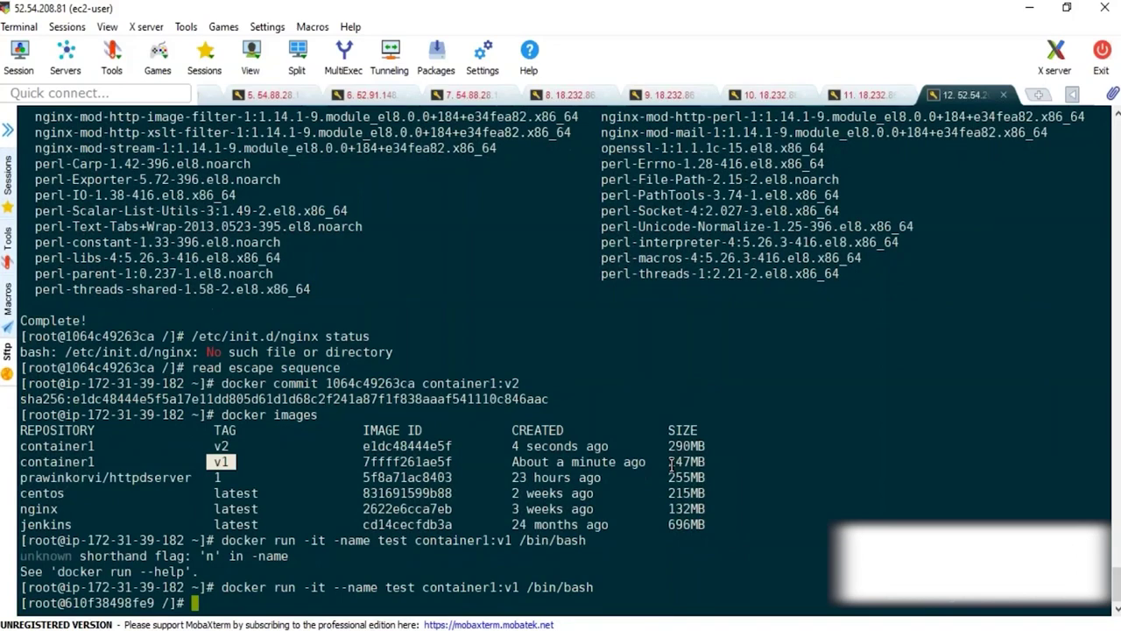
Step: List the container's processes with ps -ef and enter 'yum install vsftpd'
text(ps -ef)
key(Return)
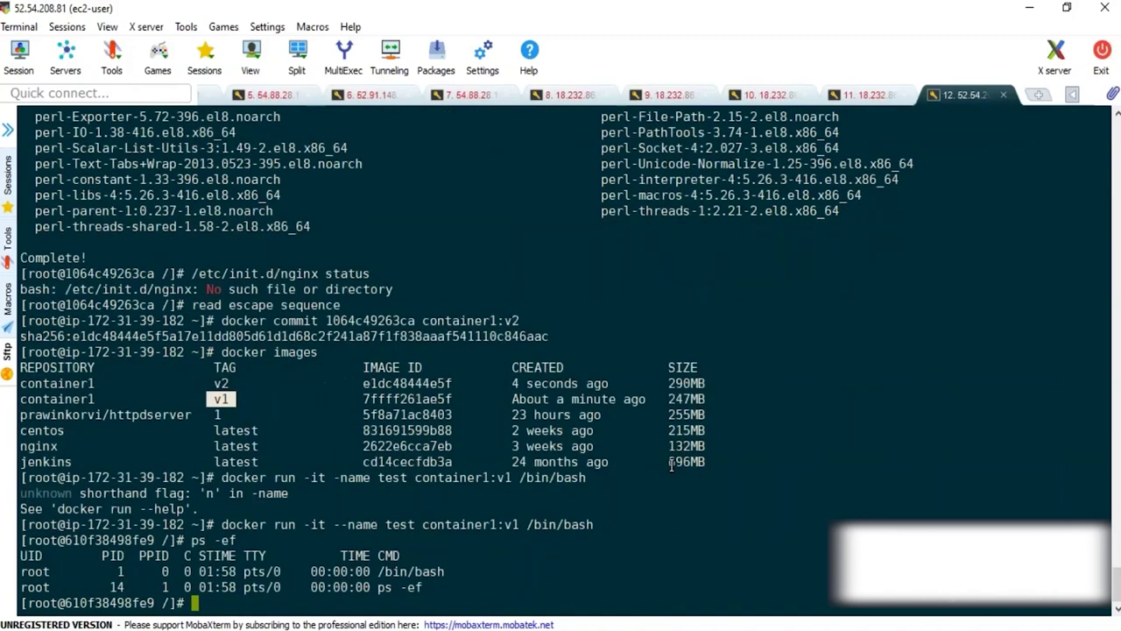
text(yum install vsftpd)
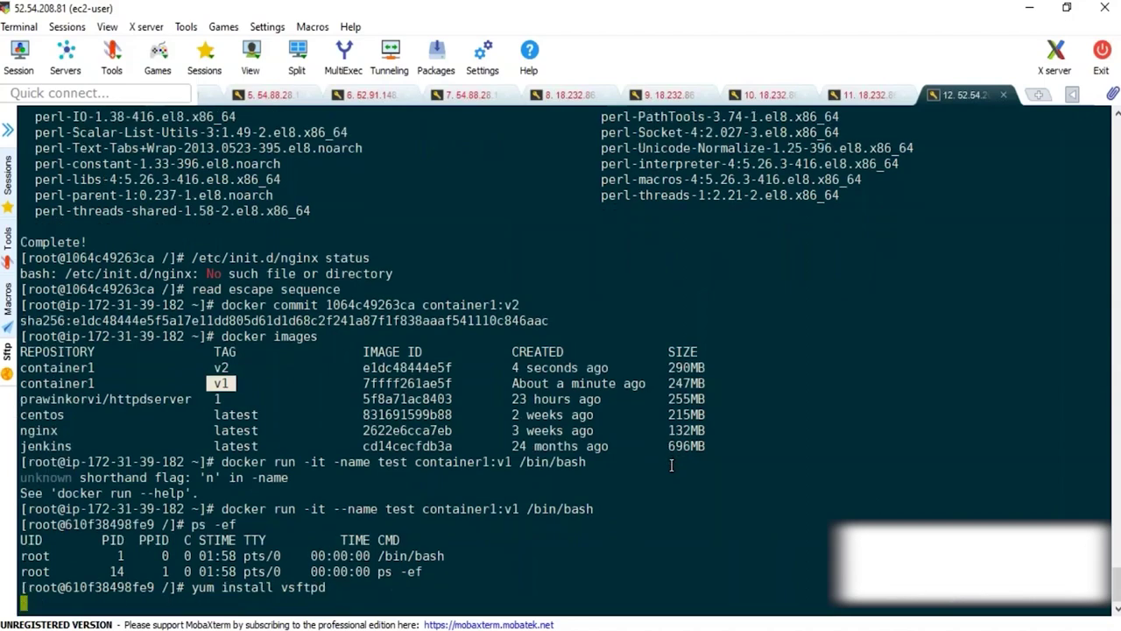
Step: Install vsftpd and tree in the test container; both report already installed
key(Return)
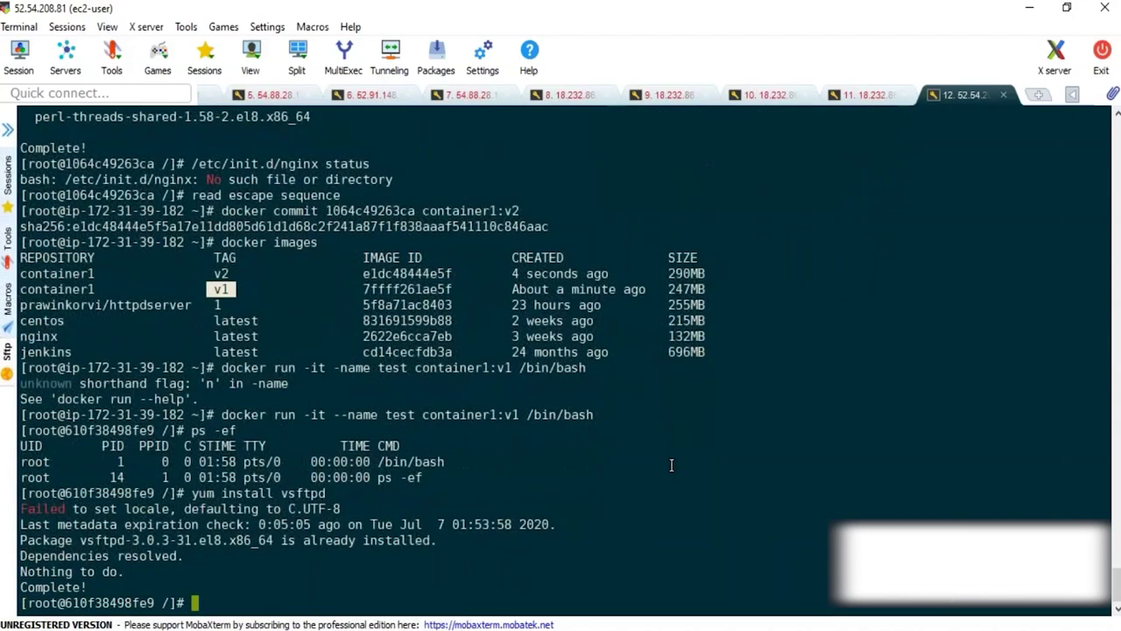
drag(258, 539, 449, 544)
click(450, 544)
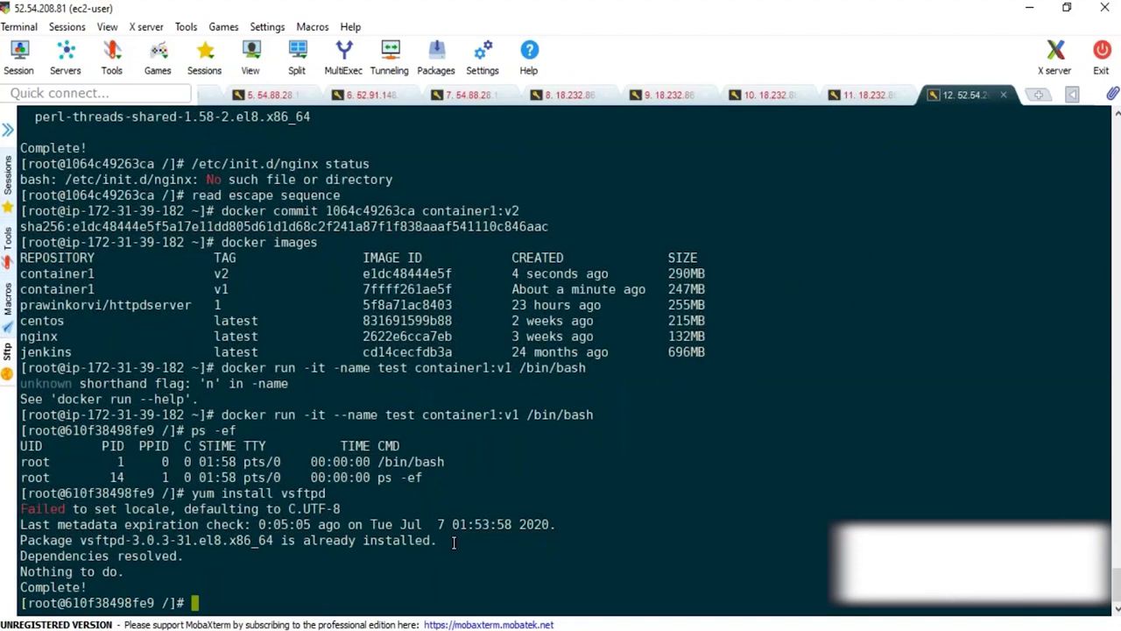
text(yum isntall)
key(BackSpace)
key(BackSpace)
key(BackSpace)
key(BackSpace)
key(BackSpace)
key(BackSpace)
text(nstall )
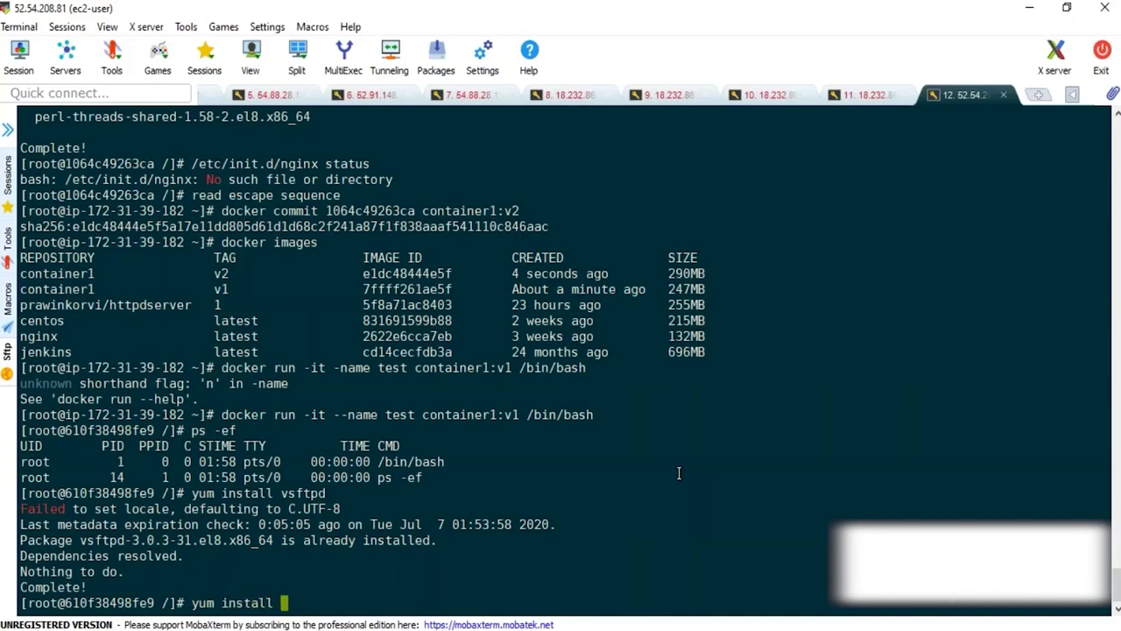
text(tree)
key(Return)
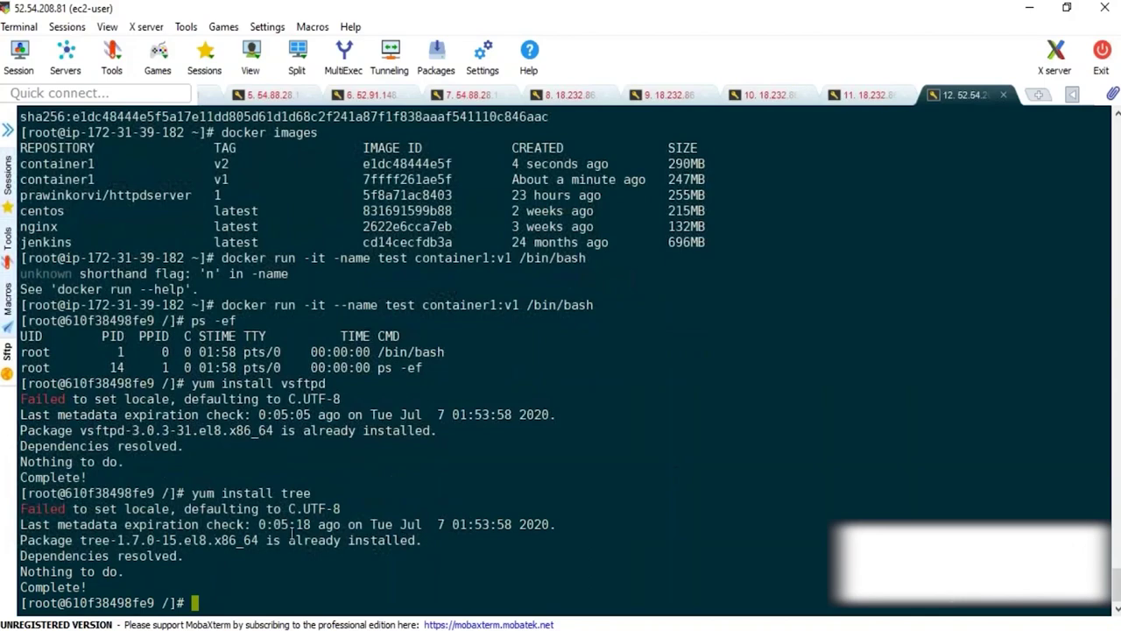
drag(259, 540, 421, 543)
click(536, 464)
Step: Show rpm usage and query with rpm -qa | grep -i nginx, finding no nginx package
text(yum install )
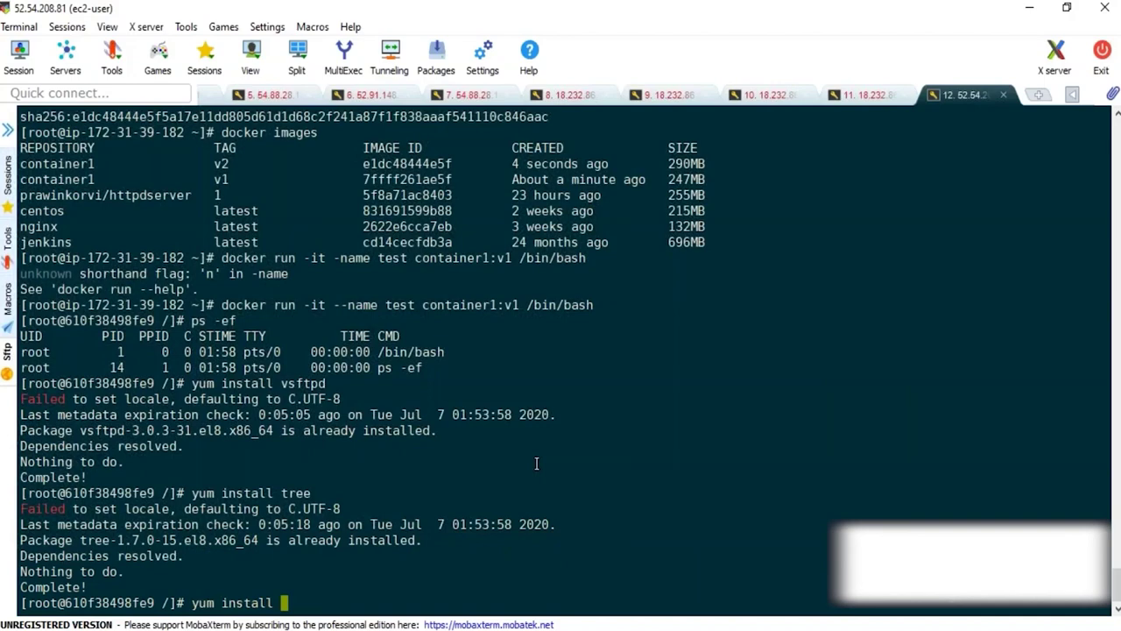
text(ngin)
key(BackSpace)
key(BackSpace)
key(BackSpace)
key(BackSpace)
key(BackSpace)
key(BackSpace)
key(BackSpace)
key(BackSpace)
key(BackSpace)
key(BackSpace)
key(BackSpace)
key(BackSpace)
key(BackSpace)
key(BackSpace)
key(BackSpace)
key(BackSpace)
text(rpm)
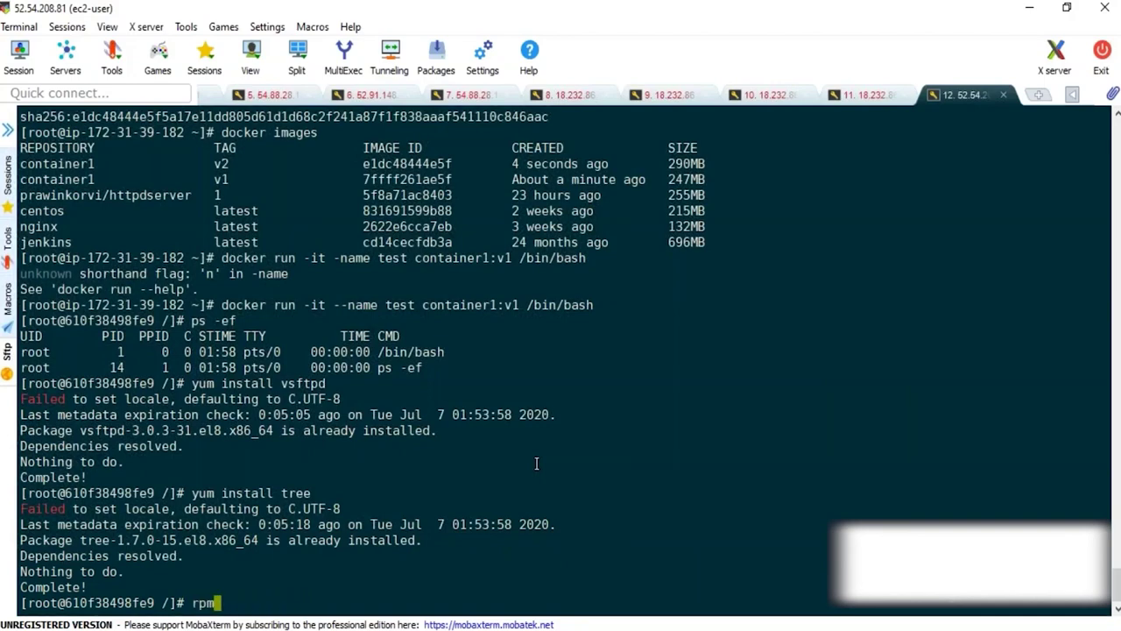
key(Return)
text(rp)
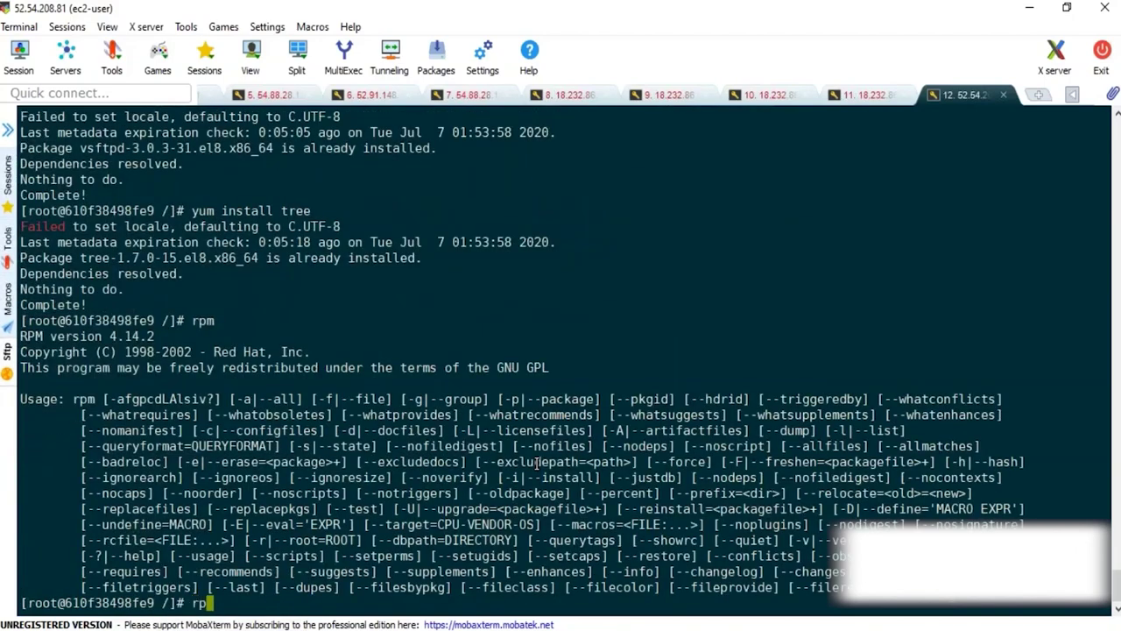
text(m -qa | grep -i nginx)
key(Return)
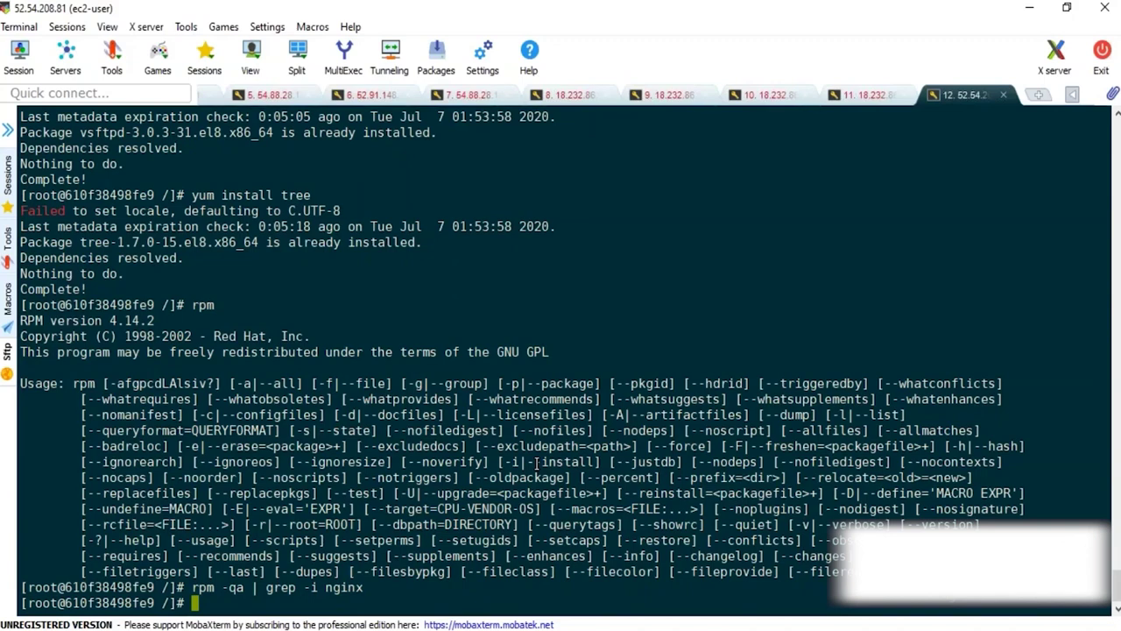
Step: Query rpm -qa | grep -i vsftpd and select the listed vsftpd-3.0.3-31.el8.x86_64 package
key(Up)
key(BackSpace)
key(BackSpace)
key(BackSpace)
key(BackSpace)
key(BackSpace)
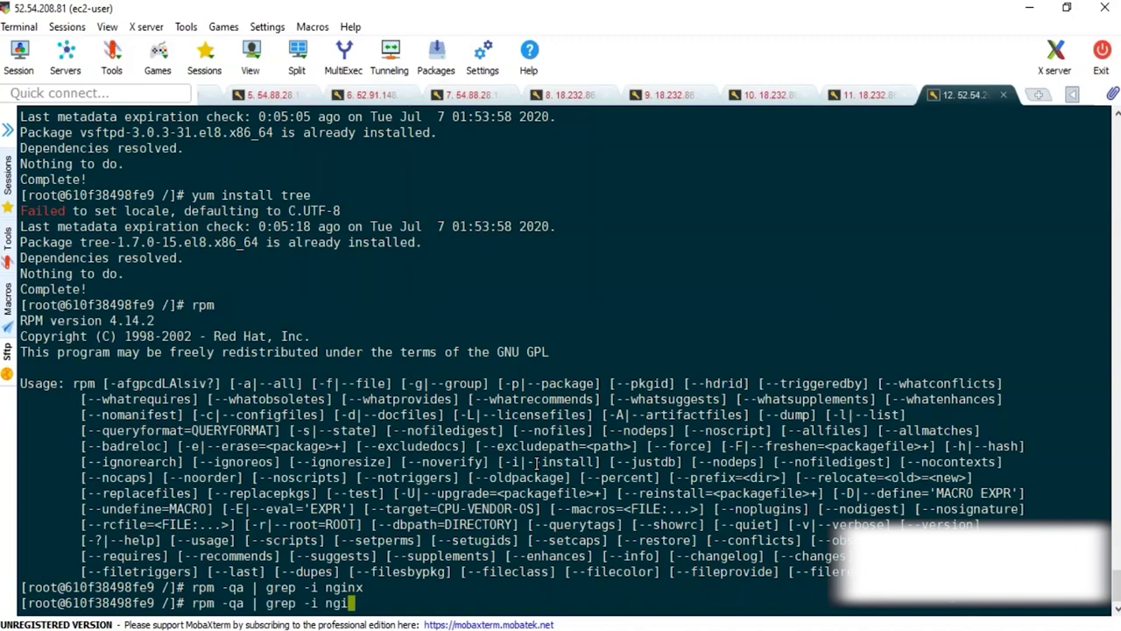
text(vsftpd)
key(Return)
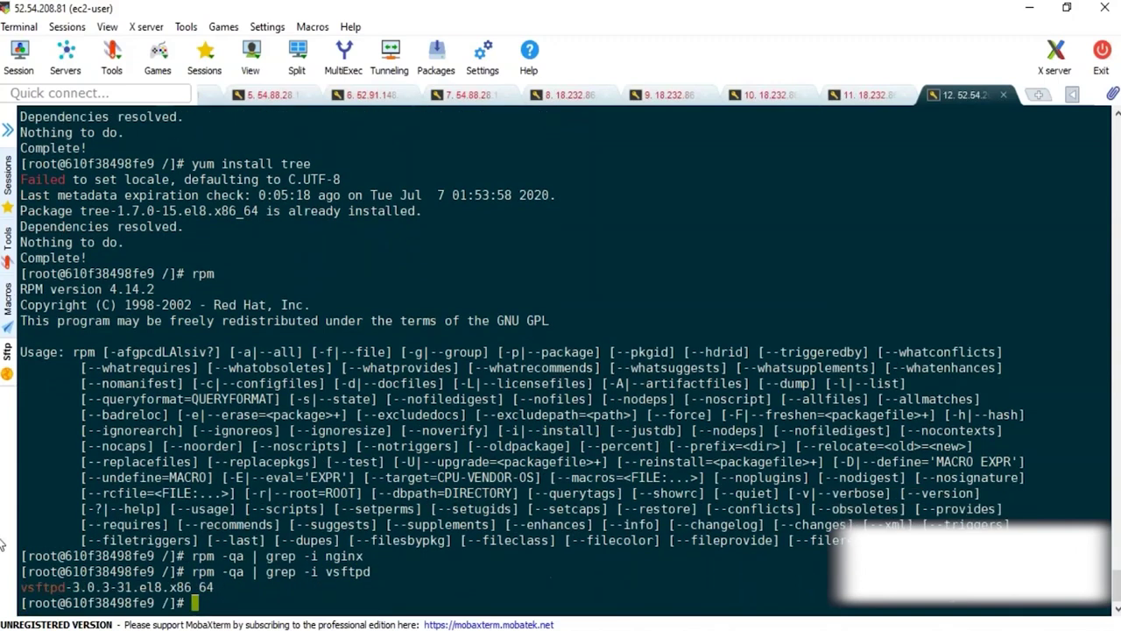
double_click(69, 587)
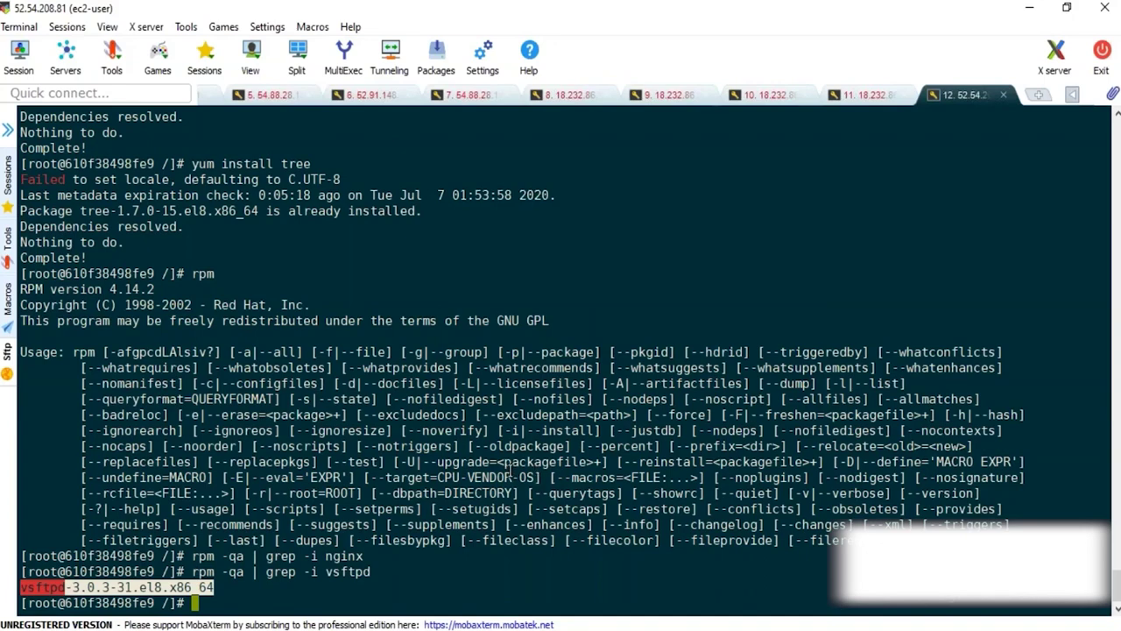
Step: Switch to Chrome and go to Docker Hub in a new tab
mouse_move(673, 613)
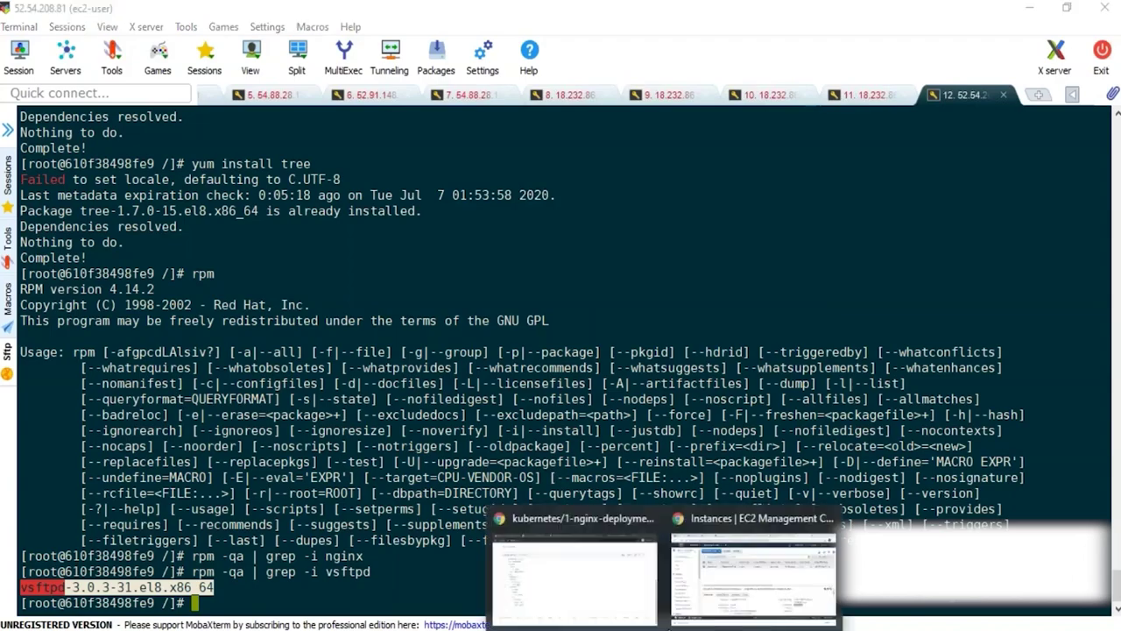
click(697, 581)
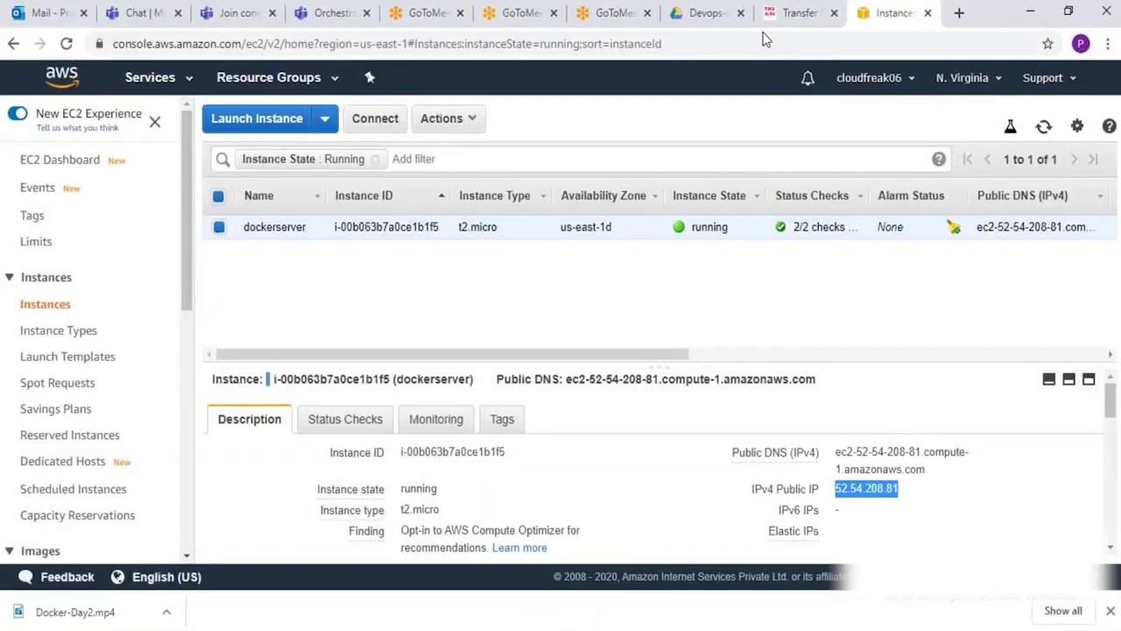
click(958, 12)
text(hub)
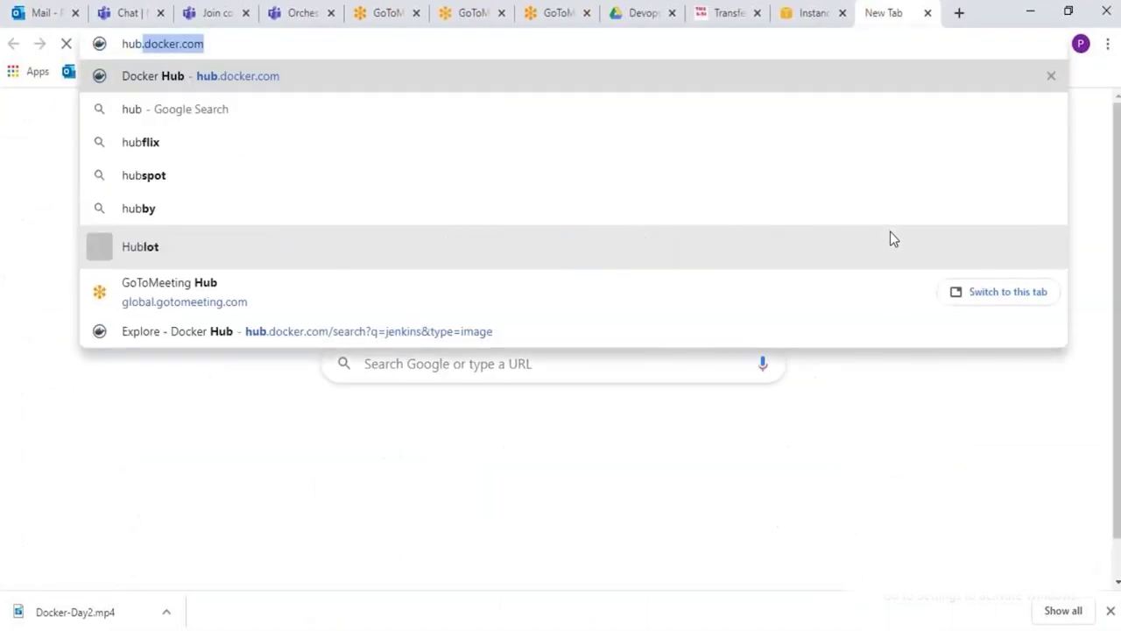
key(Return)
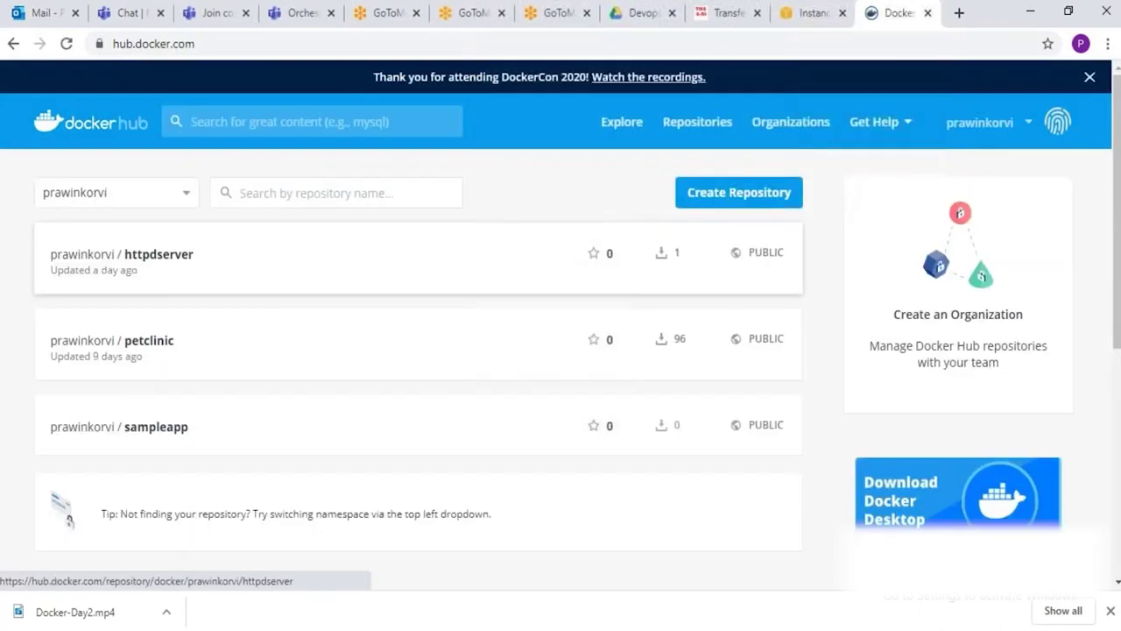
Step: Search Docker Hub for jenkins and open the official jenkins image page
click(324, 122)
text(jeniks)
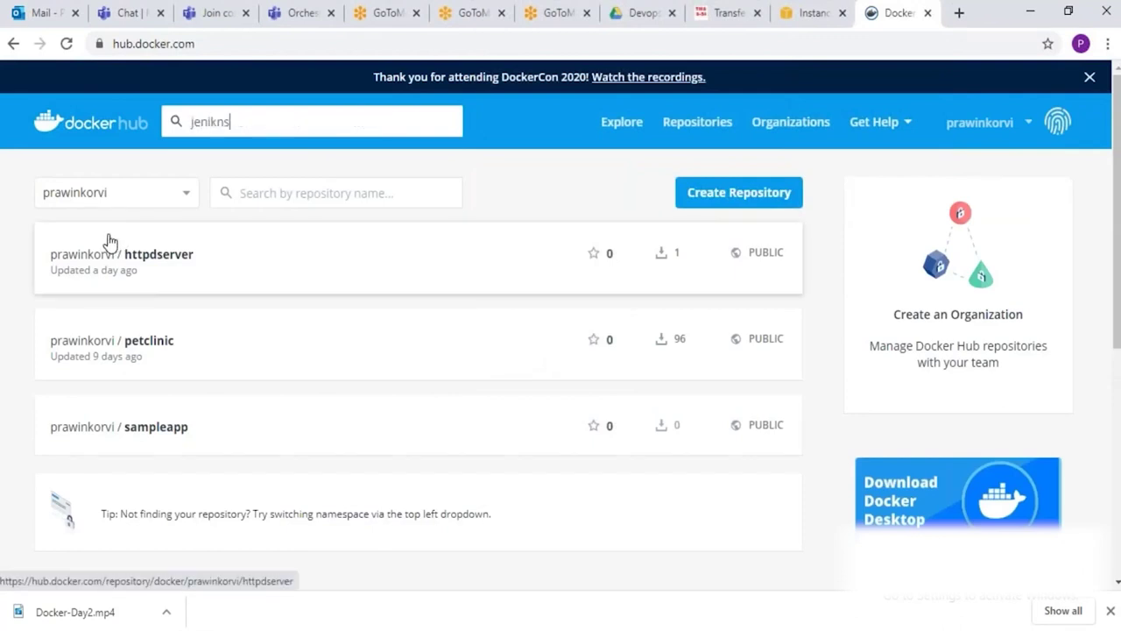
key(BackSpace)
key(BackSpace)
key(BackSpace)
text(kins)
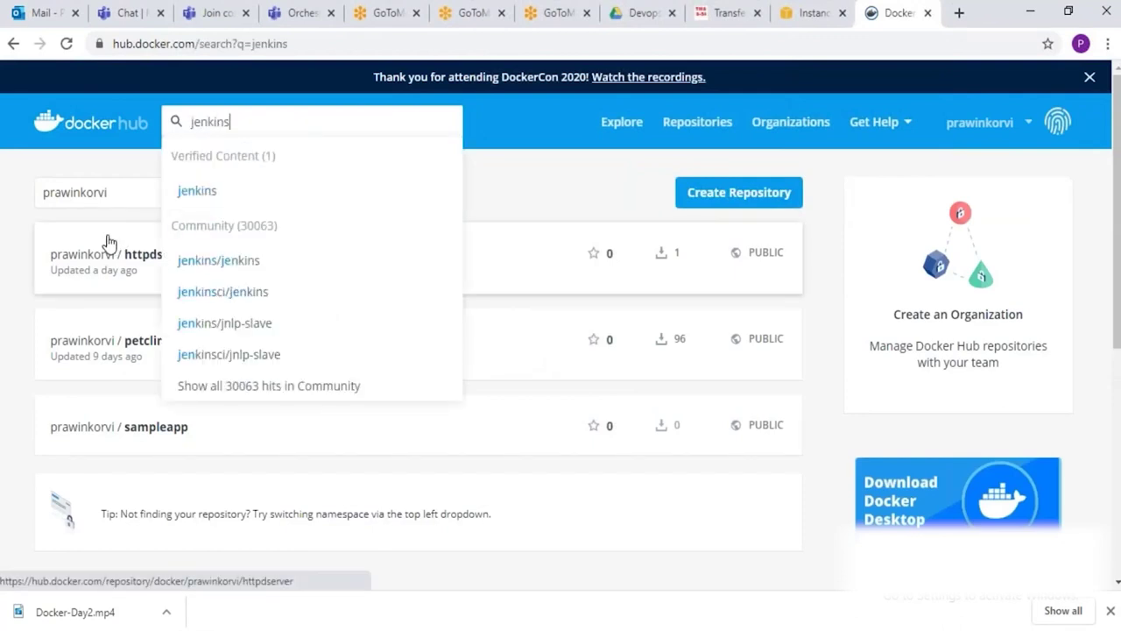
key(Return)
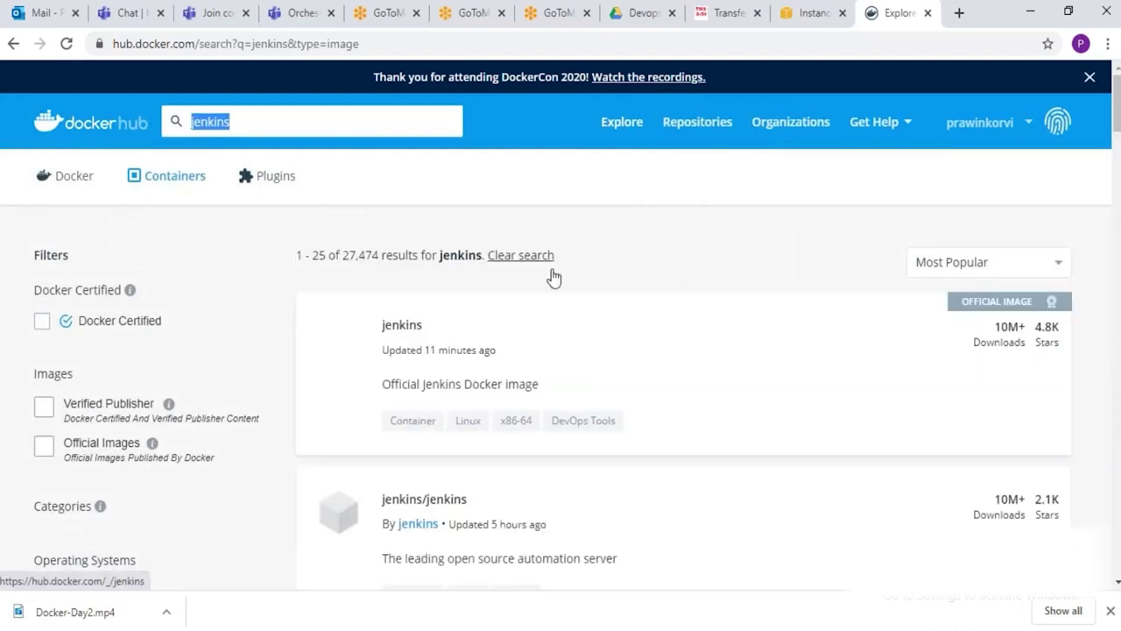
click(402, 326)
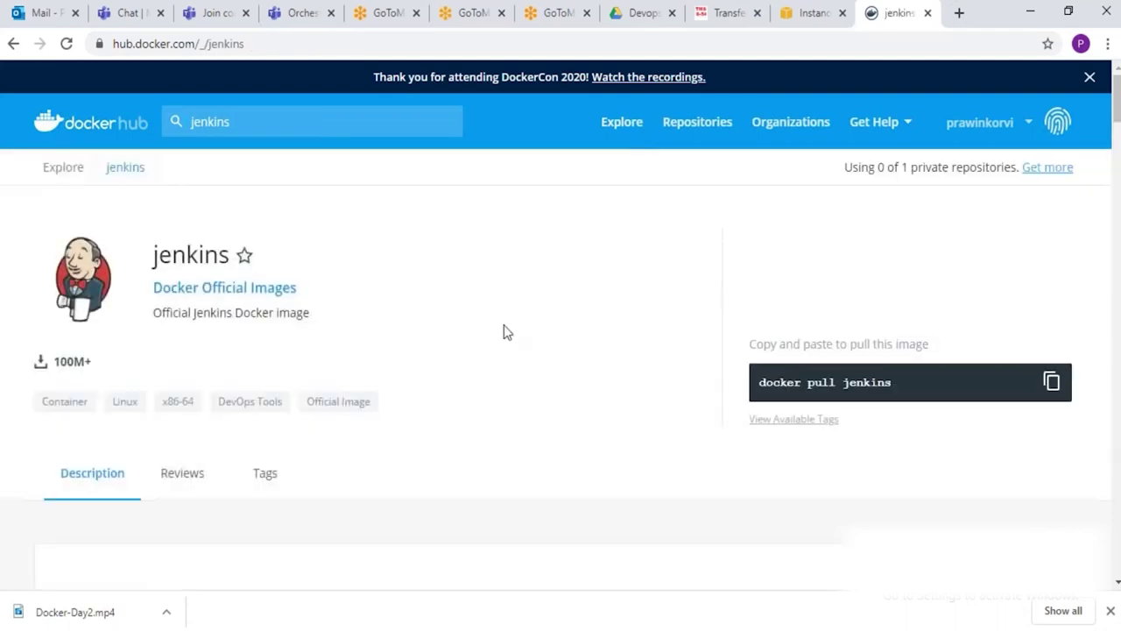
Step: Browse the jenkins image's tags list, then return to the MobaXterm terminal
scroll(560, 323, down, 1)
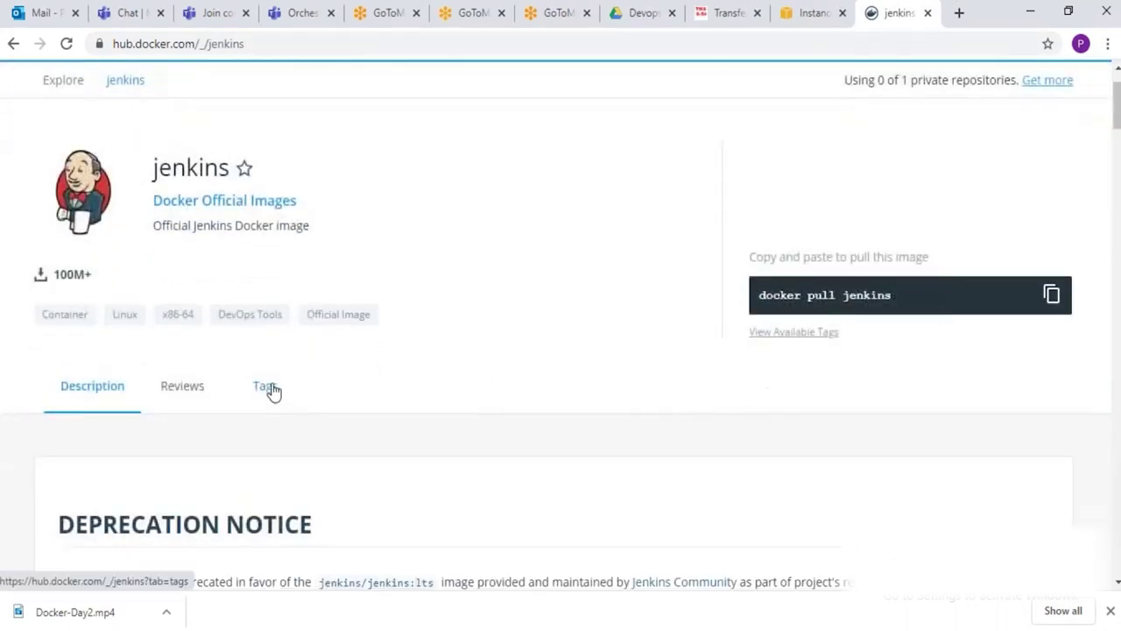
click(268, 391)
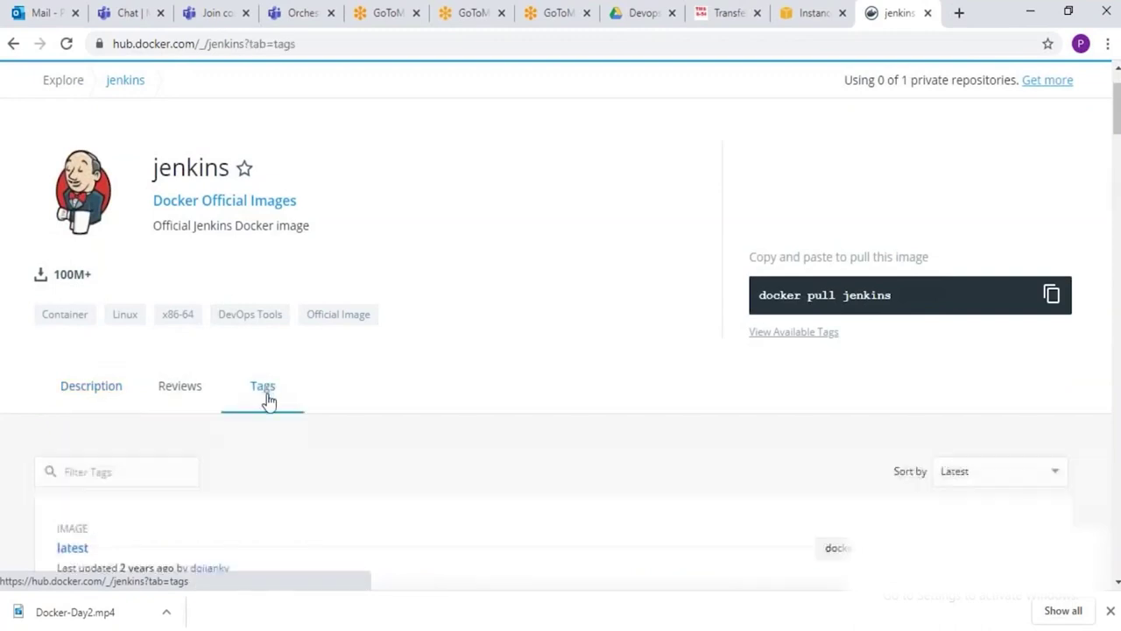
scroll(481, 348, down, 2)
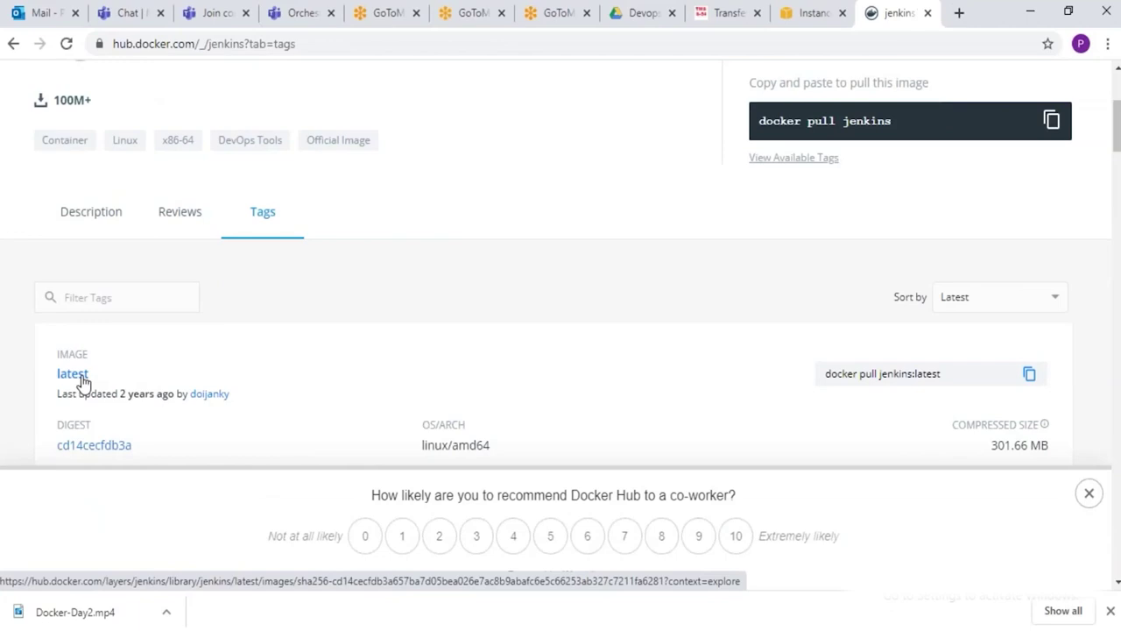
scroll(356, 376, down, 3)
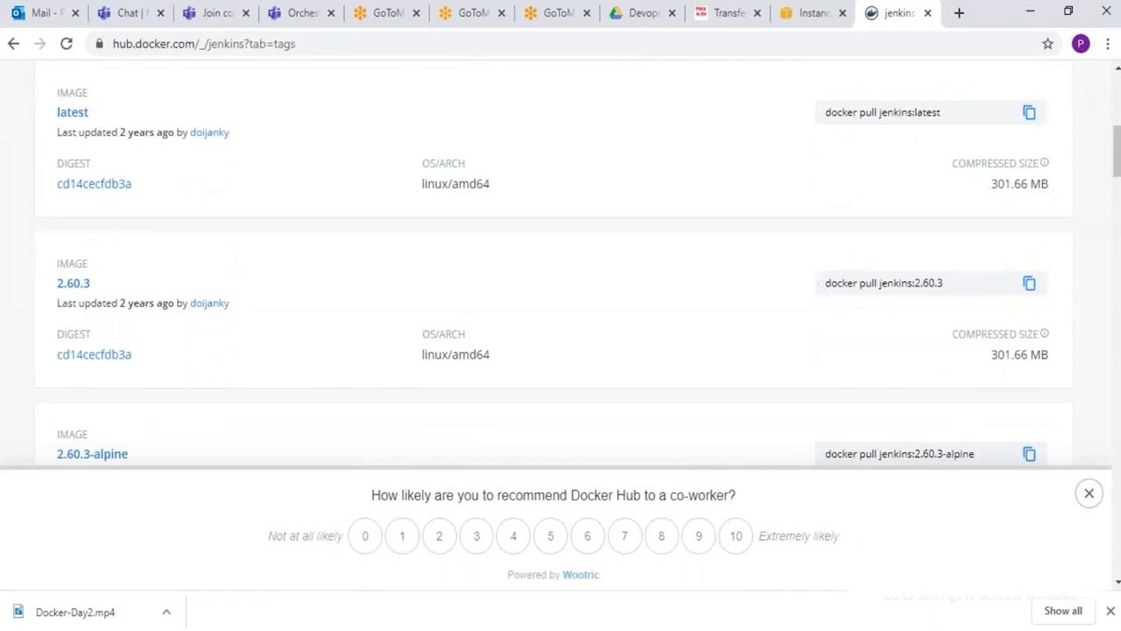
scroll(131, 325, down, 2)
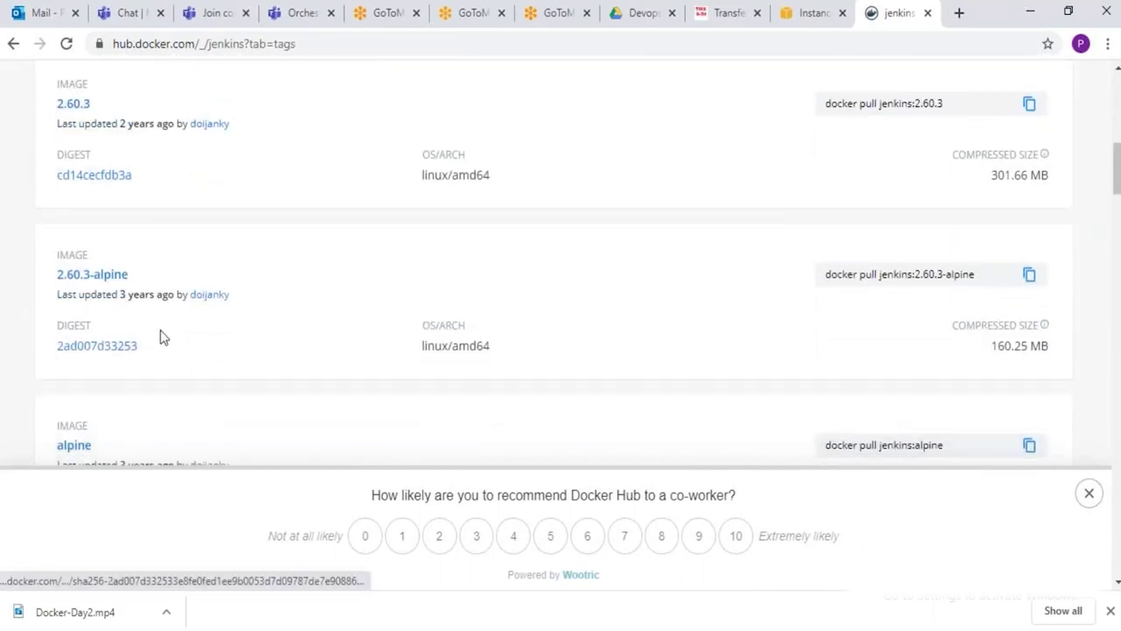
scroll(163, 333, down, 1)
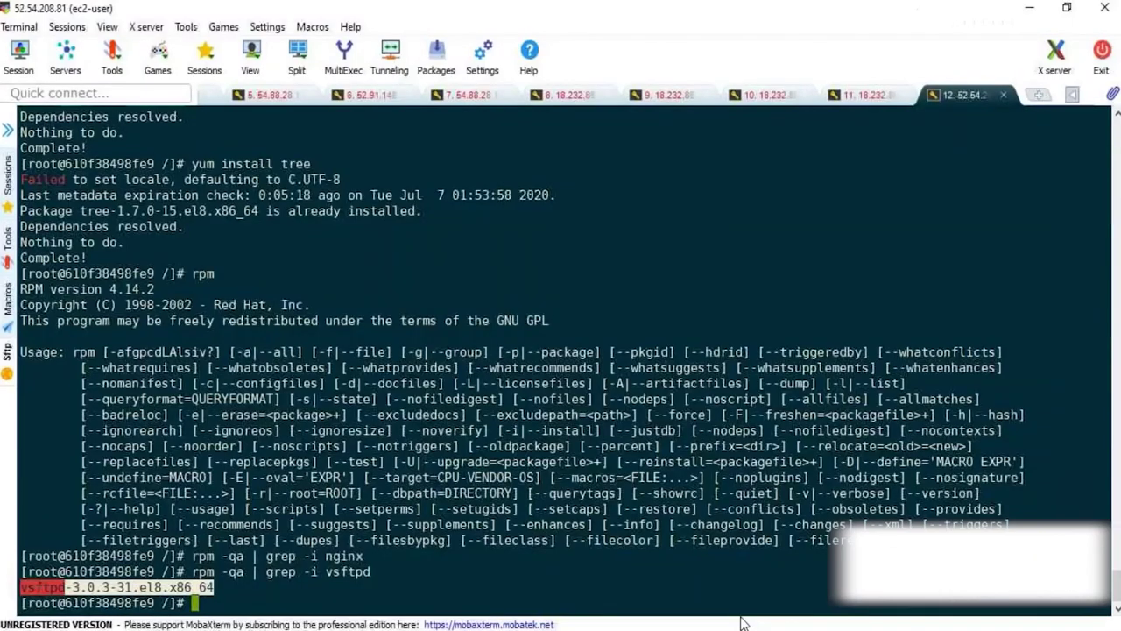
key(Return)
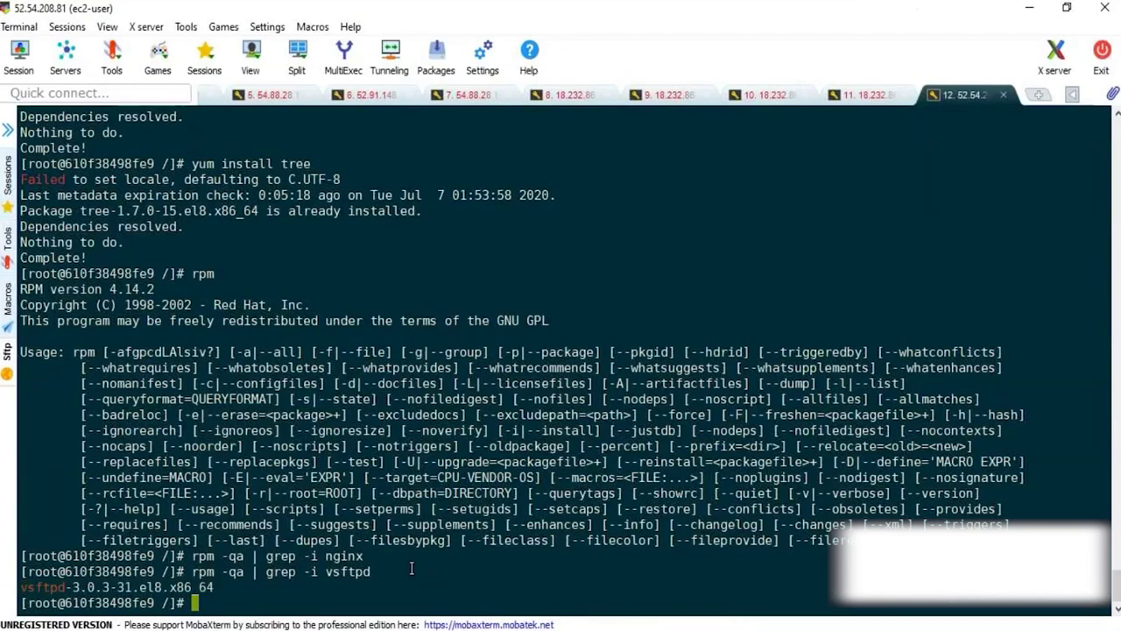
Step: Minimize MobaXterm and open the layer details of the jenkins 2.60.2 tag
click(1030, 12)
scroll(180, 359, down, 3)
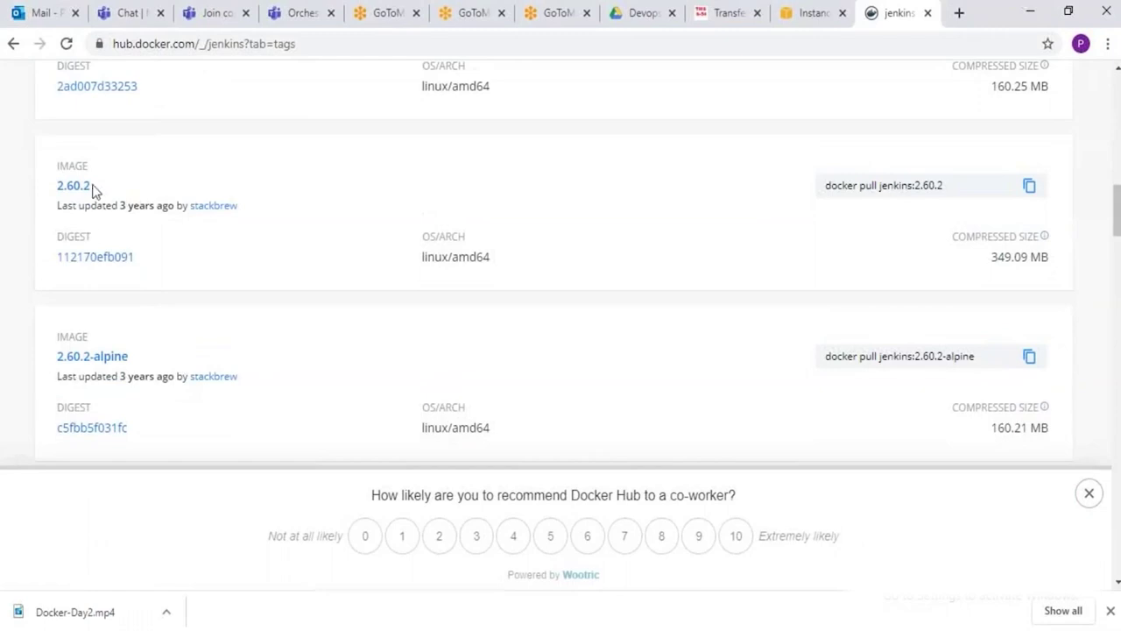
click(76, 186)
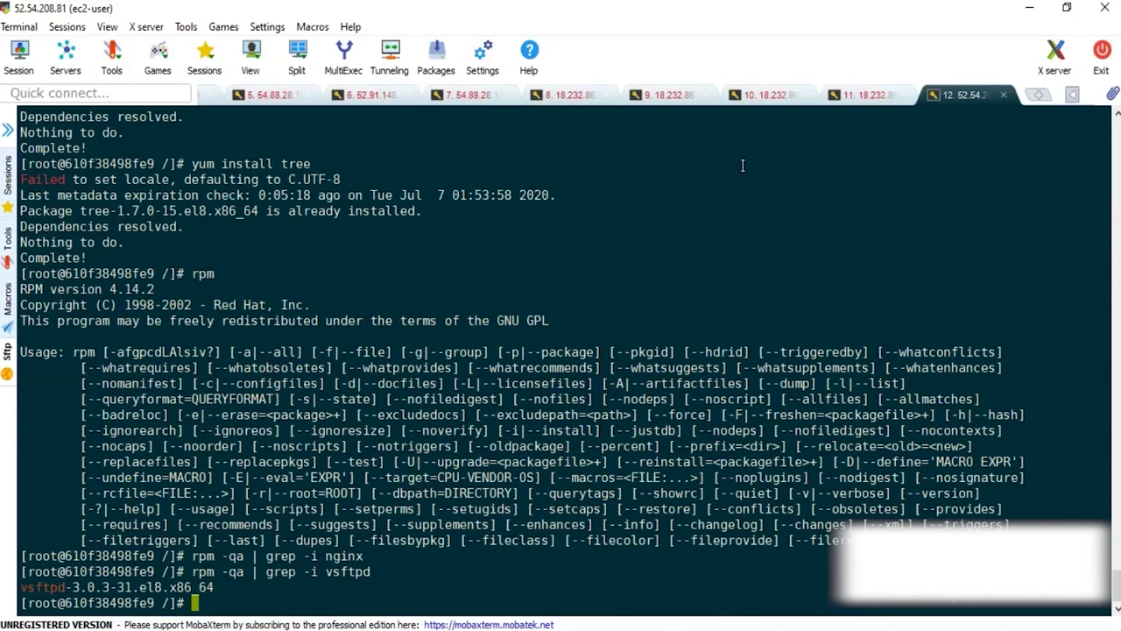
mouse_move(715, 613)
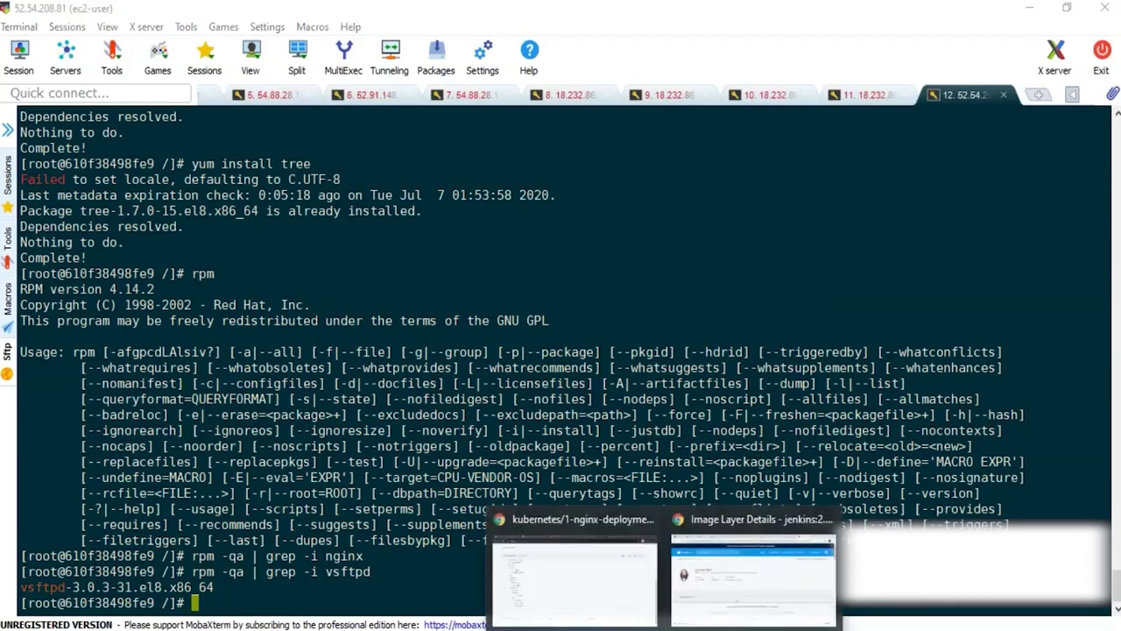
click(744, 567)
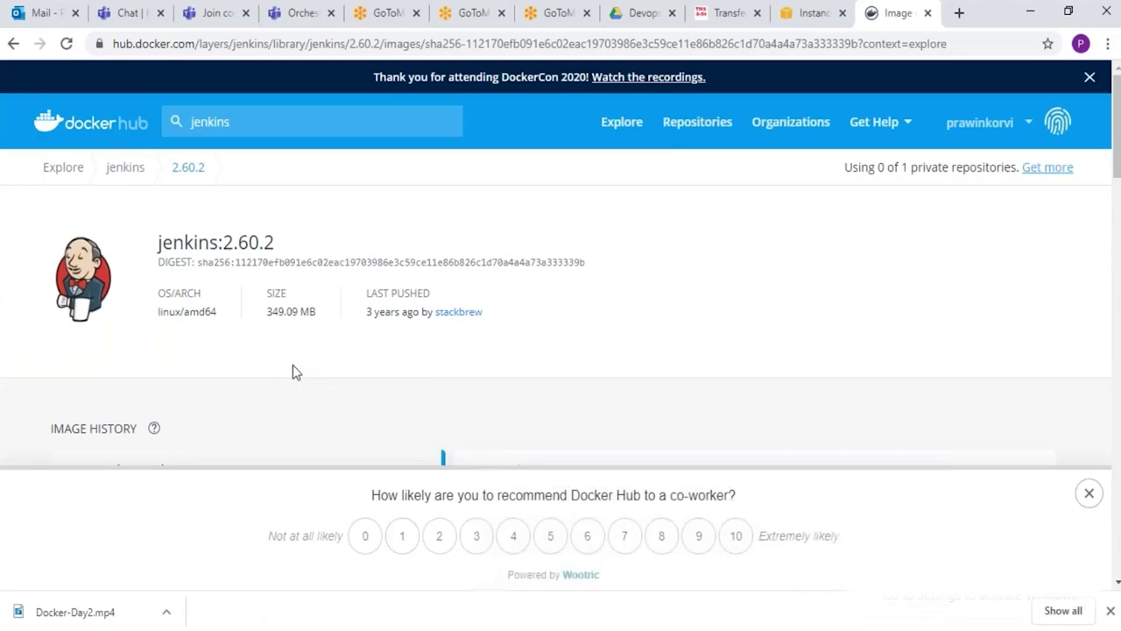
scroll(289, 398, down, 5)
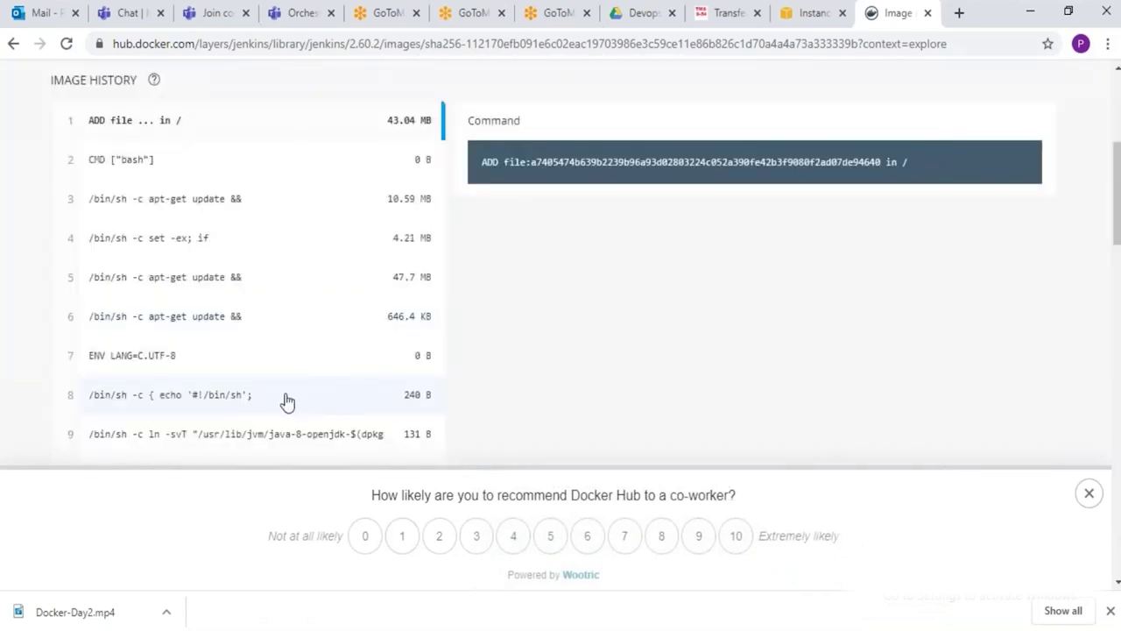
scroll(284, 400, down, 3)
scroll(293, 346, down, 4)
scroll(290, 351, up, 11)
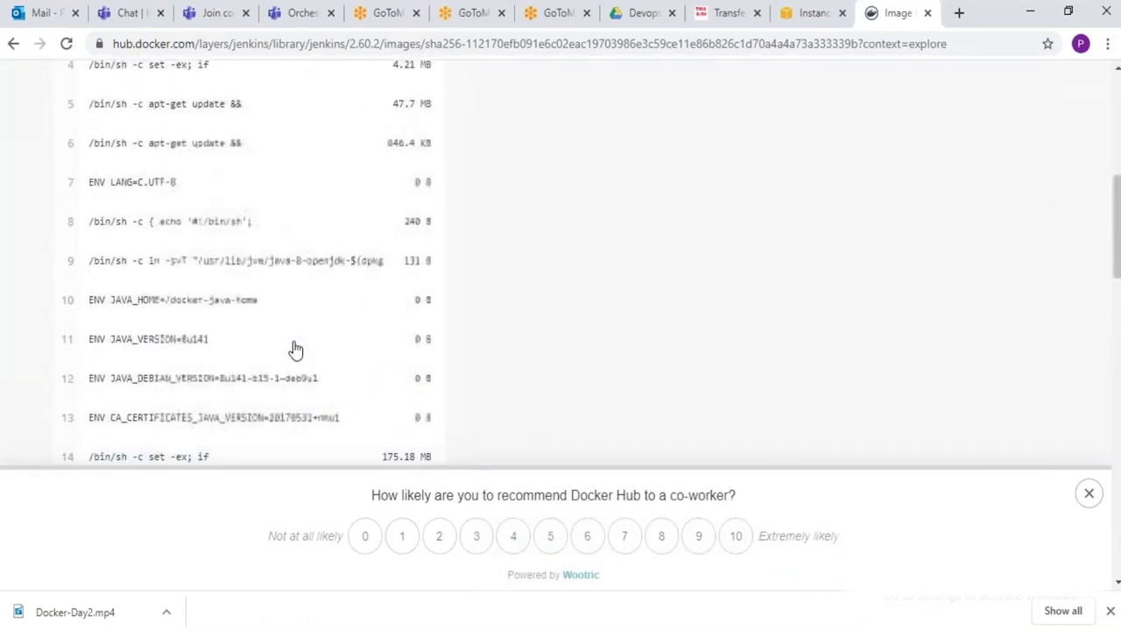
click(632, 627)
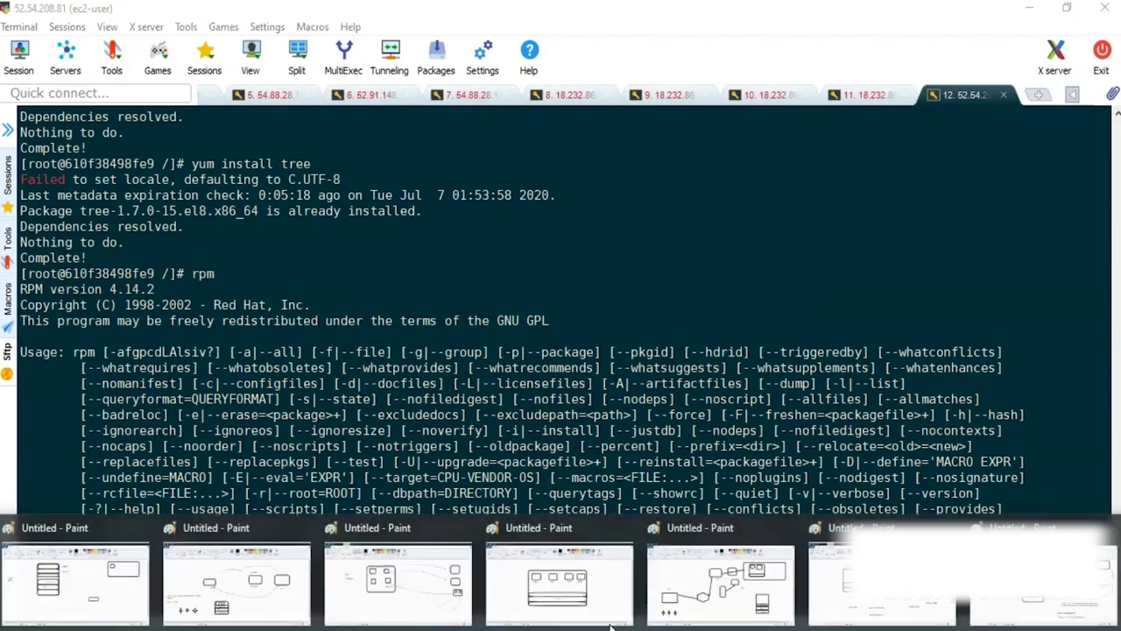
Step: Bring Paint forward and type a 'CI' text label above the SCM box
click(753, 565)
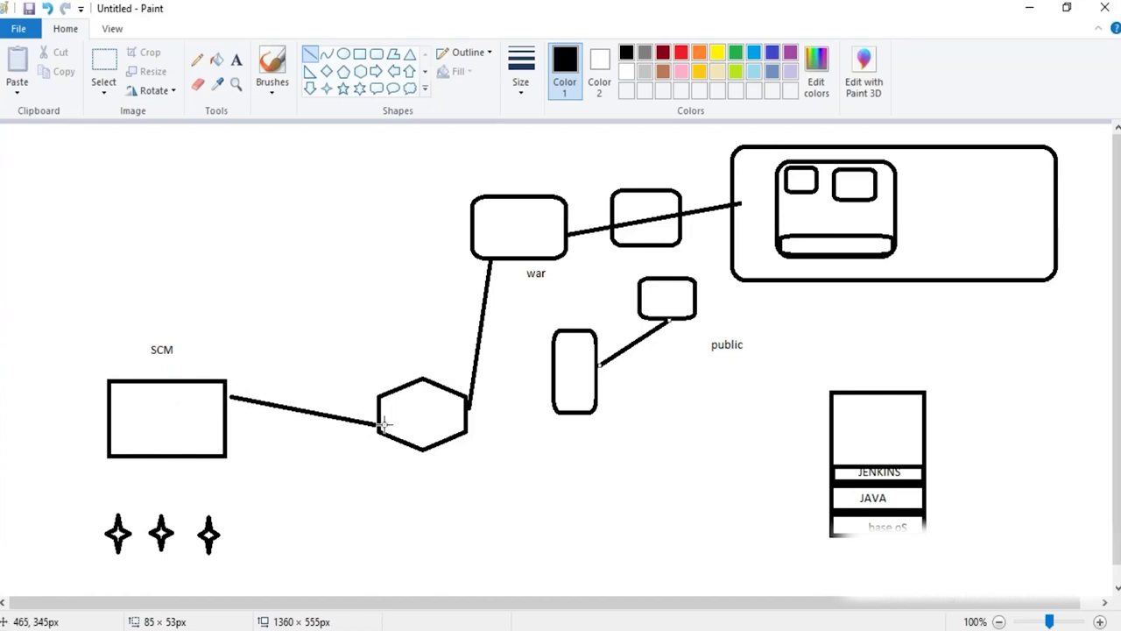
click(236, 60)
click(213, 236)
text(CI)
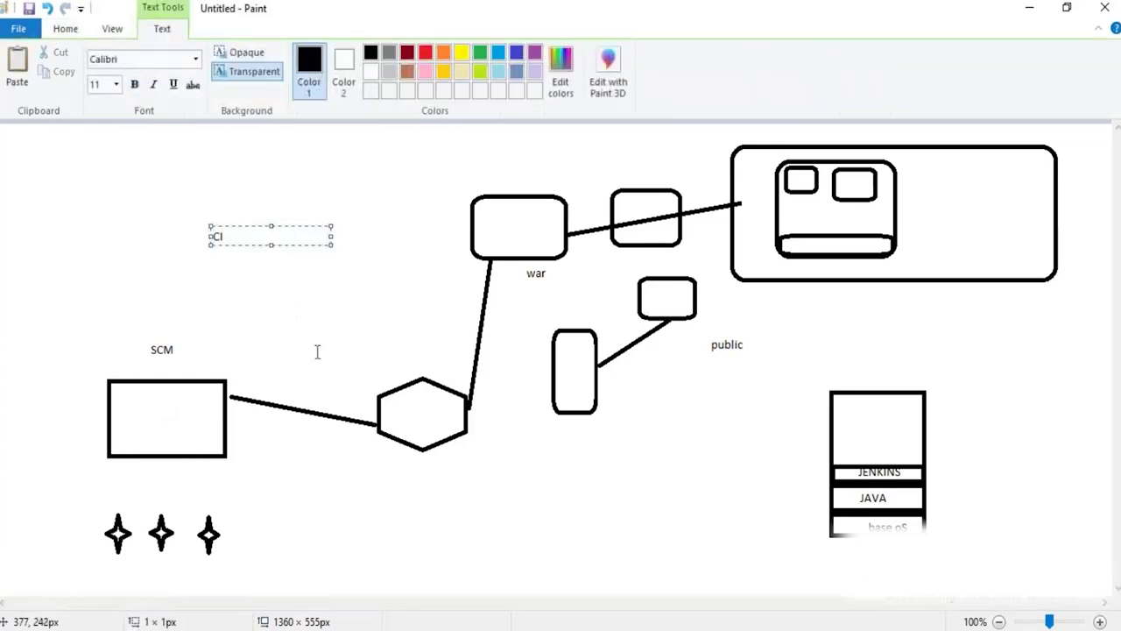
Step: Type three lines below the hexagon: git clone, maven build -- jar/war, create docker image
click(398, 488)
click(398, 488)
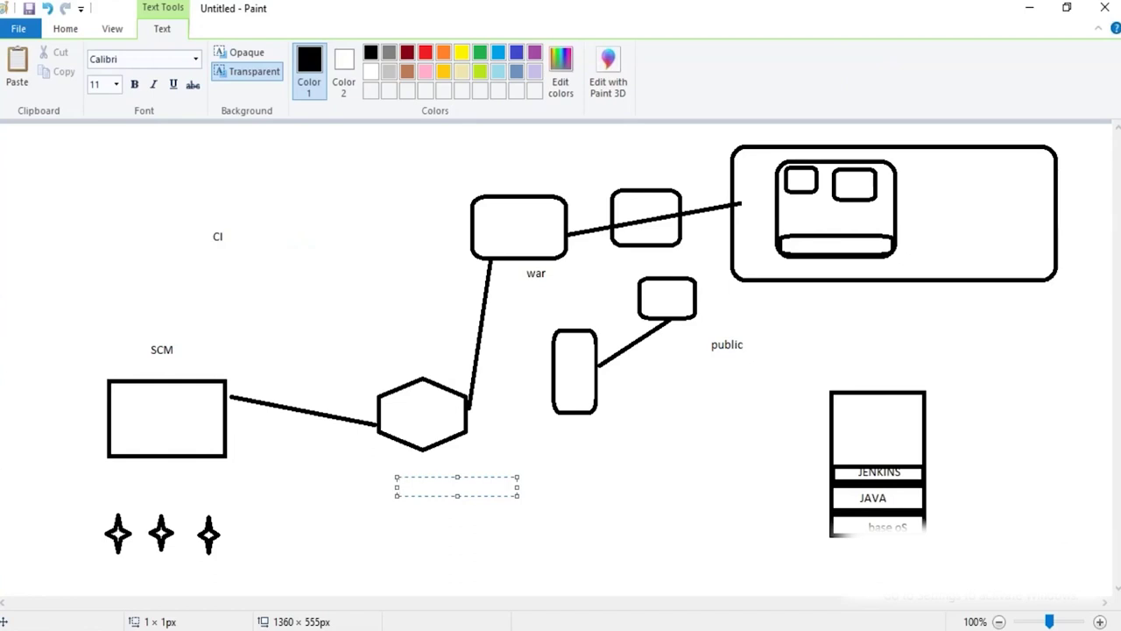
text(git clone)
key(Return)
text(ma)
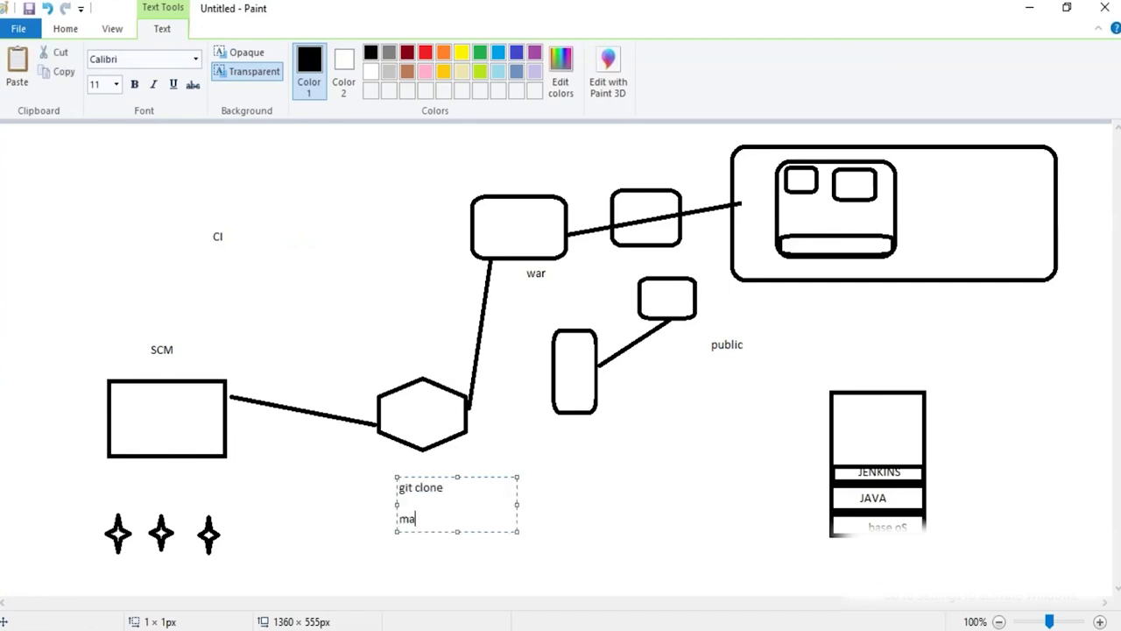
text(ven build)
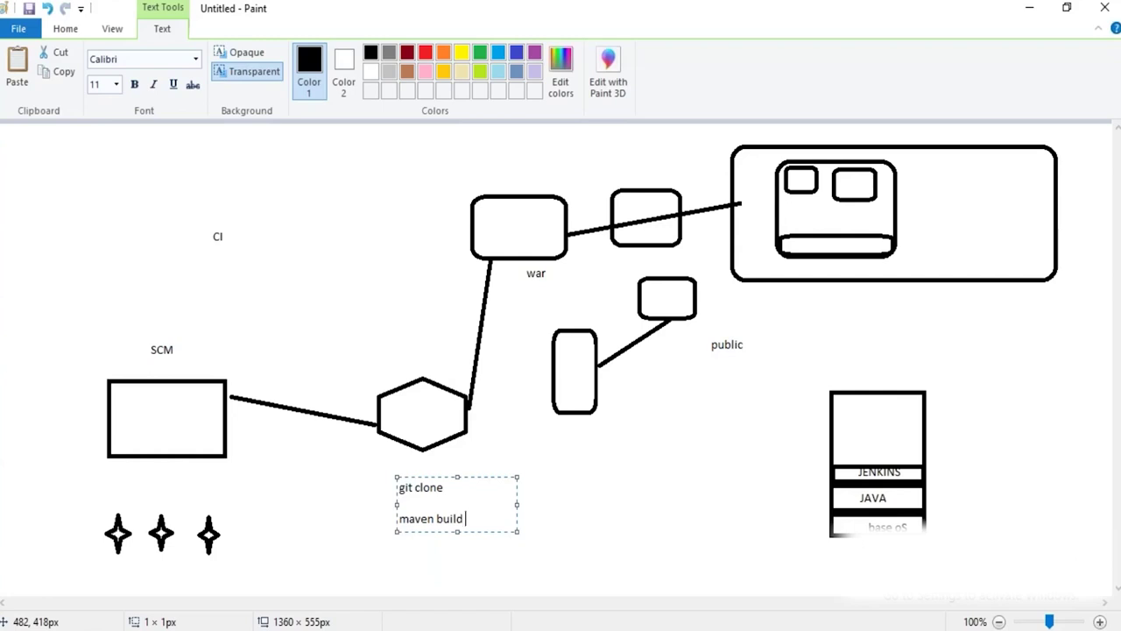
text(-- jar/war)
key(Return)
key(Return)
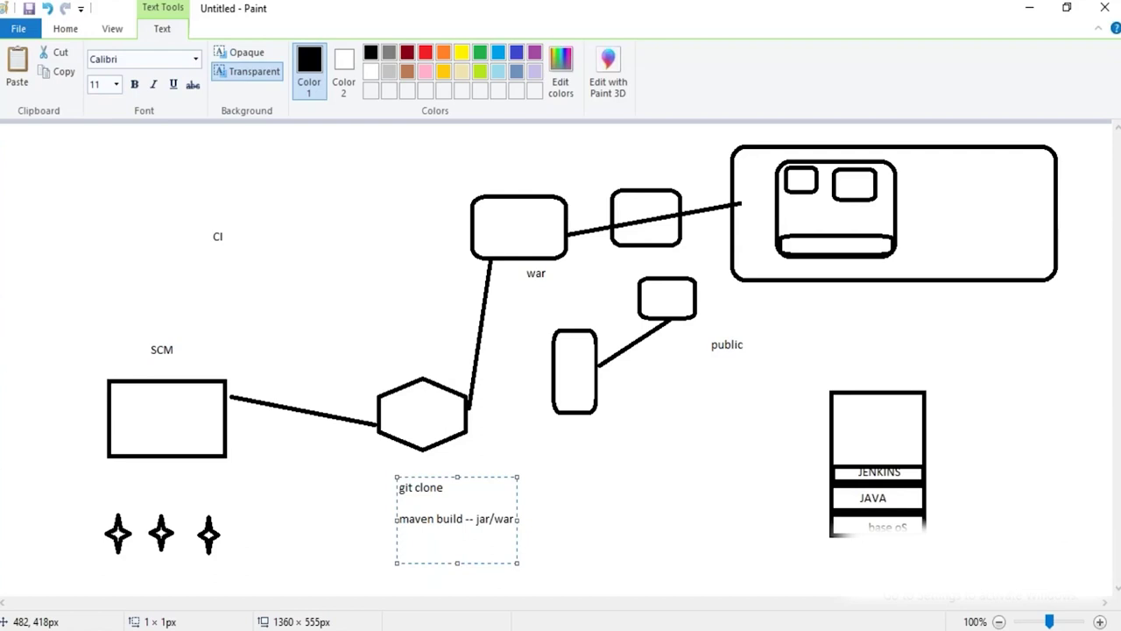
text(create docker image)
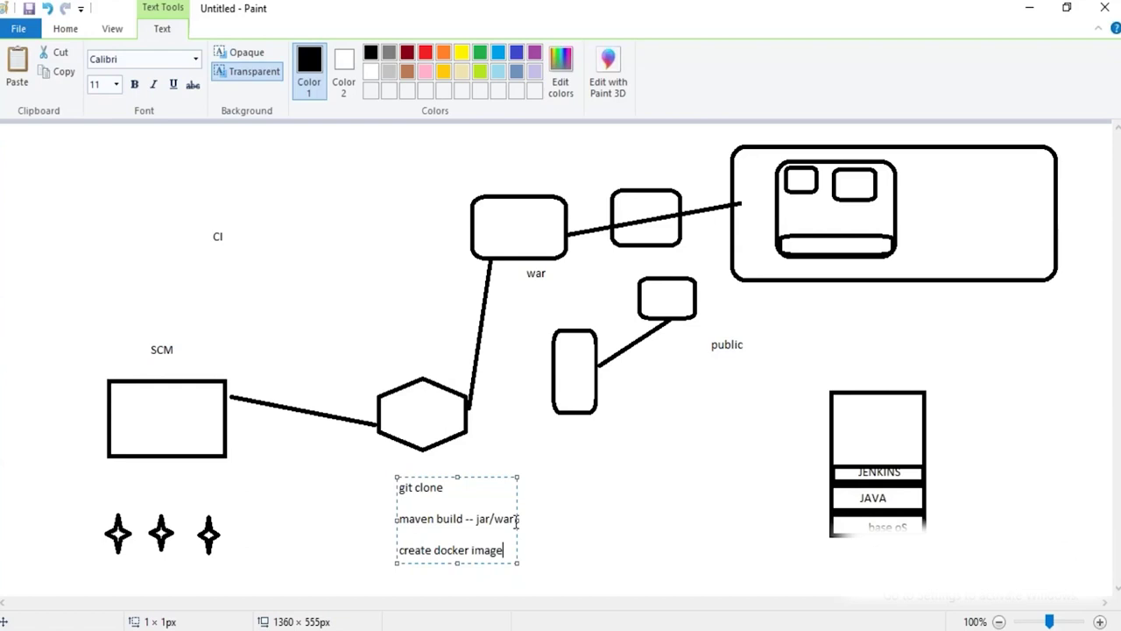
Step: Add 'push the image to artifactory' as a fourth line and widen the text box
key(Return)
text(push the image to )
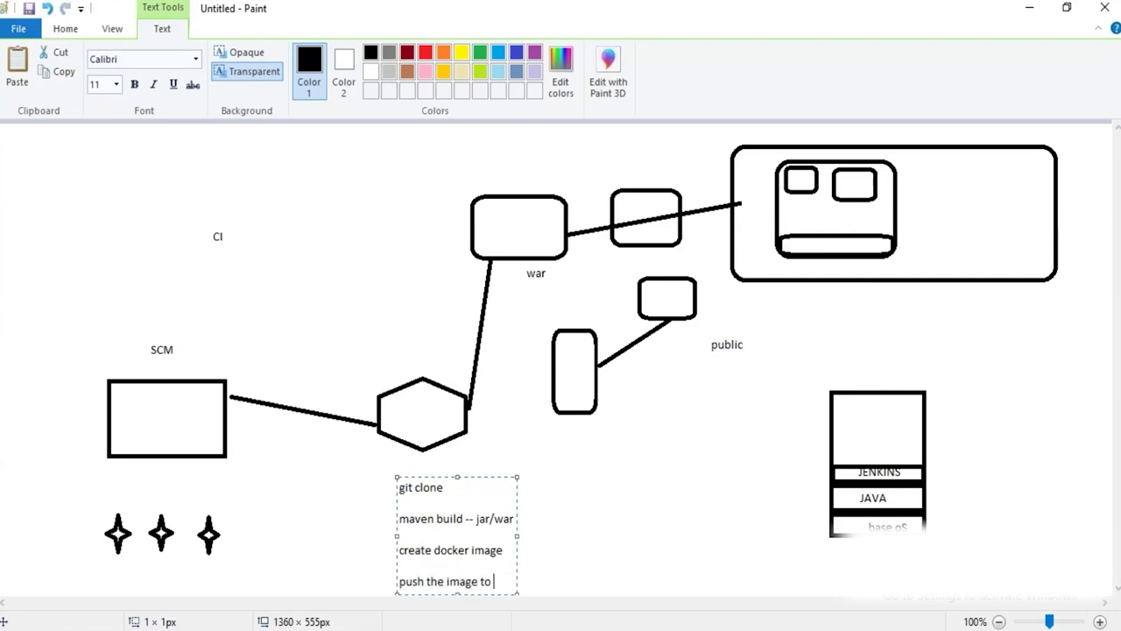
text(artifactory)
drag(516, 537, 604, 537)
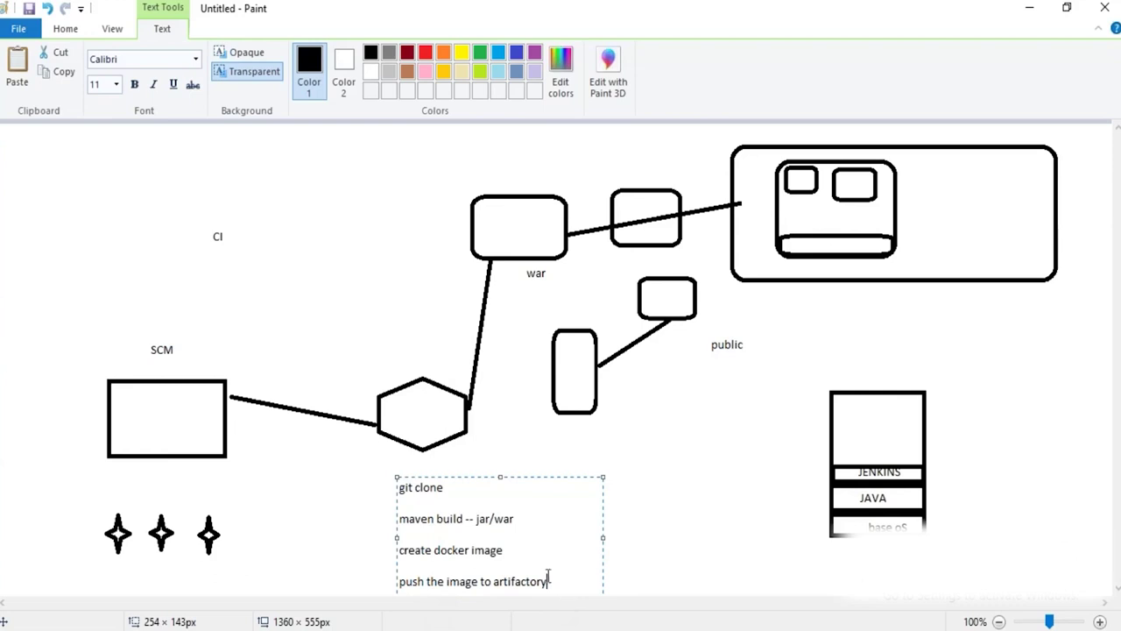
Step: Add a 'jenkins pipeline CI' heading above the list and a 'Jenkins CD' label beside it
click(451, 462)
text(jen)
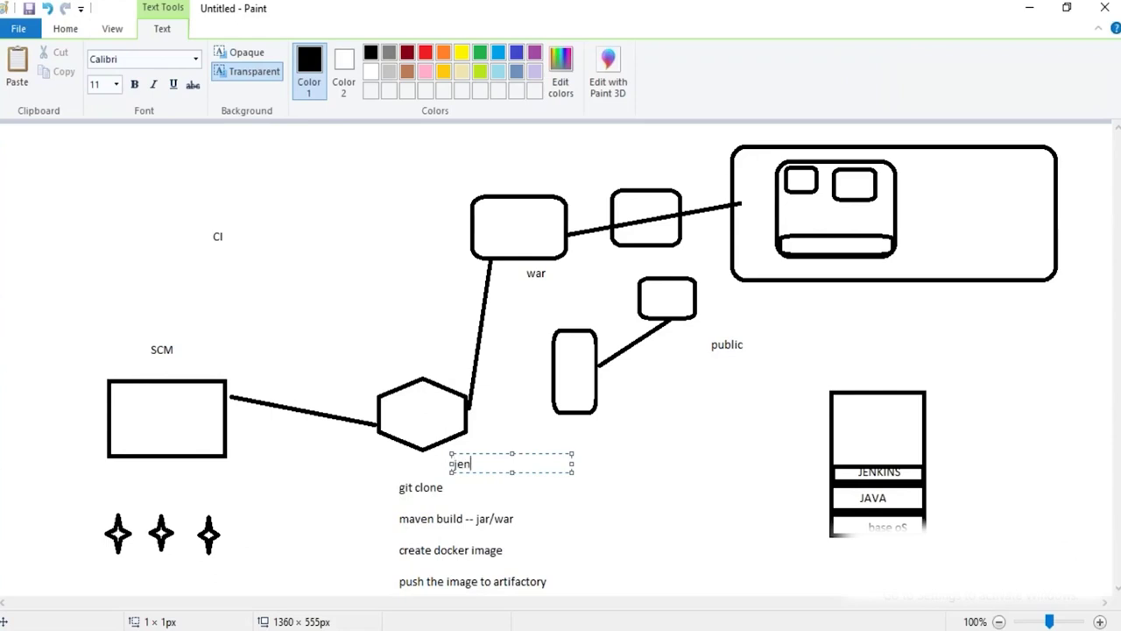
text(kins pipeline CI)
click(676, 463)
click(676, 462)
text(Jenkins CD)
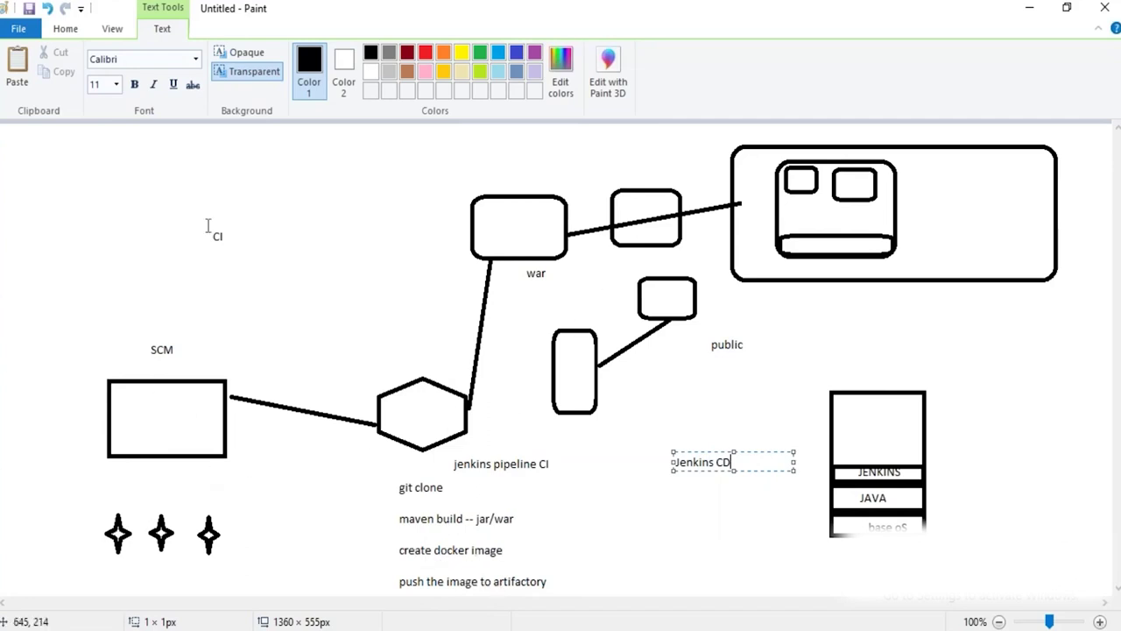
Step: Return to the Home tab's drawing tools and choose the Select tool
click(64, 32)
click(104, 74)
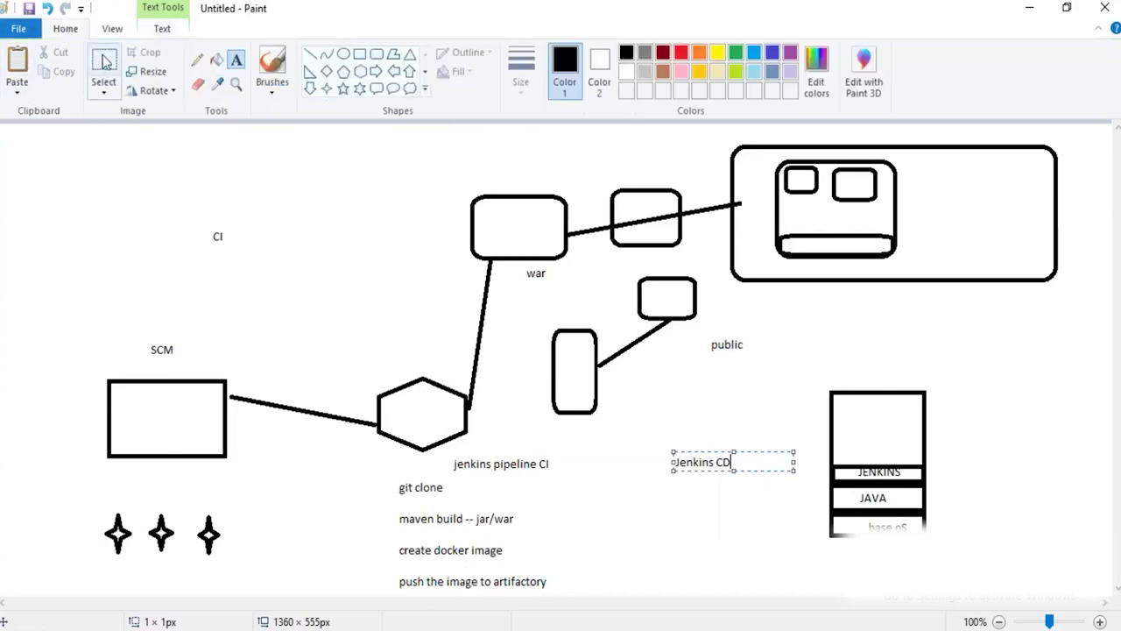
Step: Delete the tall rounded box, small box and connector near public, then the leftover fragment
mouse_move(543, 290)
mouse_down()
mouse_move(610, 302)
mouse_move(731, 415)
mouse_up()
key(Delete)
mouse_move(631, 261)
mouse_down()
mouse_move(738, 375)
mouse_move(726, 387)
mouse_up()
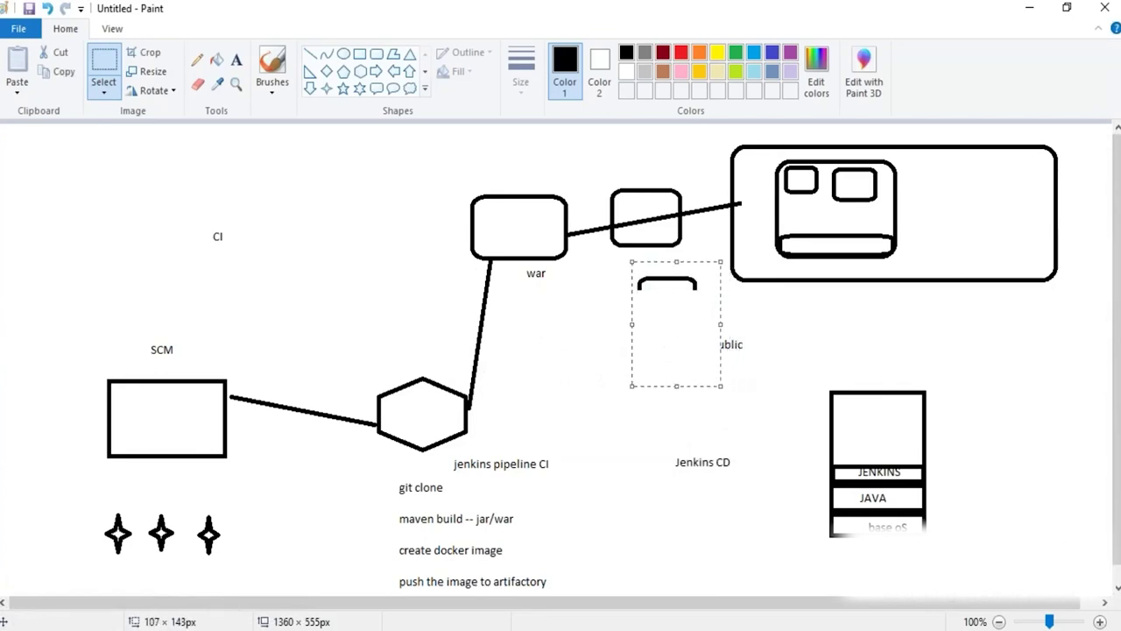
key(Delete)
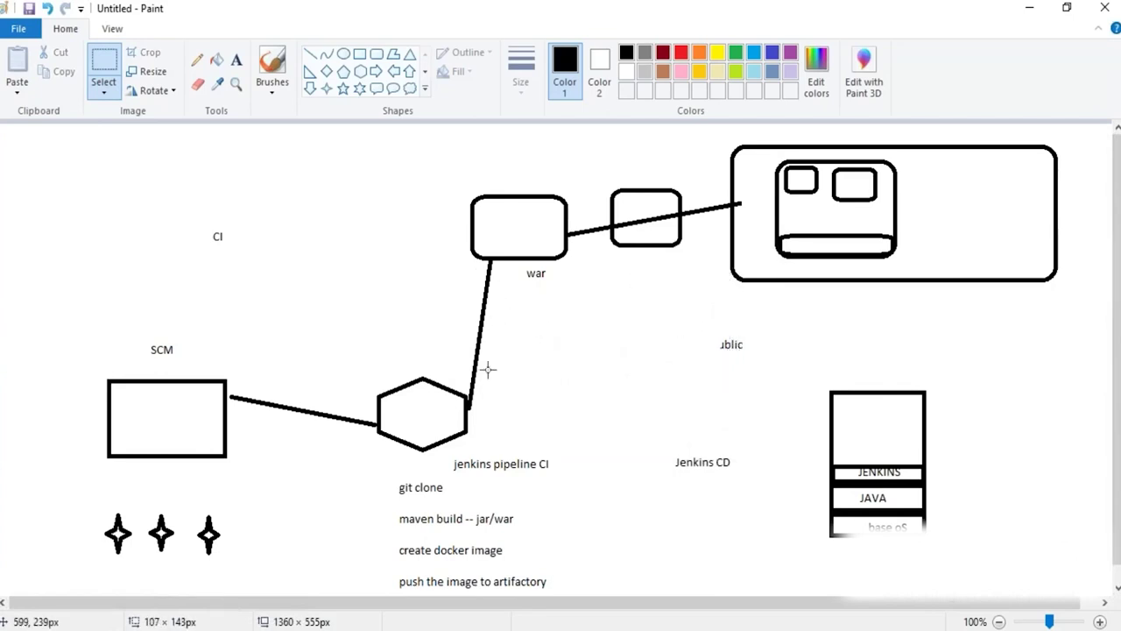